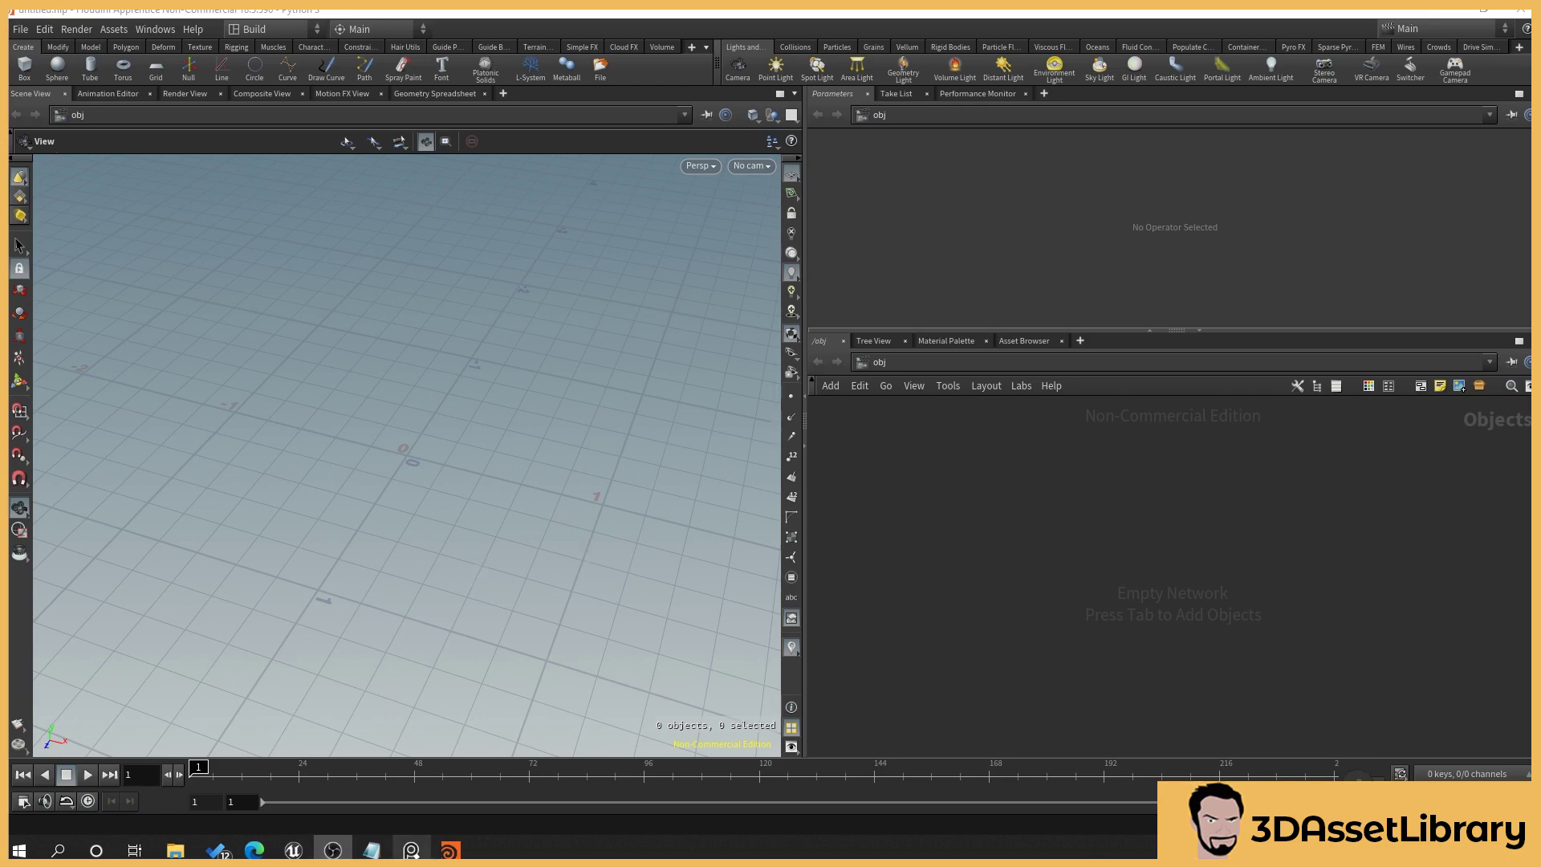
# Add a Geometry object named Fence to the empty scene network and go inside it.
pyautogui.click(410, 849)
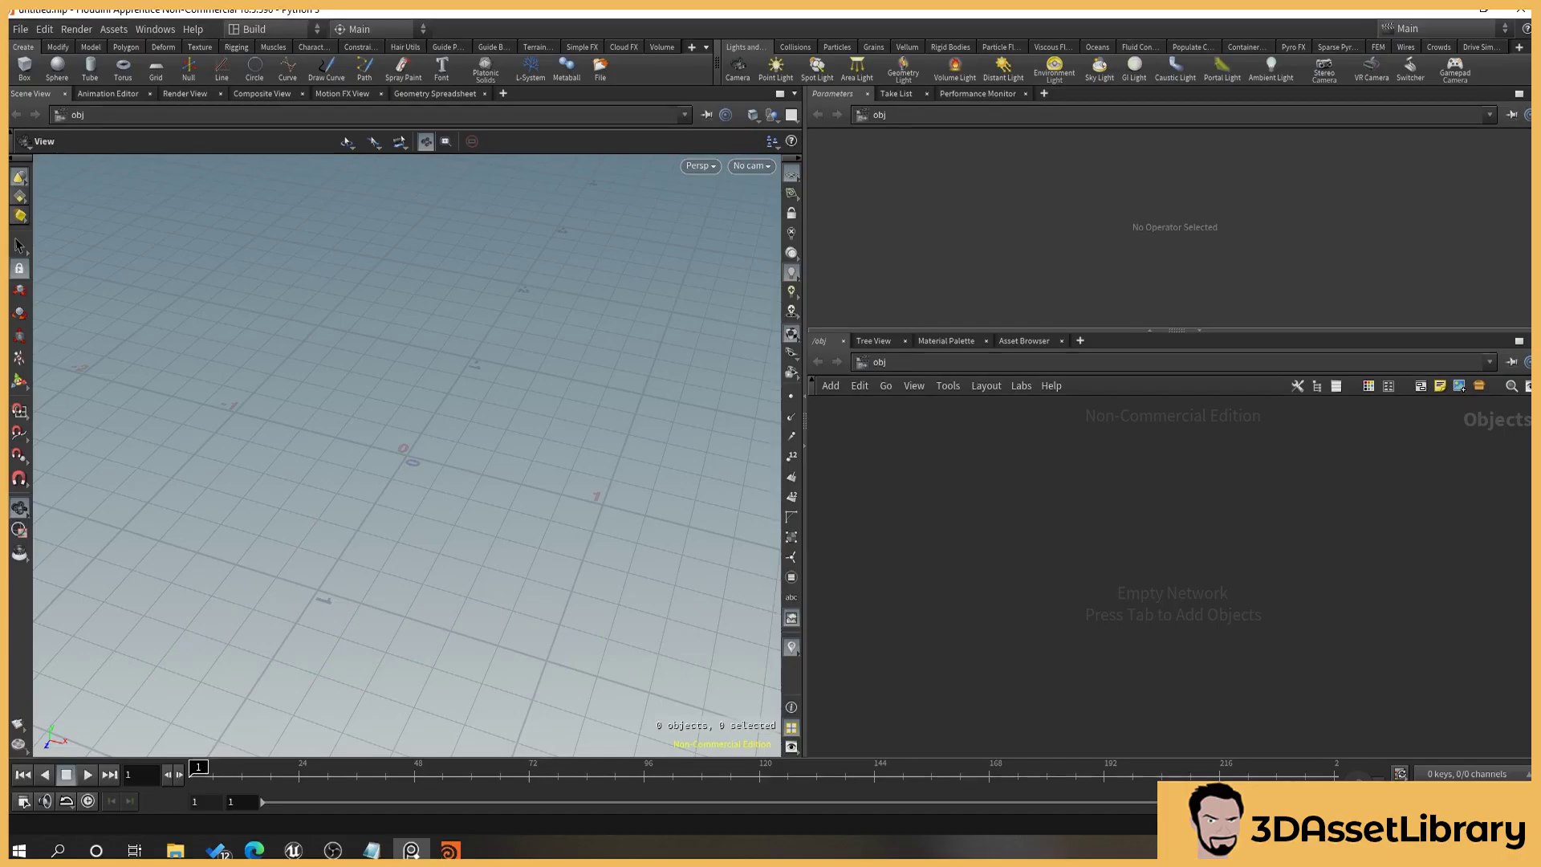
pyautogui.press('Tab')
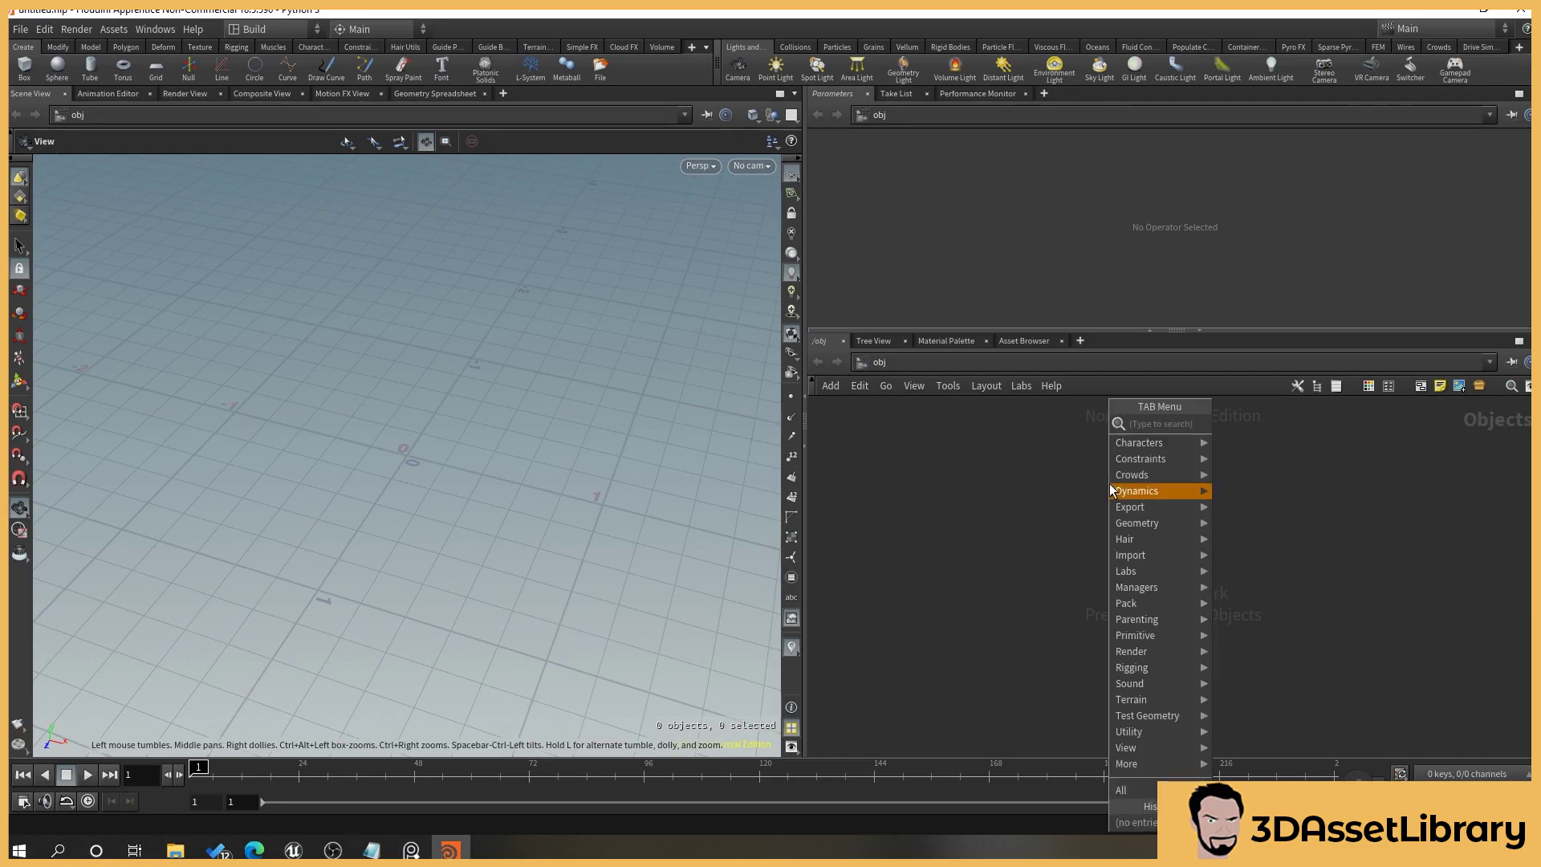
pyautogui.press('Escape')
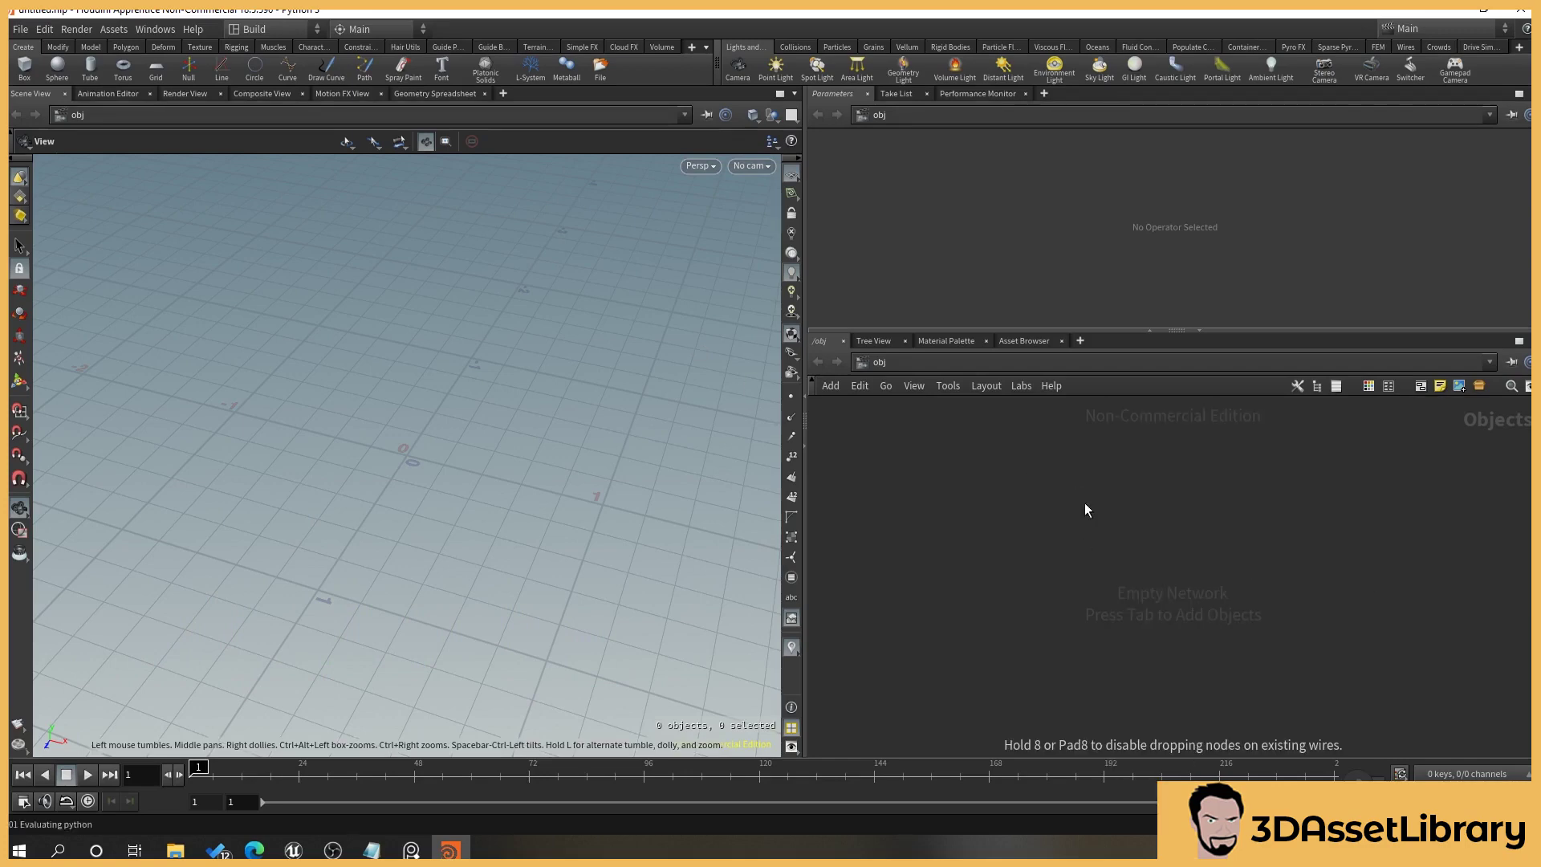
pyautogui.click(1079, 491)
pyautogui.doubleClick(1183, 494)
pyautogui.write('Fen')
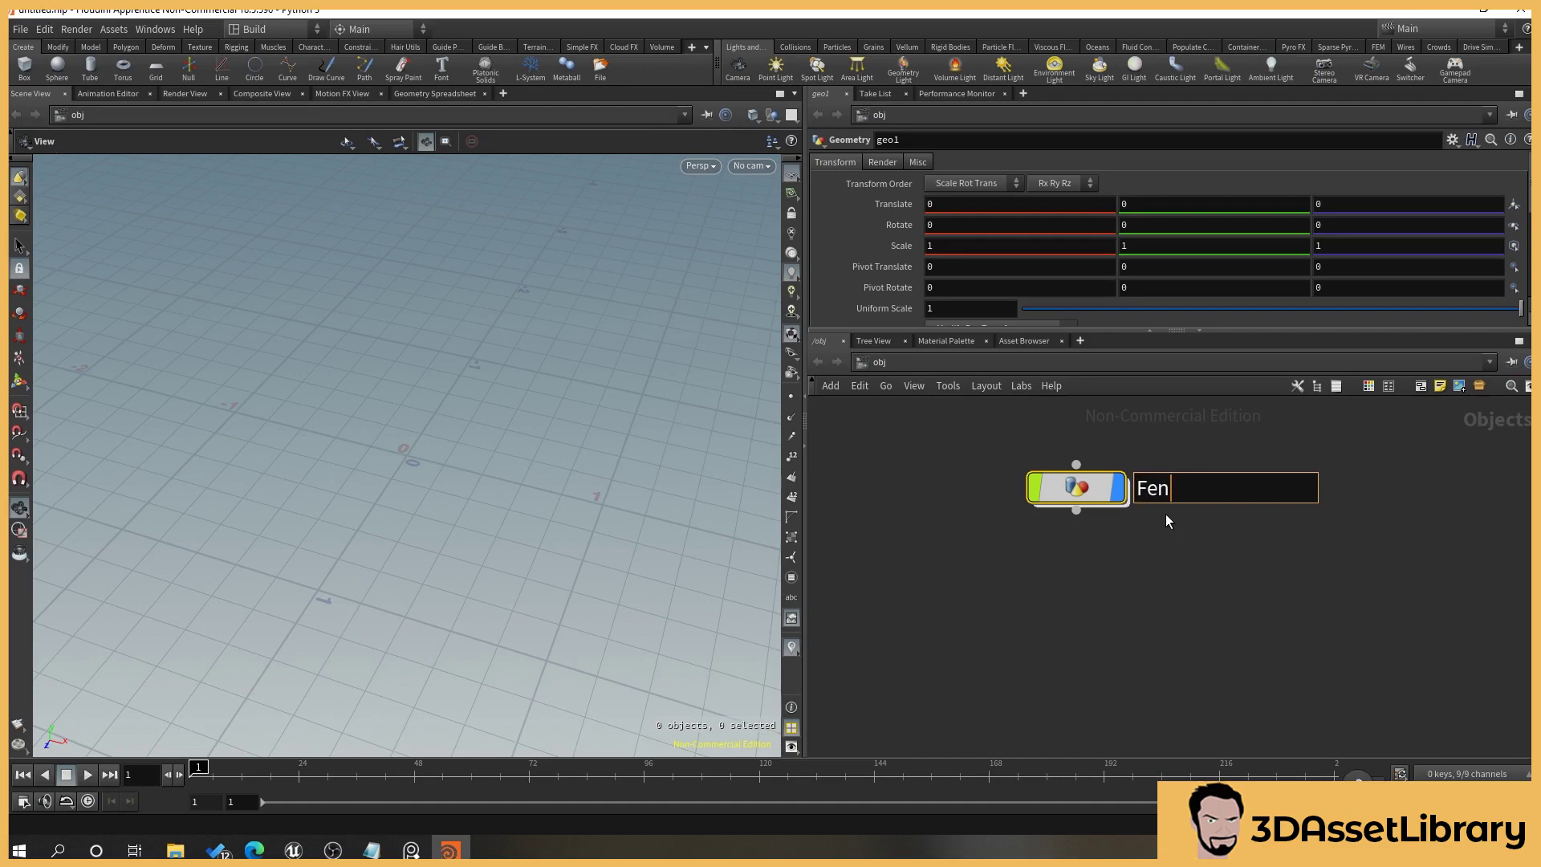
pyautogui.write('ce')
pyautogui.press('Return')
pyautogui.doubleClick(1075, 487)
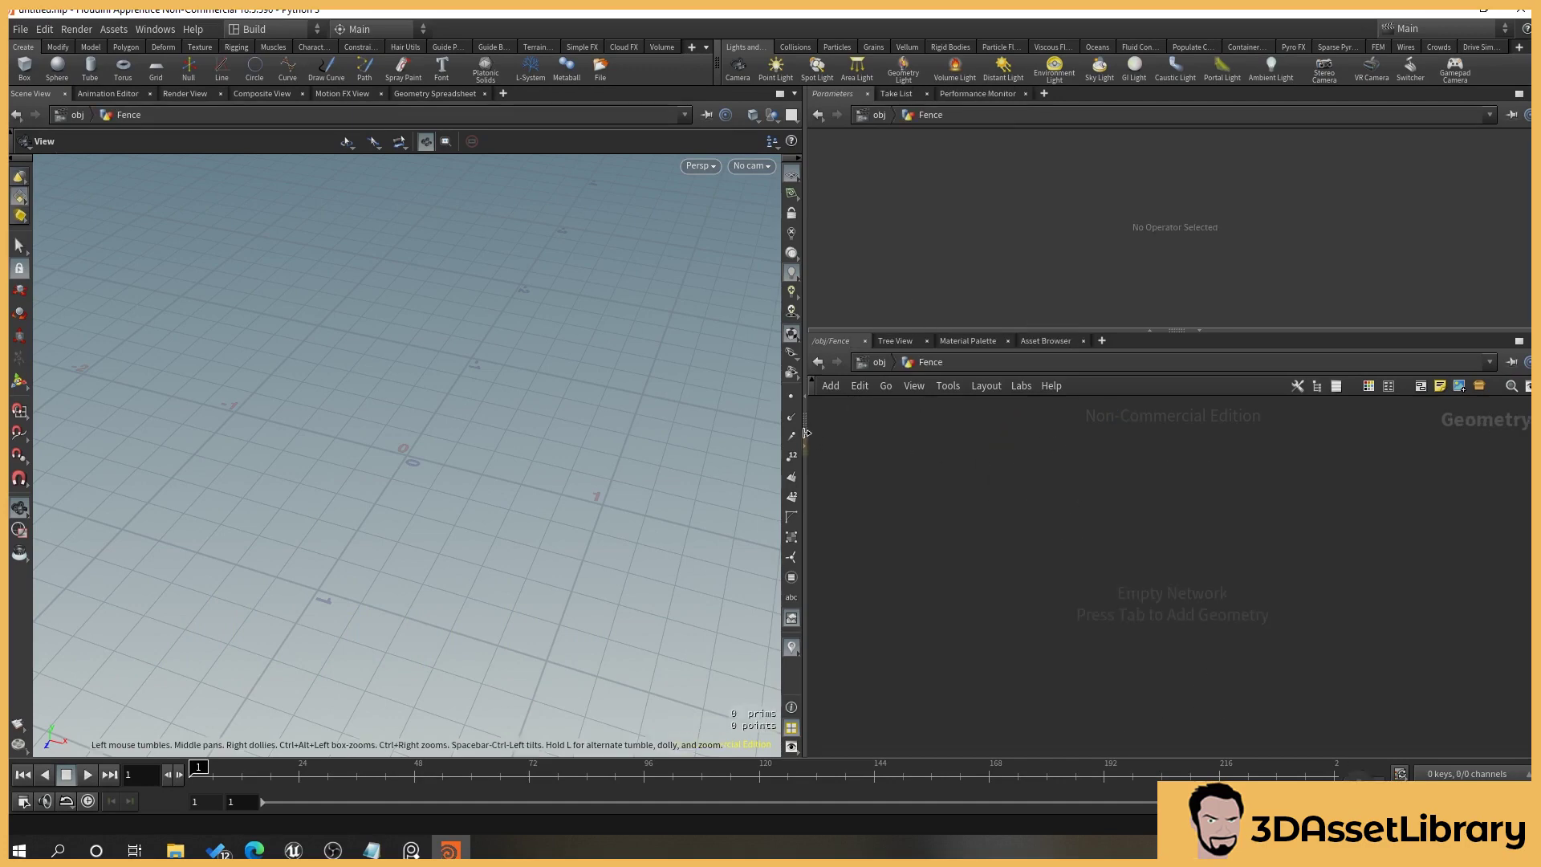
# Add a Line node to the Fence network and rename it Height.
pyautogui.moveTo(806, 433); pyautogui.dragTo(795, 450)
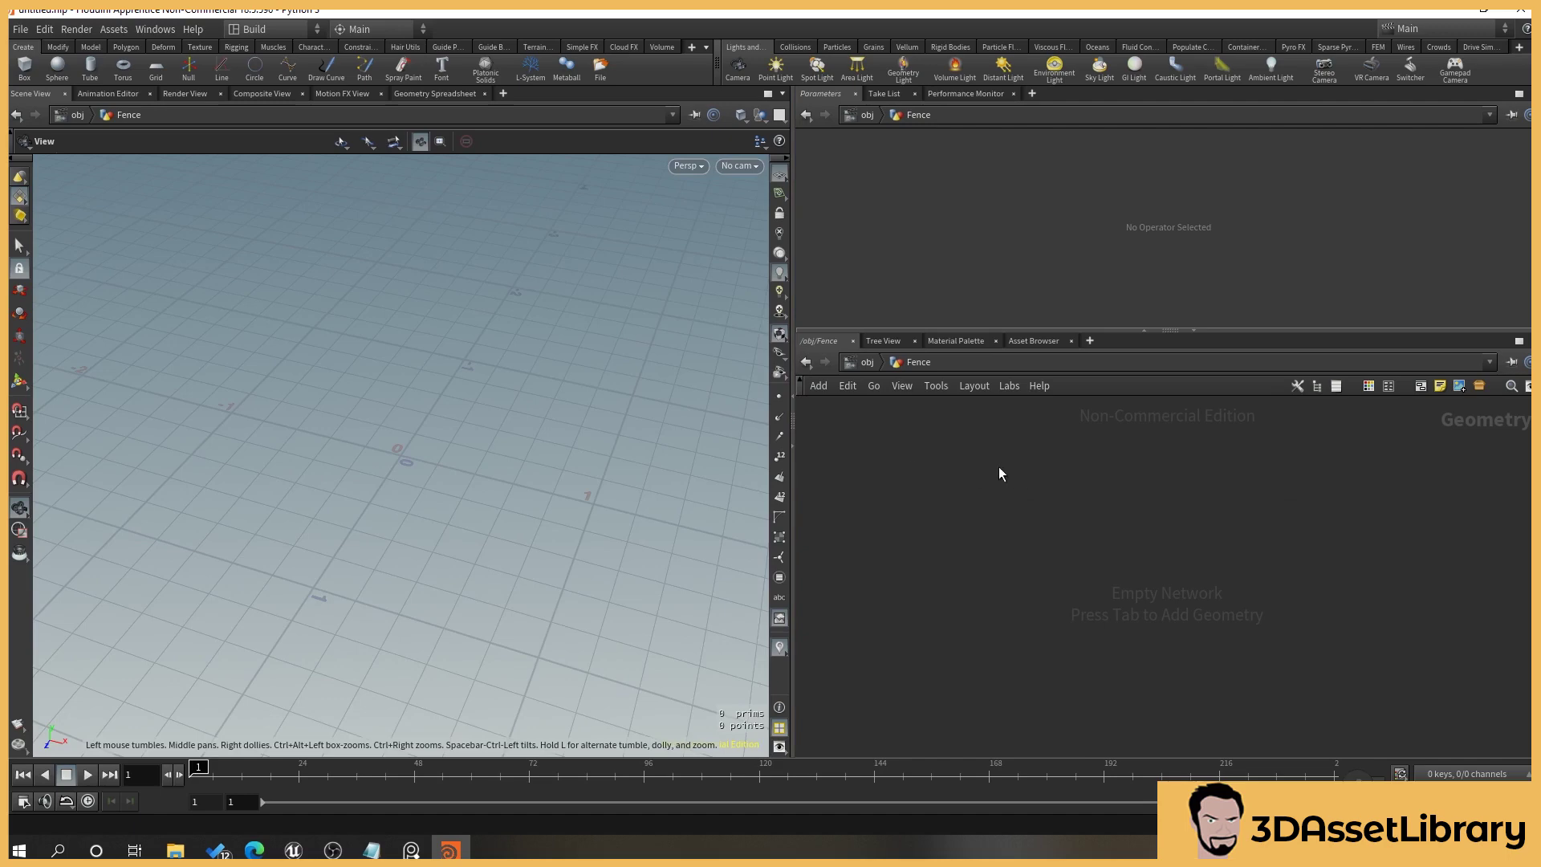
pyautogui.press('Tab')
pyautogui.write('line')
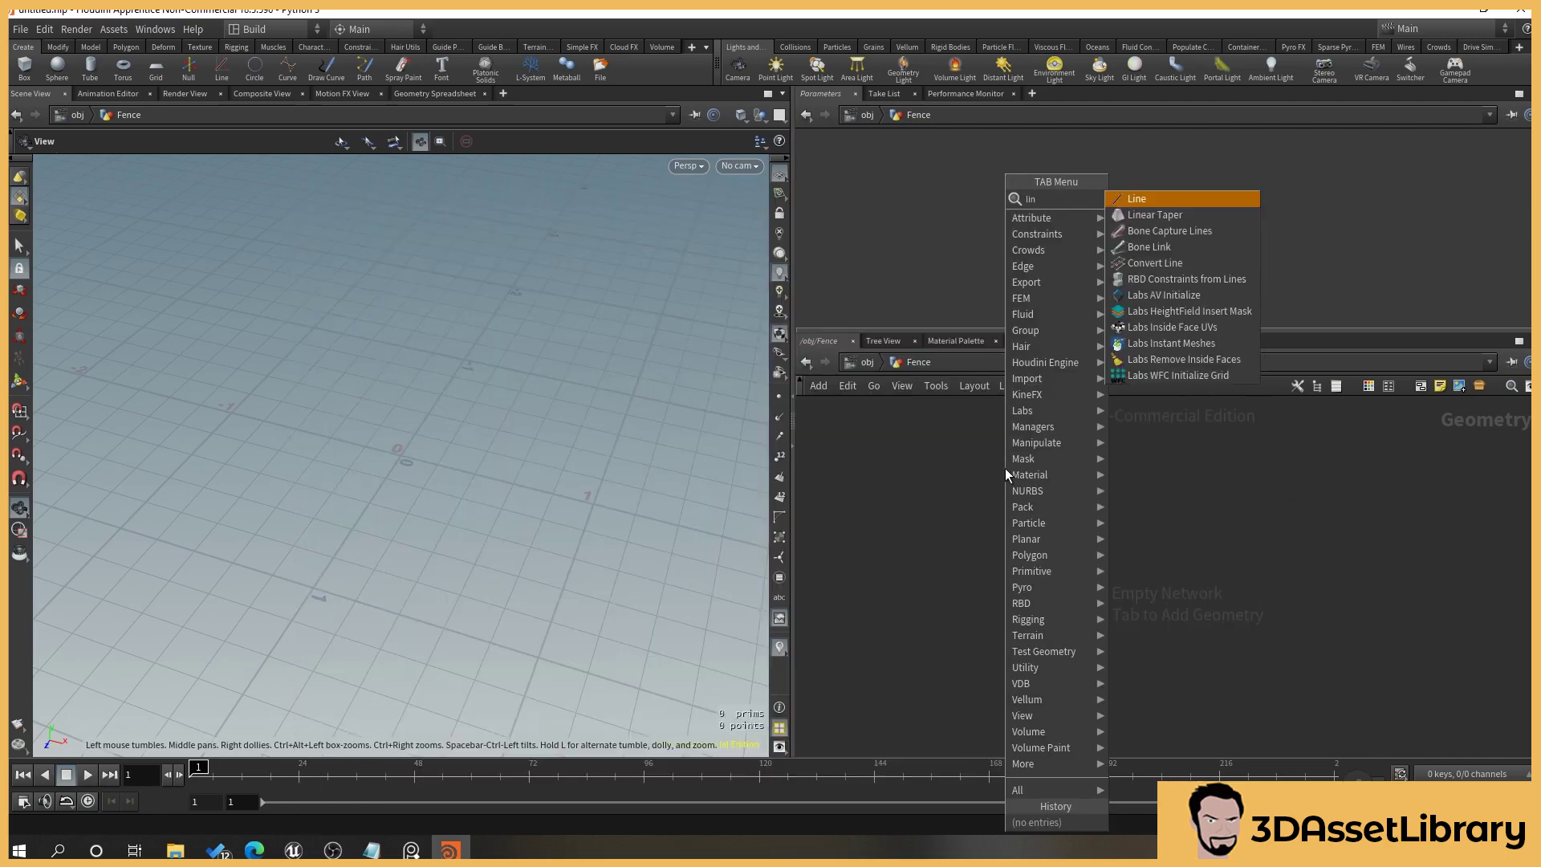
pyautogui.press('Return')
pyautogui.click(889, 505)
pyautogui.doubleClick(952, 506)
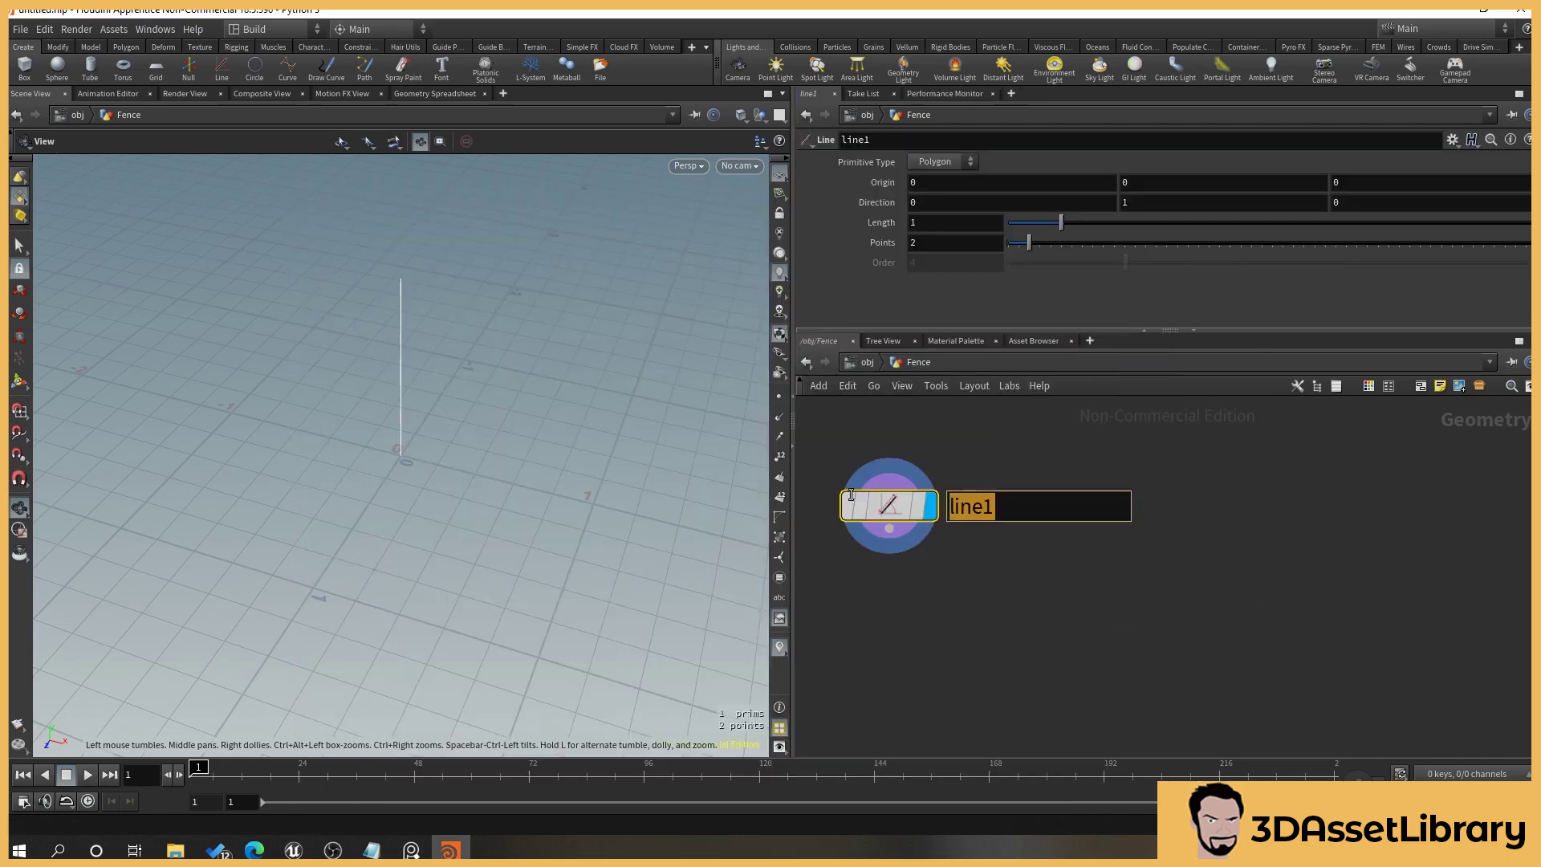
pyautogui.moveTo(849, 504)
pyautogui.write('Height')
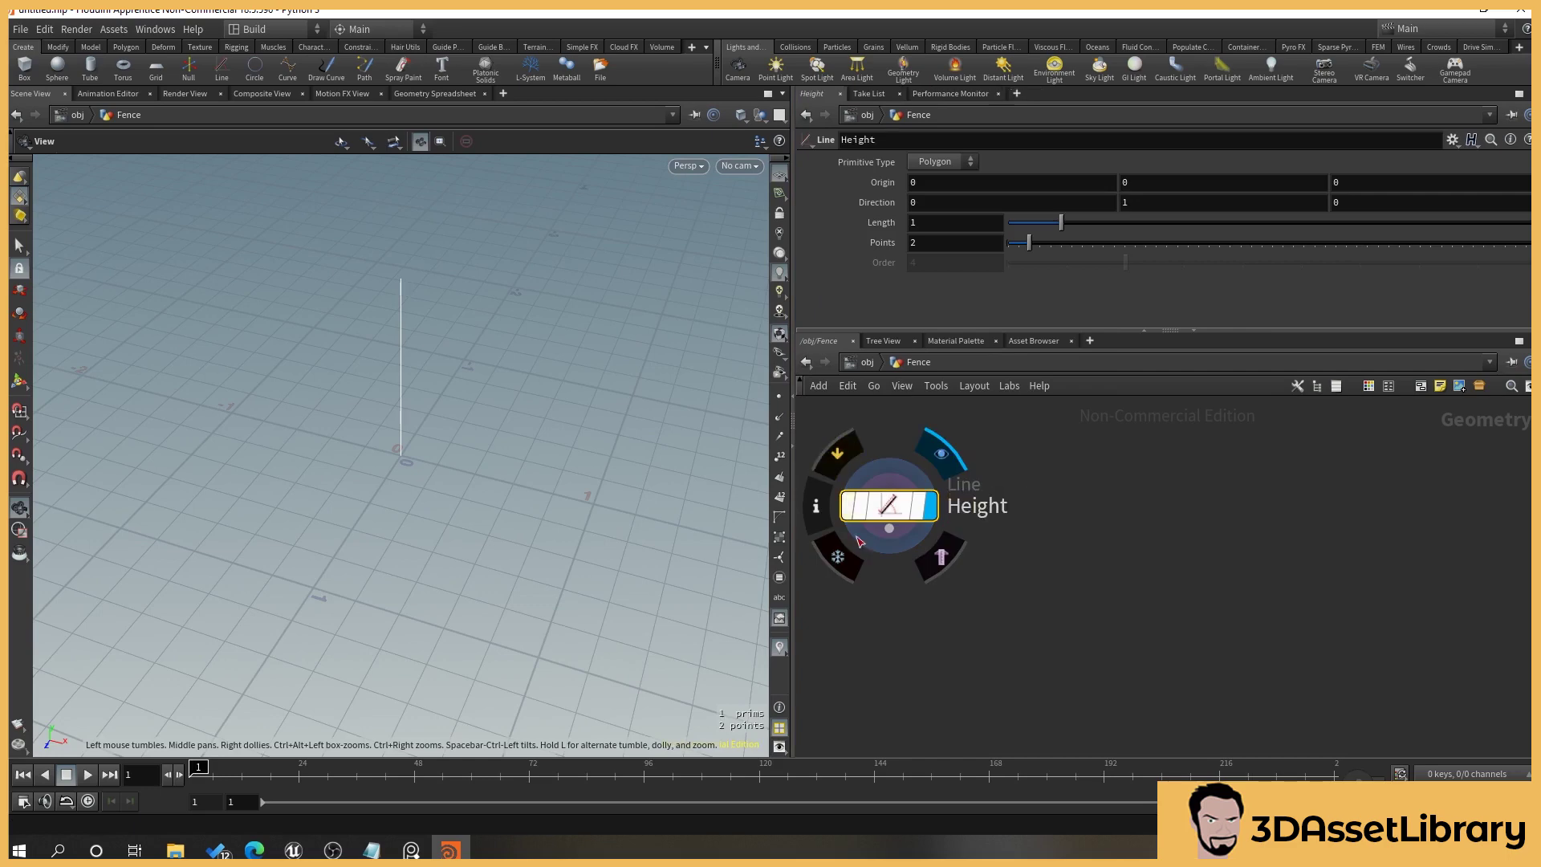
# Colour the Height node green in the network.
pyautogui.click(1077, 647)
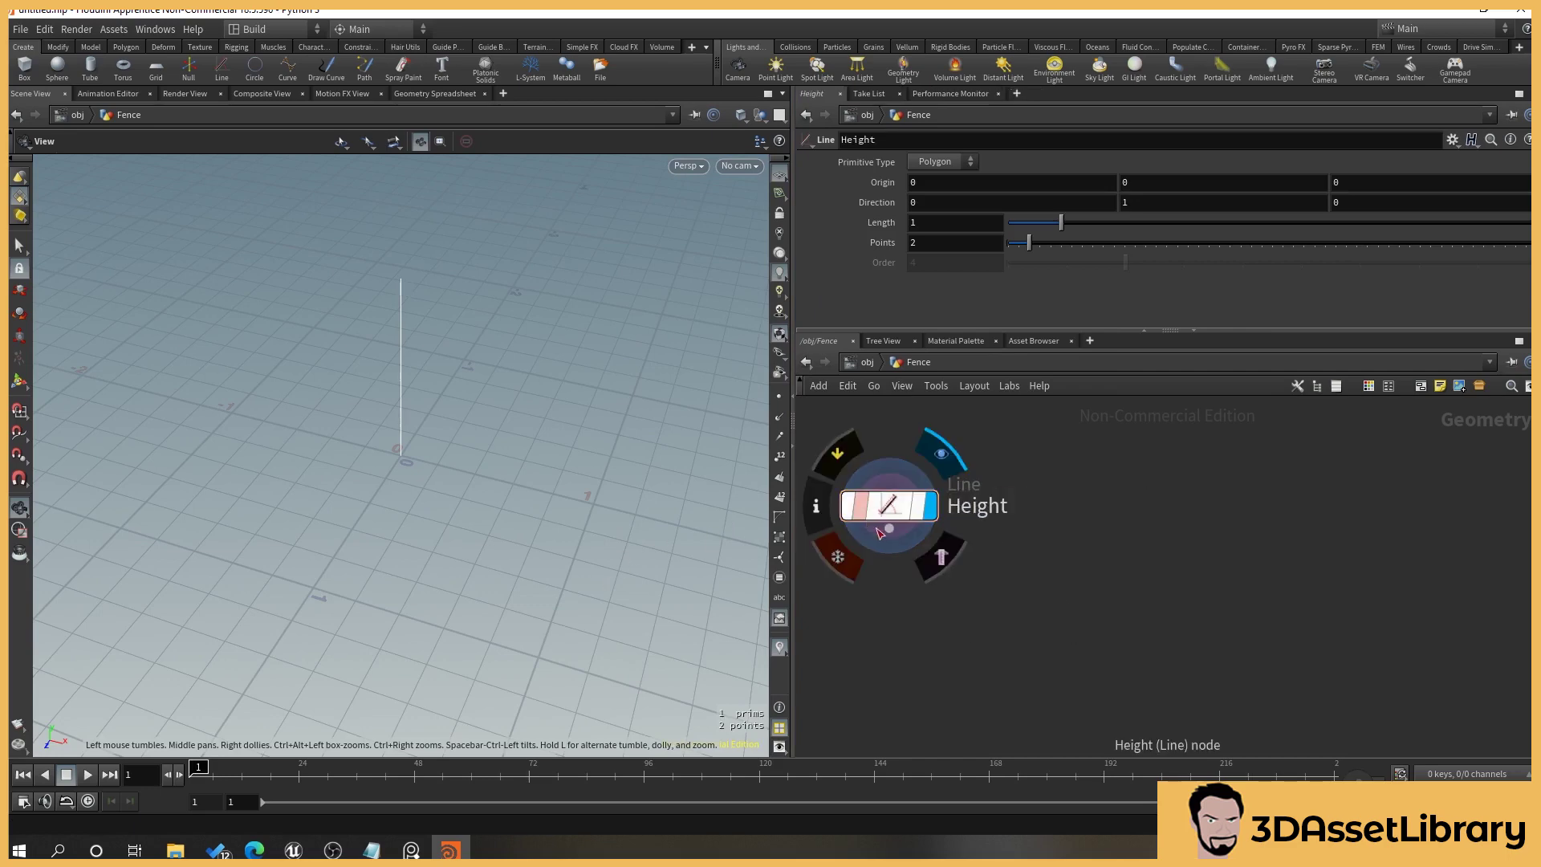
pyautogui.scroll(-2, 889, 524)
pyautogui.moveTo(1015, 654); pyautogui.dragTo(1040, 629, button='middle')
pyautogui.click(946, 507)
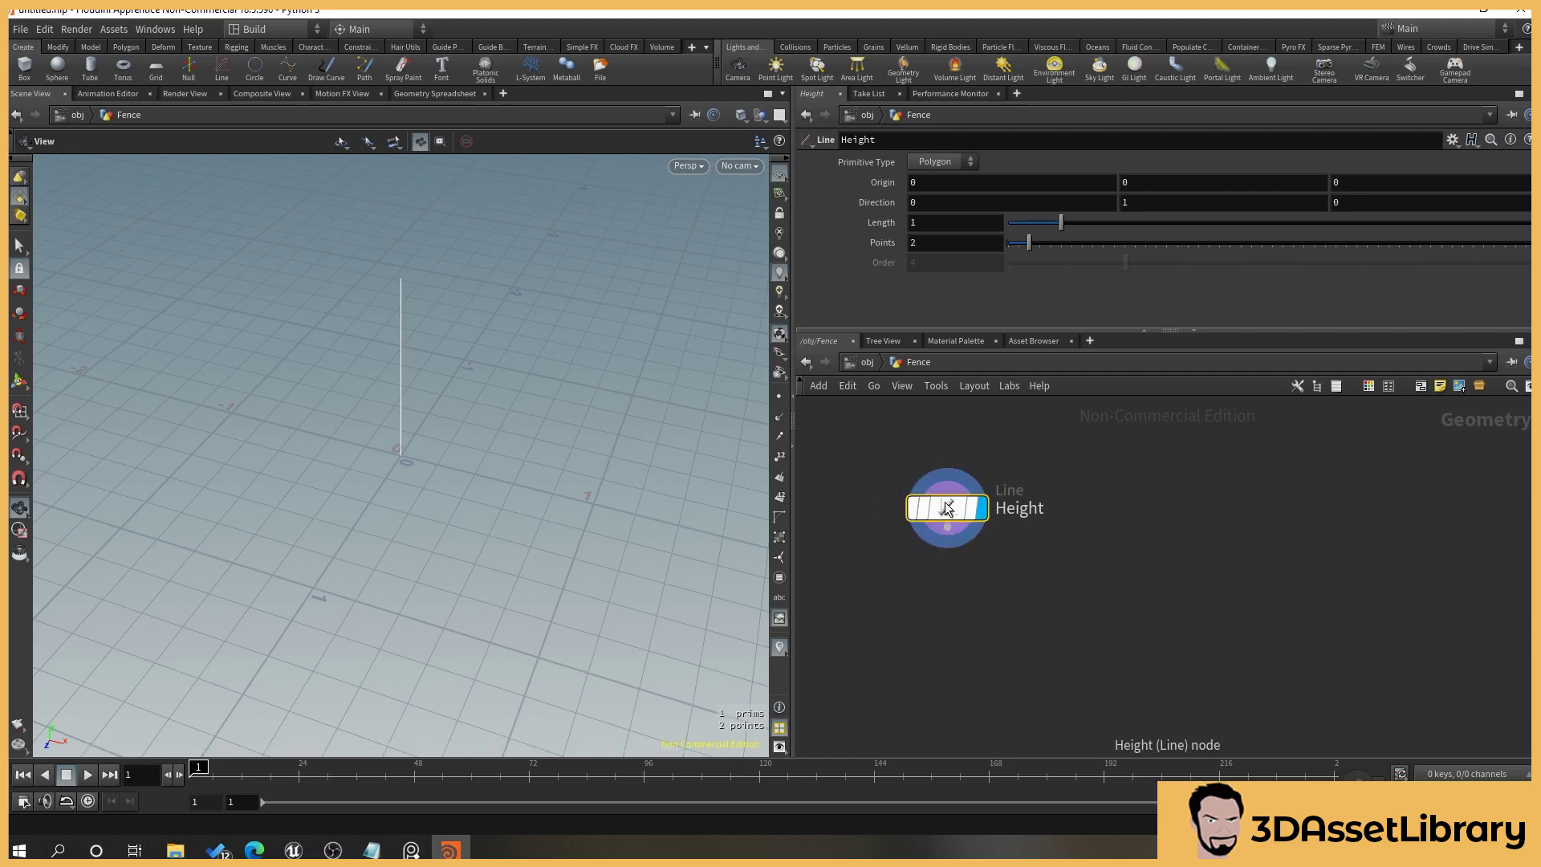
pyautogui.press('c')
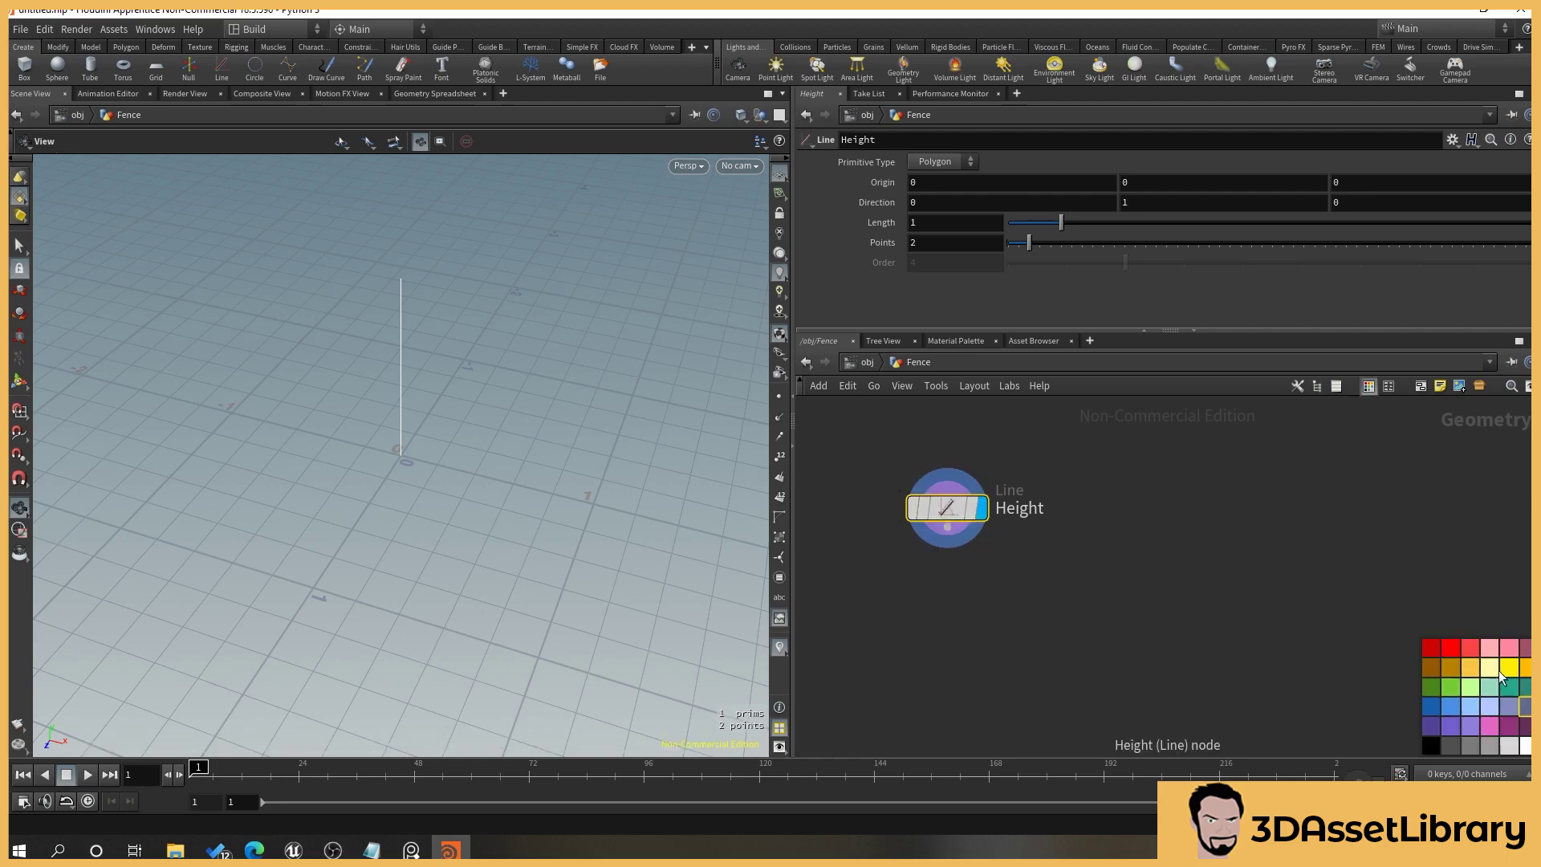
pyautogui.click(1443, 688)
pyautogui.scroll(-2, 997, 568)
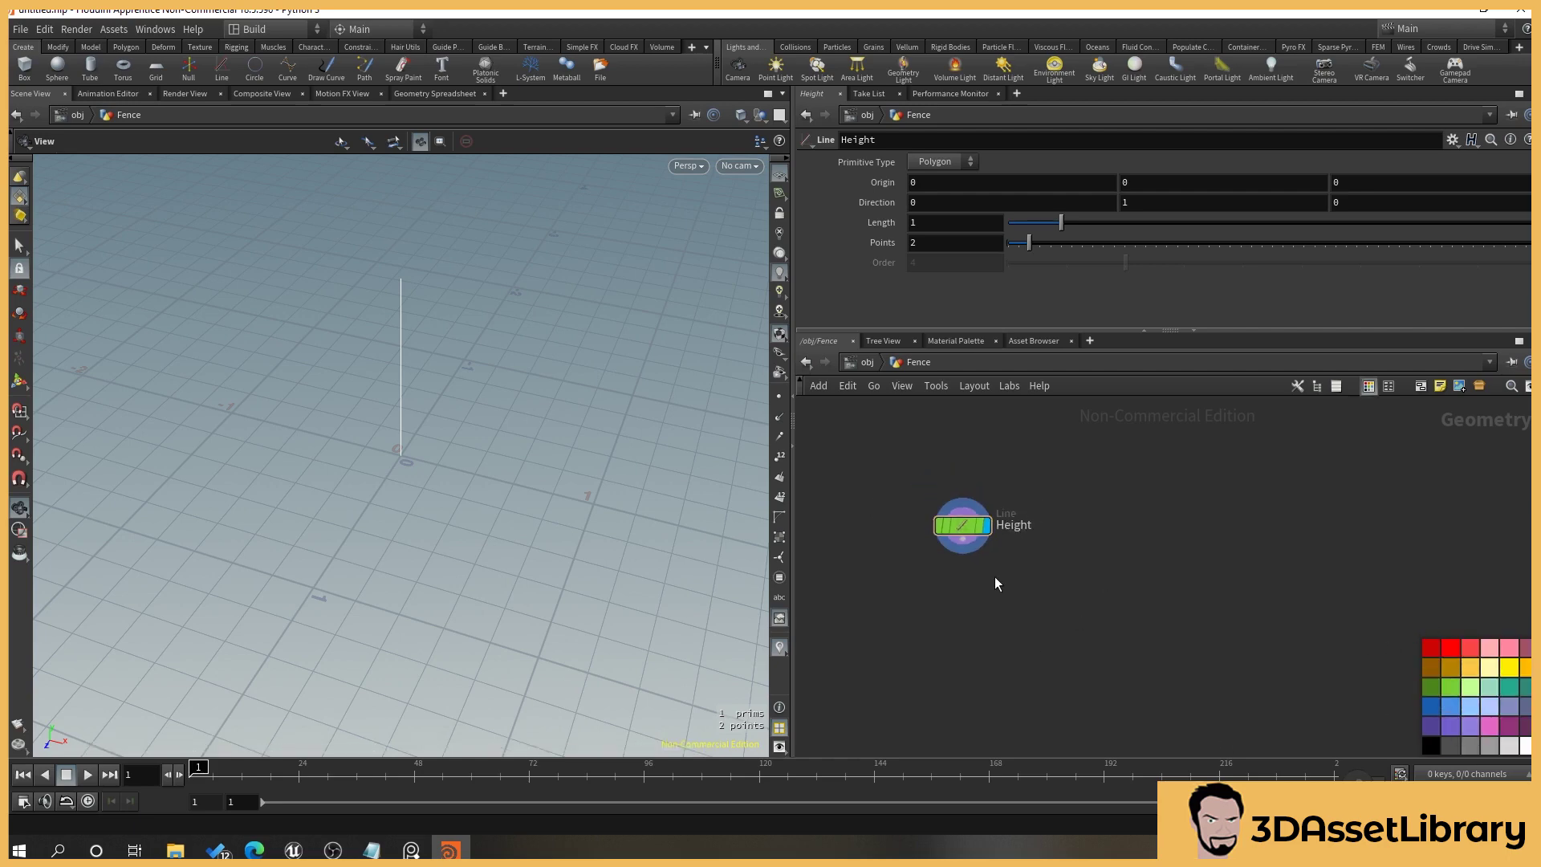
pyautogui.press('c')
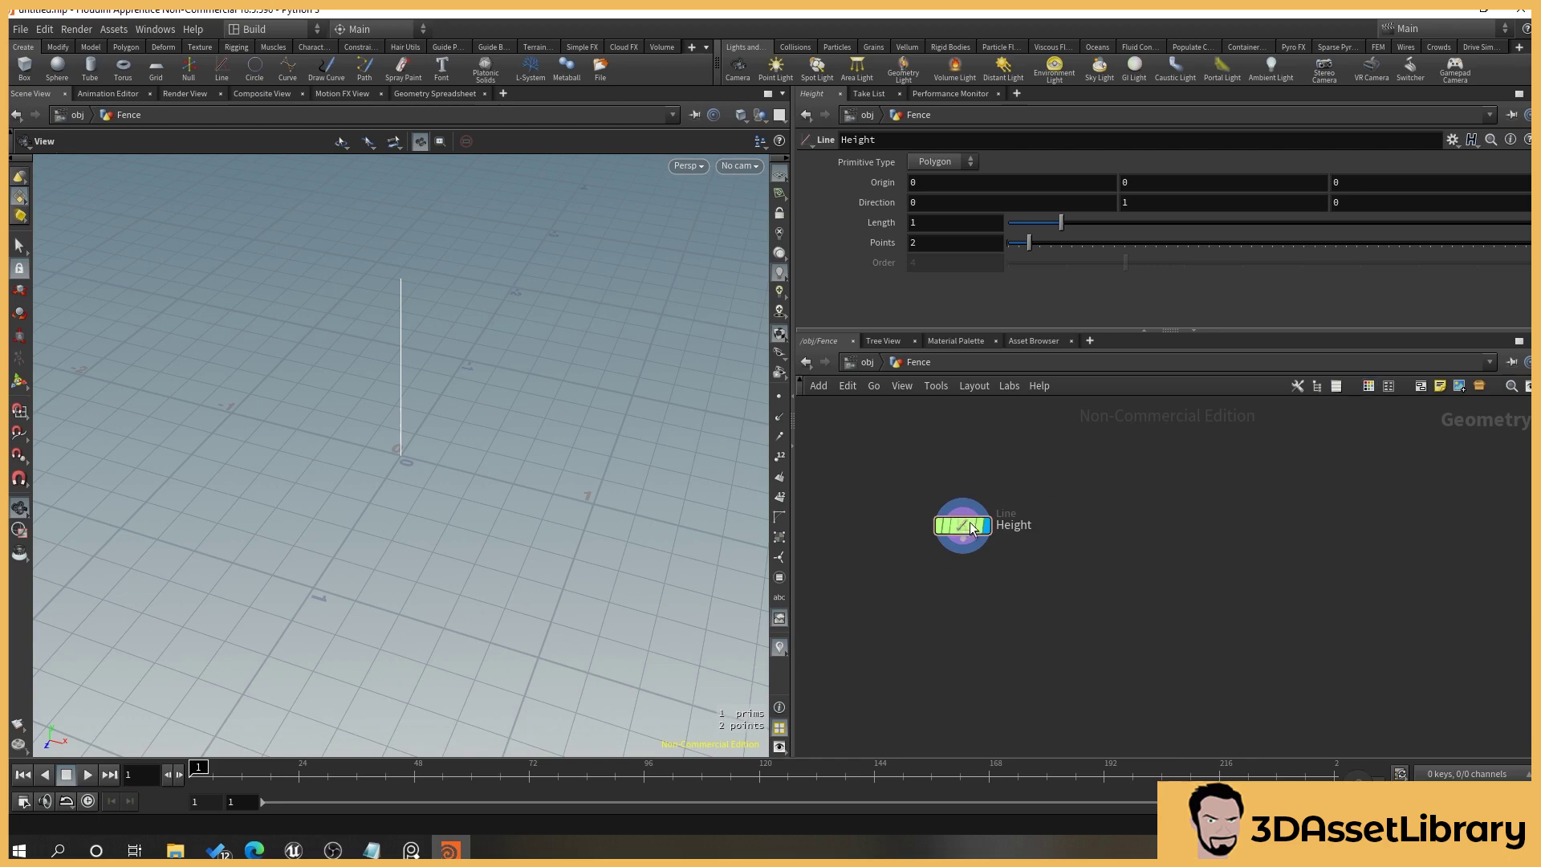
# Turn on the display of points and point numbers in the viewport for the Height line.
pyautogui.moveTo(977, 616); pyautogui.dragTo(970, 551, button='middle')
pyautogui.moveTo(1024, 620); pyautogui.dragTo(1010, 629, button='middle')
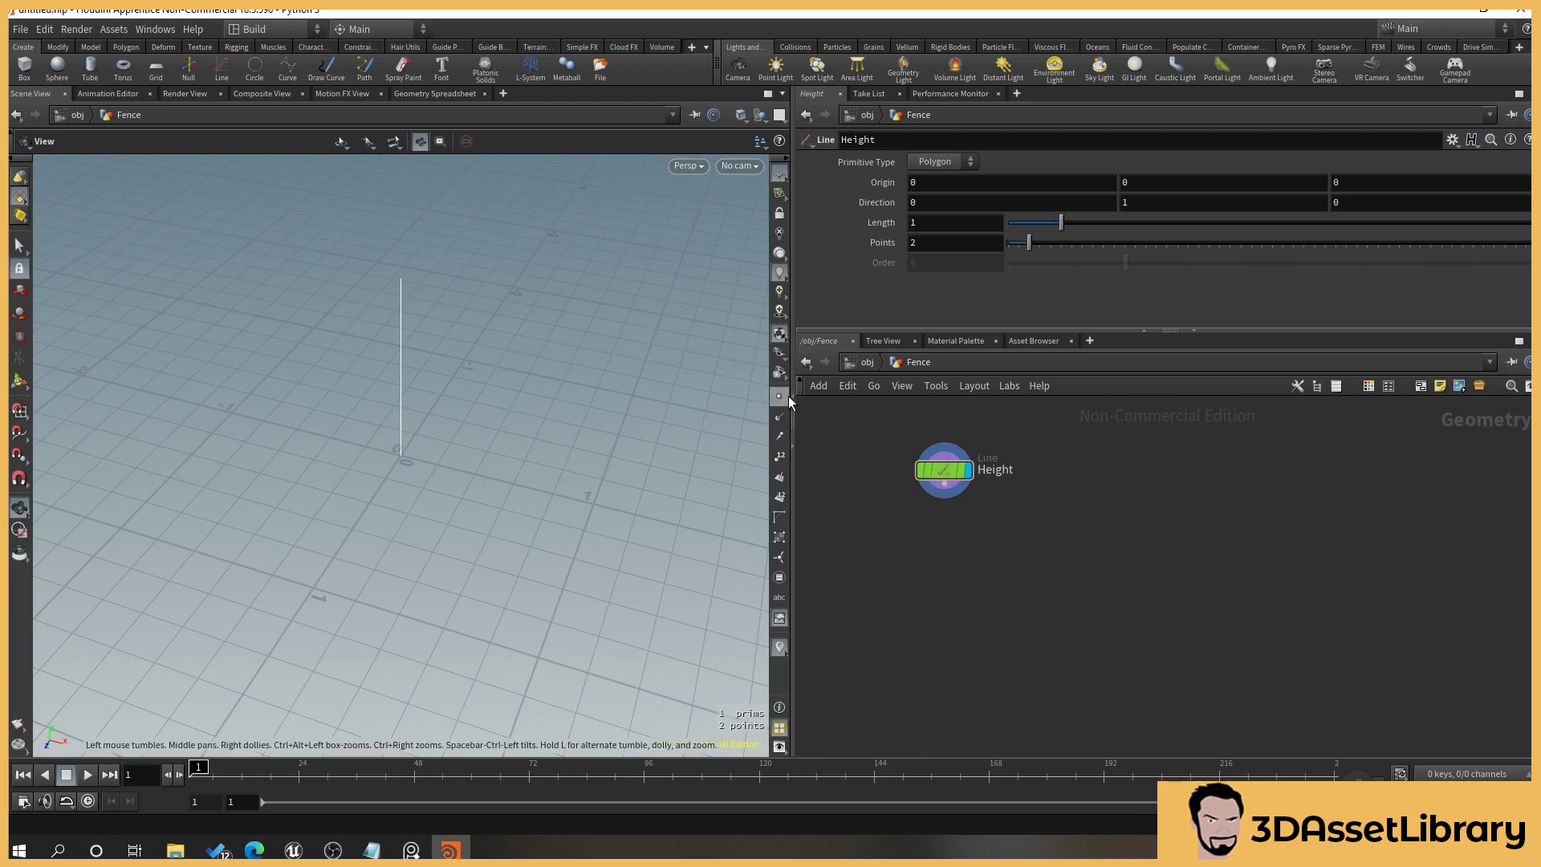
pyautogui.scroll(3, 283, 348)
pyautogui.click(779, 456)
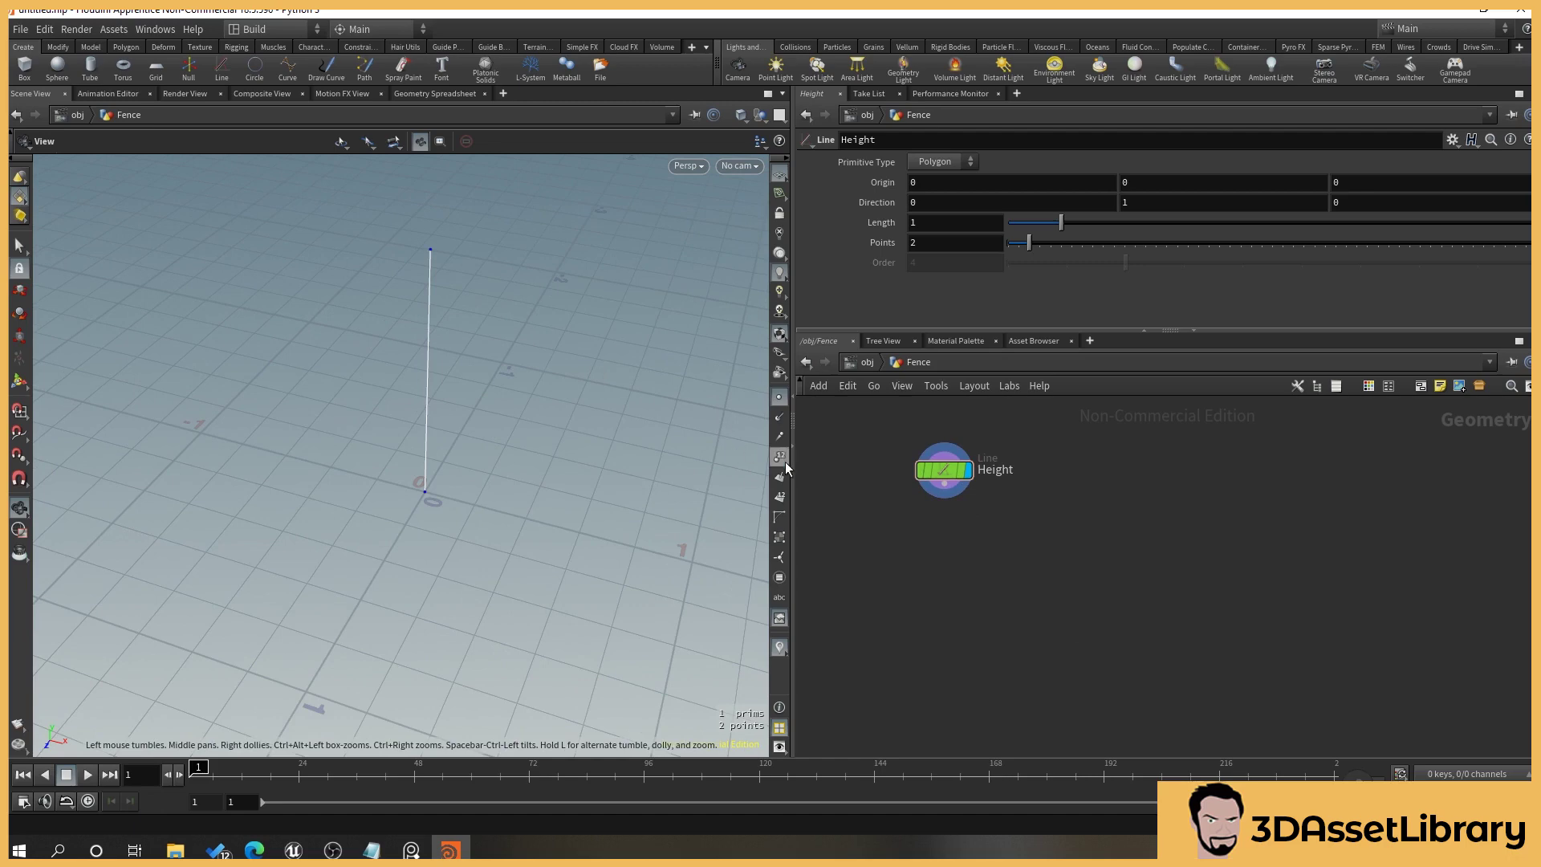
pyautogui.moveTo(1084, 559); pyautogui.dragTo(1067, 571, button='middle')
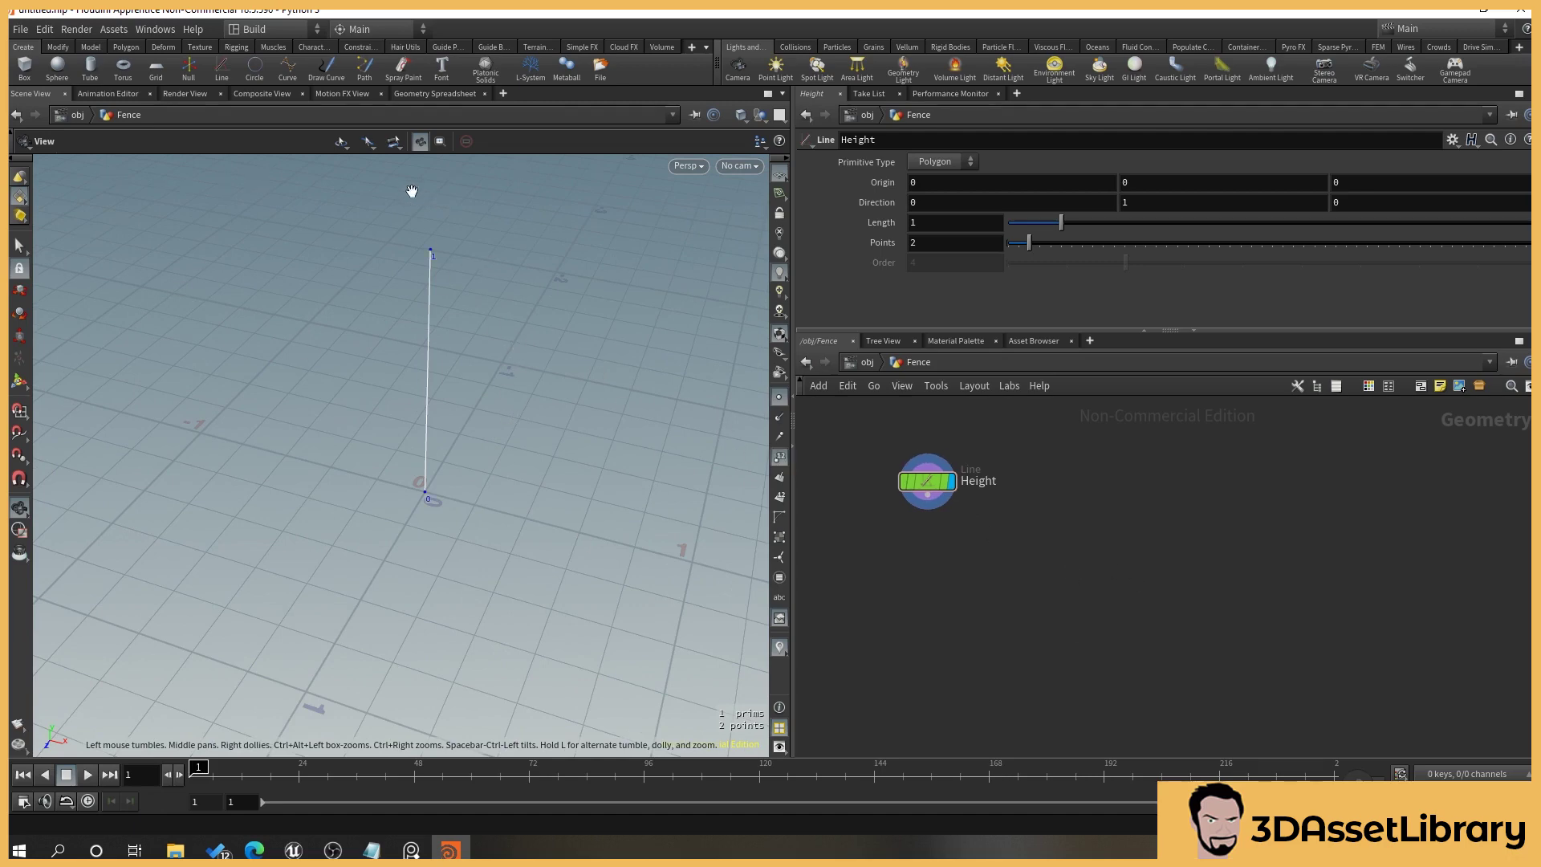
pyautogui.scroll(4, 417, 280)
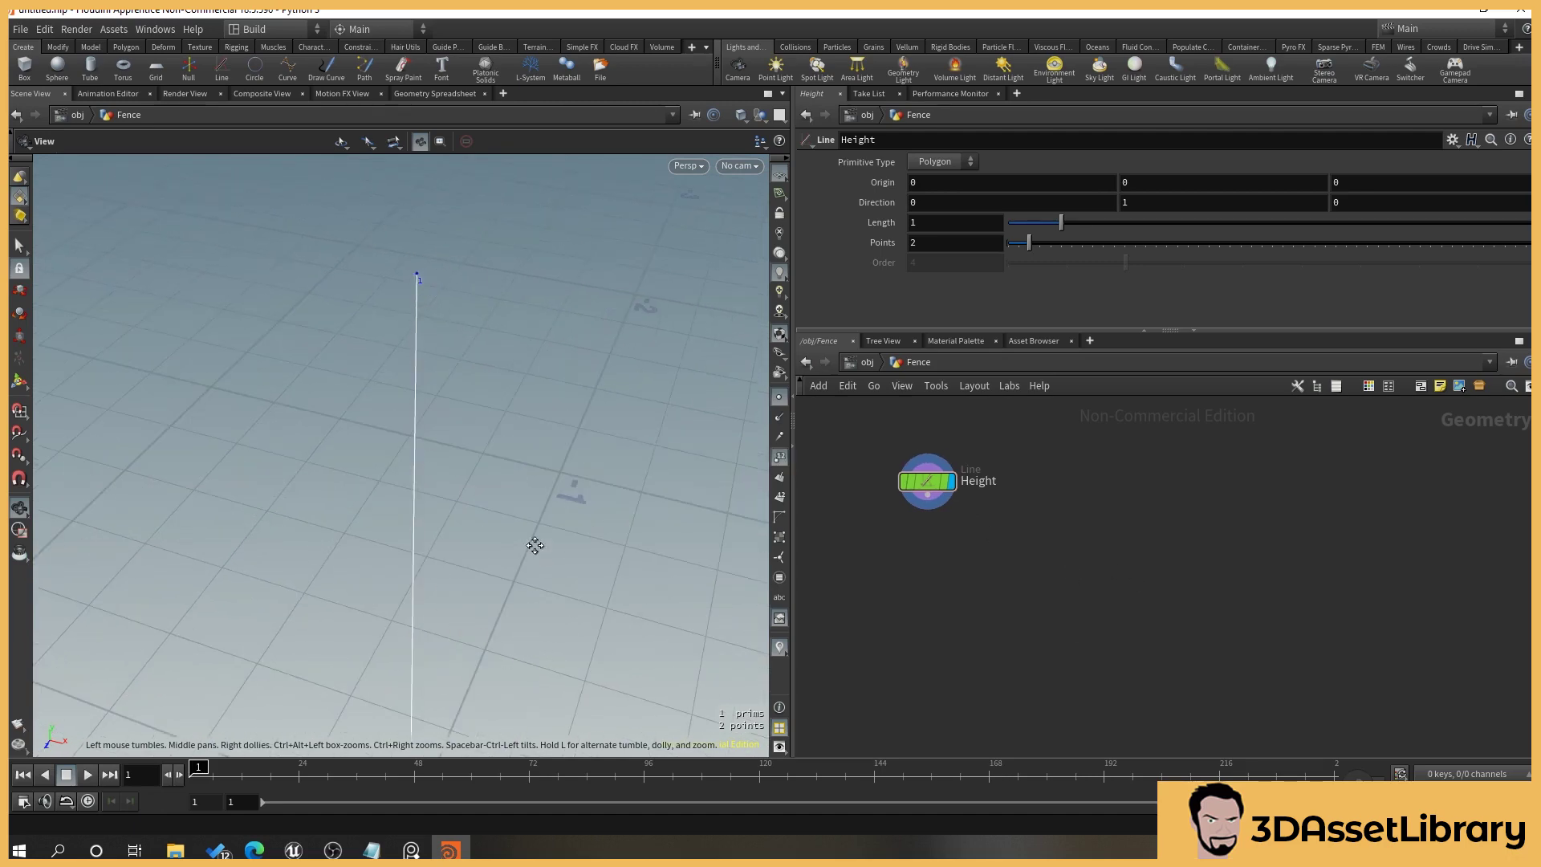
pyautogui.moveTo(533, 543); pyautogui.dragTo(547, 476, button='middle')
pyautogui.scroll(-1, 546, 483)
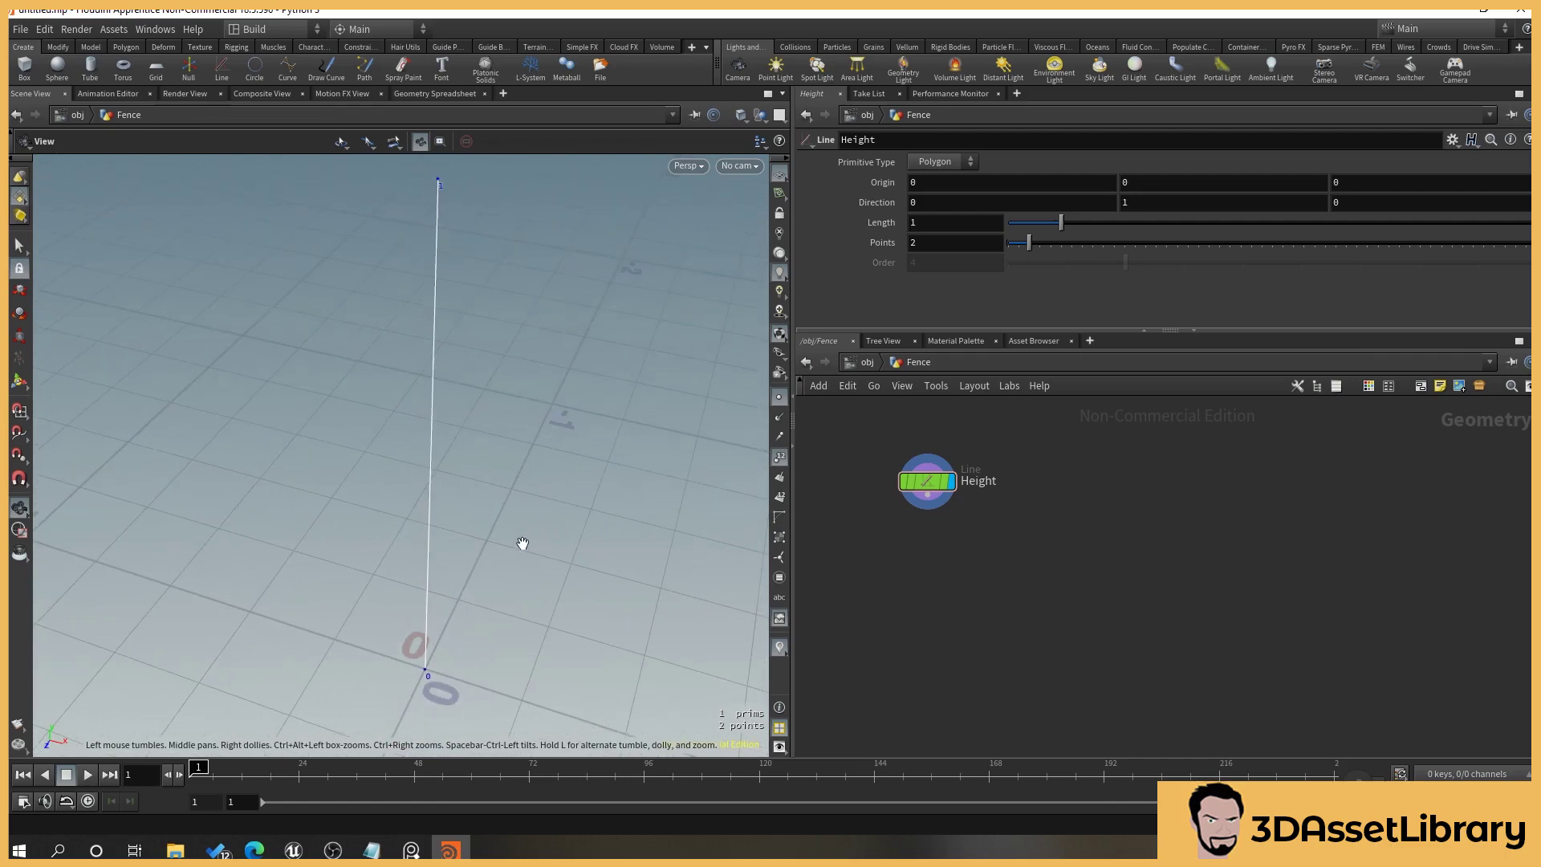
pyautogui.moveTo(514, 499)
pyautogui.mouseDown()
pyautogui.moveTo(594, 493)
pyautogui.moveTo(423, 450)
pyautogui.moveTo(317, 485)
pyautogui.moveTo(516, 526)
pyautogui.mouseUp()
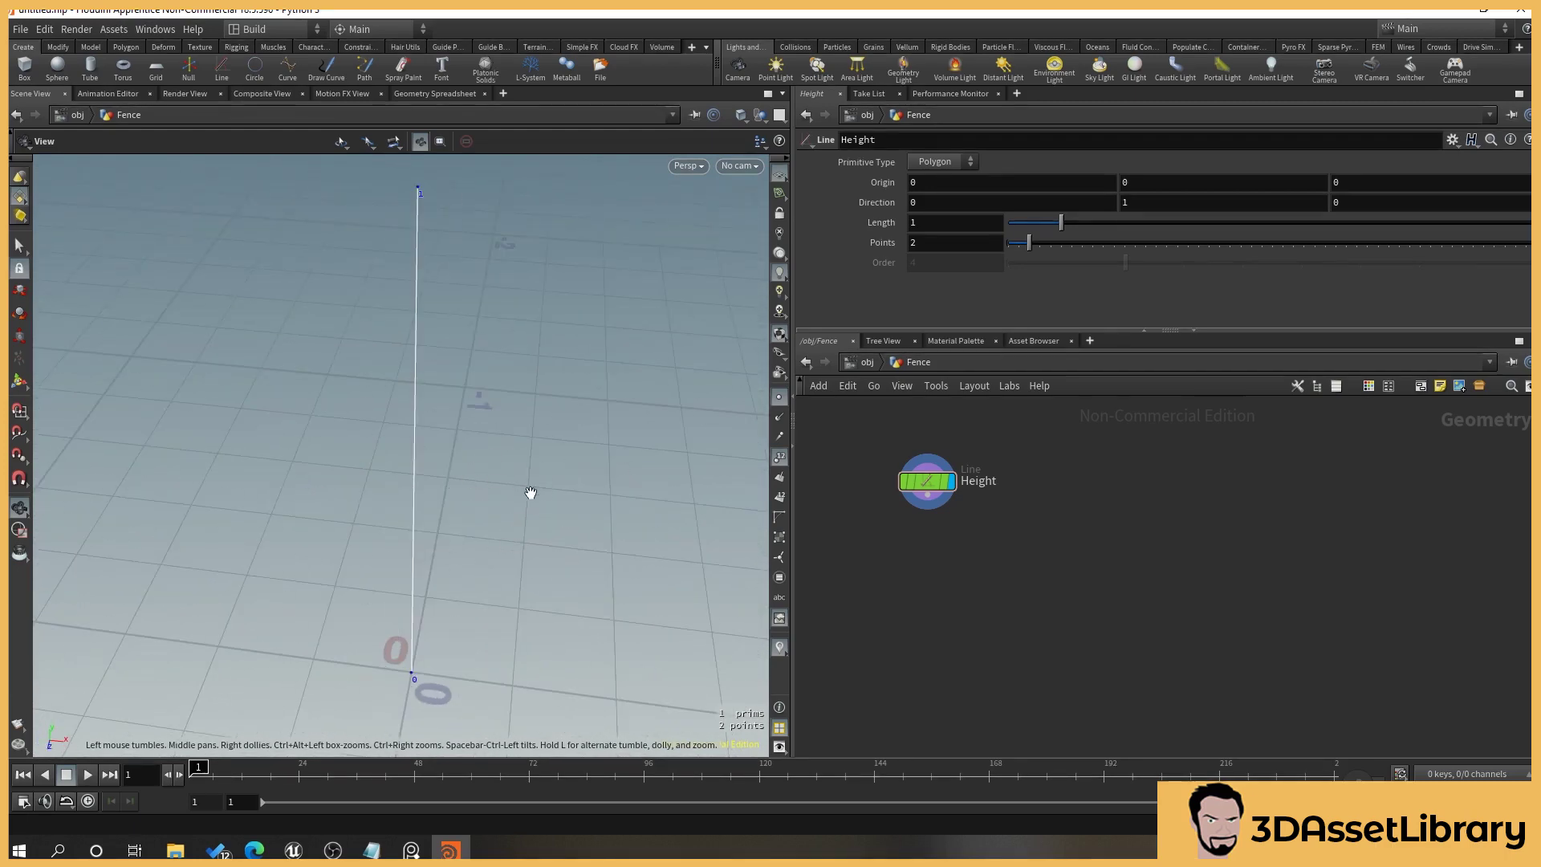
pyautogui.moveTo(530, 491); pyautogui.dragTo(516, 557, button='right')
pyautogui.moveTo(516, 557); pyautogui.dragTo(552, 523)
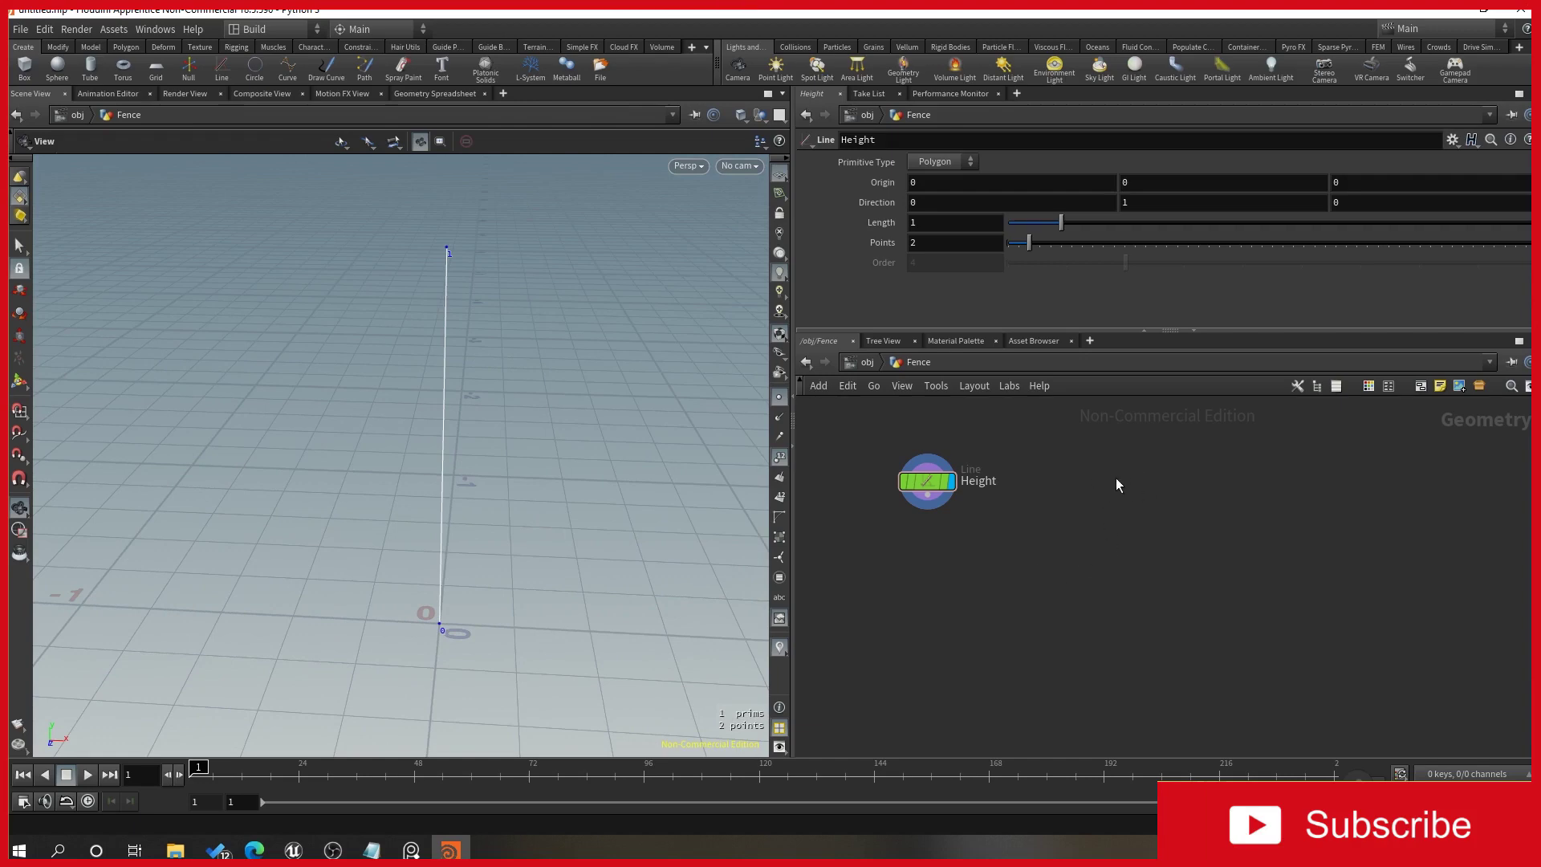
# Add a Box node beside the Height node.
pyautogui.press('Tab')
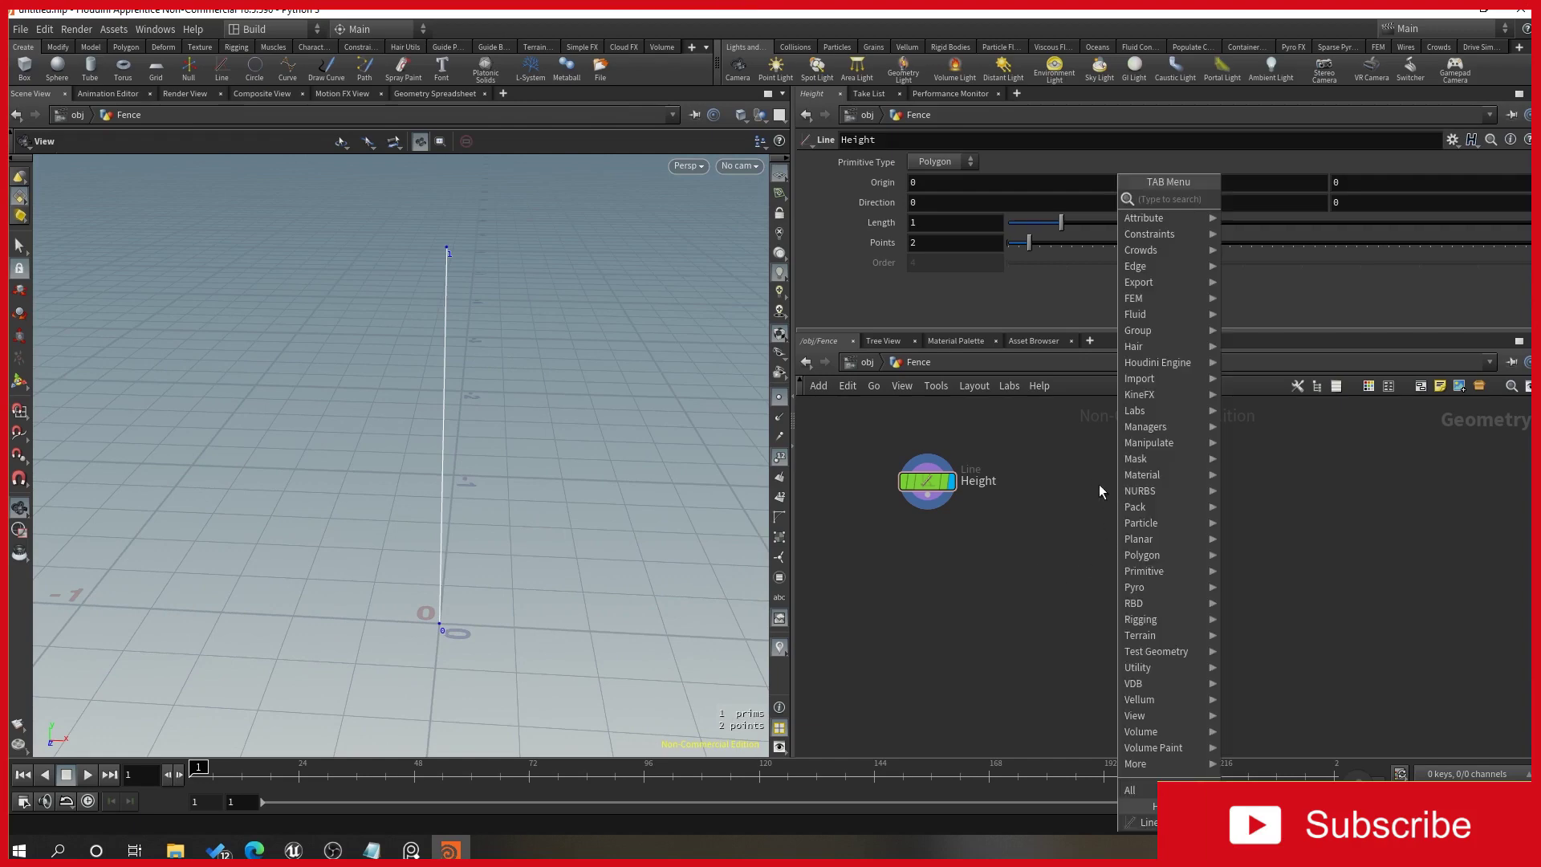
pyautogui.write('line')
pyautogui.press('Return')
pyautogui.click(1104, 485)
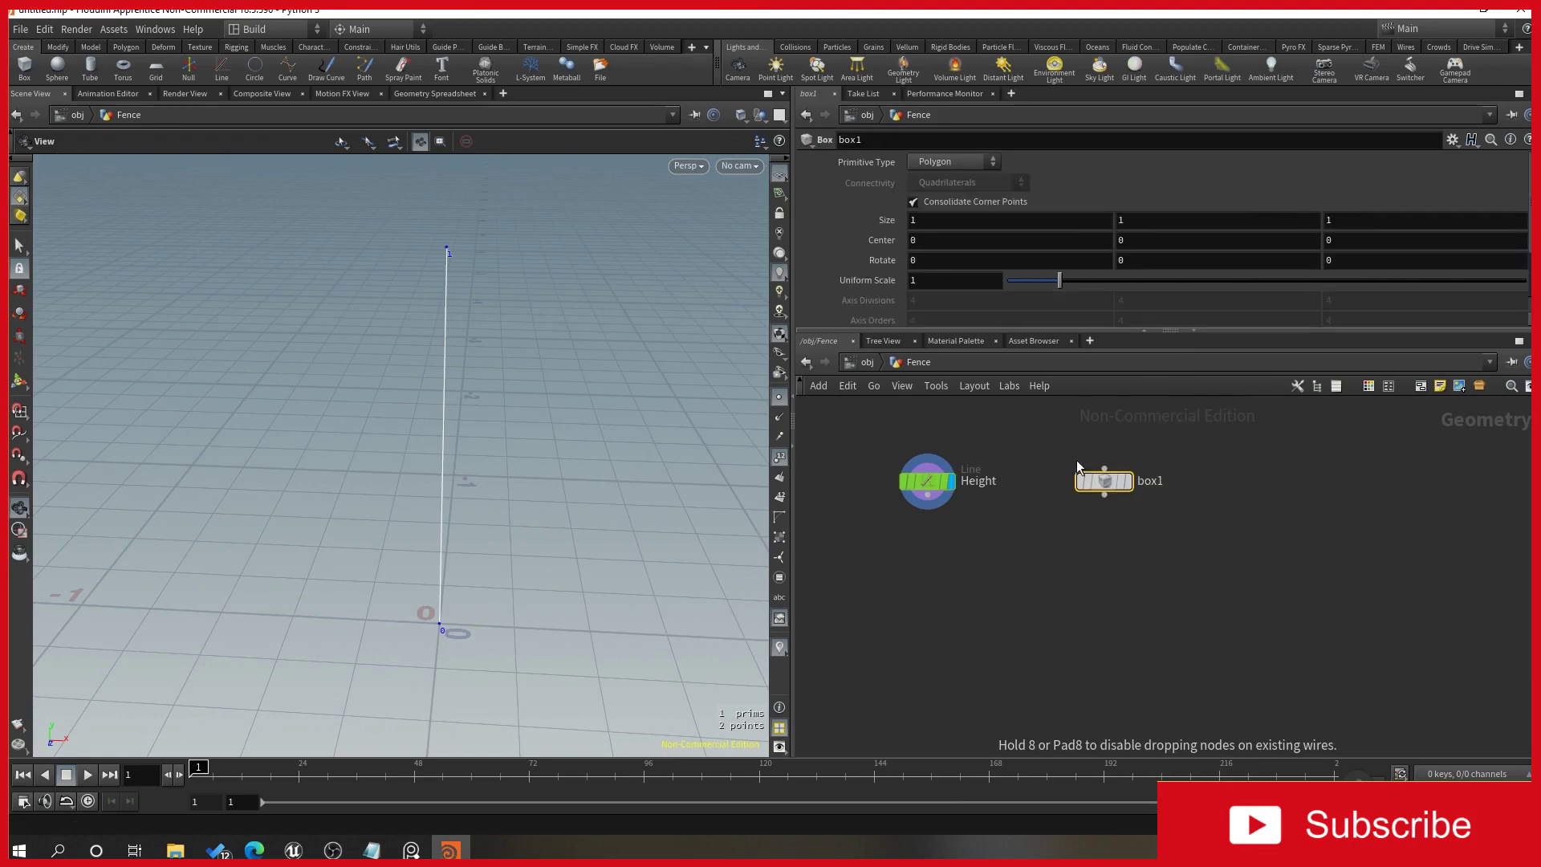
# Set the box's primitive type to Polygon Mesh and display the box in the viewport.
pyautogui.click(937, 161)
pyautogui.click(945, 196)
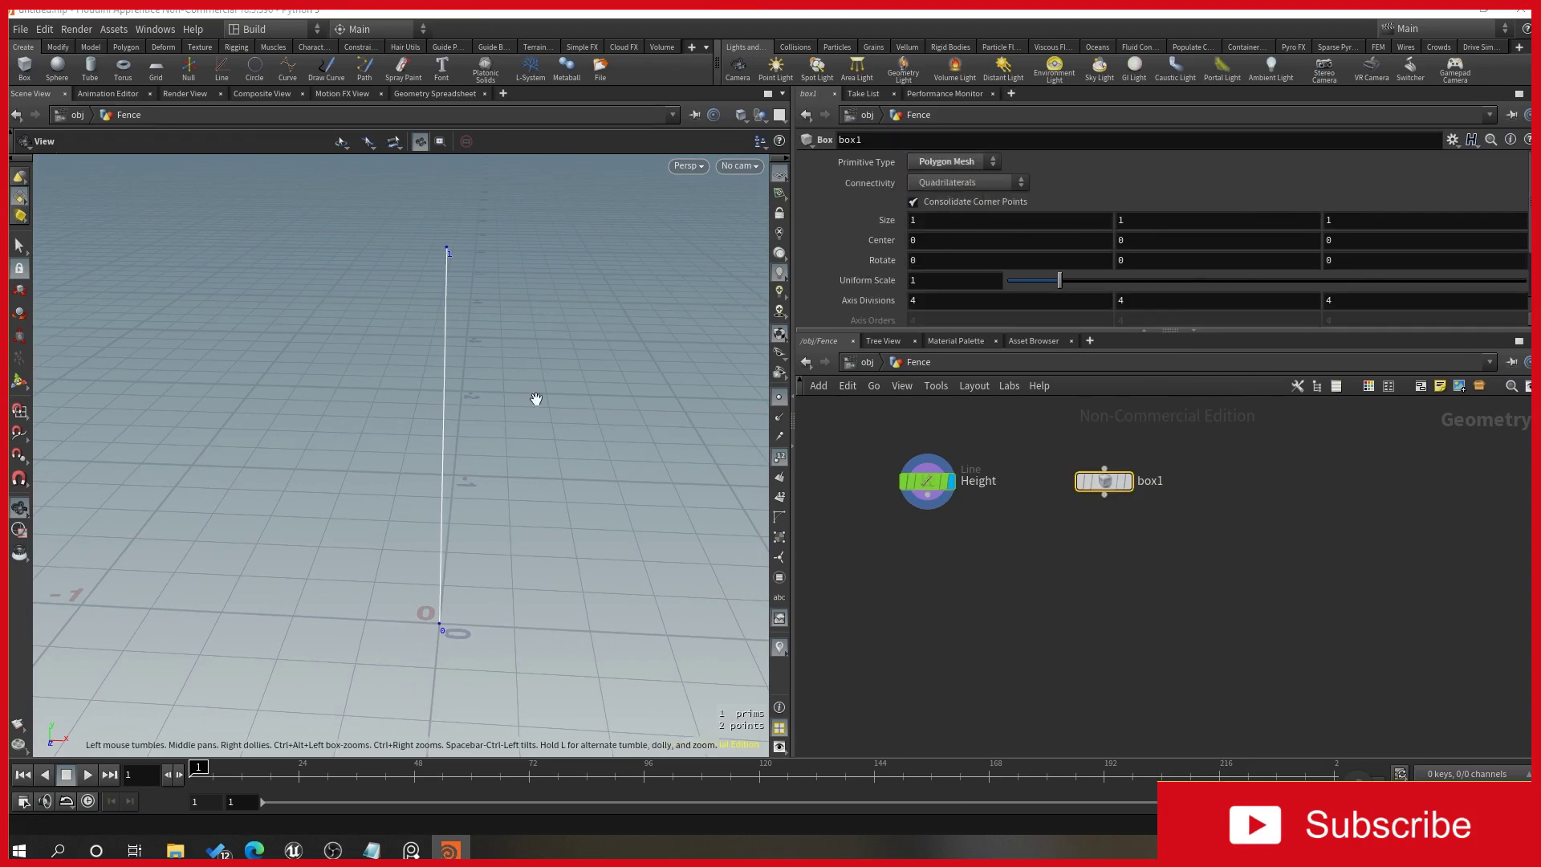
pyautogui.click(1135, 488)
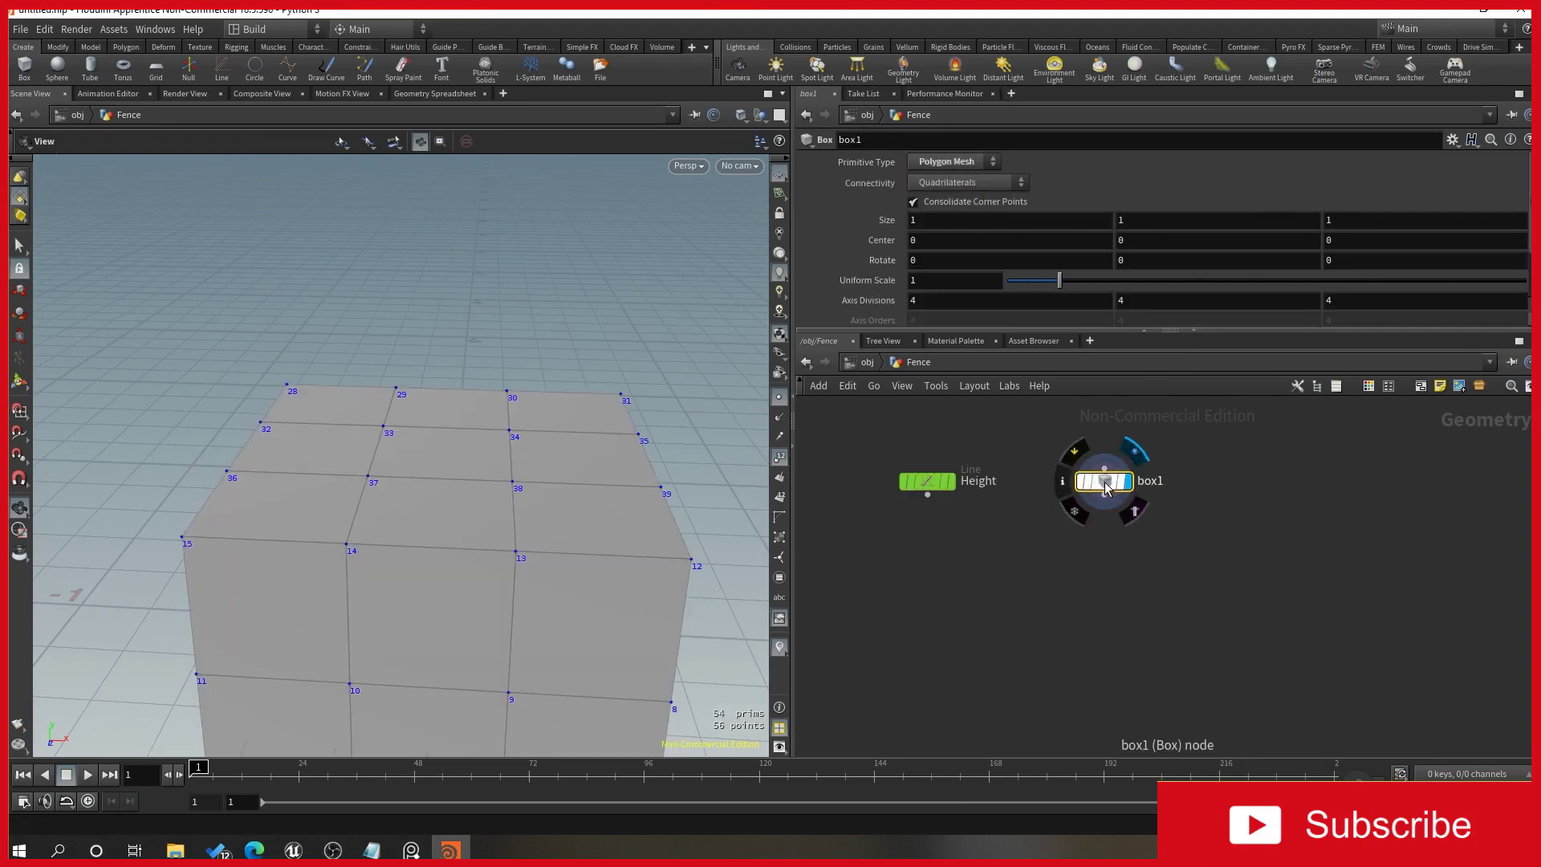
pyautogui.scroll(-3, 551, 522)
pyautogui.moveTo(537, 592); pyautogui.dragTo(584, 455, button='middle')
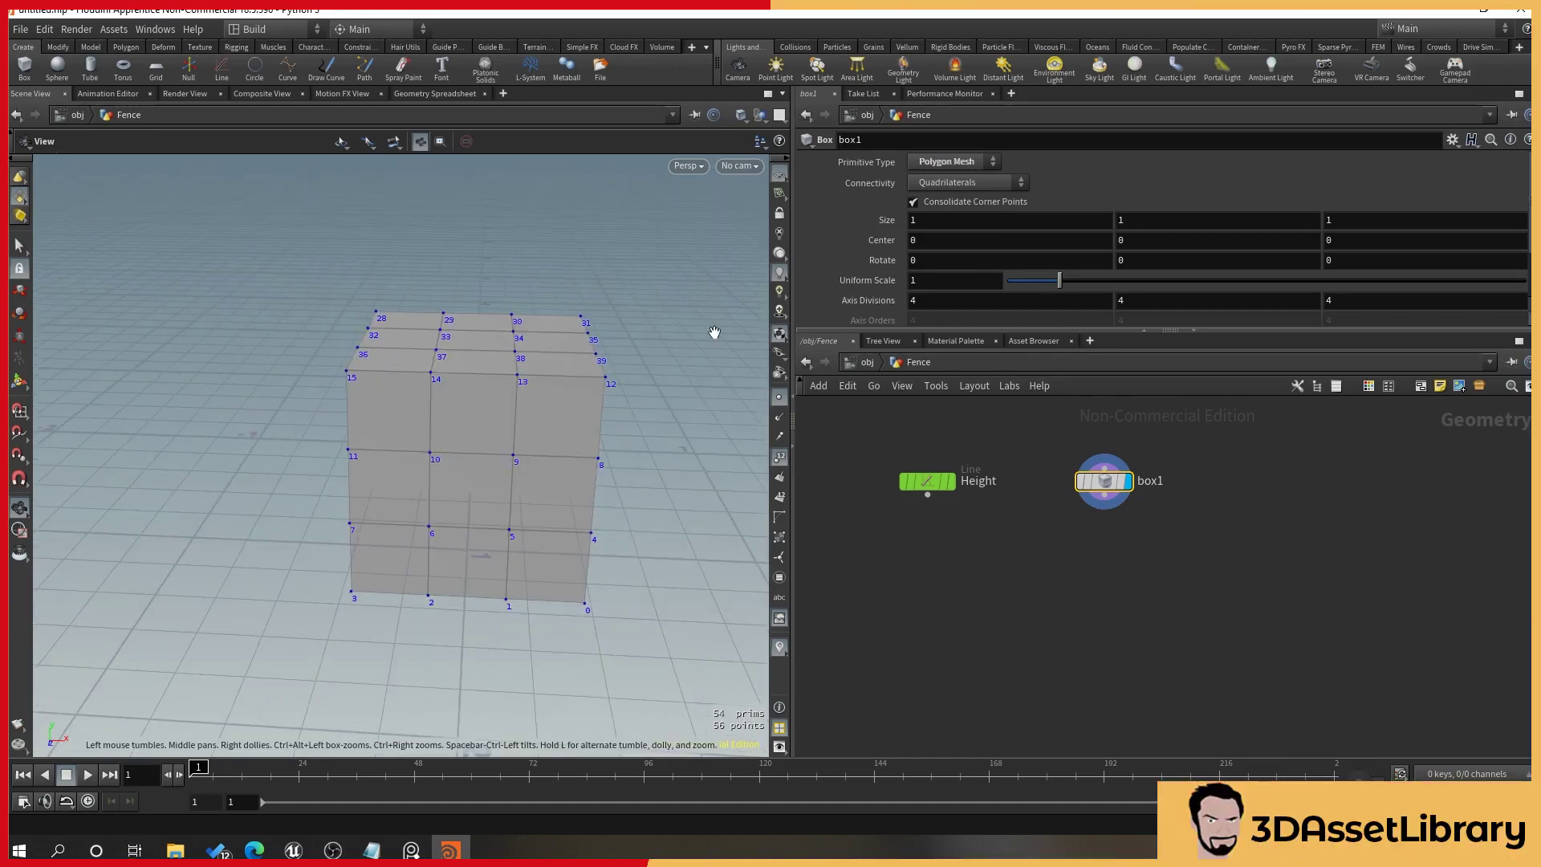
# Set the box's axis divisions to 2, 2 and 2.
pyautogui.click(941, 303)
pyautogui.write('2')
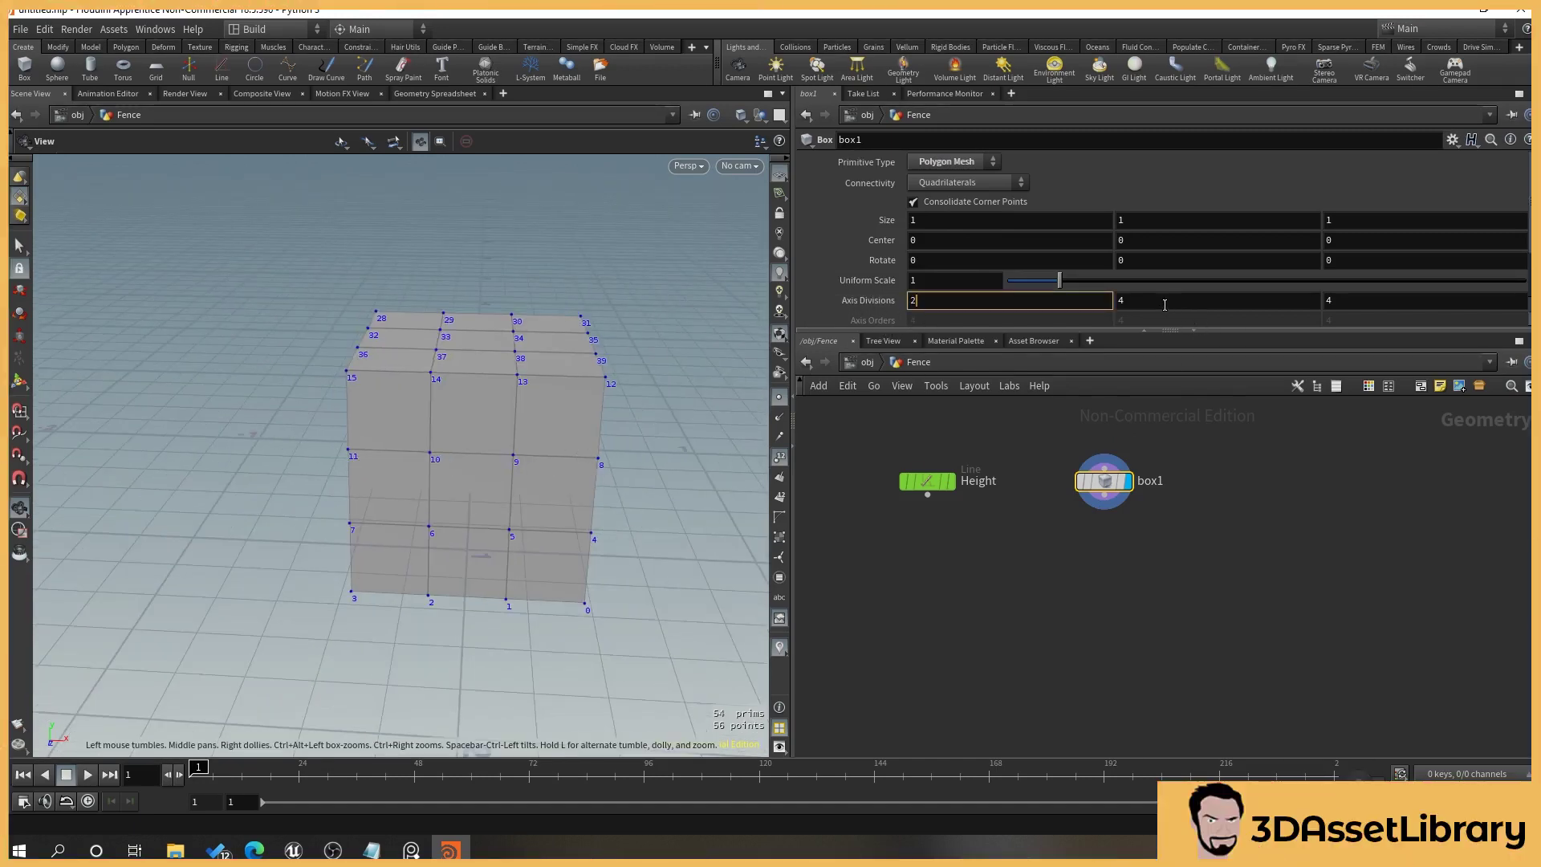
pyautogui.press('Tab')
pyautogui.write('2')
pyautogui.press('Tab')
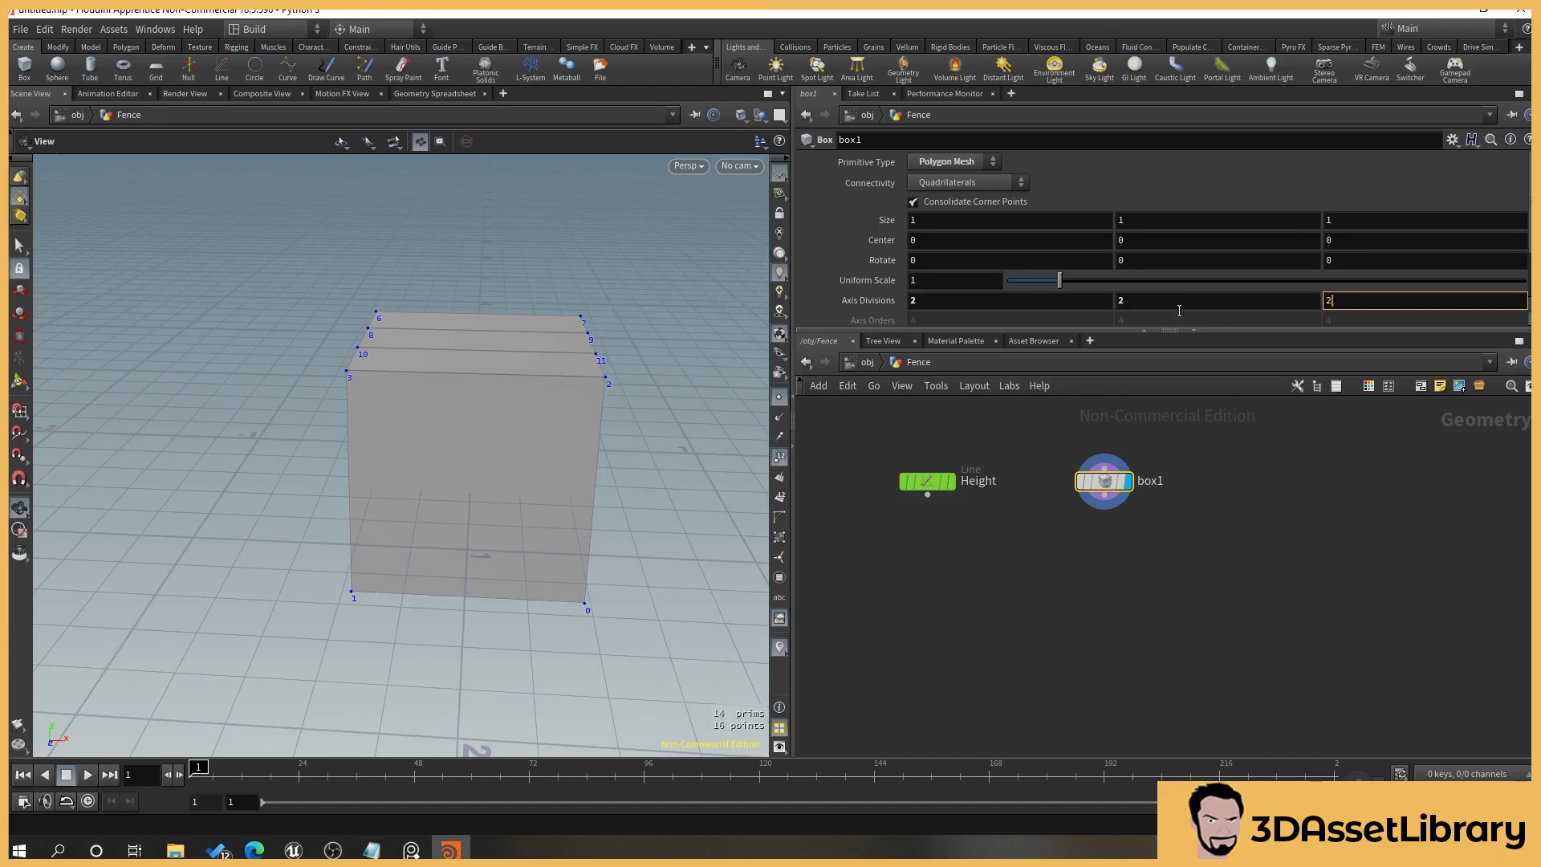
pyautogui.write('2')
pyautogui.press('Return')
# Raise the box onto the ground plane by setting its Y center to 0.5.
pyautogui.moveTo(210, 516); pyautogui.dragTo(327, 509, button='middle')
pyautogui.moveTo(328, 509); pyautogui.dragTo(349, 470)
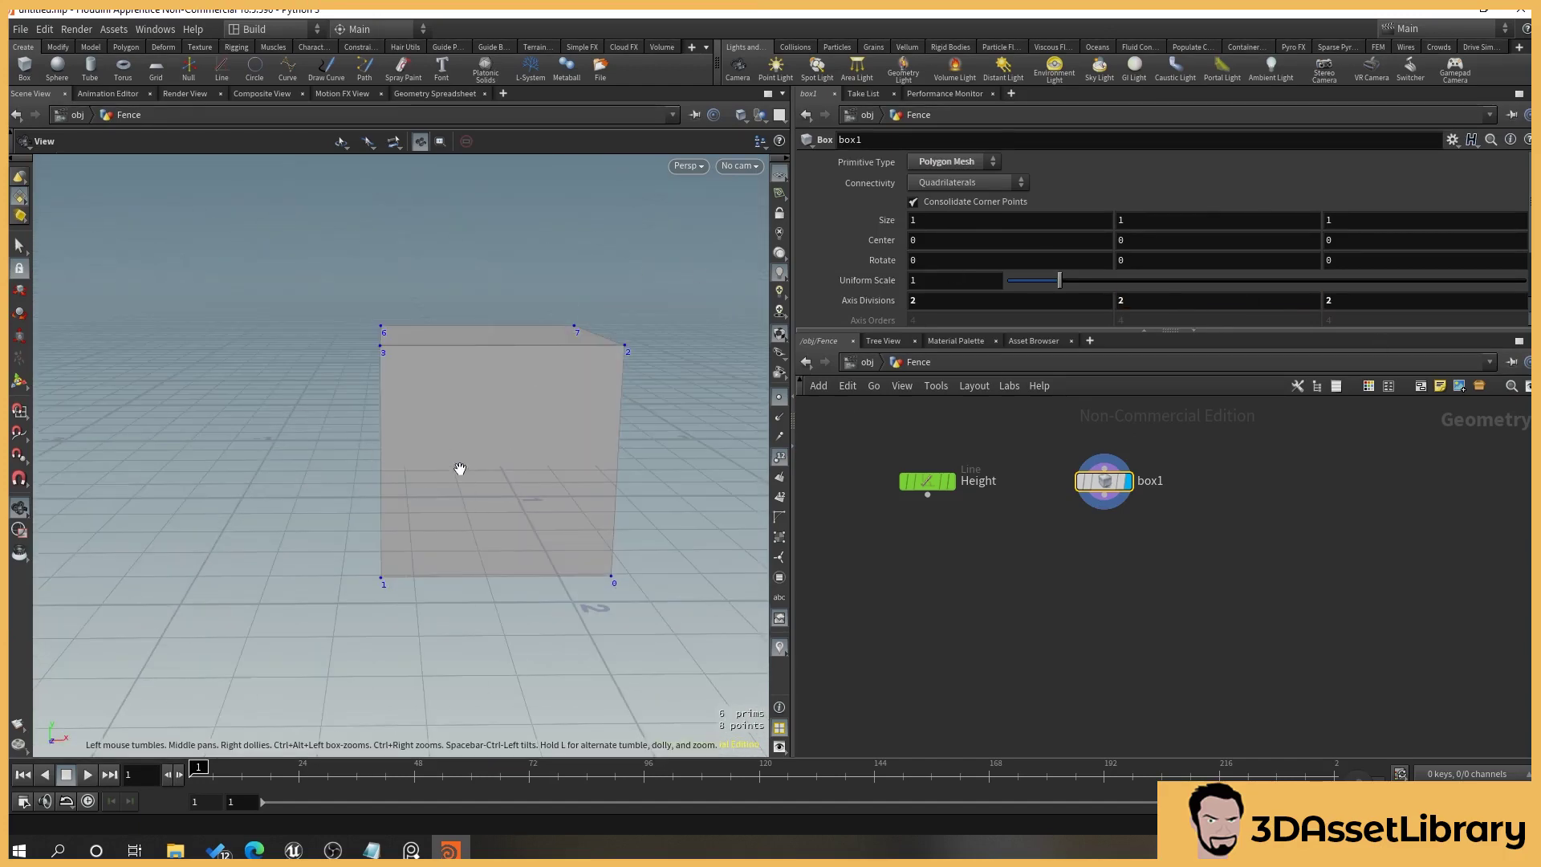
pyautogui.moveTo(491, 484); pyautogui.dragTo(488, 522)
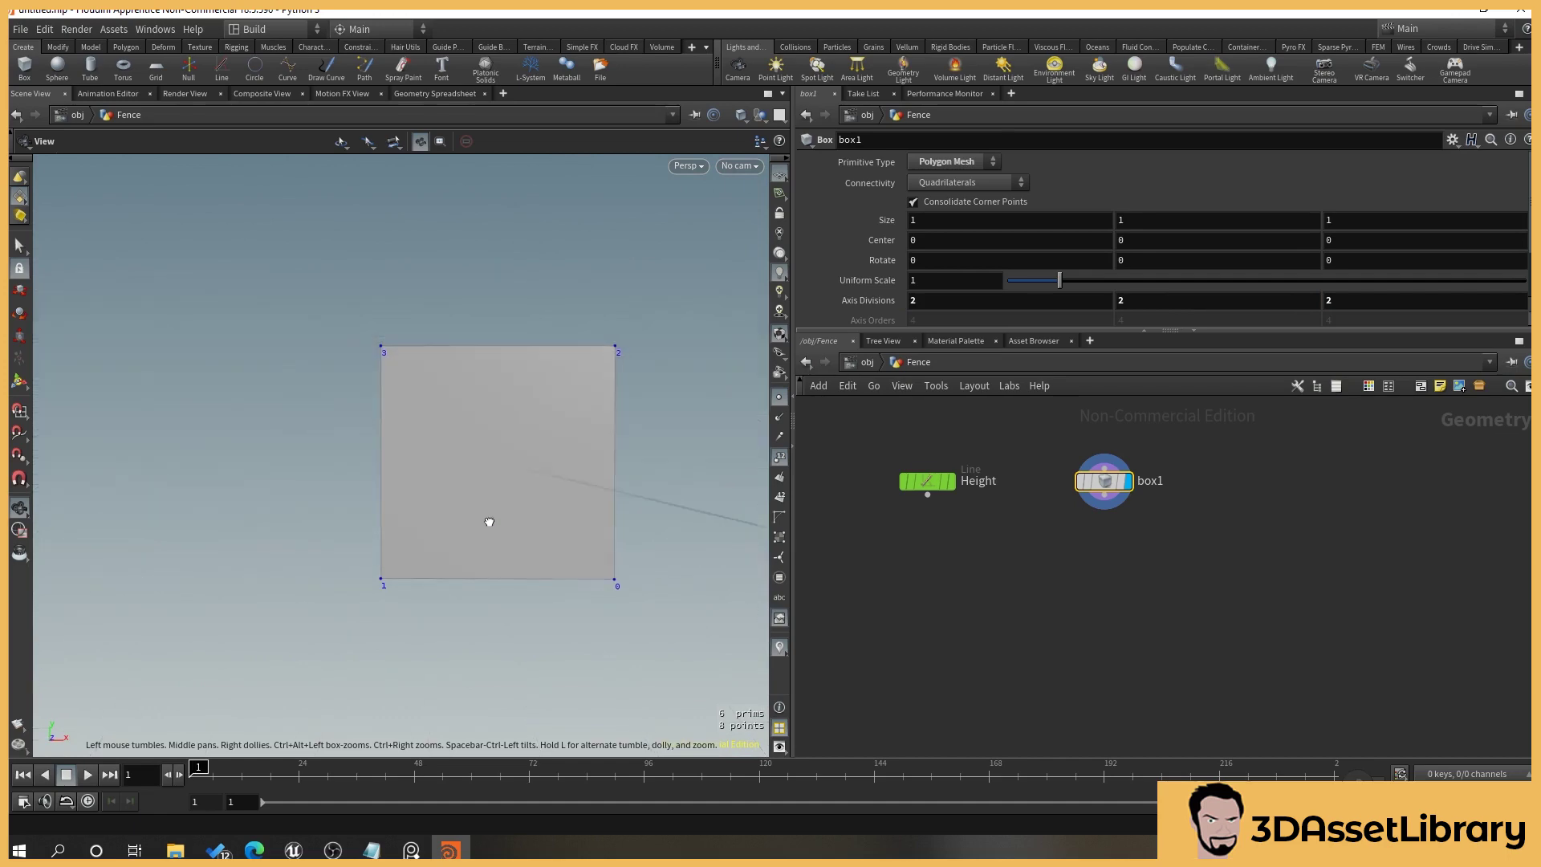
pyautogui.click(1158, 240)
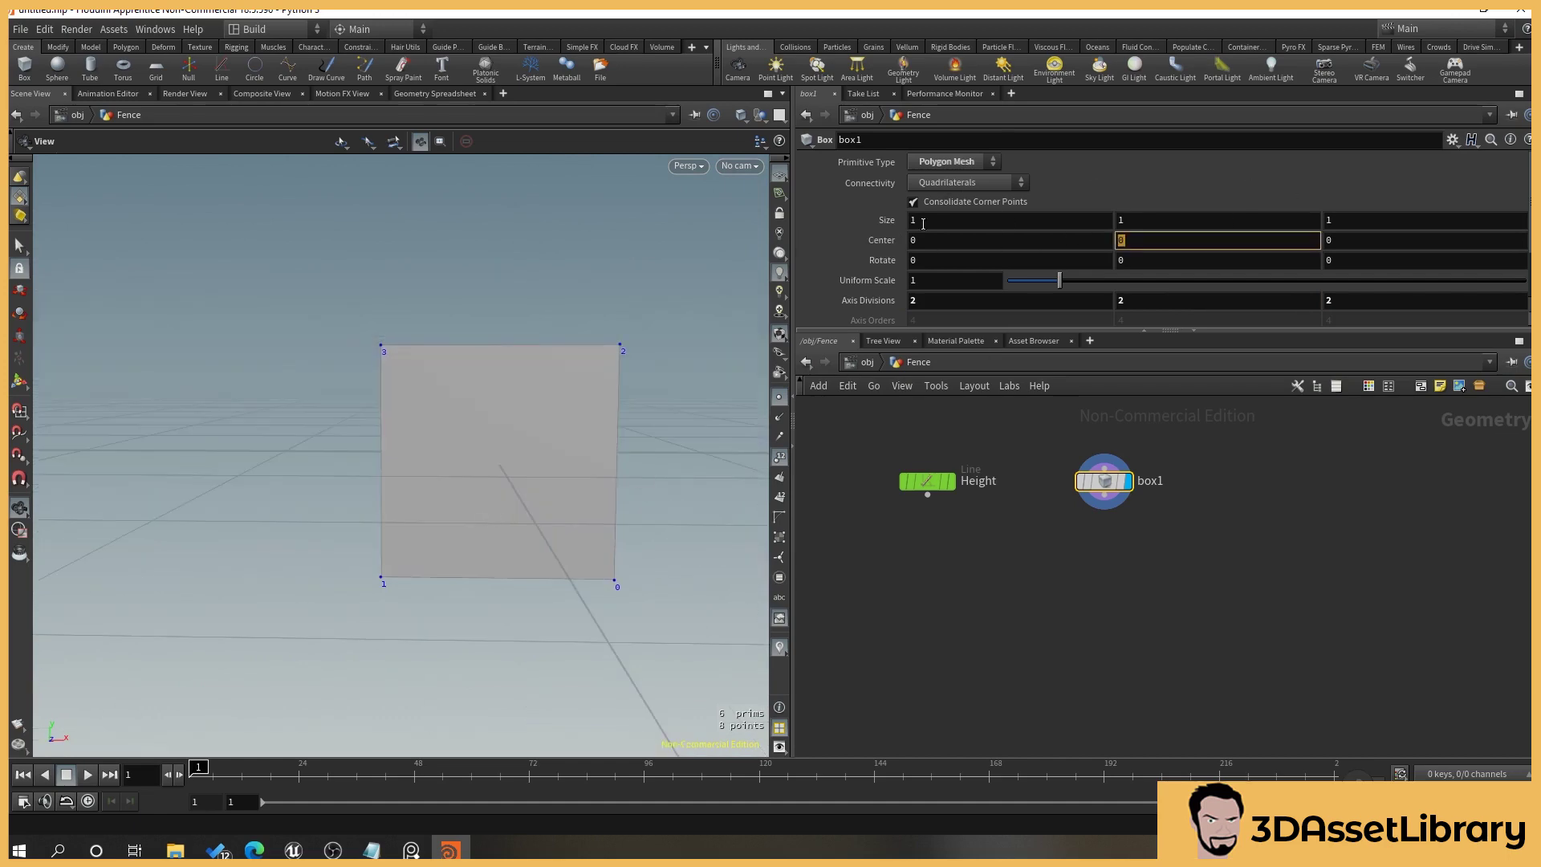
pyautogui.write('.5')
pyautogui.press('Return')
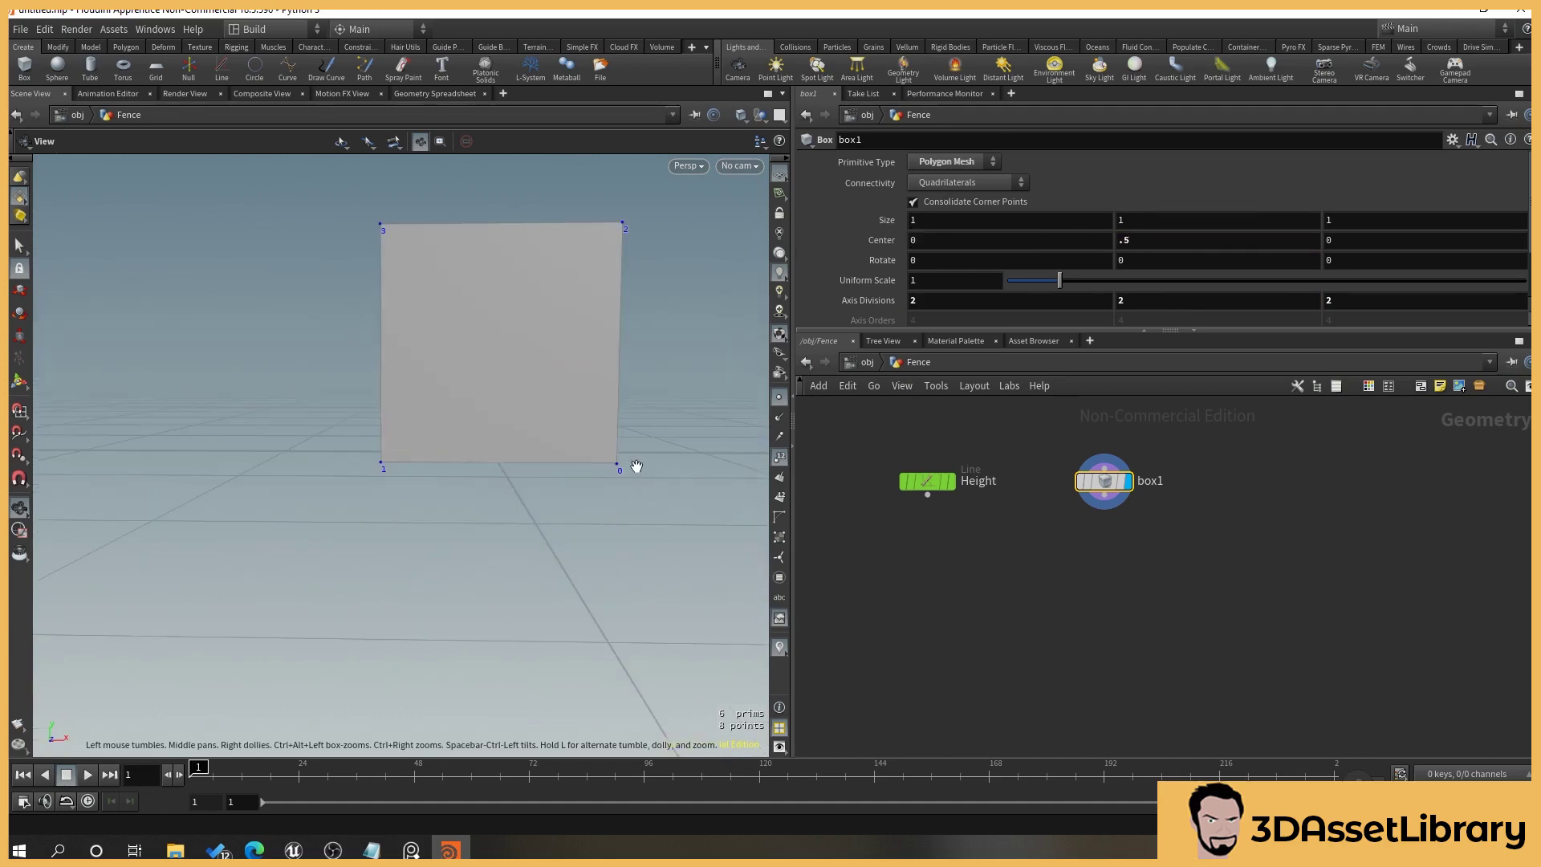
pyautogui.moveTo(633, 464); pyautogui.dragTo(516, 406)
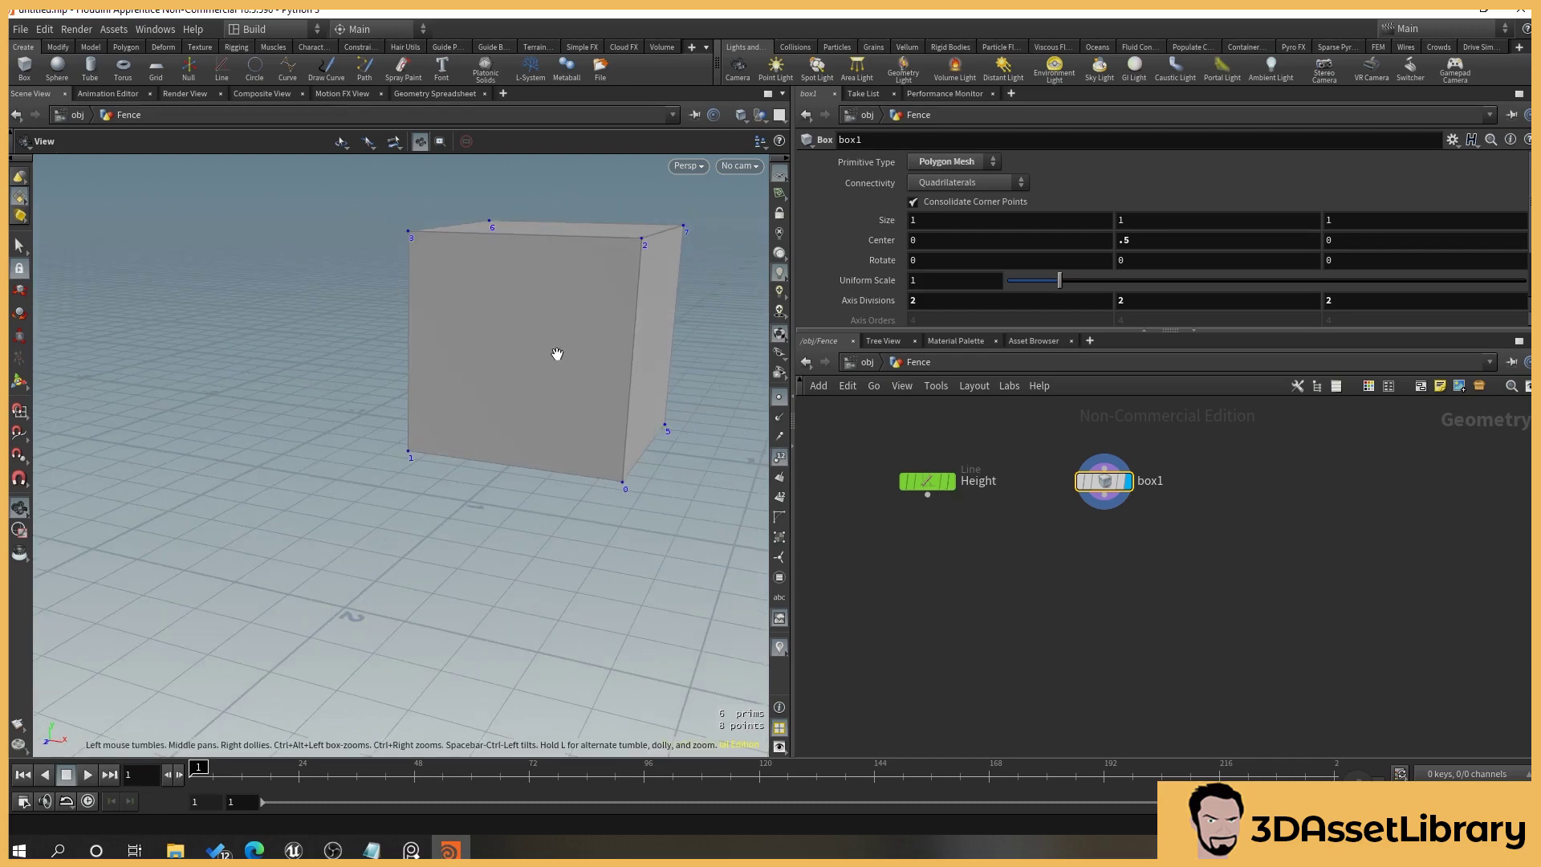
pyautogui.scroll(-1, 618, 619)
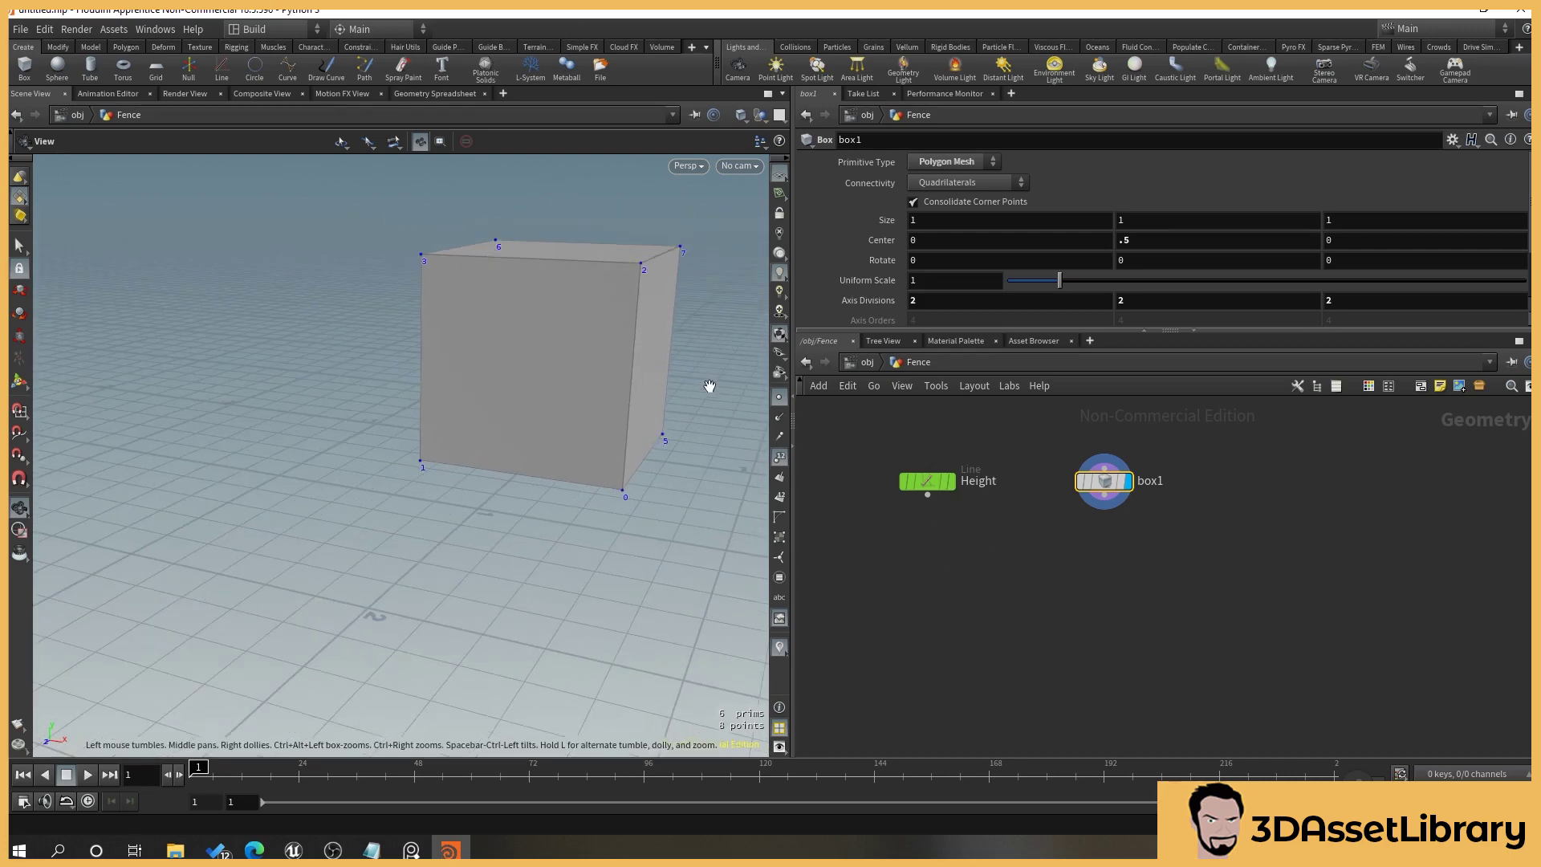
pyautogui.moveTo(619, 522); pyautogui.dragTo(612, 536, button='middle')
pyautogui.scroll(-1, 811, 519)
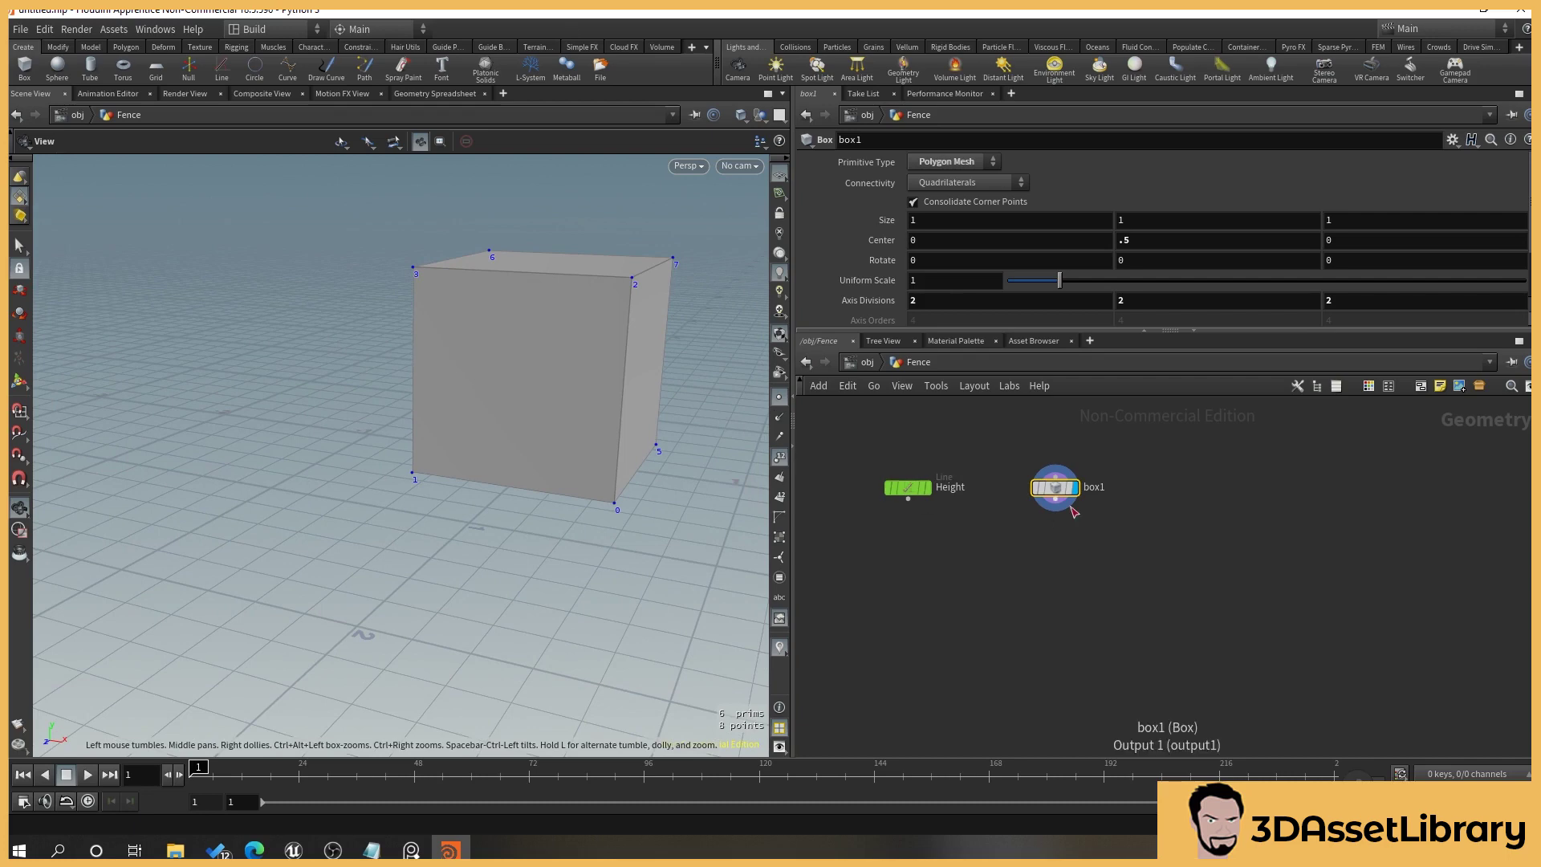
# Add a Transform node below the box, fed by the box's output.
pyautogui.moveTo(1055, 507); pyautogui.dragTo(1061, 530)
pyautogui.write('tran')
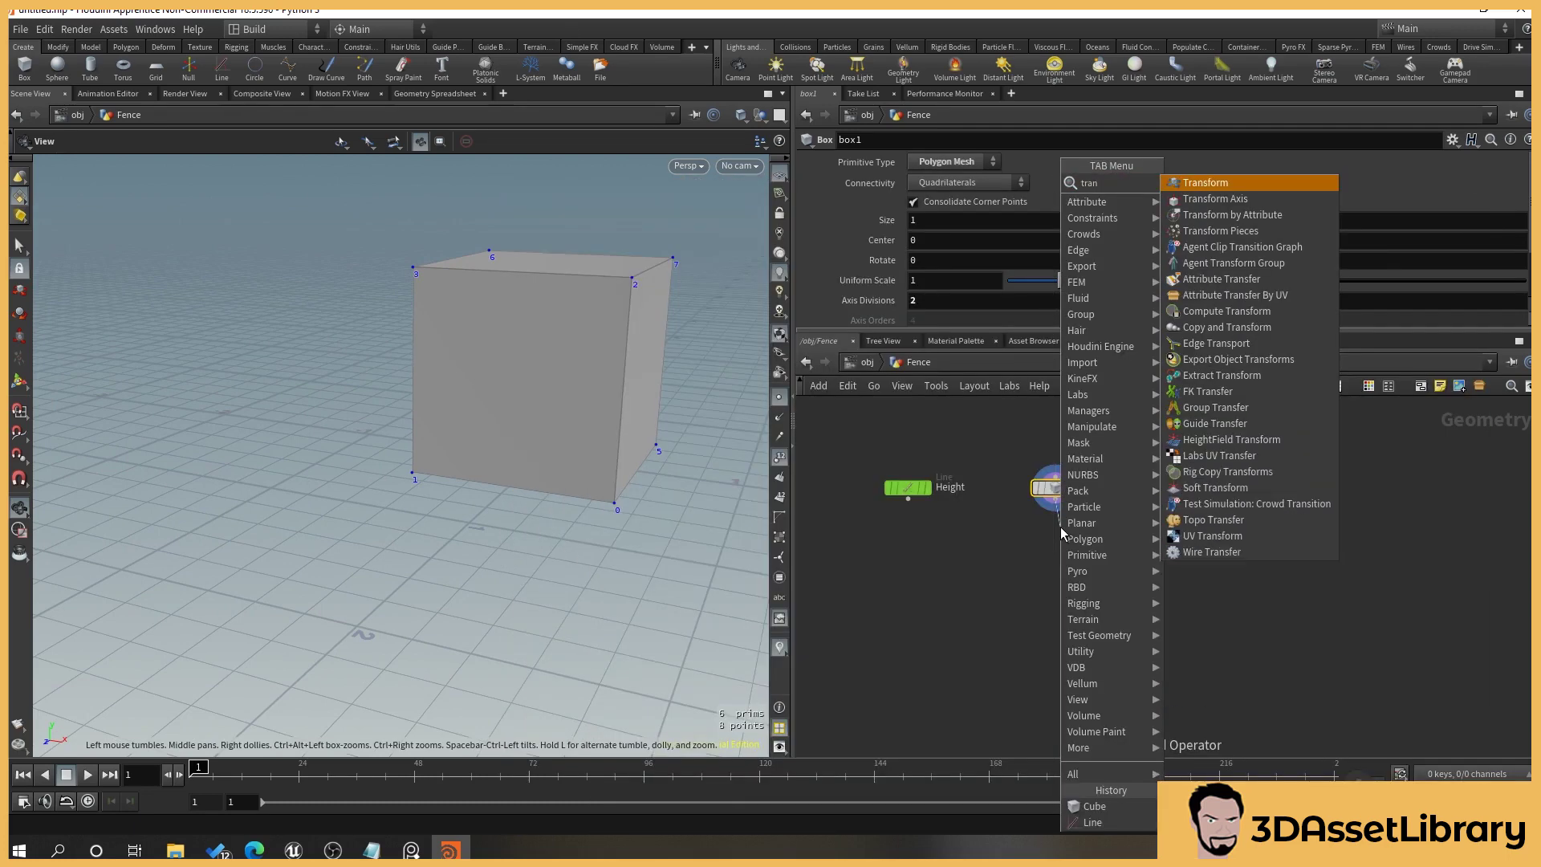
pyautogui.press('Return')
pyautogui.click(1061, 526)
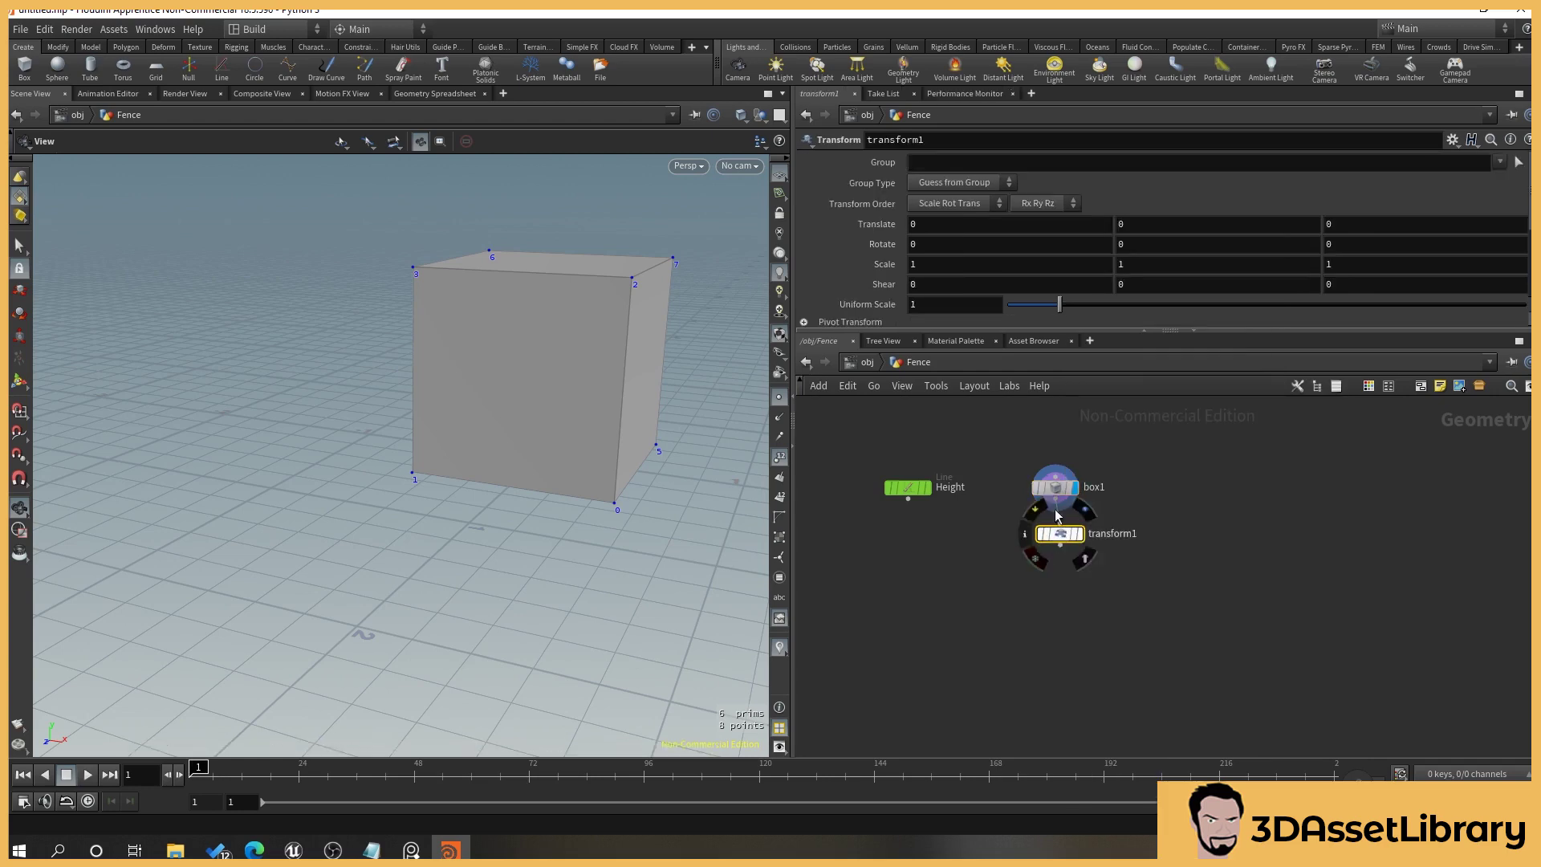
# Rename the box node as Post_Base and display the Transform node's result in the viewport.
pyautogui.doubleClick(1092, 487)
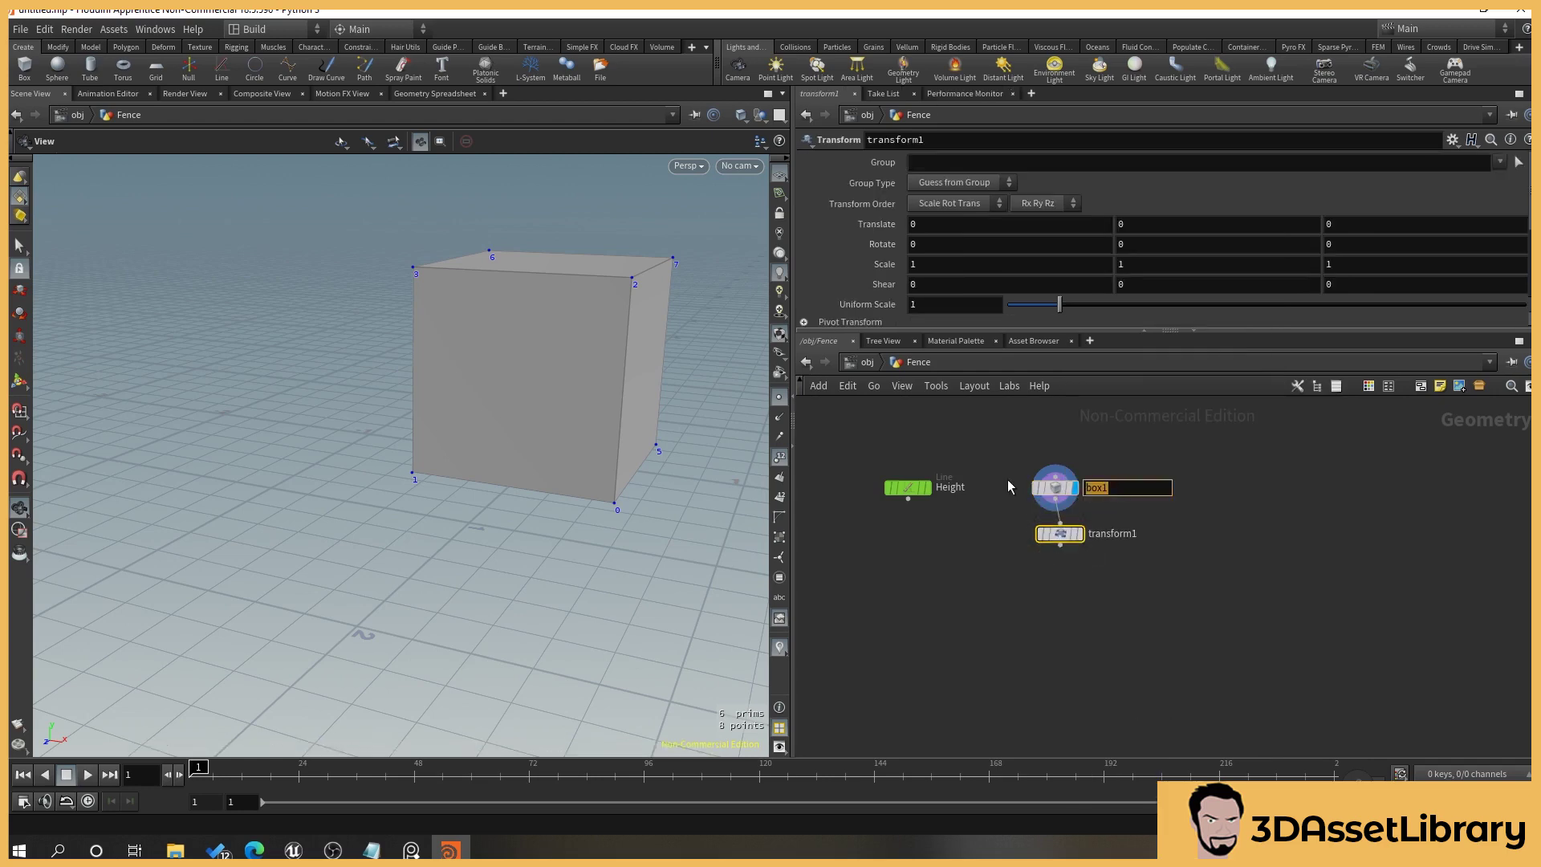
pyautogui.write('Post_Base')
pyautogui.press('Return')
pyautogui.moveTo(1063, 535); pyautogui.dragTo(1059, 538)
pyautogui.moveTo(1056, 609); pyautogui.dragTo(1046, 593, button='middle')
pyautogui.click(1066, 520)
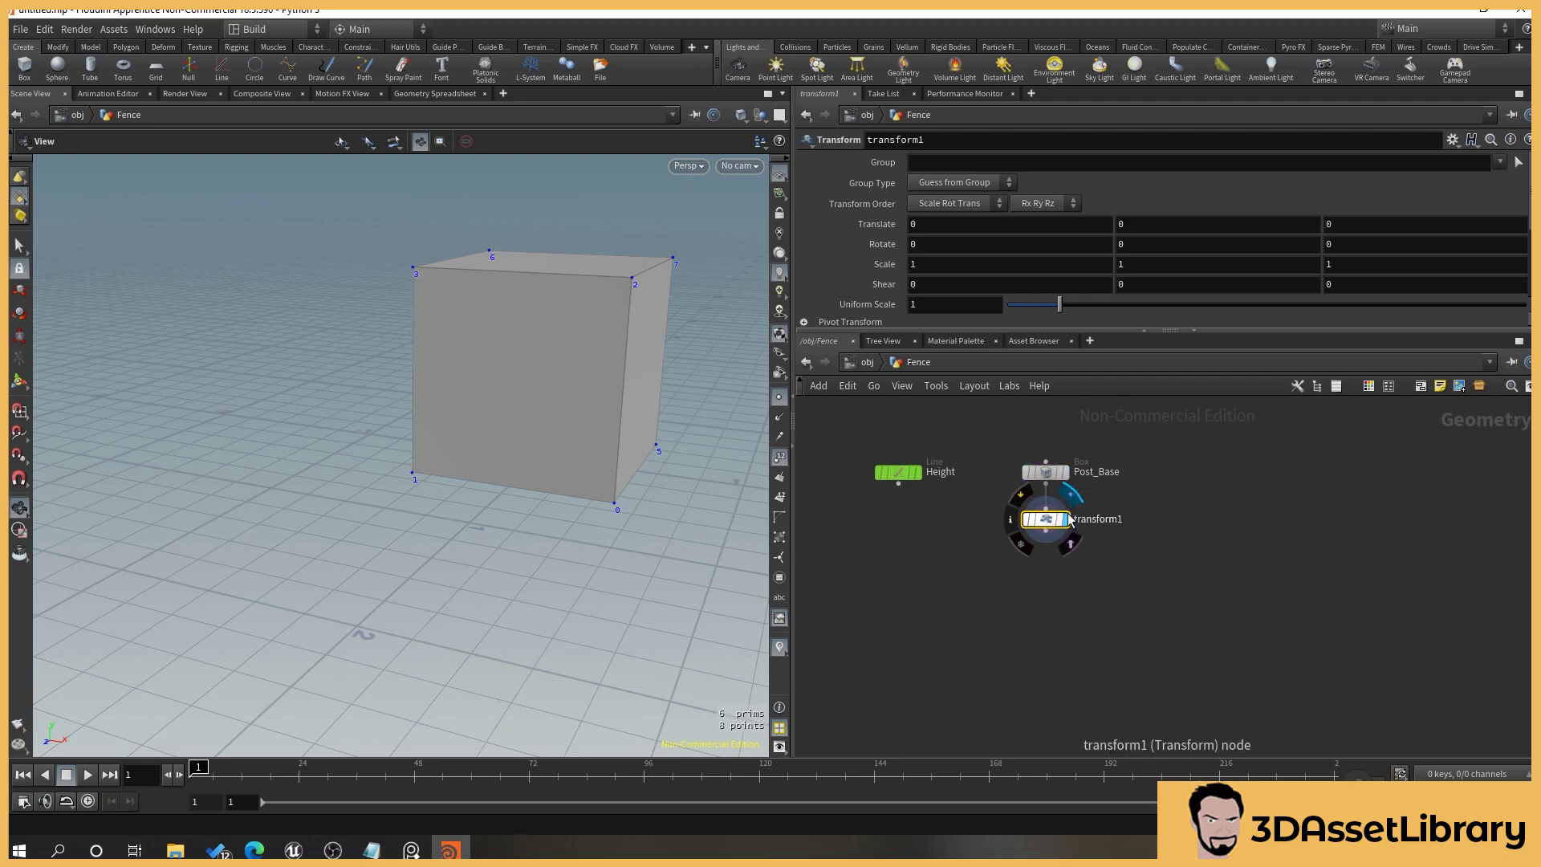
# Narrow the box into a post by setting the Transform's X and Z scale to 0.1.
pyautogui.scroll(1, 547, 386)
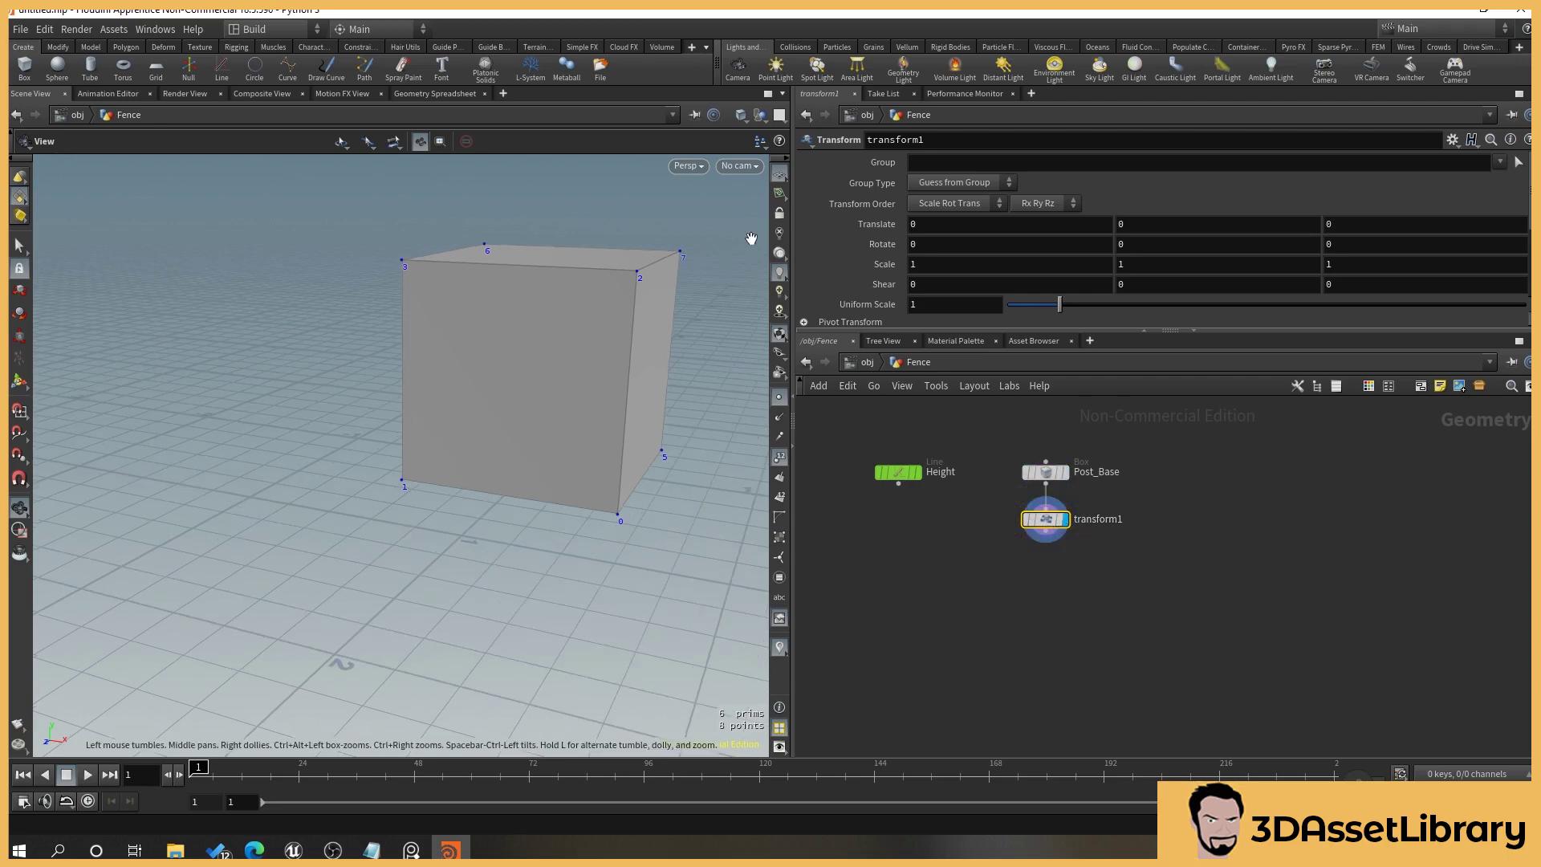
pyautogui.moveTo(1029, 265); pyautogui.dragTo(748, 248)
pyautogui.write('.1')
pyautogui.press('Return')
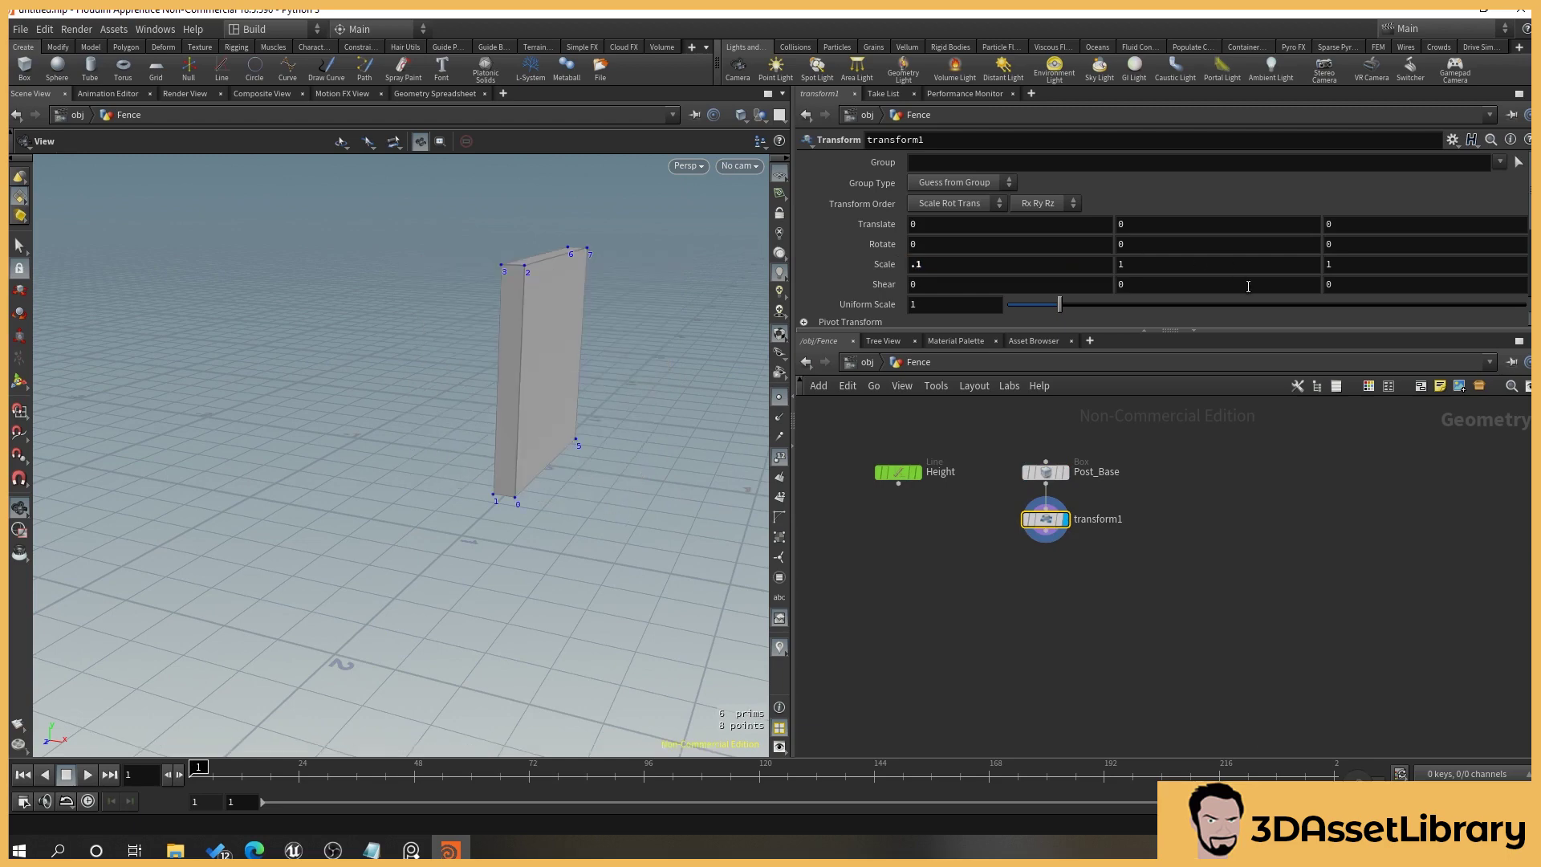
pyautogui.click(1357, 266)
pyautogui.write('.1')
pyautogui.press('Return')
pyautogui.moveTo(698, 316); pyautogui.dragTo(591, 337)
pyautogui.moveTo(626, 426); pyautogui.dragTo(492, 394)
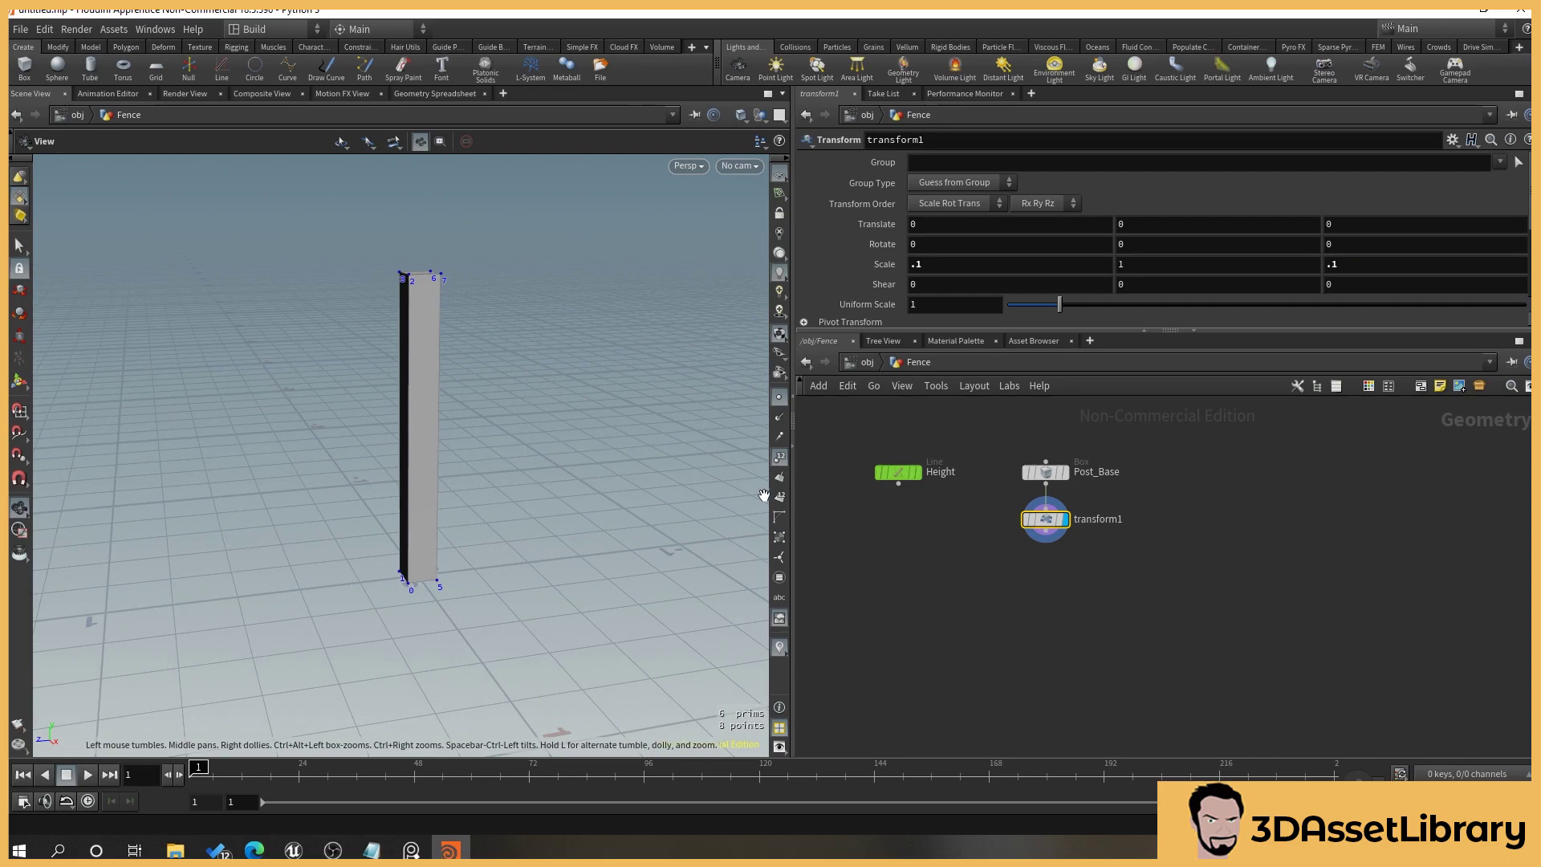
# Link the Transform's Y scale to the Height line's Length by copying the parameter and pasting it as a relative reference.
pyautogui.click(901, 475)
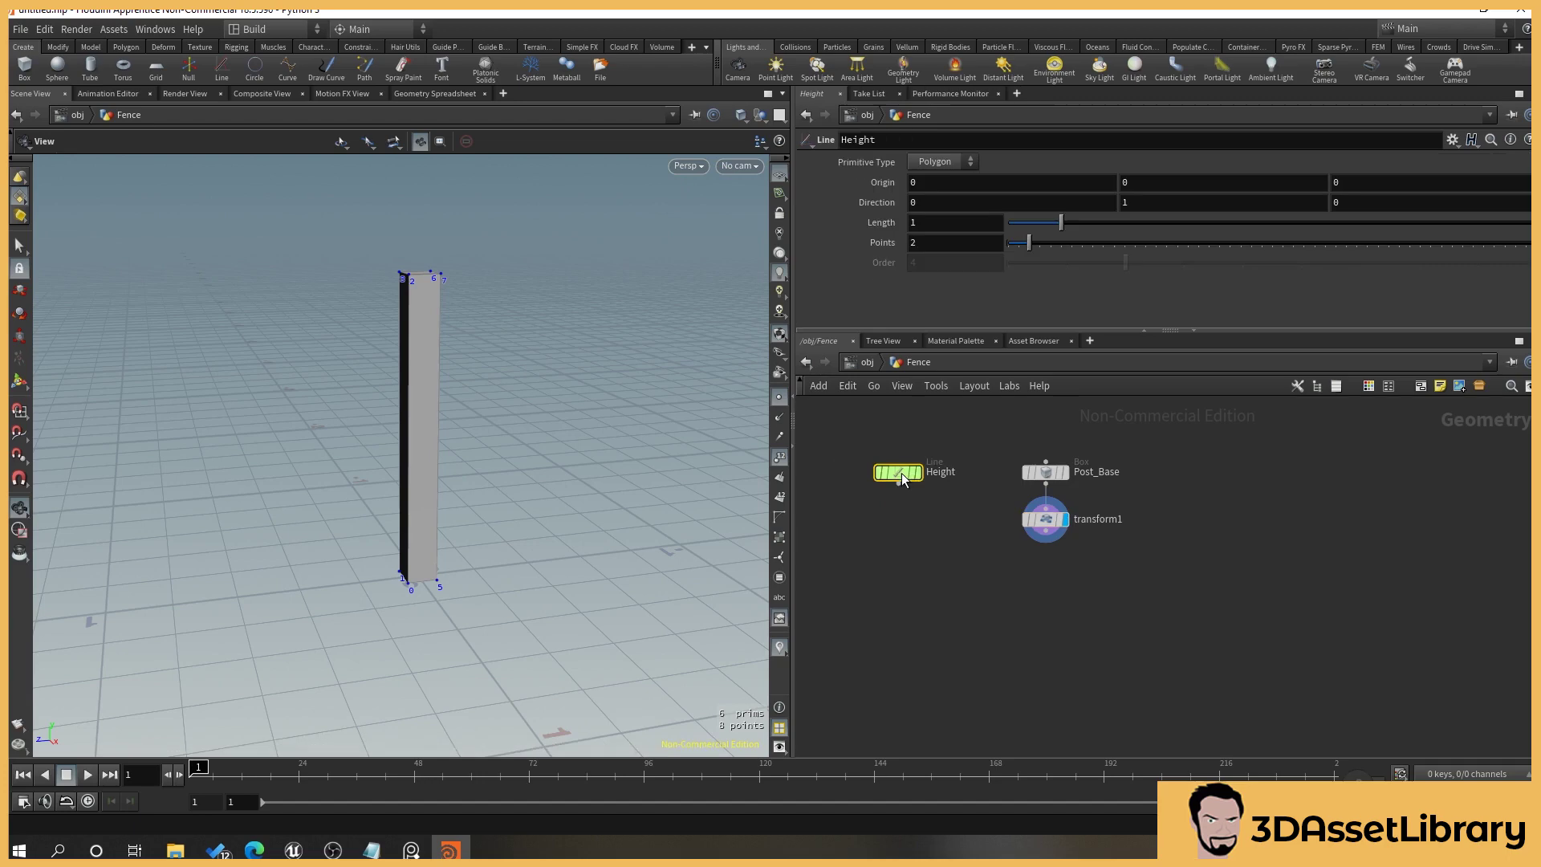
pyautogui.rightClick(885, 225)
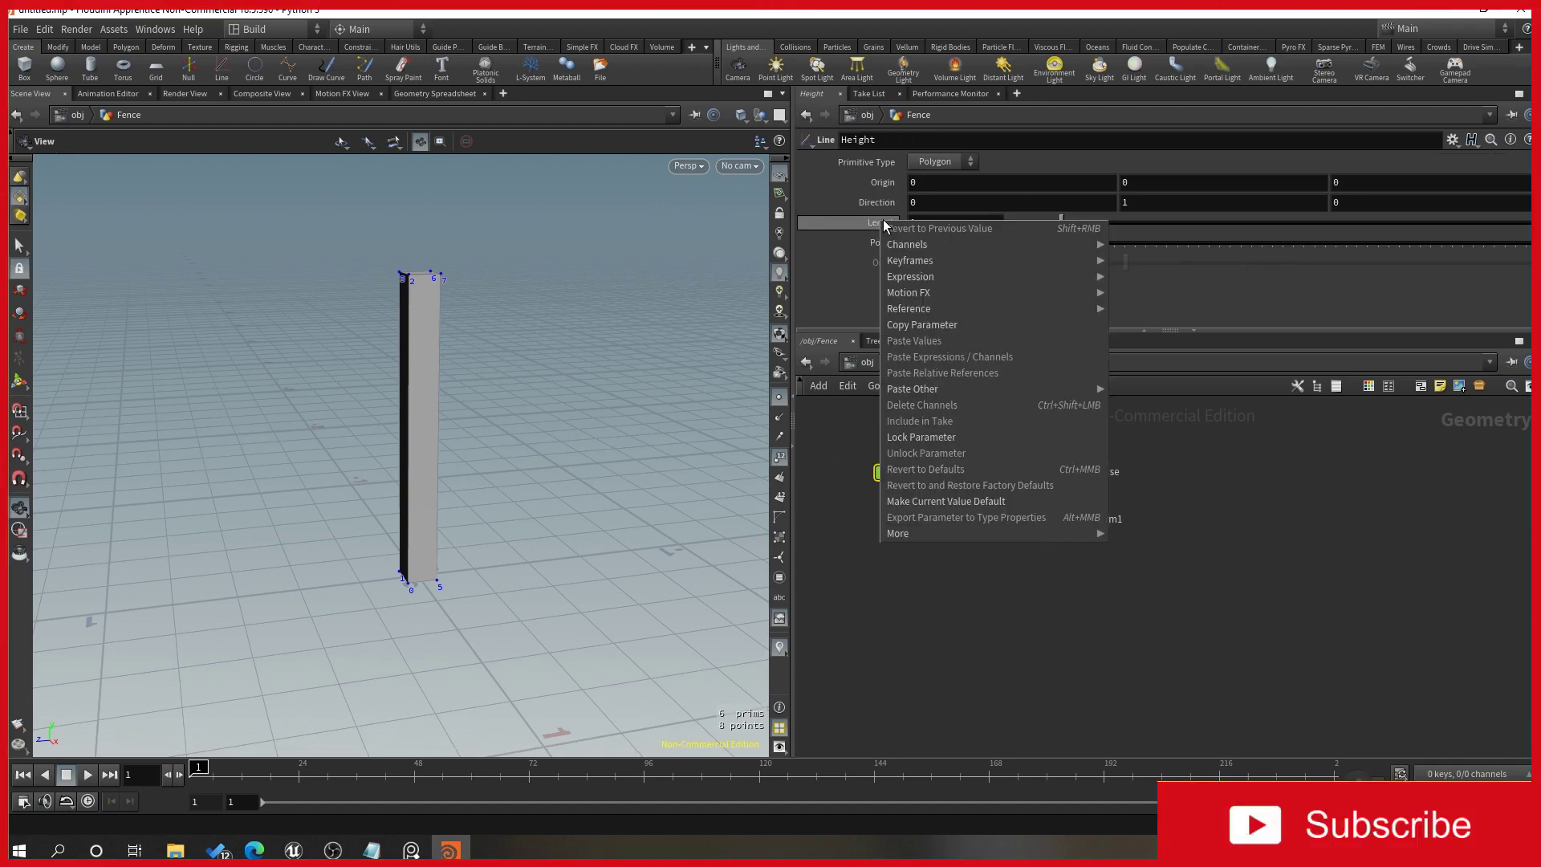
pyautogui.click(937, 324)
pyautogui.click(1054, 522)
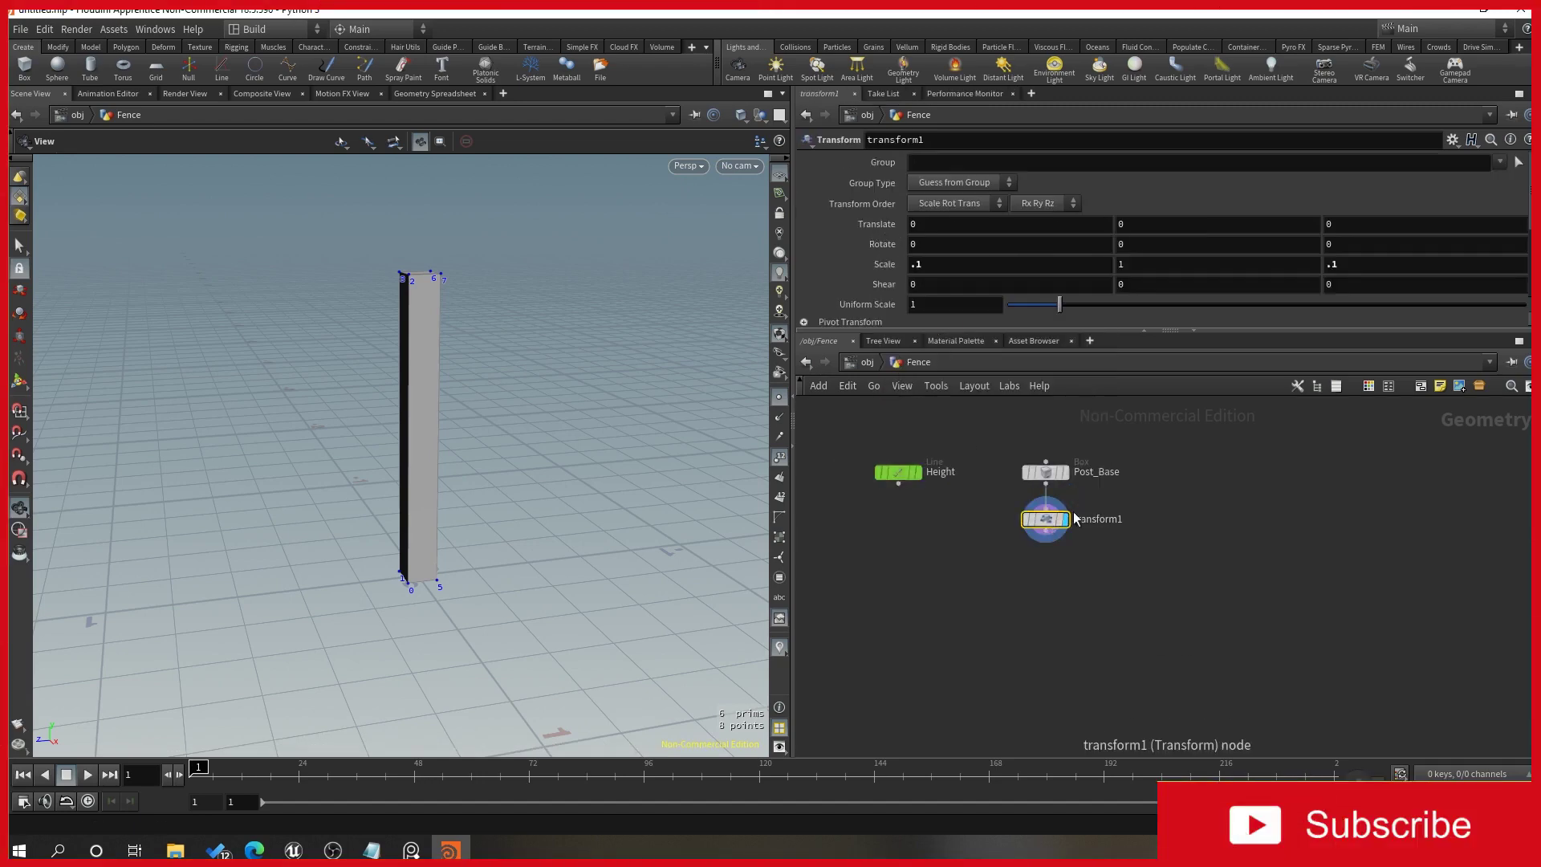
pyautogui.moveTo(1147, 269); pyautogui.dragTo(1062, 269)
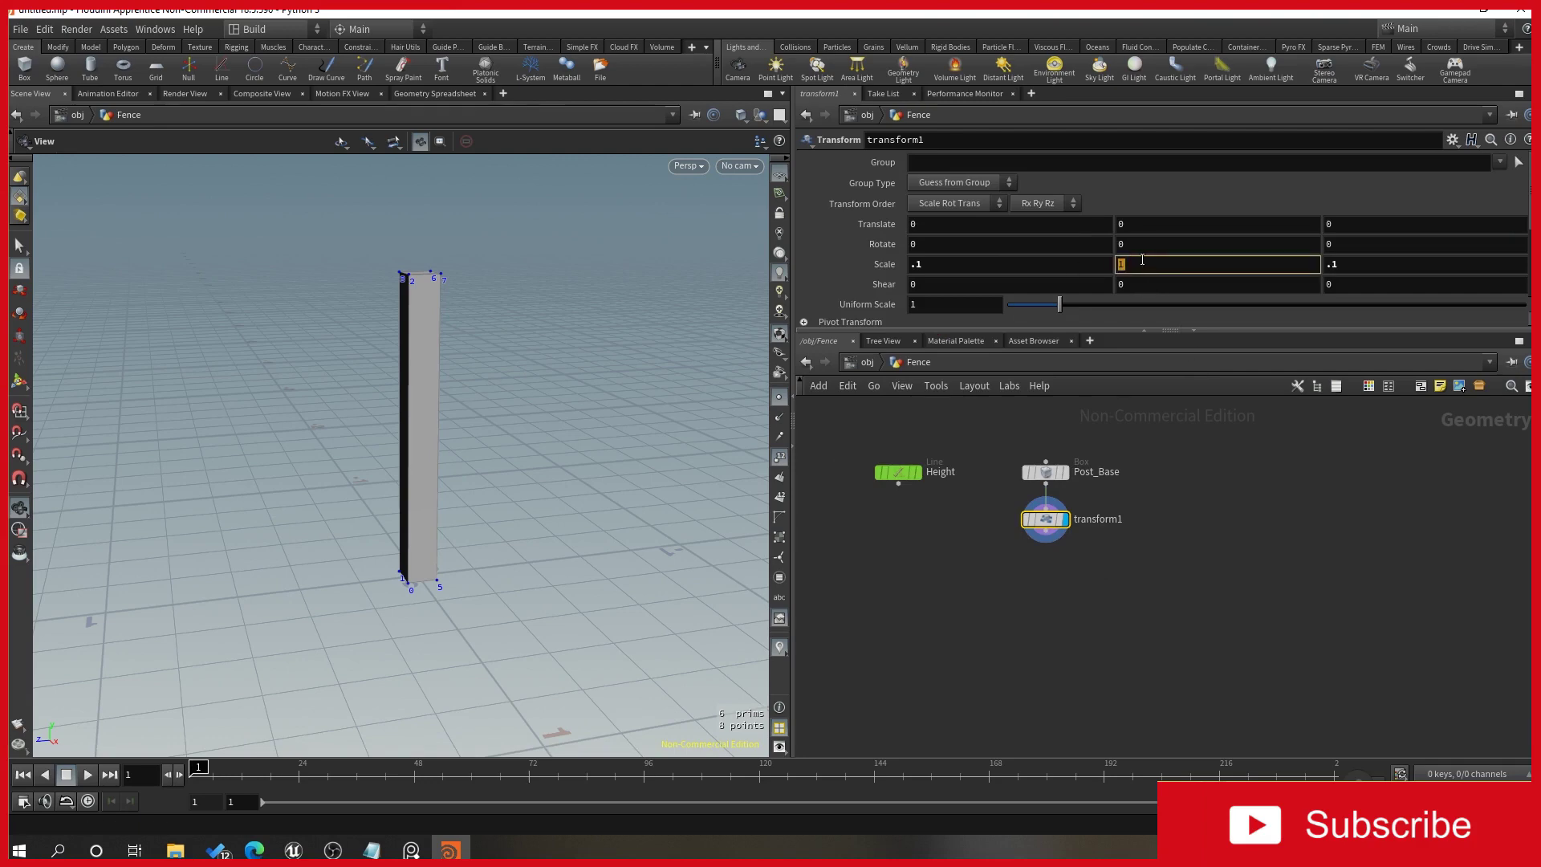
pyautogui.moveTo(1152, 261)
pyautogui.mouseDown(button='middle')
pyautogui.moveTo(1146, 289)
pyautogui.moveTo(1196, 248)
pyautogui.moveTo(1164, 257)
pyautogui.mouseUp(button='middle')
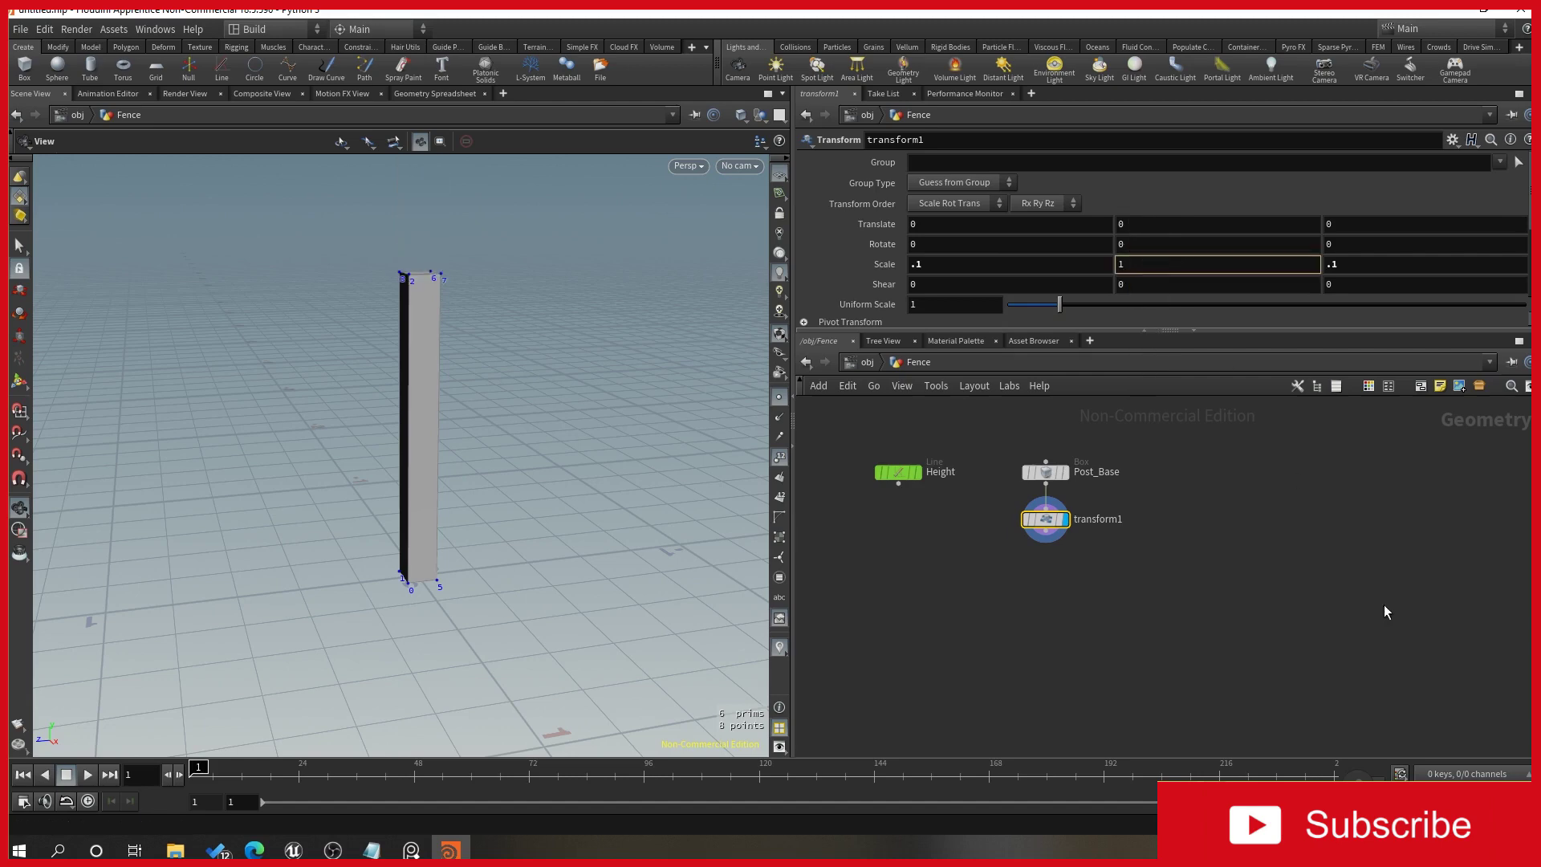
pyautogui.rightClick(1138, 265)
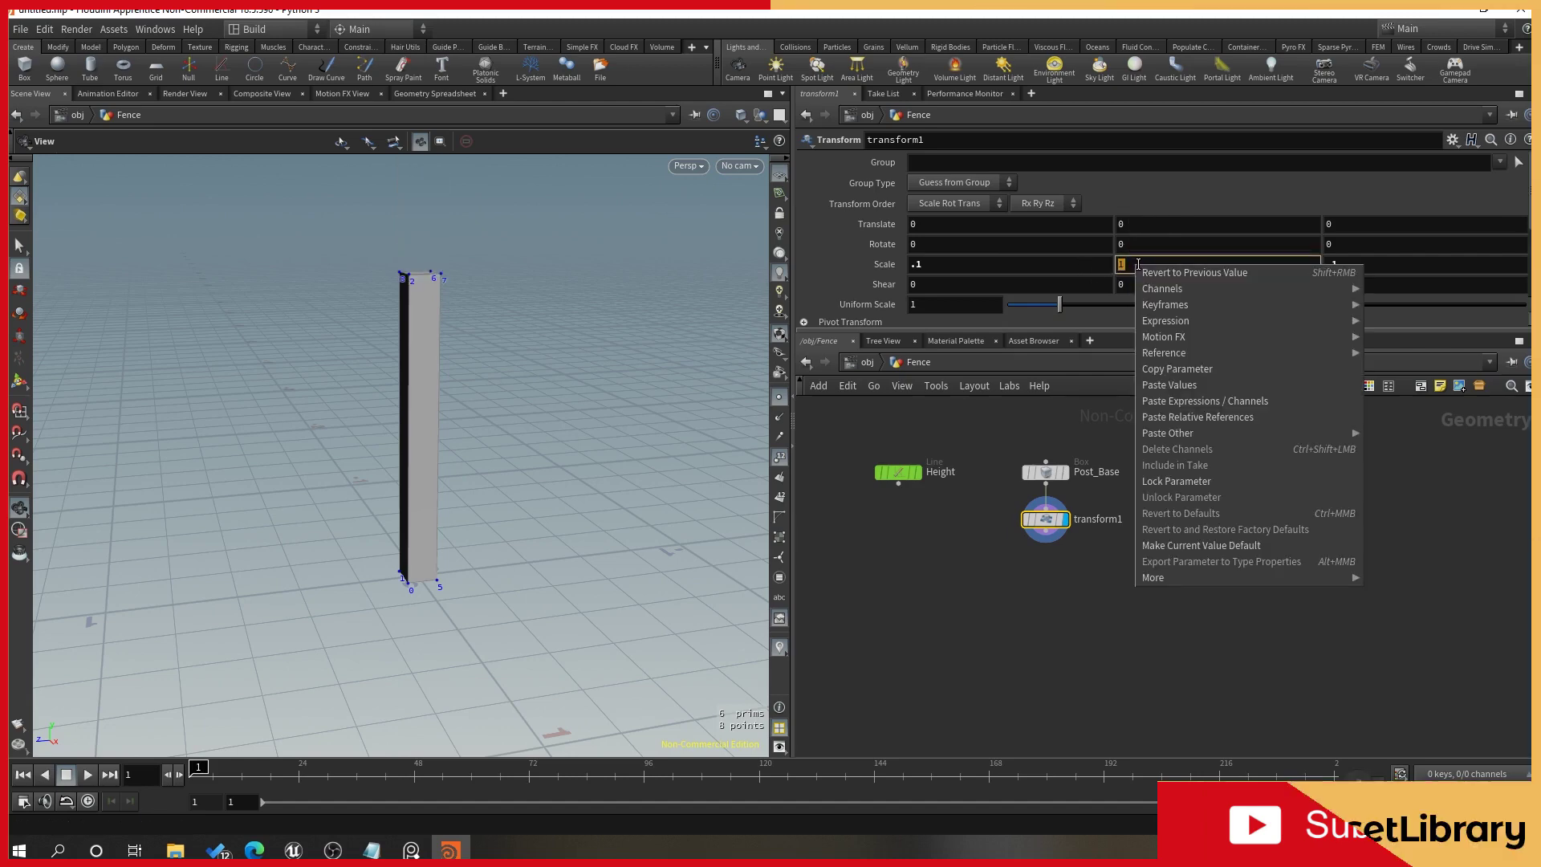
pyautogui.click(1219, 422)
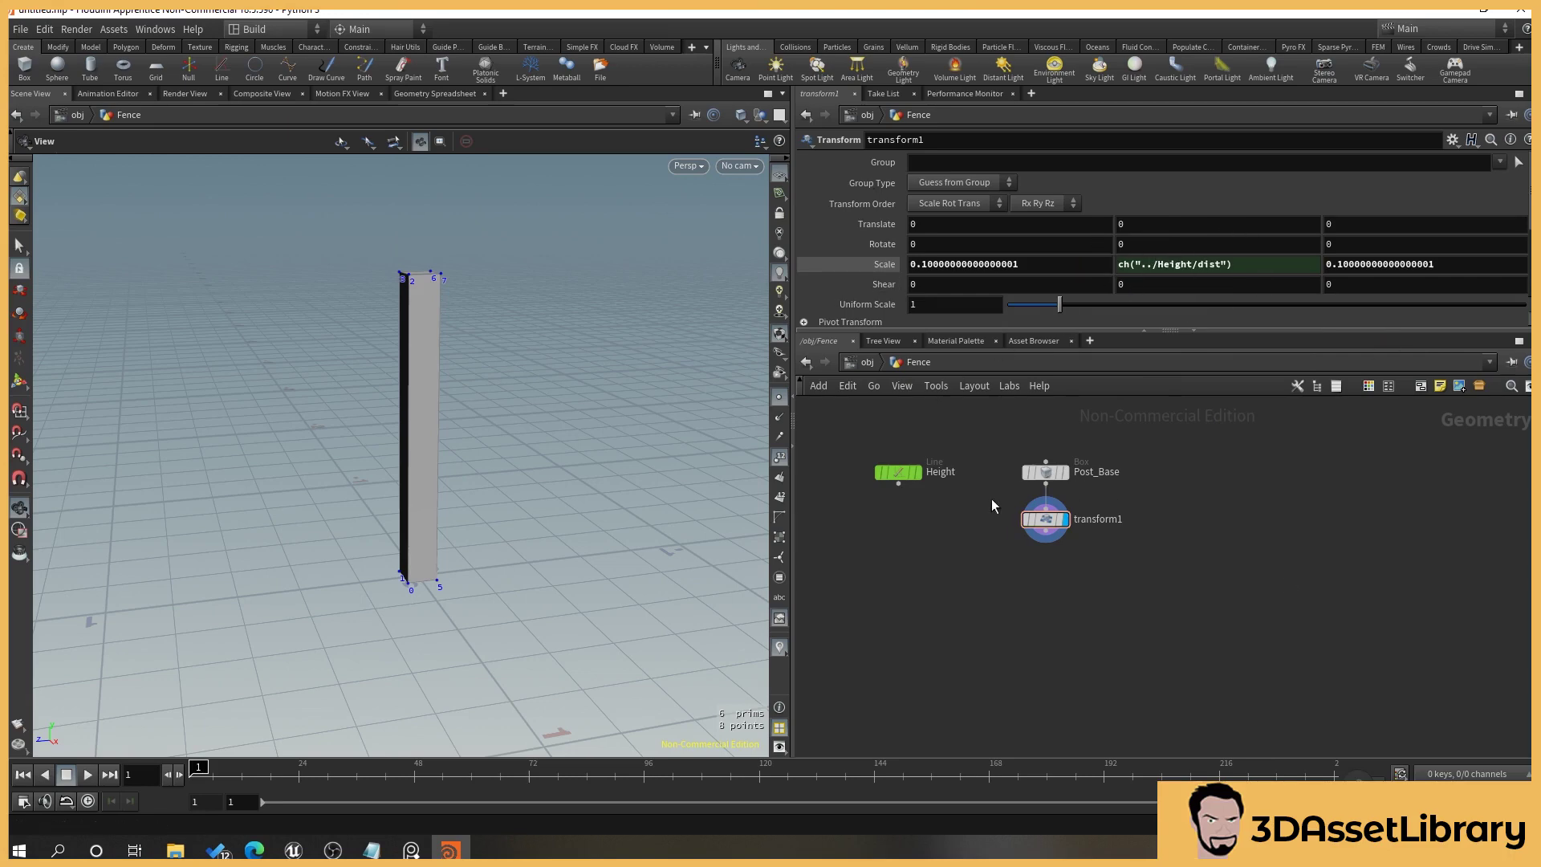
pyautogui.click(884, 265)
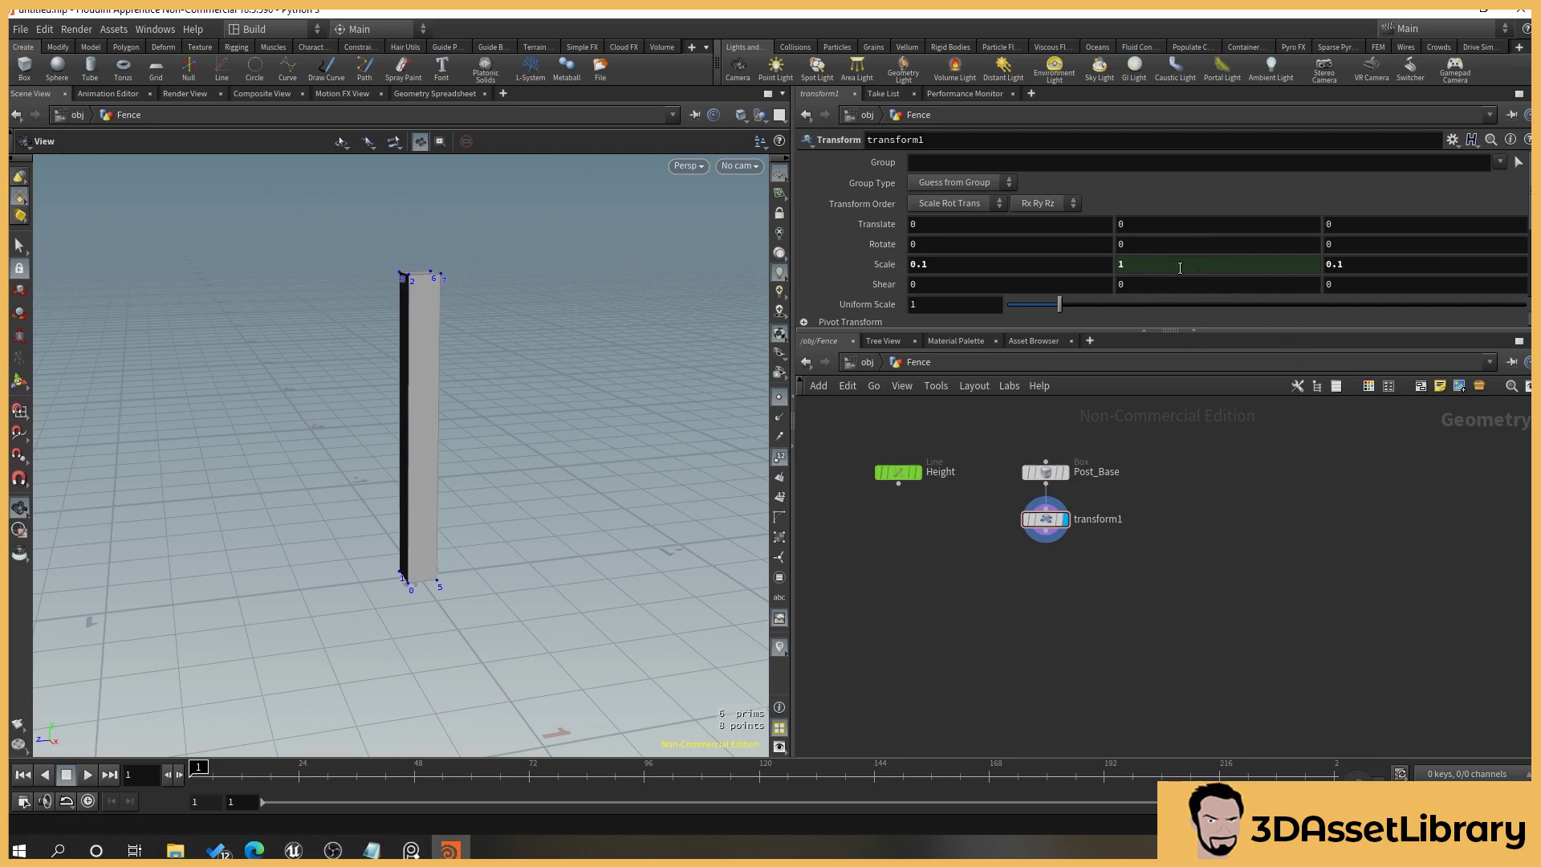
# Test the link by raising the Height line's length to 1.09 and undoing the change.
pyautogui.click(899, 472)
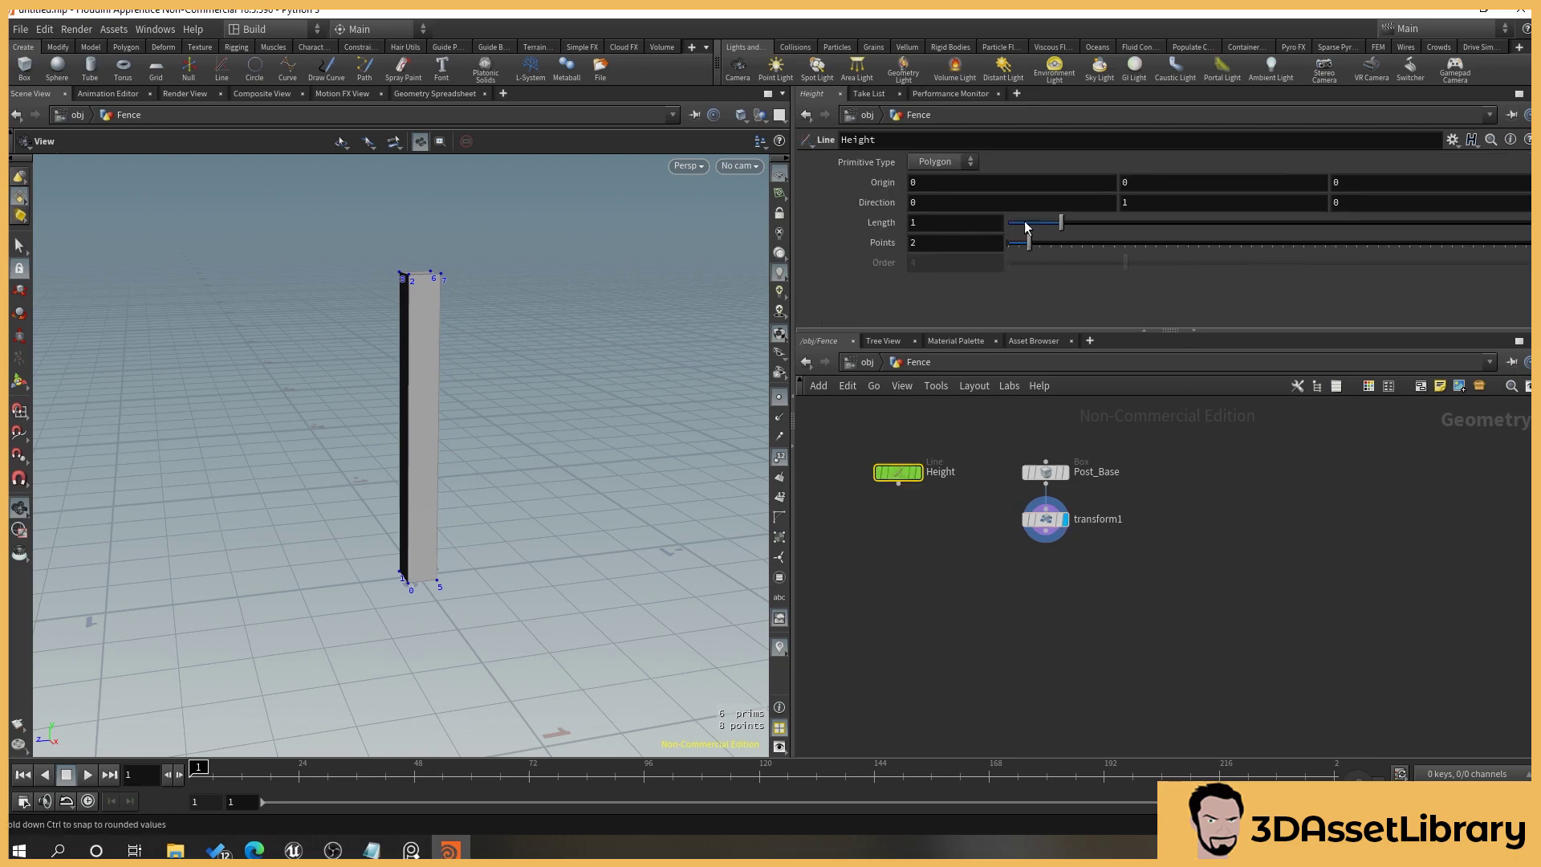
pyautogui.moveTo(1059, 231)
pyautogui.mouseDown()
pyautogui.moveTo(1086, 224)
pyautogui.moveTo(1067, 225)
pyautogui.mouseUp()
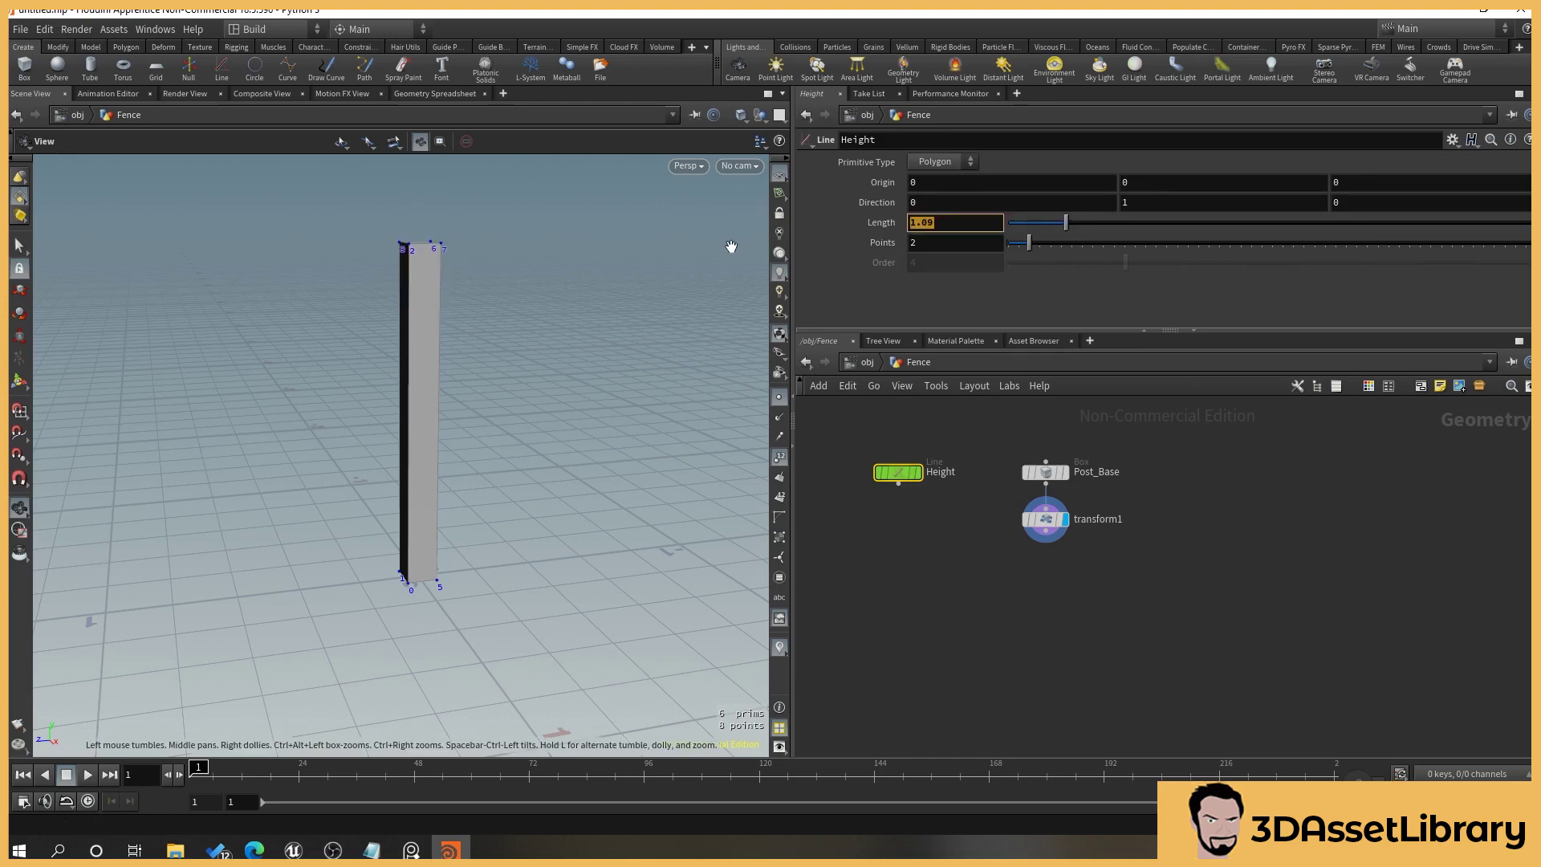
pyautogui.hotkey('ctrl', 'z')
# Examine the post's top and sides from several angles.
pyautogui.moveTo(458, 308); pyautogui.dragTo(509, 364, button='right')
pyautogui.moveTo(509, 365); pyautogui.dragTo(524, 286)
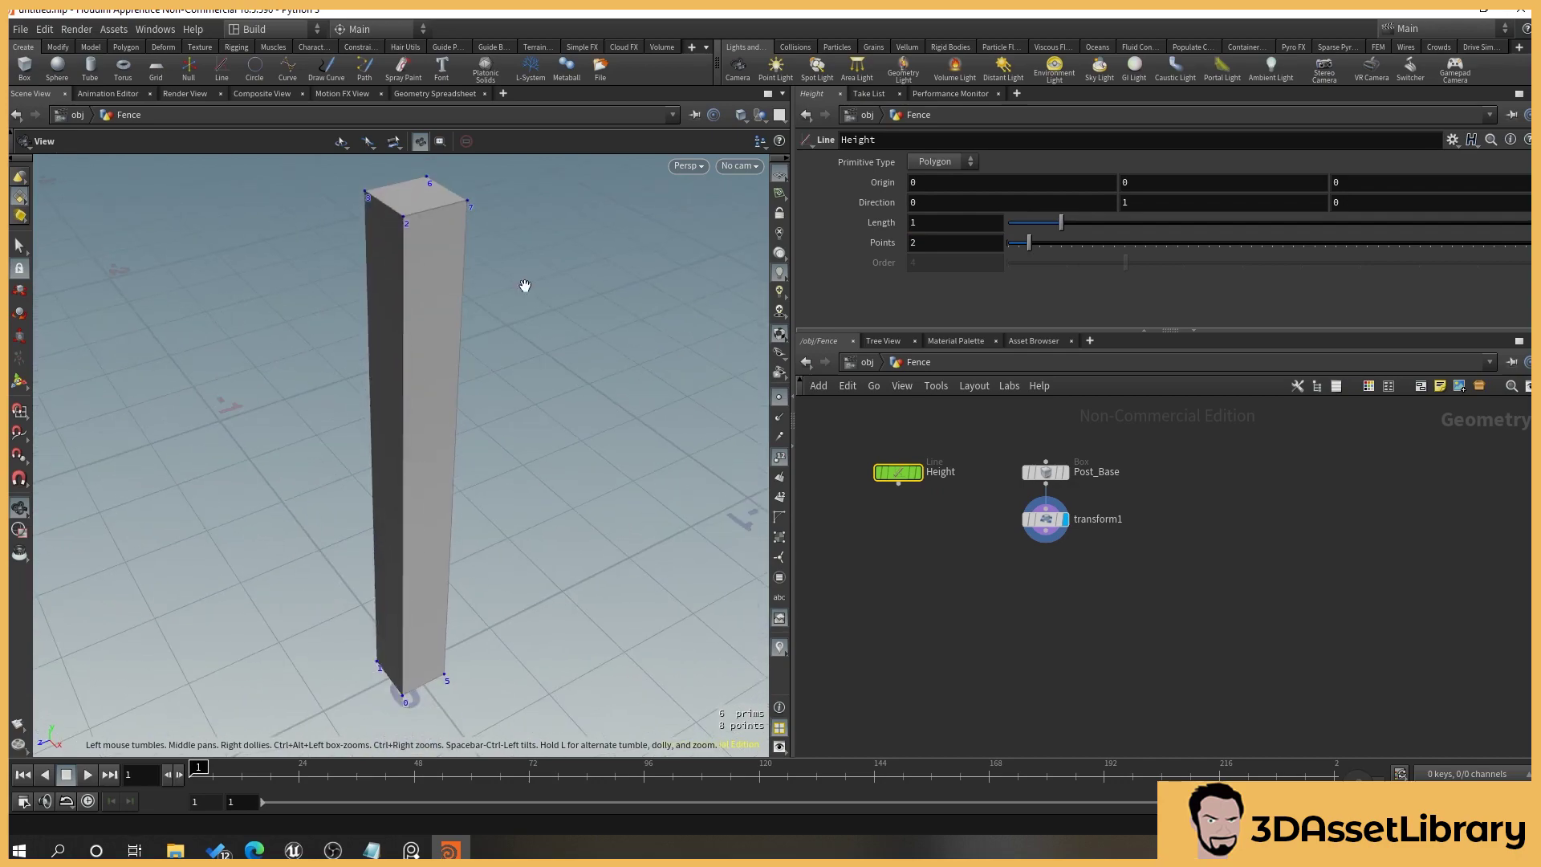
pyautogui.moveTo(567, 450); pyautogui.dragTo(504, 452)
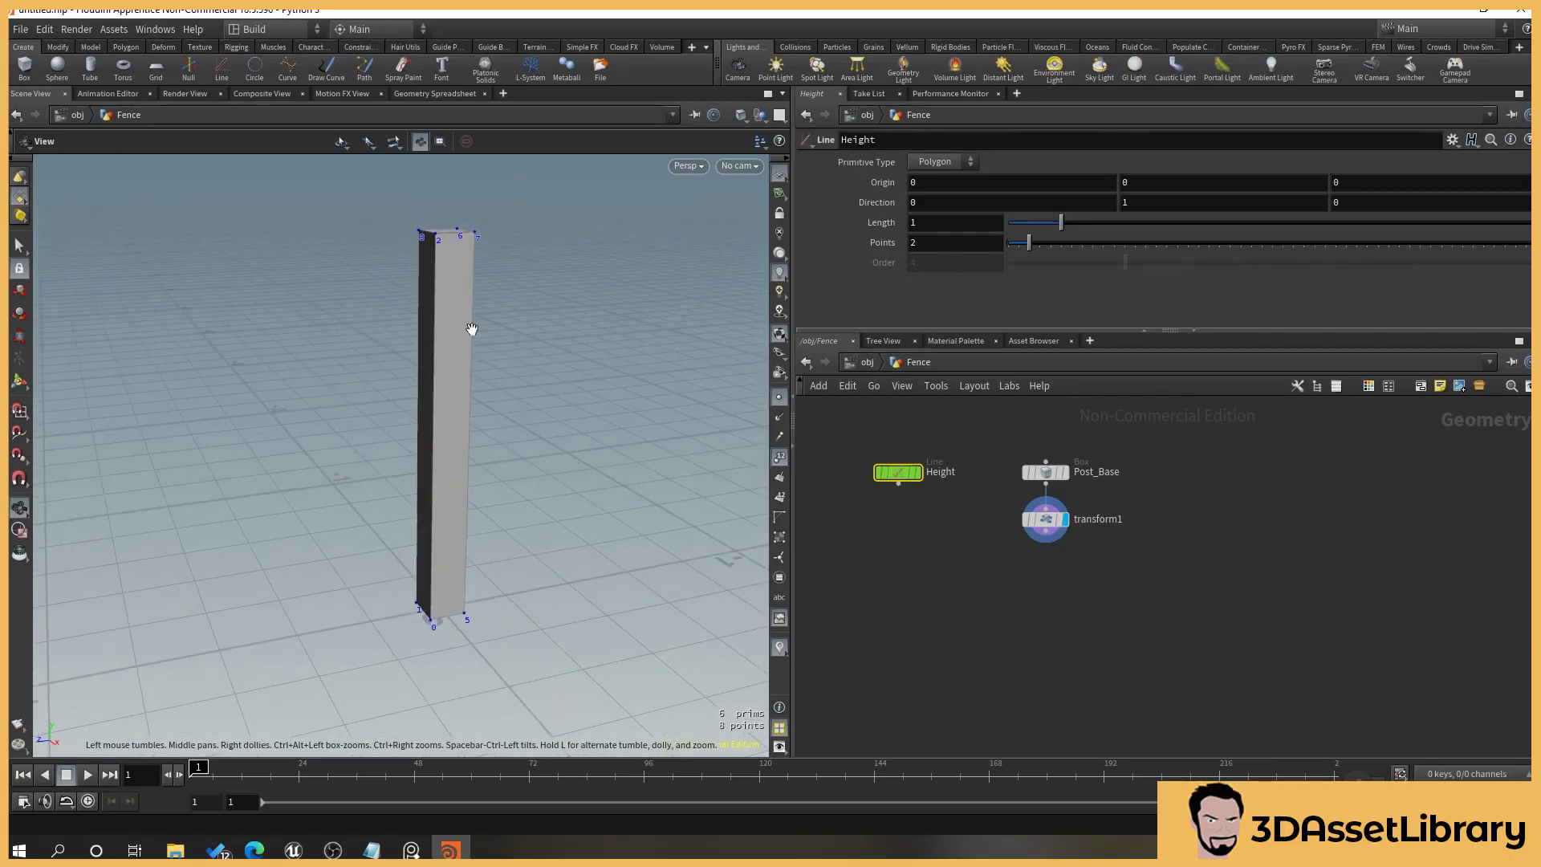
pyautogui.moveTo(472, 329); pyautogui.dragTo(490, 277)
pyautogui.moveTo(450, 221)
pyautogui.mouseDown()
pyautogui.moveTo(522, 361)
pyautogui.moveTo(442, 233)
pyautogui.mouseUp()
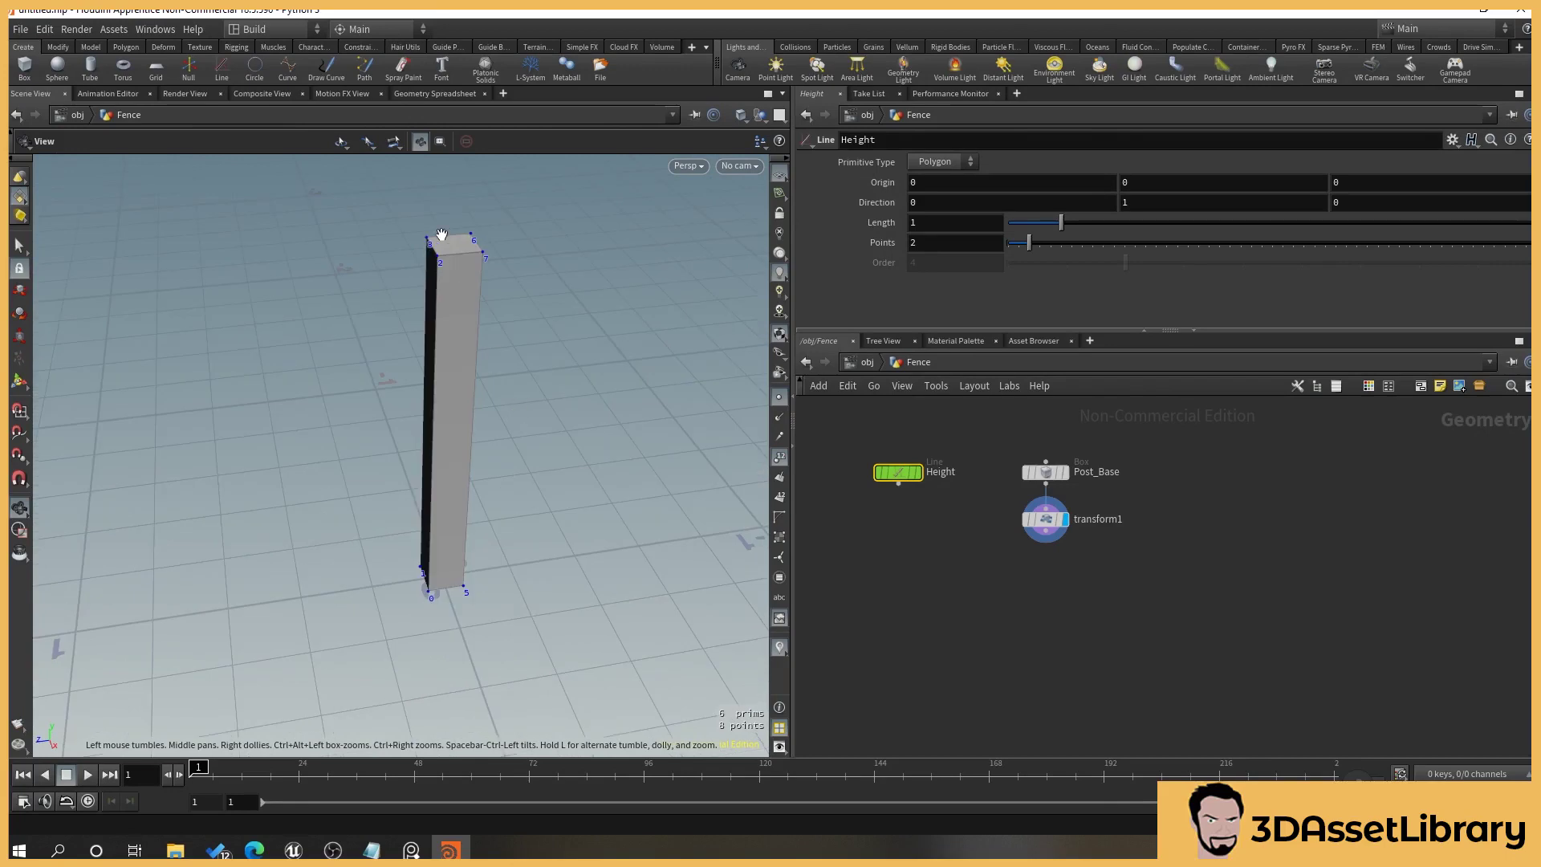
pyautogui.moveTo(524, 476); pyautogui.dragTo(522, 568)
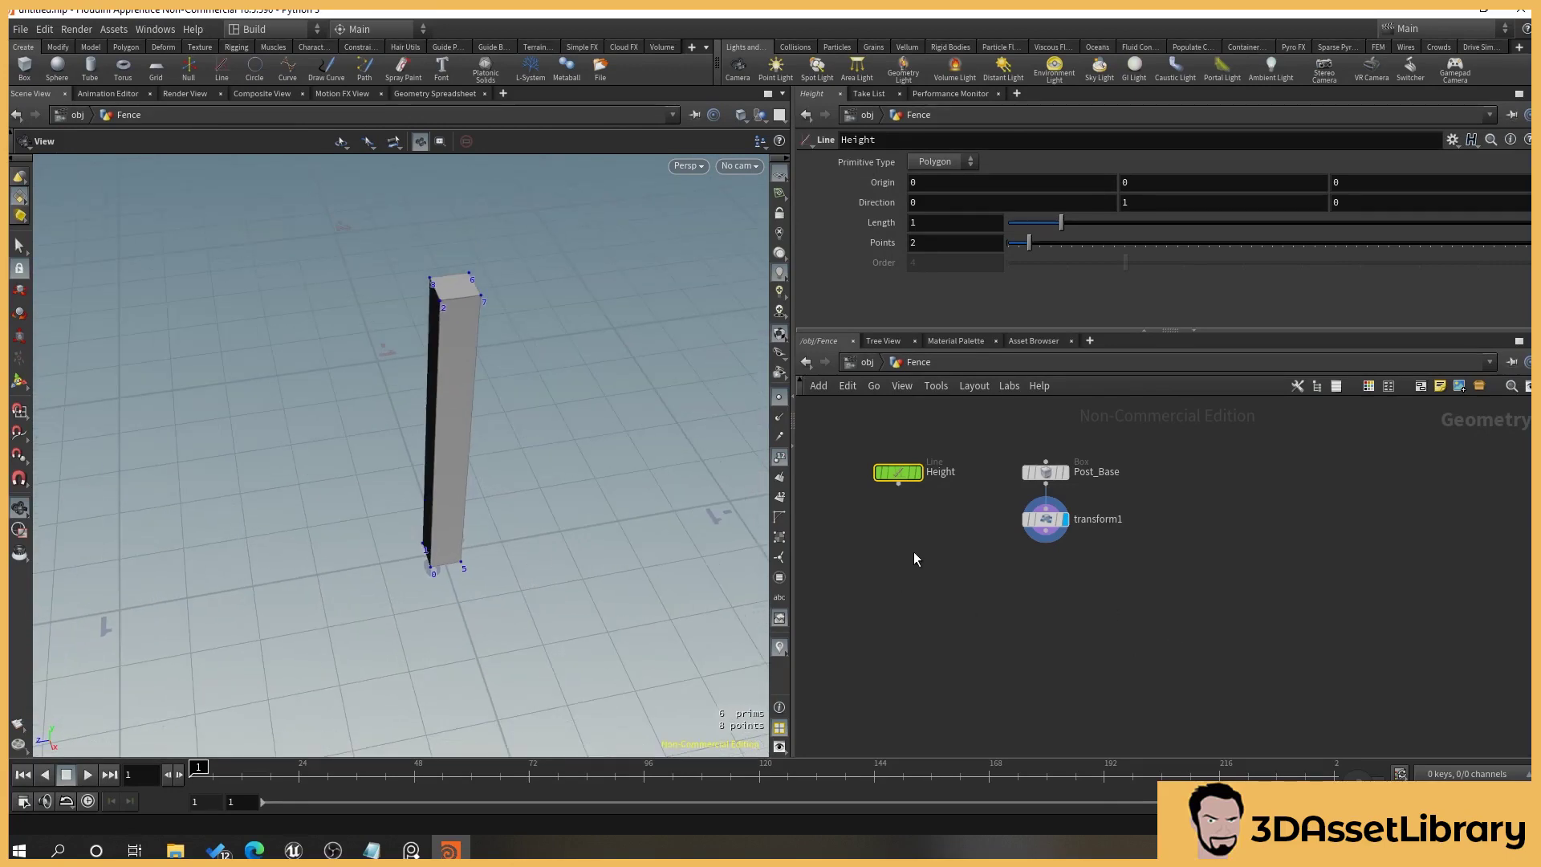
pyautogui.scroll(1, 954, 565)
pyautogui.moveTo(559, 463); pyautogui.dragTo(593, 439)
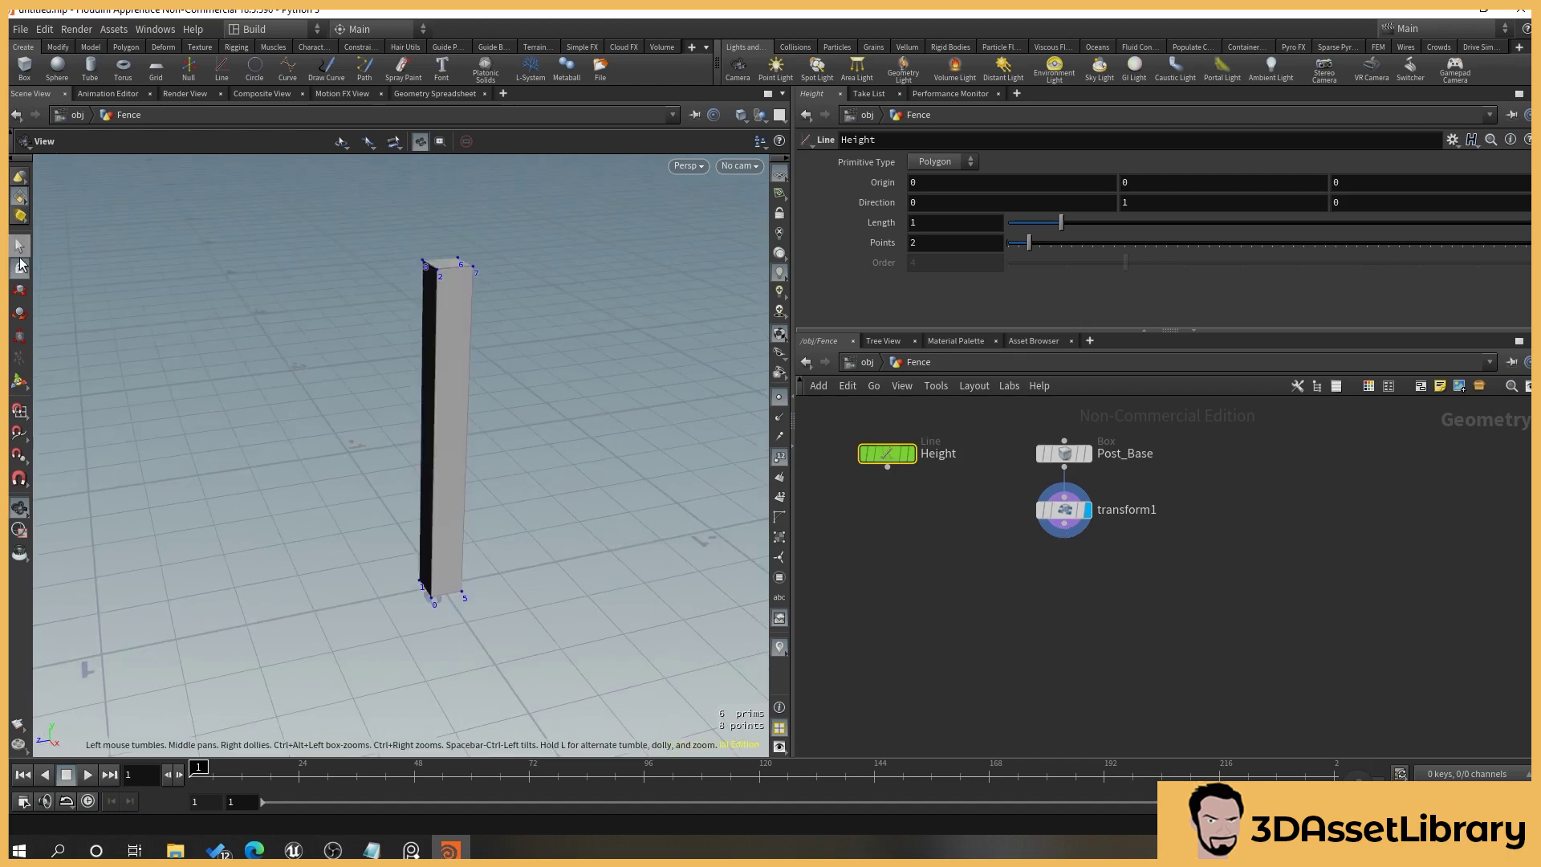
# Activate the Select tool and make Post_Base the current node so the unscaled box's faces can be picked.
pyautogui.click(18, 247)
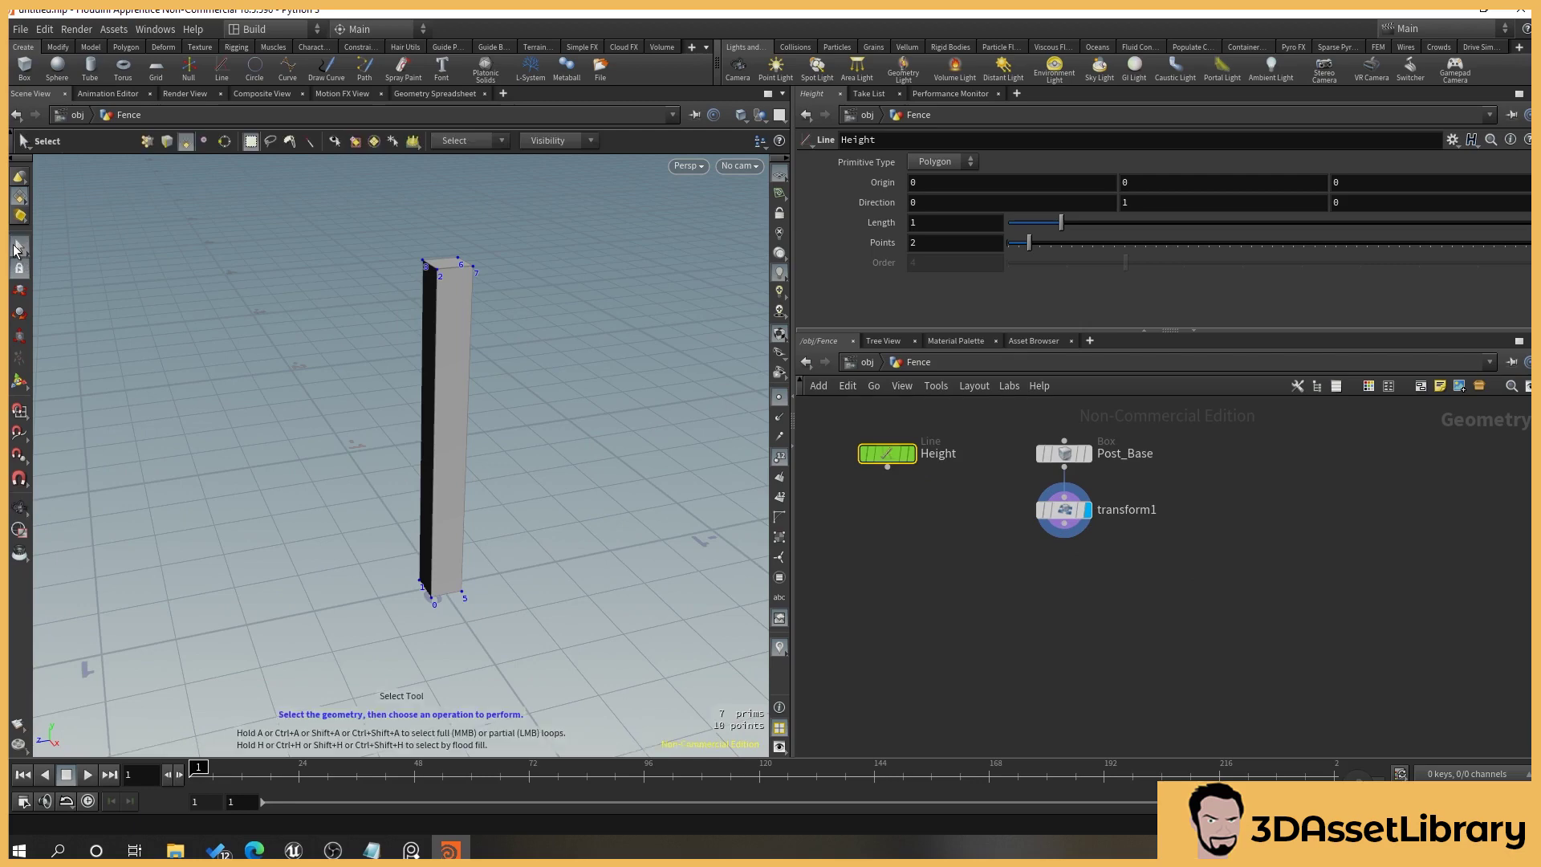
pyautogui.click(205, 141)
pyautogui.keyDown('alt'); pyautogui.moveTo(534, 268); pyautogui.dragTo(536, 288); pyautogui.keyUp('alt')
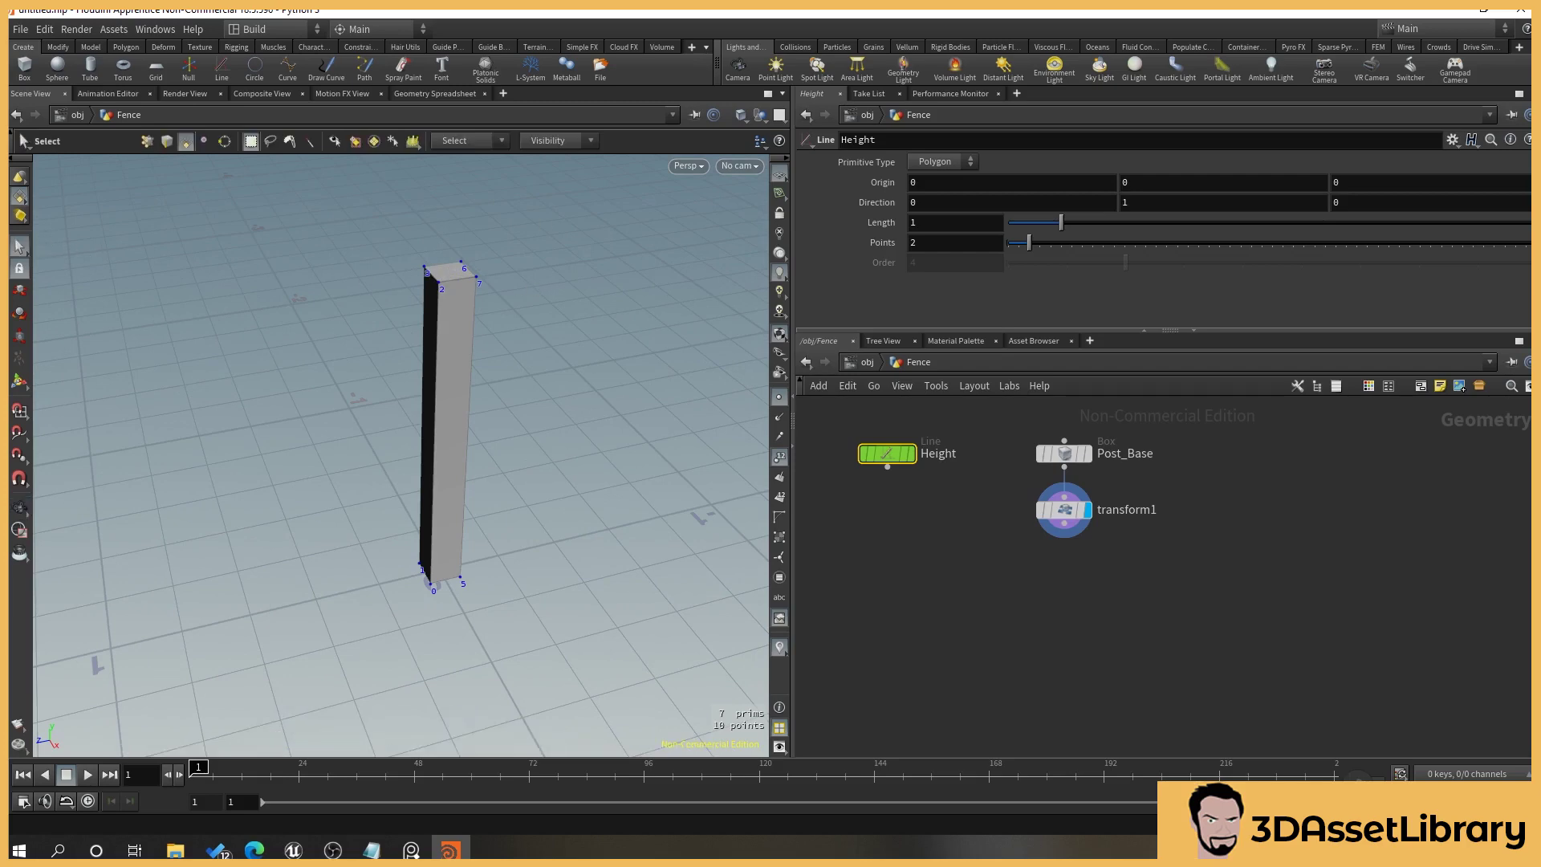
pyautogui.click(1064, 509)
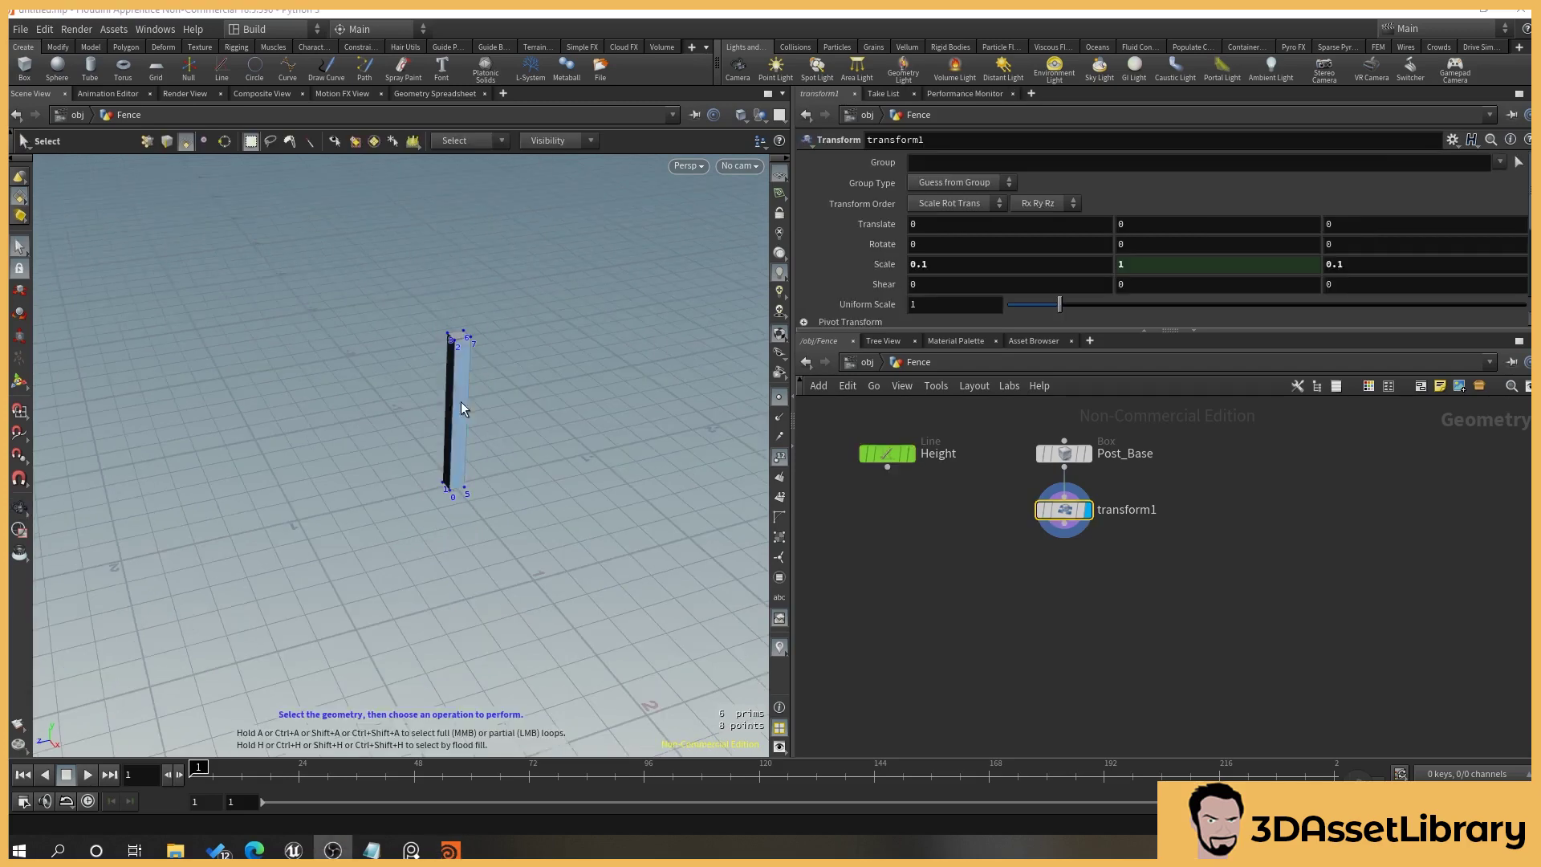
pyautogui.scroll(5, 450, 357)
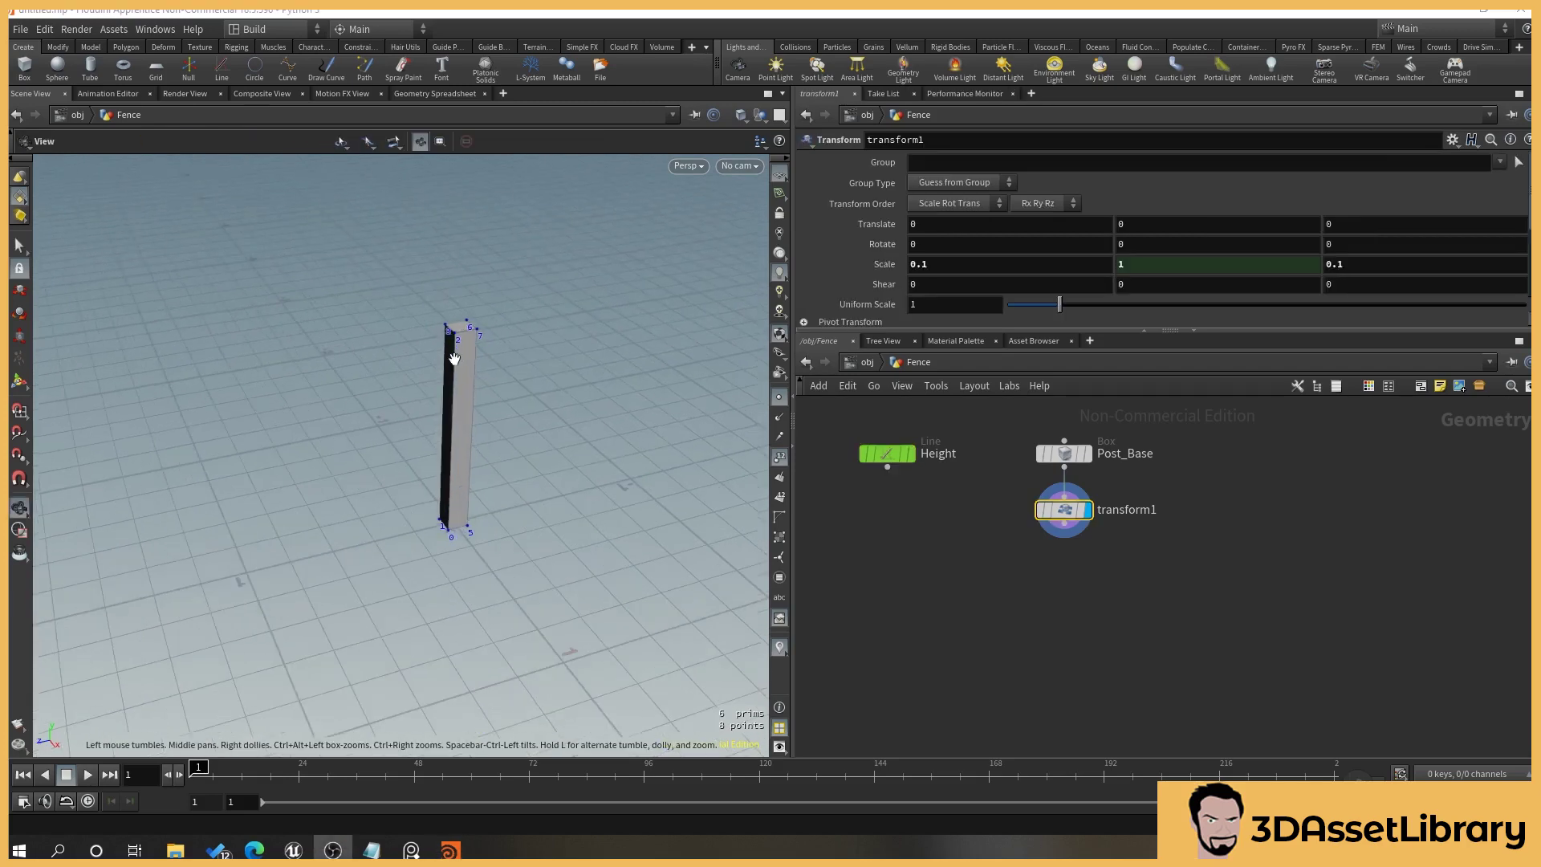
pyautogui.keyDown('alt'); pyautogui.moveTo(550, 393); pyautogui.dragTo(539, 445, button='middle'); pyautogui.keyUp('alt')
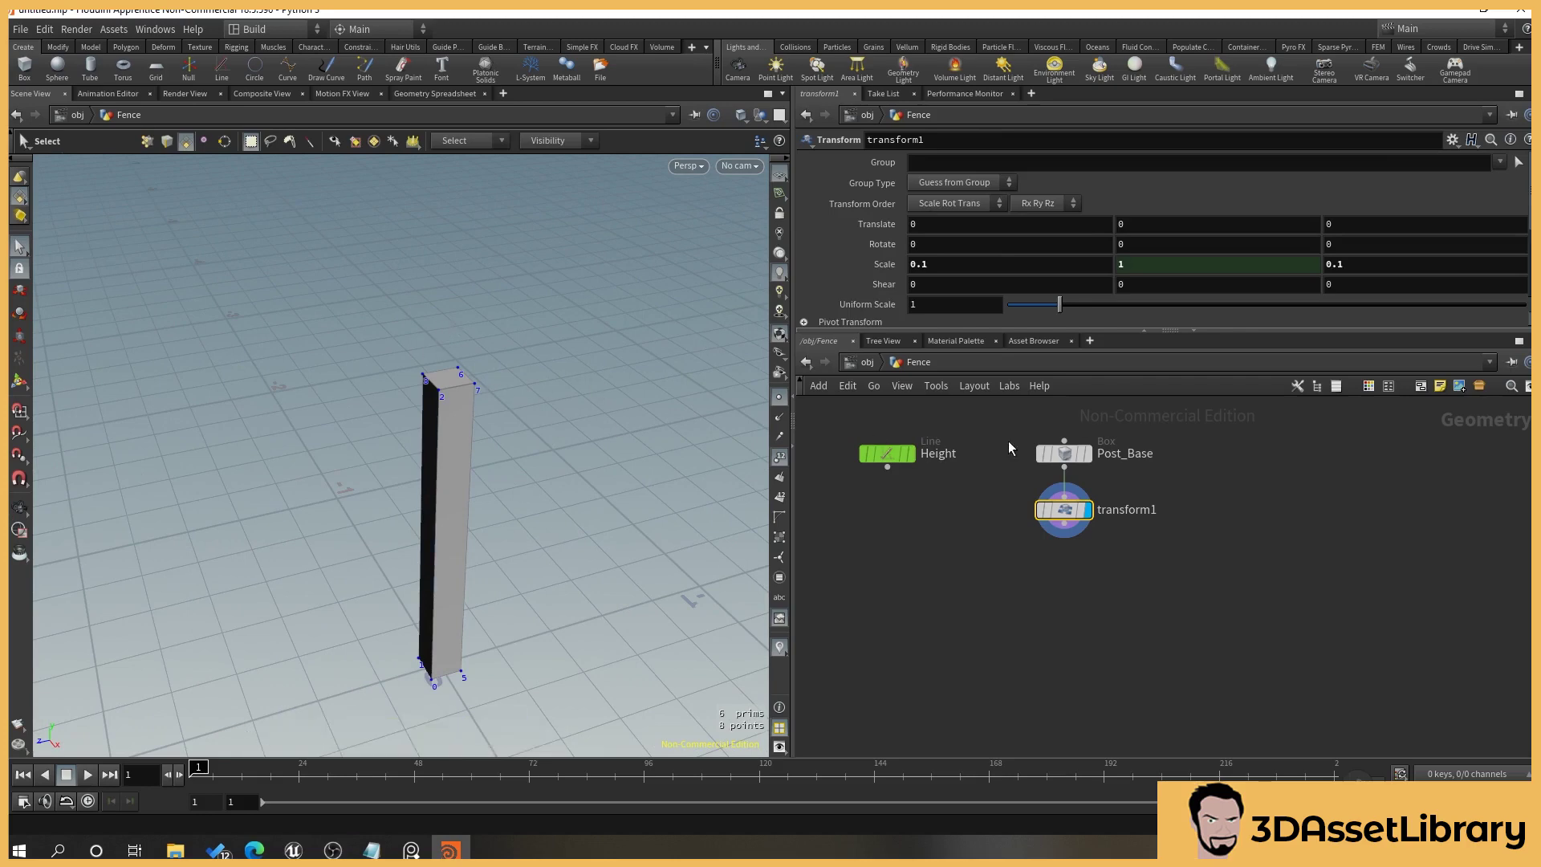
pyautogui.moveTo(1067, 454)
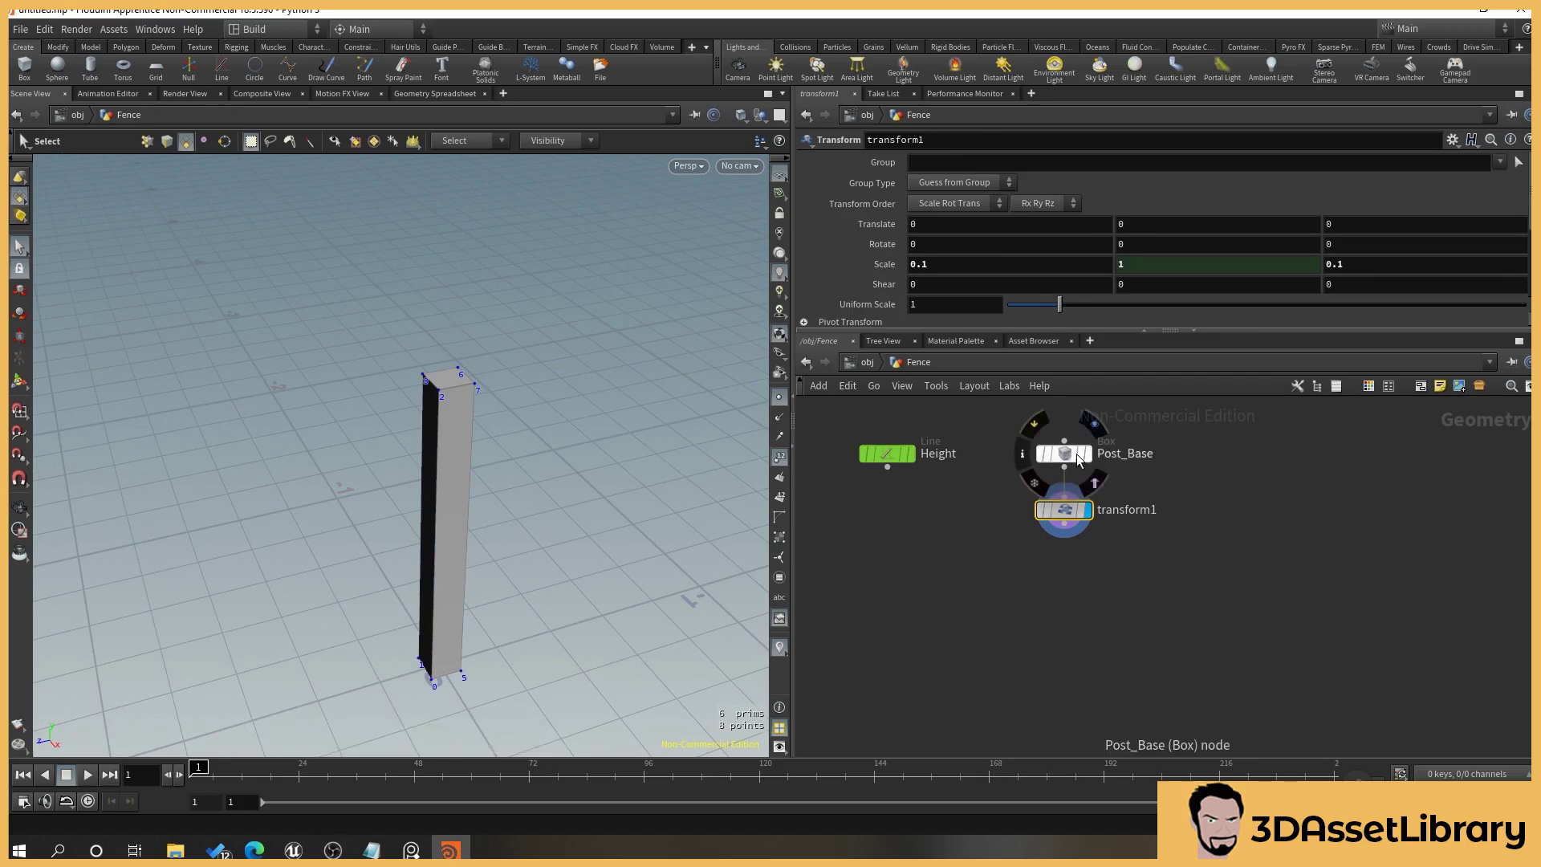
pyautogui.click(1067, 455)
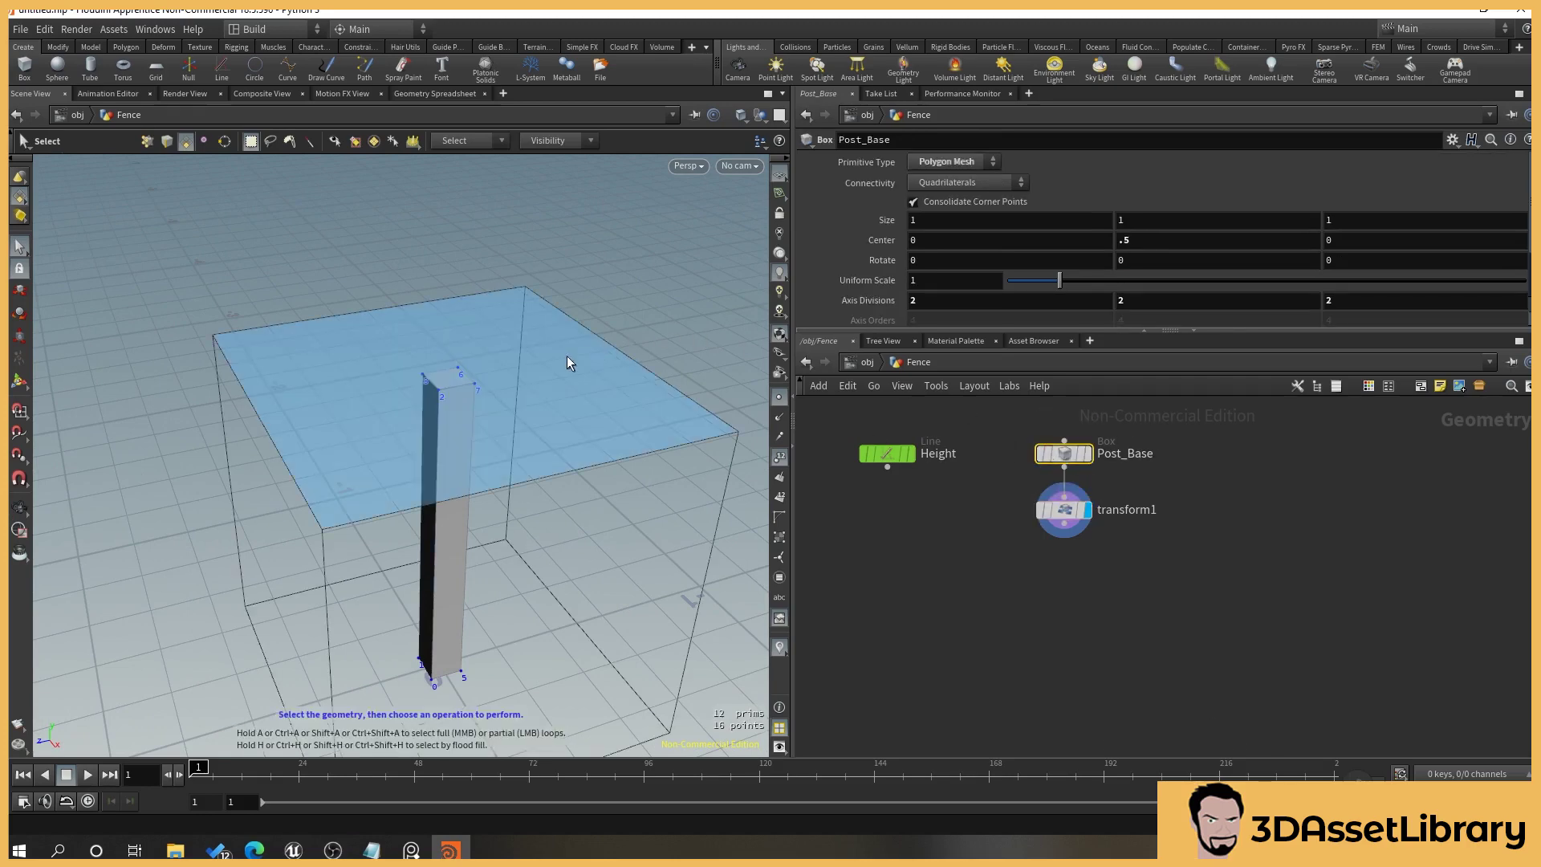
# Select the top and bottom faces of the Post_Base box and put them in a primitive group with a Group node.
pyautogui.click(581, 411)
pyautogui.press('Escape')
pyautogui.moveTo(677, 364); pyautogui.dragTo(682, 198)
pyautogui.keyDown('shift'); pyautogui.click(292, 658); pyautogui.keyUp('shift')
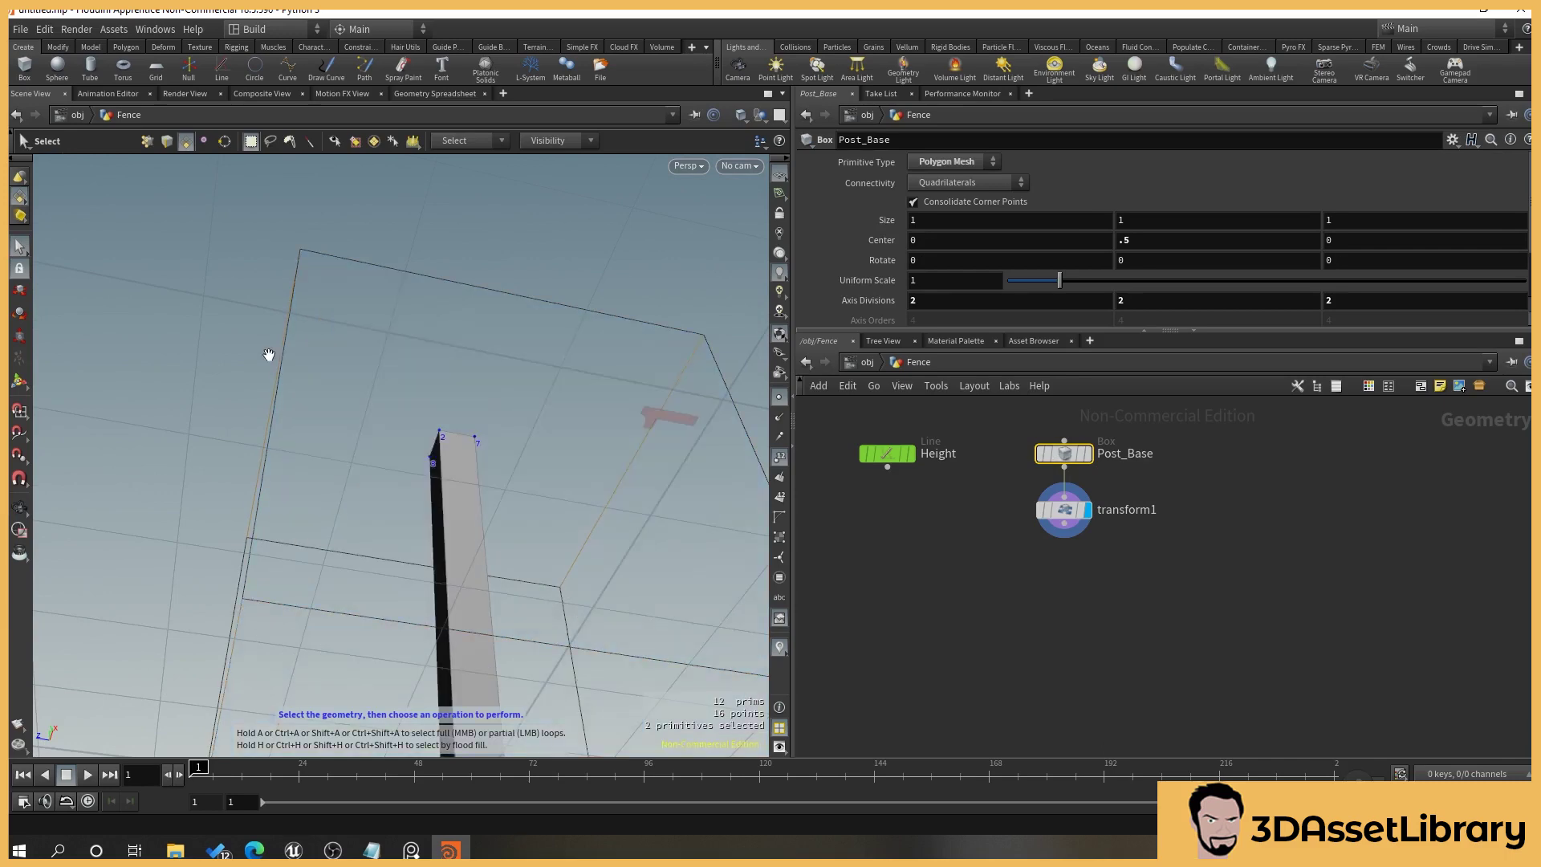
pyautogui.keyDown('alt'); pyautogui.moveTo(267, 351); pyautogui.dragTo(246, 450); pyautogui.keyUp('alt')
pyautogui.press('Tab')
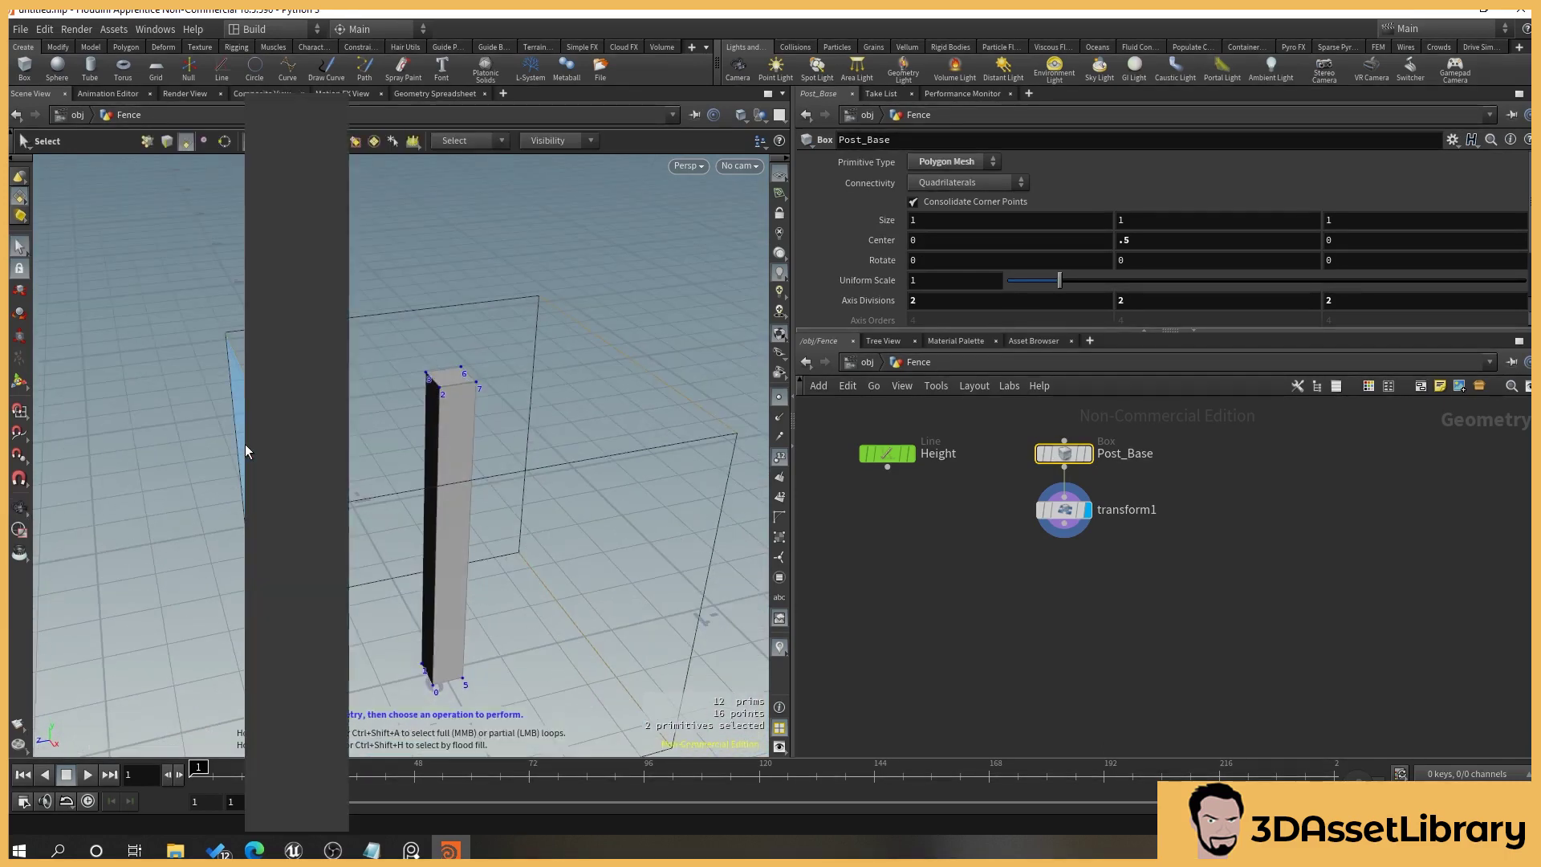
pyautogui.write('group')
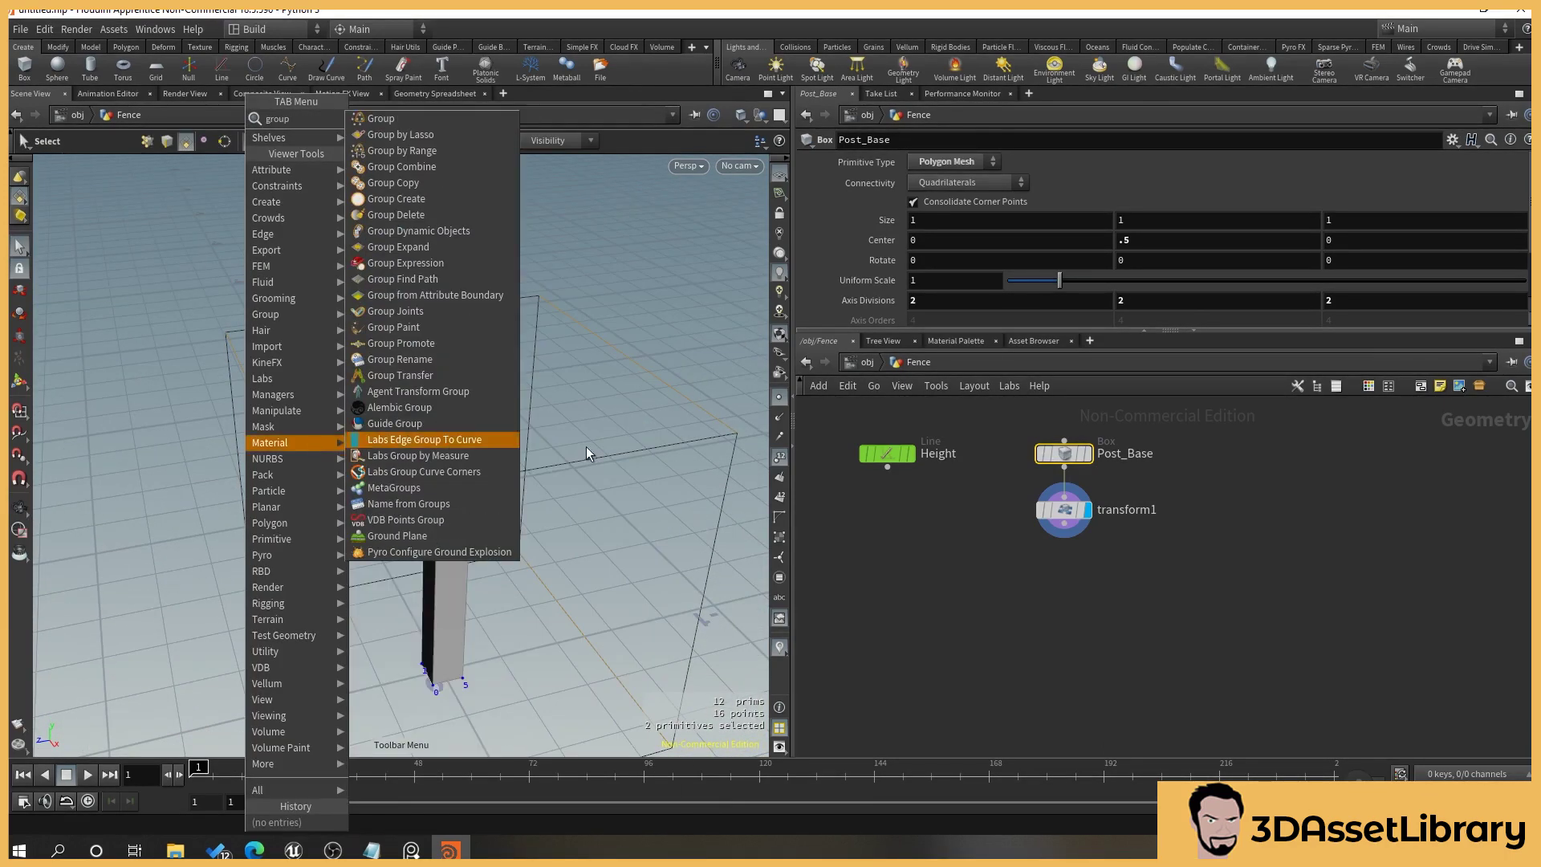
pyautogui.click(381, 118)
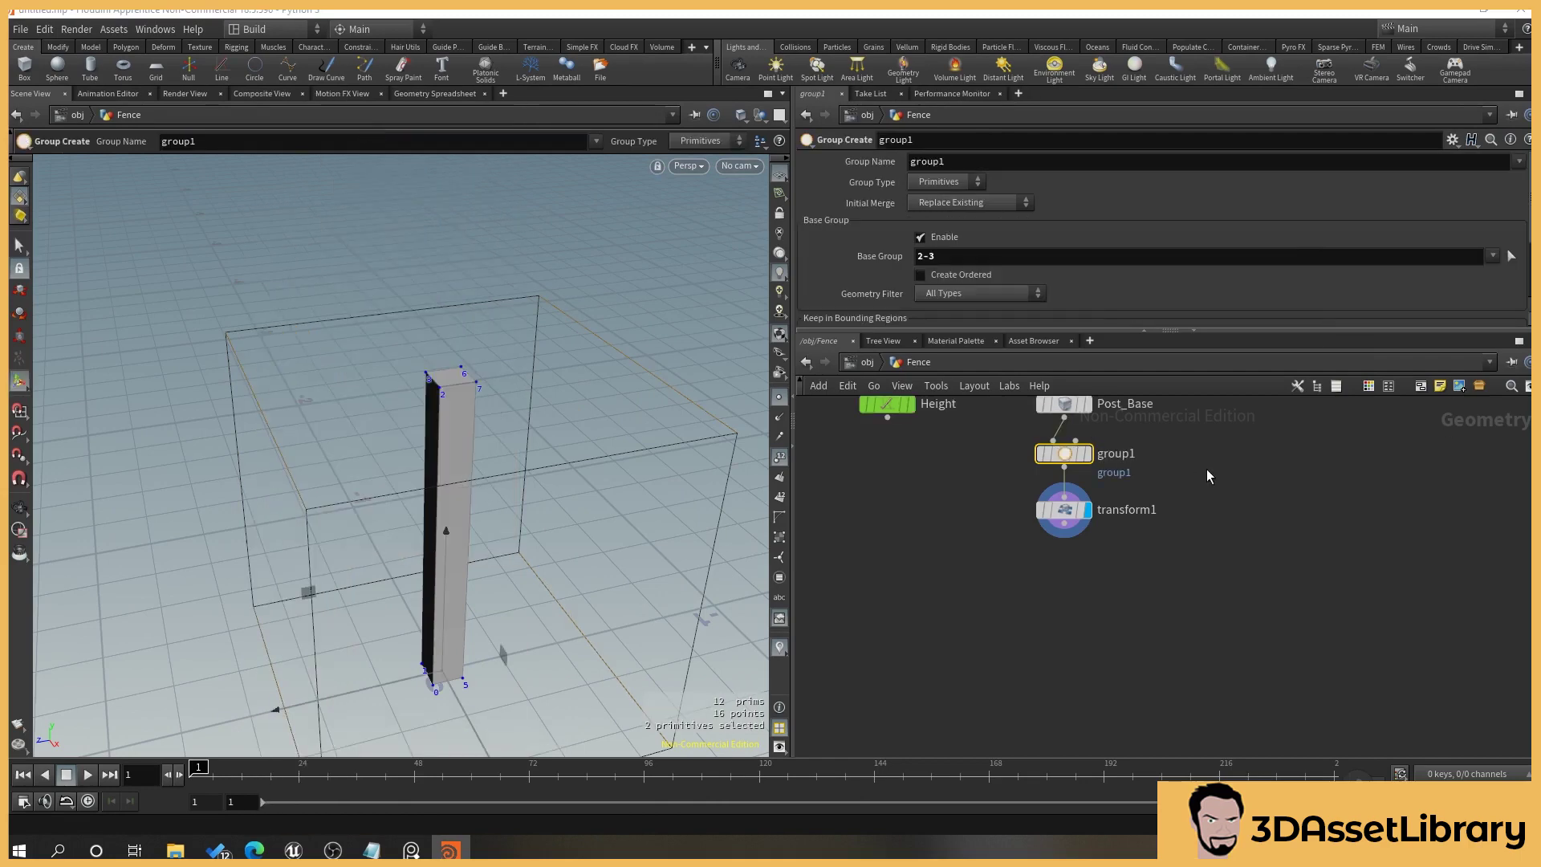
# Display the new Group node's result in the viewport.
pyautogui.scroll(-2, 1210, 477)
pyautogui.moveTo(1085, 480)
pyautogui.moveTo(1086, 477)
pyautogui.mouseDown()
pyautogui.moveTo(1087, 521)
pyautogui.moveTo(1370, 638)
pyautogui.moveTo(1111, 594)
pyautogui.moveTo(1093, 572)
pyautogui.moveTo(1100, 475)
pyautogui.mouseUp()
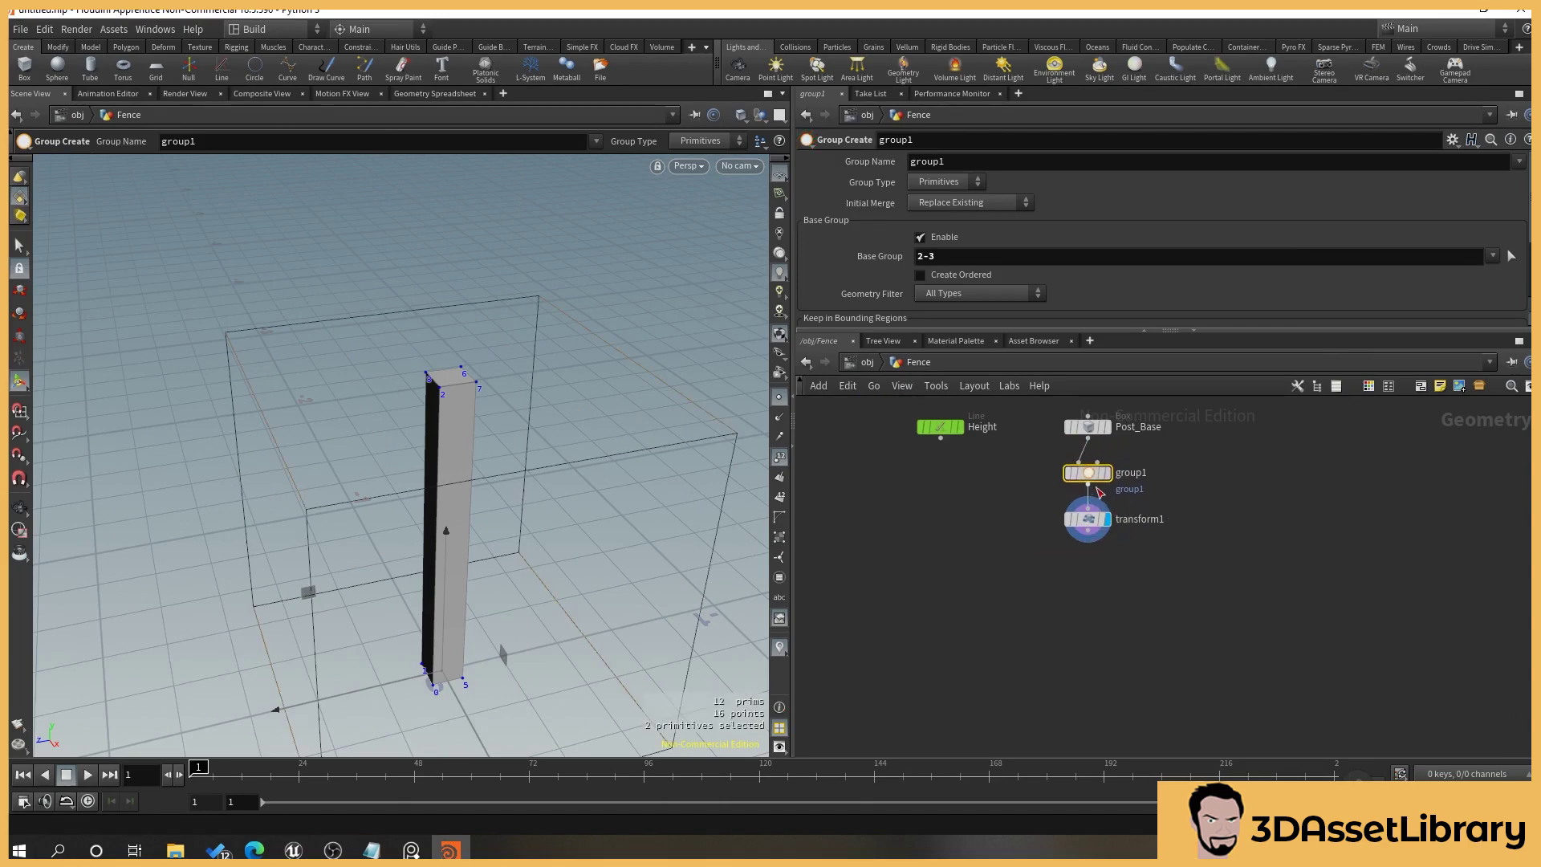
pyautogui.click(1106, 475)
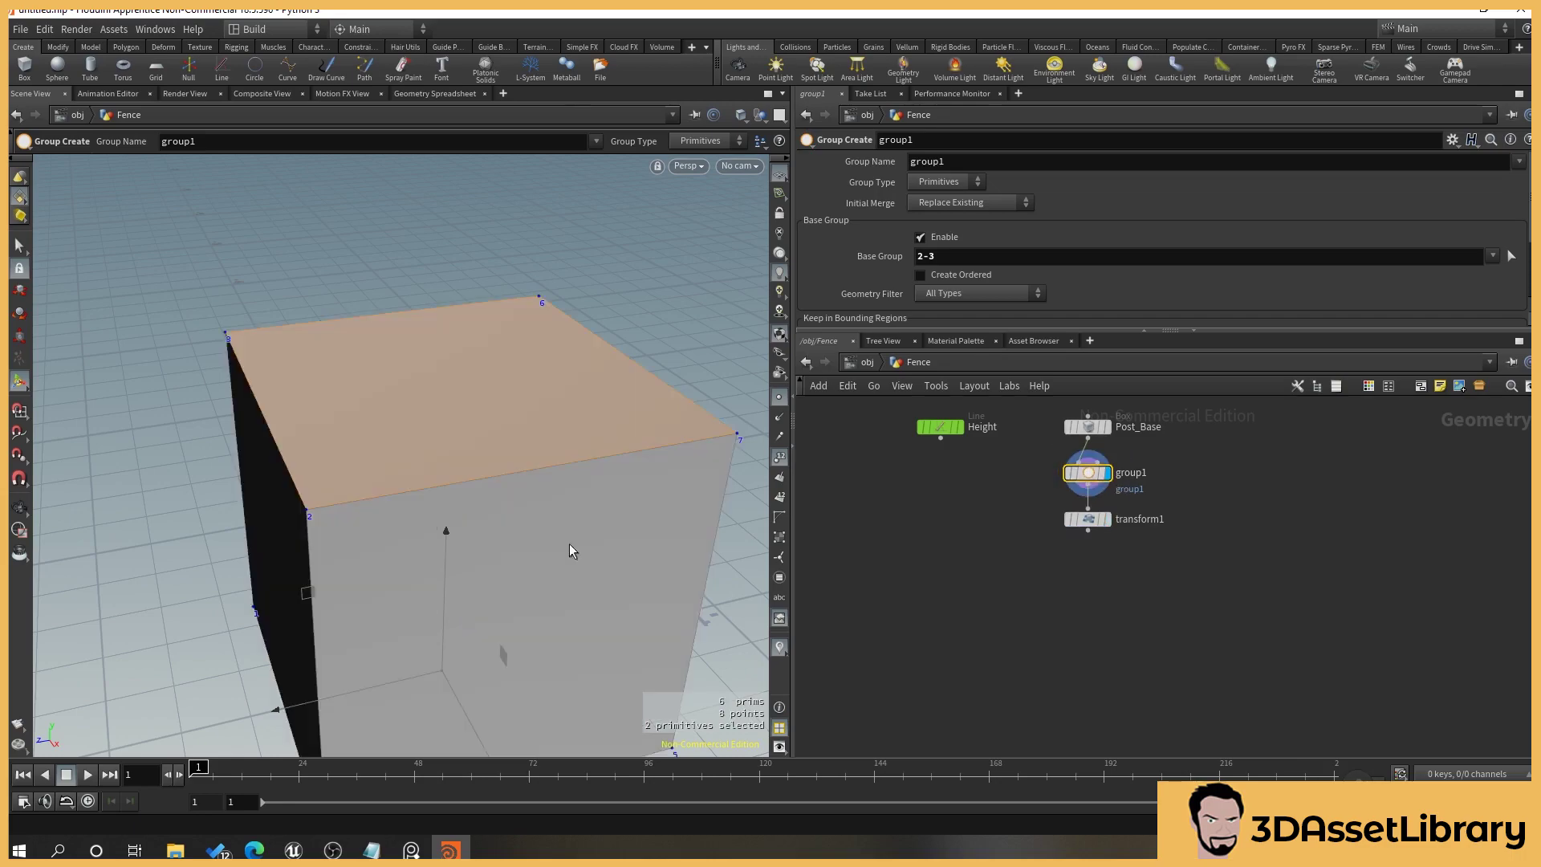
# Rename the group1 node to GroupTopBottom.
pyautogui.keyDown('alt'); pyautogui.moveTo(571, 552); pyautogui.dragTo(489, 502); pyautogui.keyUp('alt')
pyautogui.keyDown('alt'); pyautogui.moveTo(509, 512); pyautogui.dragTo(584, 480, button='right'); pyautogui.keyUp('alt')
pyautogui.moveTo(585, 480); pyautogui.dragTo(682, 481)
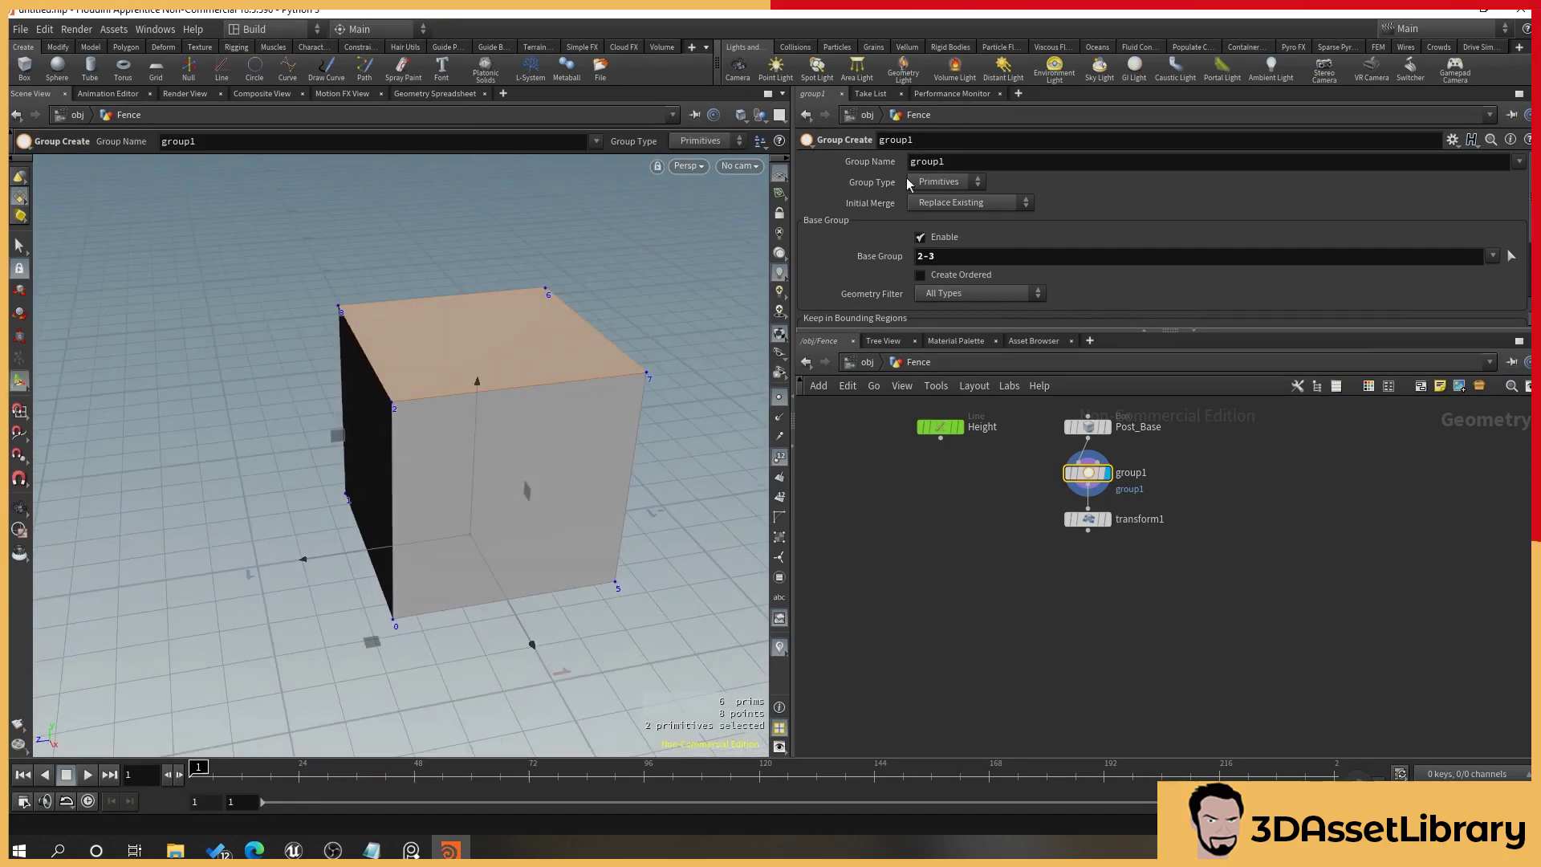
pyautogui.moveTo(966, 159); pyautogui.dragTo(810, 163)
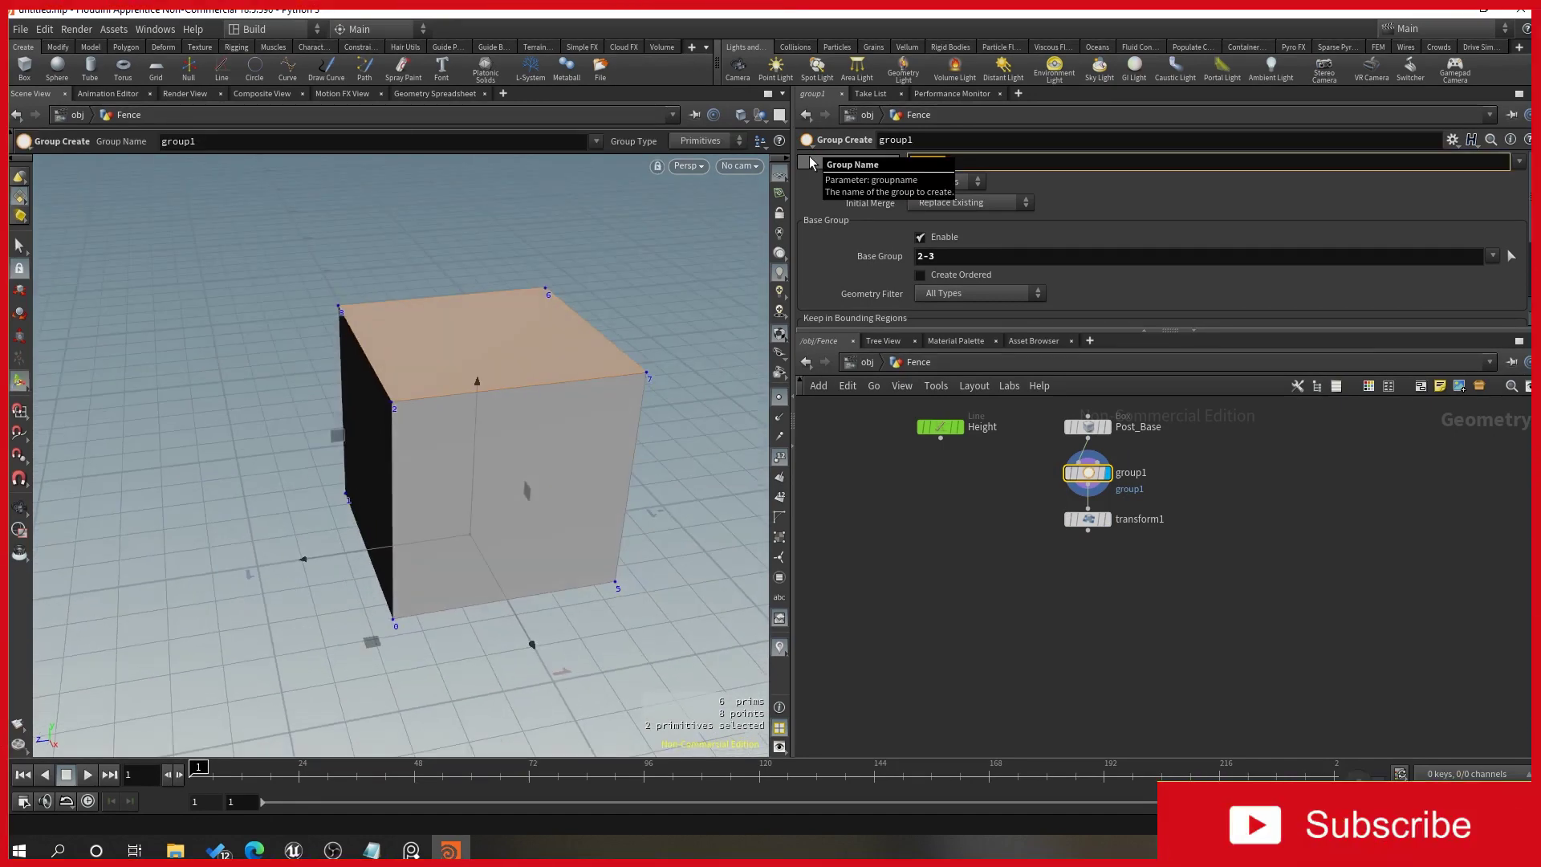
pyautogui.moveTo(967, 138); pyautogui.dragTo(763, 148)
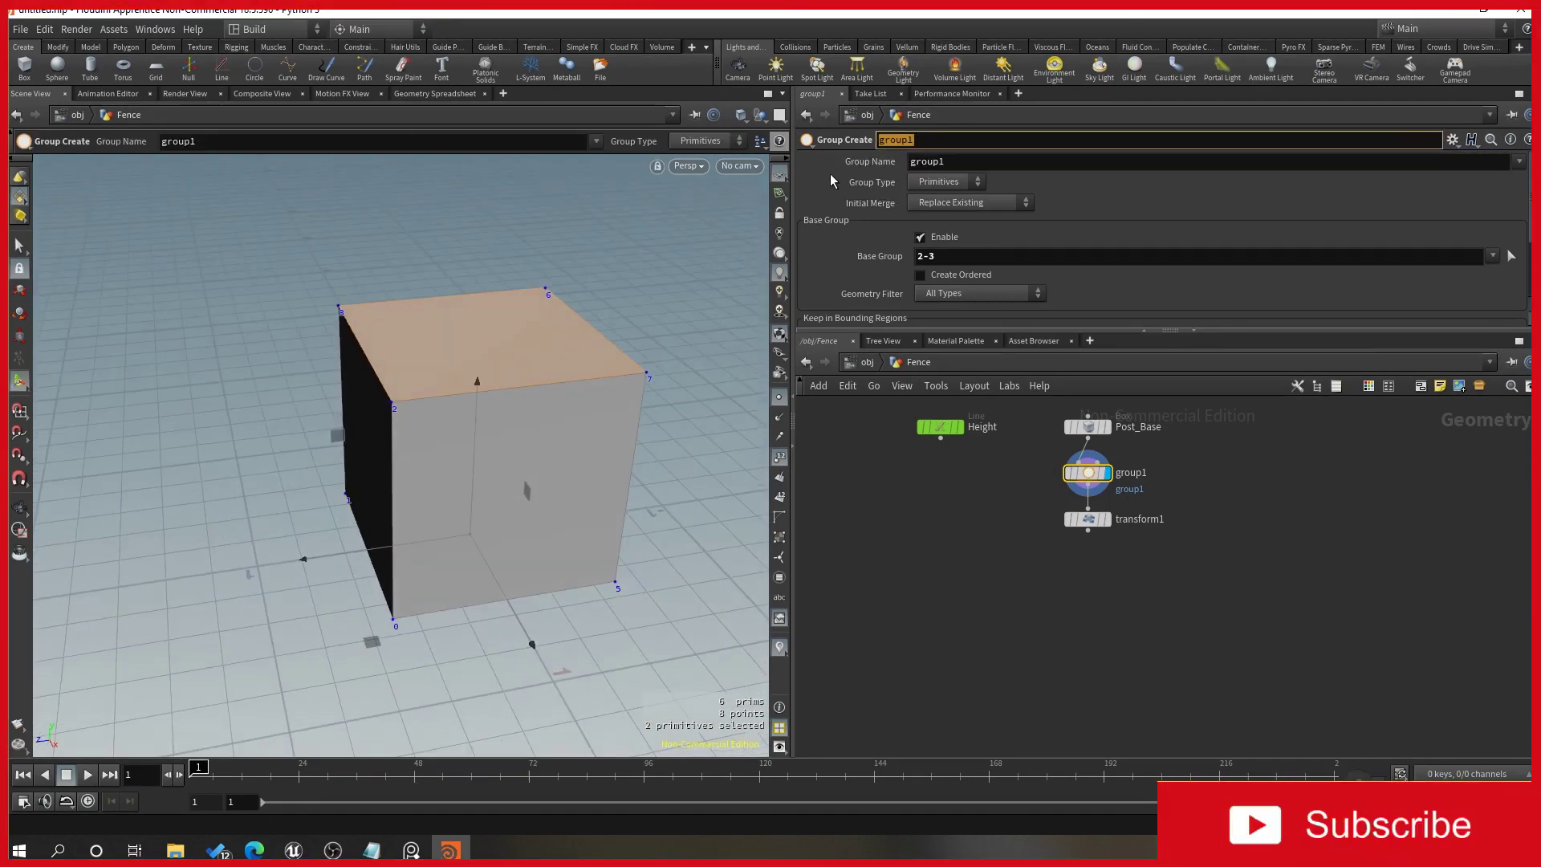
pyautogui.write('Groou')
pyautogui.press('BackSpace')
pyautogui.write('pTopBottom')
pyautogui.press('Tab')
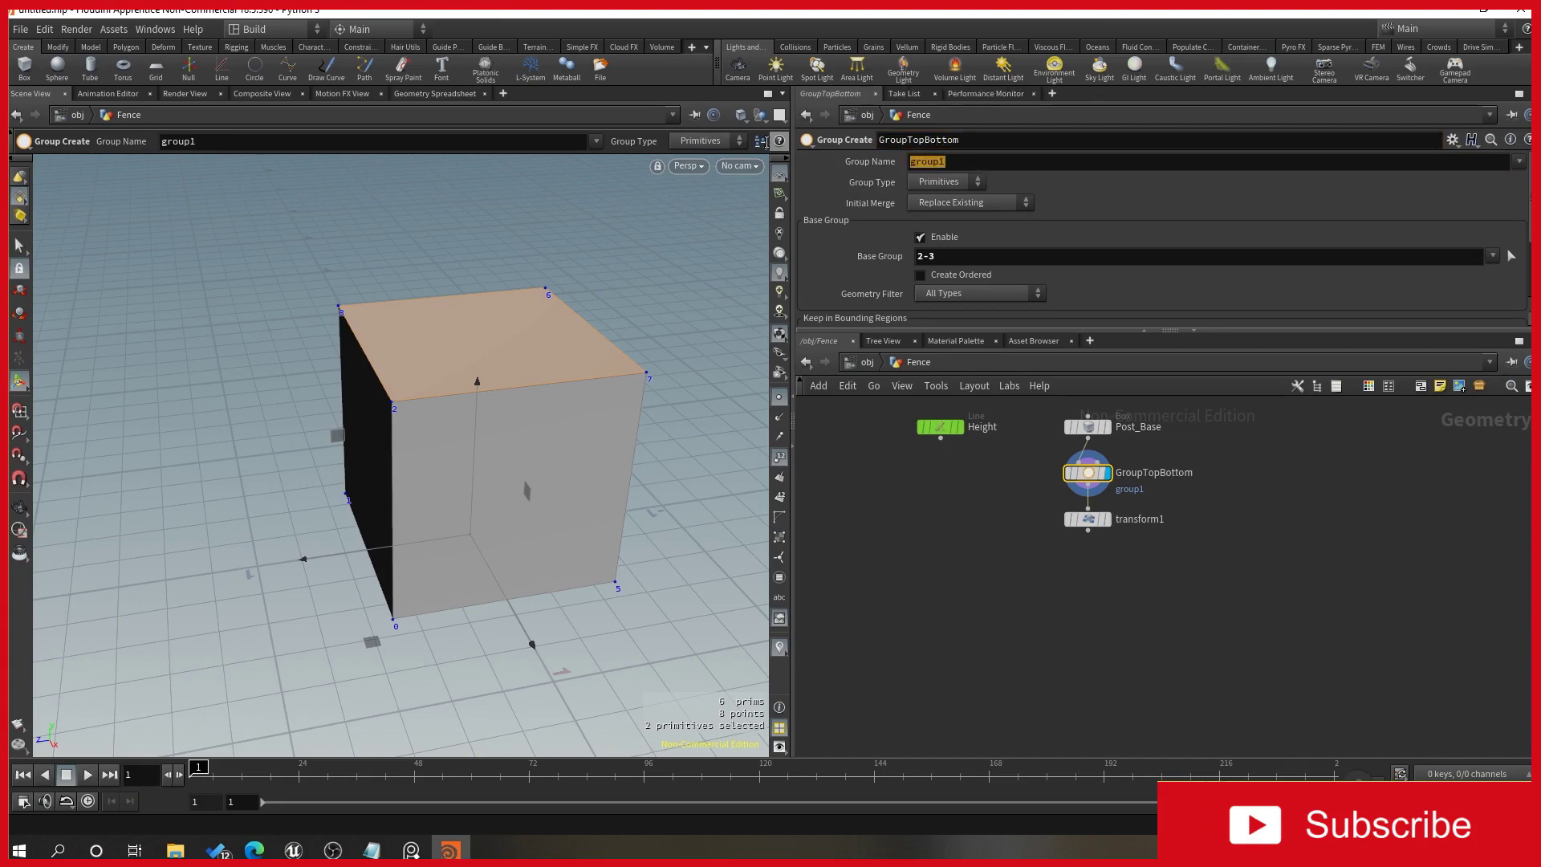
# Name the primitive group created by the GroupTopBottom node GRPTopBottom.
pyautogui.write('GRPTo')
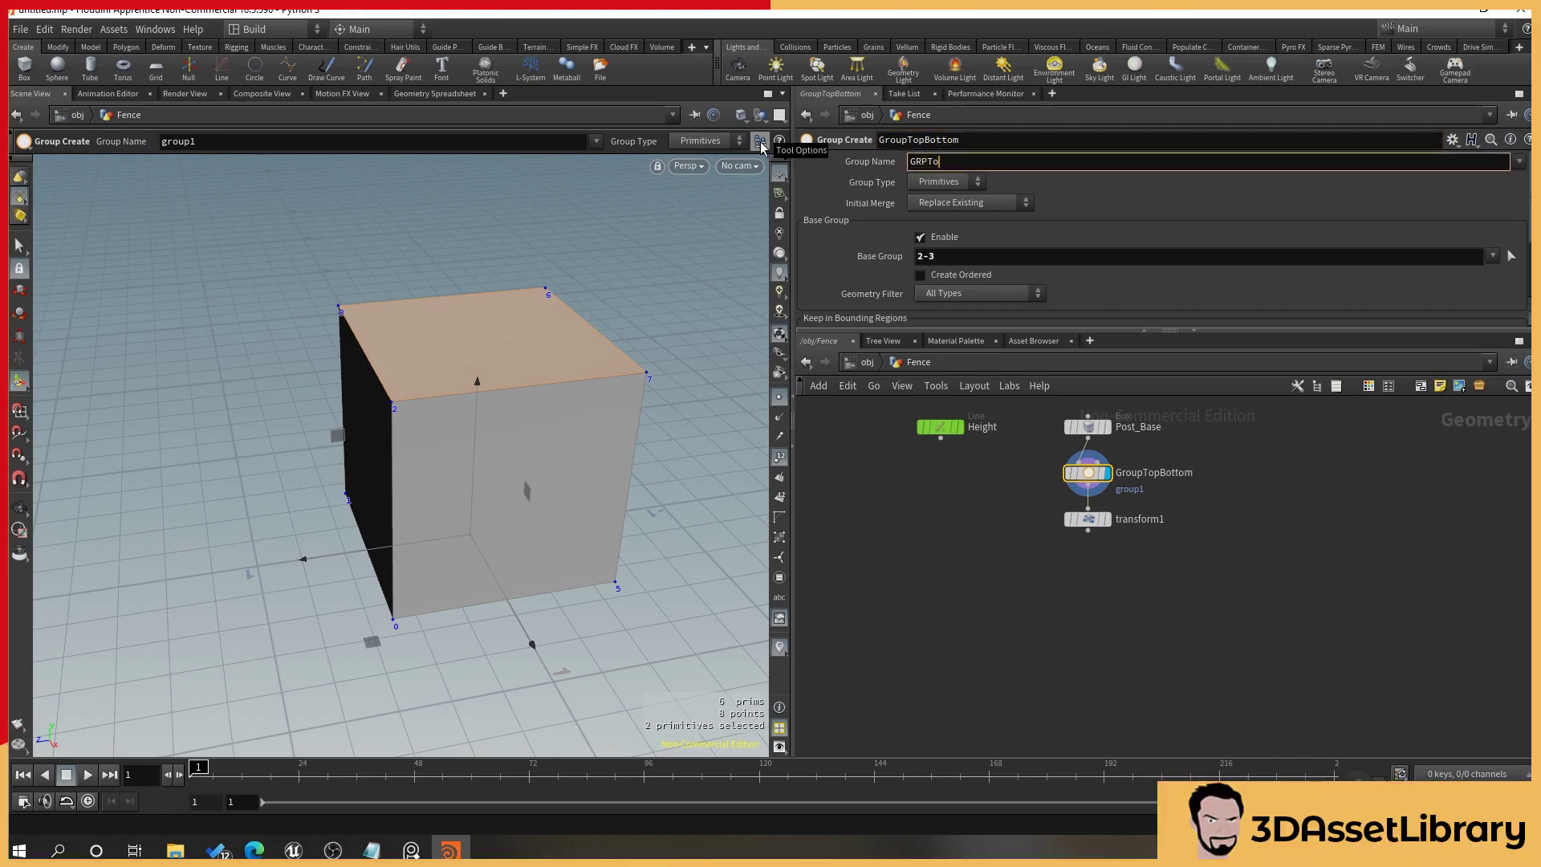
pyautogui.write('pBottom')
pyautogui.press('Return')
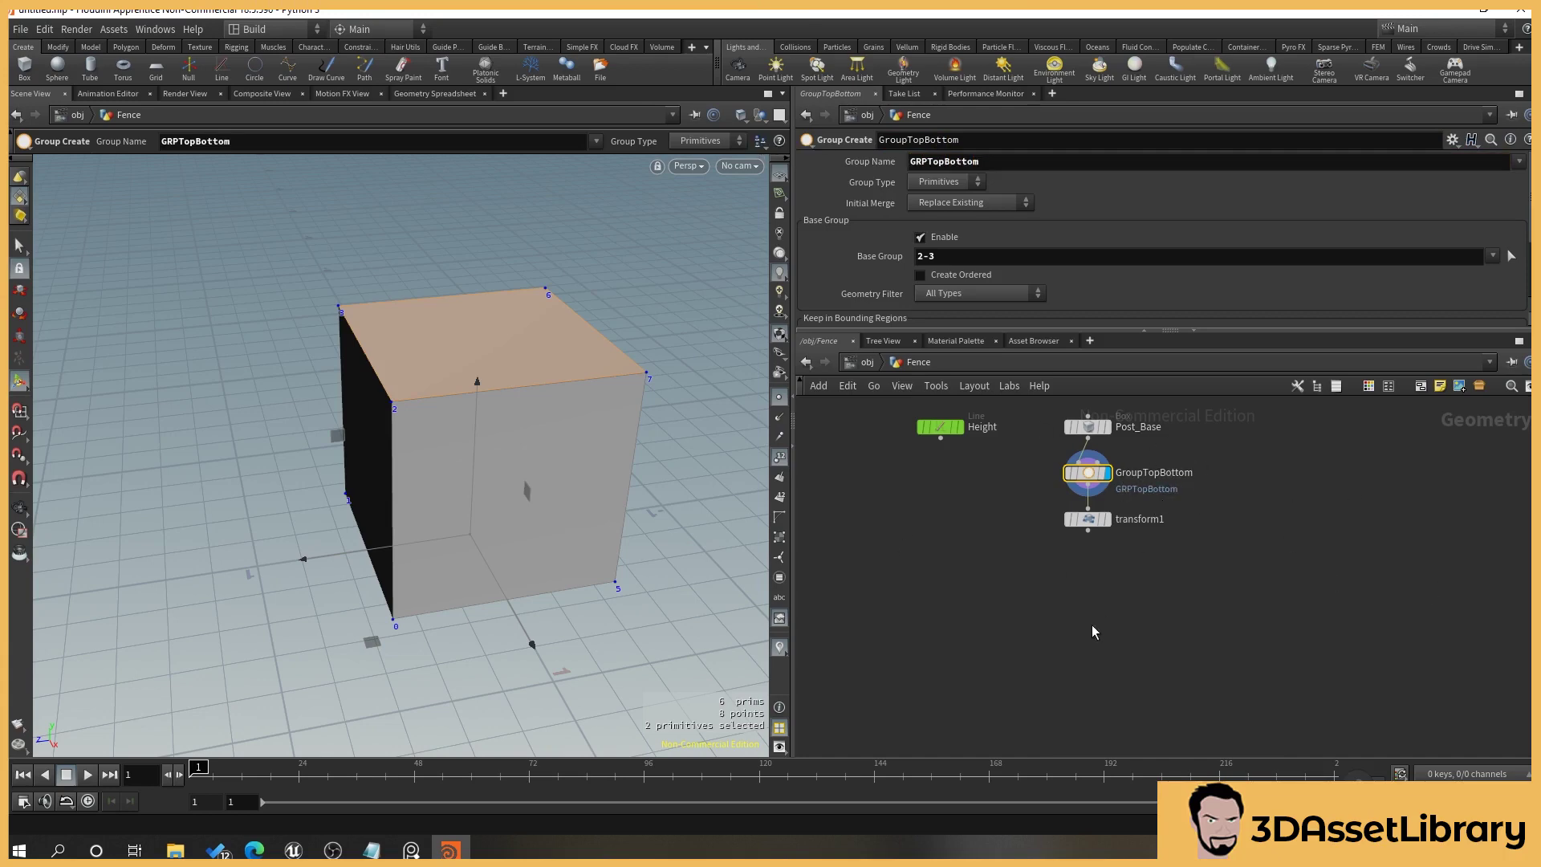
# Display transform1 and test the post height by setting the Height line's length to 1.25 and back to 1.
pyautogui.click(1106, 518)
pyautogui.click(1087, 519)
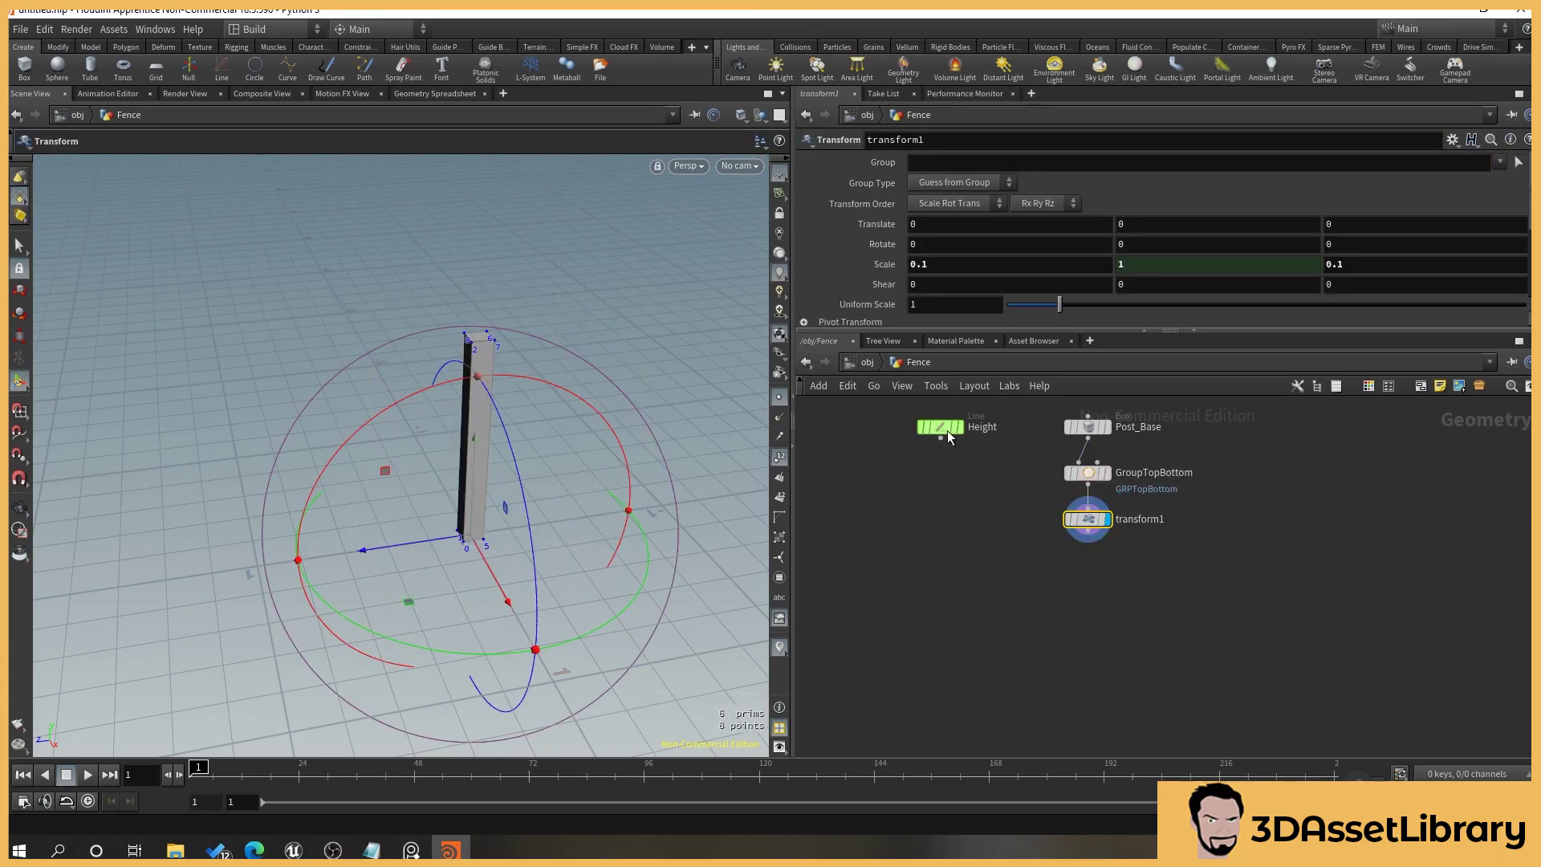
pyautogui.click(942, 430)
pyautogui.moveTo(1060, 224); pyautogui.dragTo(1074, 230)
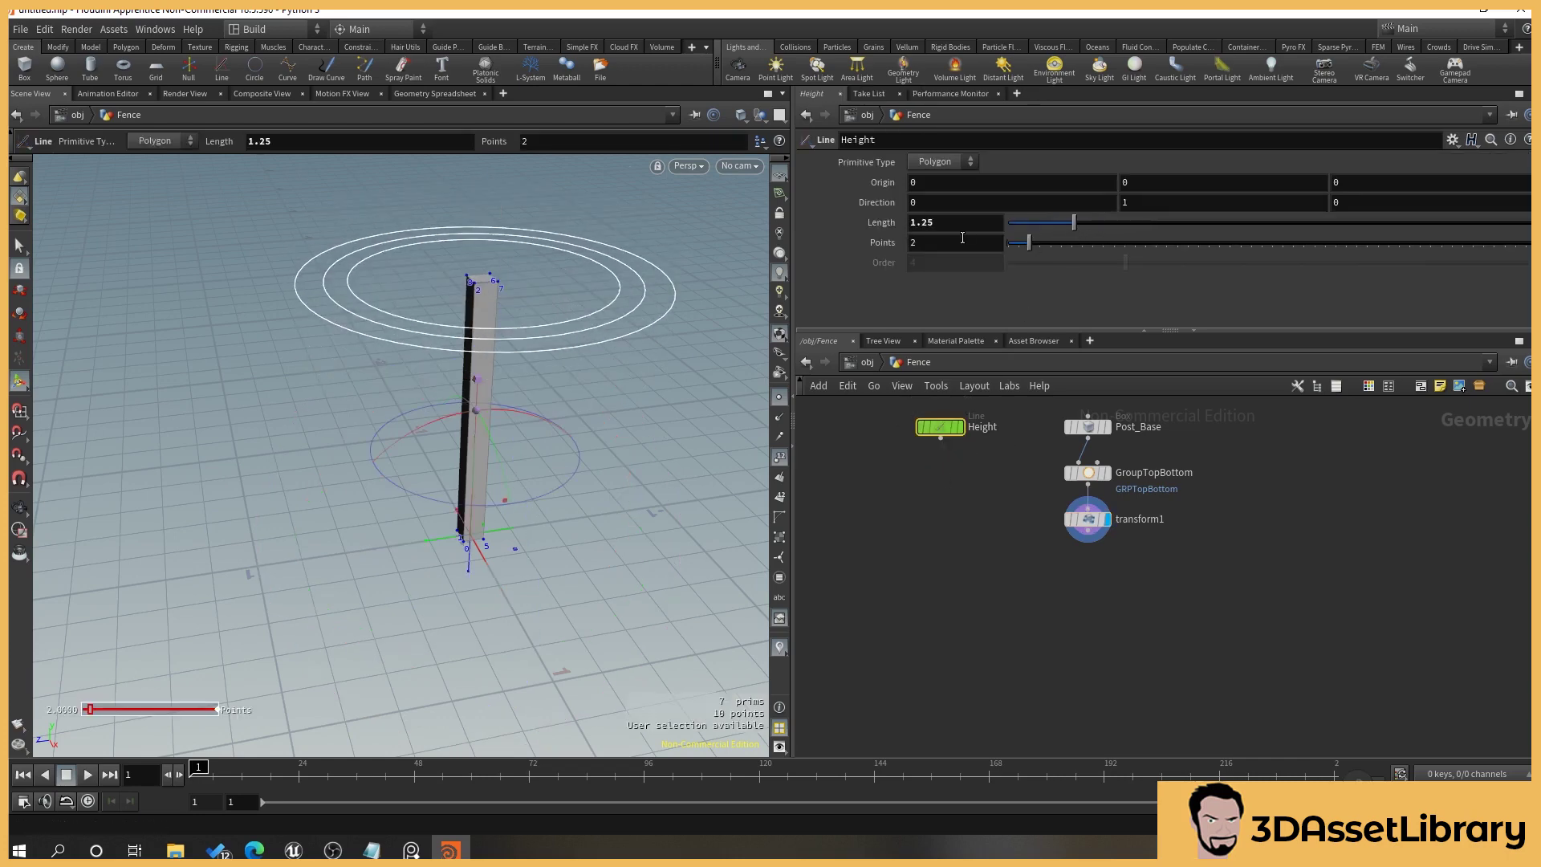
pyautogui.moveTo(963, 225); pyautogui.dragTo(769, 189)
pyautogui.write('1')
pyautogui.press('Return')
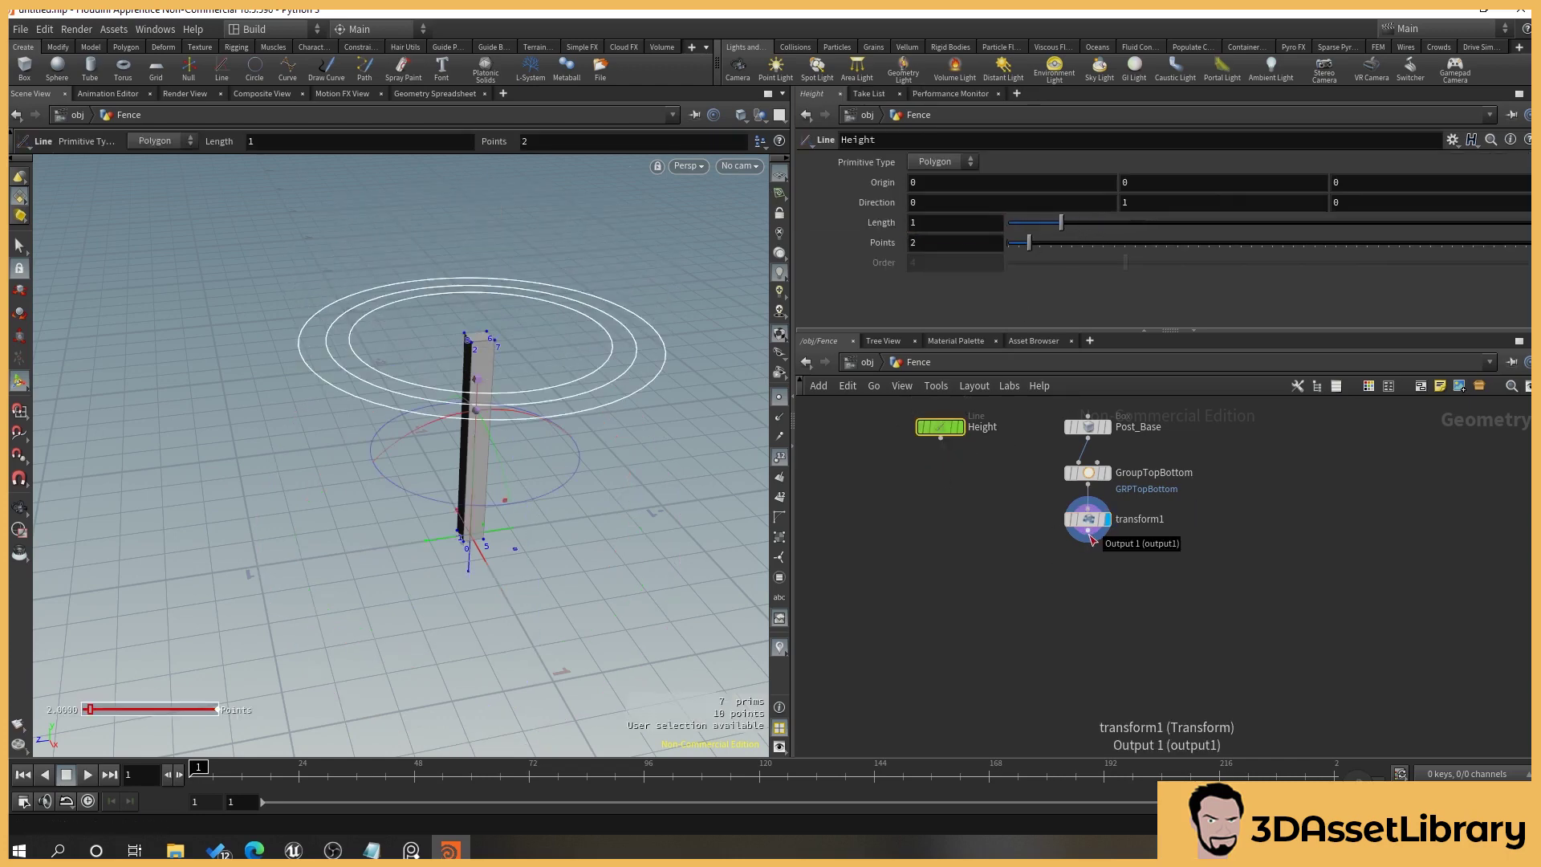
# Add a Blast node after transform1, display it, and set its group to GRPTopBottom to delete the post's end faces.
pyautogui.moveTo(1088, 542); pyautogui.dragTo(1090, 575)
pyautogui.press('Tab')
pyautogui.write('blast')
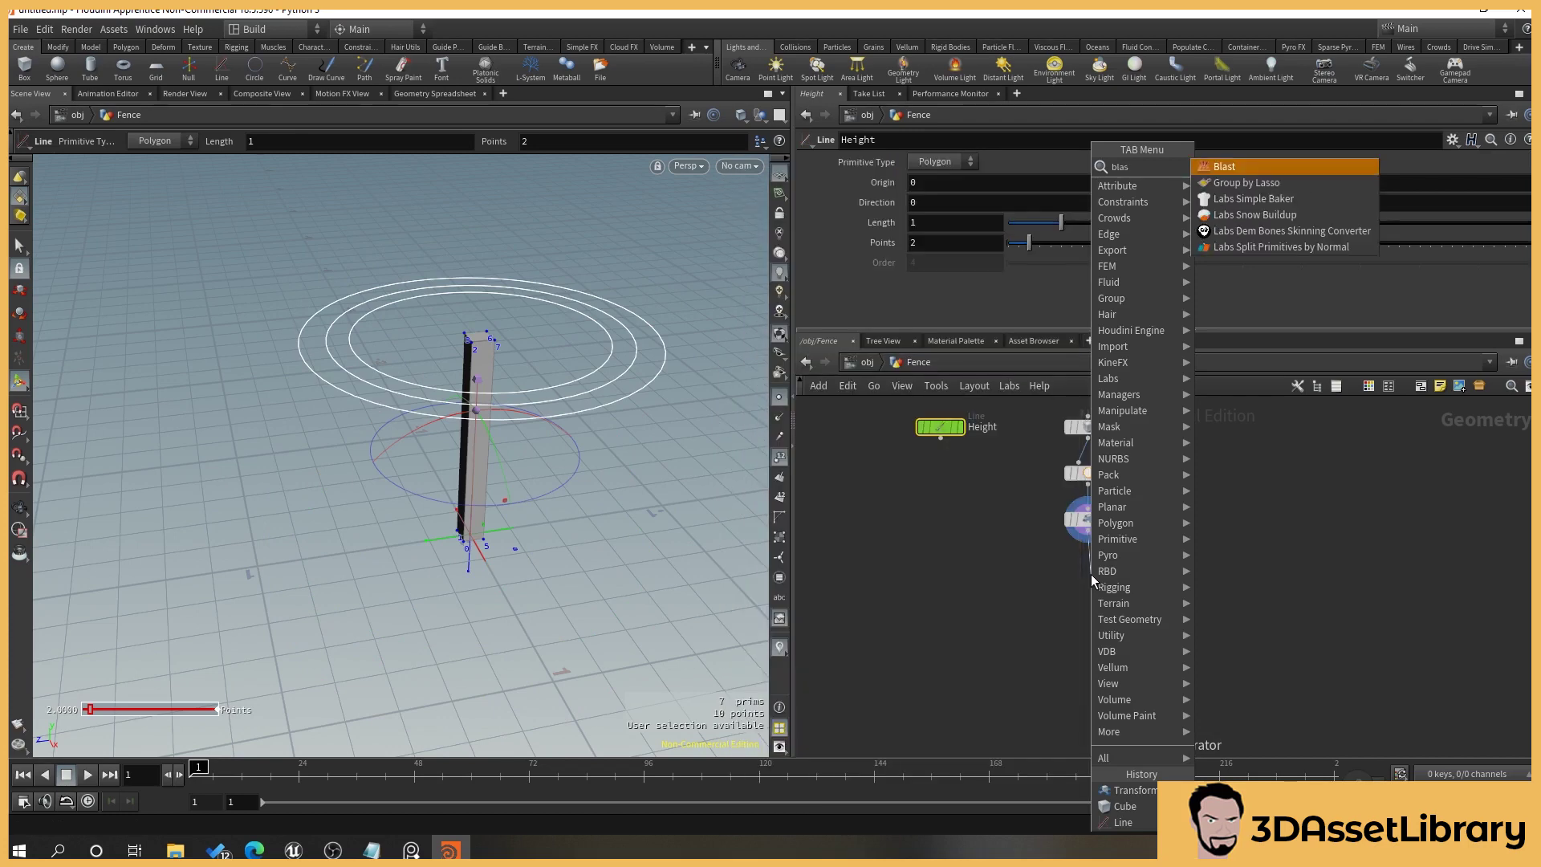
pyautogui.press('Return')
pyautogui.scroll(2, 1125, 586)
pyautogui.click(1108, 571)
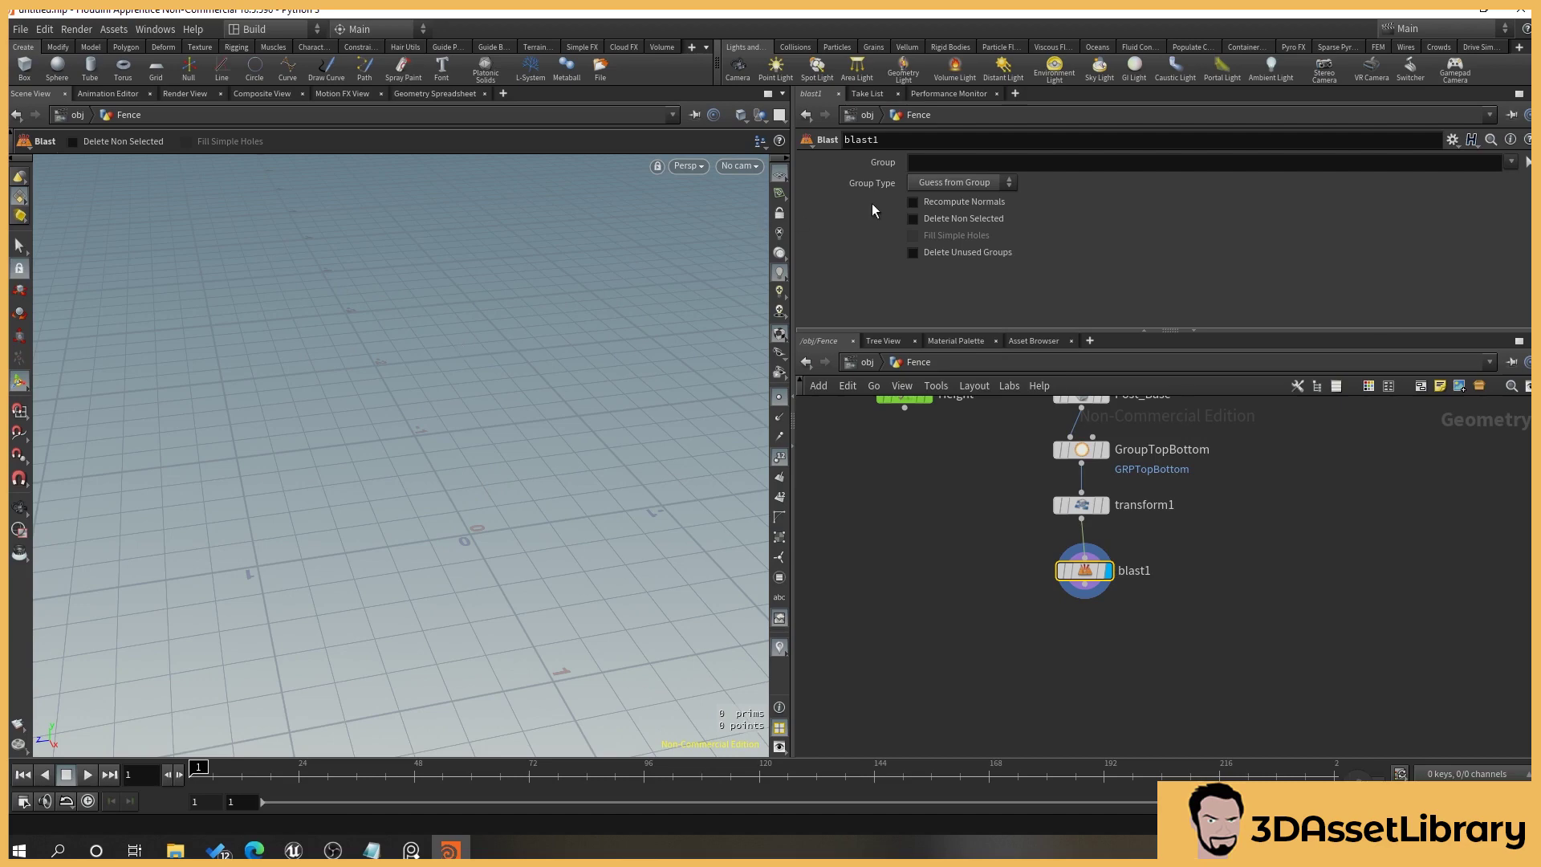
pyautogui.click(1508, 162)
pyautogui.click(1461, 178)
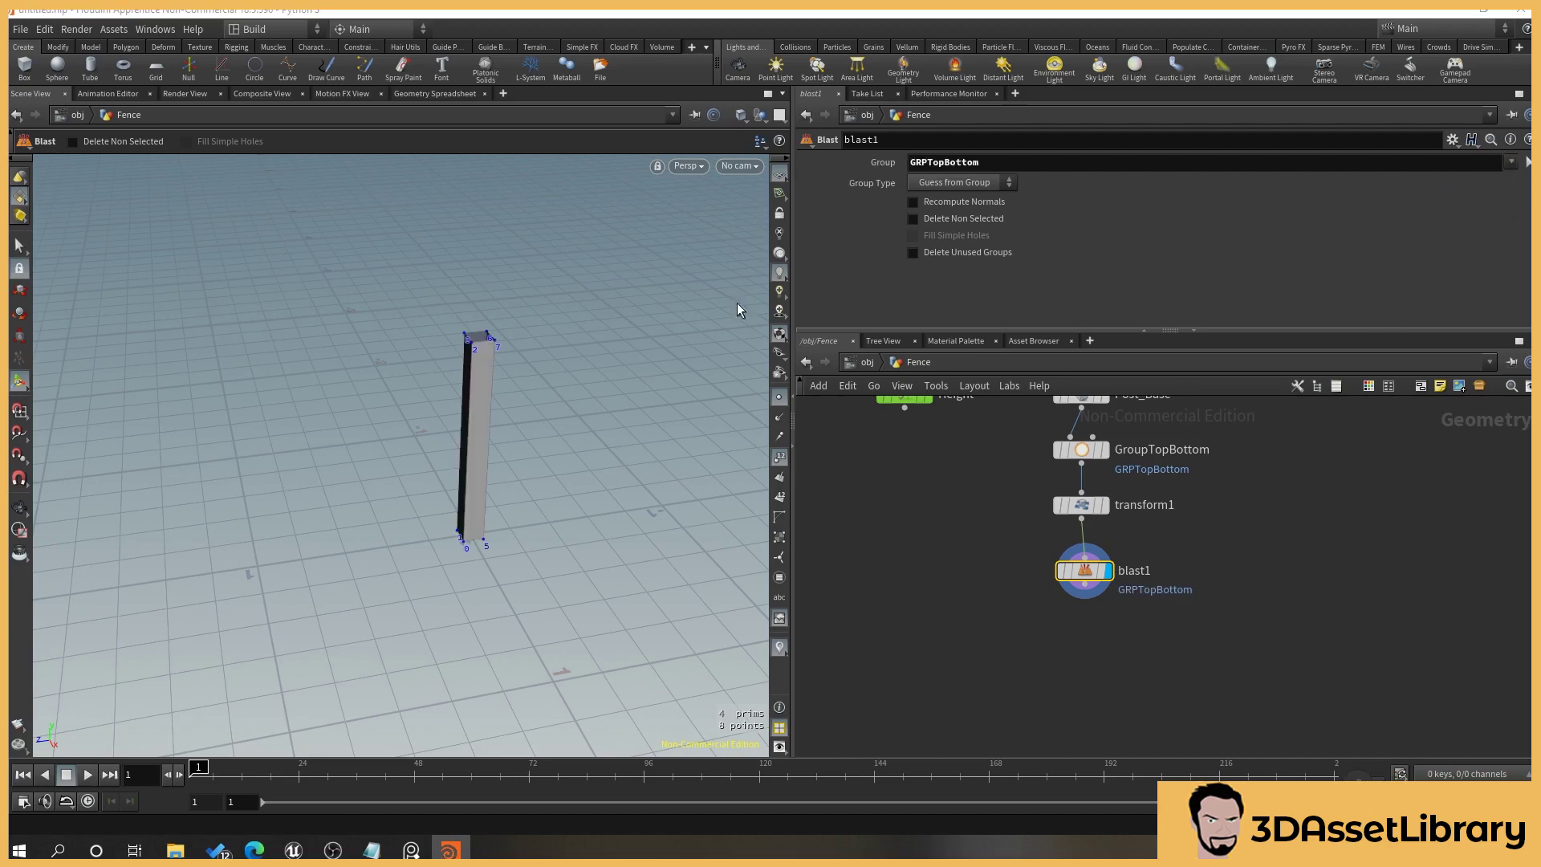
# Toggle Delete Non Selected on and off on the Blast node to compare both deletion modes.
pyautogui.keyDown('alt'); pyautogui.moveTo(597, 342); pyautogui.dragTo(591, 353); pyautogui.keyUp('alt')
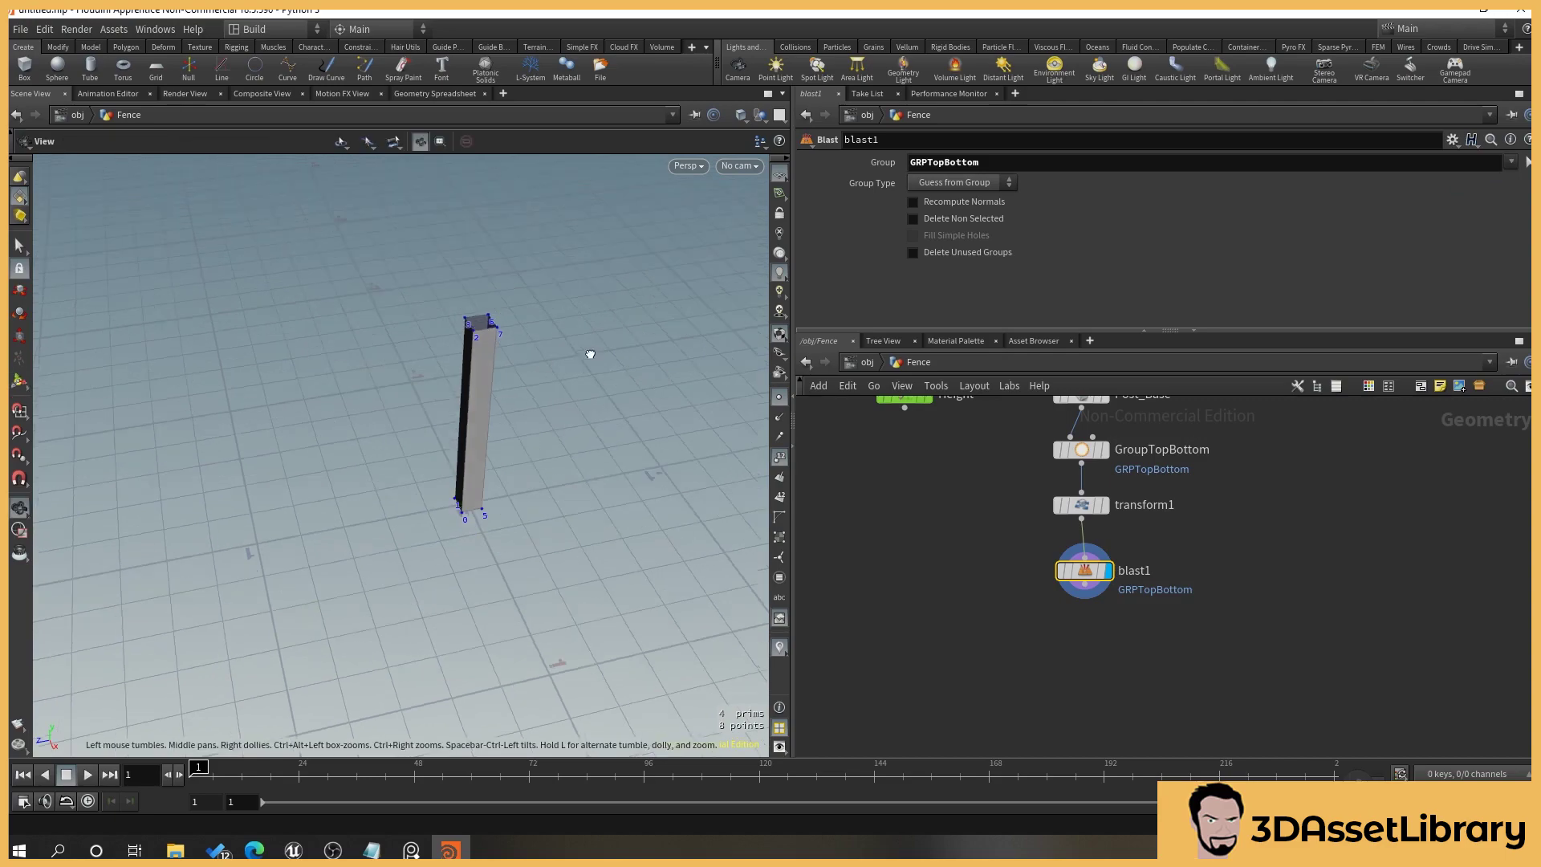
pyautogui.keyDown('alt'); pyautogui.moveTo(557, 315); pyautogui.dragTo(546, 392, button='right'); pyautogui.keyUp('alt')
pyautogui.moveTo(546, 391); pyautogui.dragTo(326, 402)
pyautogui.press('Return')
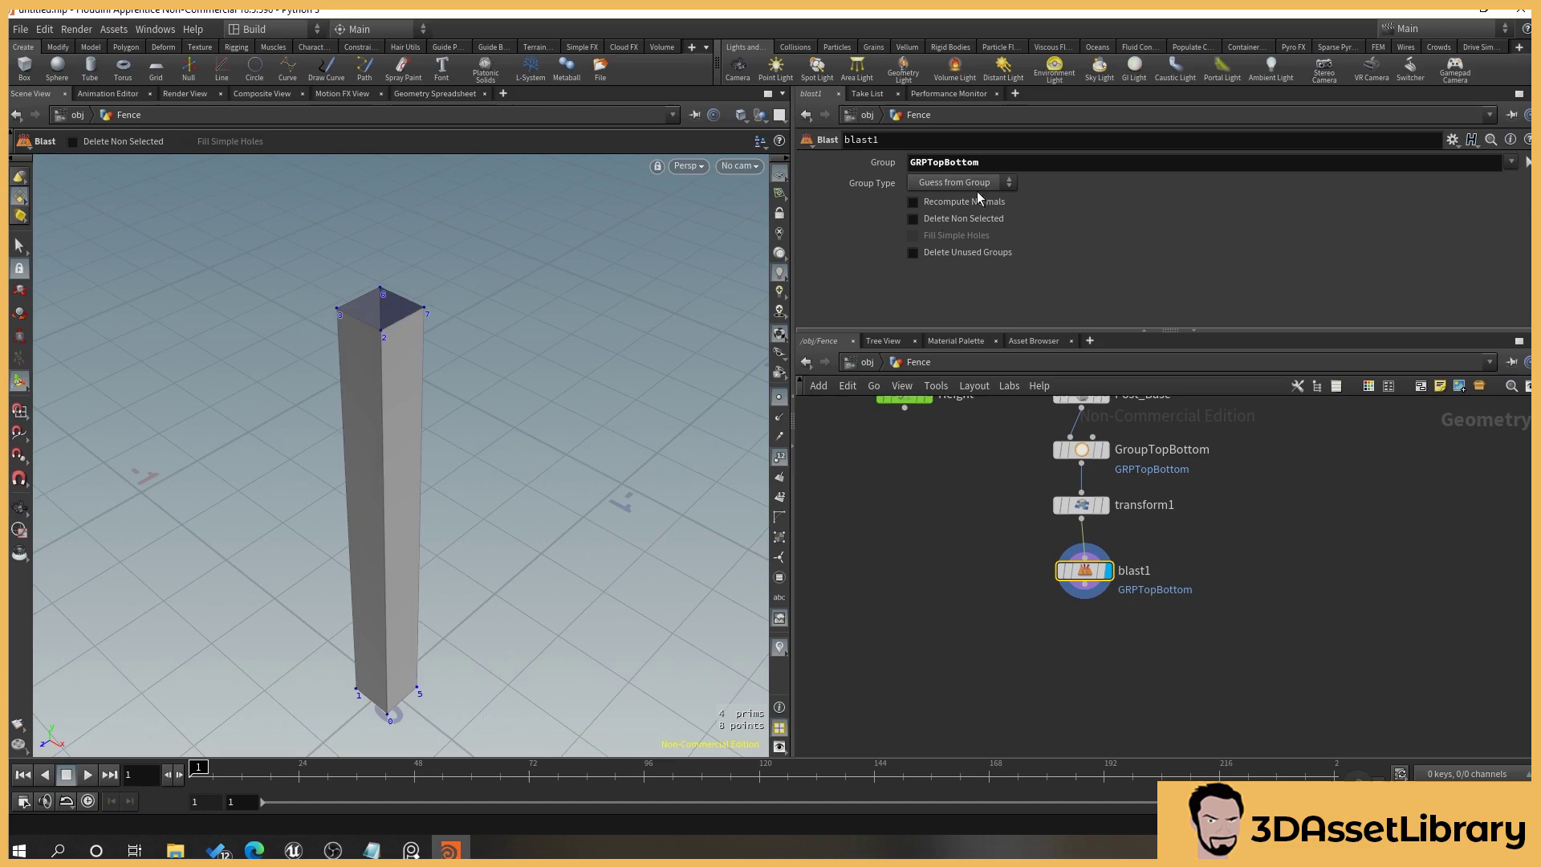
pyautogui.click(913, 217)
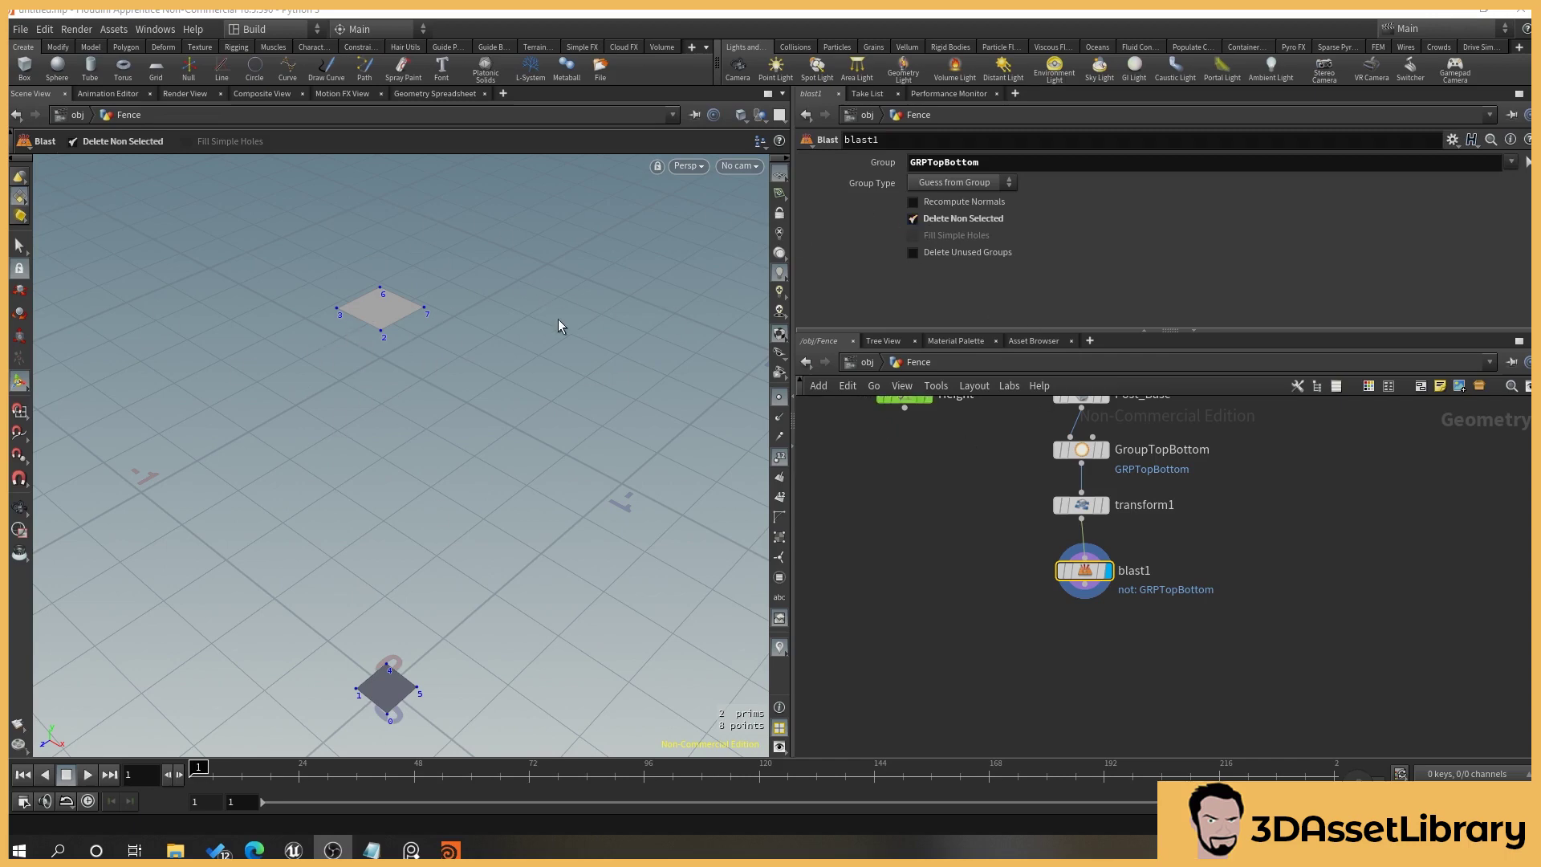
pyautogui.click(913, 219)
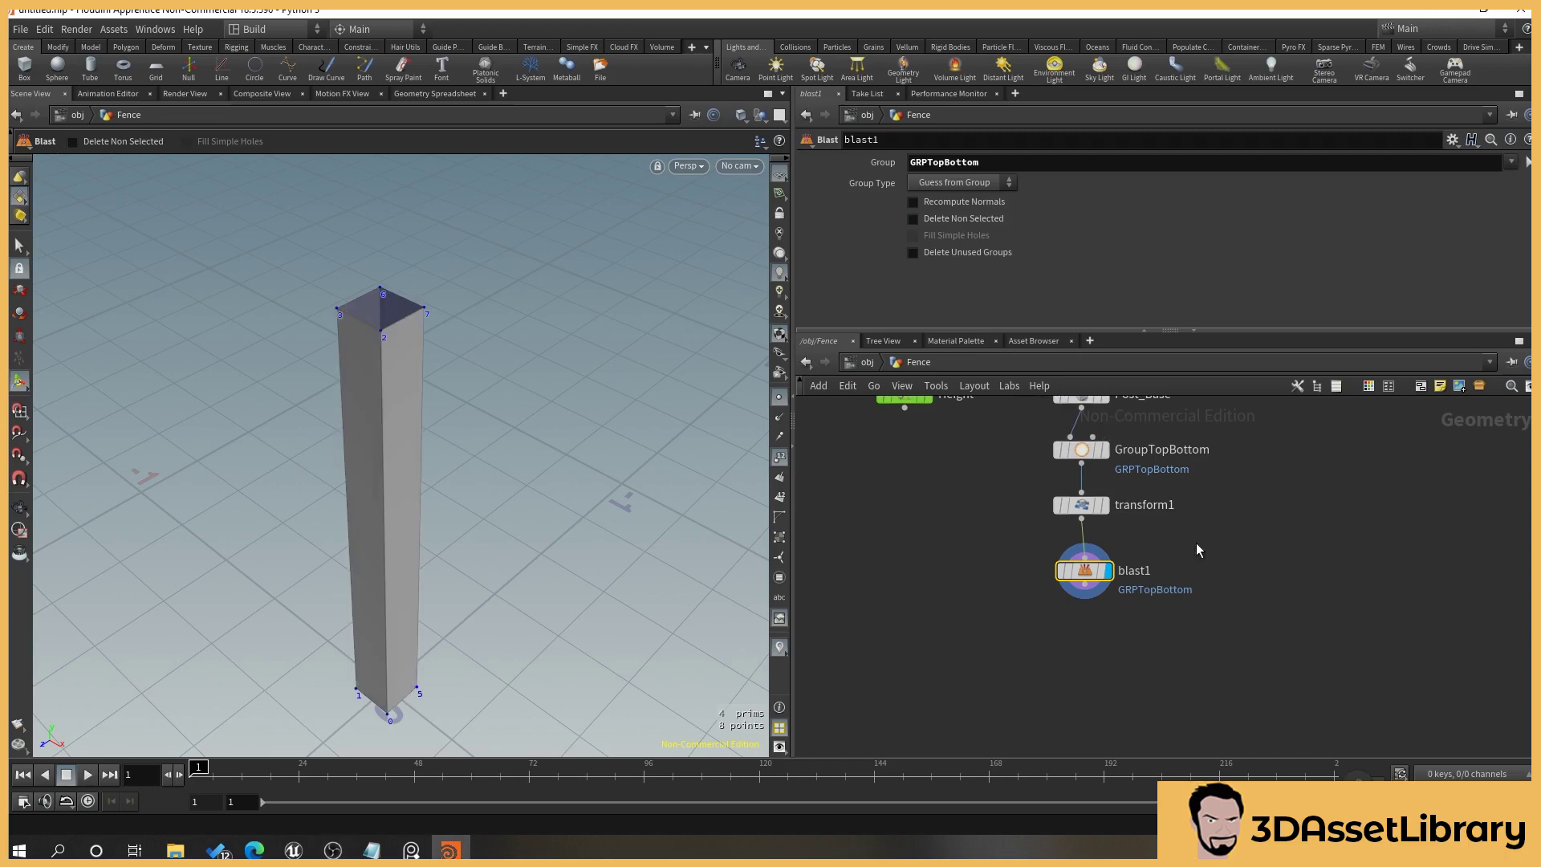
# Add a PolyBevel node connected to the output of blast1.
pyautogui.press('Escape')
pyautogui.moveTo(522, 523); pyautogui.dragTo(422, 252)
pyautogui.press('Return')
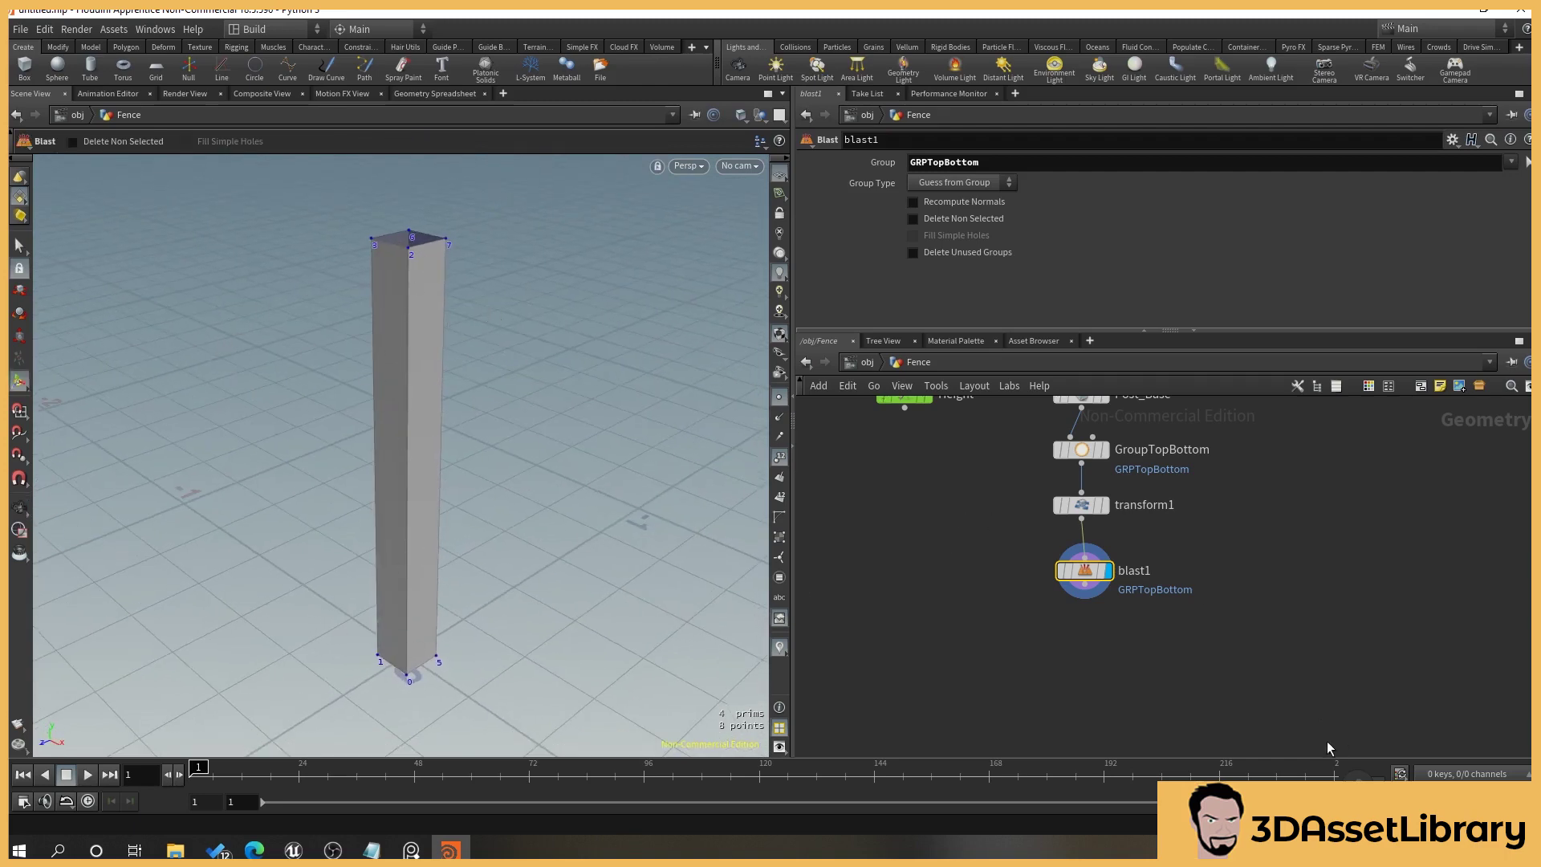
pyautogui.click(1084, 597)
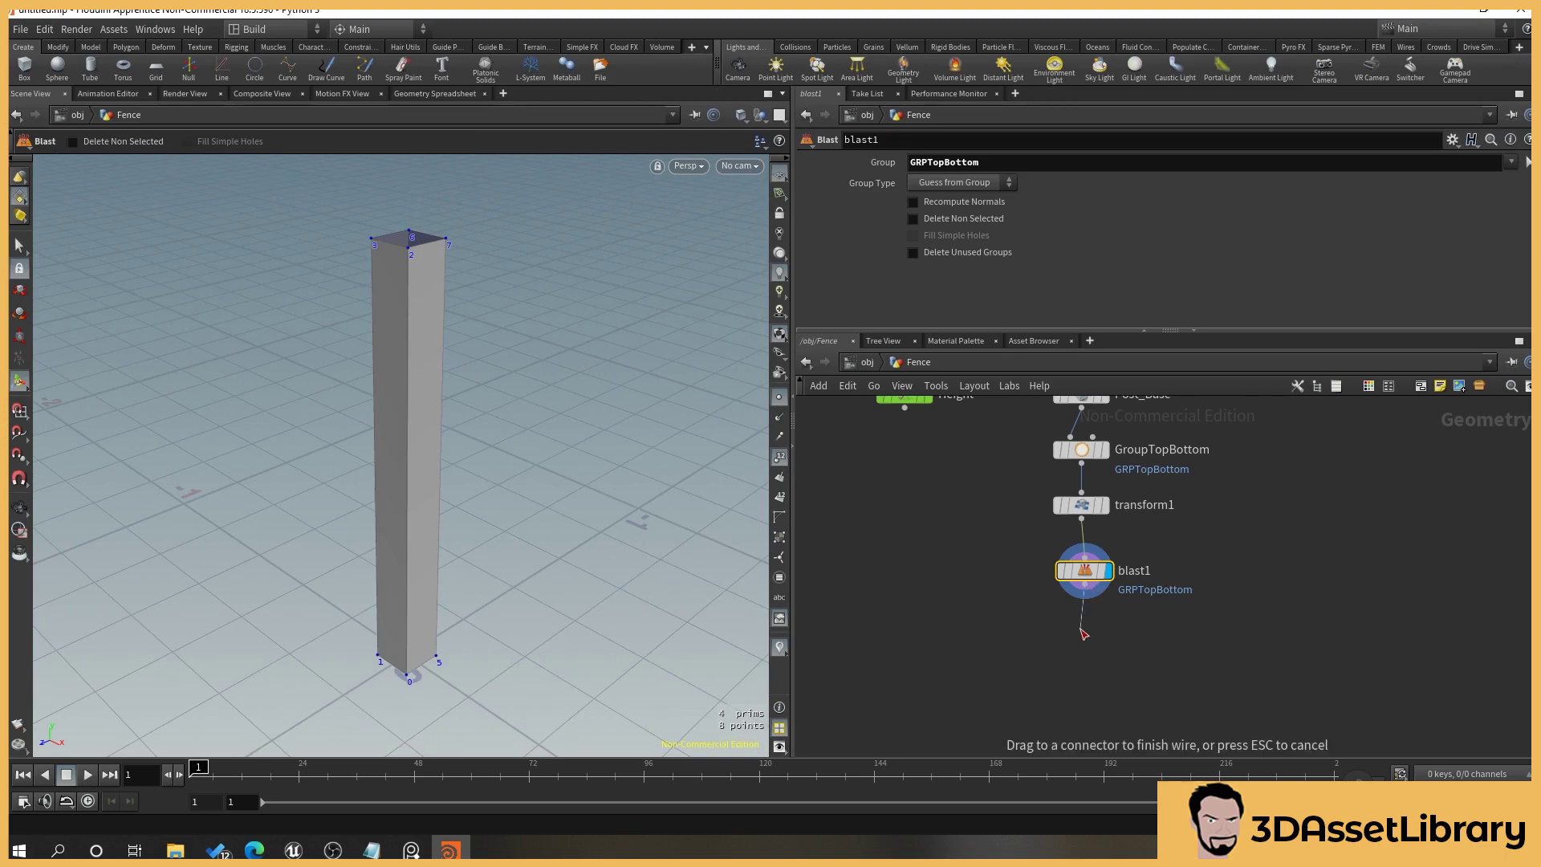
pyautogui.click(1080, 628)
pyautogui.write('beve')
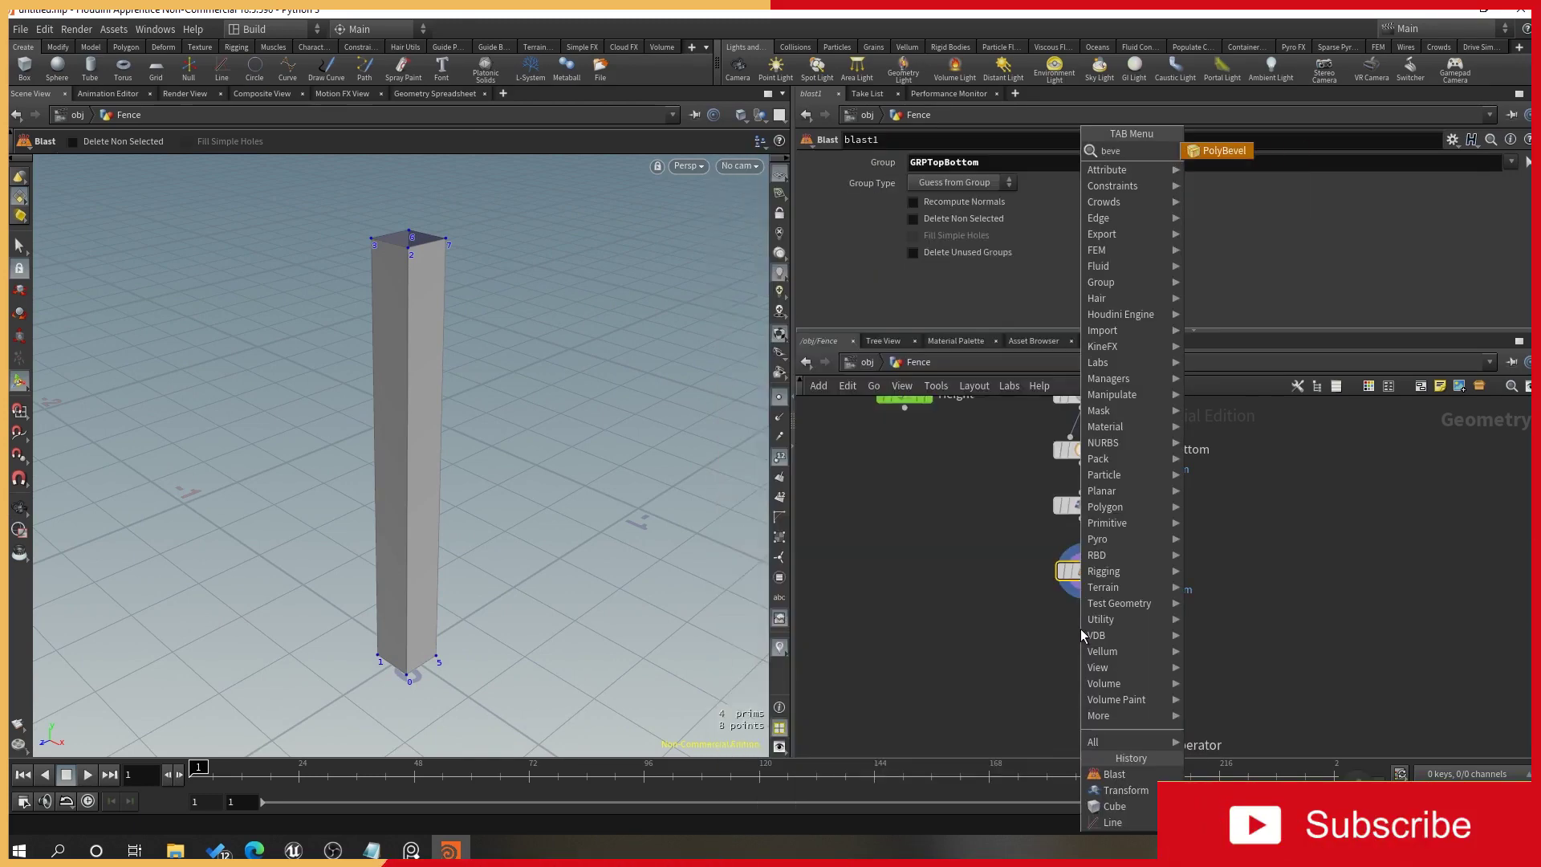
pyautogui.click(1239, 157)
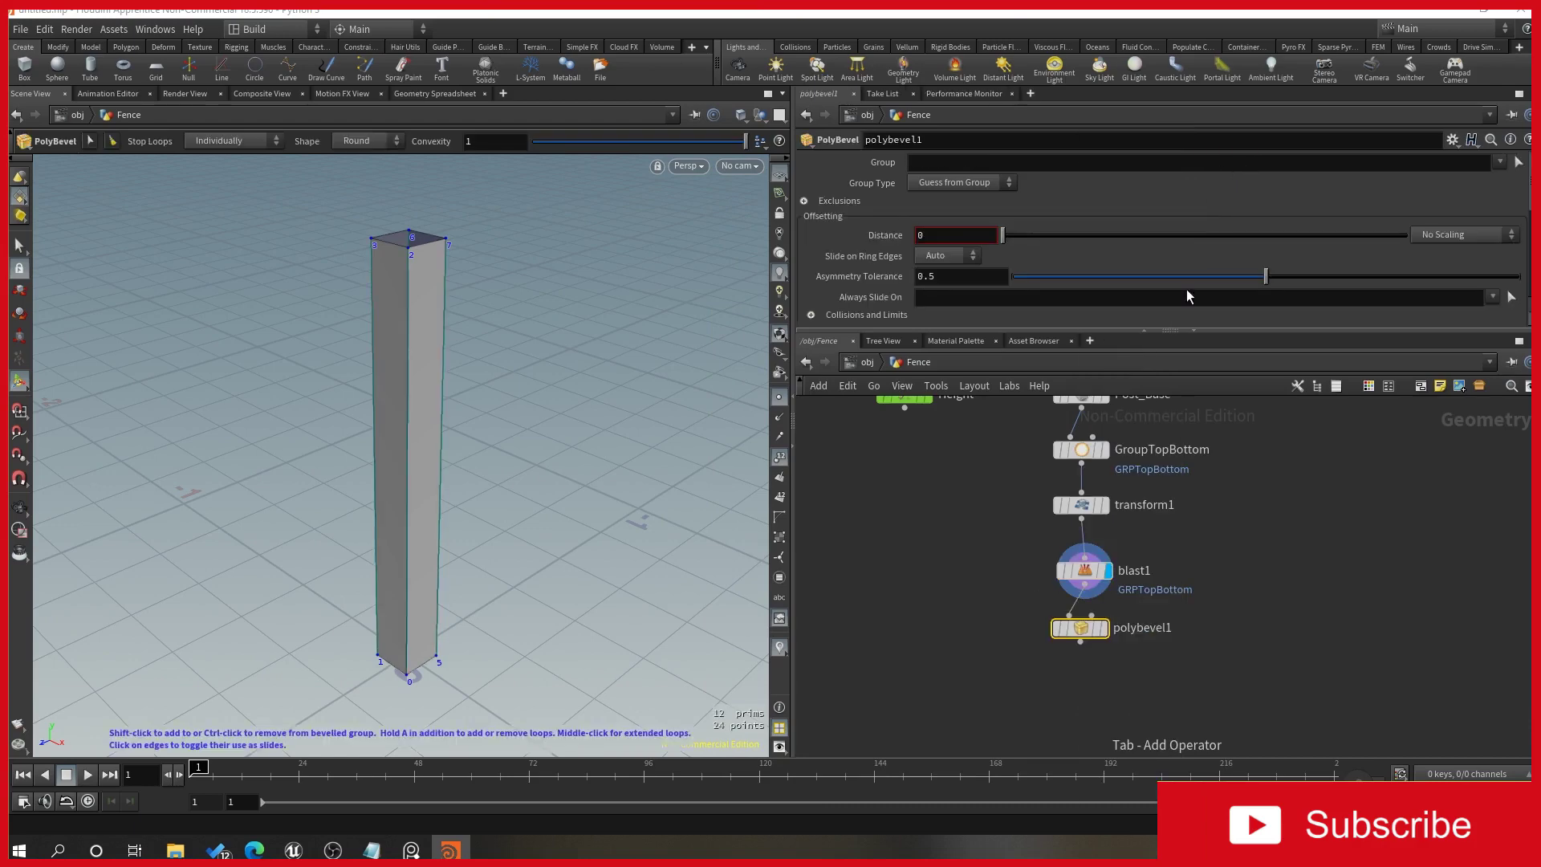
pyautogui.click(1139, 571)
pyautogui.moveTo(1168, 571); pyautogui.dragTo(998, 696)
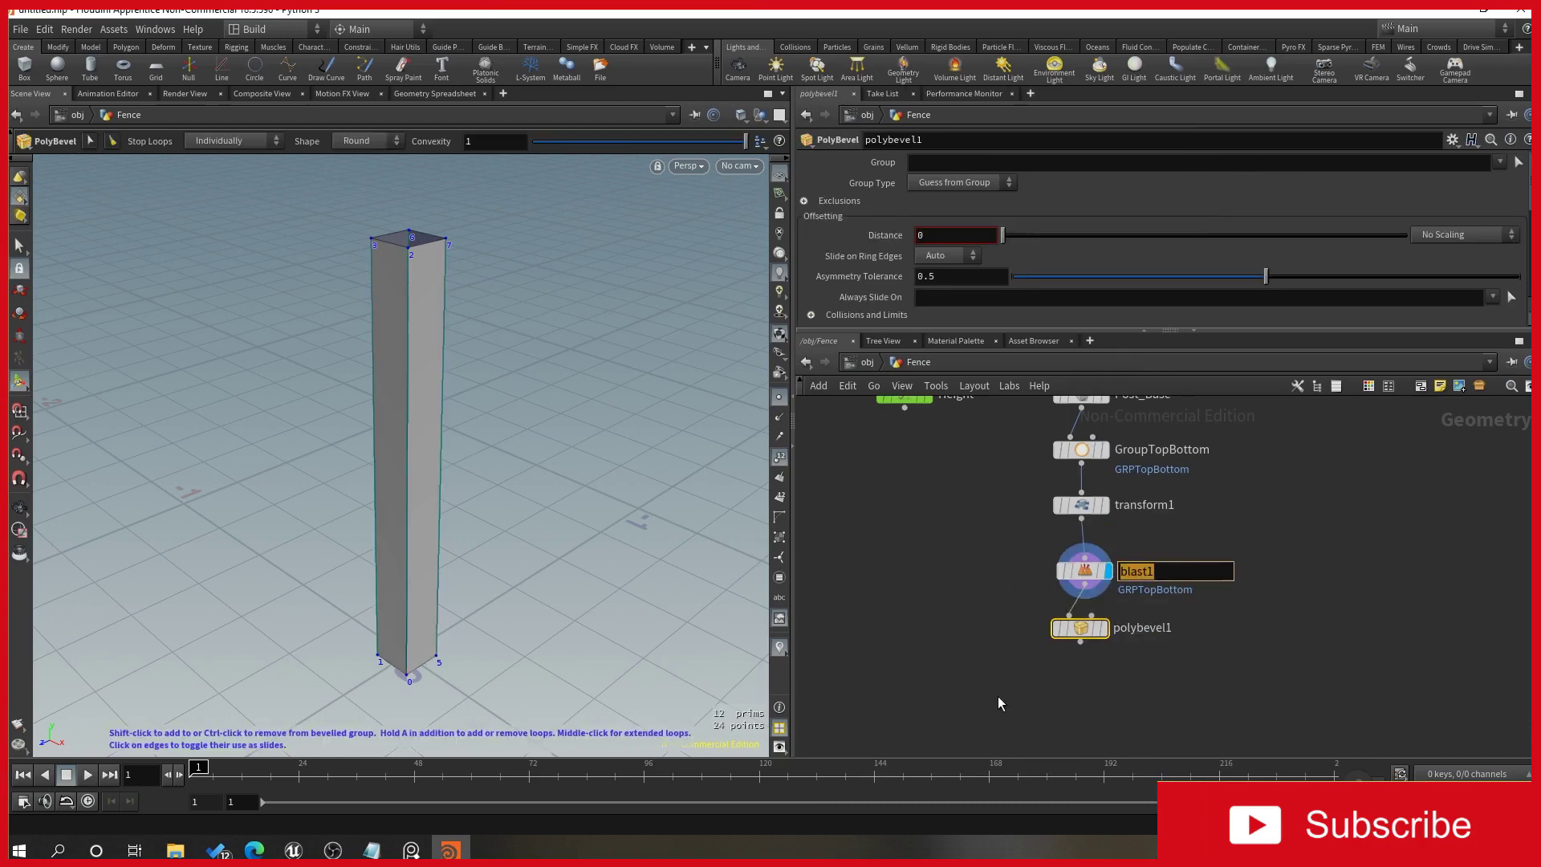
pyautogui.click(1278, 650)
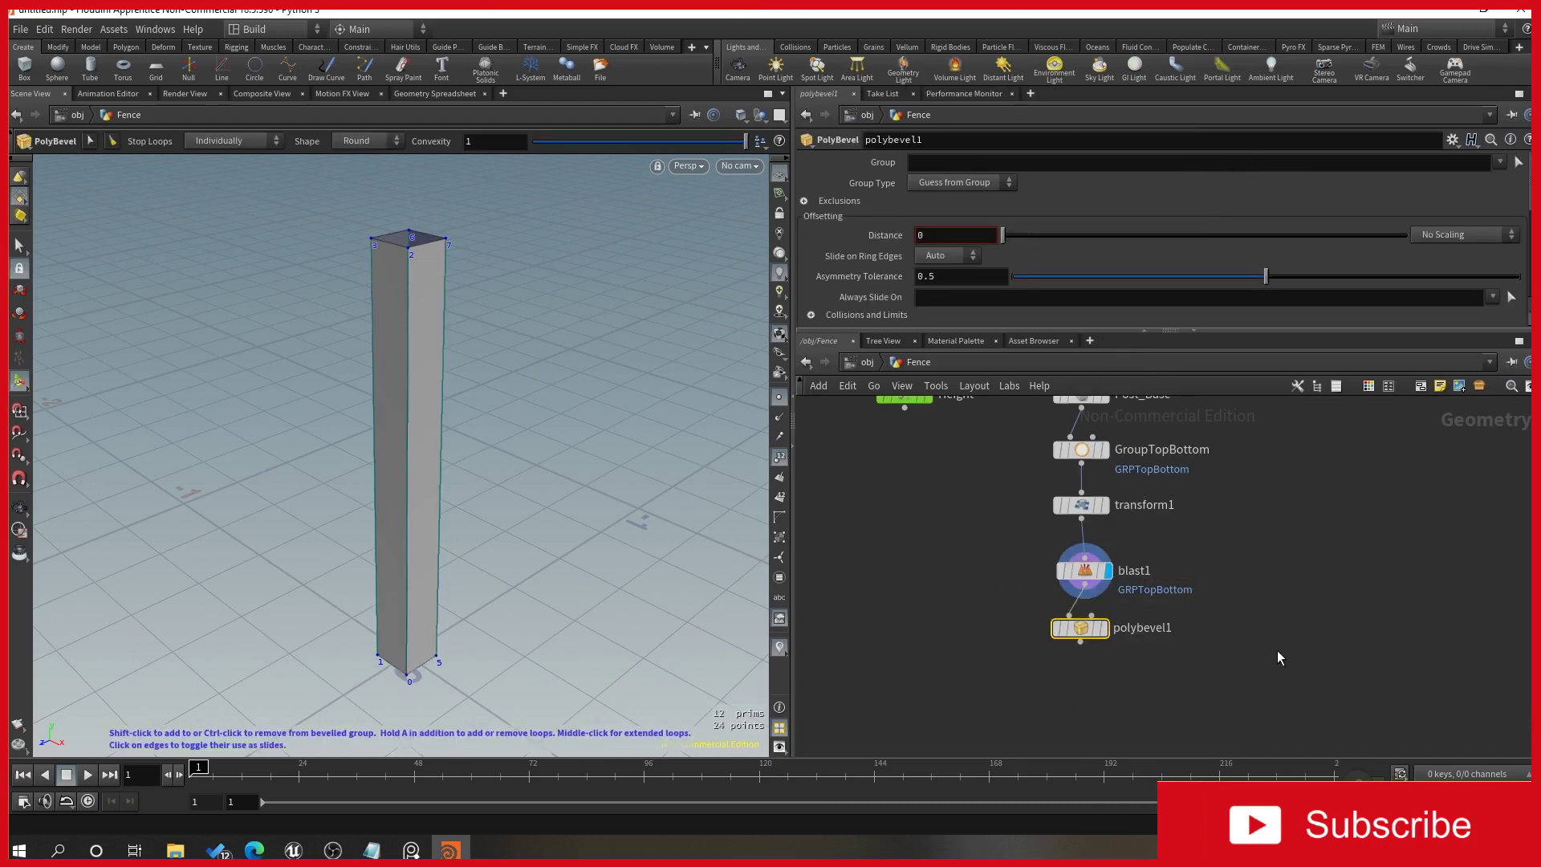
# Display the PolyBevel node's result and set its bevel distance to 0.016.
pyautogui.click(1103, 628)
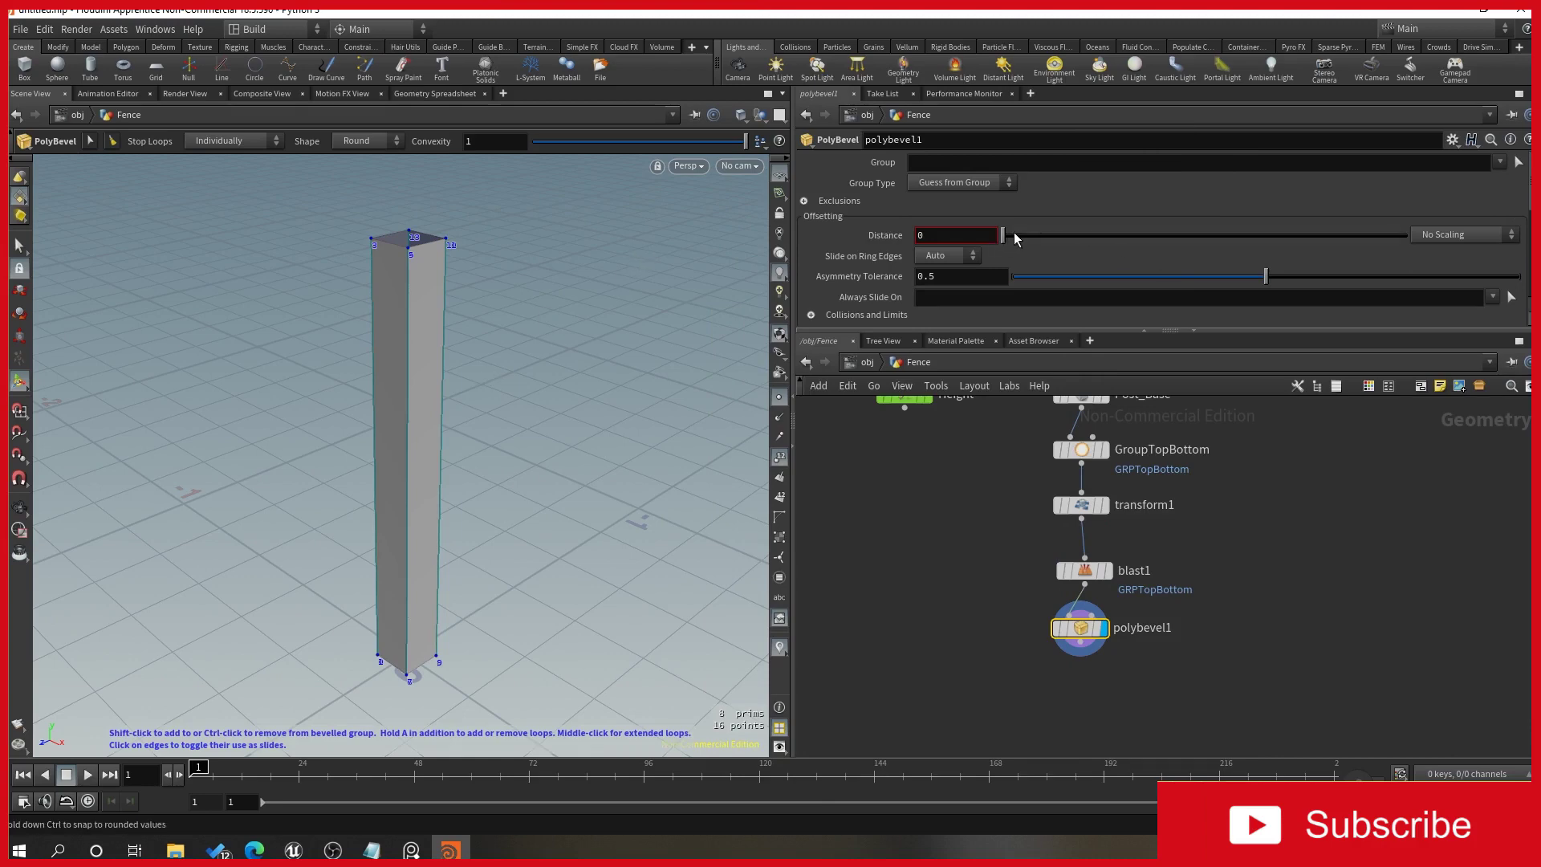
pyautogui.moveTo(1002, 233); pyautogui.dragTo(1009, 228)
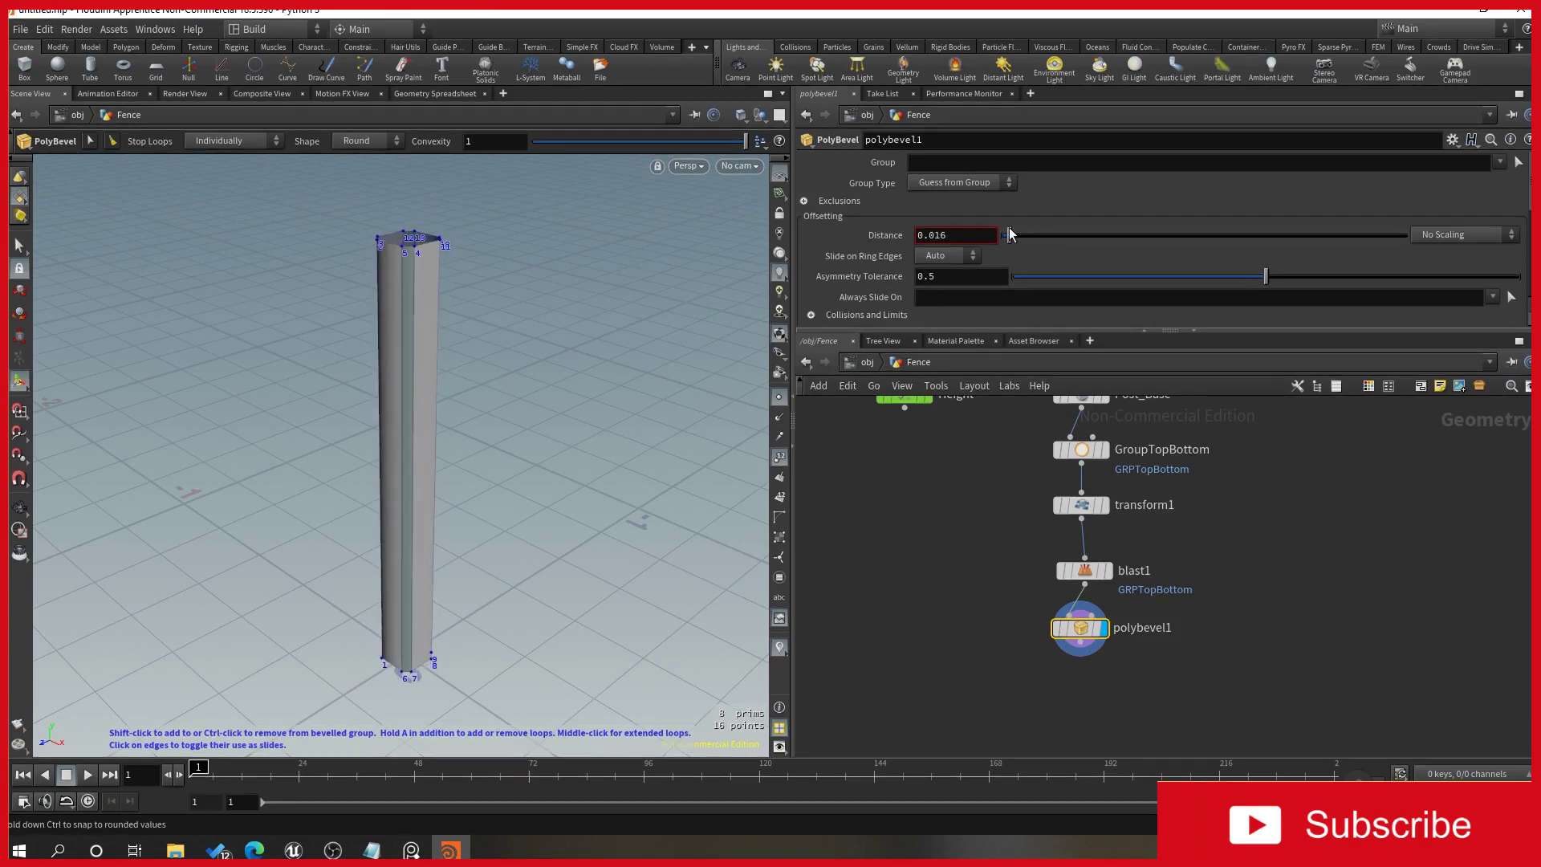
# Try the Solid fillet shape with 2 divisions on the post's bevelled edges.
pyautogui.keyDown('alt'); pyautogui.scroll(4, 489, 261); pyautogui.keyUp('alt')
pyautogui.keyDown('alt'); pyautogui.moveTo(489, 262); pyautogui.dragTo(516, 345); pyautogui.keyUp('alt')
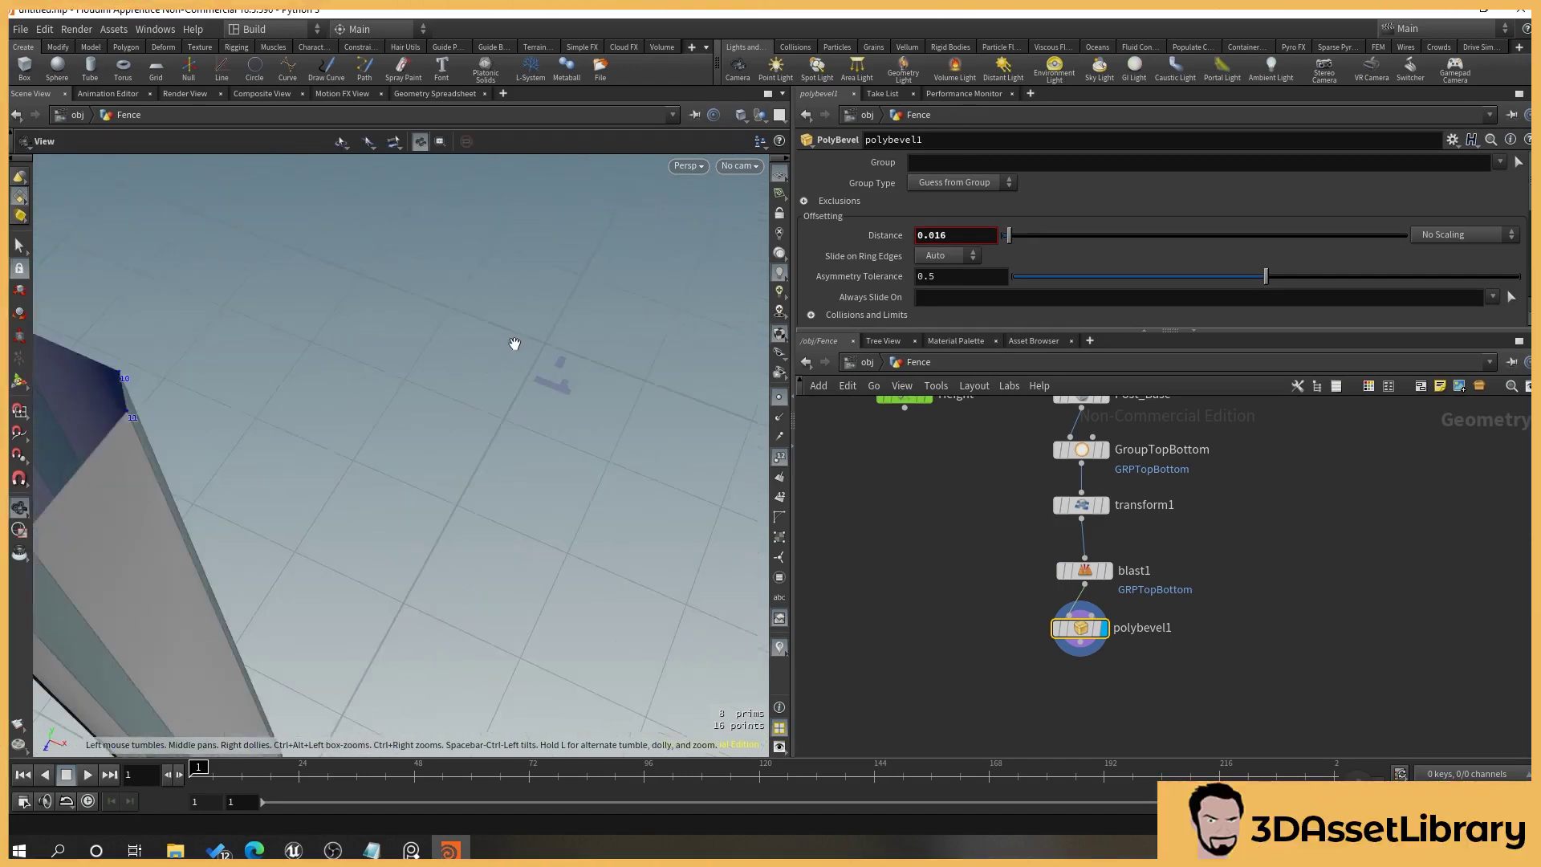
pyautogui.keyDown('alt'); pyautogui.moveTo(516, 344); pyautogui.dragTo(624, 290, button='middle'); pyautogui.keyUp('alt')
pyautogui.scroll(-8, 625, 290)
pyautogui.press('Return')
pyautogui.scroll(-3, 1048, 289)
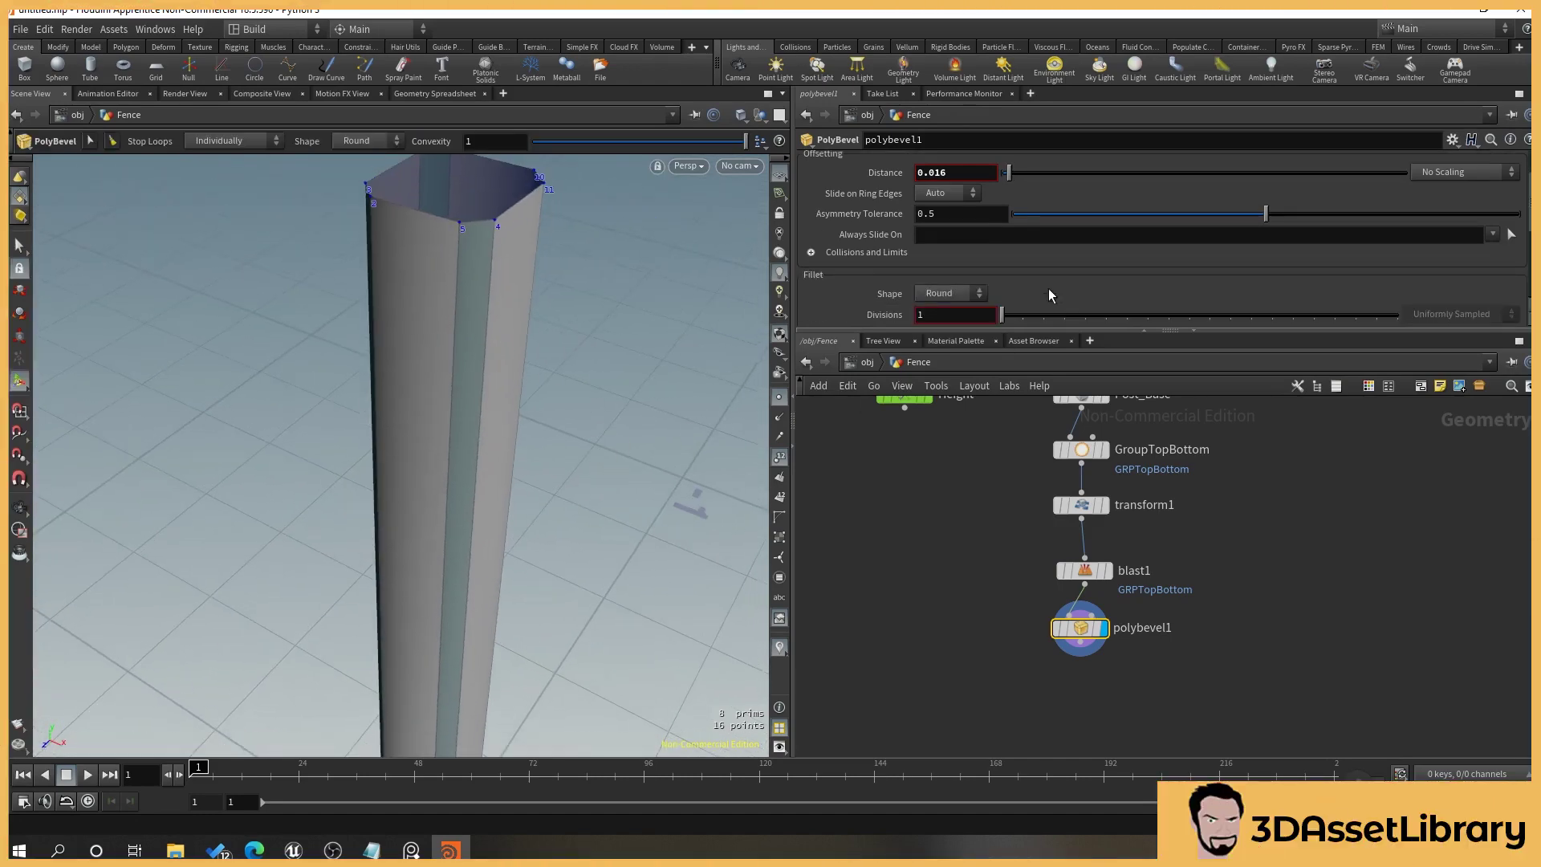
pyautogui.click(961, 232)
pyautogui.click(946, 265)
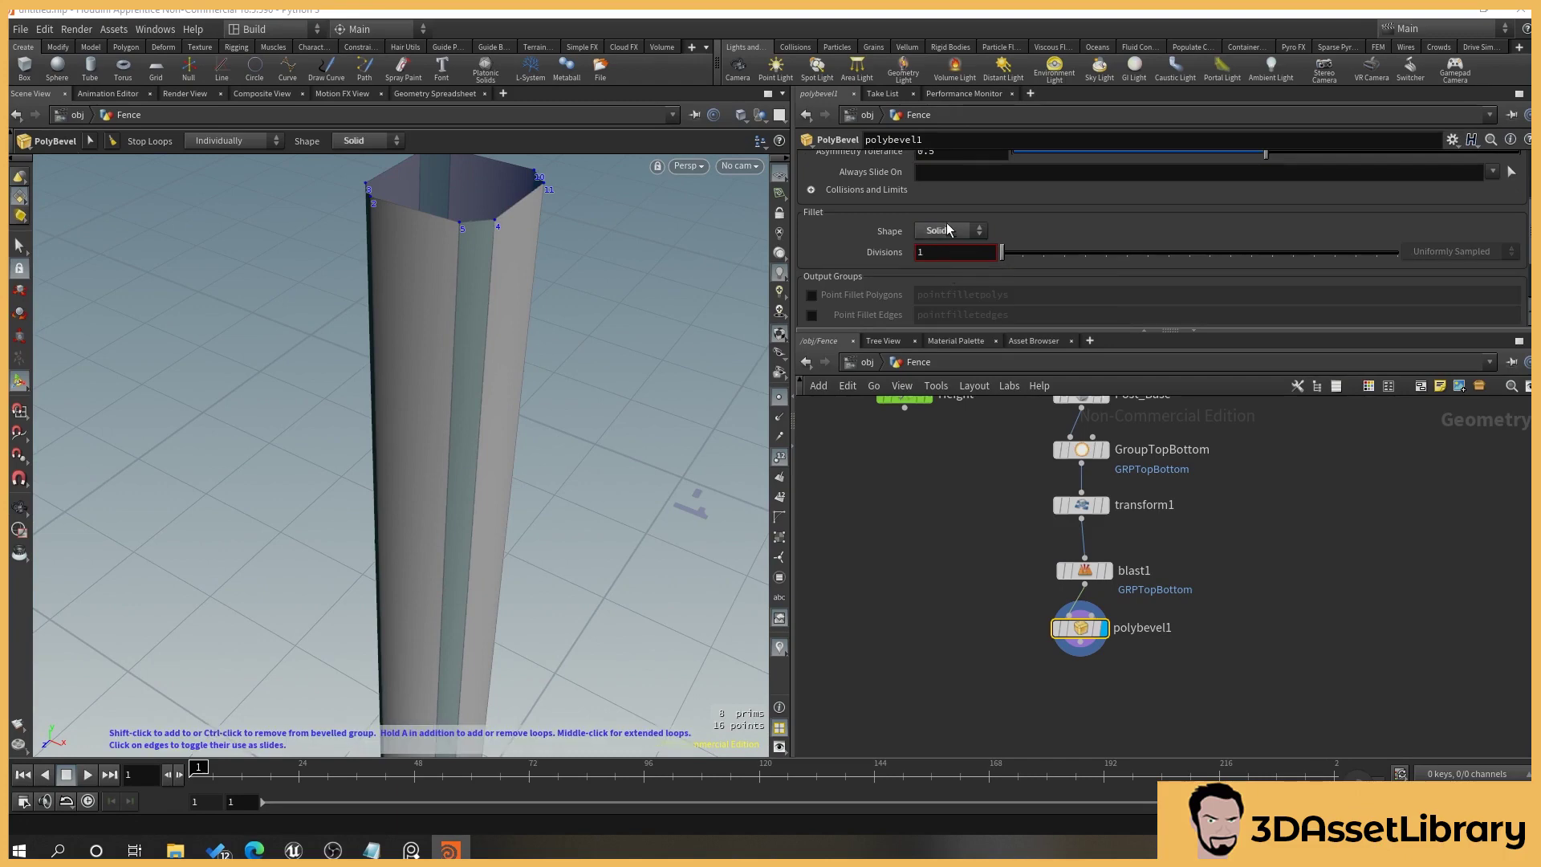
pyautogui.moveTo(1002, 255); pyautogui.dragTo(1016, 258)
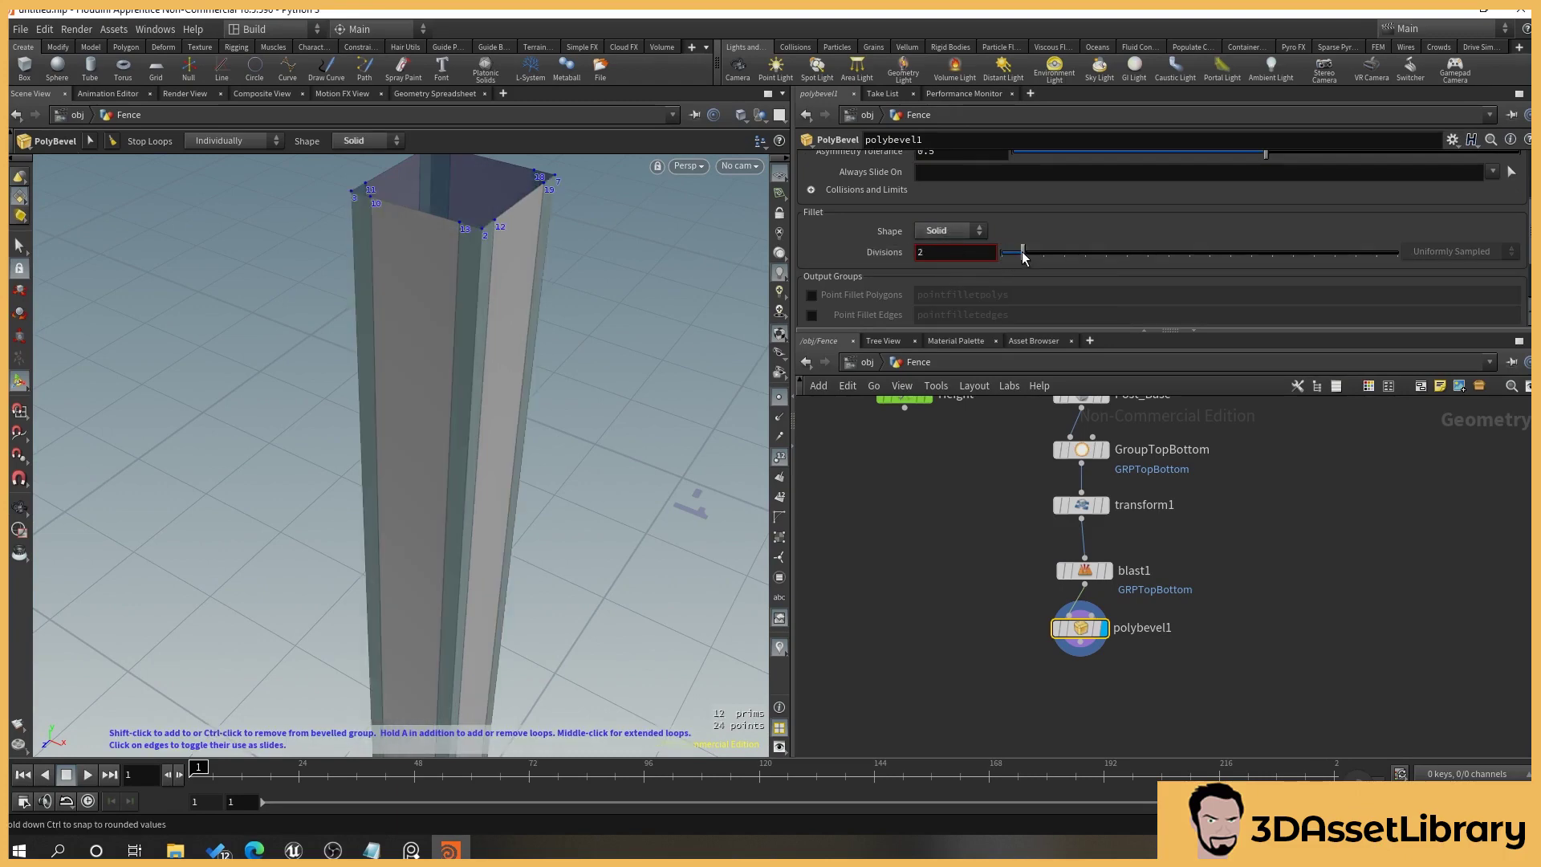
# Try the Crease and Chamfer fillet shapes on the PolyBevel node.
pyautogui.click(965, 233)
pyautogui.click(944, 276)
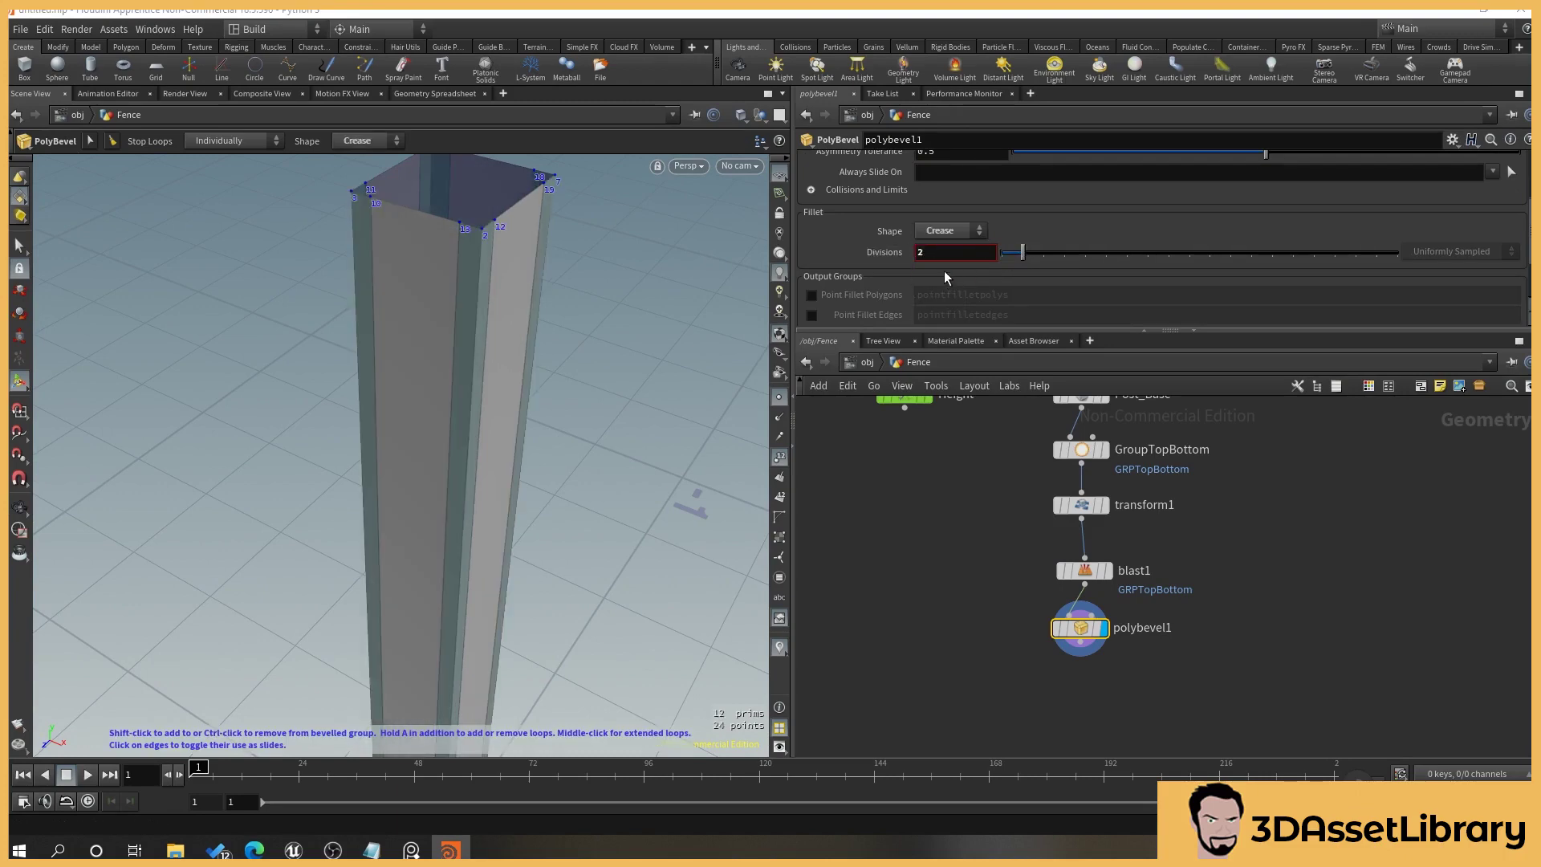
pyautogui.click(954, 230)
pyautogui.click(950, 295)
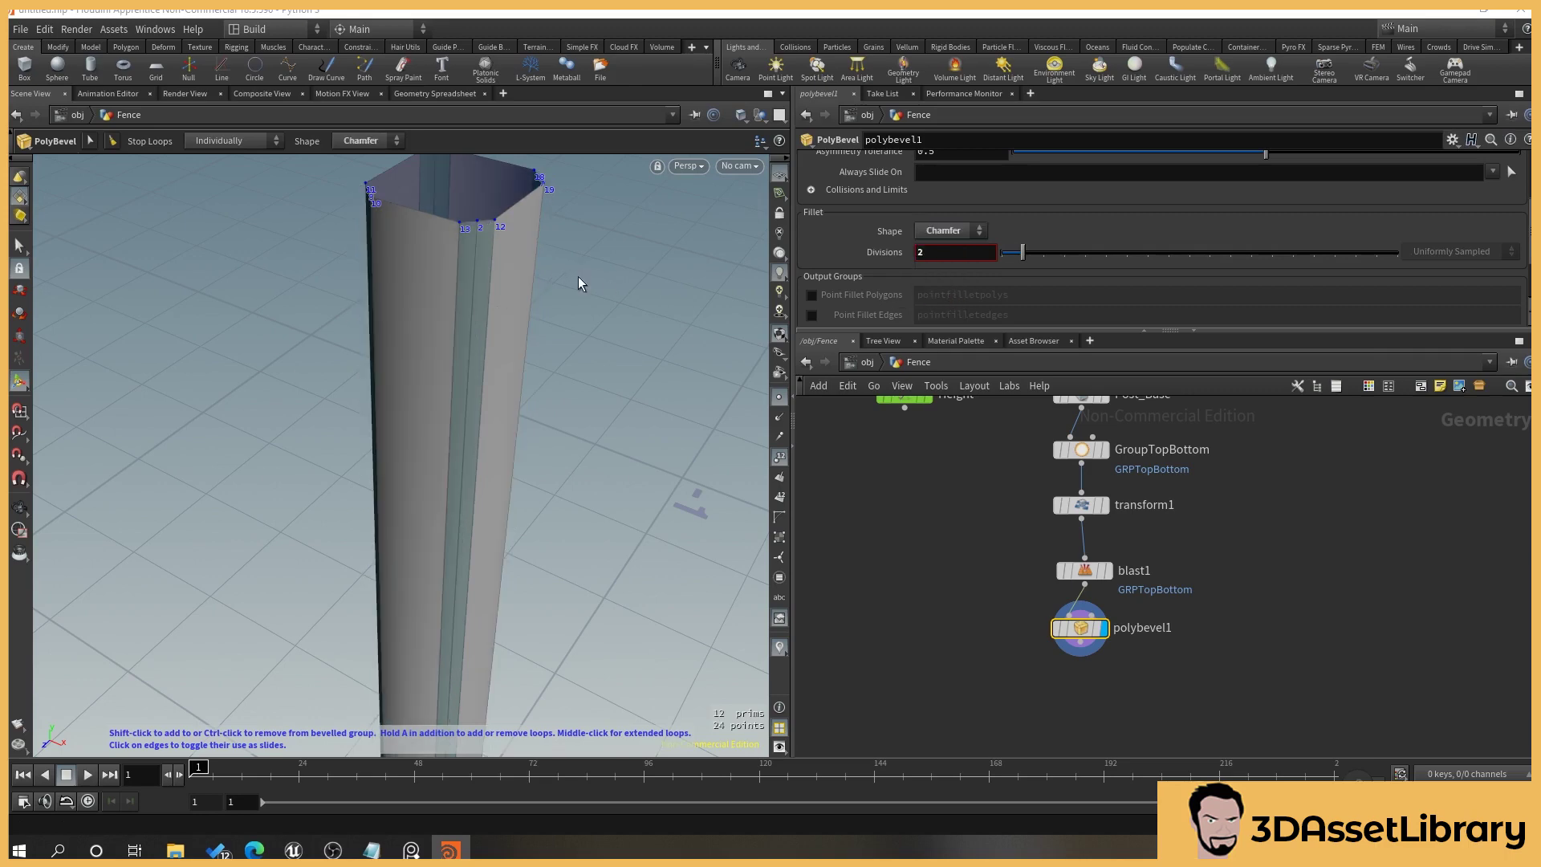
# Set the bevel's divisions back to 1 and its fillet shape back to Round.
pyautogui.keyDown('alt'); pyautogui.moveTo(578, 276); pyautogui.dragTo(628, 338); pyautogui.keyUp('alt')
pyautogui.moveTo(1022, 252); pyautogui.dragTo(993, 257)
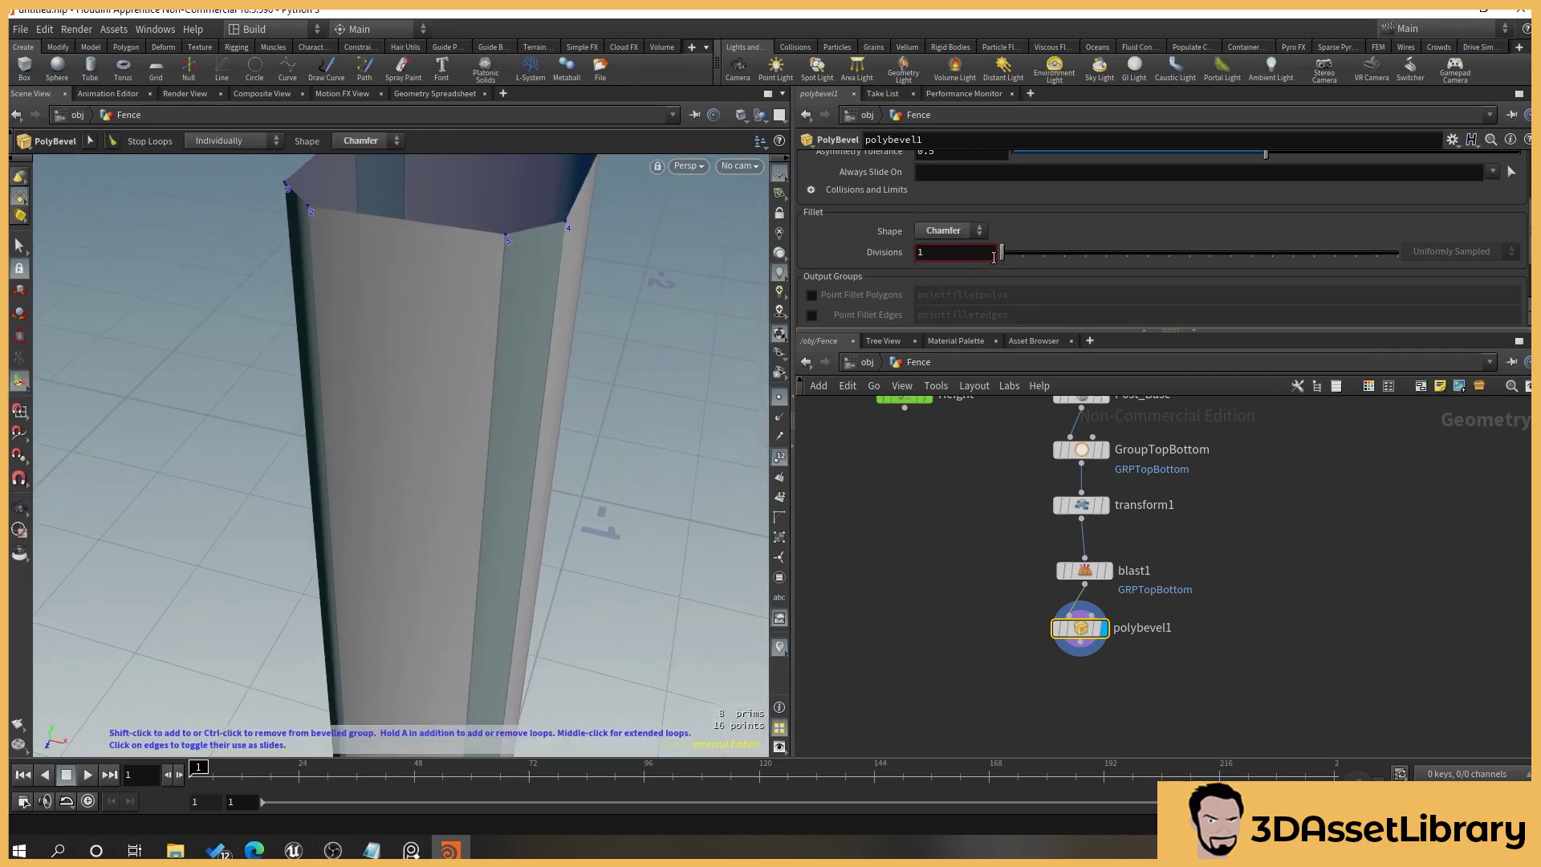
pyautogui.click(972, 234)
pyautogui.click(943, 316)
# Set the PolyBevel distance to 0.005 for a thin bevel along the post's vertical edges.
pyautogui.scroll(3, 1013, 231)
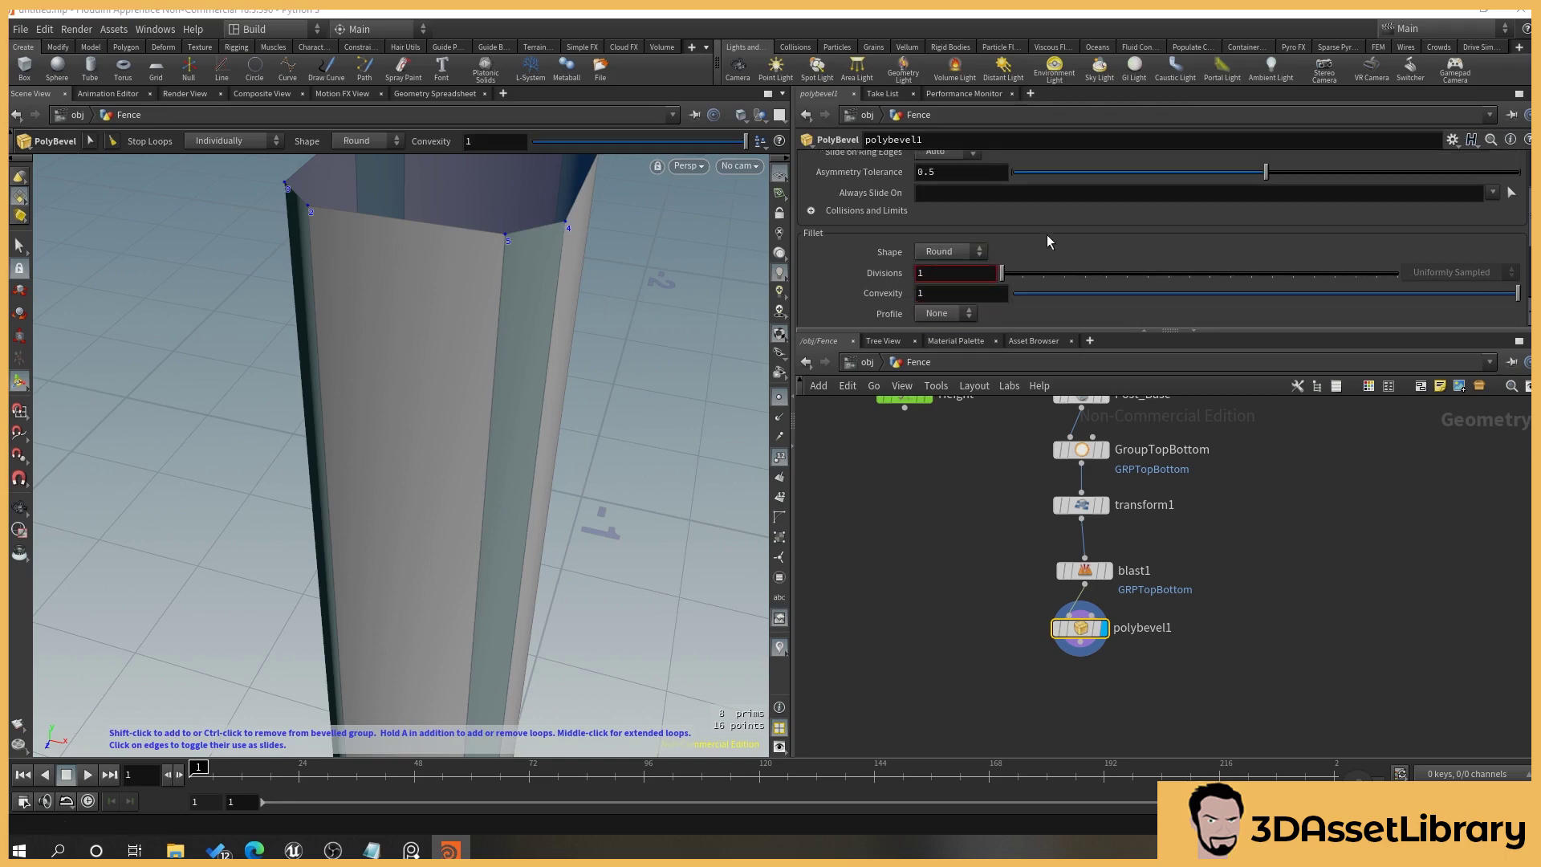
pyautogui.click(978, 213)
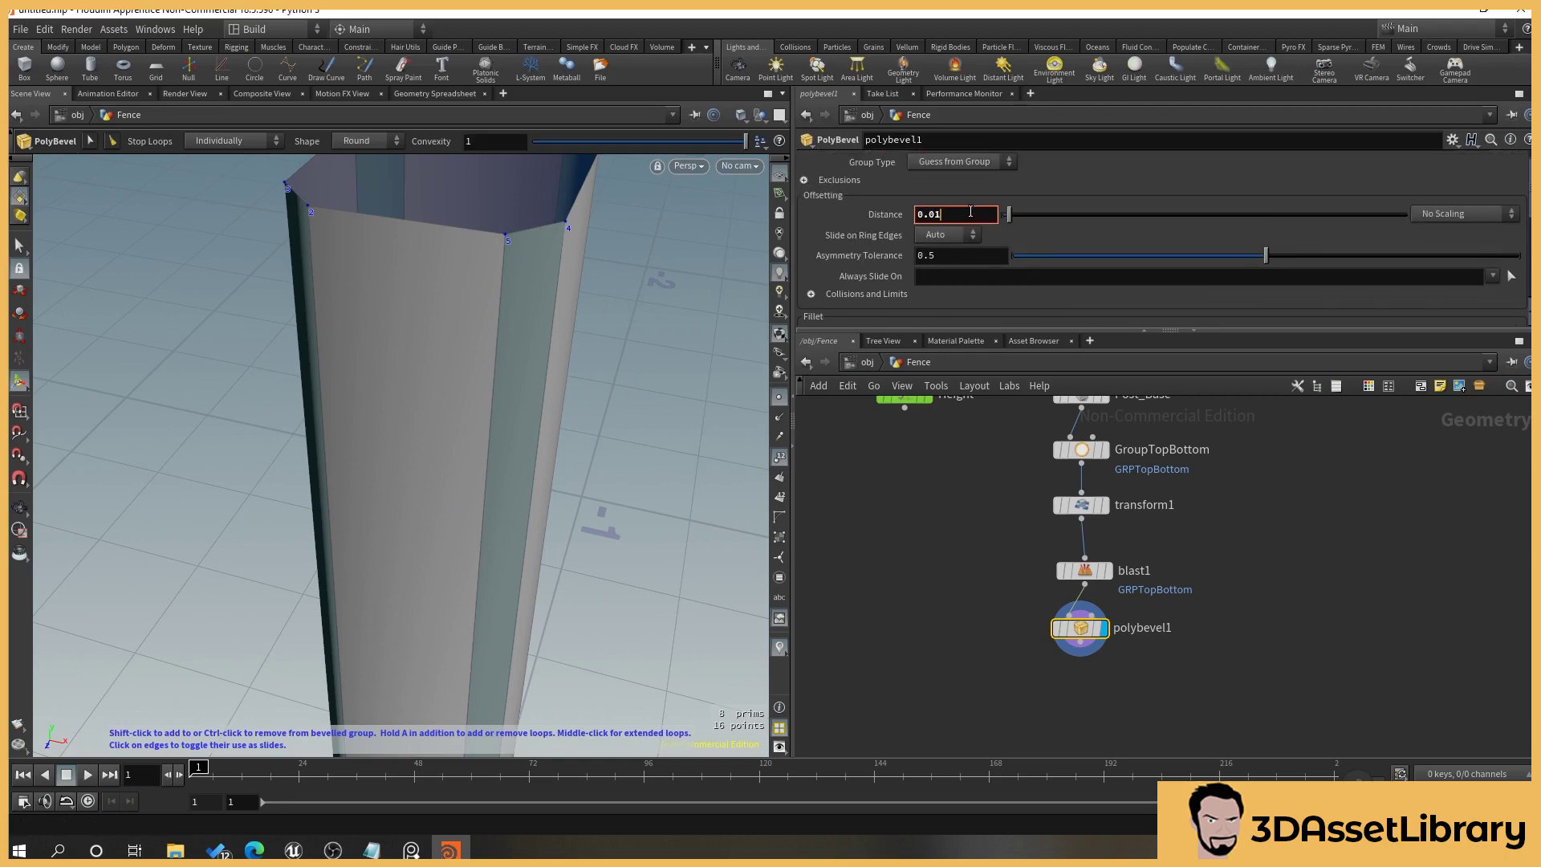
pyautogui.press('Return')
pyautogui.write('05')
pyautogui.press('Return')
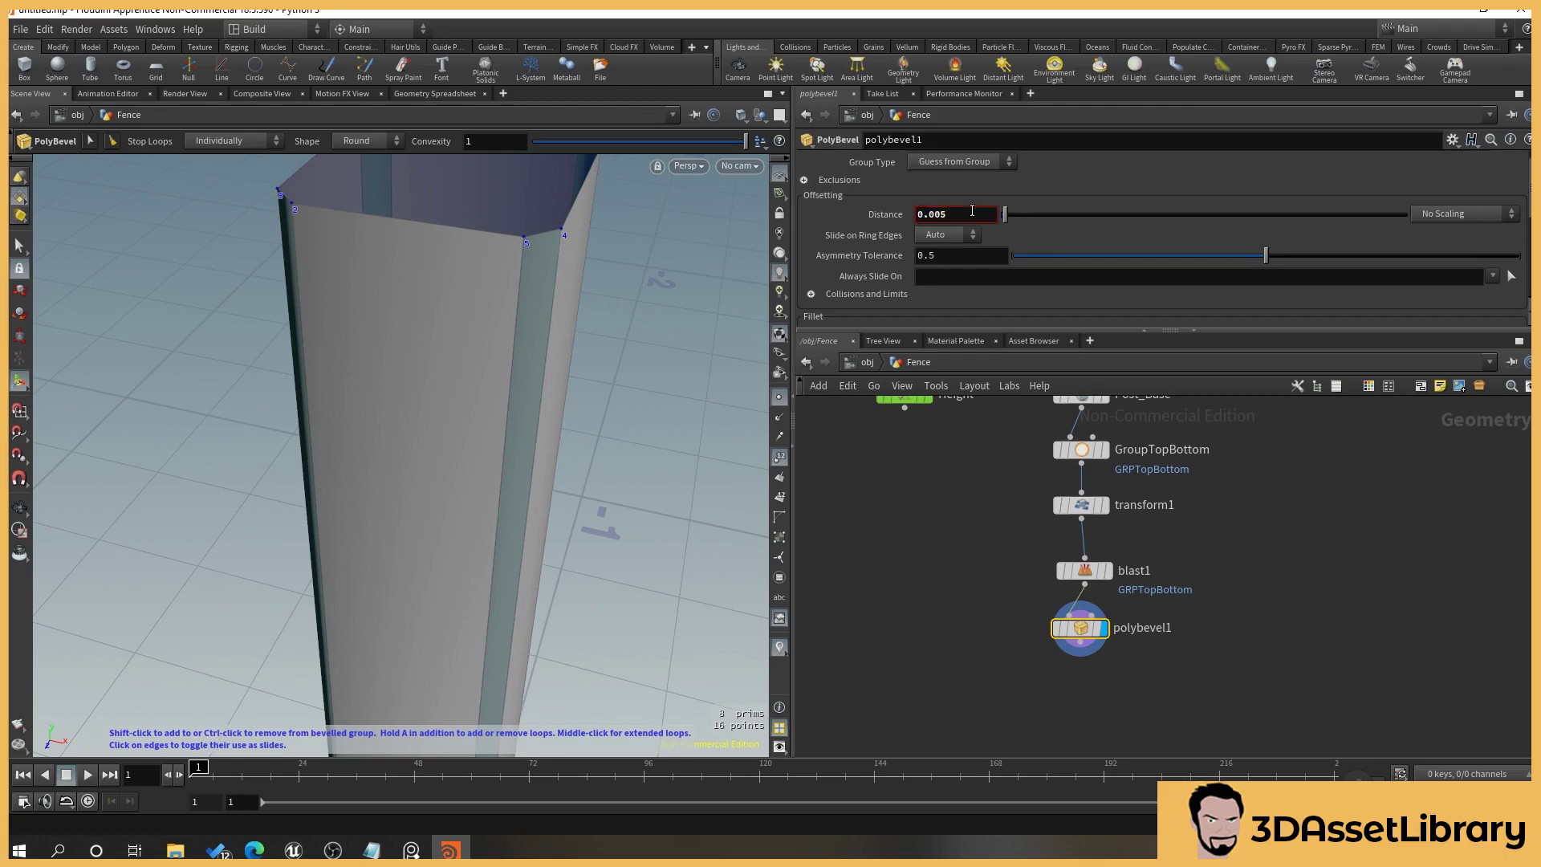
pyautogui.scroll(-8, 654, 340)
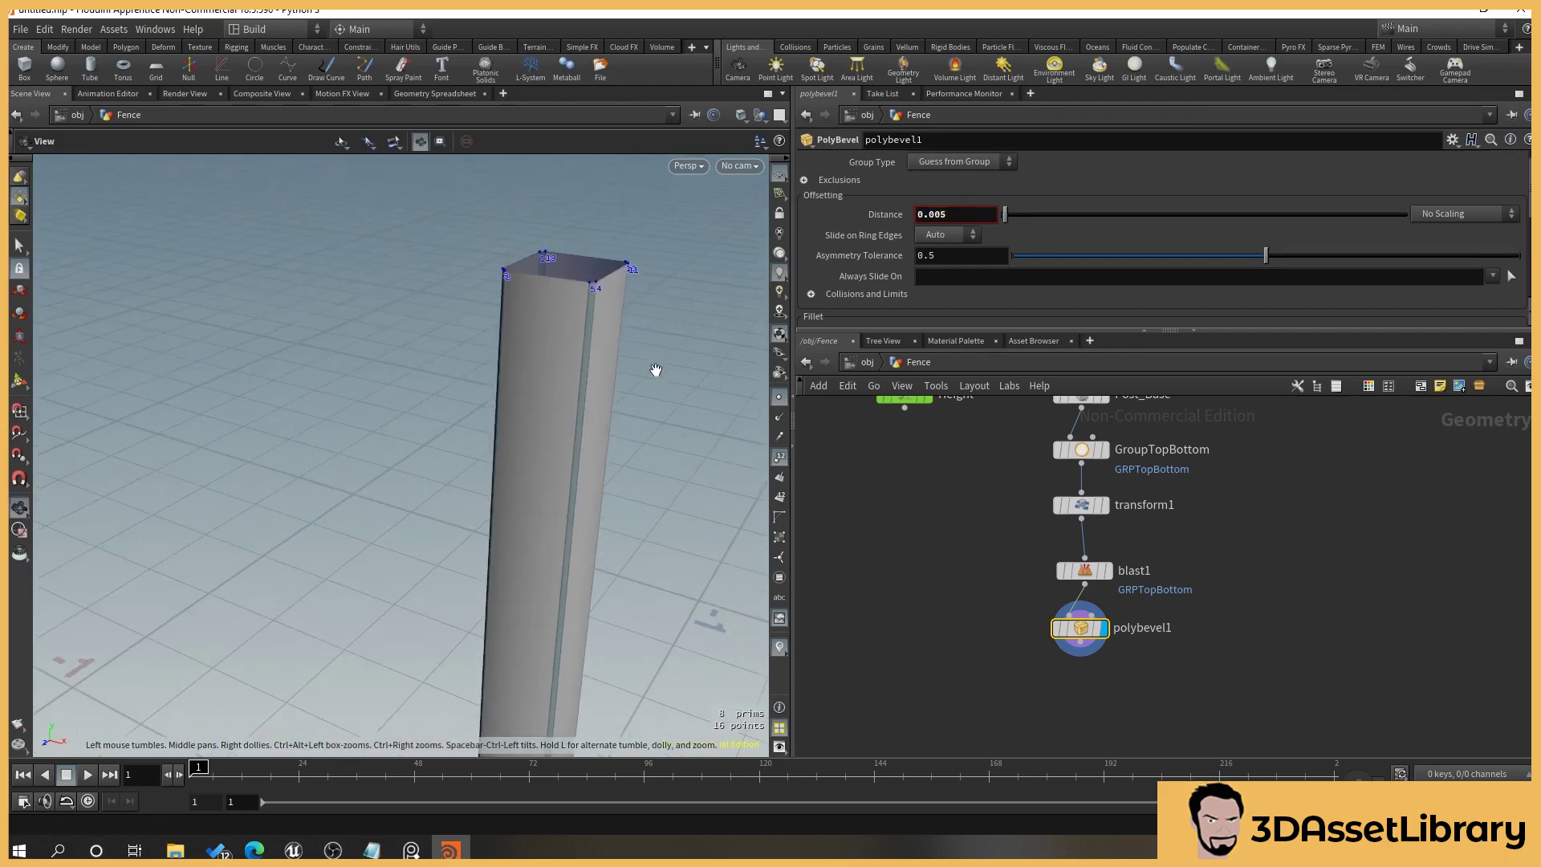
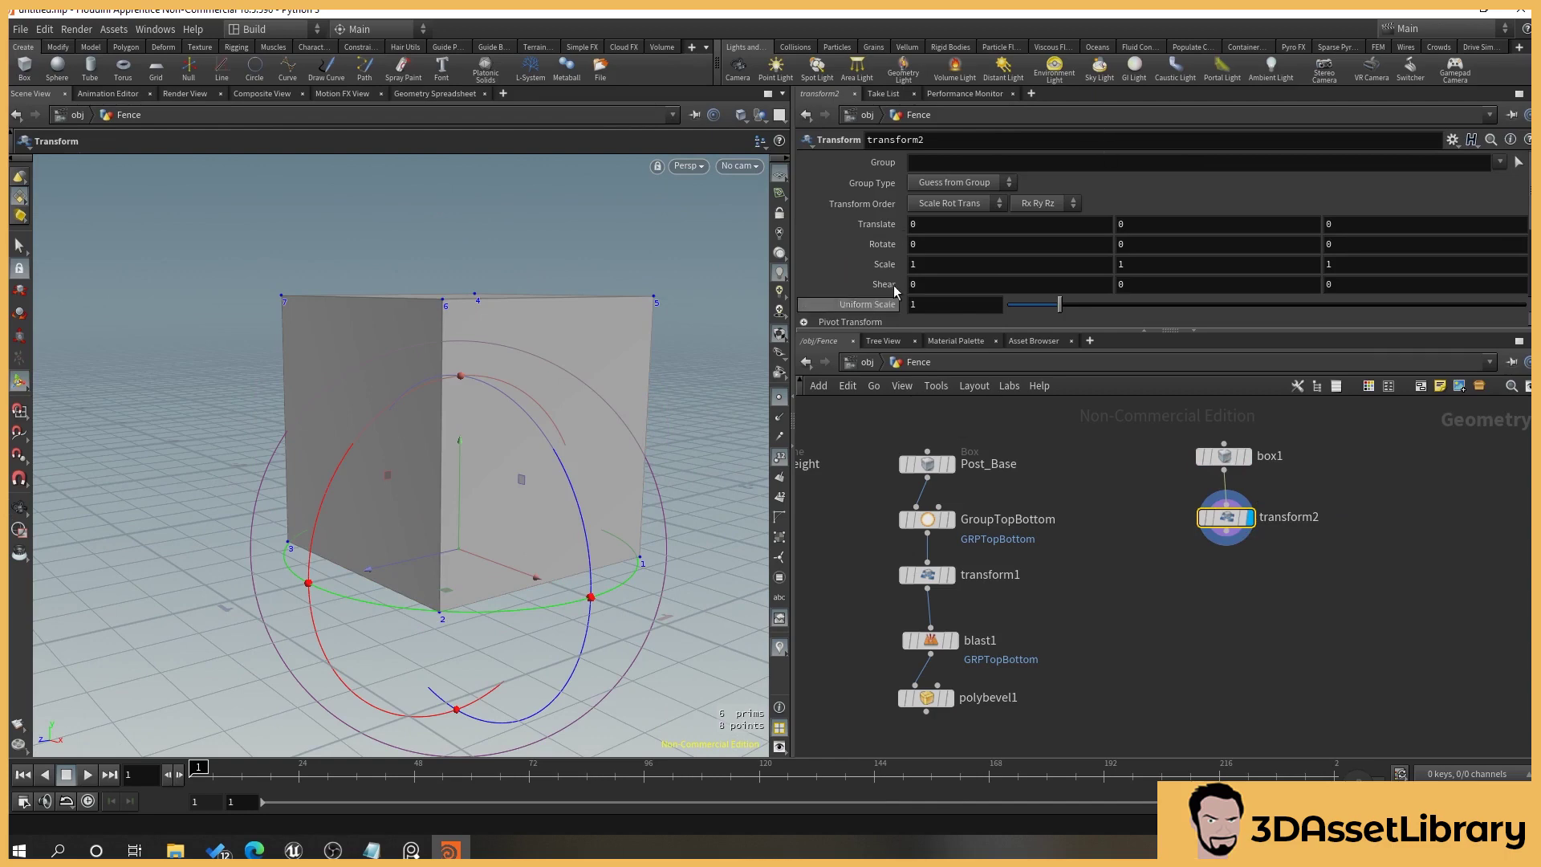
# Set the uniform scale of the new box's transform2 node to 0.18.
pyautogui.moveTo(945, 306); pyautogui.dragTo(835, 309)
pyautogui.write('.')
pyautogui.press('BackSpace')
pyautogui.write('1')
pyautogui.write('.')
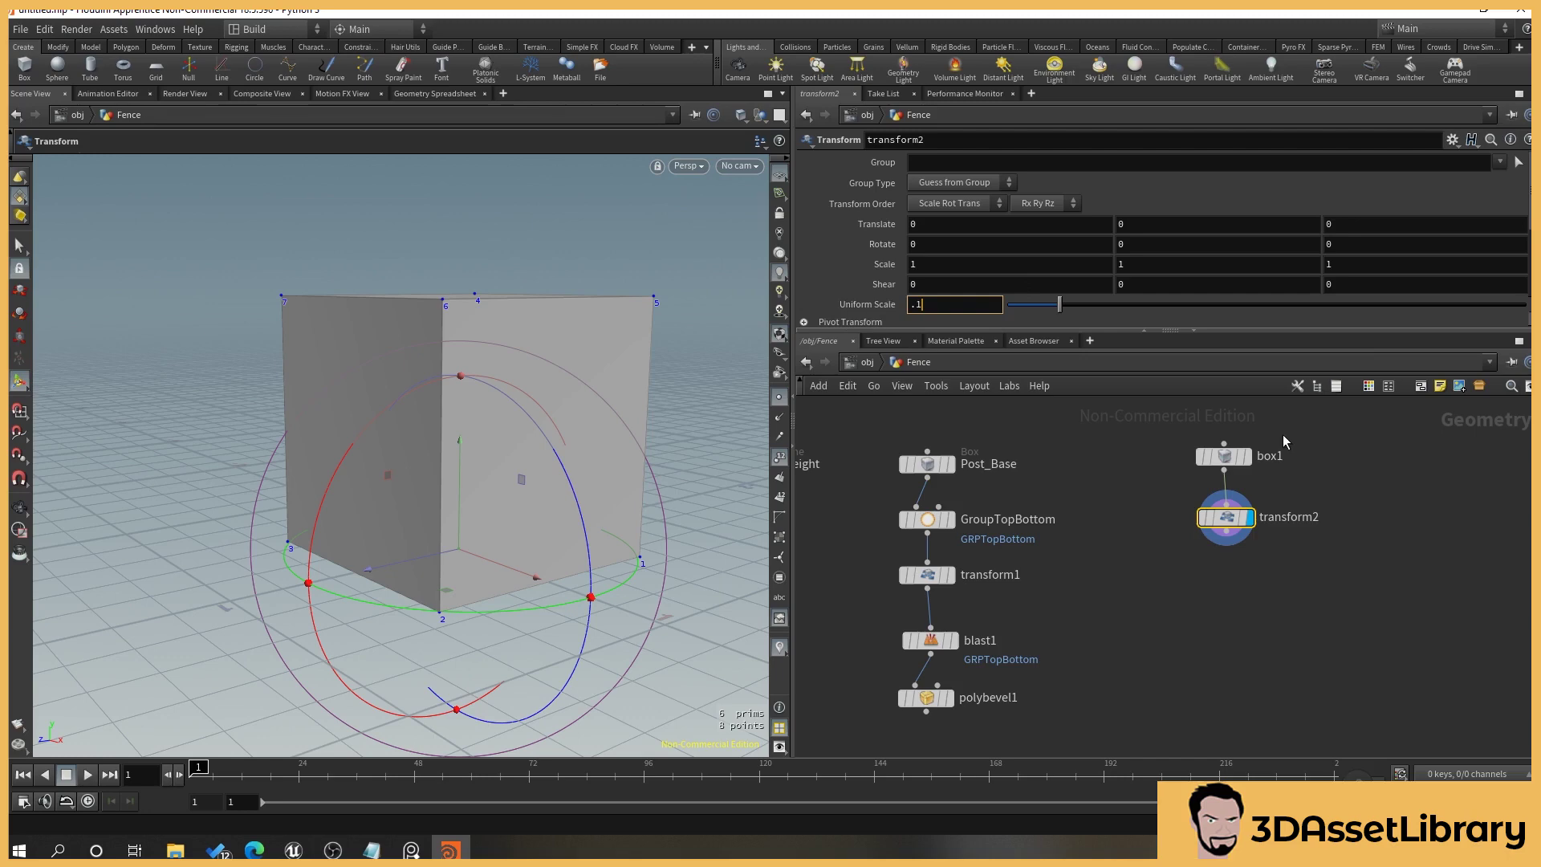
pyautogui.press('Return')
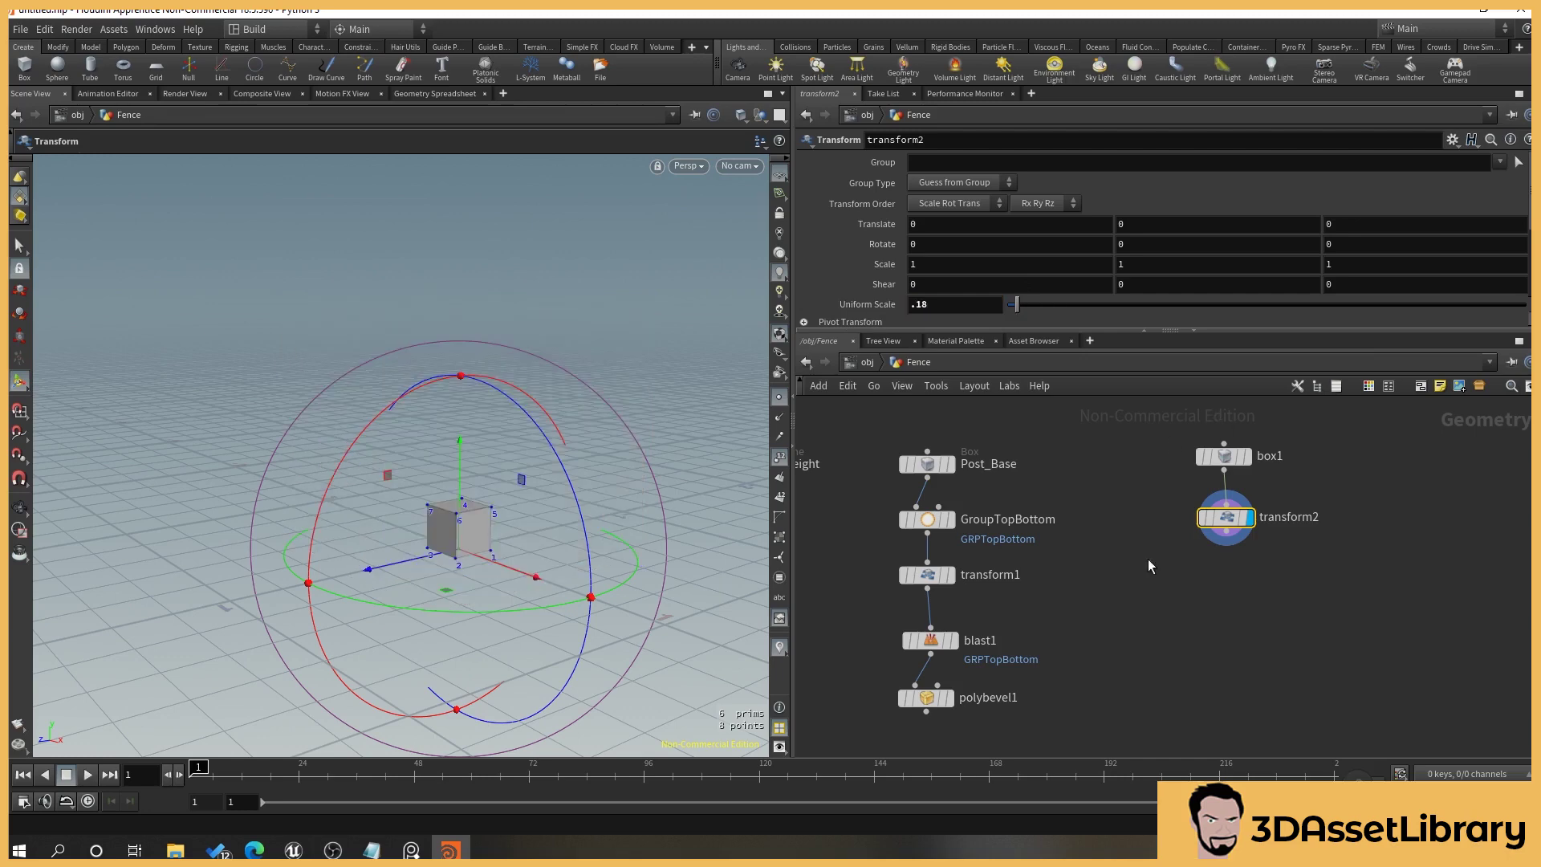
# Add a Merge node, feed it the outputs of polybevel1 and transform2, and display the merged geometry.
pyautogui.moveTo(1211, 696); pyautogui.dragTo(1221, 500, button='middle')
pyautogui.press('Tab')
pyautogui.write('mer')
pyautogui.press('Return')
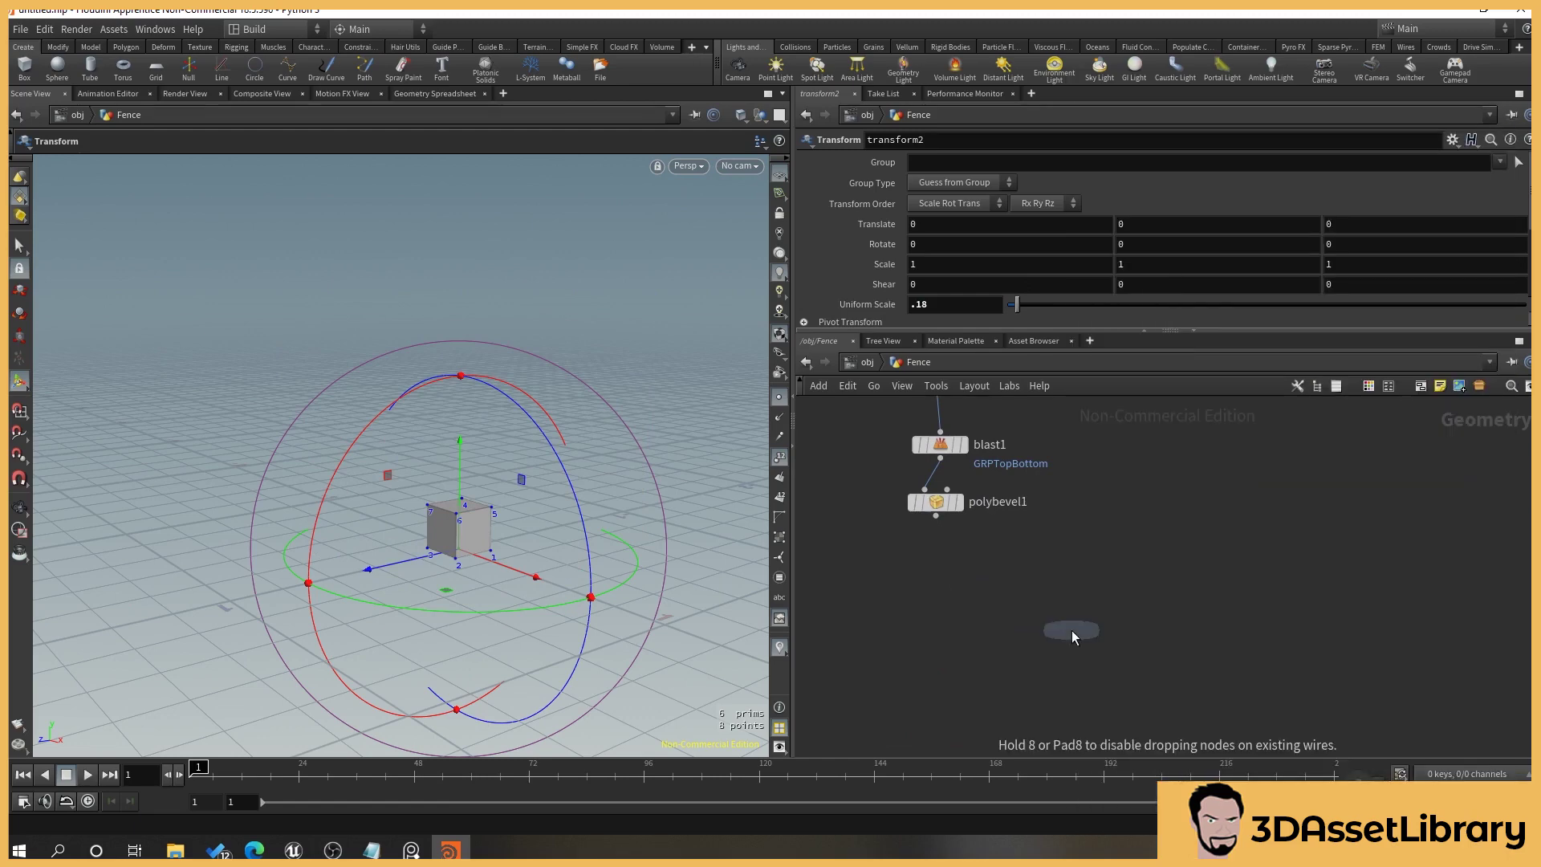
pyautogui.click(1071, 629)
pyautogui.moveTo(966, 558); pyautogui.dragTo(1072, 616)
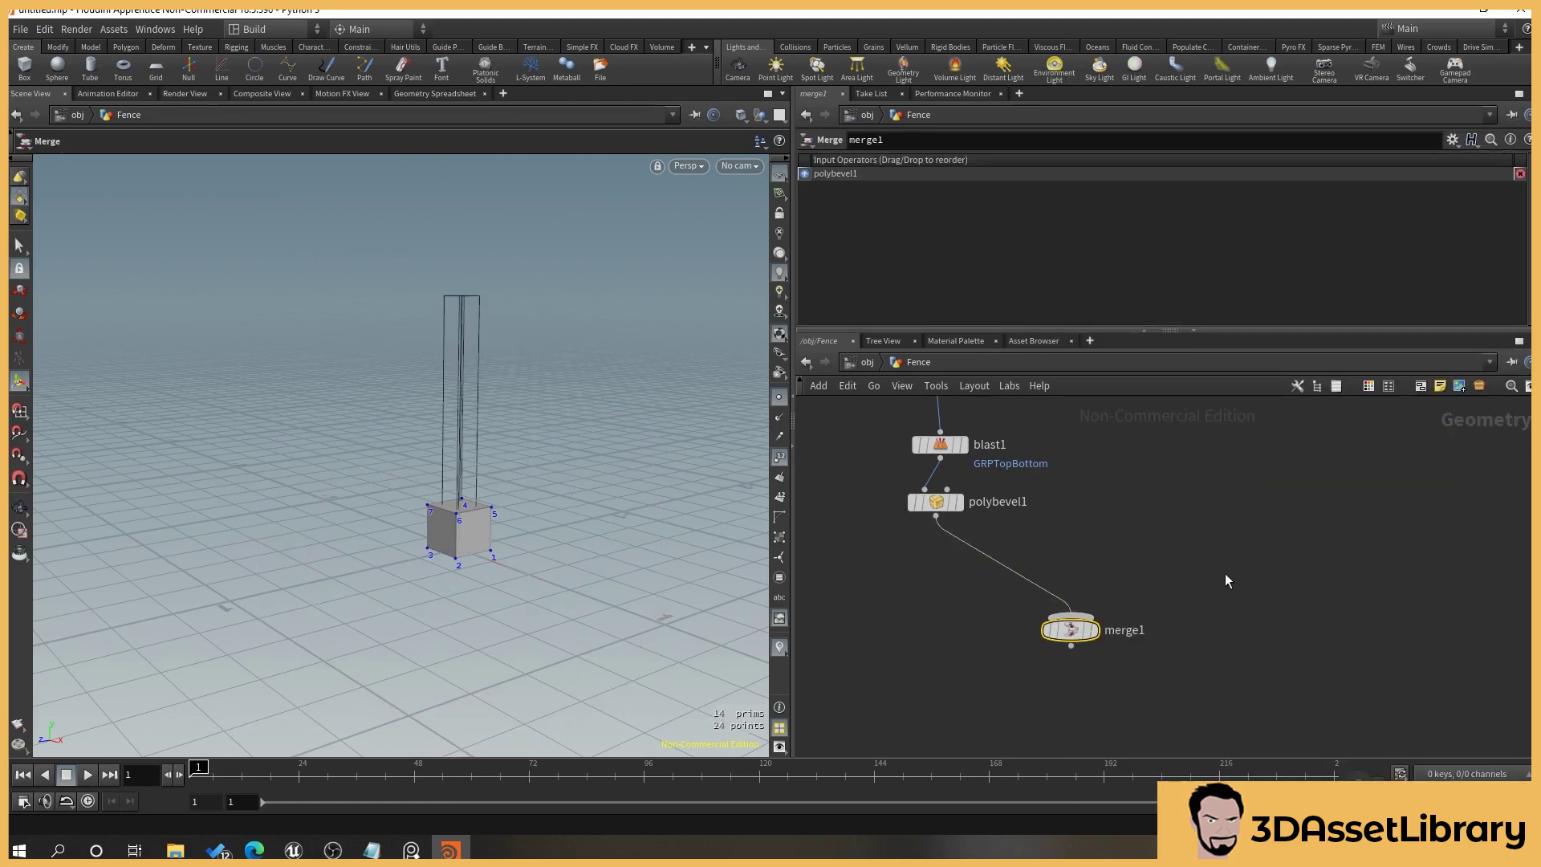
pyautogui.scroll(-2, 1223, 576)
pyautogui.moveTo(1217, 465); pyautogui.dragTo(1196, 520, button='middle')
pyautogui.moveTo(1213, 466); pyautogui.dragTo(1117, 660)
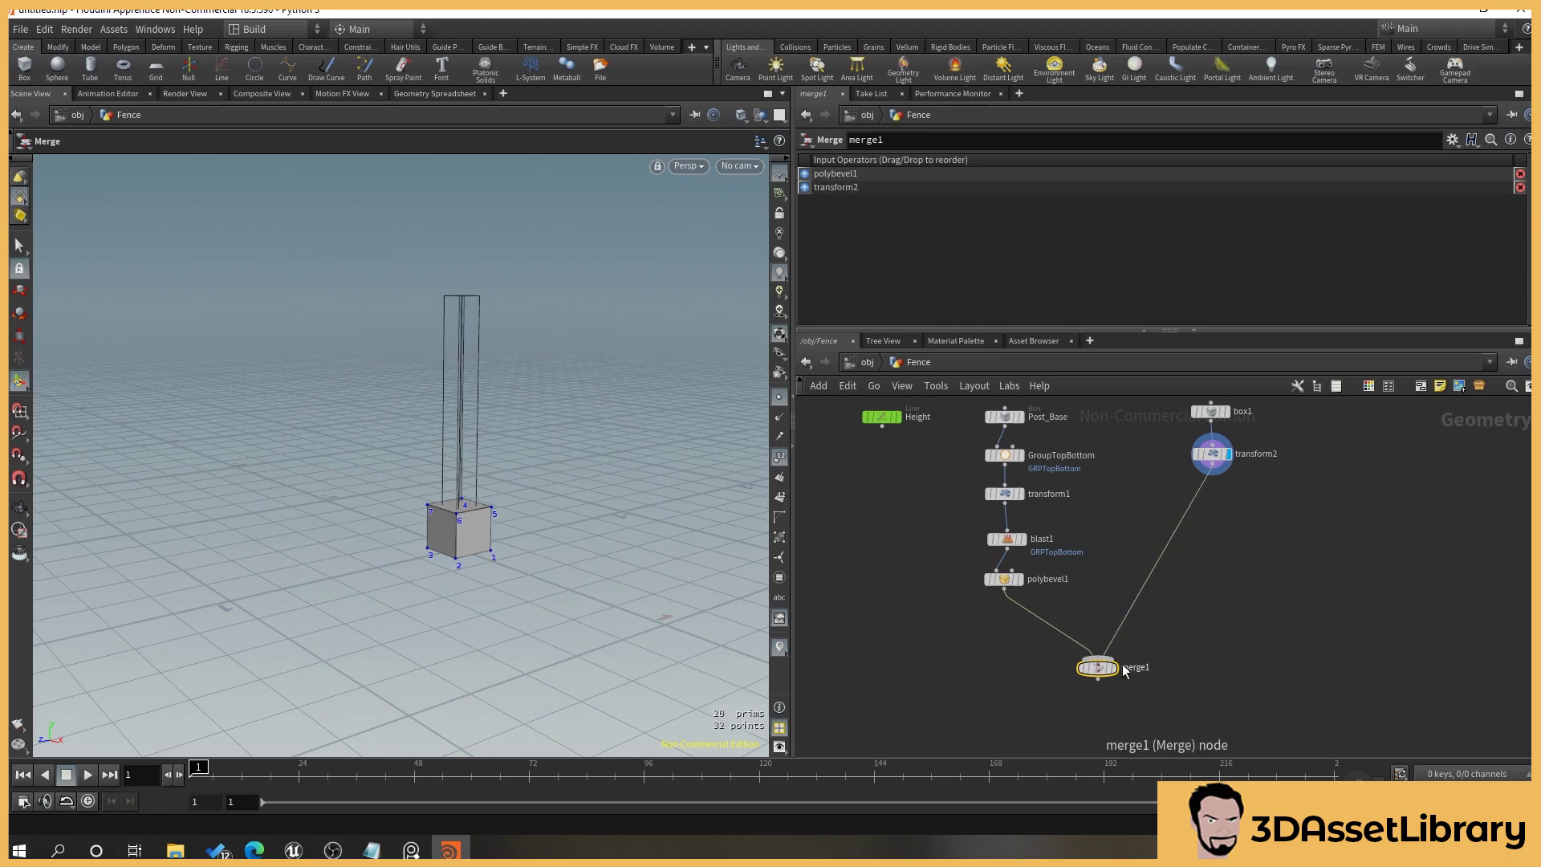
pyautogui.click(1114, 668)
# Compare the box's width with the post and set transform2's uniform scale to 0.14.
pyautogui.keyDown('alt'); pyautogui.scroll(6, 487, 513); pyautogui.keyUp('alt')
pyautogui.keyDown('alt'); pyautogui.moveTo(491, 527); pyautogui.dragTo(482, 567); pyautogui.keyUp('alt')
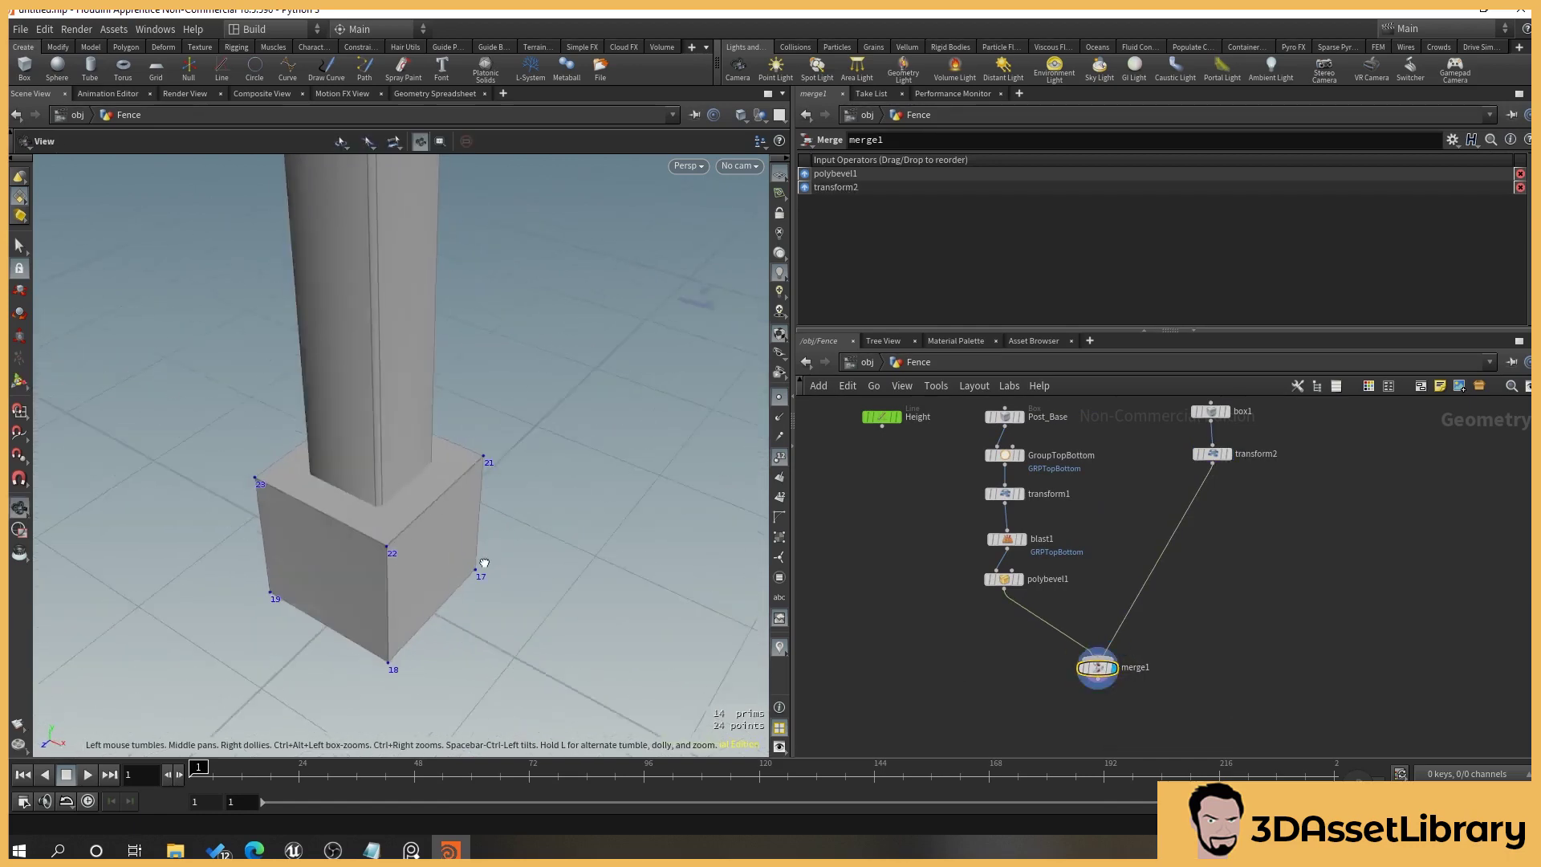
pyautogui.keyDown('alt'); pyautogui.scroll(-3, 498, 513); pyautogui.keyUp('alt')
pyautogui.keyDown('alt'); pyautogui.moveTo(502, 506); pyautogui.dragTo(547, 557, button='middle'); pyautogui.keyUp('alt')
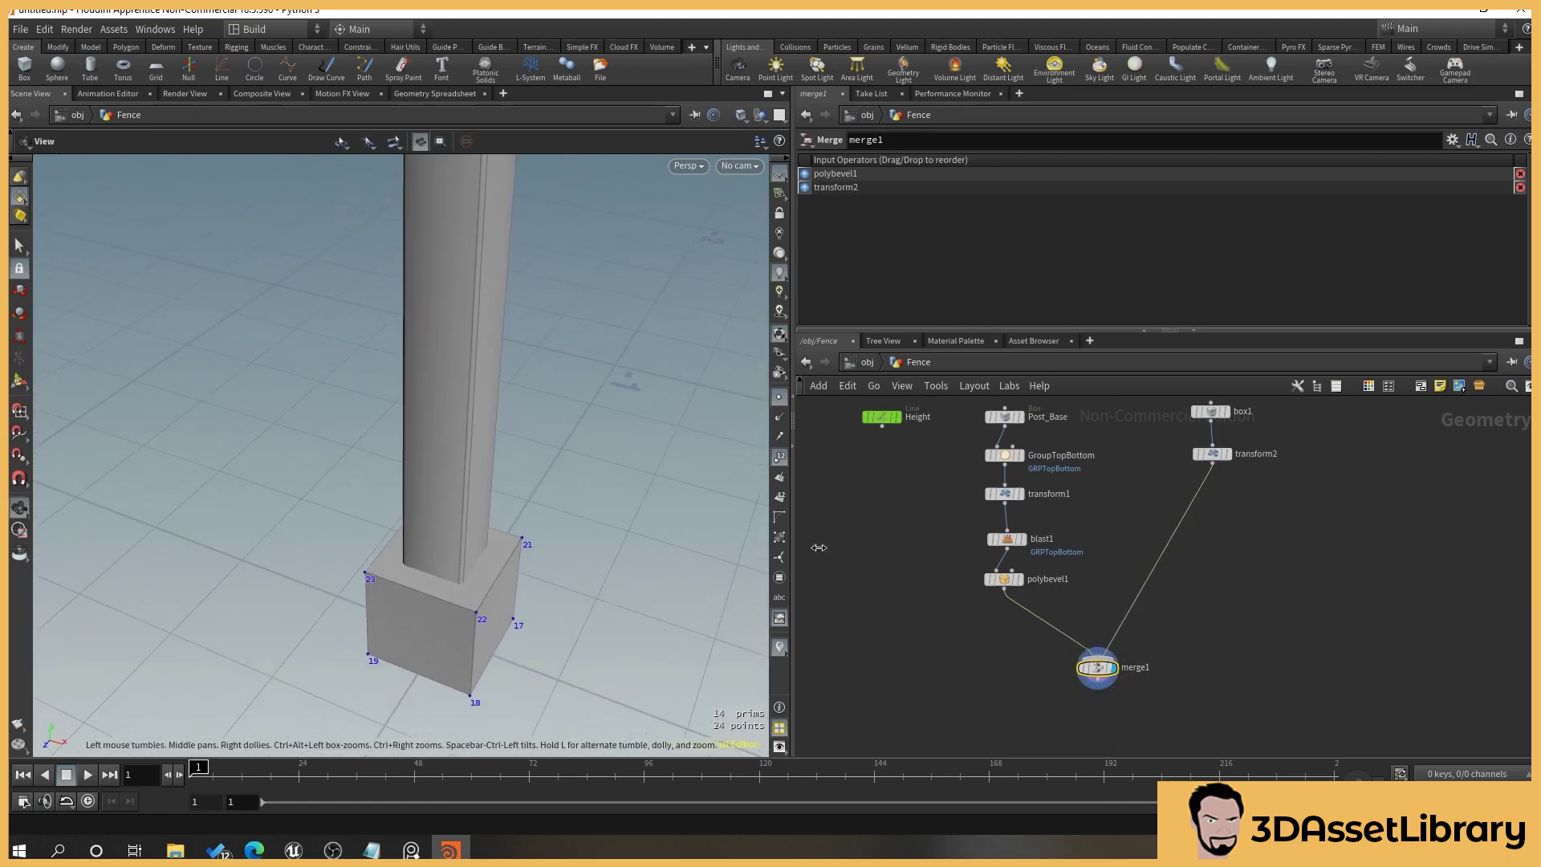
pyautogui.click(1211, 454)
pyautogui.click(963, 305)
pyautogui.press('BackSpace')
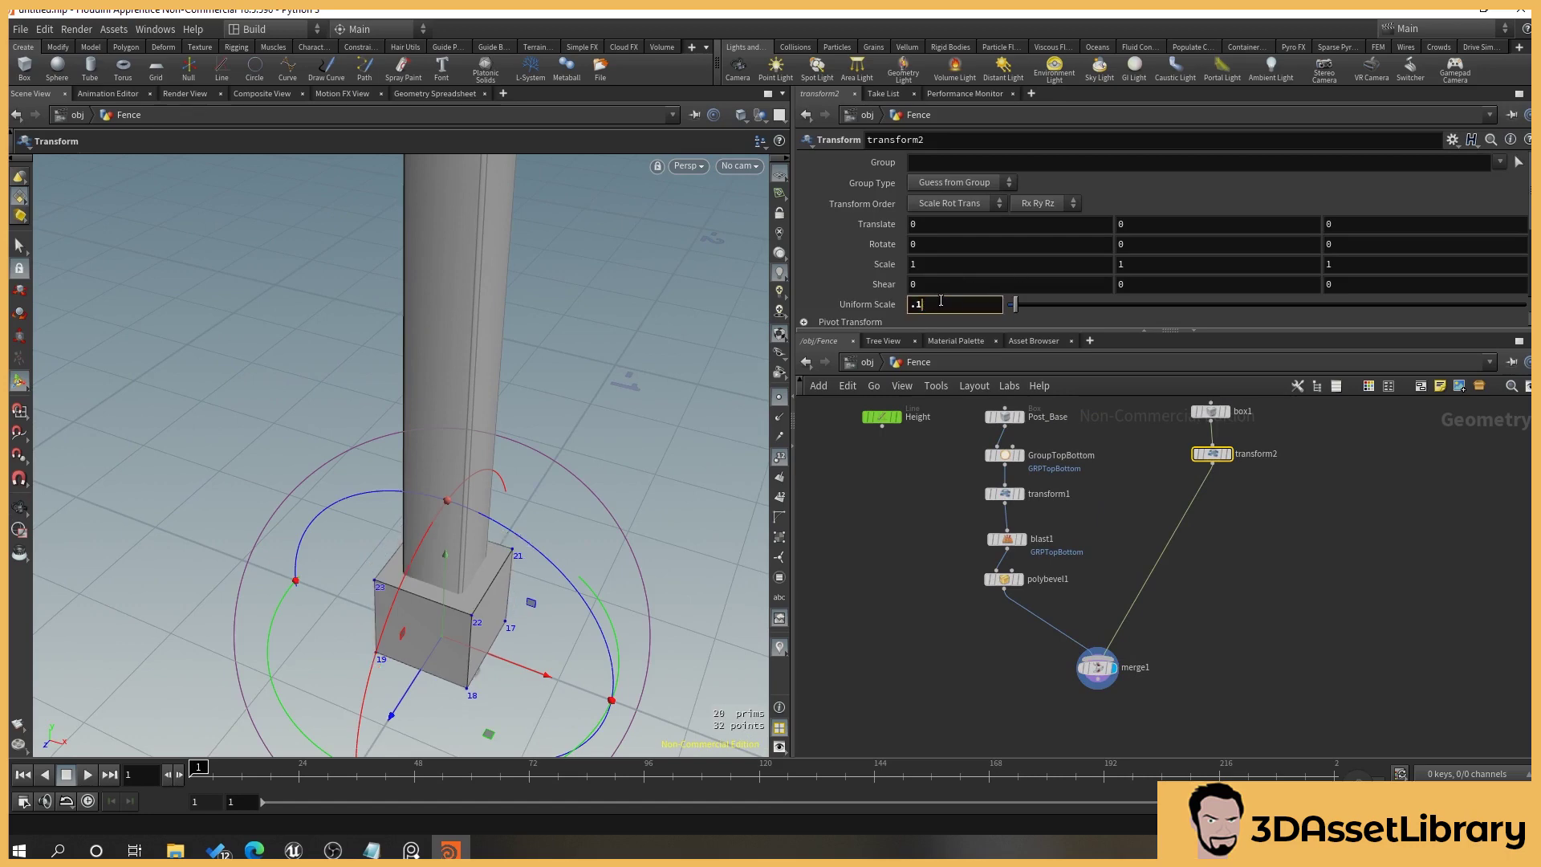
pyautogui.write('4')
pyautogui.press('Return')
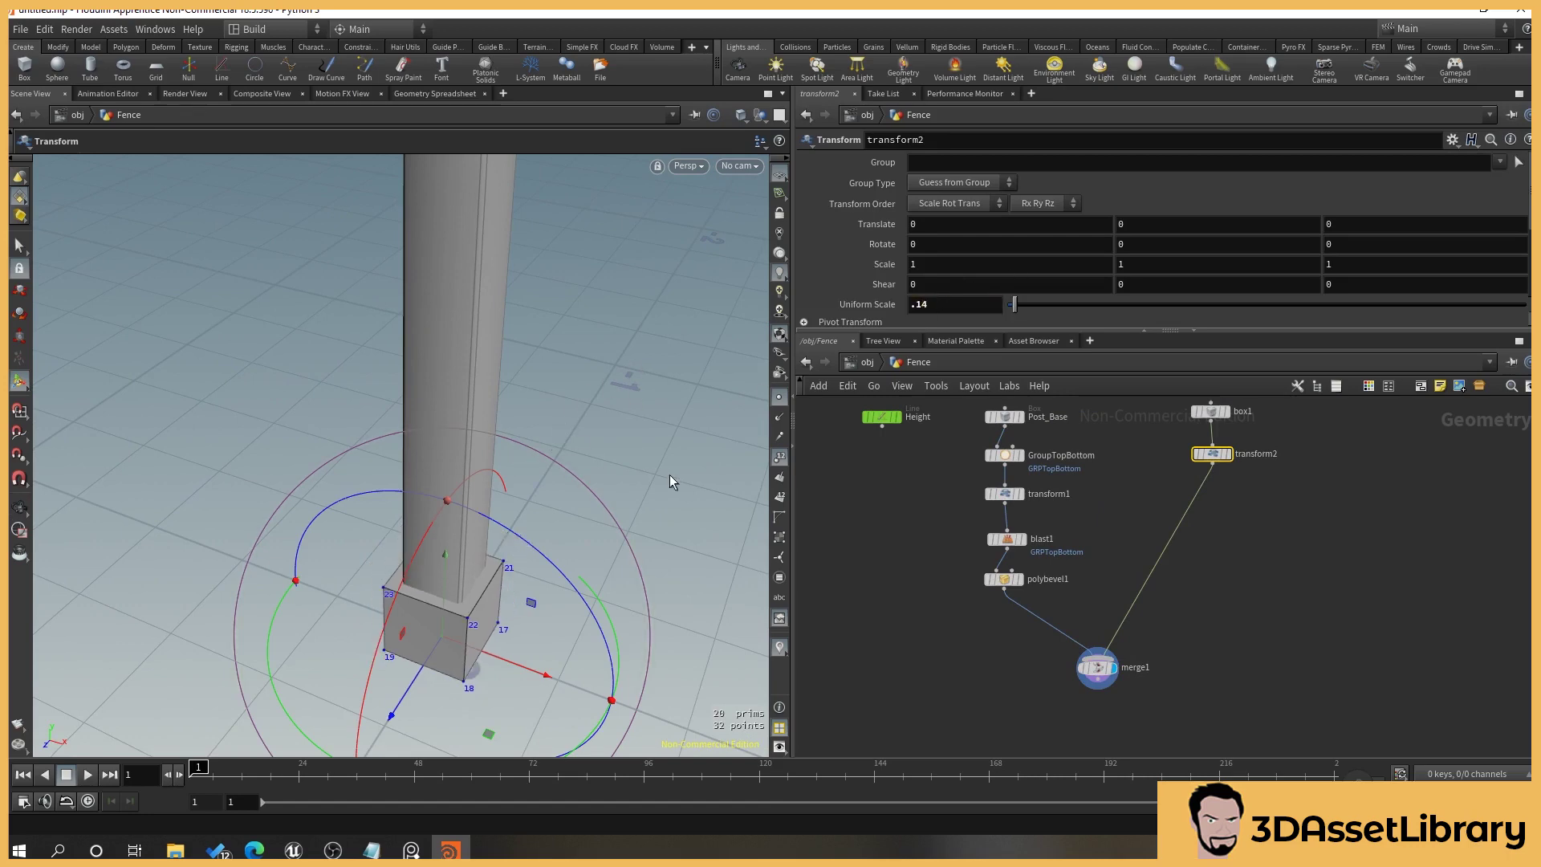
pyautogui.keyDown('alt'); pyautogui.moveTo(671, 469); pyautogui.dragTo(638, 457); pyautogui.keyUp('alt')
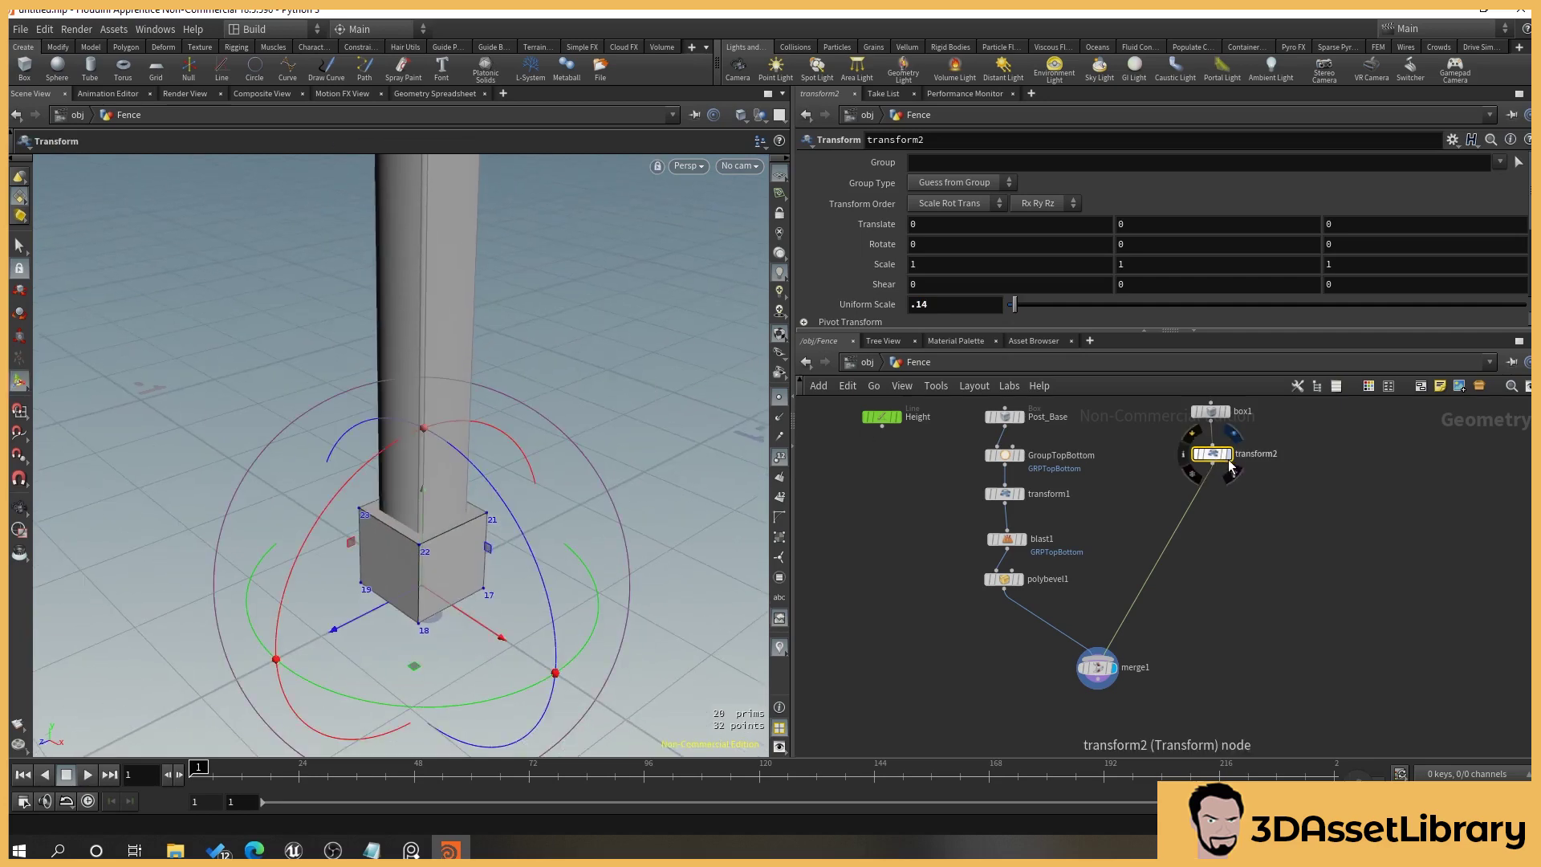
# Display only the scaled box from transform2 and select that node.
pyautogui.click(1230, 466)
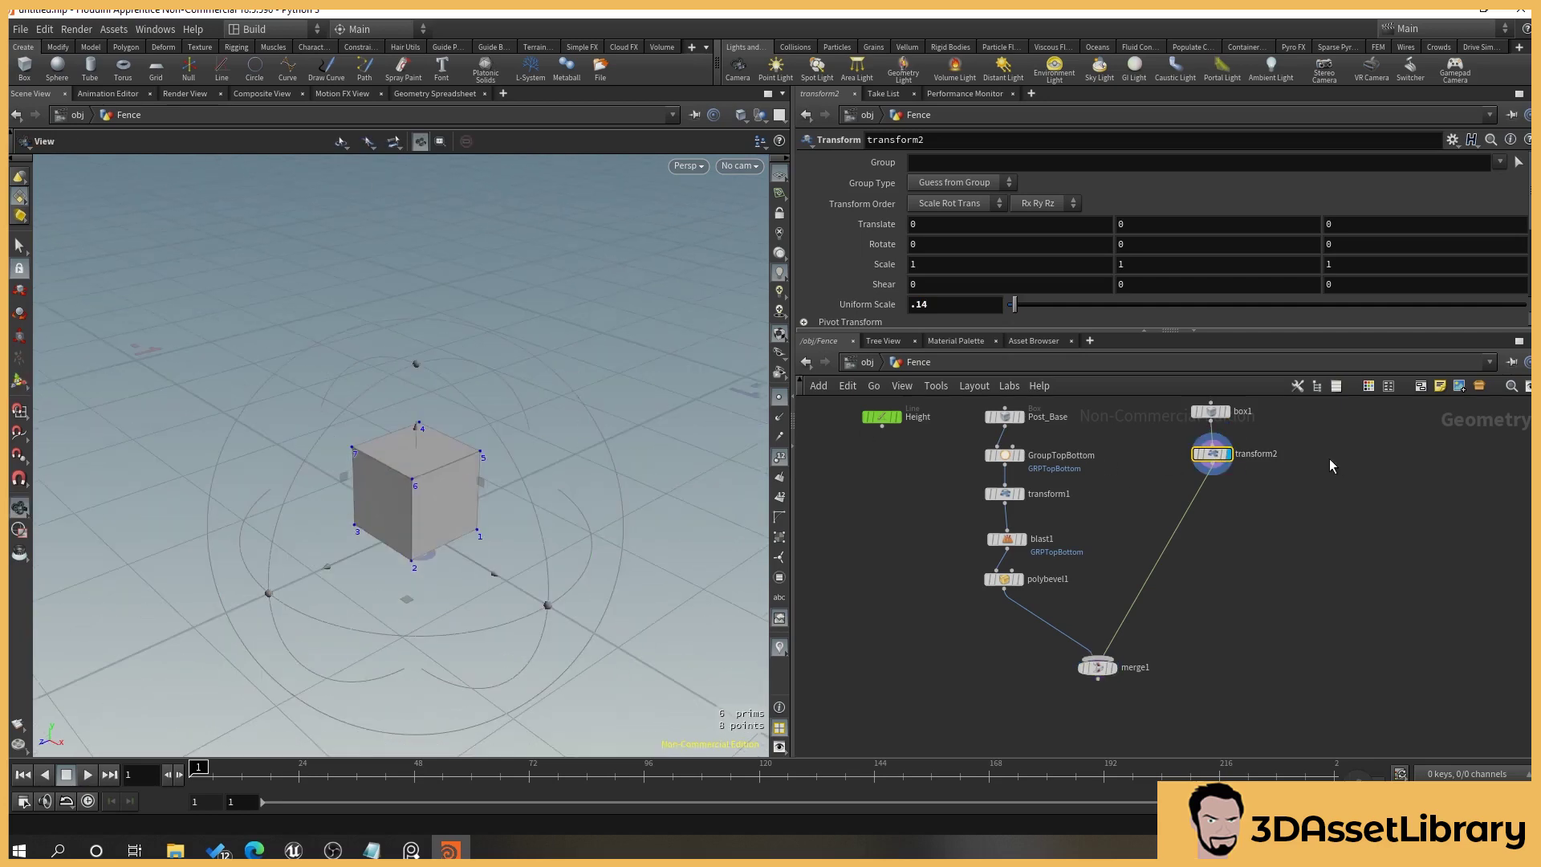
pyautogui.click(1216, 453)
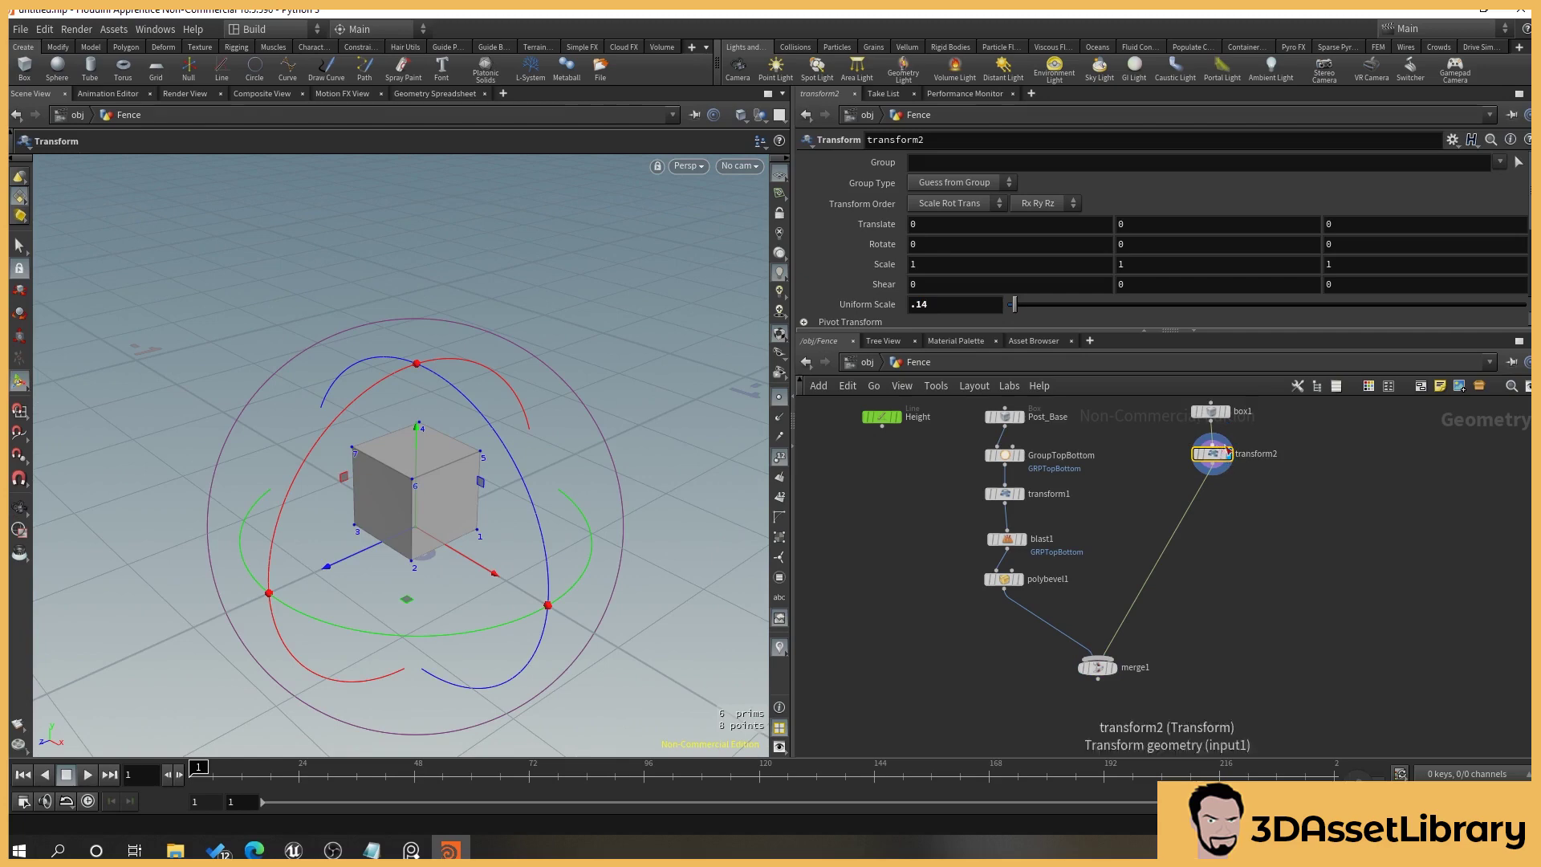
pyautogui.keyDown('alt'); pyautogui.moveTo(591, 485); pyautogui.dragTo(657, 407); pyautogui.keyUp('alt')
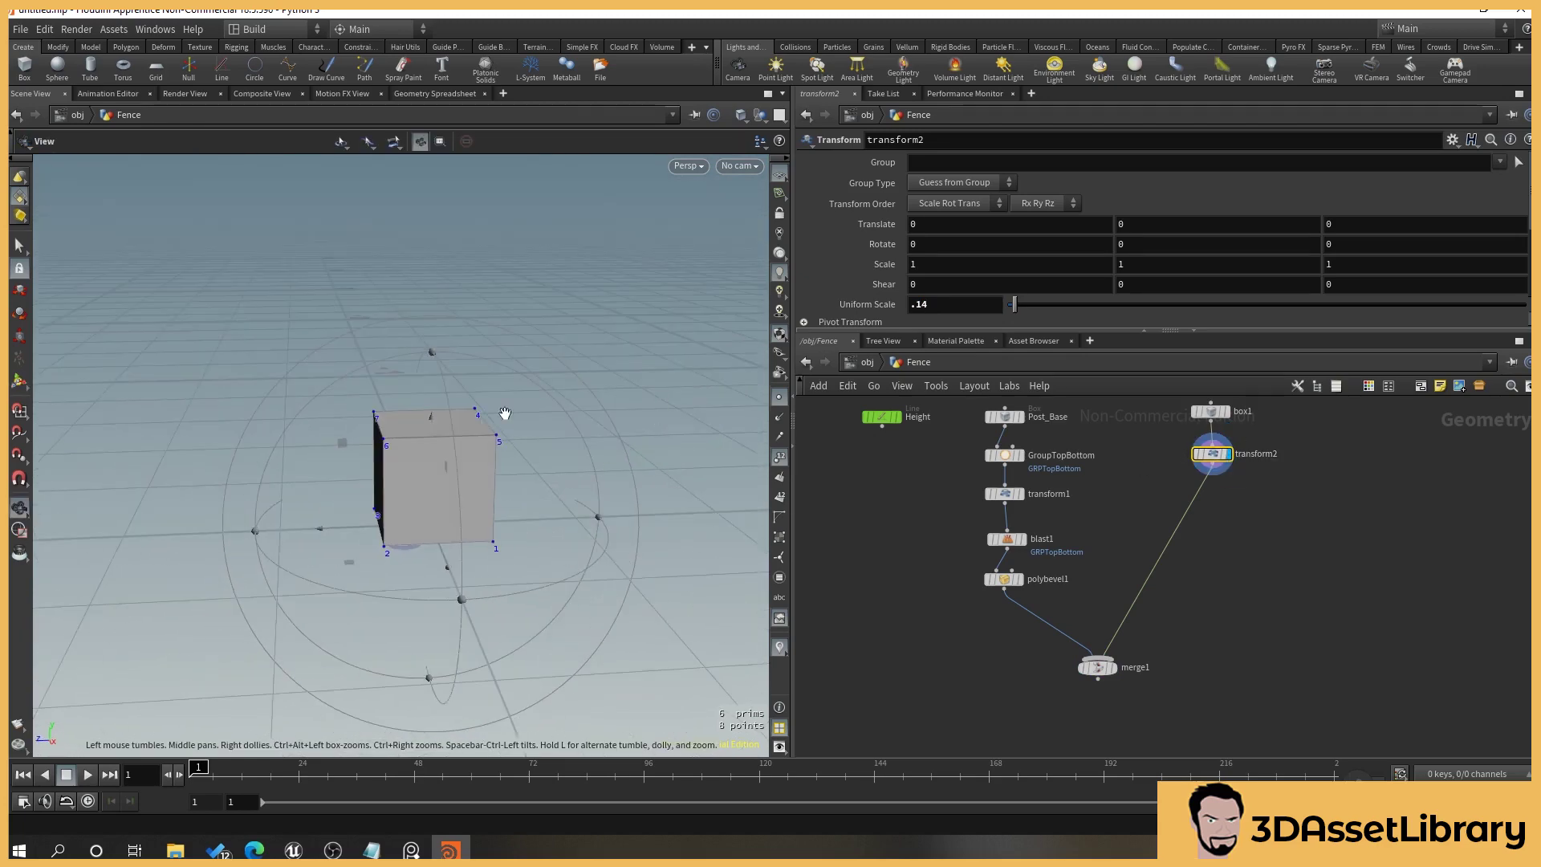
# Switch to the fence reference photos and examine the caps on top of the posts.
pyautogui.click(413, 849)
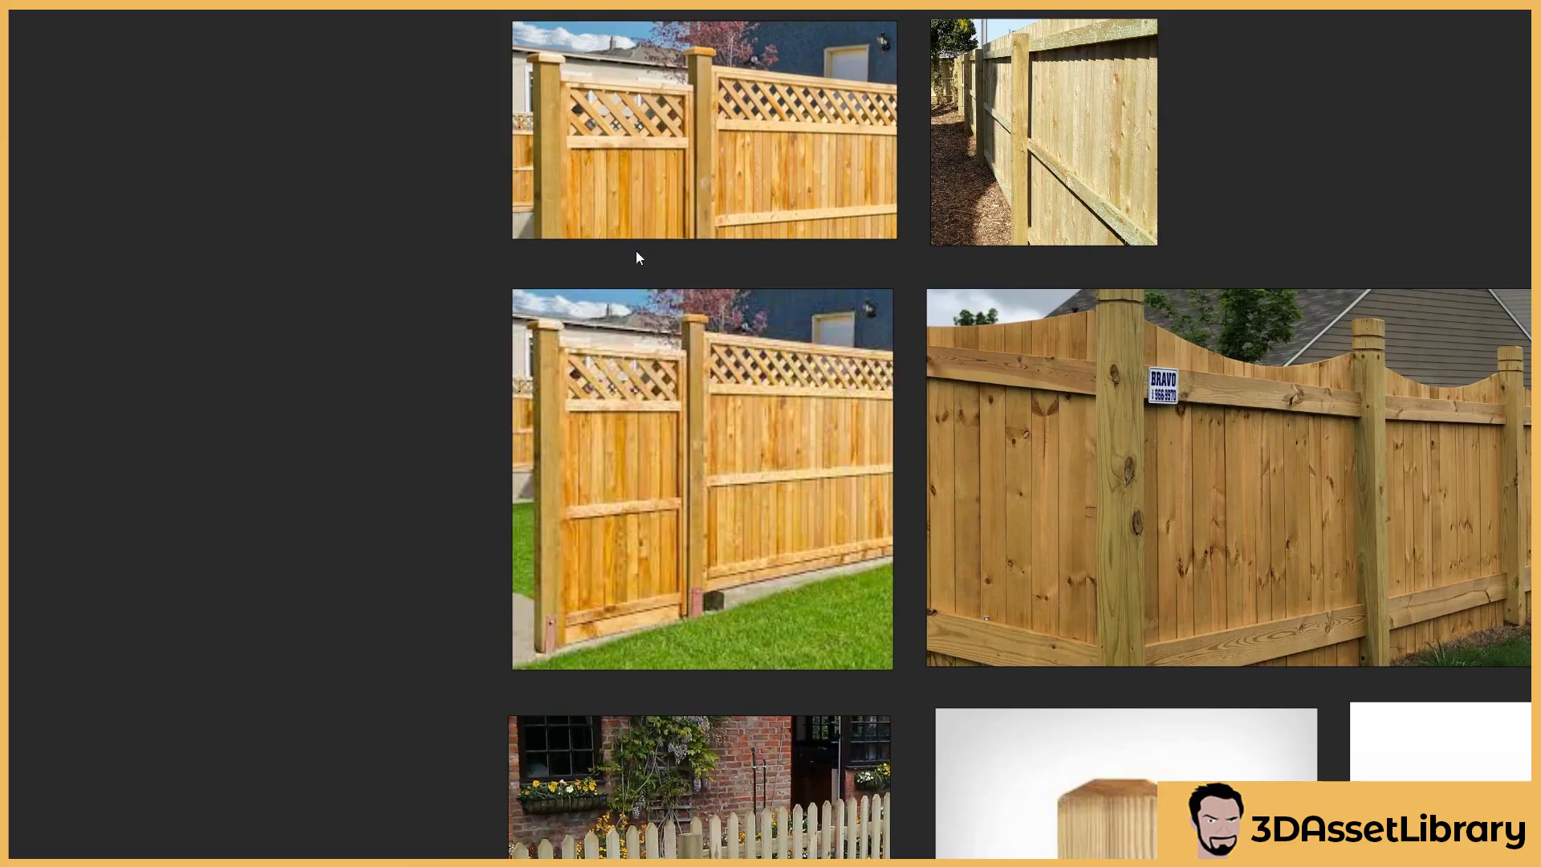
pyautogui.scroll(4, 647, 300)
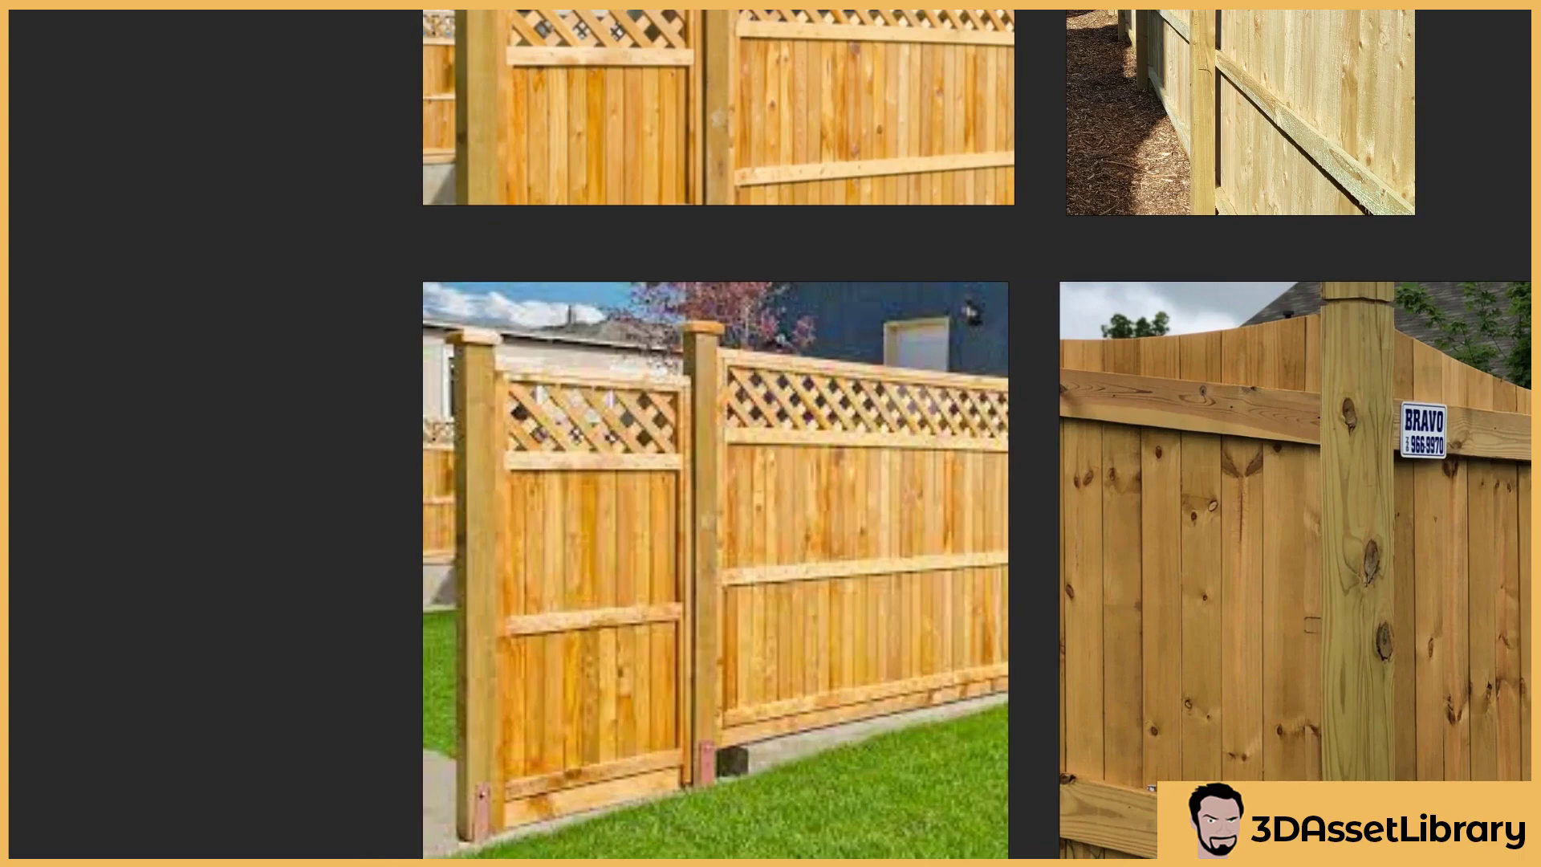
pyautogui.hotkey('alt', 'Tab')
# Flatten the box by setting transform2's Y scale to 0.5.
pyautogui.keyDown('alt'); pyautogui.moveTo(621, 619); pyautogui.dragTo(639, 547); pyautogui.keyUp('alt')
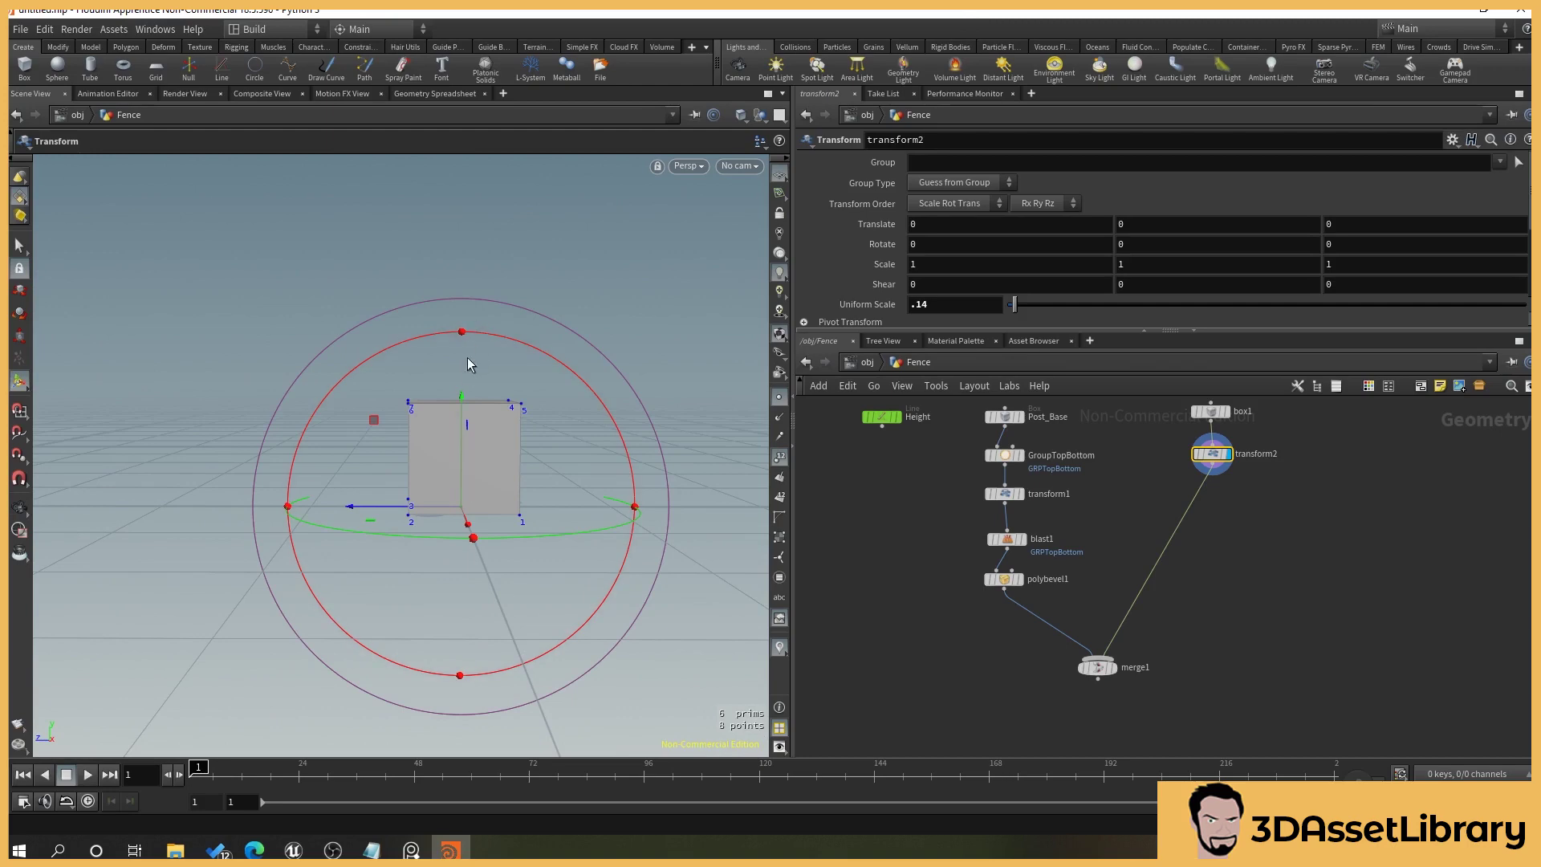
pyautogui.click(1148, 266)
pyautogui.write('.5')
pyautogui.press('Return')
pyautogui.press('Escape')
pyautogui.moveTo(537, 472); pyautogui.dragTo(636, 534)
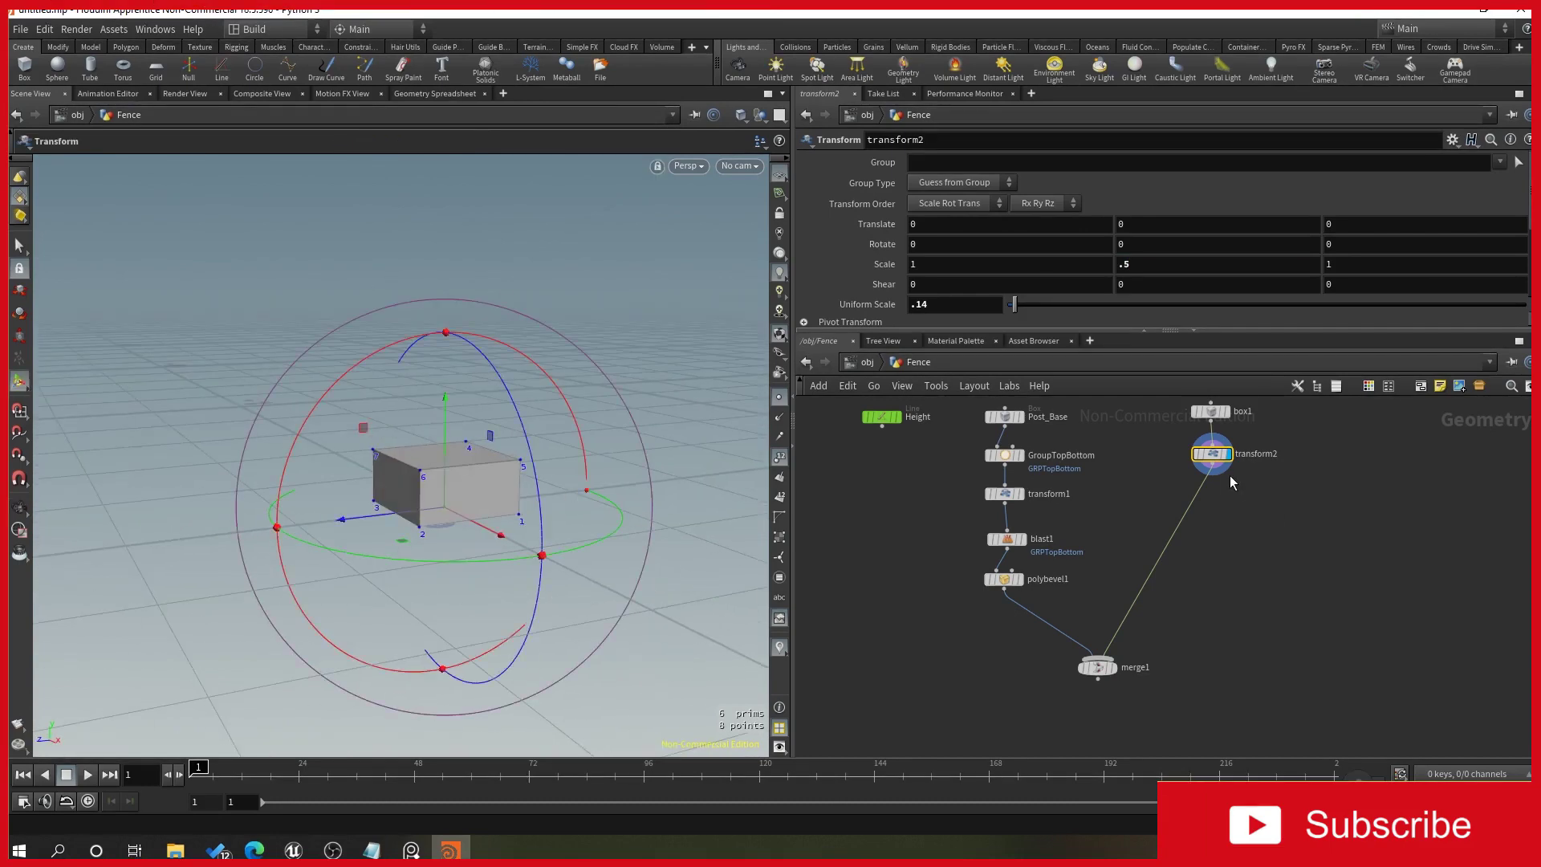
pyautogui.keyDown('alt'); pyautogui.moveTo(614, 397); pyautogui.dragTo(574, 481); pyautogui.keyUp('alt')
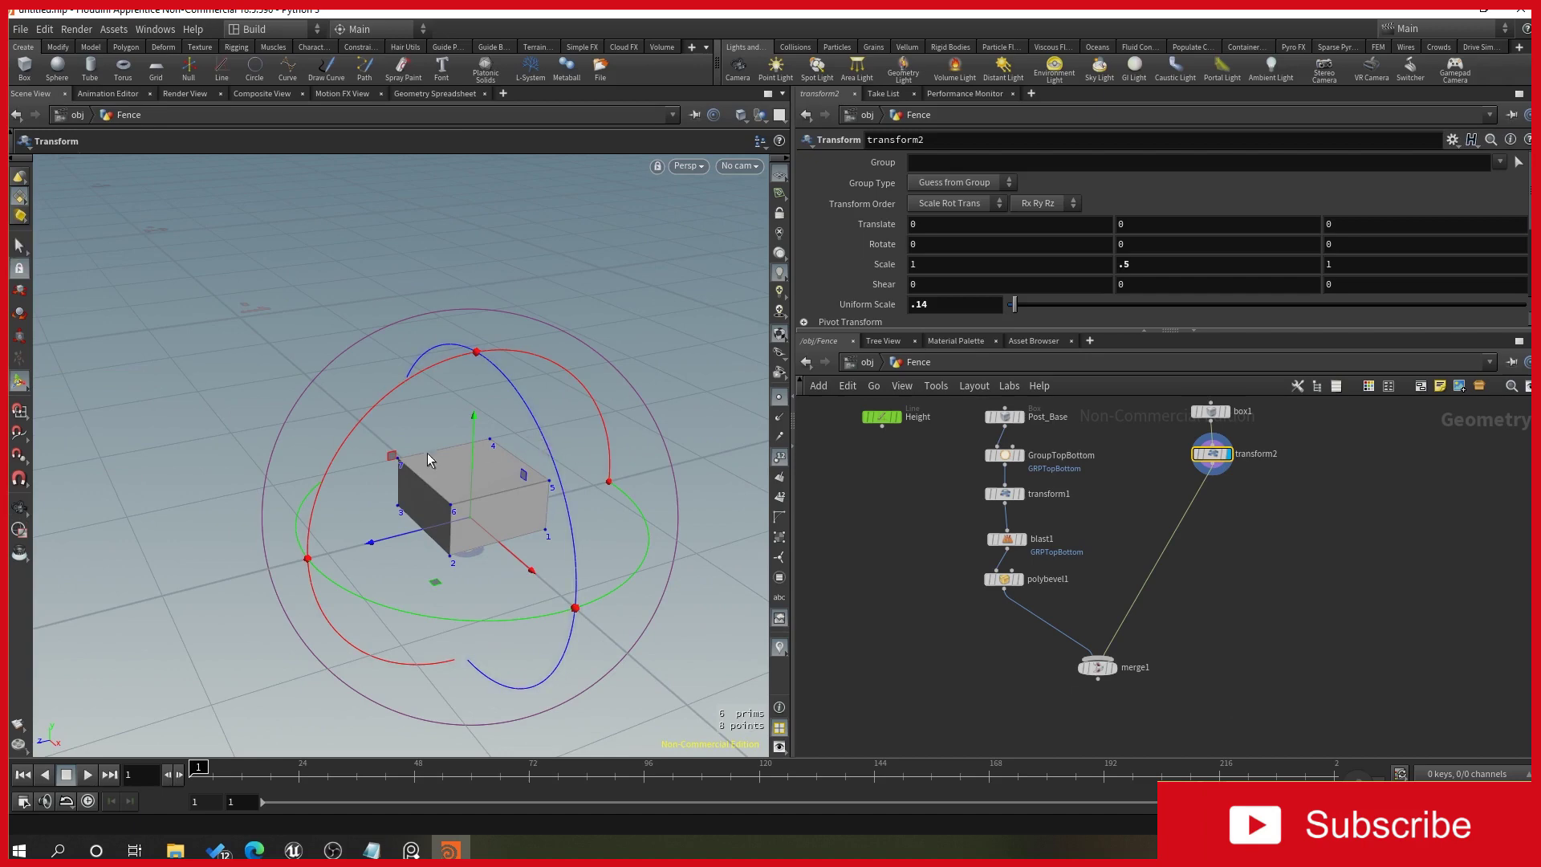
# Select the top face of the flattened box in the viewport.
pyautogui.click(19, 245)
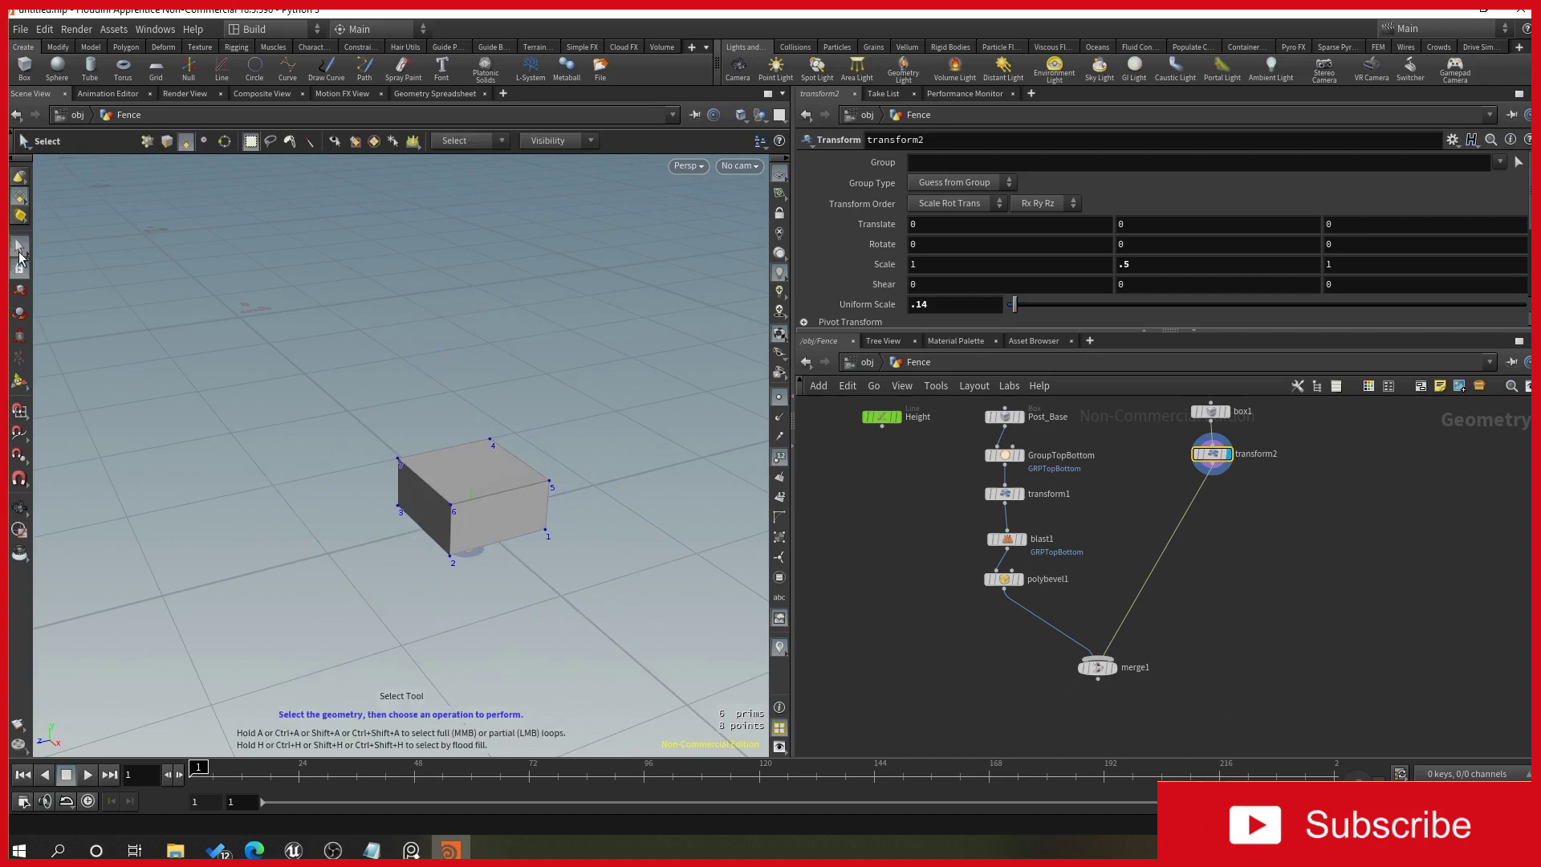
pyautogui.click(483, 461)
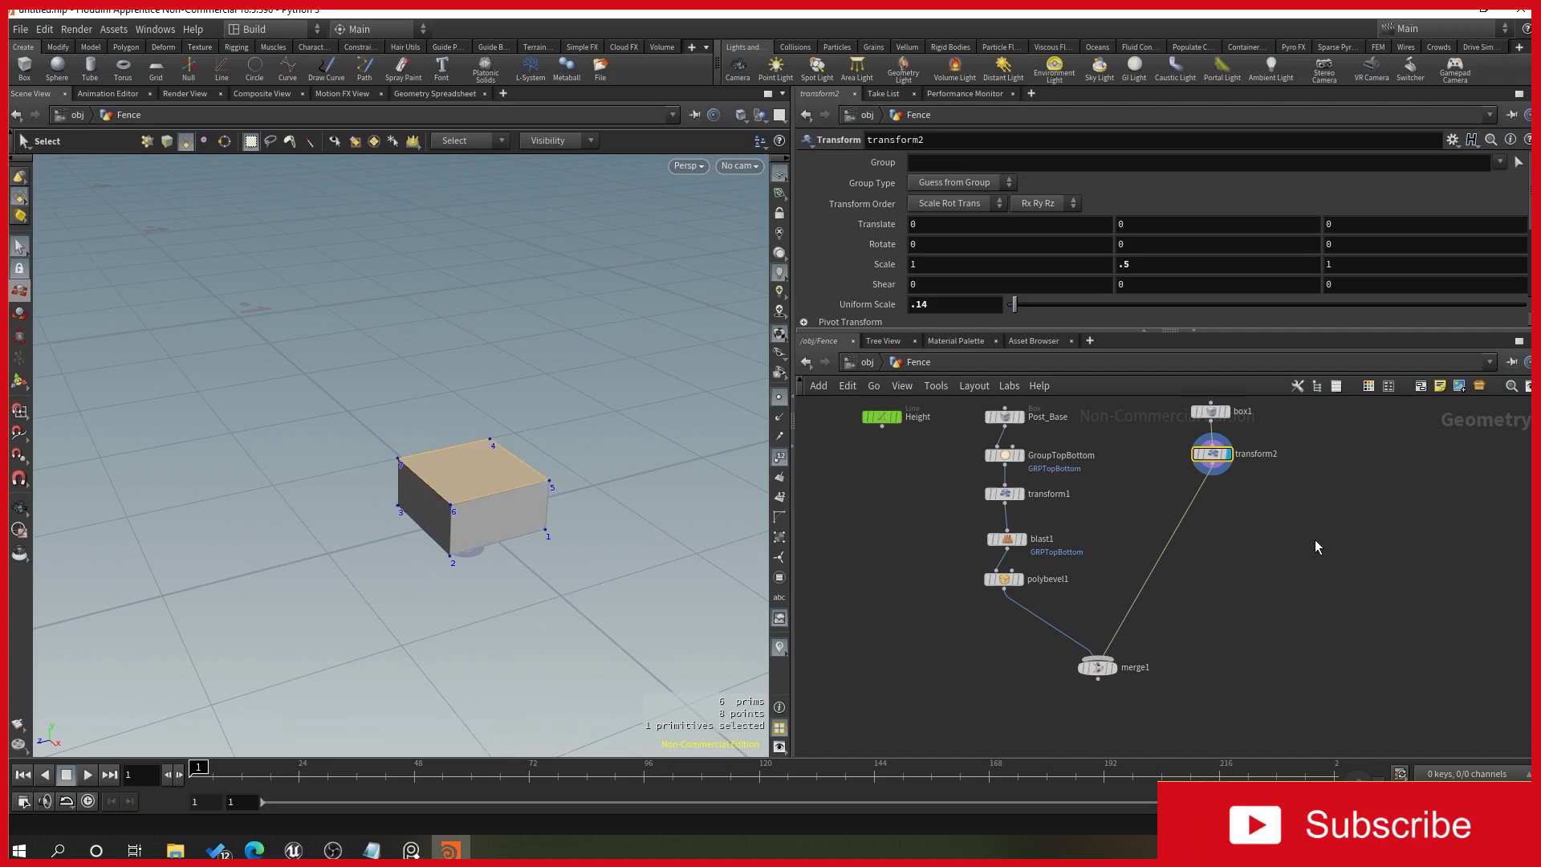
# Try inserting a Group node from the network between transform2 and merge1.
pyautogui.press('Tab')
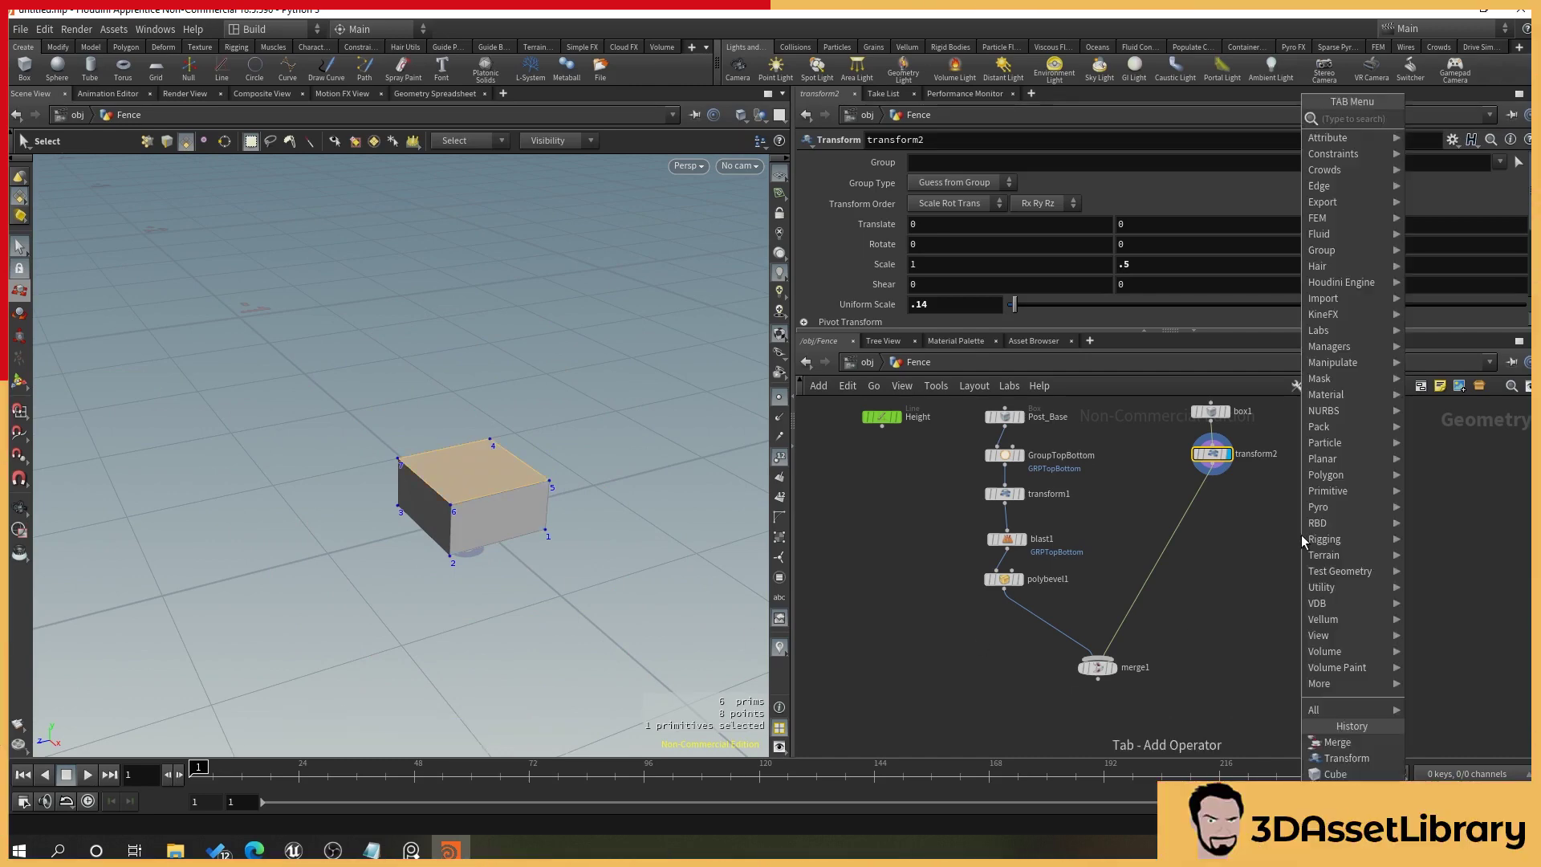
pyautogui.write('group')
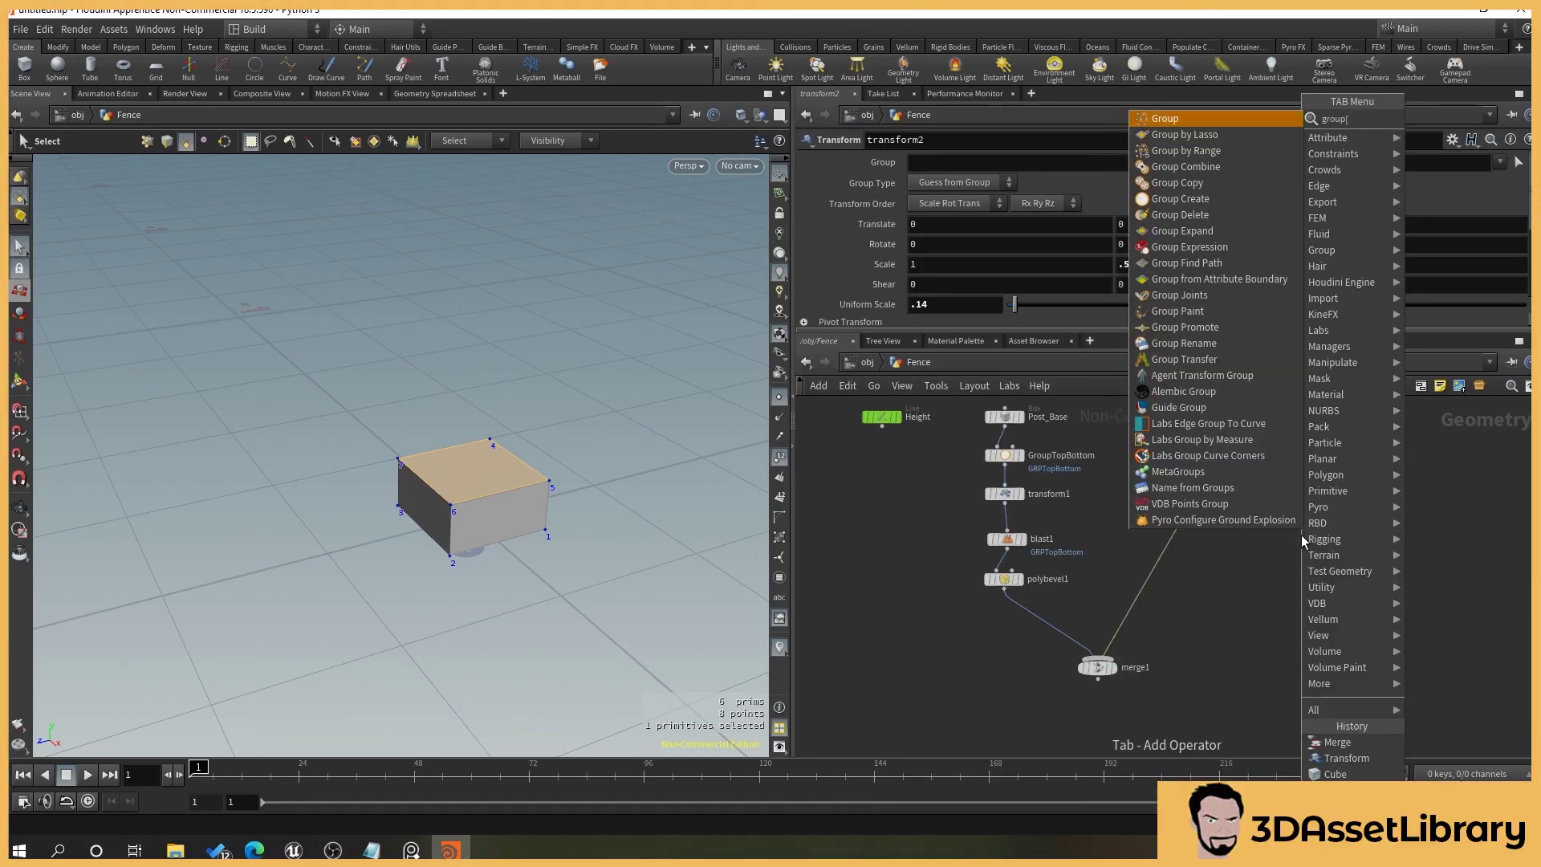
pyautogui.press('Return')
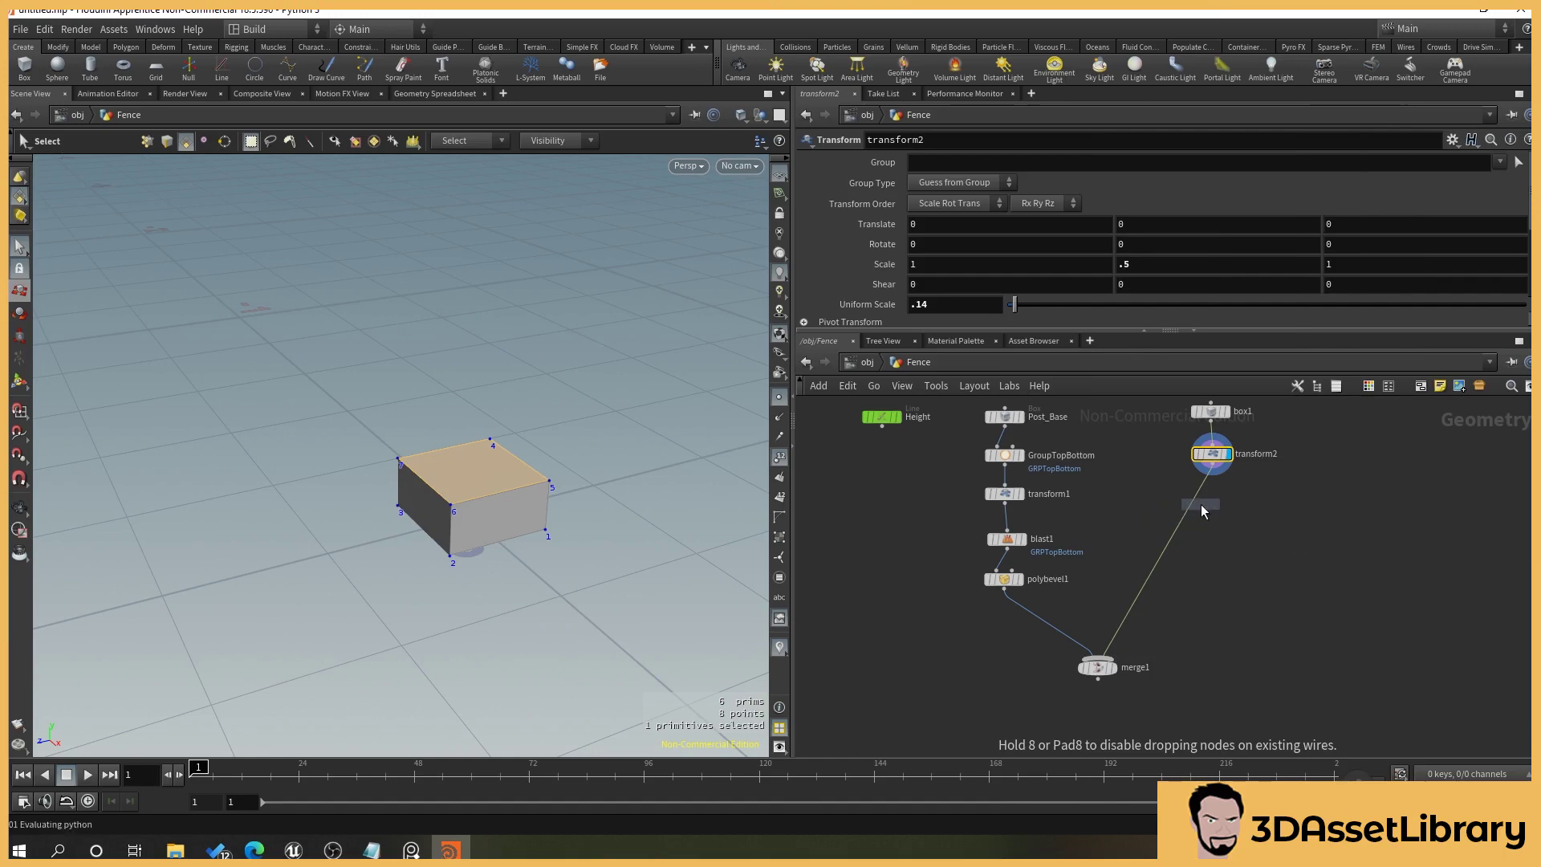
pyautogui.click(1201, 499)
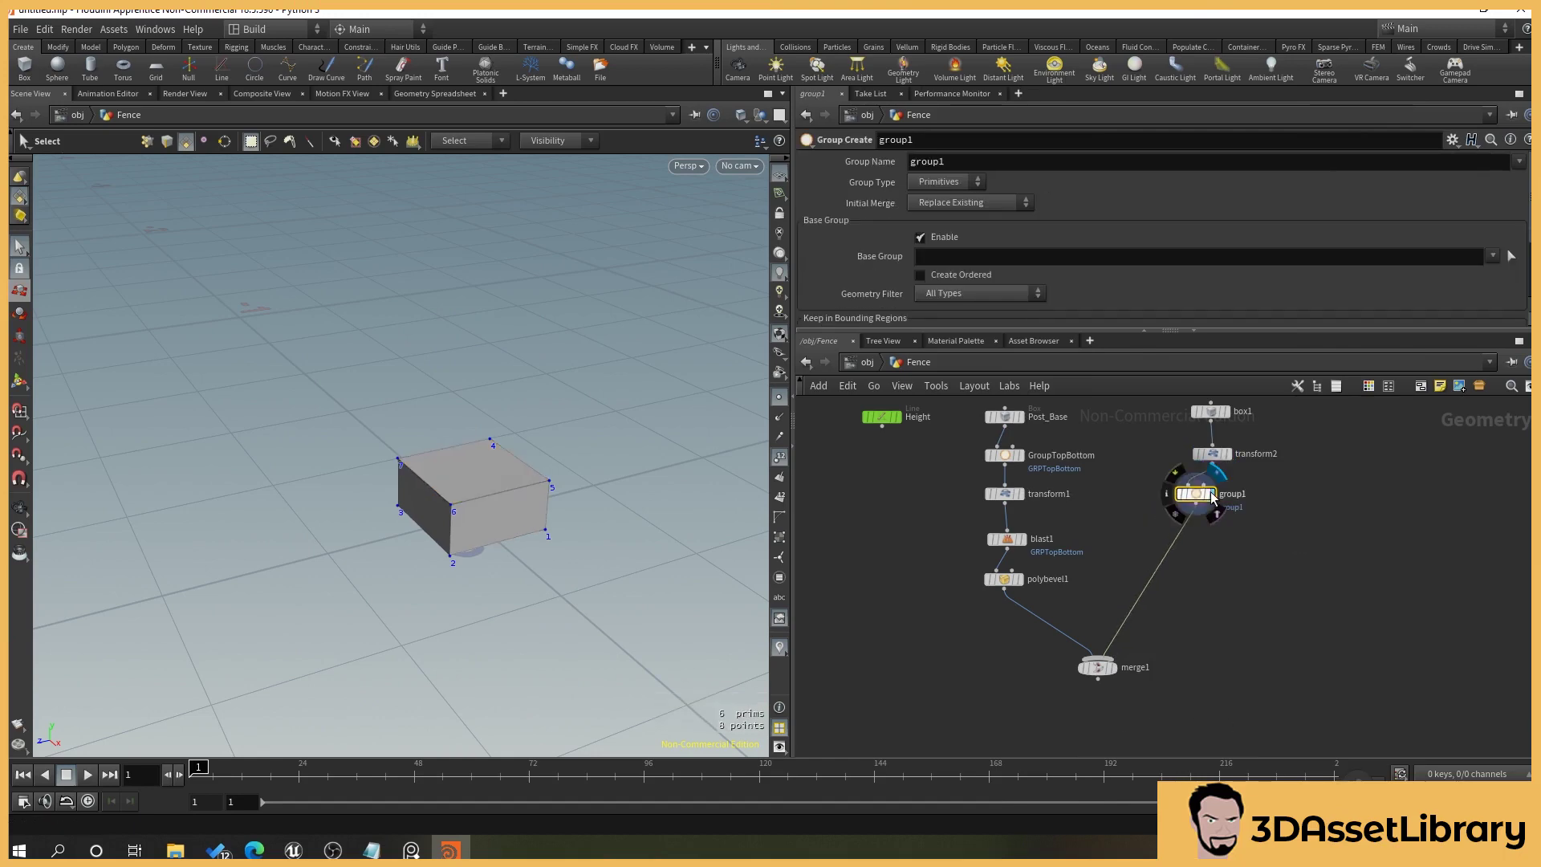
pyautogui.moveTo(1213, 498); pyautogui.dragTo(1236, 502)
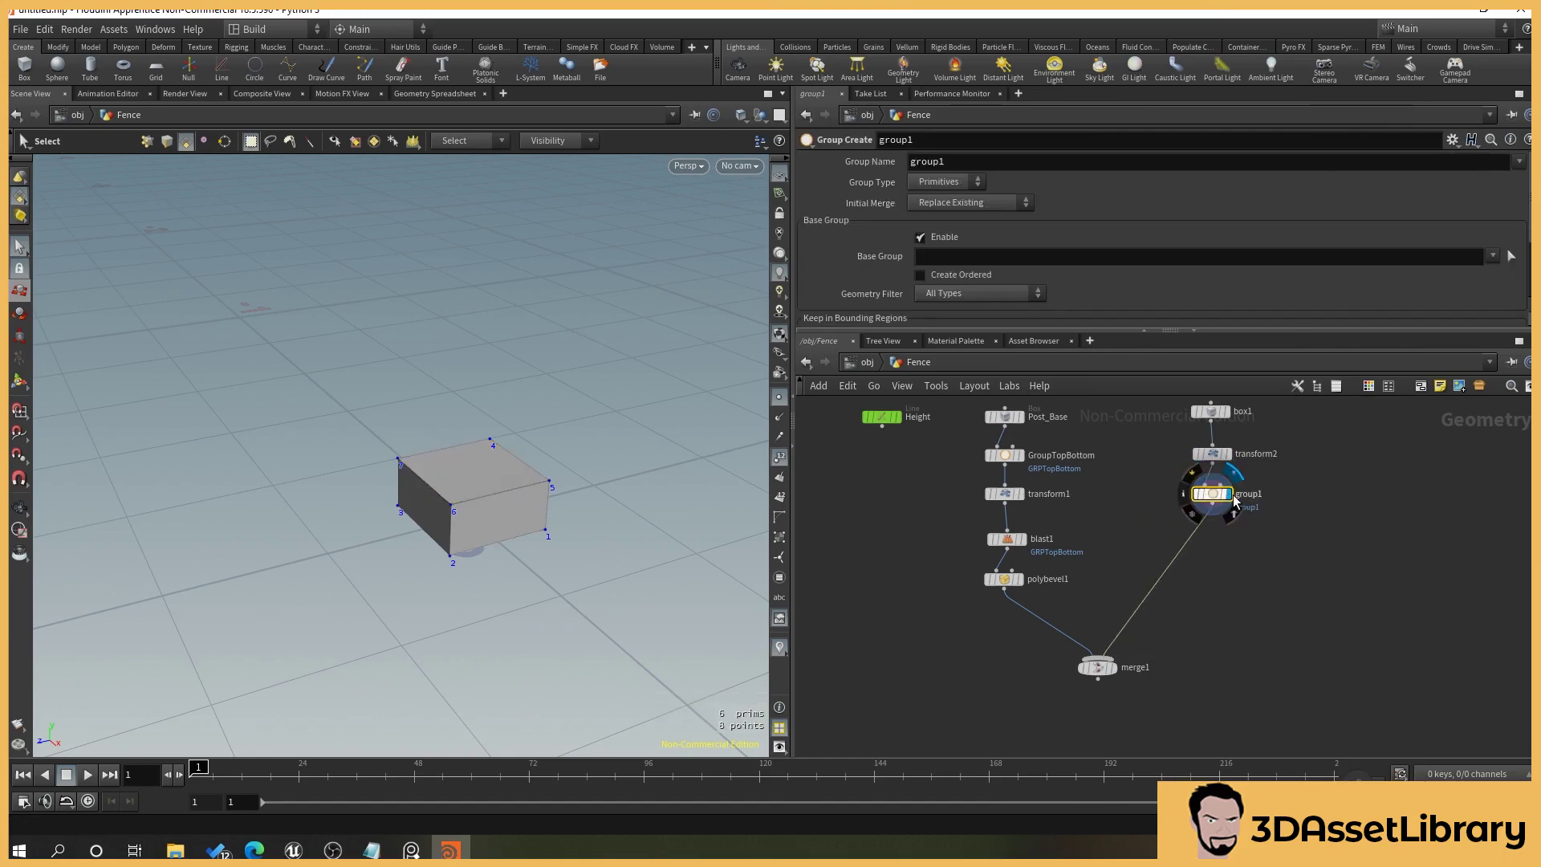
pyautogui.moveTo(510, 612)
pyautogui.keyDown('alt'); pyautogui.mouseDown()
pyautogui.moveTo(623, 512)
pyautogui.moveTo(530, 606)
pyautogui.mouseUp(); pyautogui.keyUp('alt')
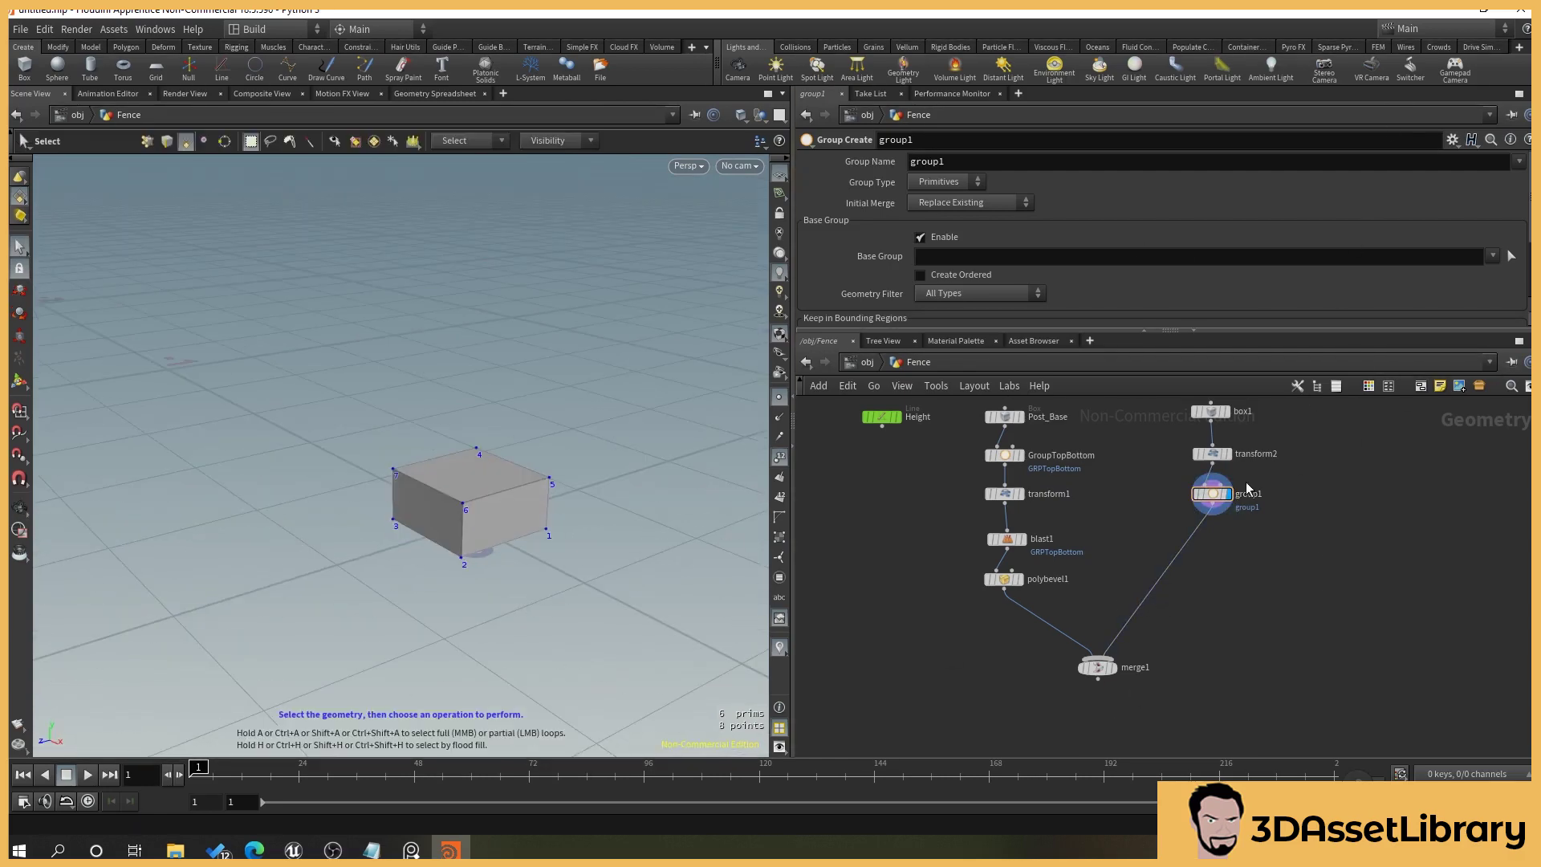
pyautogui.press('Delete')
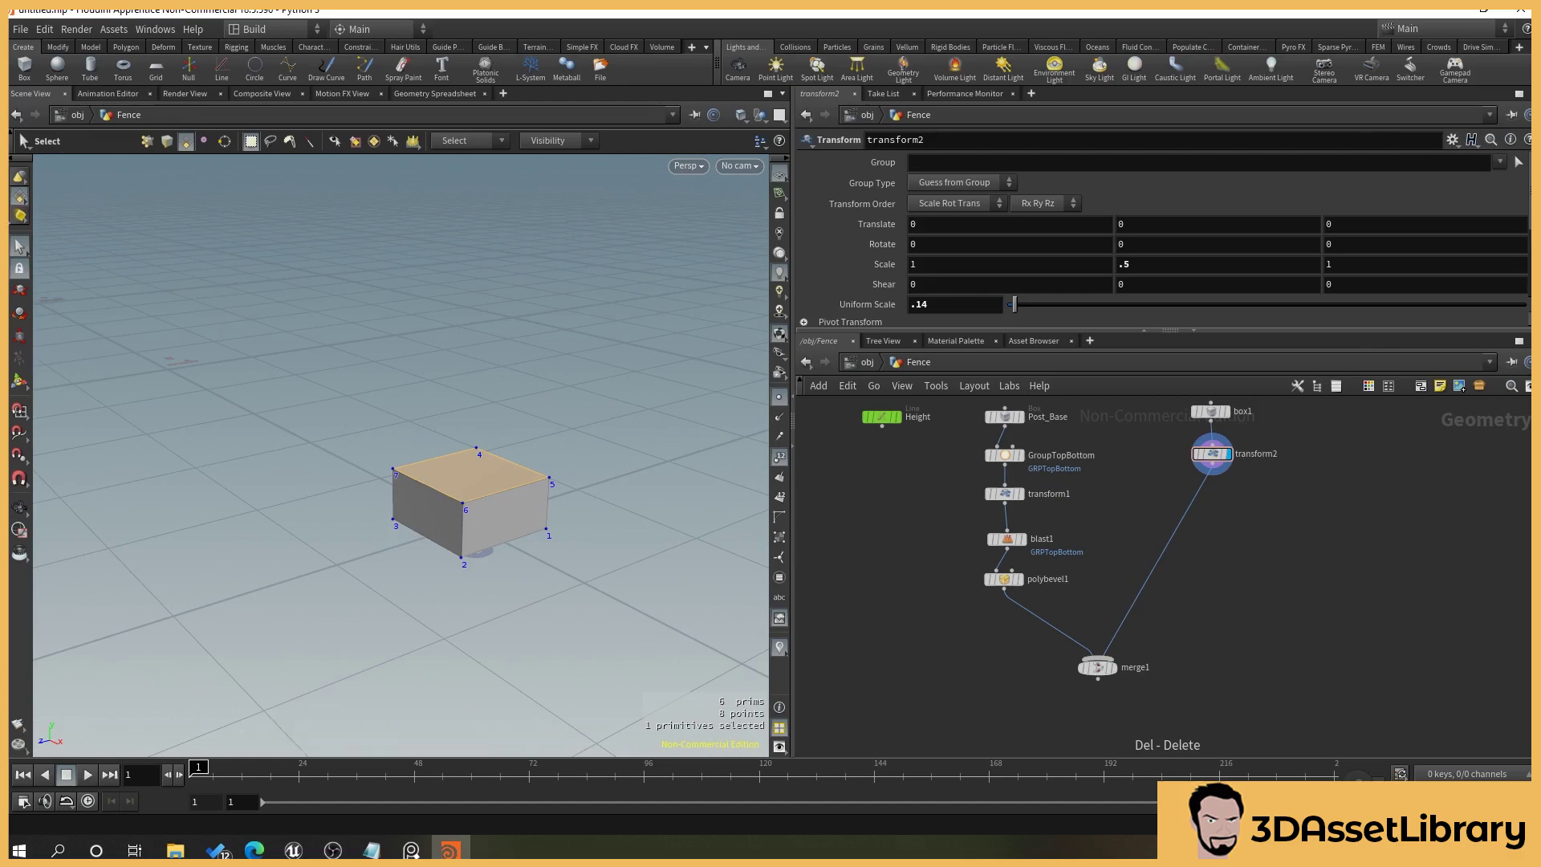
# Create a primitive group from the box's selected top face by adding a Group node through the viewport.
pyautogui.press('Tab')
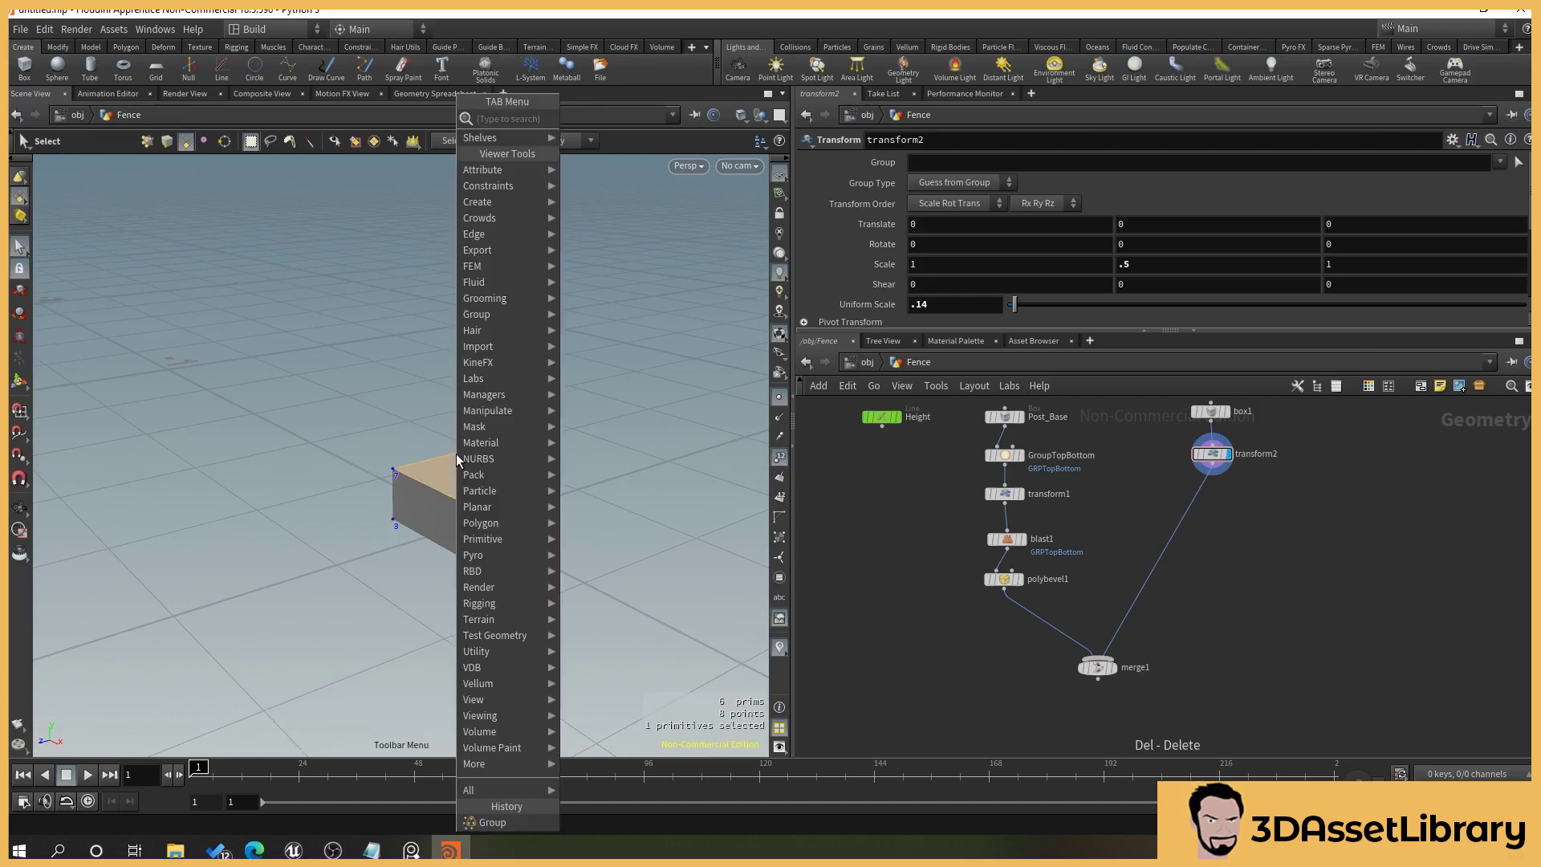
pyautogui.press('Escape')
pyautogui.press('Tab')
pyautogui.press('Return')
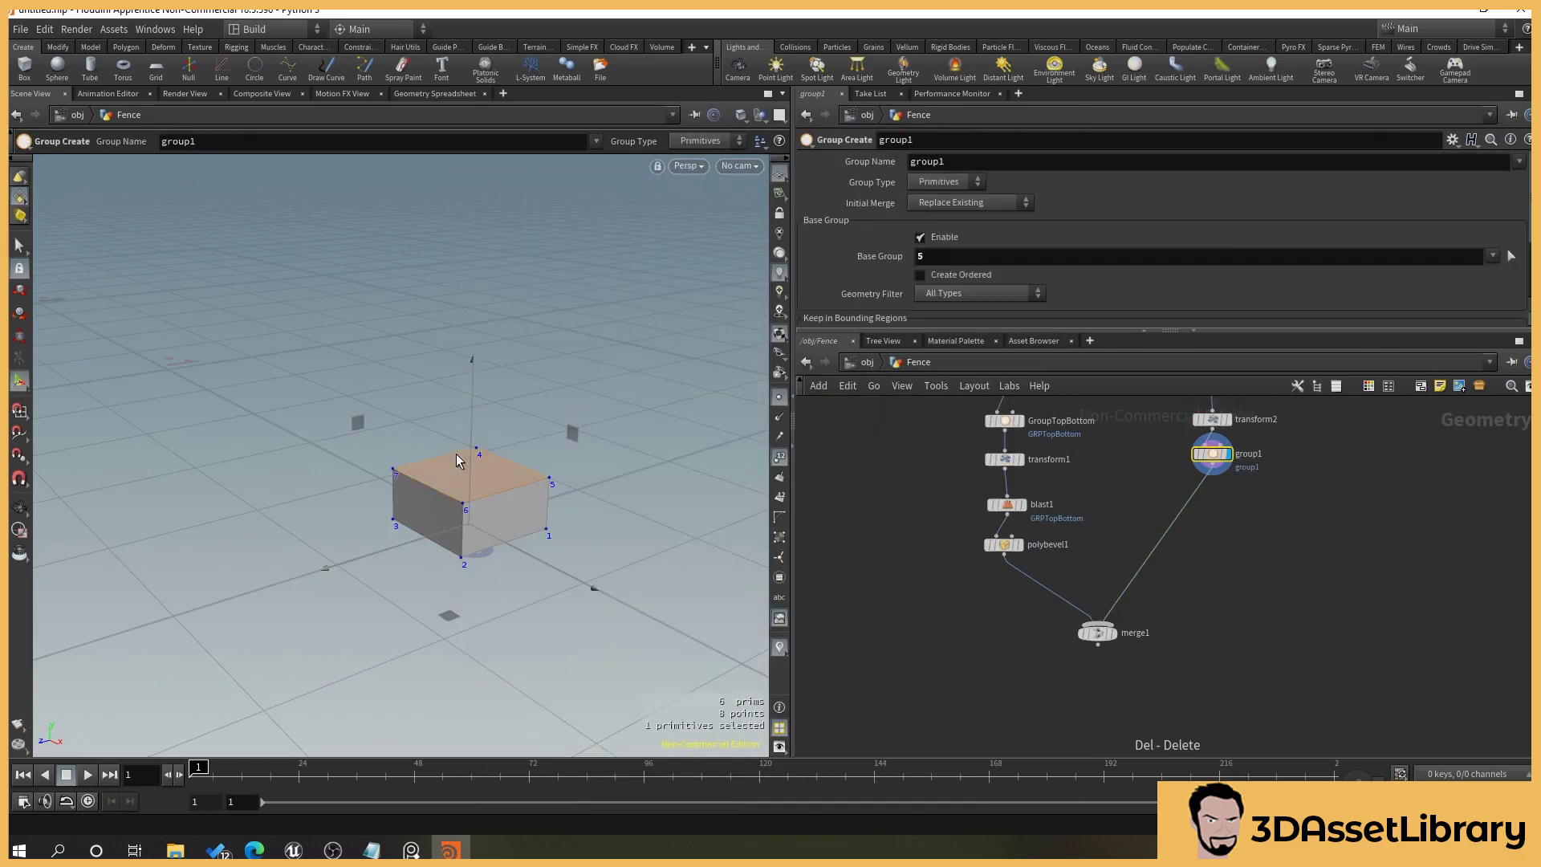
pyautogui.moveTo(1279, 547); pyautogui.dragTo(1254, 624, button='middle')
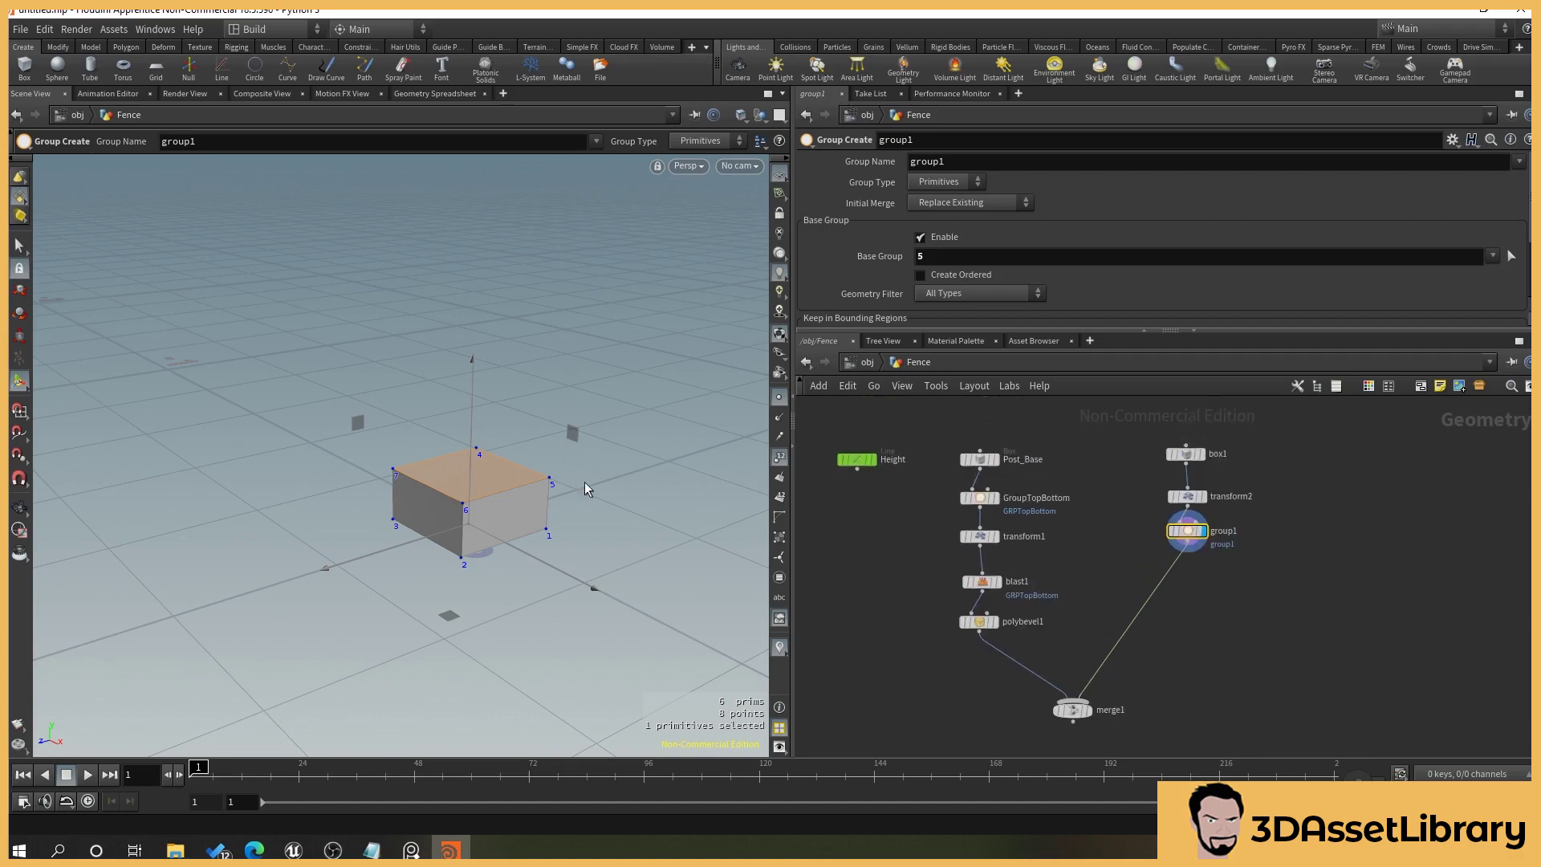
# Rename the new group node to GroupTopFace.
pyautogui.doubleClick(1225, 532)
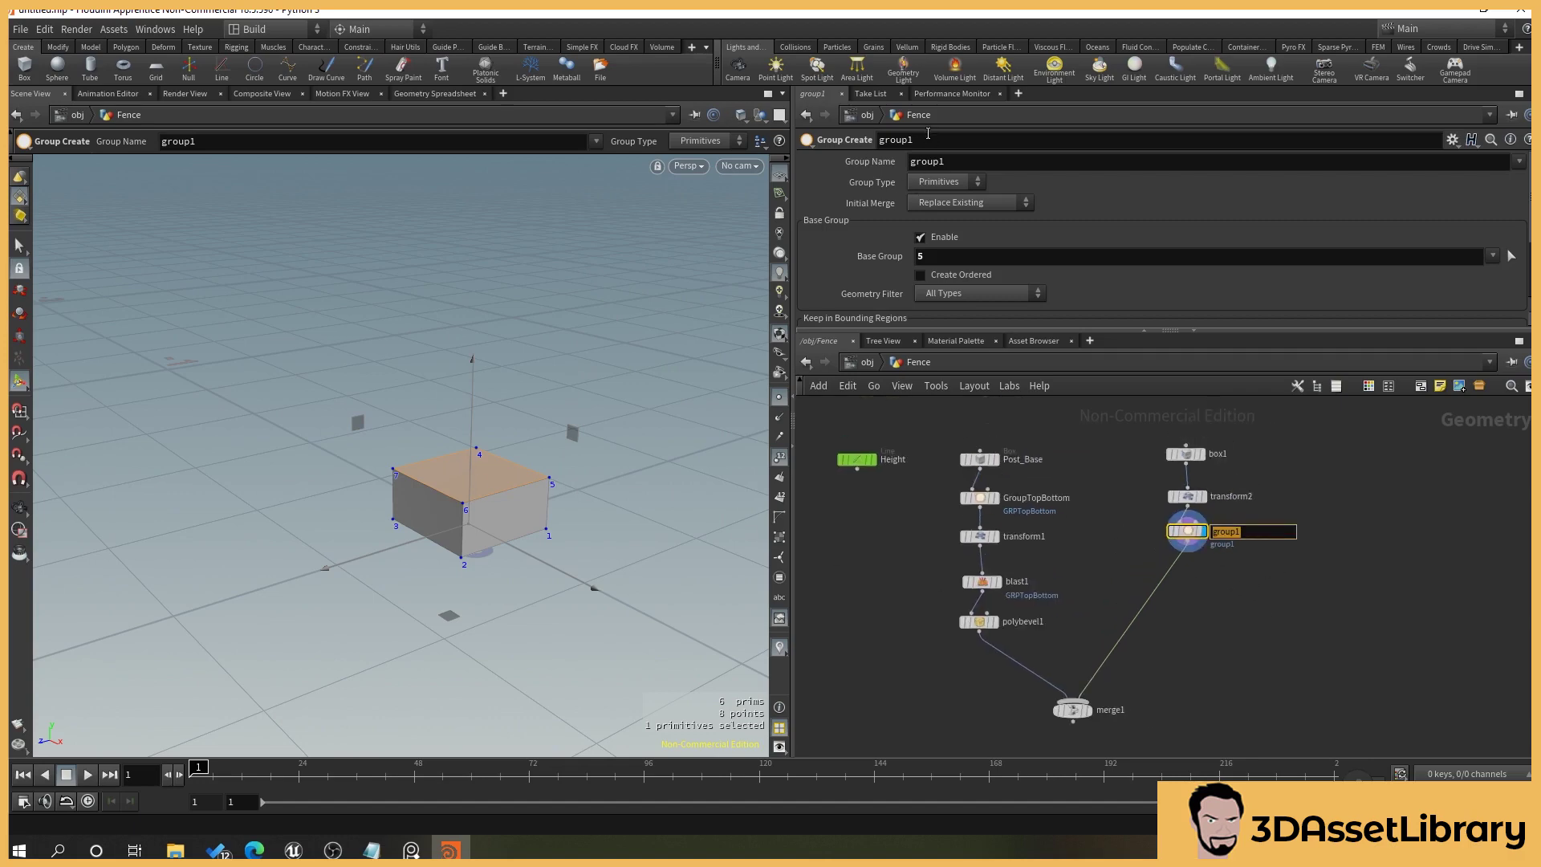
pyautogui.doubleClick(927, 139)
pyautogui.write('Group')
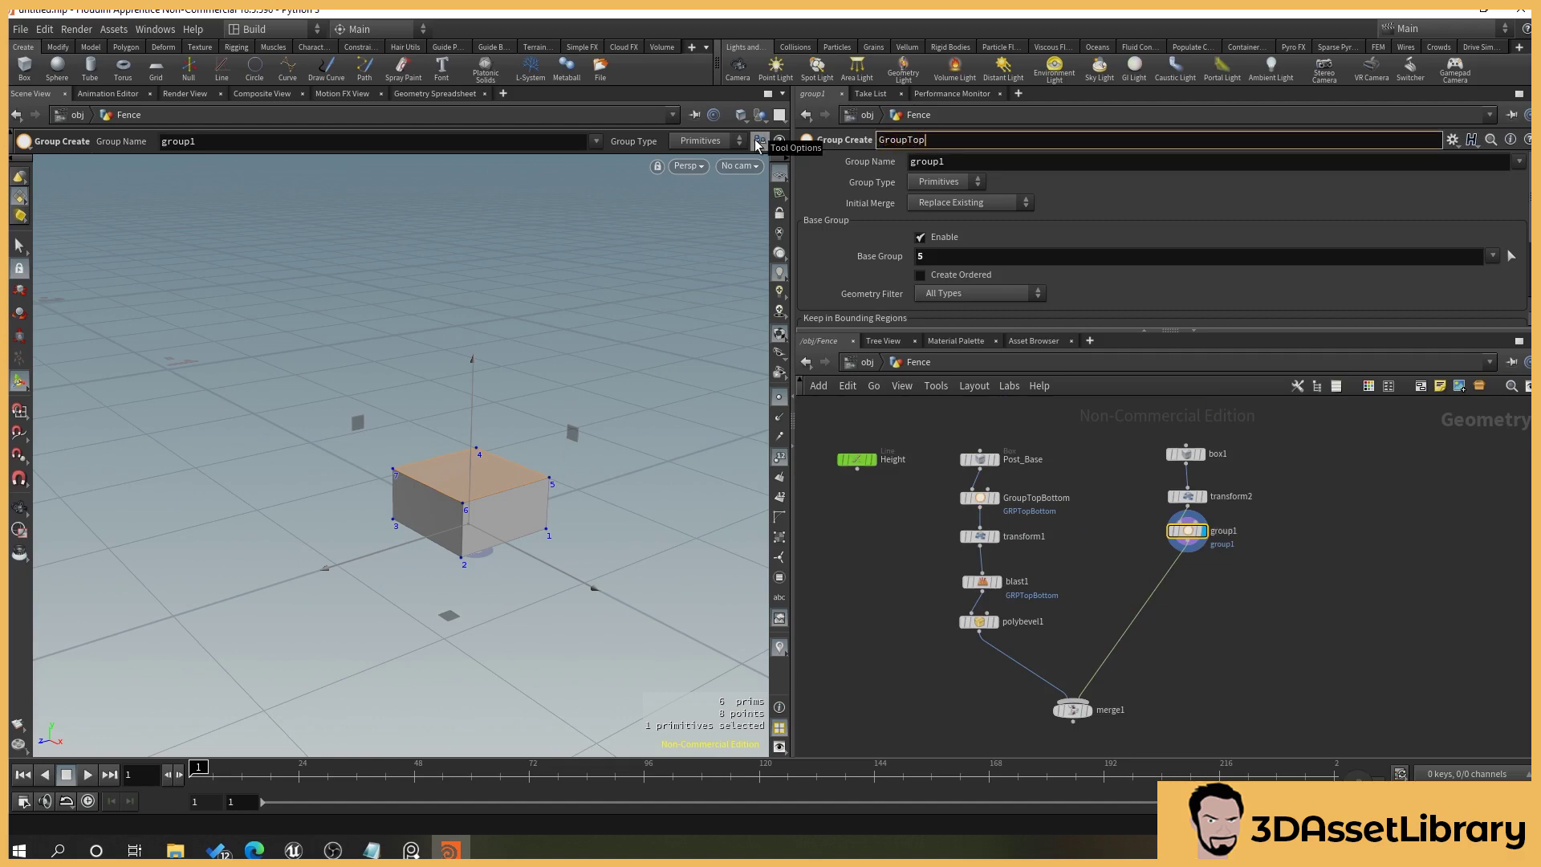
pyautogui.write('TopFace')
pyautogui.press('Return')
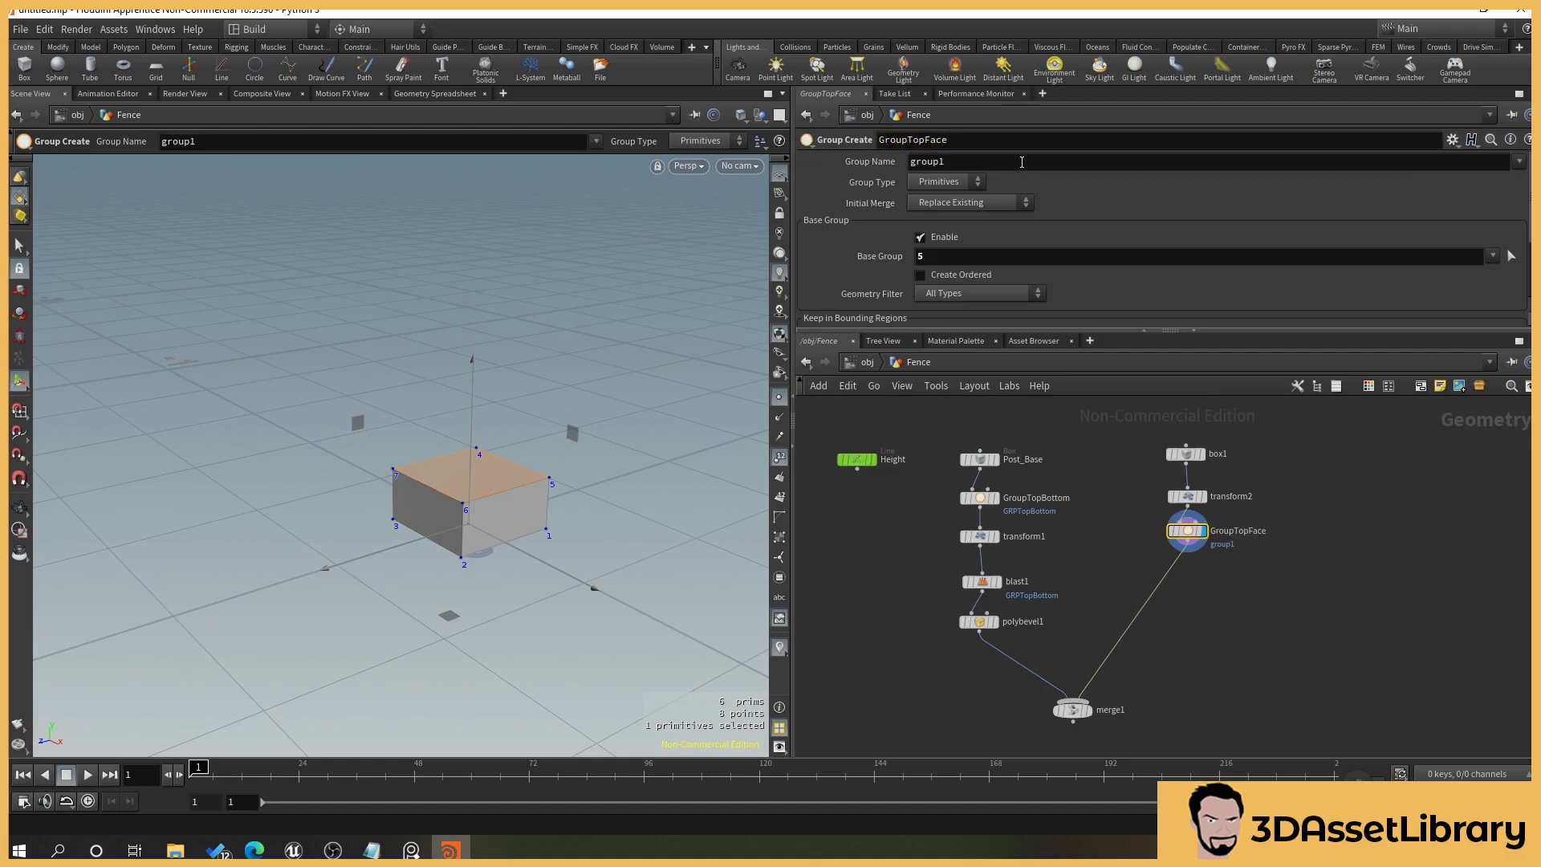
# Set the group name of the GroupTopFace node to GRPTopFace.
pyautogui.doubleClick(1022, 162)
pyautogui.write('GRPTop')
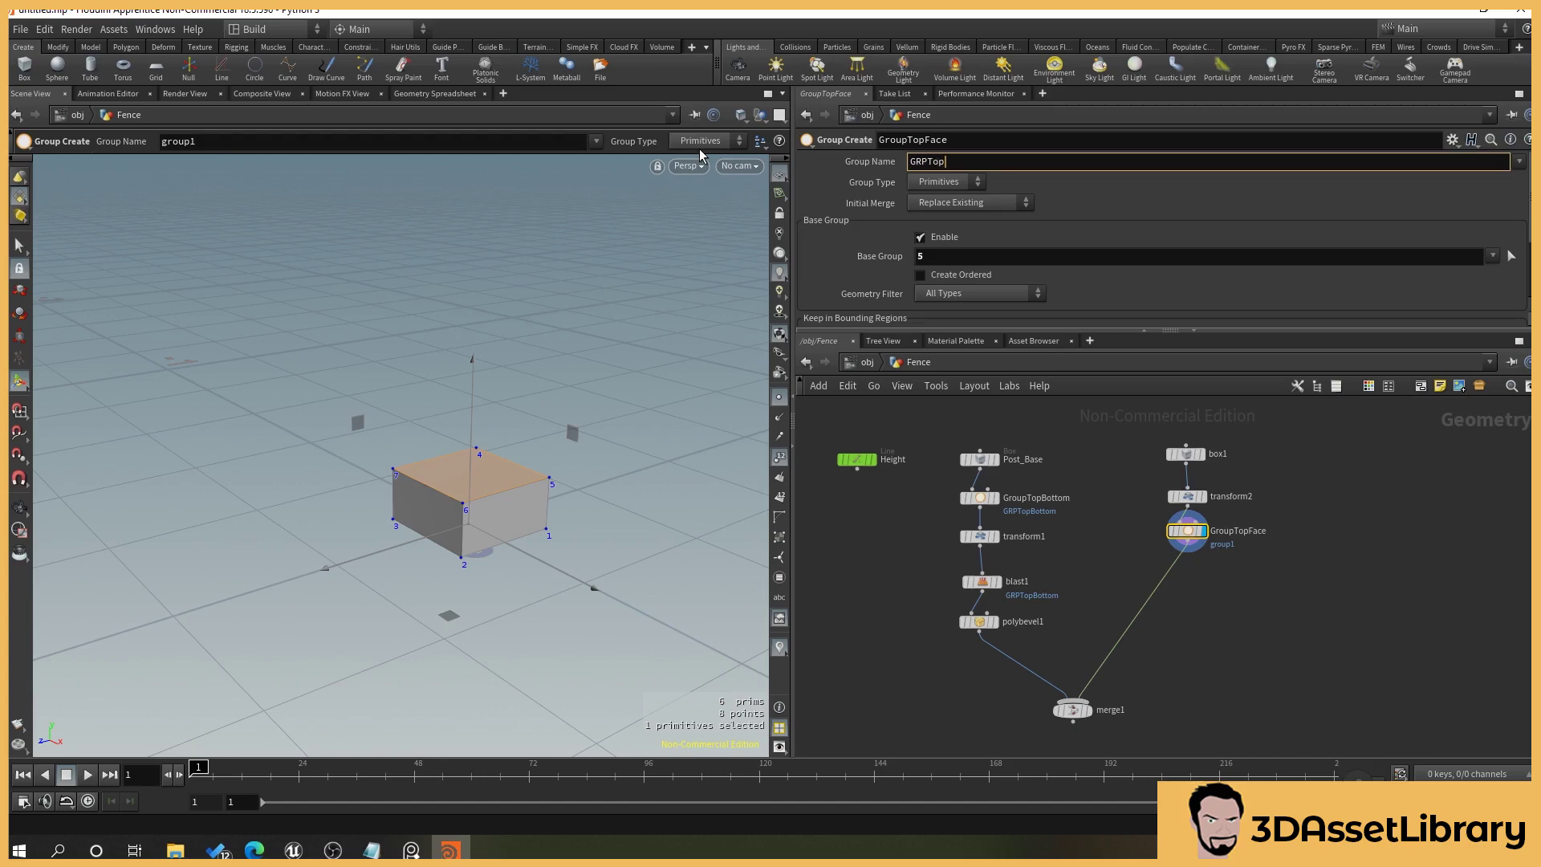
pyautogui.write('Face')
pyautogui.press('Return')
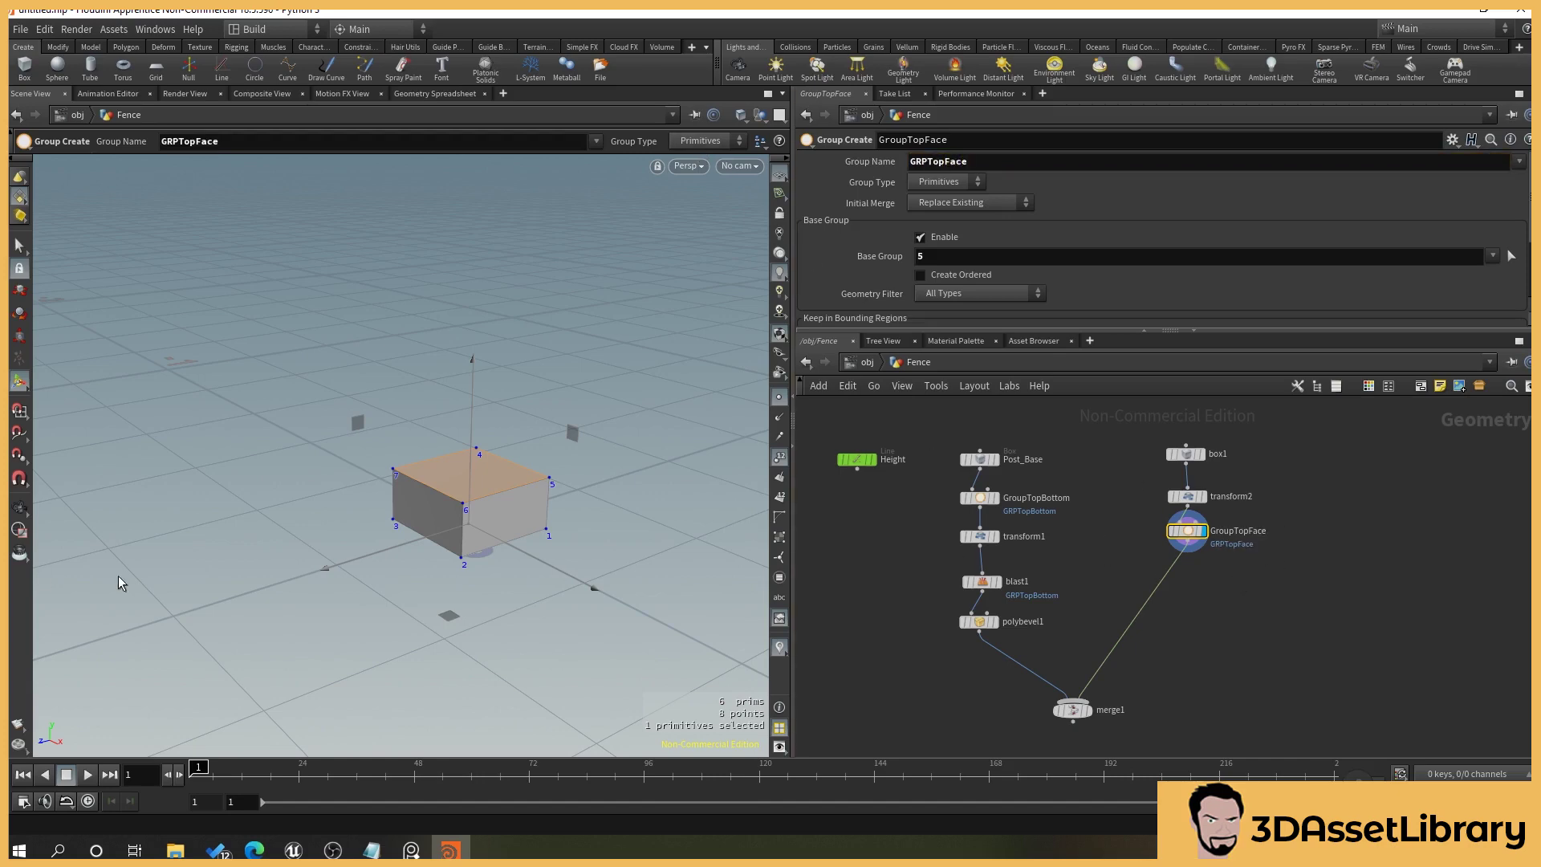
# Insert a PolyBevel node between GroupTopFace and merge1 and display its output.
pyautogui.press('Escape')
pyautogui.moveTo(475, 587); pyautogui.dragTo(579, 565)
pyautogui.press('Return')
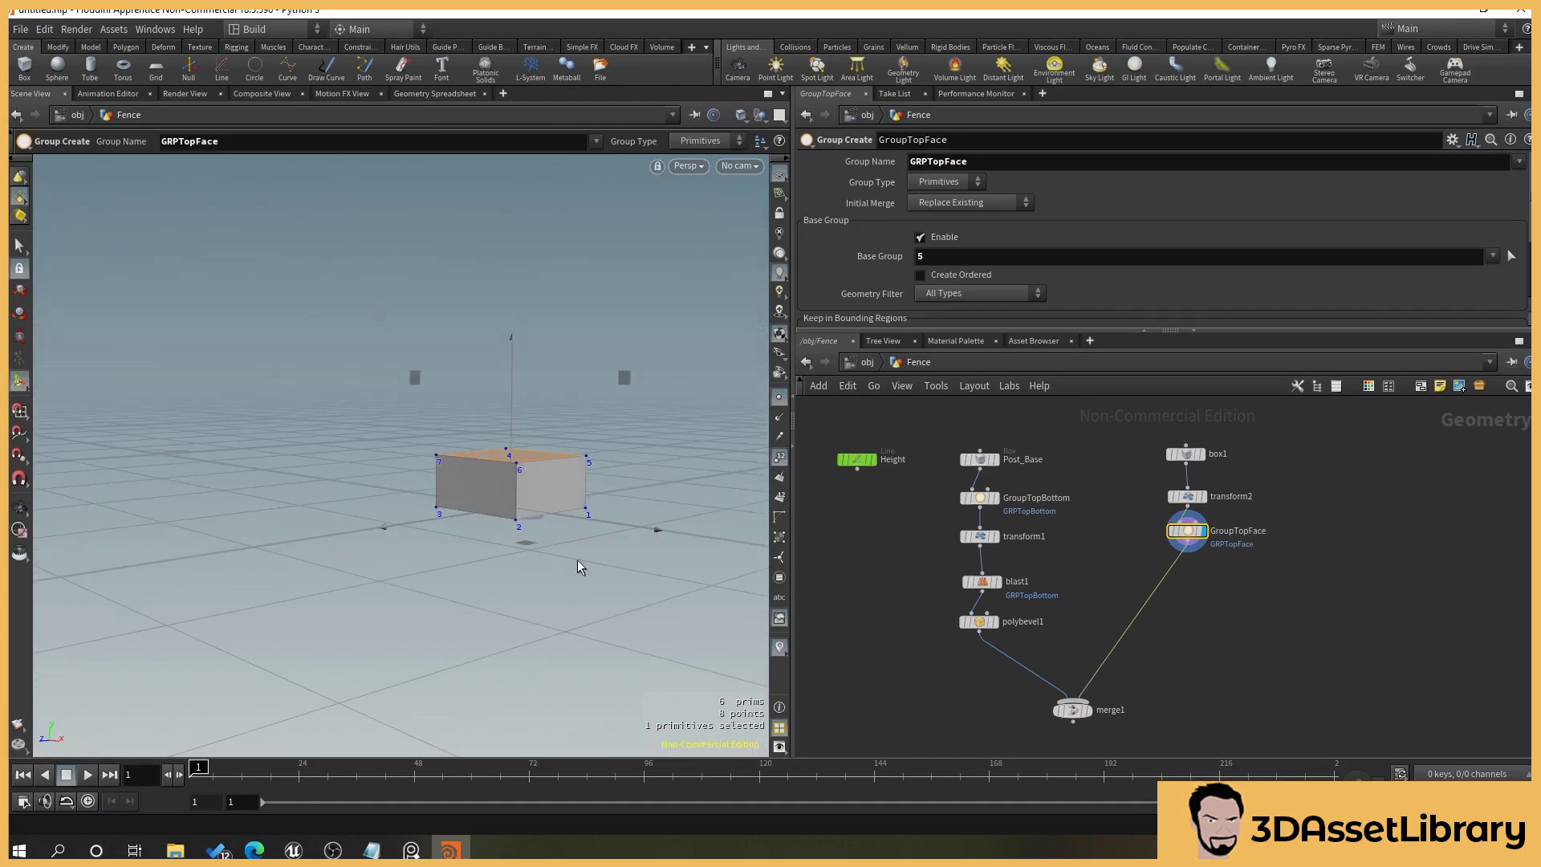
pyautogui.click(1179, 574)
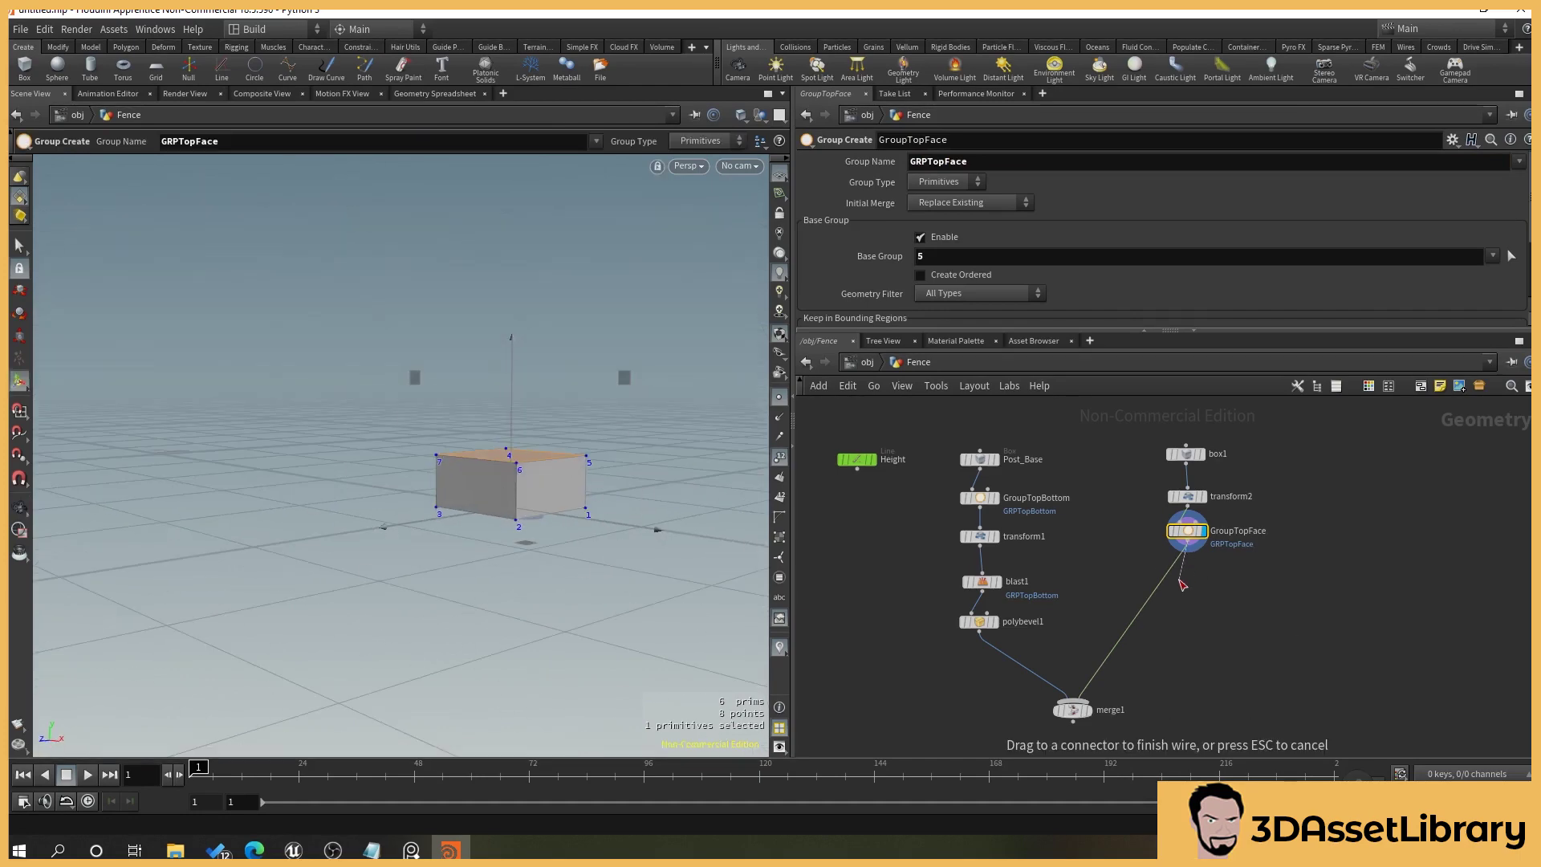
pyautogui.press('Tab')
pyautogui.write('pol')
pyautogui.press('Return')
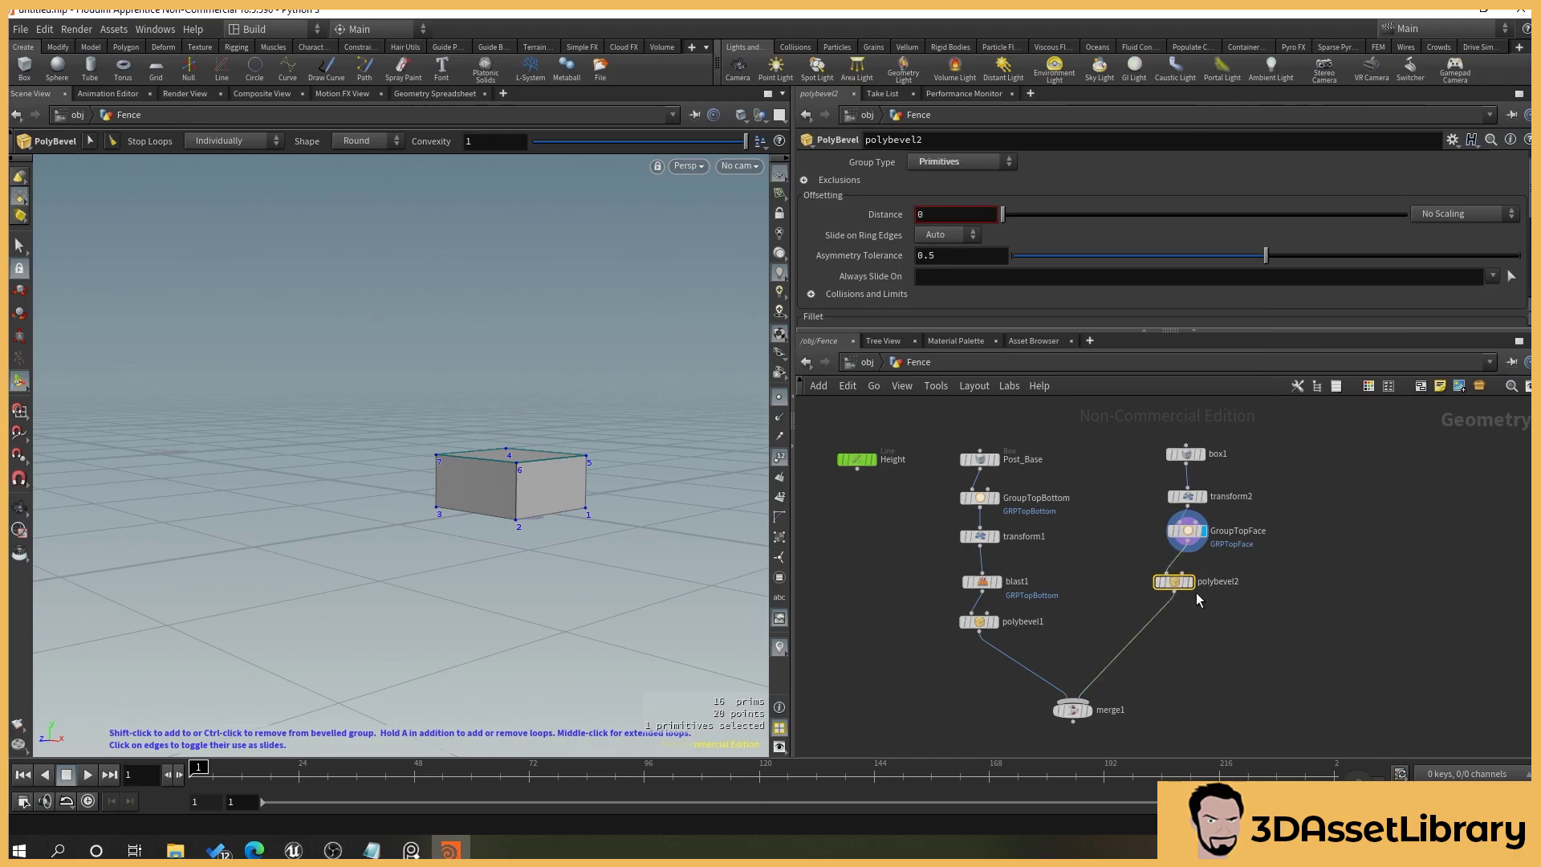
pyautogui.click(1200, 581)
# Replace the cap bevel's primitive selection with the GRPTopFace group.
pyautogui.moveTo(1009, 207)
pyautogui.mouseDown()
pyautogui.moveTo(1037, 215)
pyautogui.moveTo(1000, 216)
pyautogui.mouseUp()
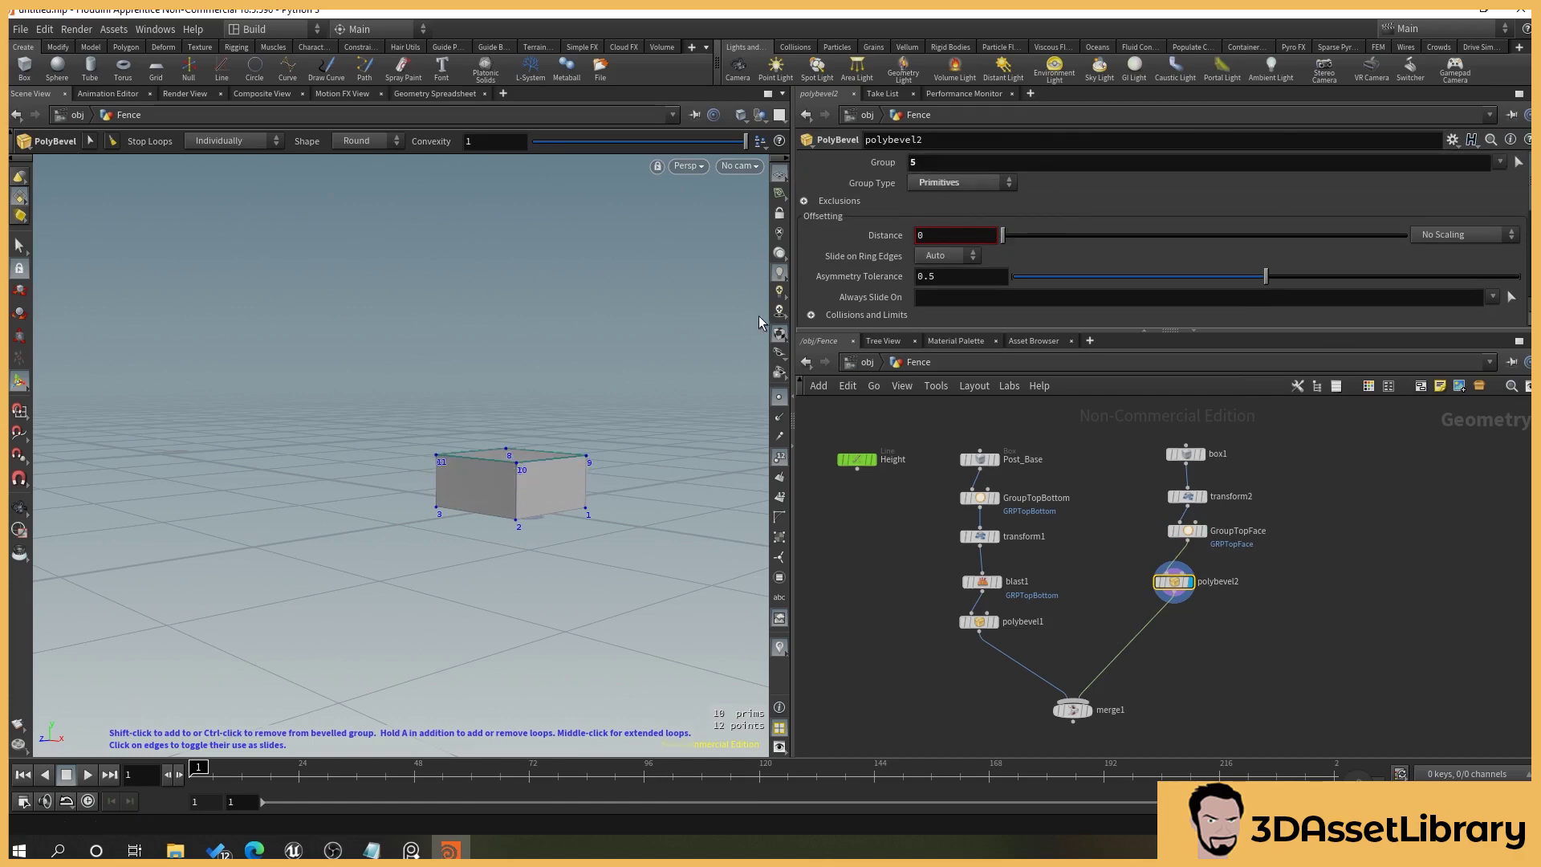
pyautogui.keyDown('alt'); pyautogui.moveTo(761, 323); pyautogui.dragTo(759, 405); pyautogui.keyUp('alt')
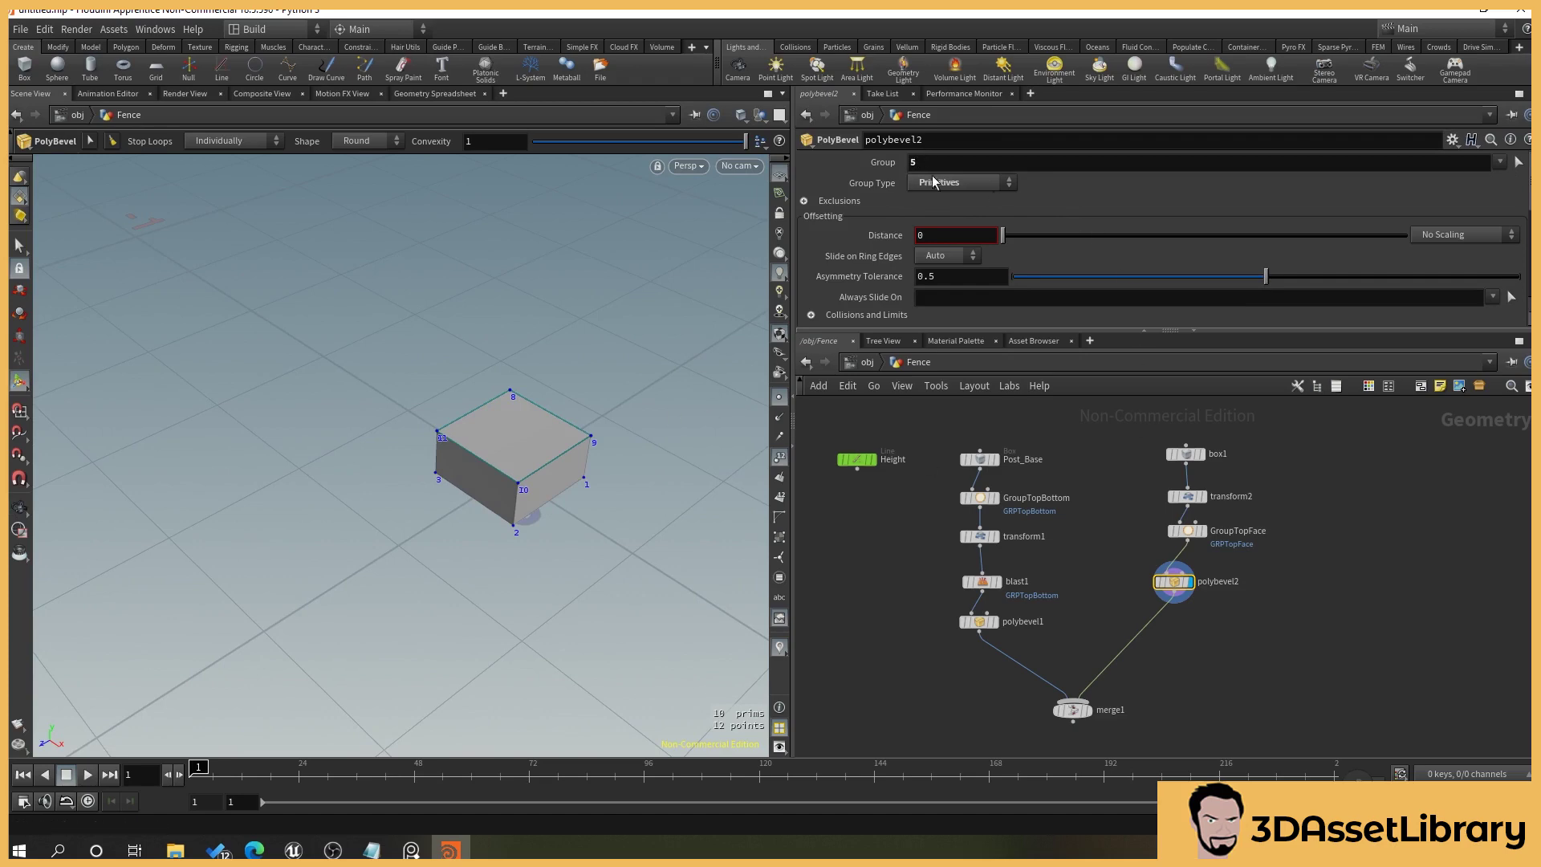
pyautogui.doubleClick(915, 161)
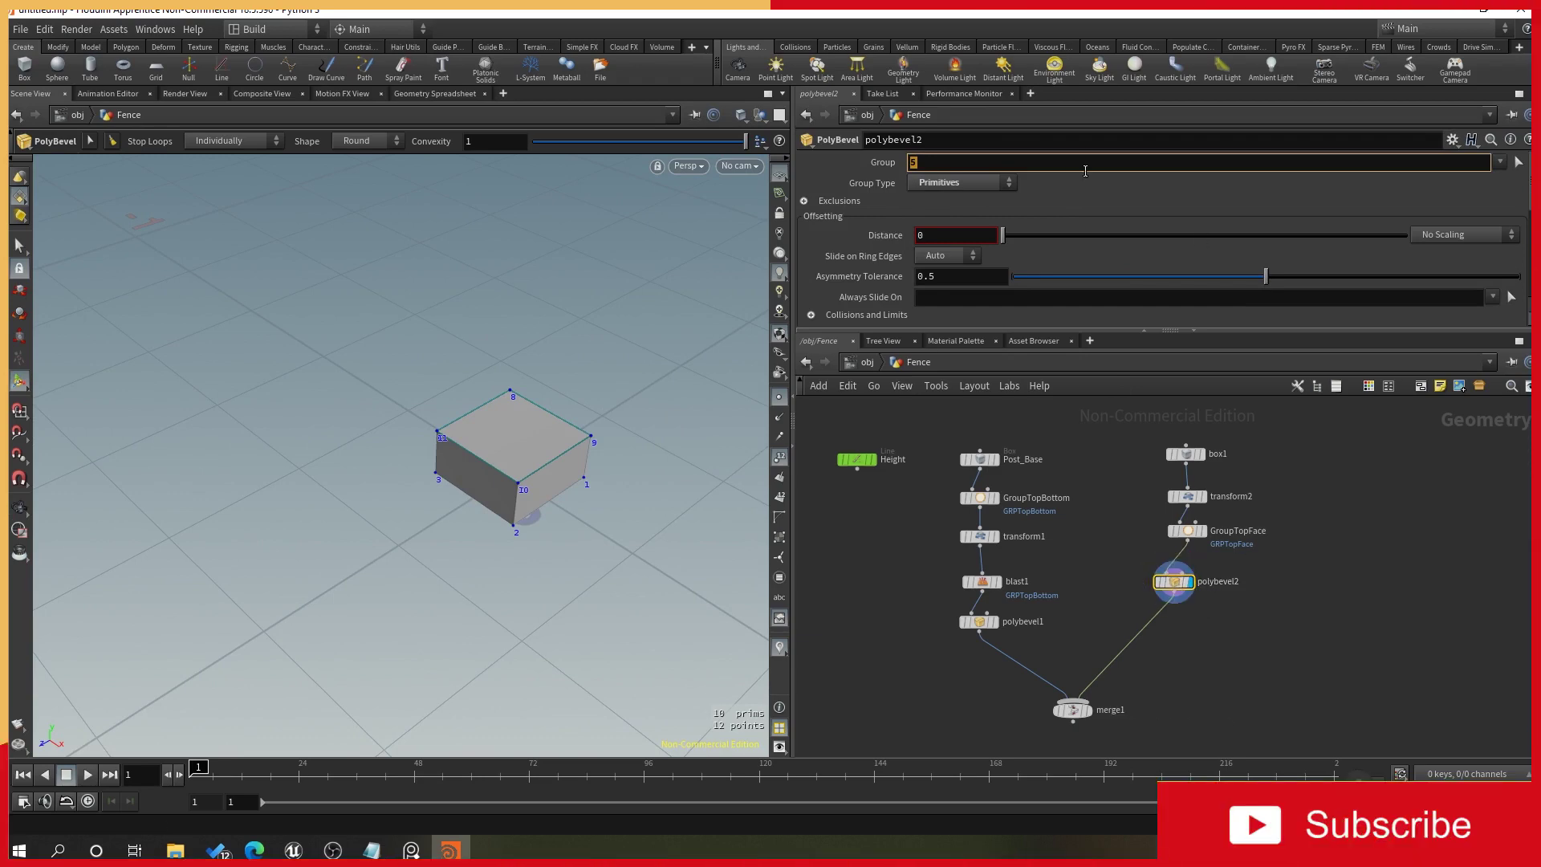
pyautogui.press('BackSpace')
pyautogui.press('Return')
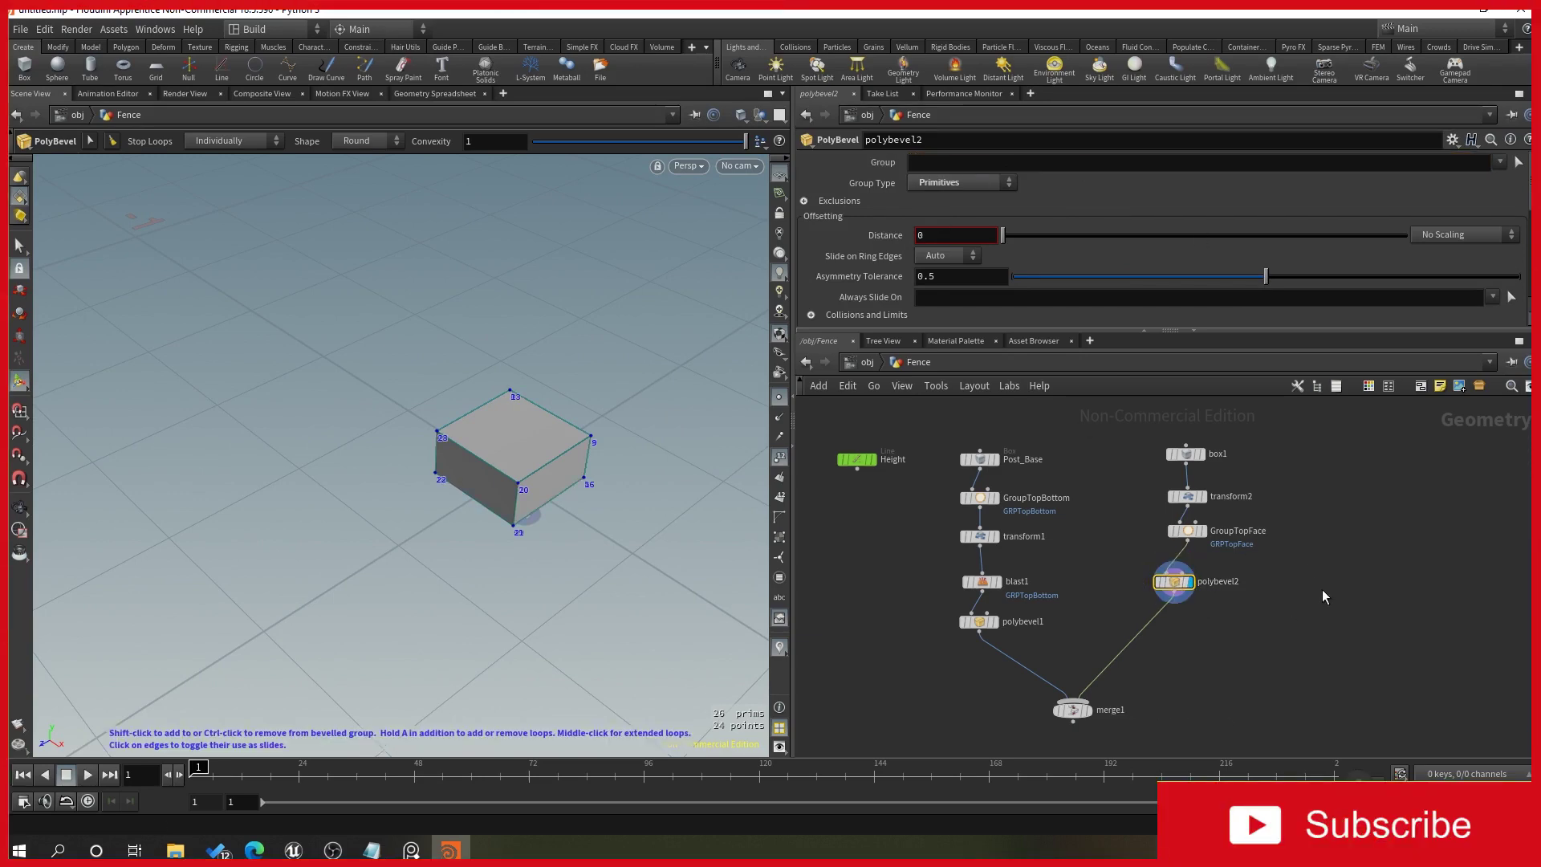
pyautogui.moveTo(1002, 235); pyautogui.dragTo(959, 229)
pyautogui.click(1497, 165)
pyautogui.click(1478, 180)
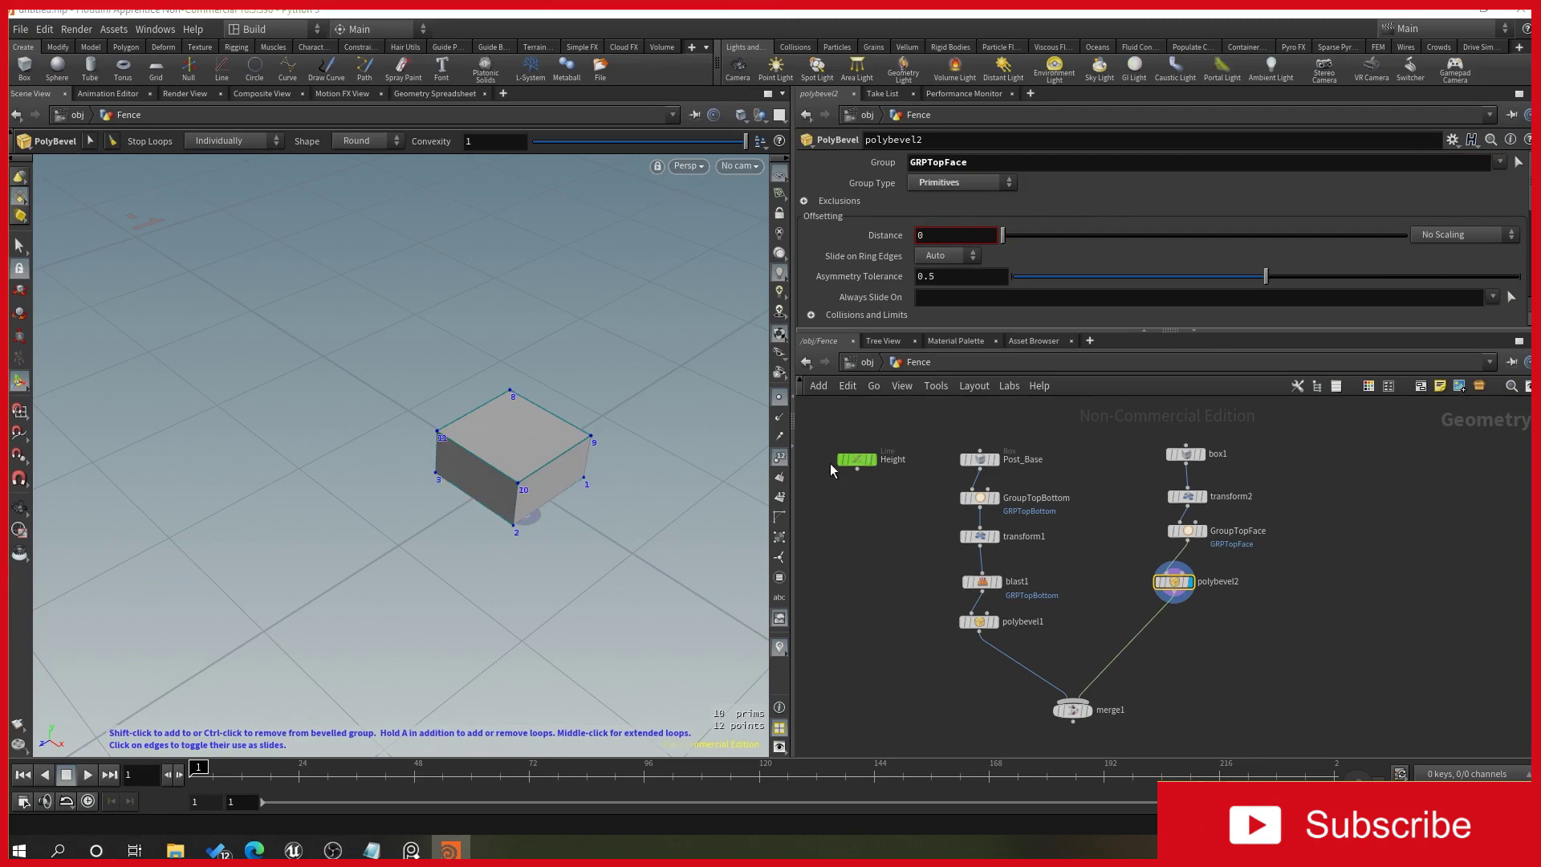
# Set the cap bevel's distance to 0.02 to chamfer the edges around the box's top face.
pyautogui.moveTo(1002, 234); pyautogui.dragTo(1009, 235)
pyautogui.keyDown('alt'); pyautogui.moveTo(557, 543); pyautogui.dragTo(619, 492); pyautogui.keyUp('alt')
pyautogui.scroll(1, 620, 493)
pyautogui.hotkey('ctrl', 'z')
pyautogui.keyDown('alt'); pyautogui.moveTo(662, 547); pyautogui.dragTo(585, 570); pyautogui.keyUp('alt')
pyautogui.moveTo(482, 578); pyautogui.dragTo(526, 600)
# Reposition the cap's PolyBevel node directly beneath GroupTopFace in the network.
pyautogui.moveTo(1186, 611); pyautogui.dragTo(1149, 610, button='middle')
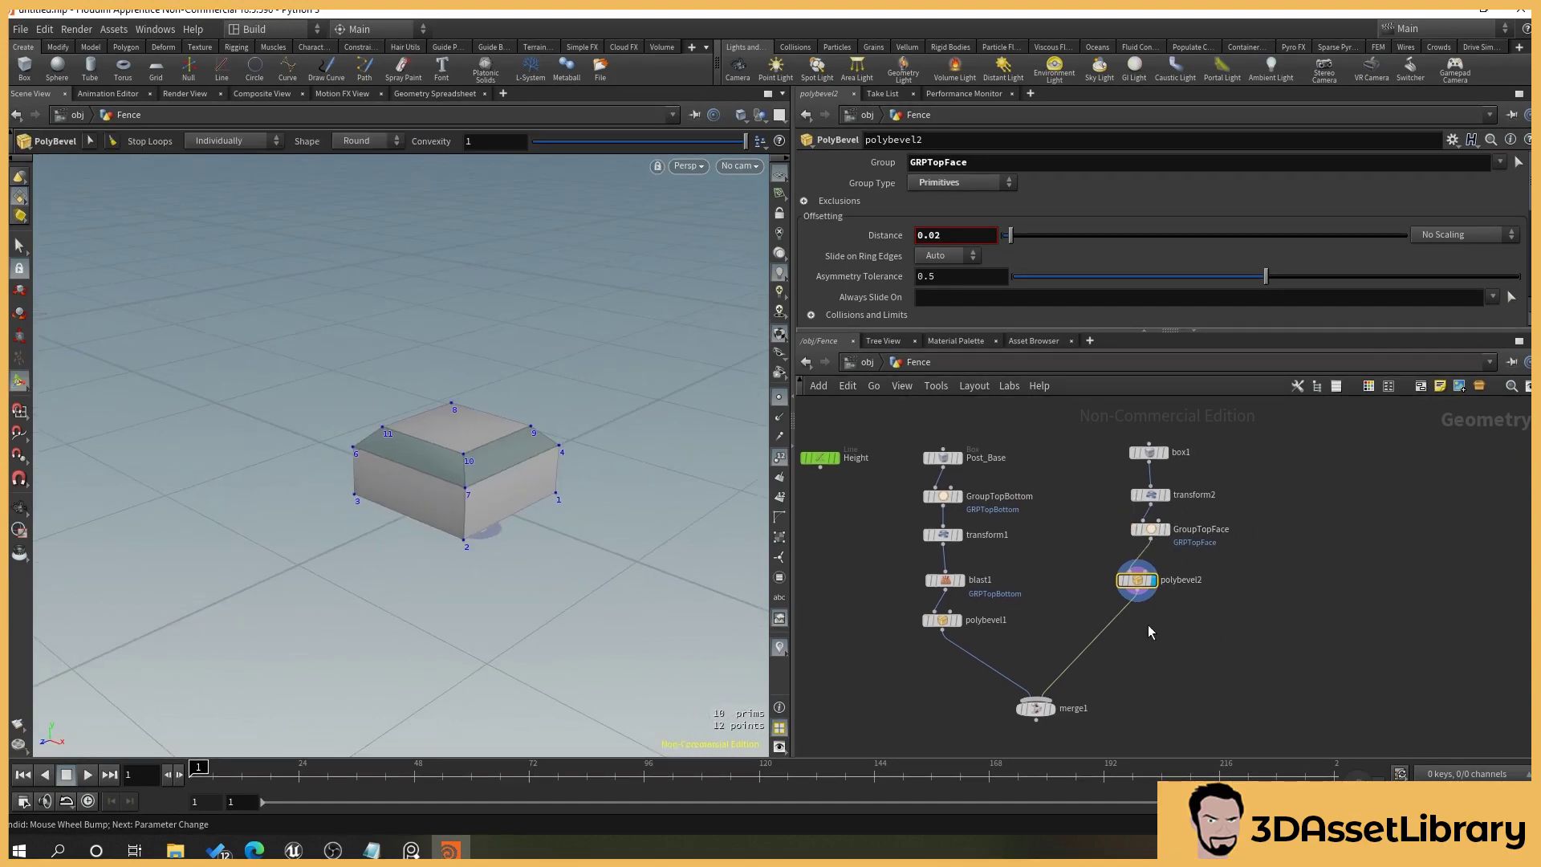
pyautogui.moveTo(1134, 588); pyautogui.dragTo(1099, 576)
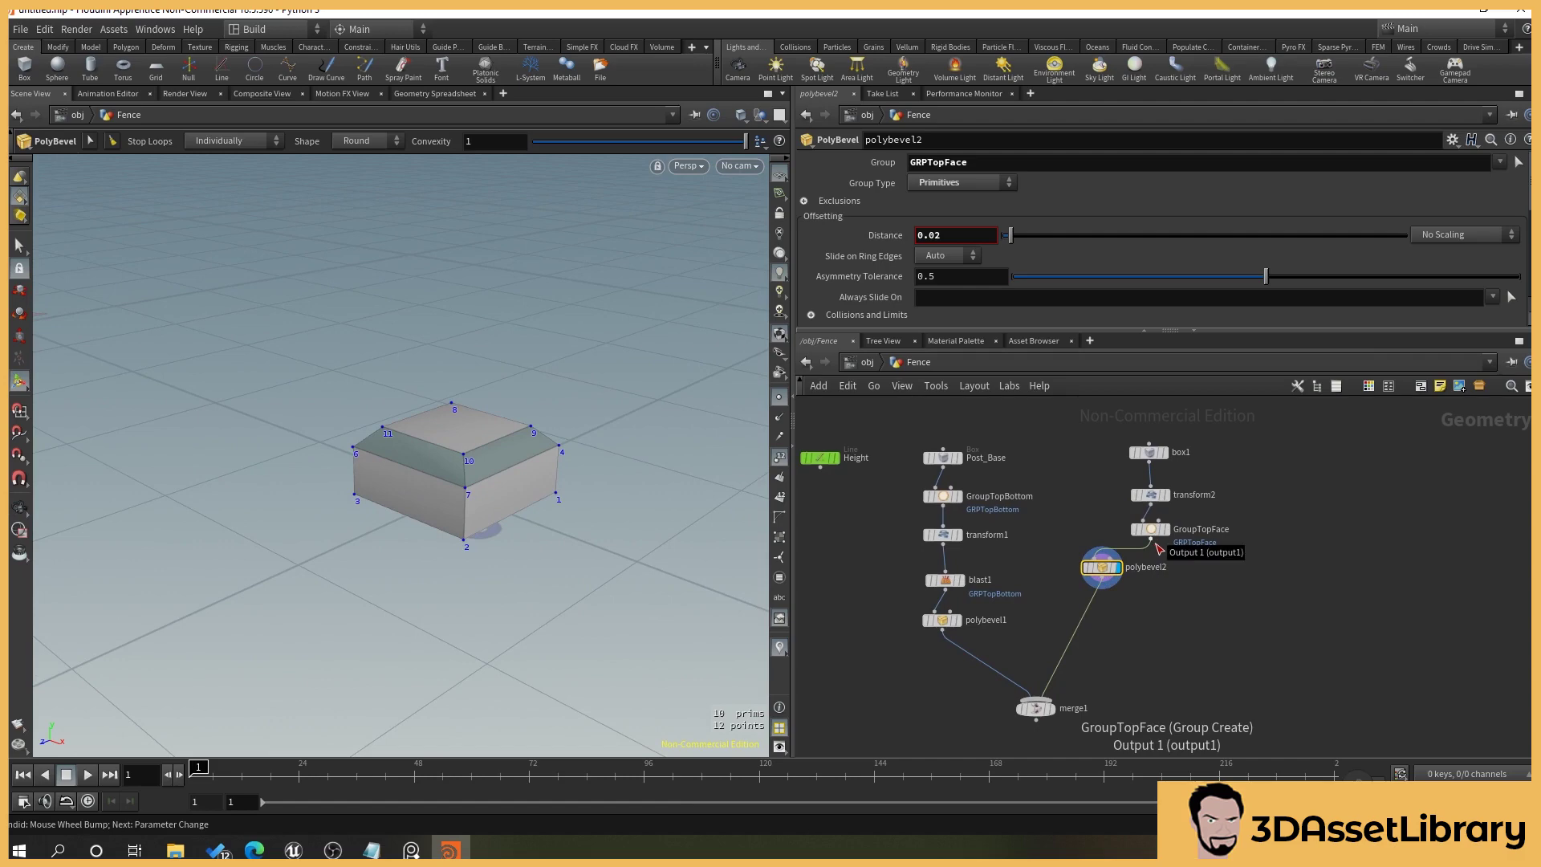
pyautogui.moveTo(1110, 568); pyautogui.dragTo(1160, 575)
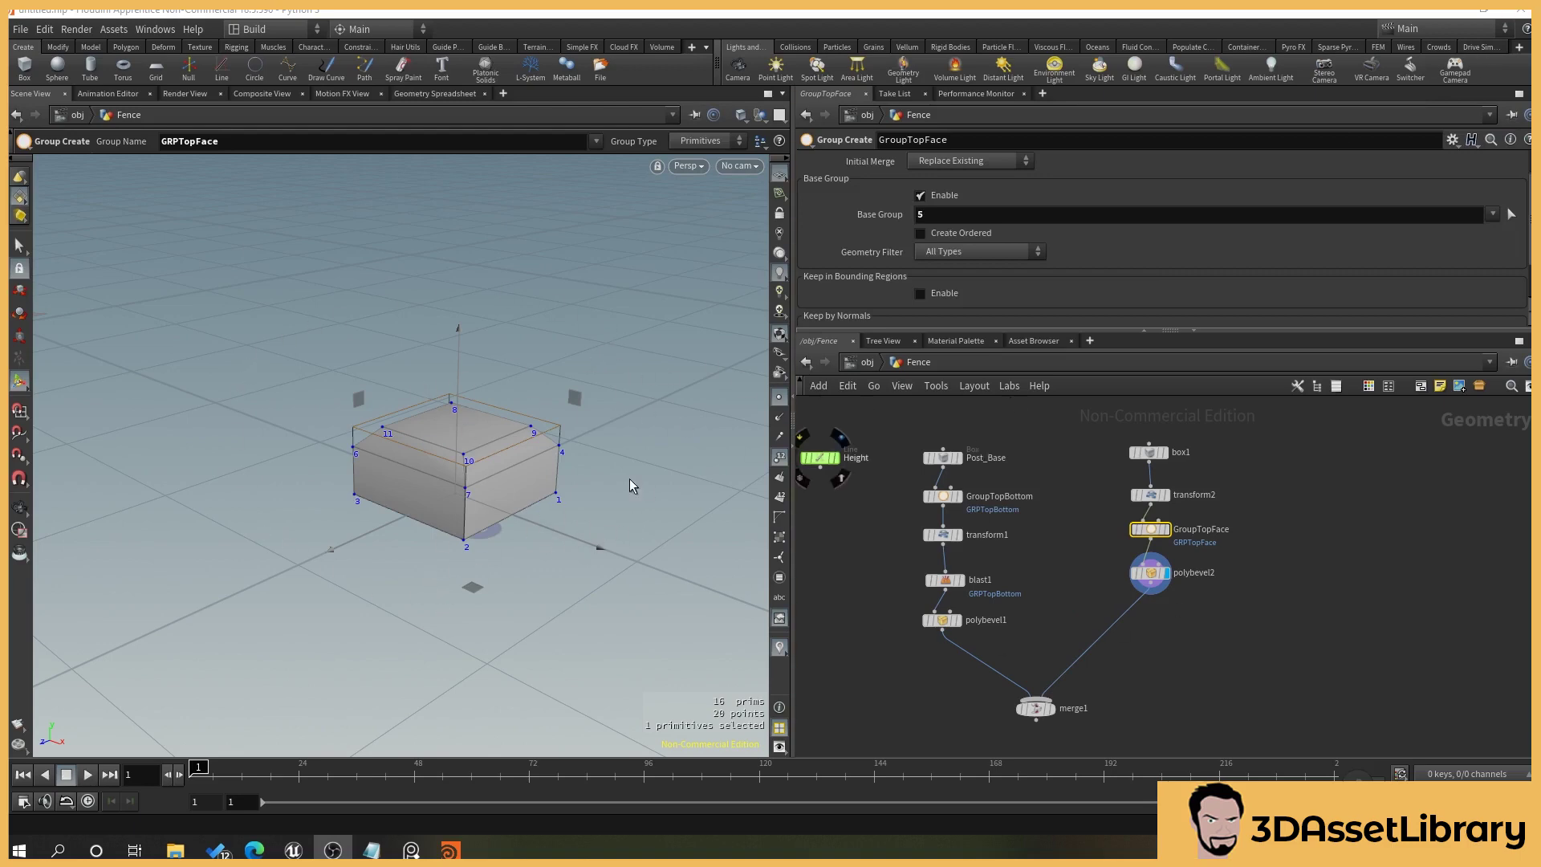
# Compare the box before and after bevelling by switching the display between GroupTopFace and the PolyBevel node.
pyautogui.click(1165, 529)
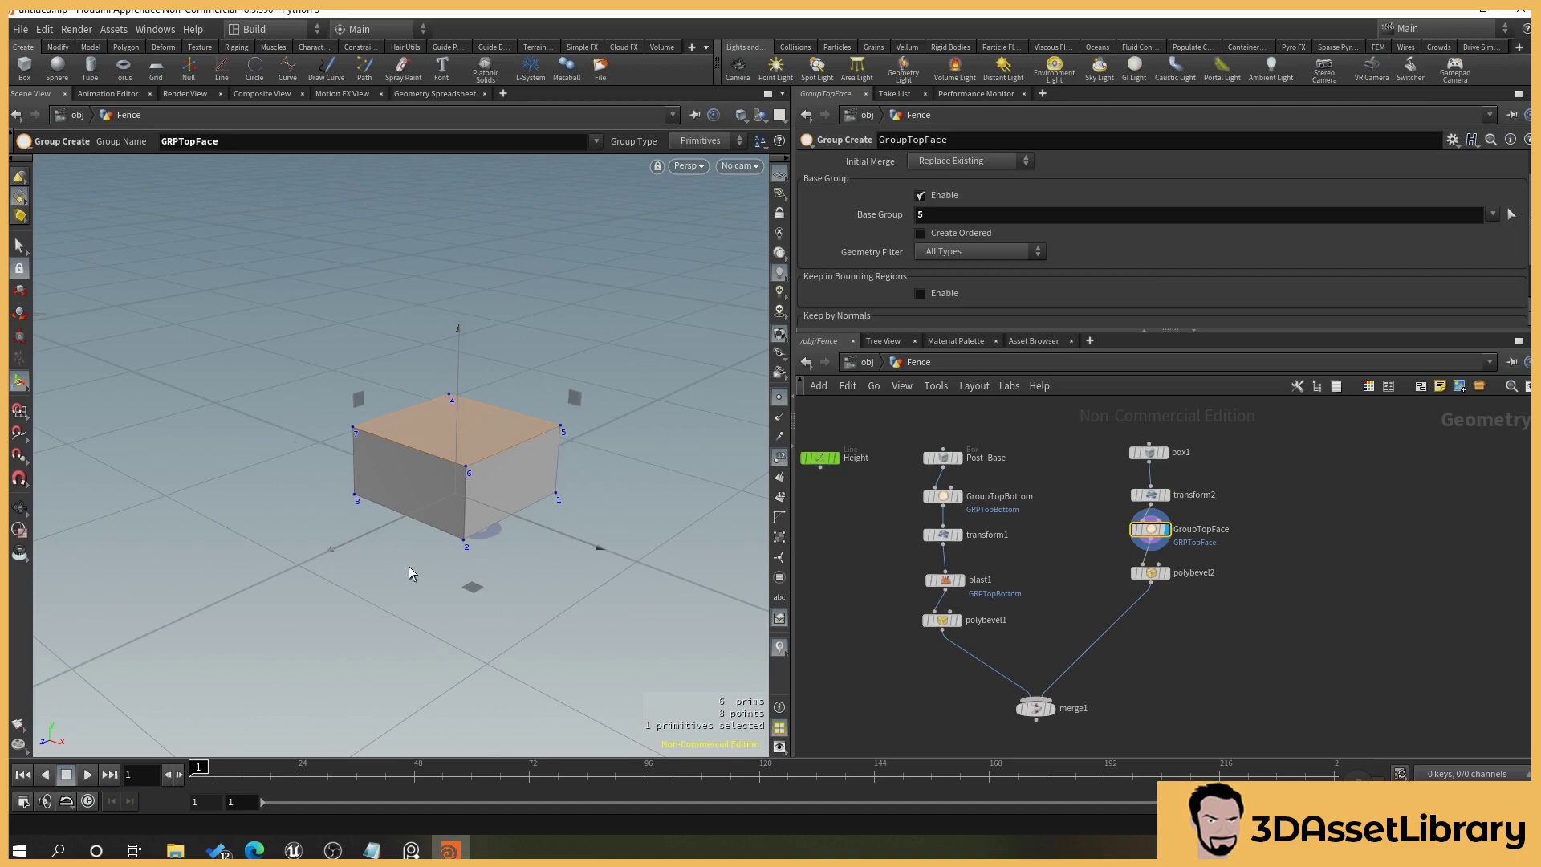
pyautogui.keyDown('alt'); pyautogui.moveTo(302, 498); pyautogui.dragTo(398, 532); pyautogui.keyUp('alt')
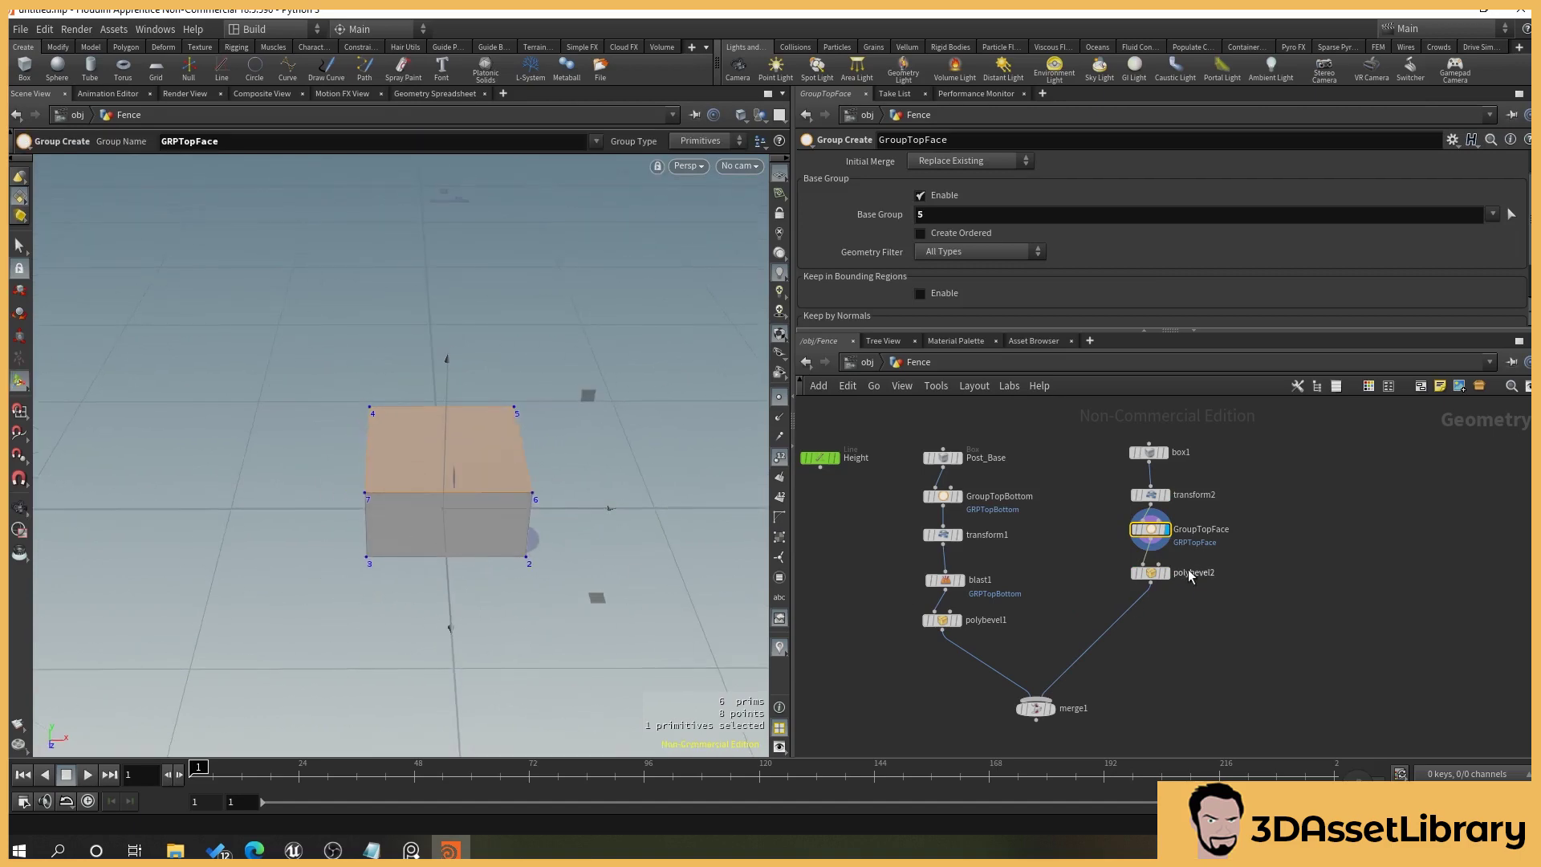
pyautogui.click(1161, 573)
pyautogui.click(1166, 572)
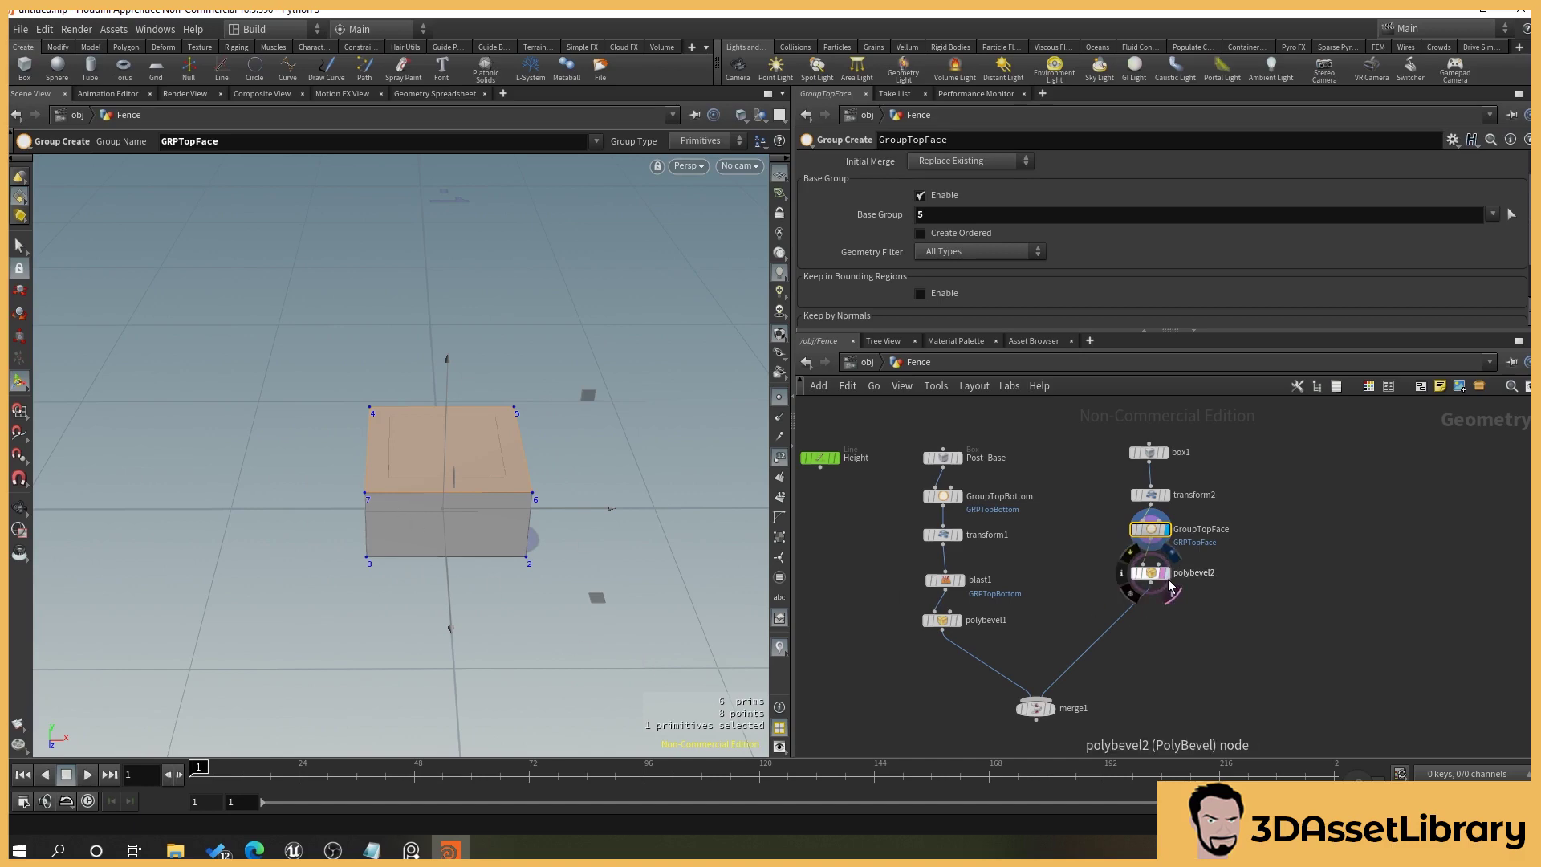
pyautogui.press('Escape')
pyautogui.moveTo(551, 602)
pyautogui.mouseDown()
pyautogui.moveTo(649, 565)
pyautogui.moveTo(646, 544)
pyautogui.moveTo(610, 532)
pyautogui.moveTo(527, 585)
pyautogui.mouseUp()
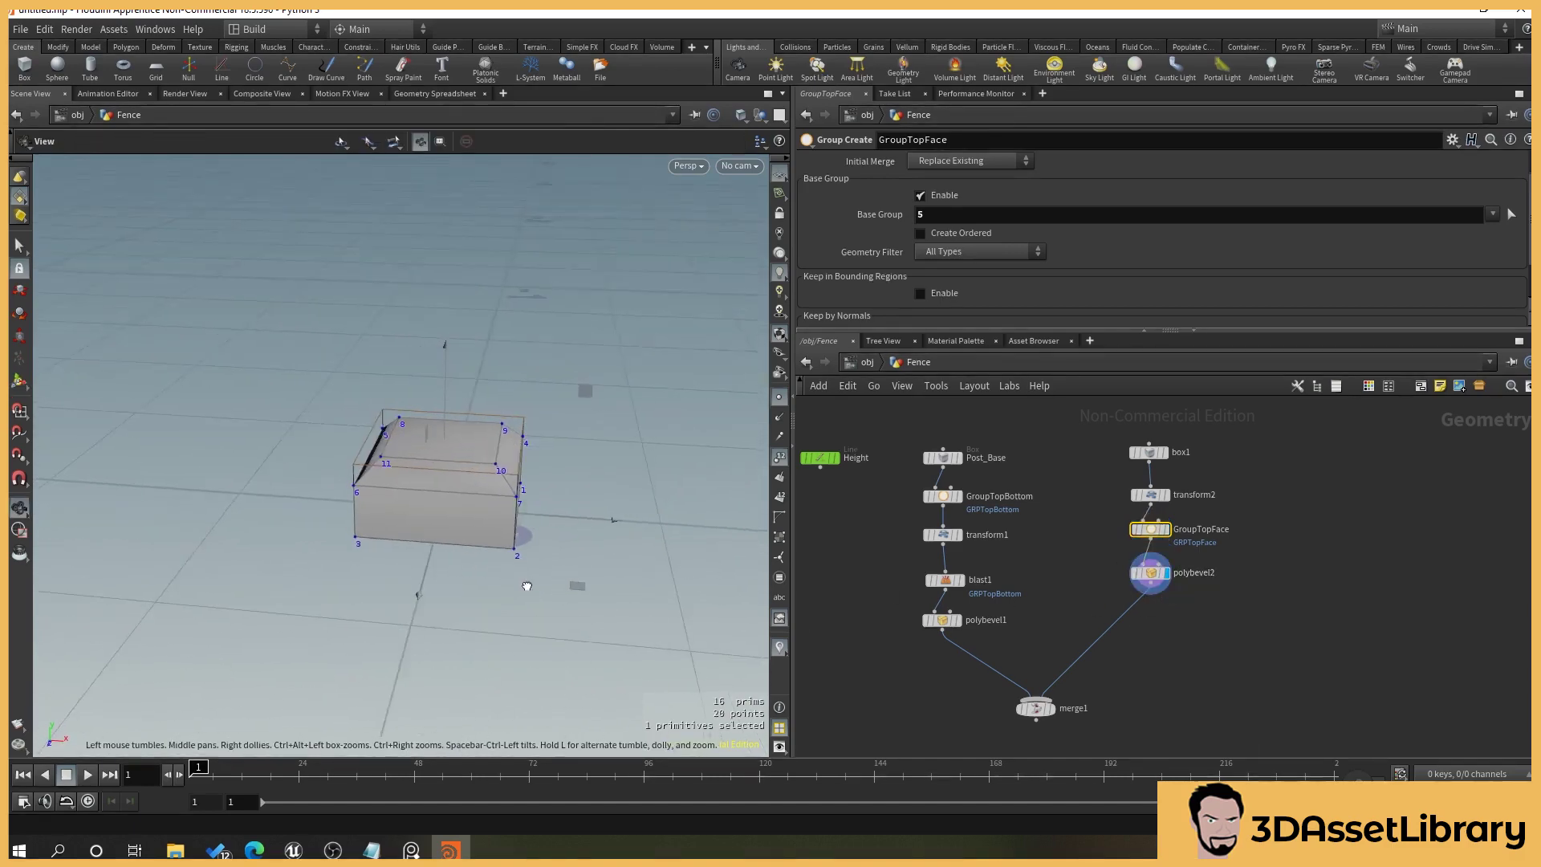
pyautogui.press('Return')
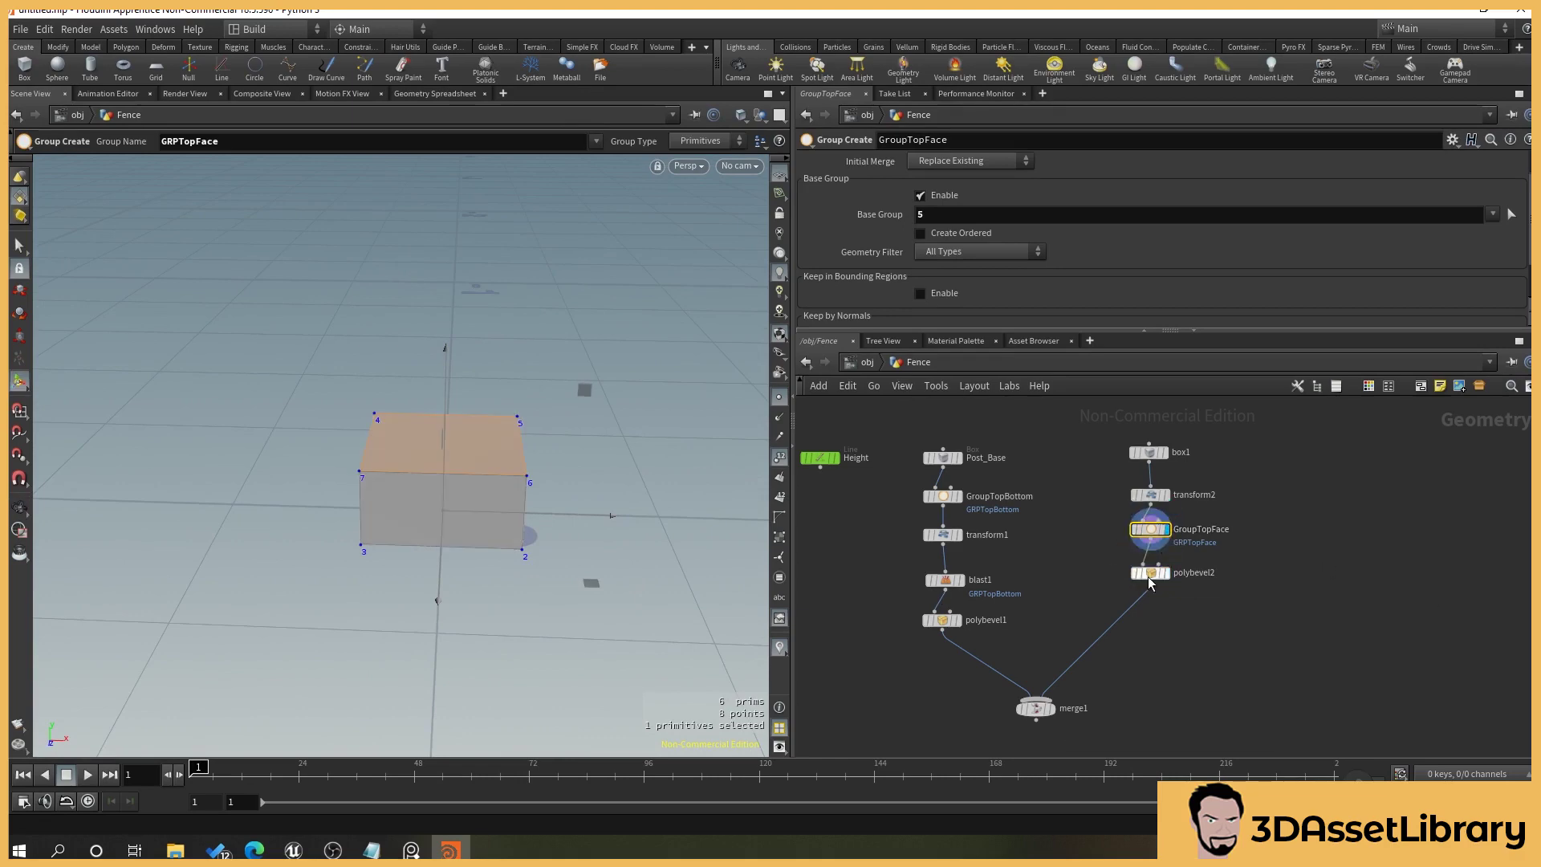
# Display GroupTopFace and select the box's four sides and bottom face, leaving out the top face.
pyautogui.click(1165, 530)
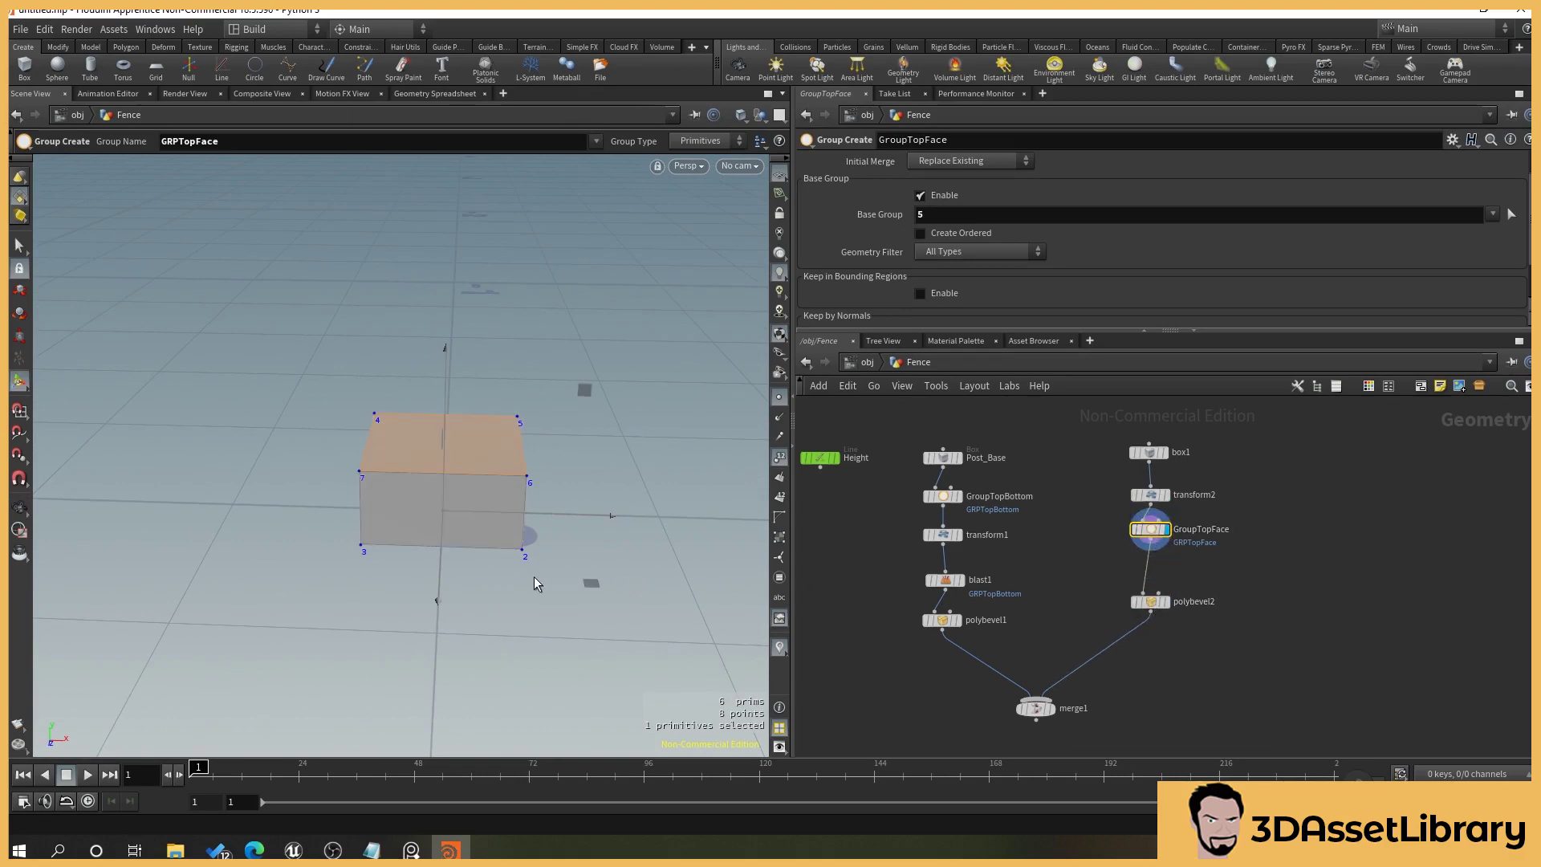
pyautogui.moveTo(533, 585); pyautogui.dragTo(450, 618)
pyautogui.press('Escape')
pyautogui.keyDown('shift'); pyautogui.click(419, 522); pyautogui.keyUp('shift')
pyautogui.keyDown('alt'); pyautogui.moveTo(292, 622); pyautogui.dragTo(519, 533); pyautogui.keyUp('alt')
pyautogui.keyDown('shift'); pyautogui.click(568, 525); pyautogui.keyUp('shift')
pyautogui.keyDown('shift'); pyautogui.click(530, 494); pyautogui.keyUp('shift')
pyautogui.keyDown('shift'); pyautogui.click(564, 518); pyautogui.keyUp('shift')
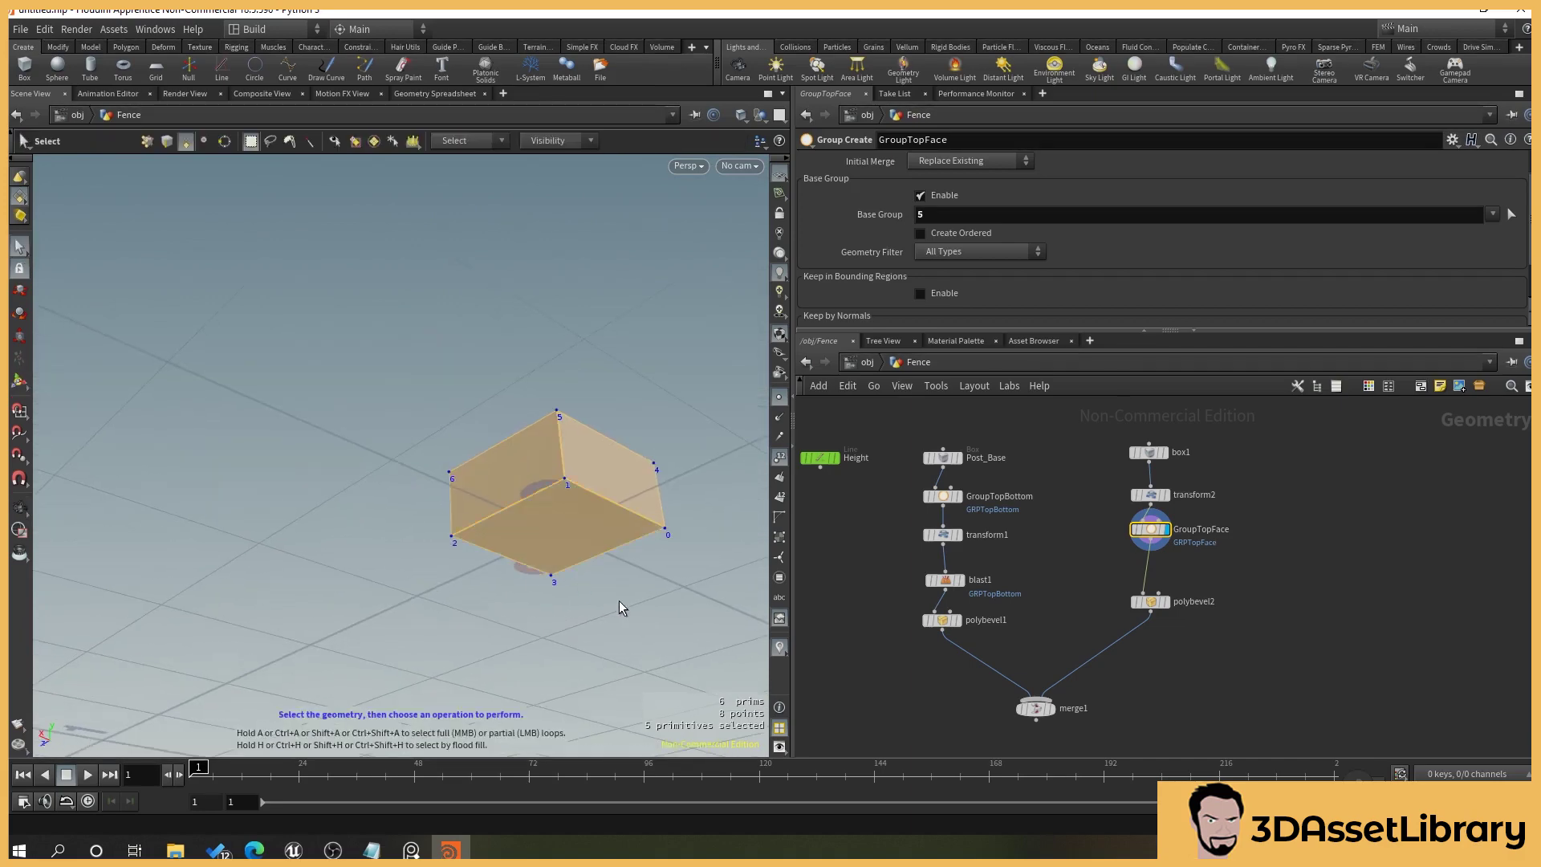
pyautogui.keyDown('alt'); pyautogui.moveTo(623, 609); pyautogui.dragTo(393, 661); pyautogui.keyUp('alt')
pyautogui.keyDown('alt'); pyautogui.moveTo(481, 564); pyautogui.dragTo(499, 599); pyautogui.keyUp('alt')
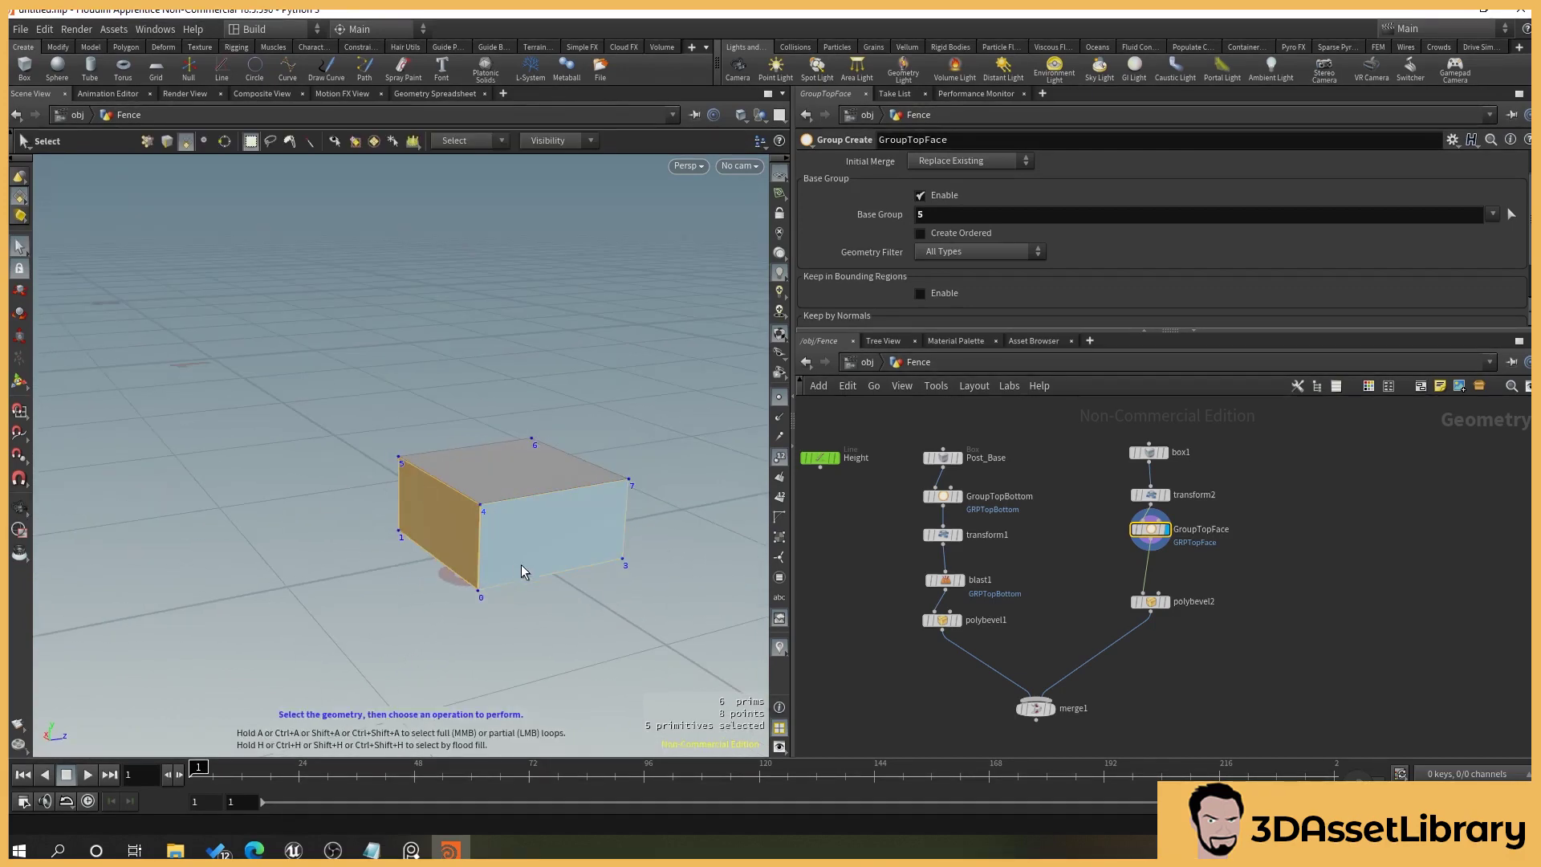
# Create a primitive group from the five selected faces by adding a Group node after GroupTopFace.
pyautogui.press('Tab')
pyautogui.write('group')
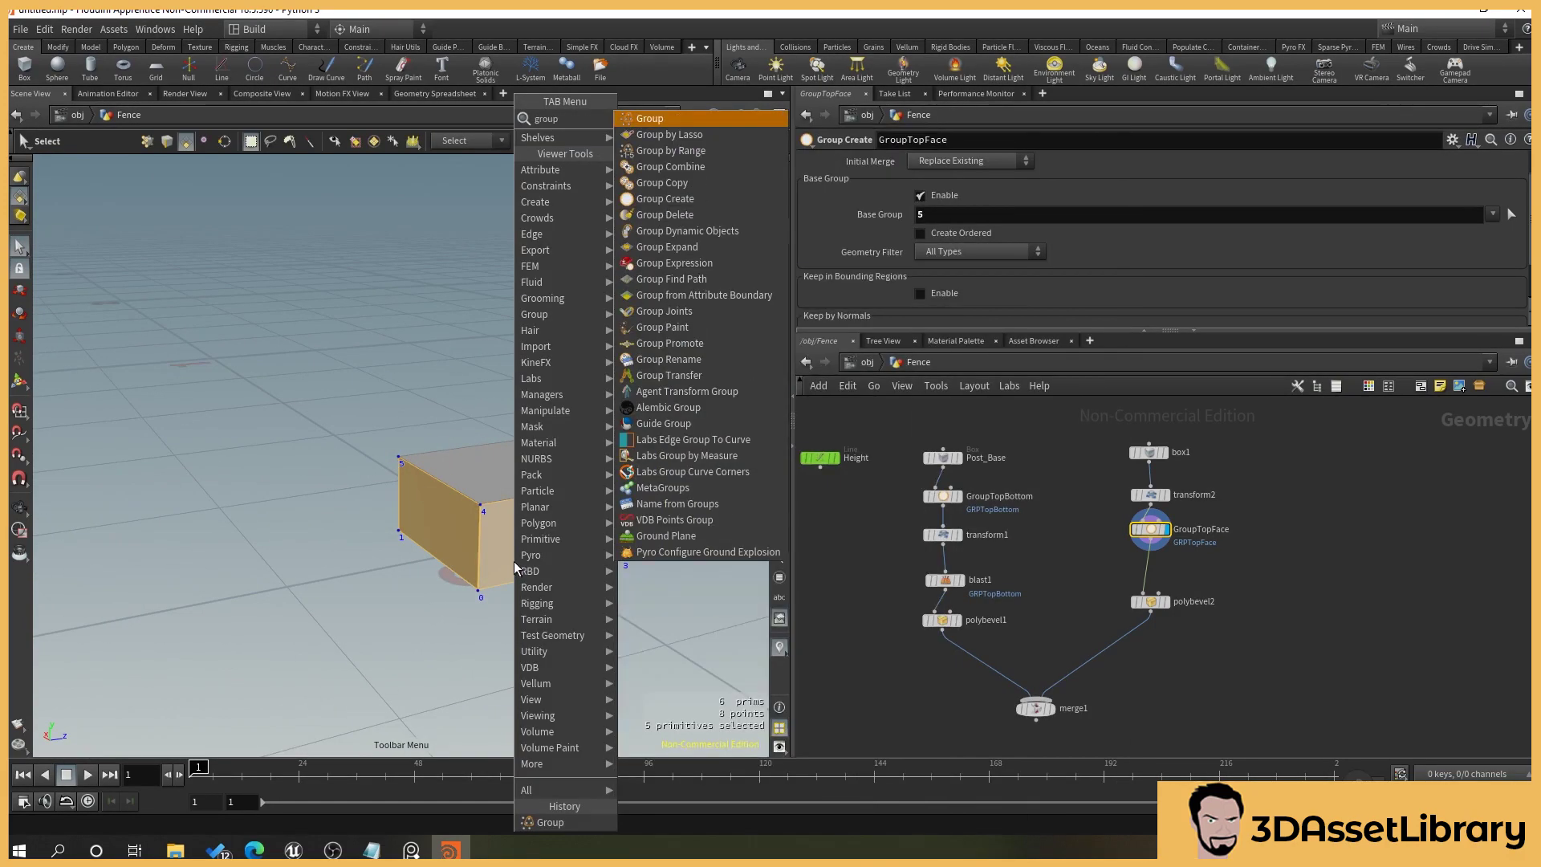
pyautogui.press('Return')
# Rename the new group node to GroupRemainingFaces.
pyautogui.doubleClick(1203, 530)
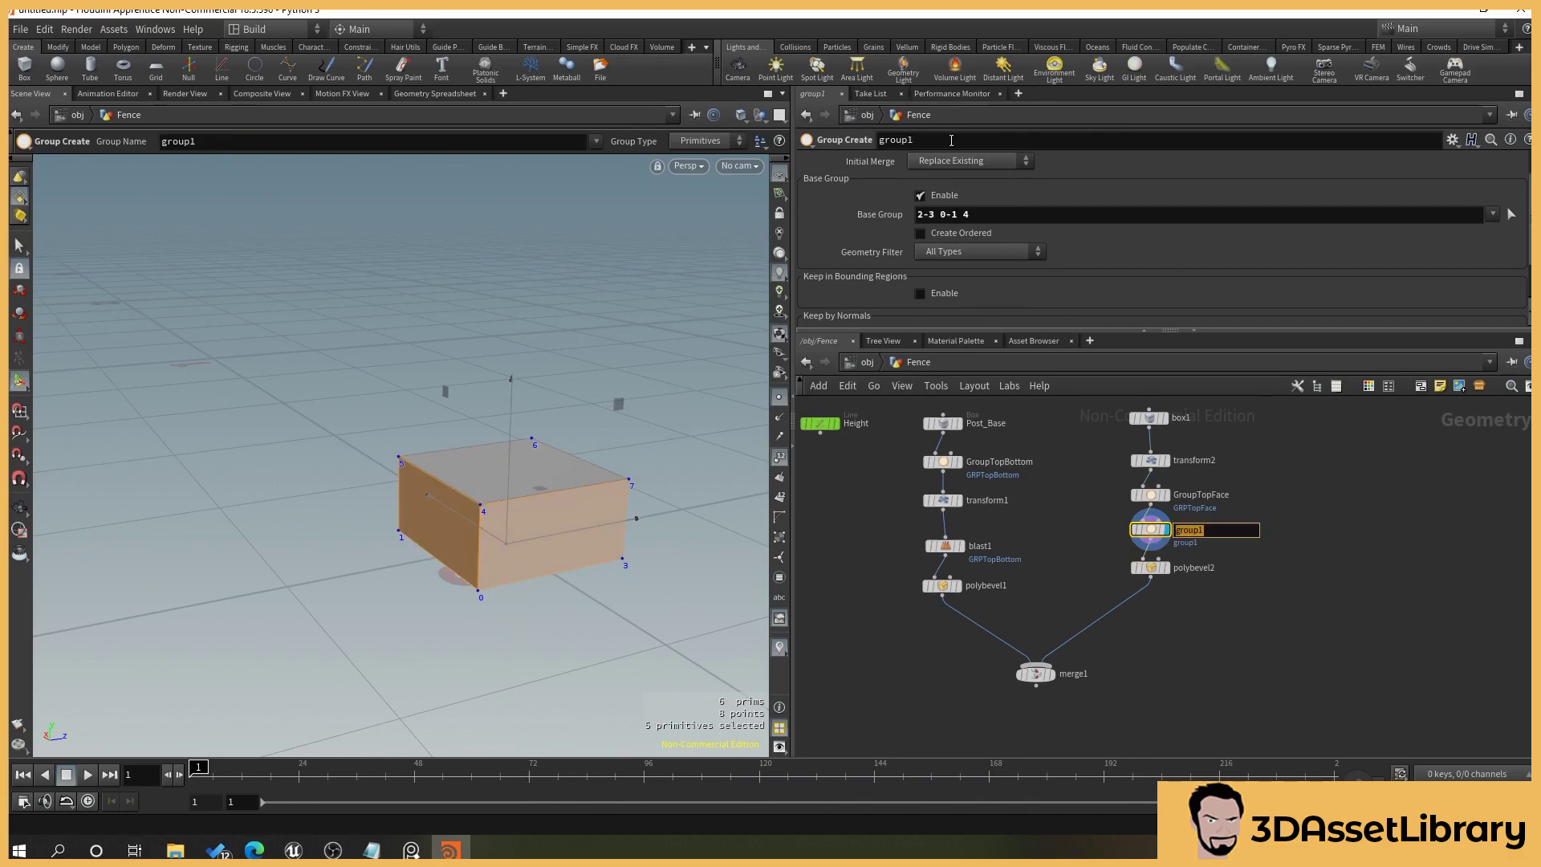
pyautogui.click(950, 141)
pyautogui.write('Gr')
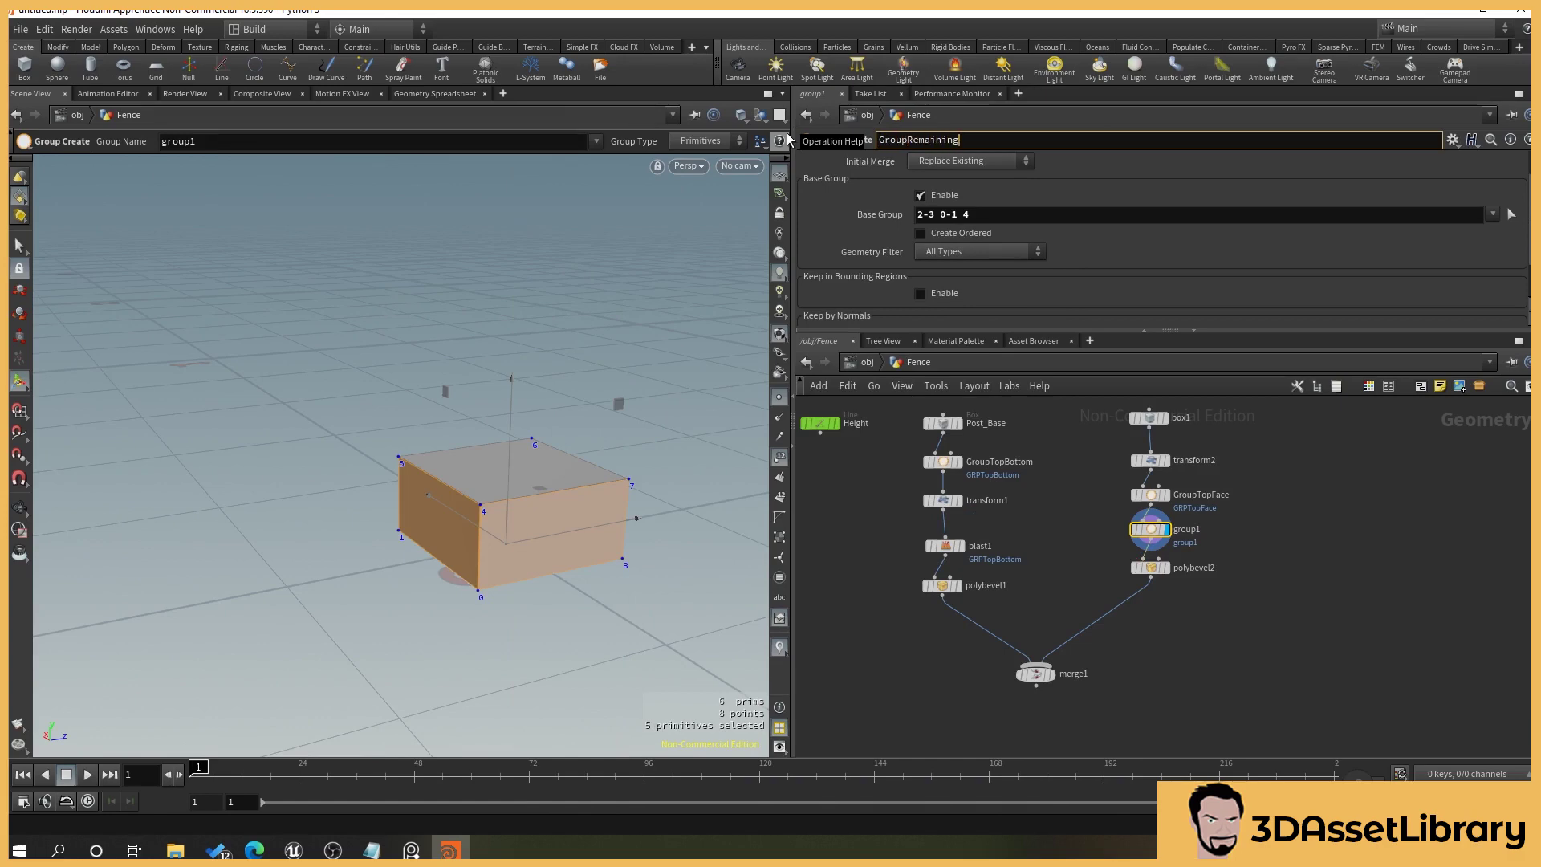
pyautogui.write('oupRemainingFaces')
pyautogui.press('Return')
# Set the group name of the GroupRemainingFaces node to GRPRemainingFaces, reusing the copied node name.
pyautogui.hotkey('ctrl', 'c')
pyautogui.scroll(1, 1072, 183)
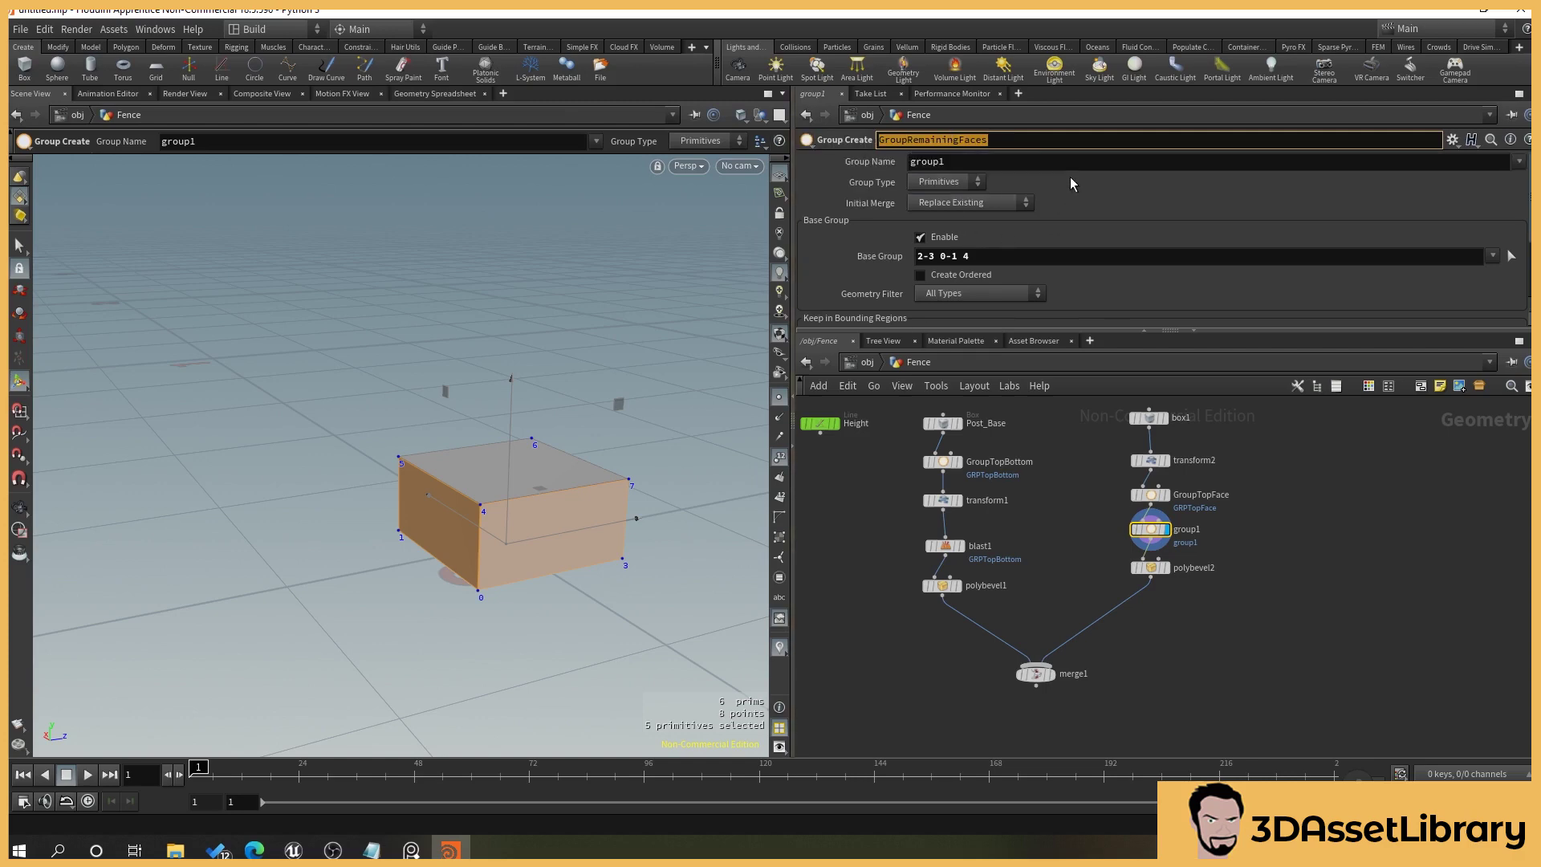
pyautogui.click(975, 160)
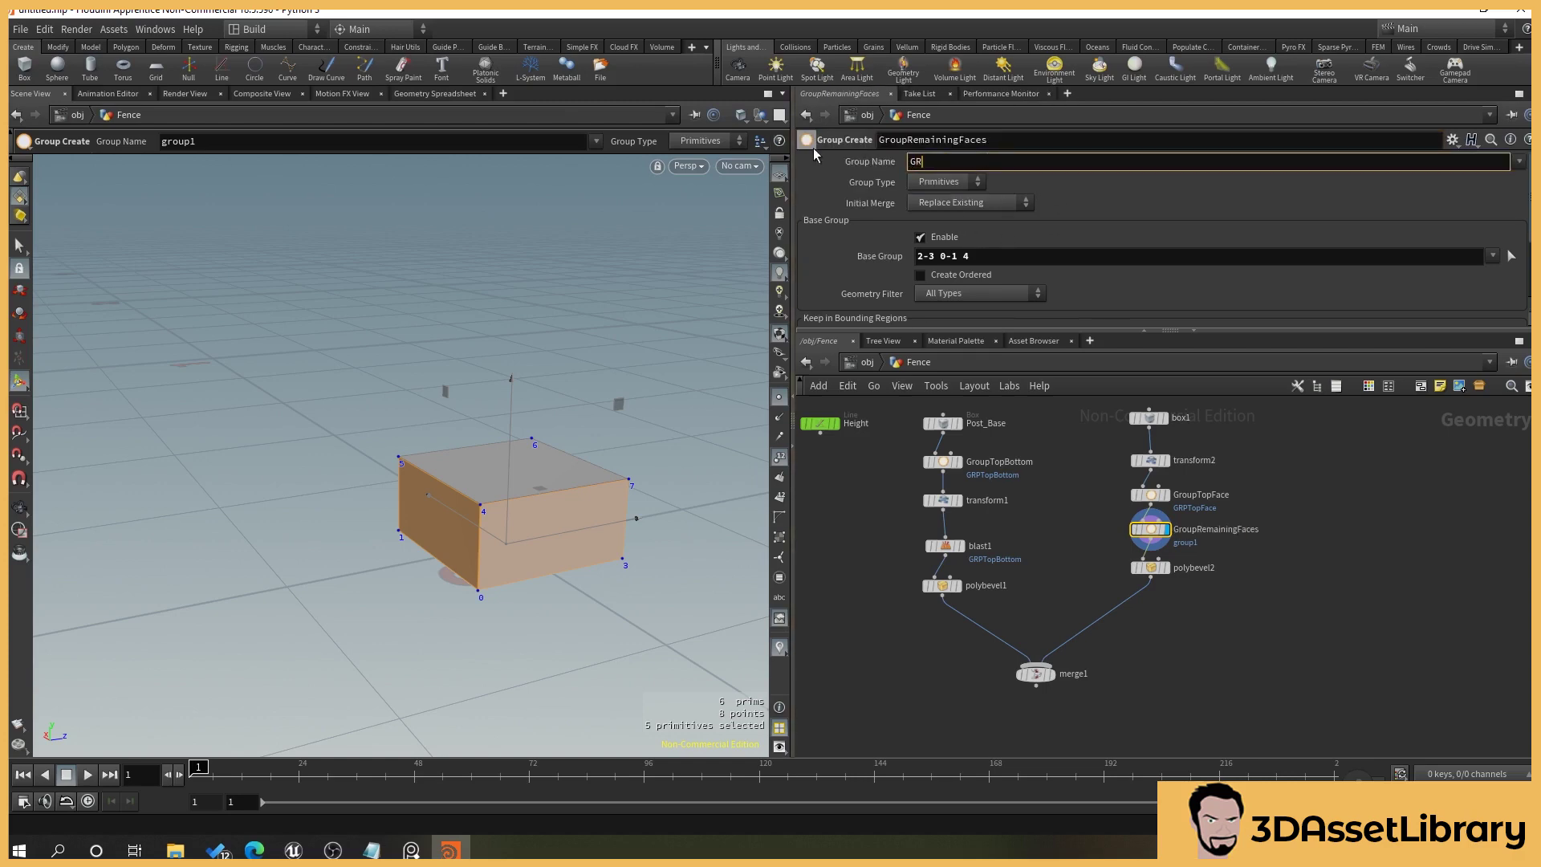
pyautogui.hotkey('ctrl', 'v')
pyautogui.click(962, 160)
pyautogui.press('BackSpace')
pyautogui.press('BackSpace')
pyautogui.press('Return')
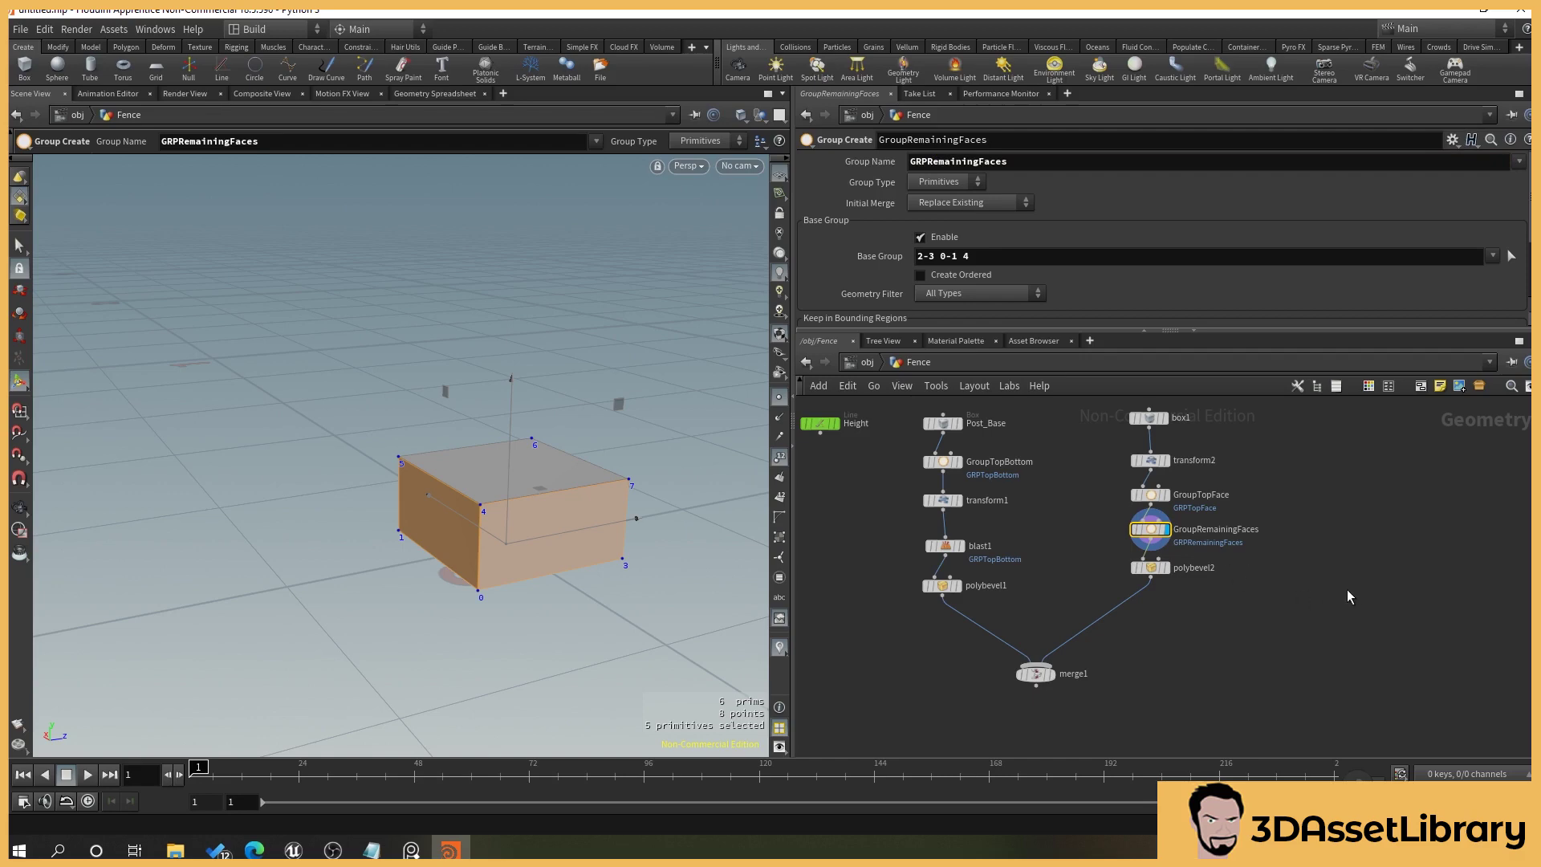
# Insert a second PolyBevel node between the cap's first bevel and merge1, align it beneath, and display it.
pyautogui.click(1152, 570)
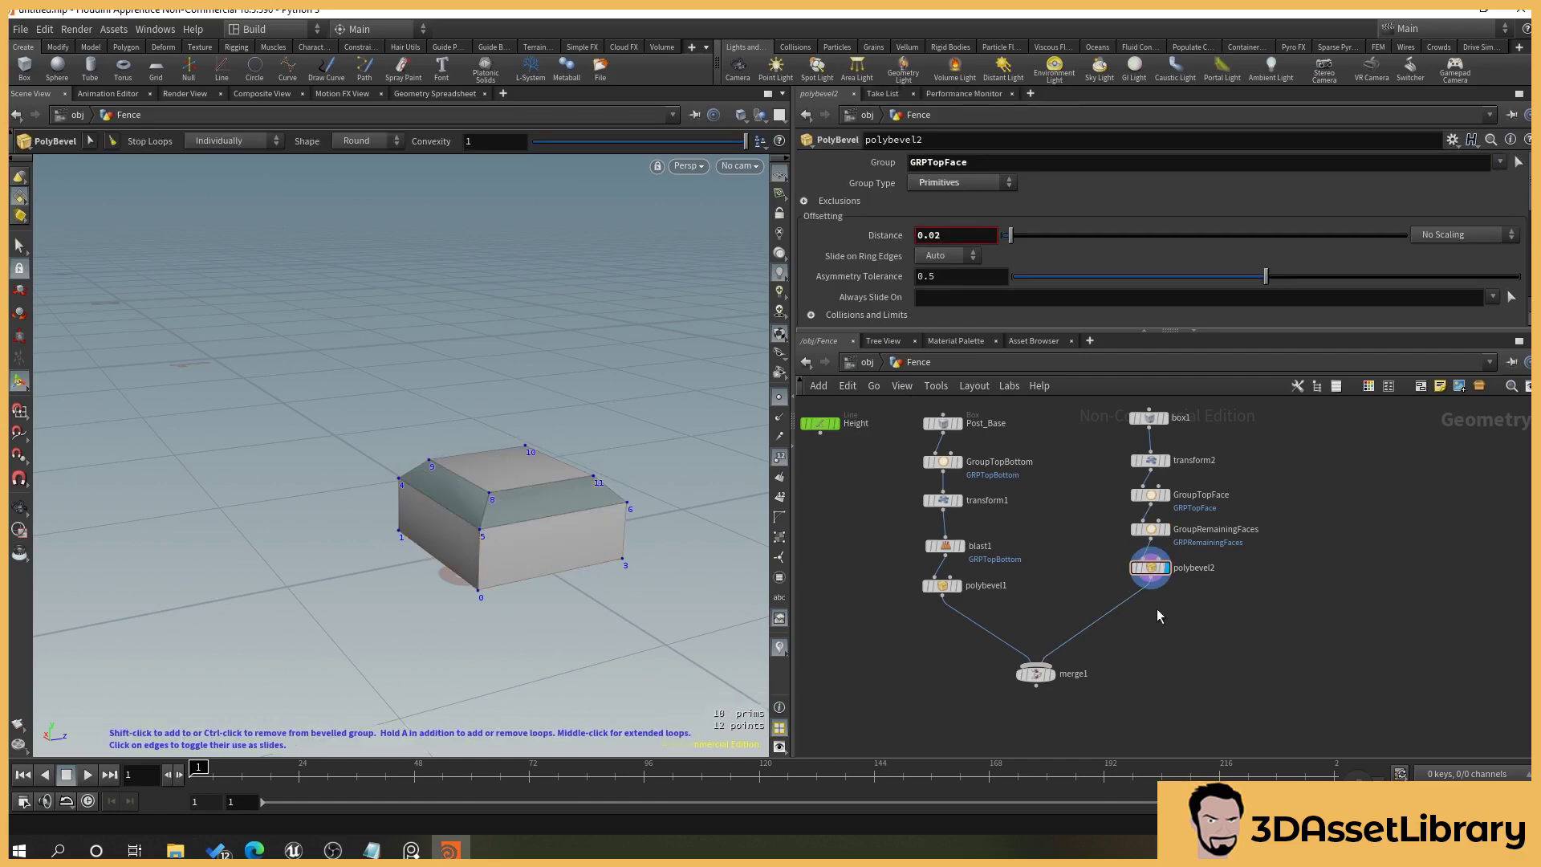
pyautogui.press('Tab')
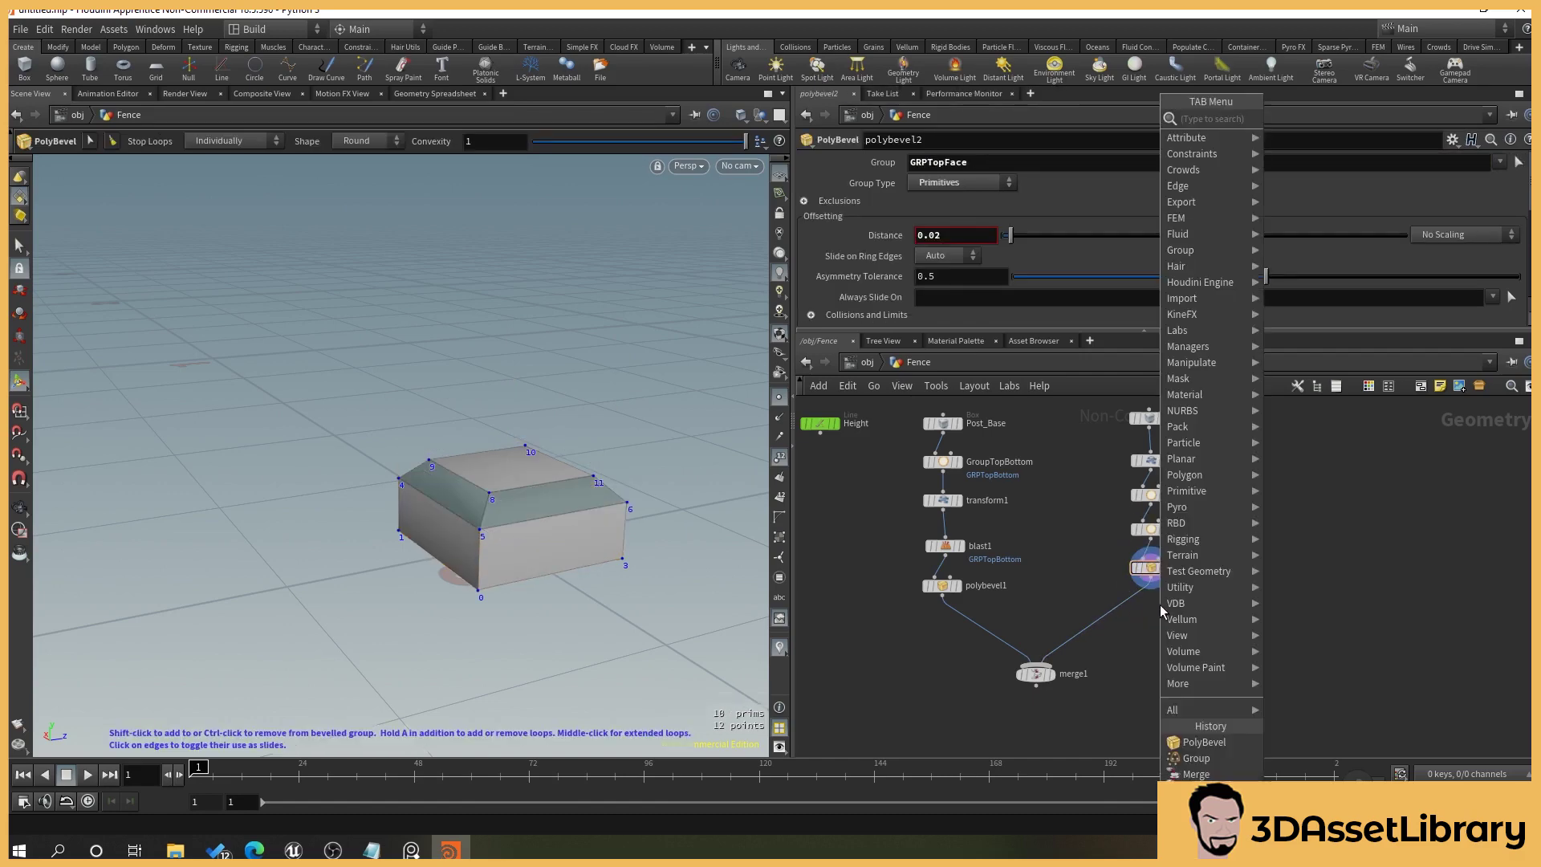
pyautogui.write('poly')
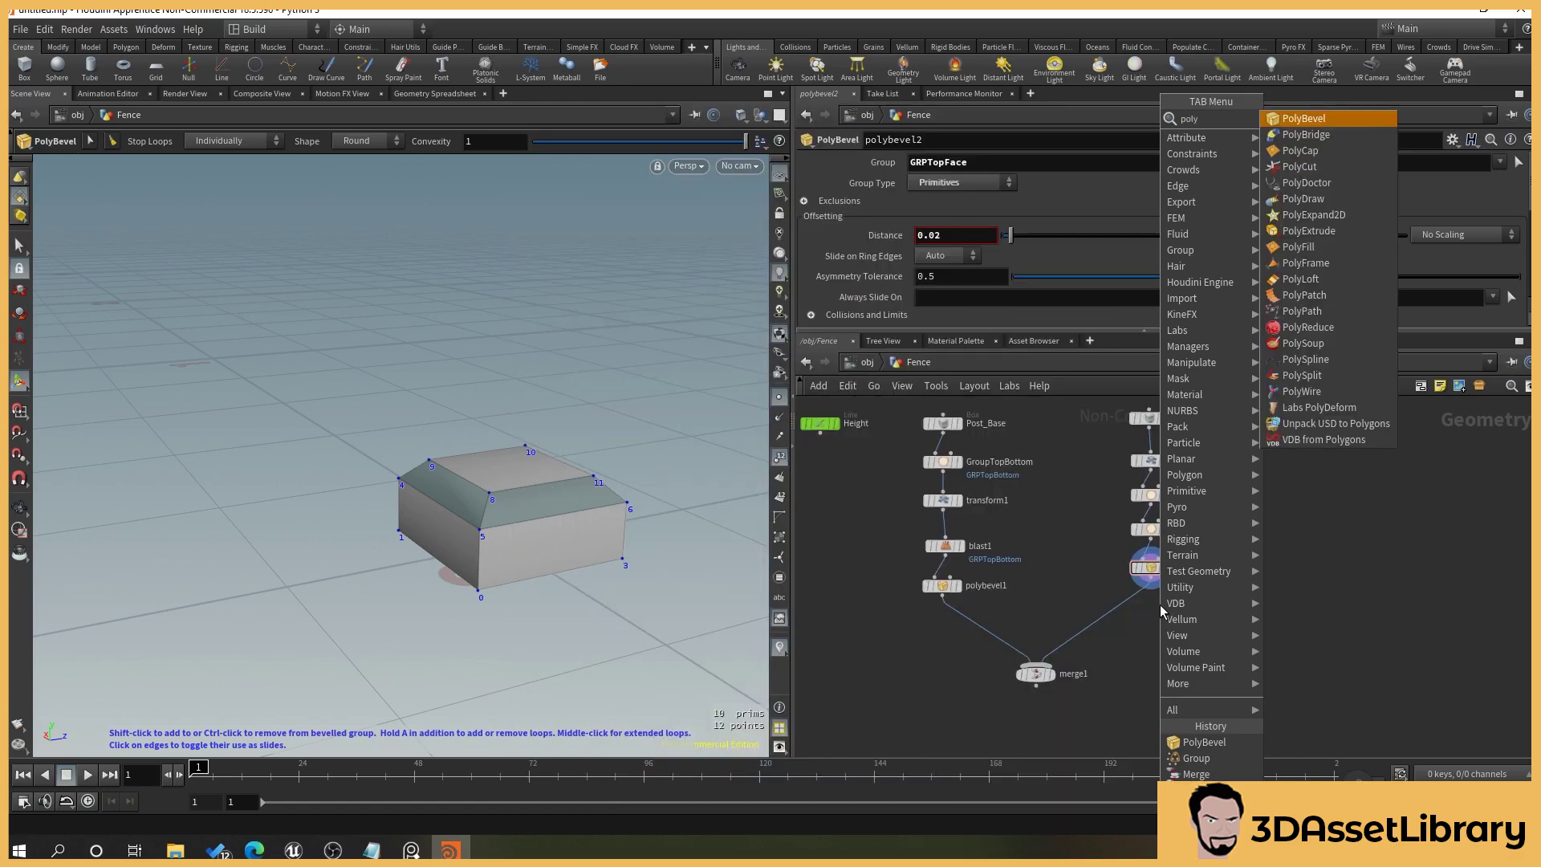
pyautogui.press('Return')
pyautogui.click(1120, 615)
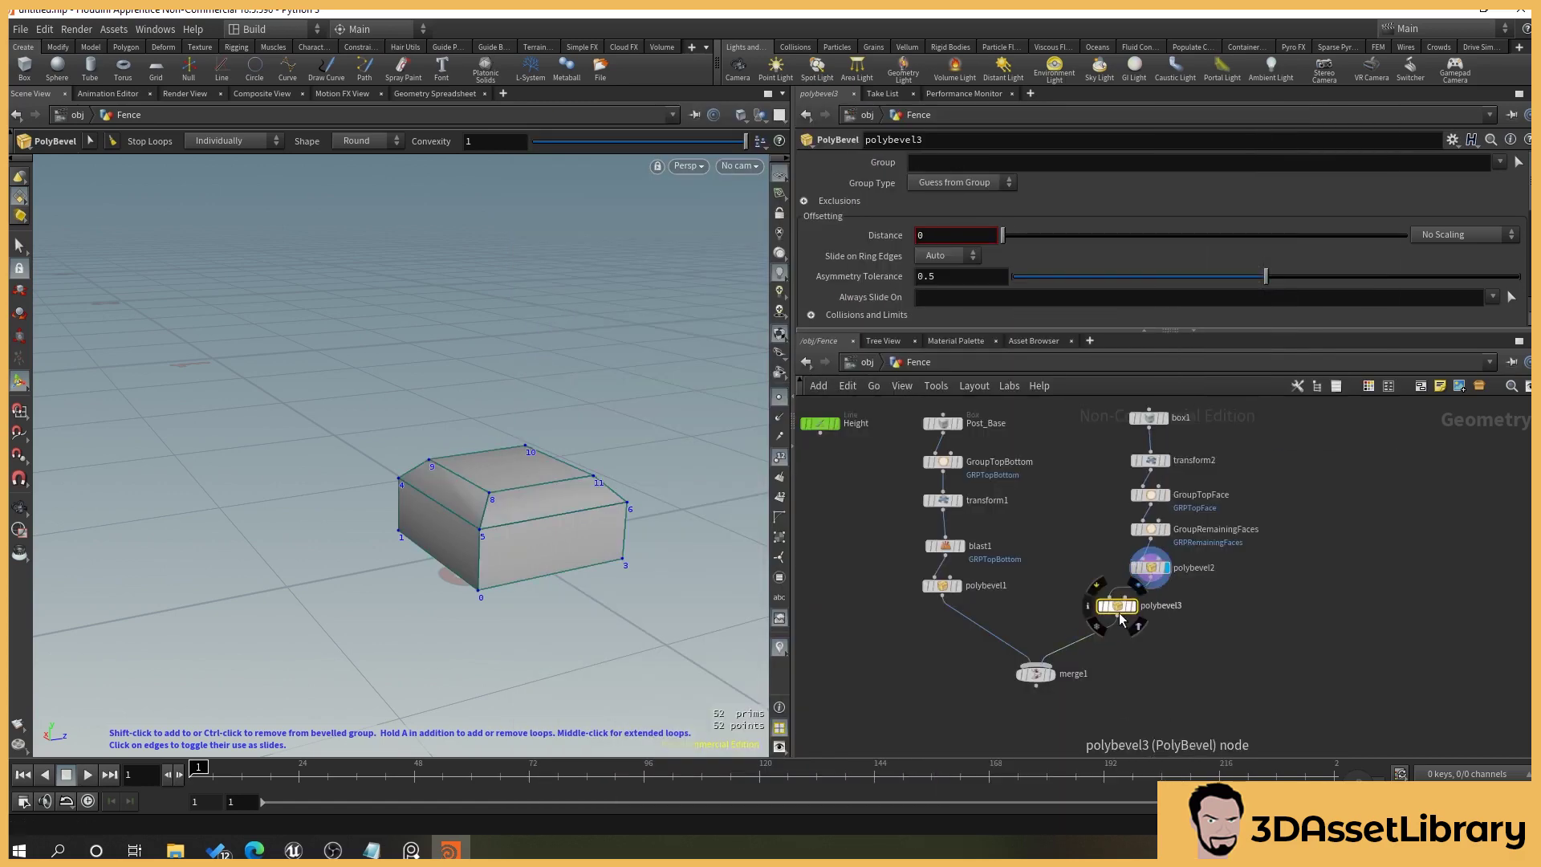
pyautogui.moveTo(1119, 613); pyautogui.dragTo(1151, 608)
pyautogui.click(1164, 604)
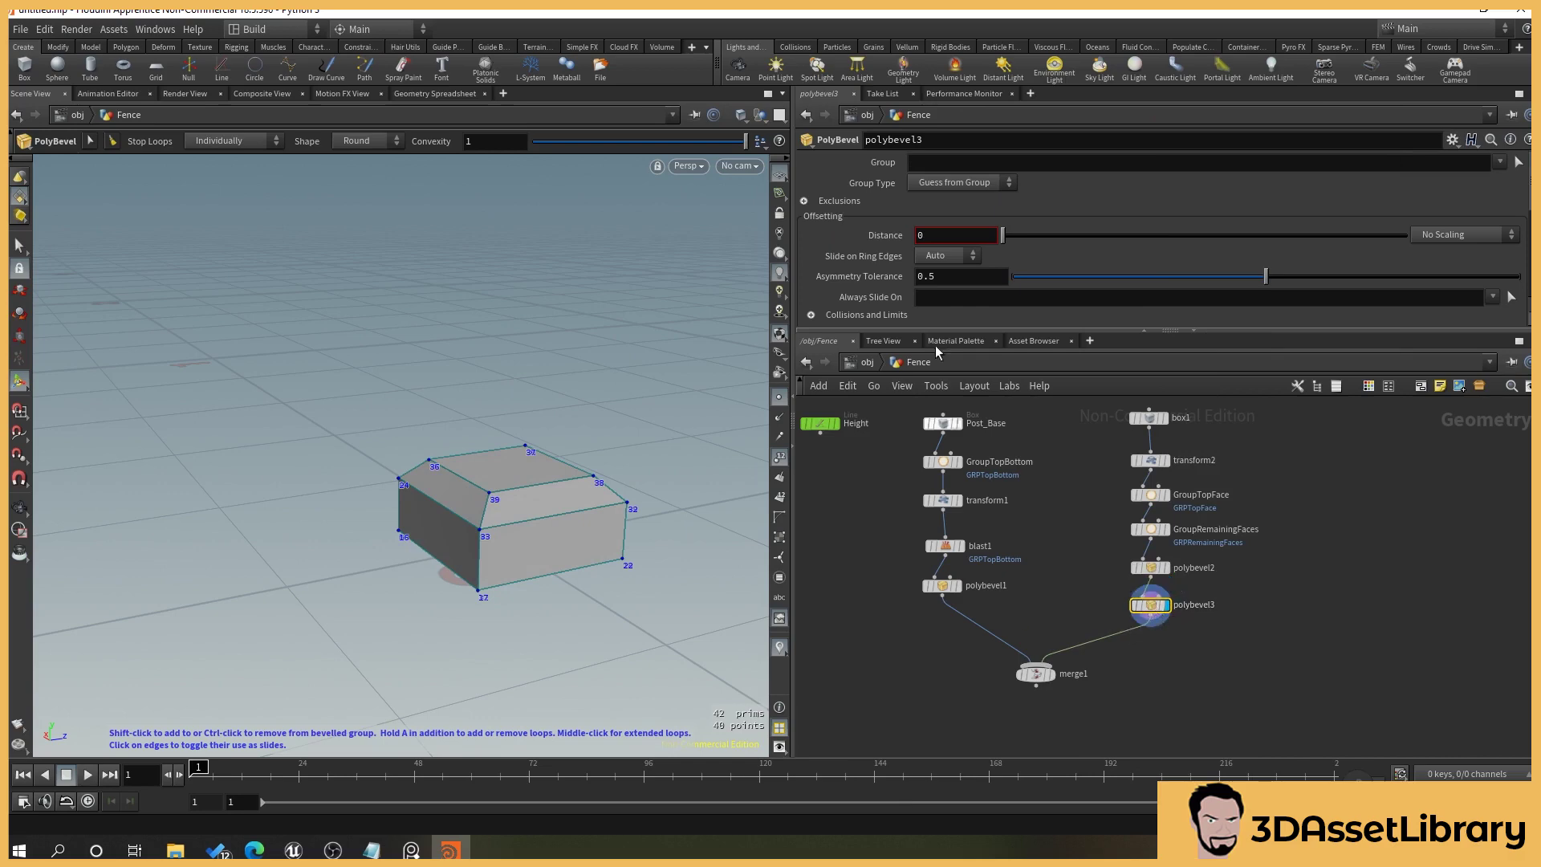
# Set the second cap bevel's distance to 0.006 and its group to GRPRemainingFaces.
pyautogui.moveTo(1002, 234); pyautogui.dragTo(1005, 234)
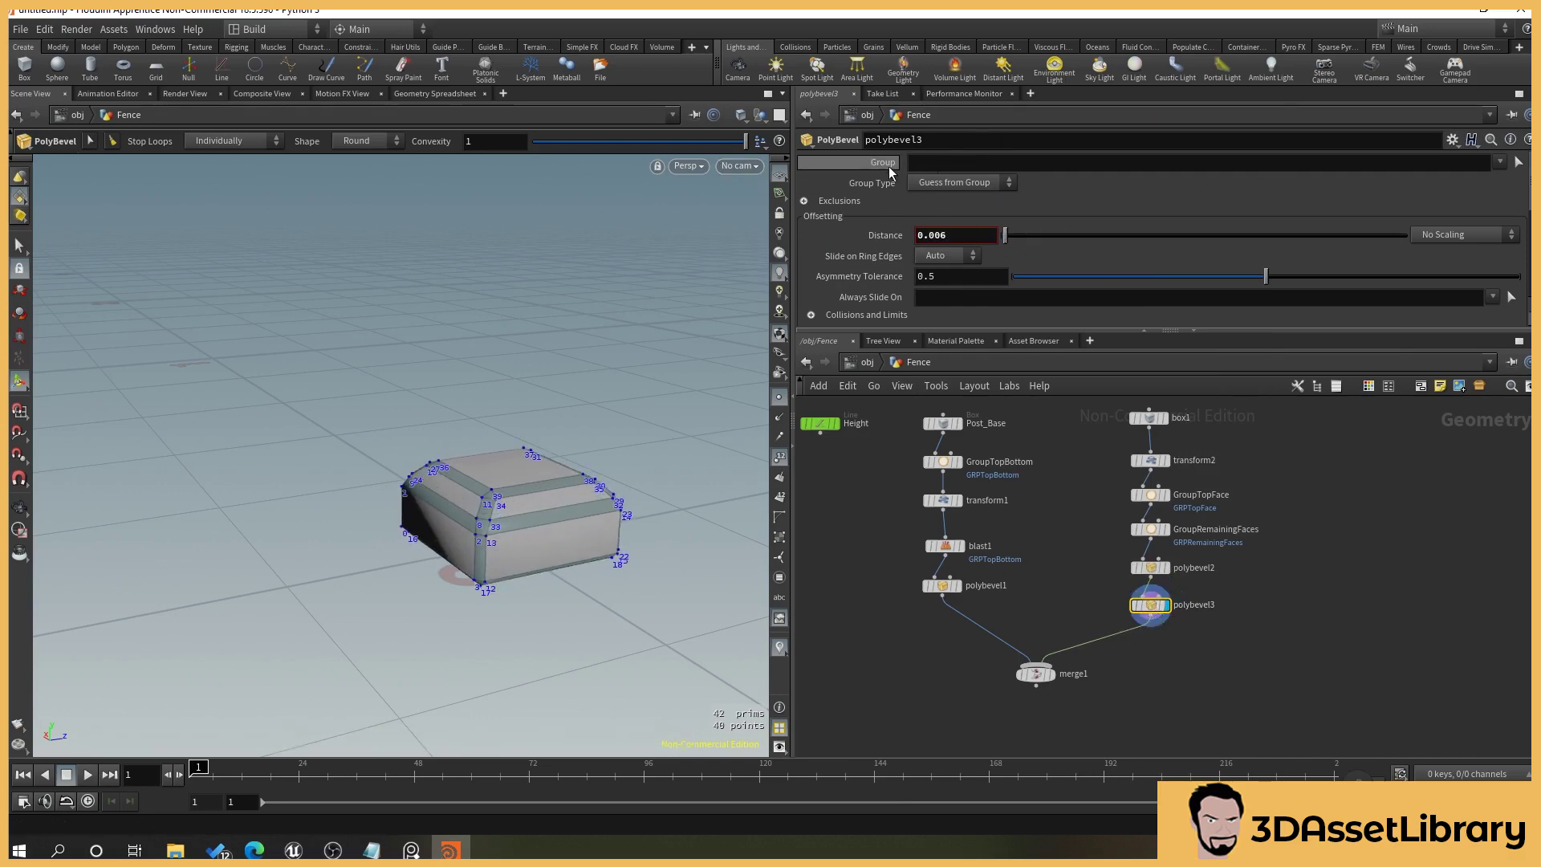
pyautogui.click(1499, 162)
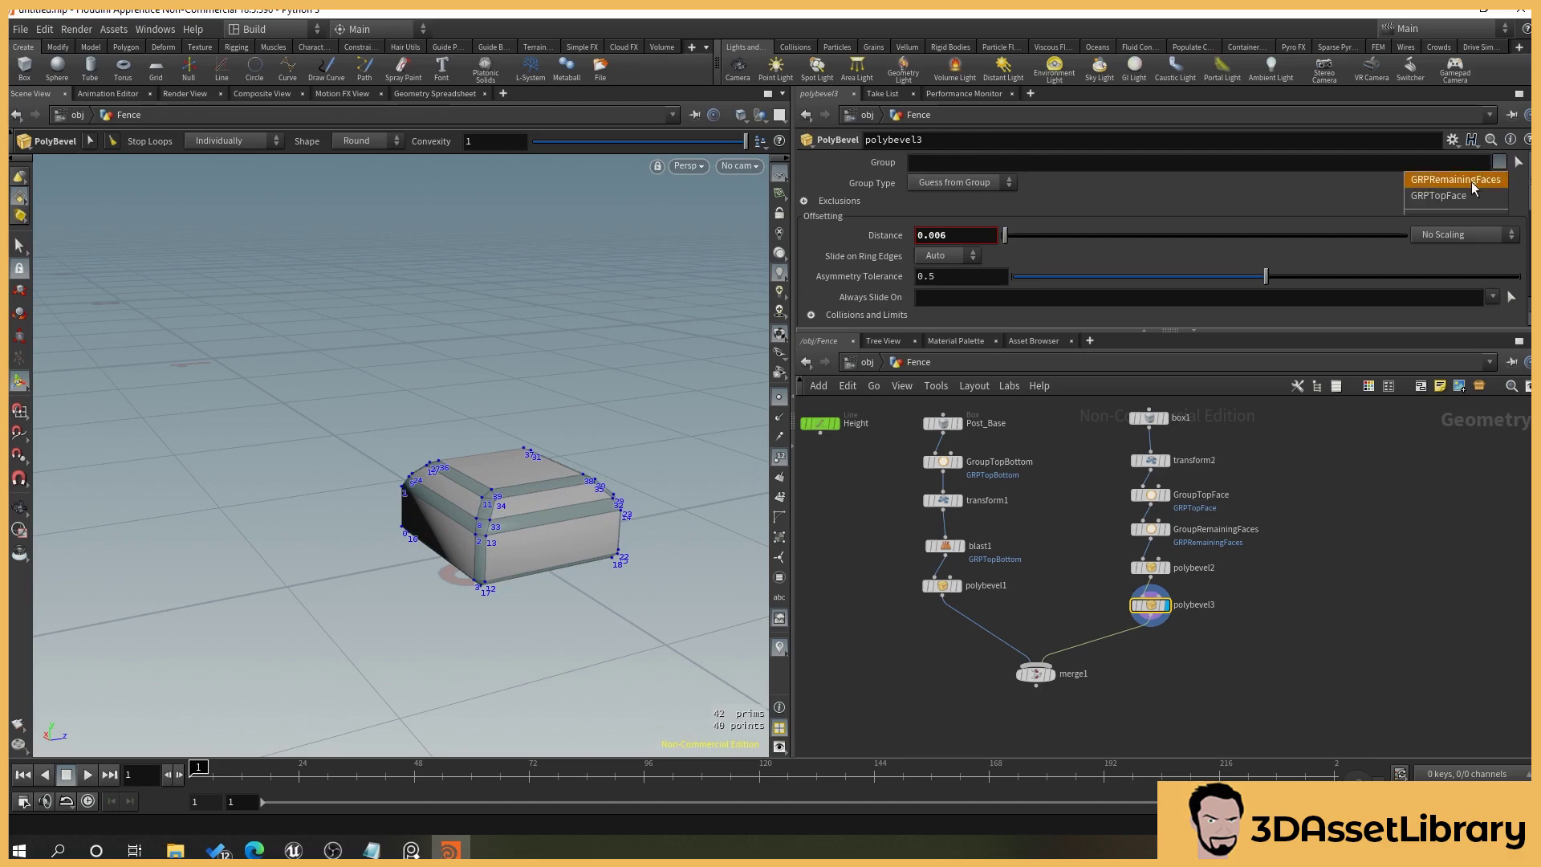
pyautogui.click(1445, 178)
pyautogui.click(1248, 684)
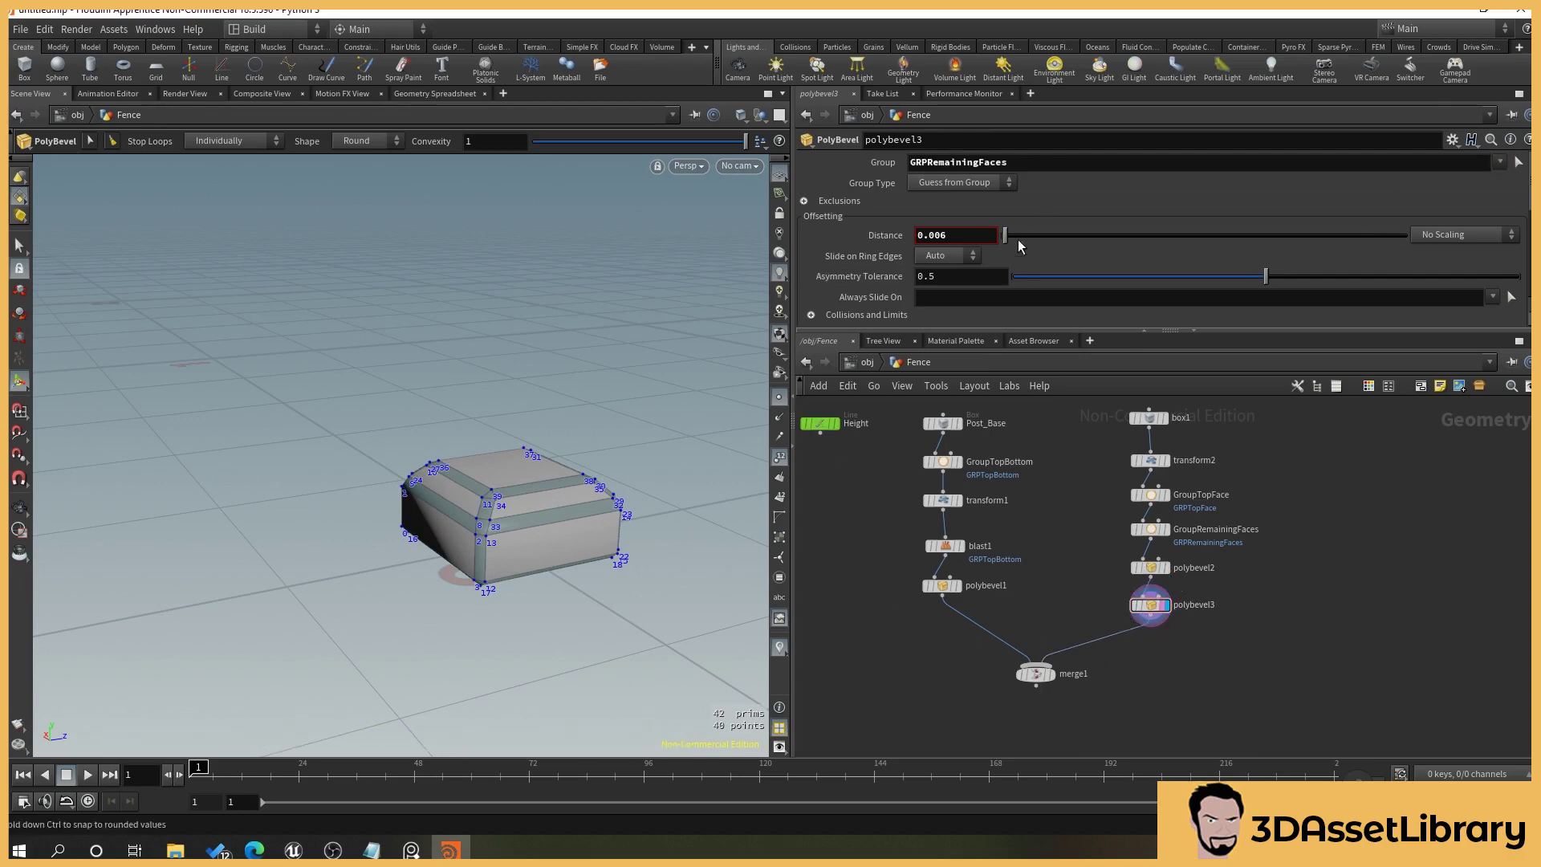
# Set the second cap bevel's distance to 0.002 and check the cap at the GroupRemainingFaces and polybevel2 nodes.
pyautogui.moveTo(1005, 237); pyautogui.dragTo(1002, 240)
pyautogui.click(1167, 530)
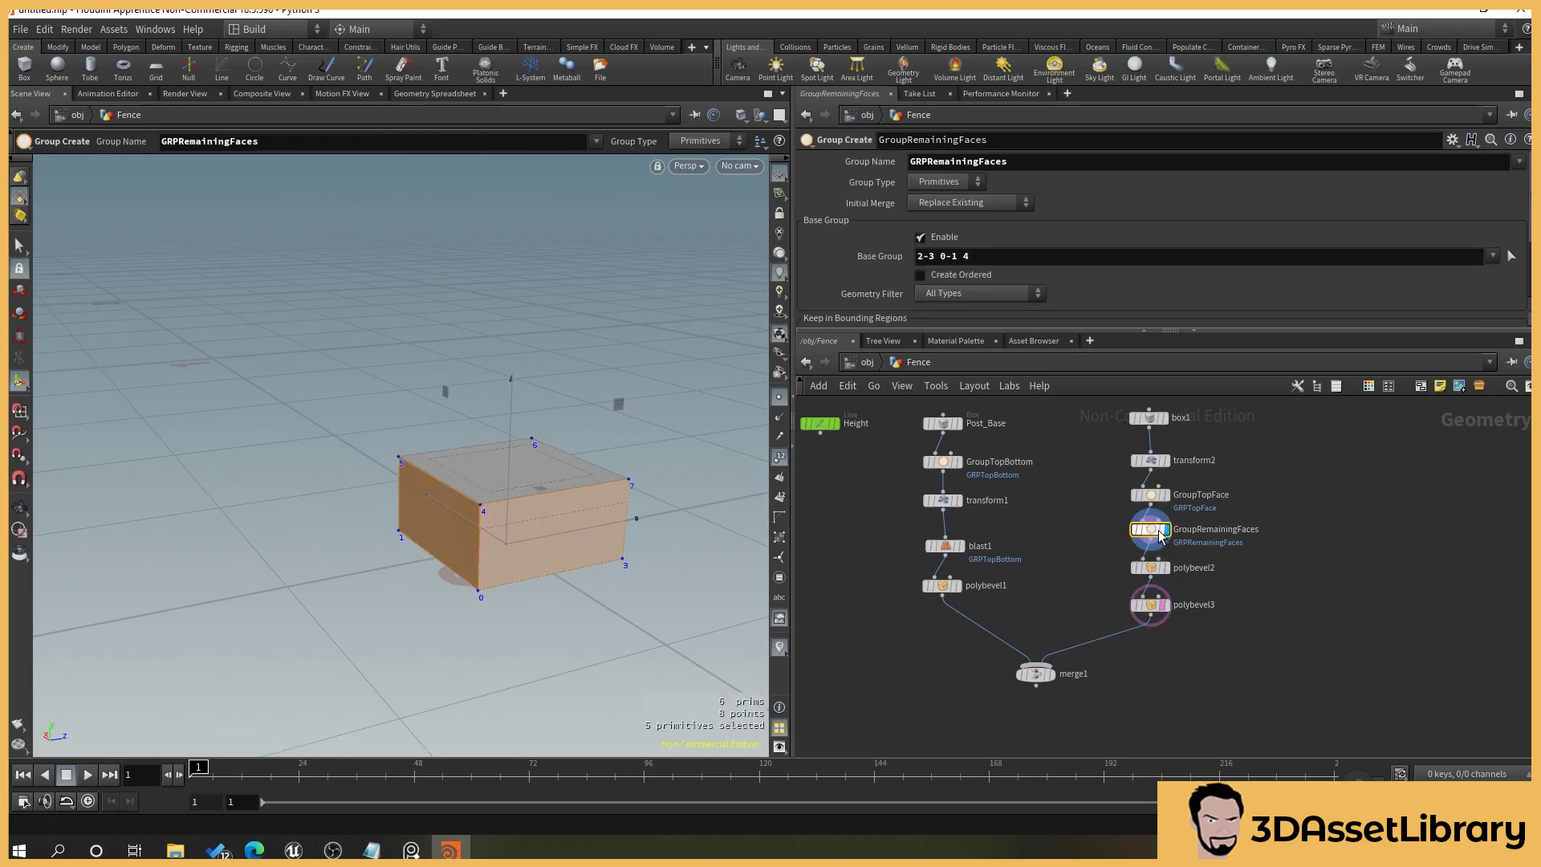
pyautogui.click(1170, 573)
# Try placing polybevel3 before polybevel2 in the cap's chain and compare the cap at both bevels.
pyautogui.moveTo(1153, 609); pyautogui.dragTo(1125, 558)
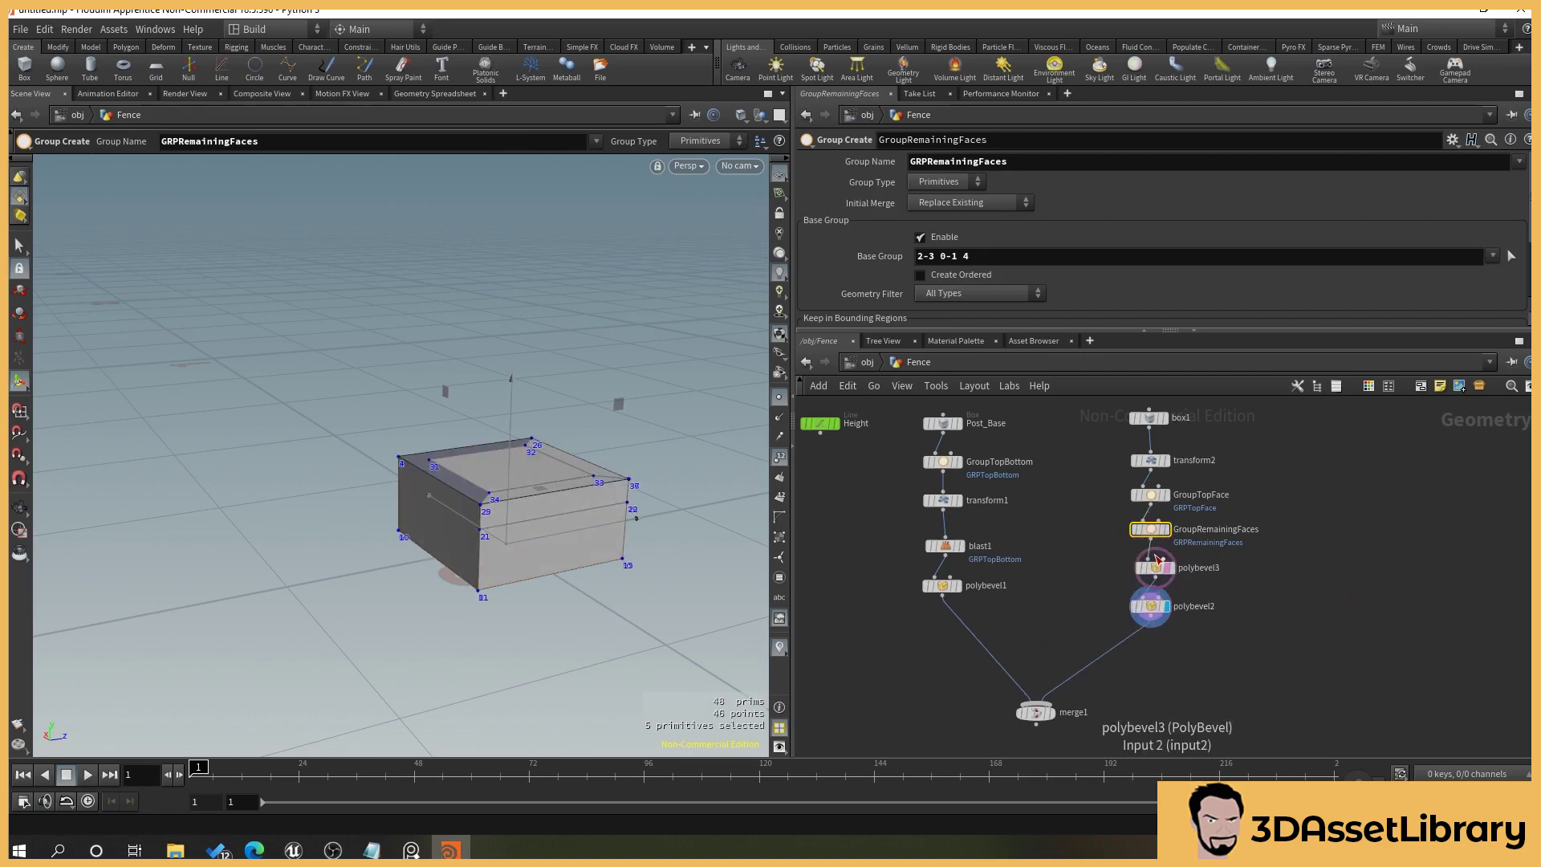
pyautogui.click(1173, 570)
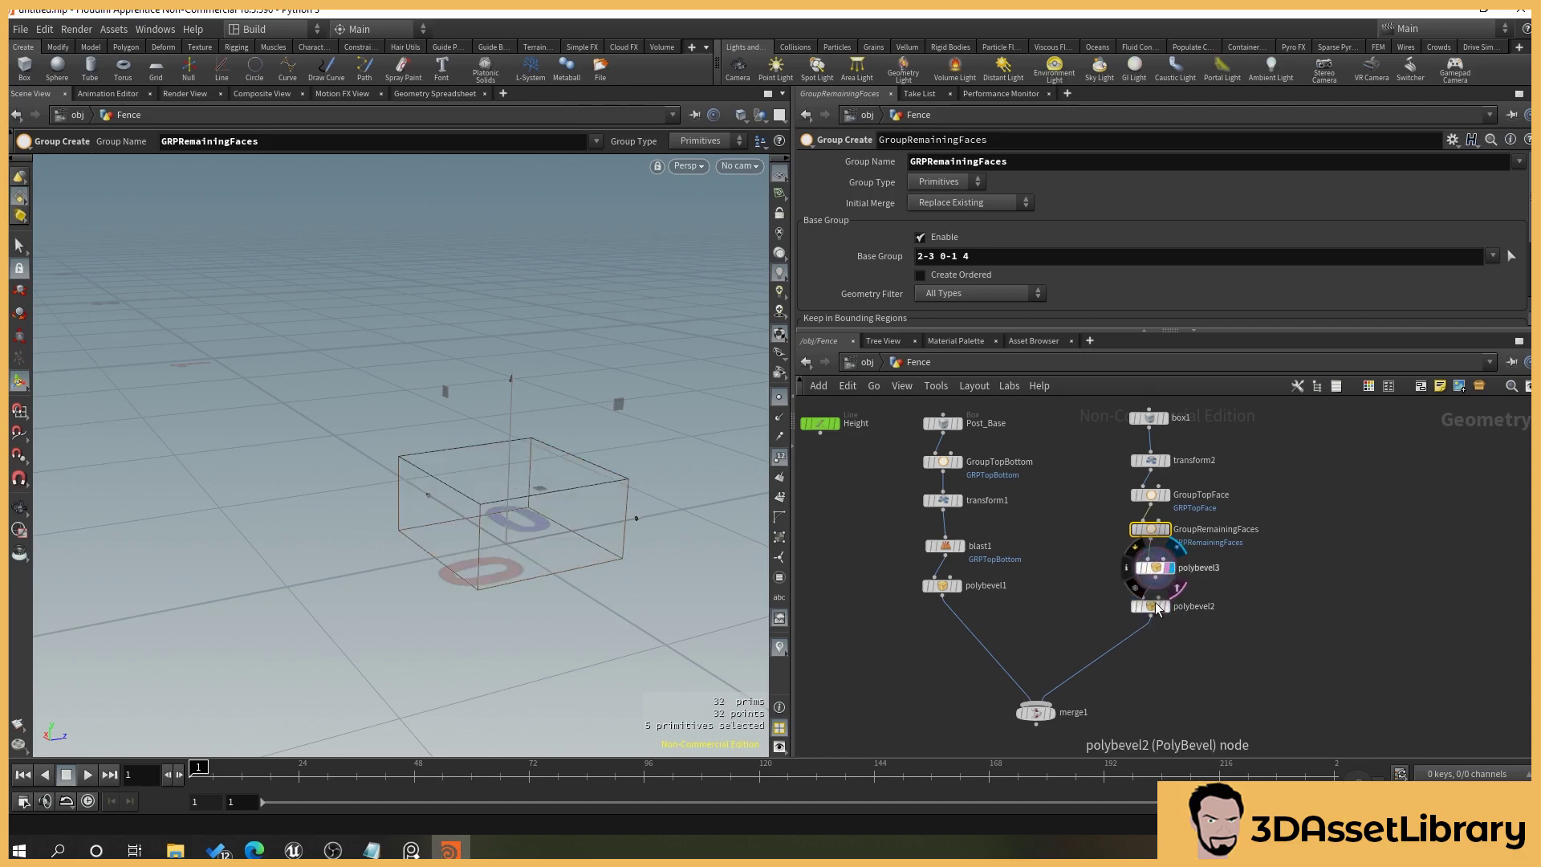
pyautogui.click(1170, 606)
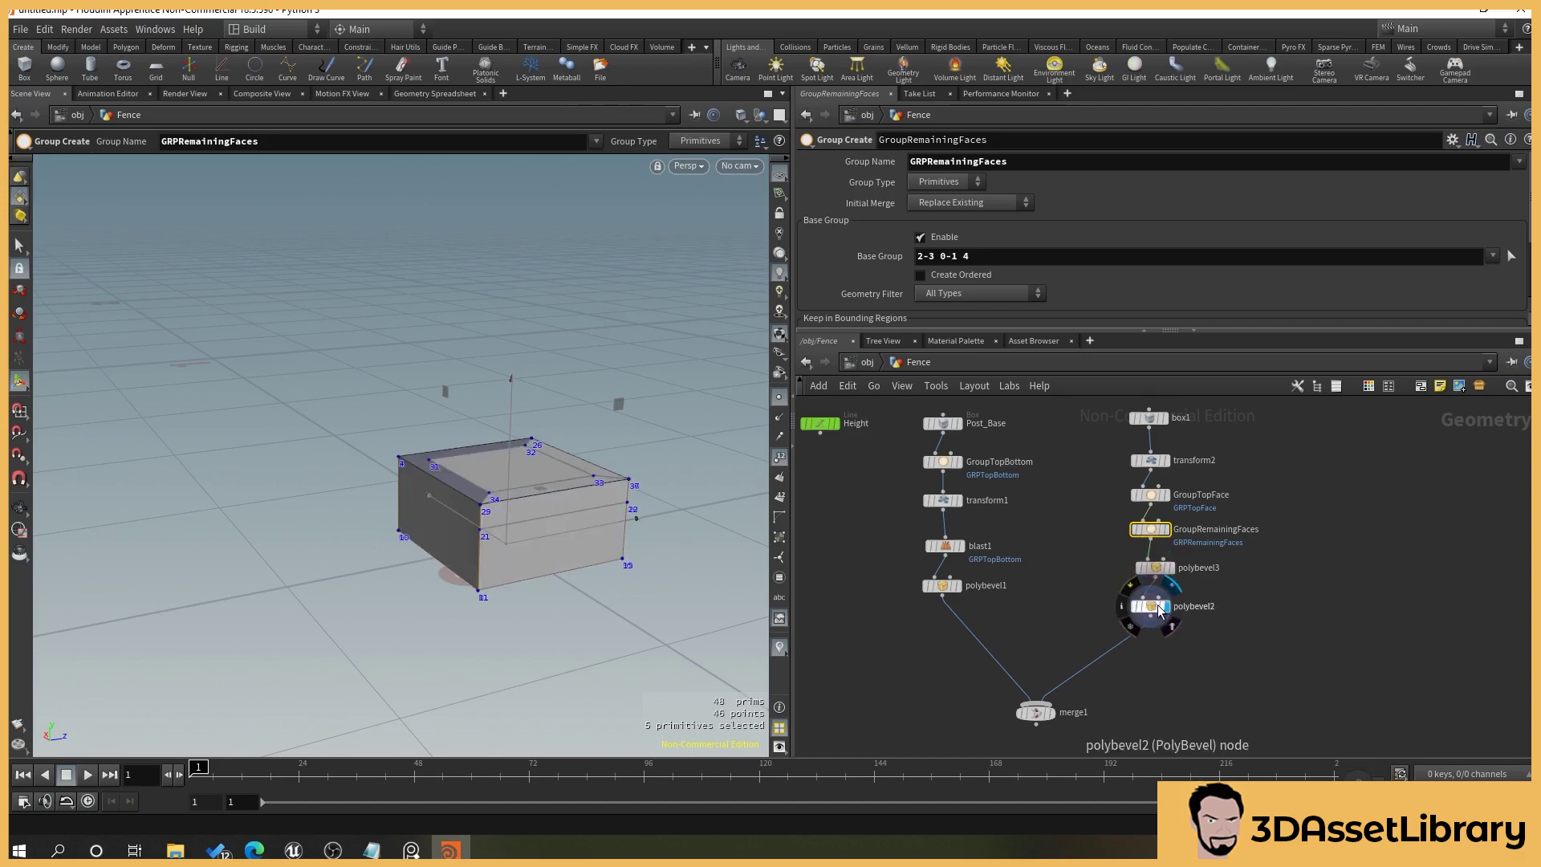
pyautogui.click(1149, 606)
pyautogui.scroll(1, 610, 590)
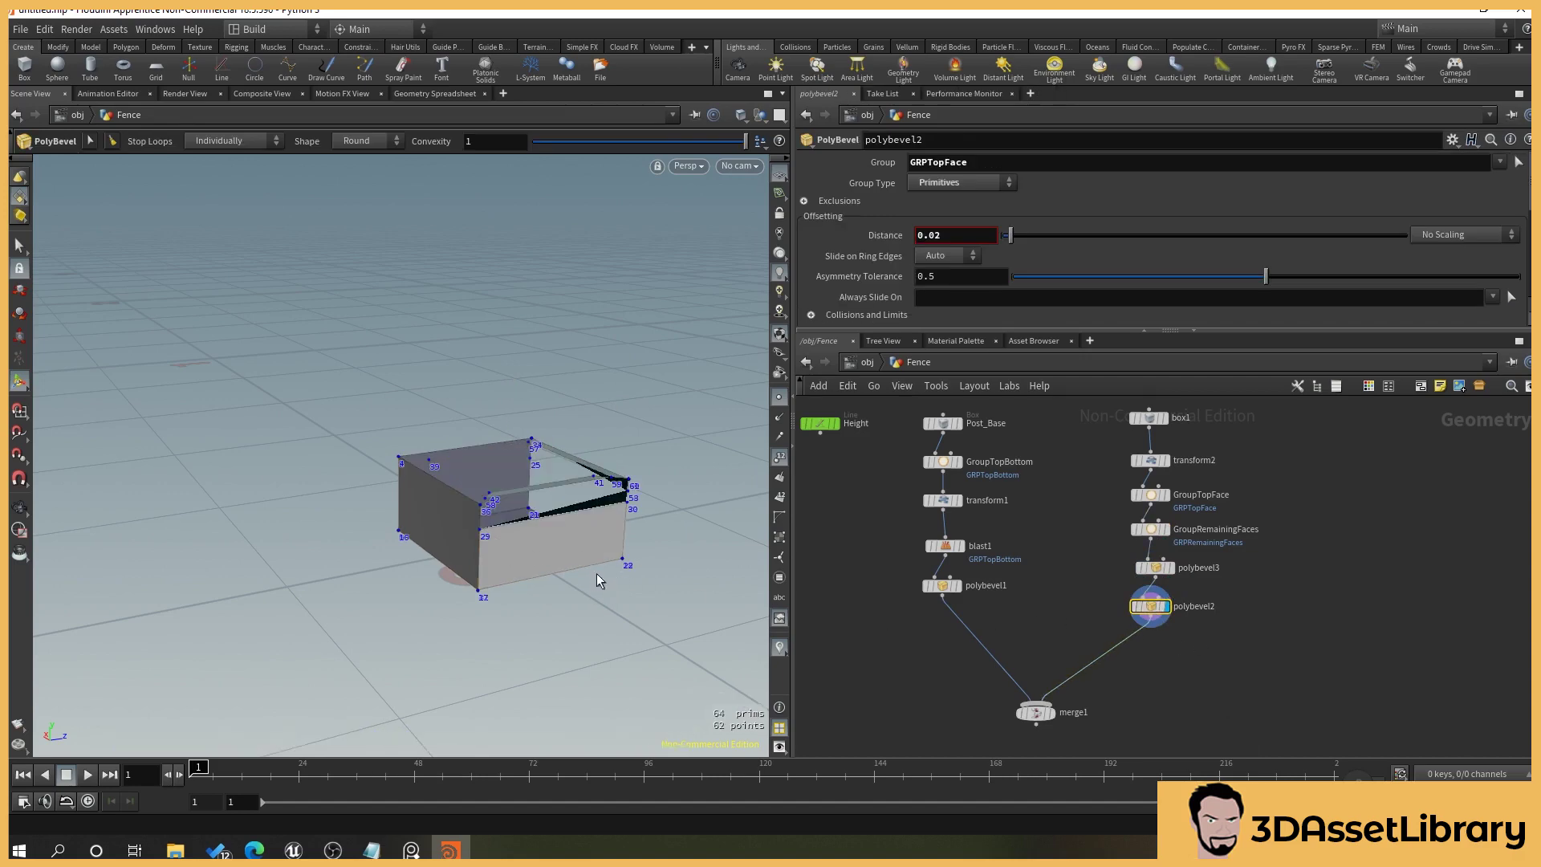
pyautogui.scroll(-1, 598, 579)
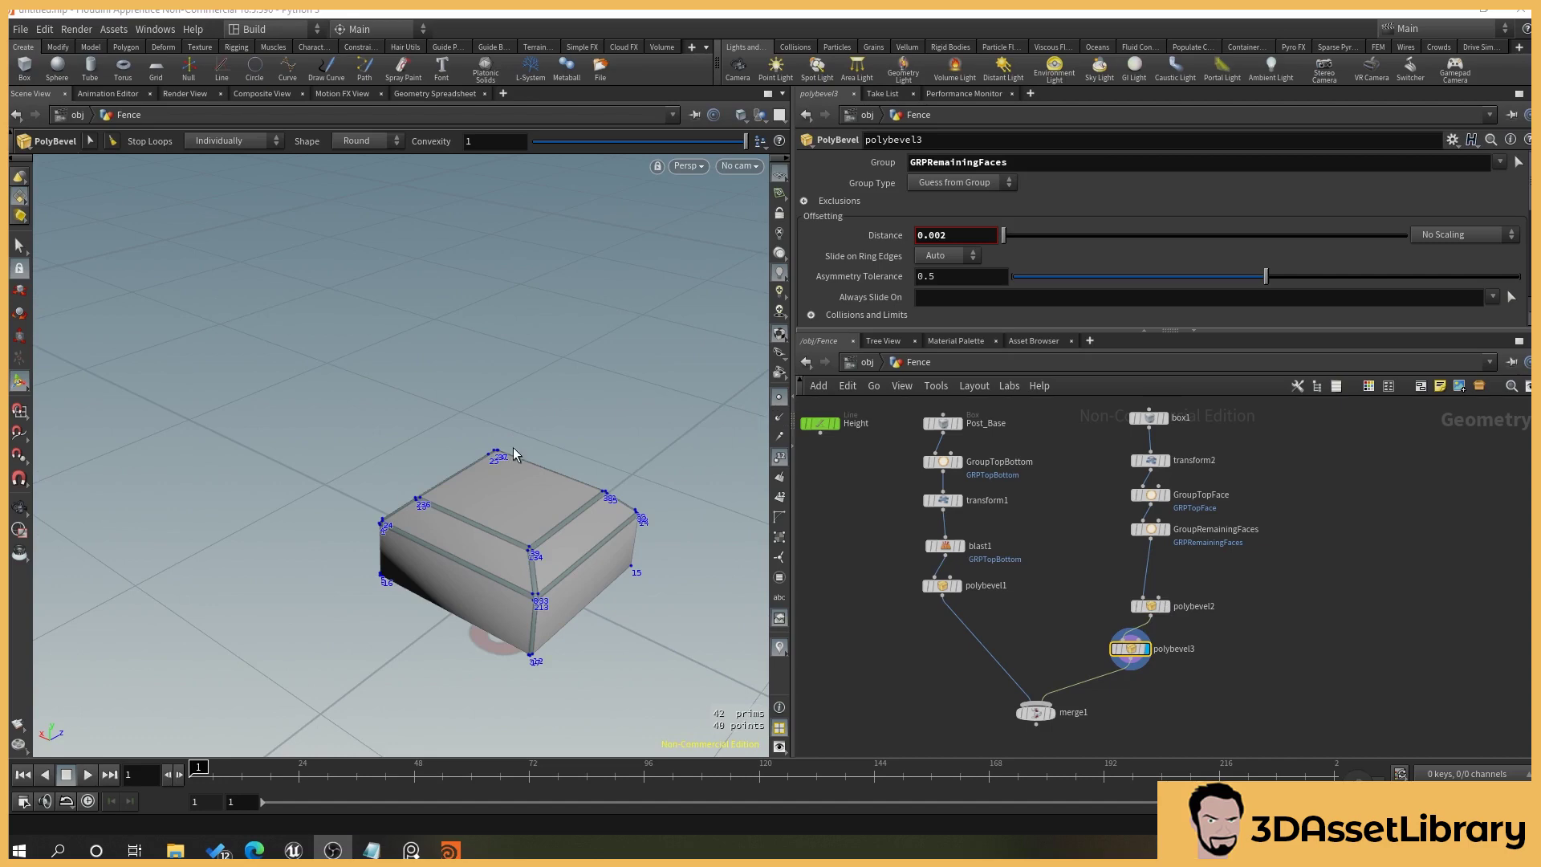
# Hide the viewport's point markers and point numbers and inspect the cap's bevelled edges.
pyautogui.press('Escape')
pyautogui.moveTo(608, 408); pyautogui.dragTo(595, 623)
pyautogui.press('Return')
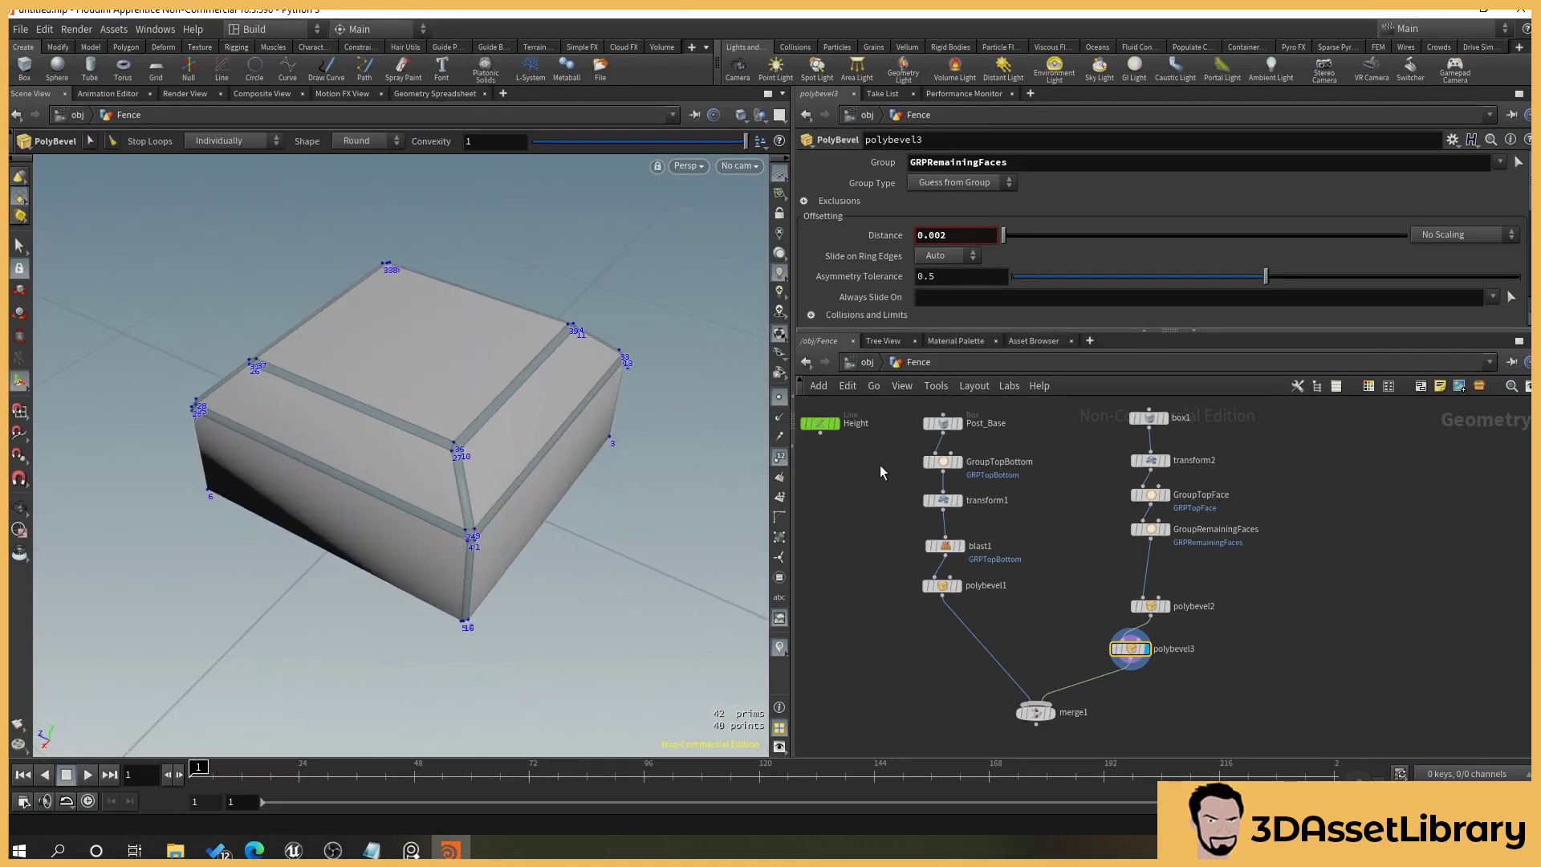
pyautogui.click(783, 400)
pyautogui.click(784, 462)
pyautogui.keyDown('alt'); pyautogui.moveTo(543, 576); pyautogui.dragTo(592, 513); pyautogui.keyUp('alt')
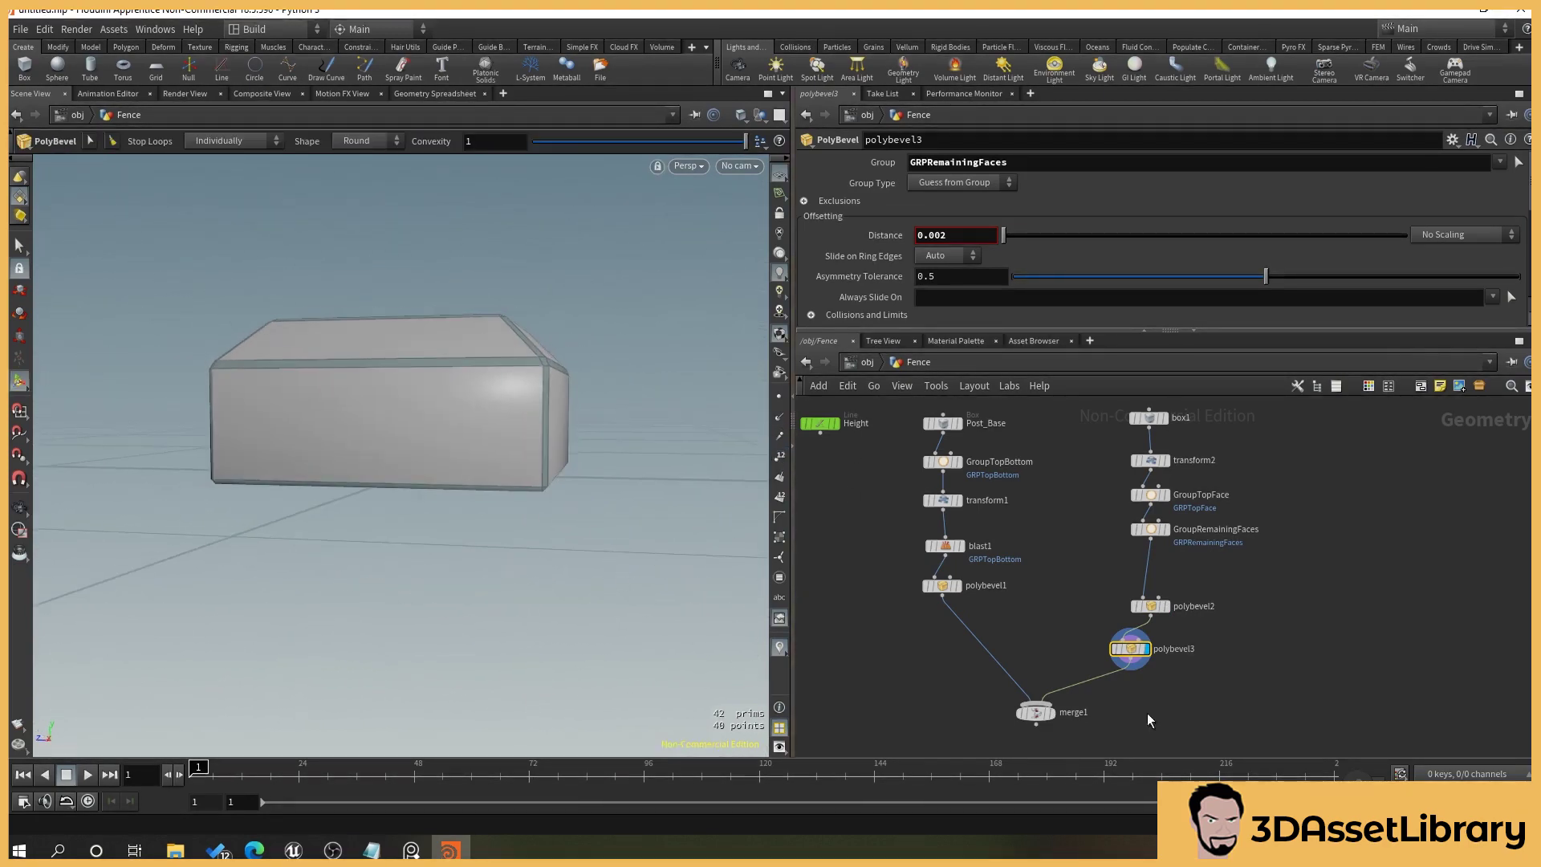
# Display merge1 and inspect the post together with the bevelled cap, up close and at full height.
pyautogui.click(1048, 712)
pyautogui.click(1034, 712)
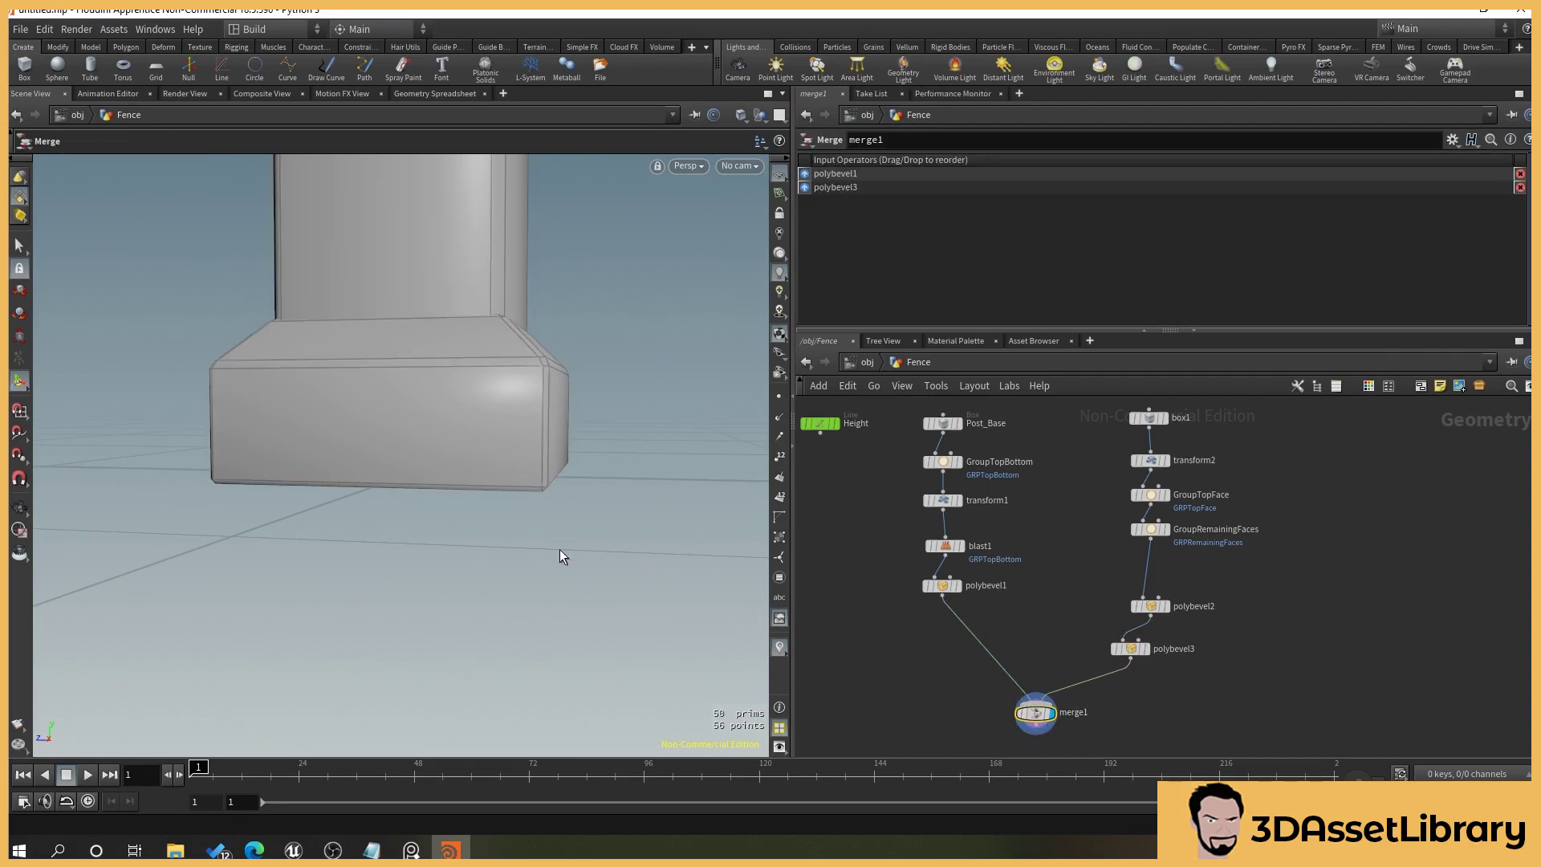
pyautogui.press('Escape')
pyautogui.moveTo(660, 550); pyautogui.dragTo(729, 613)
pyautogui.press('Return')
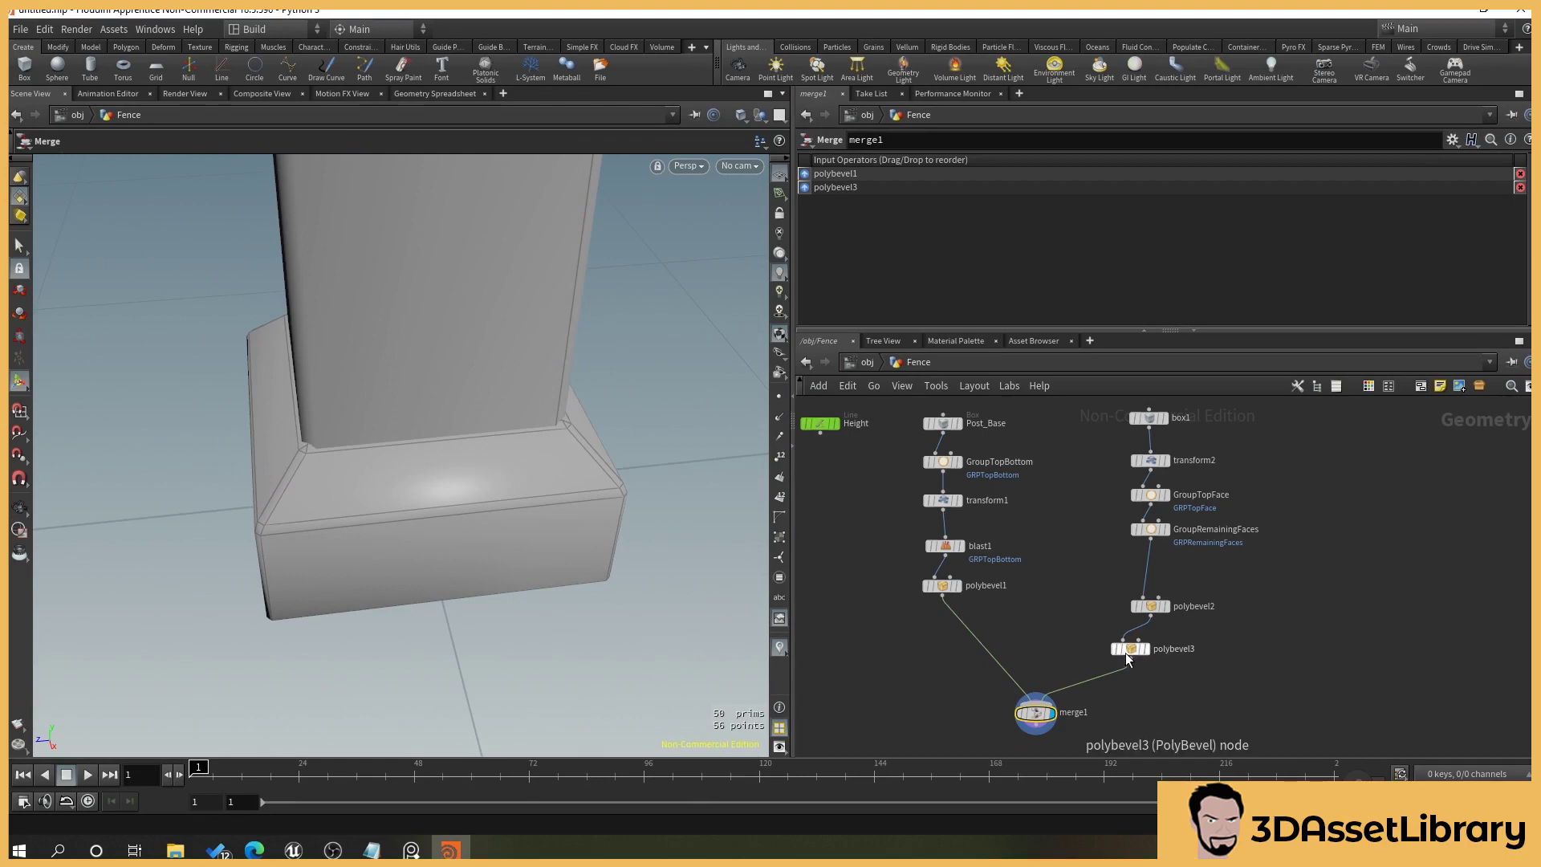
pyautogui.keyDown('alt'); pyautogui.scroll(-3, 608, 526); pyautogui.keyUp('alt')
pyautogui.keyDown('alt'); pyautogui.moveTo(608, 529); pyautogui.dragTo(592, 523); pyautogui.keyUp('alt')
pyautogui.keyDown('alt'); pyautogui.scroll(-3, 597, 518); pyautogui.keyUp('alt')
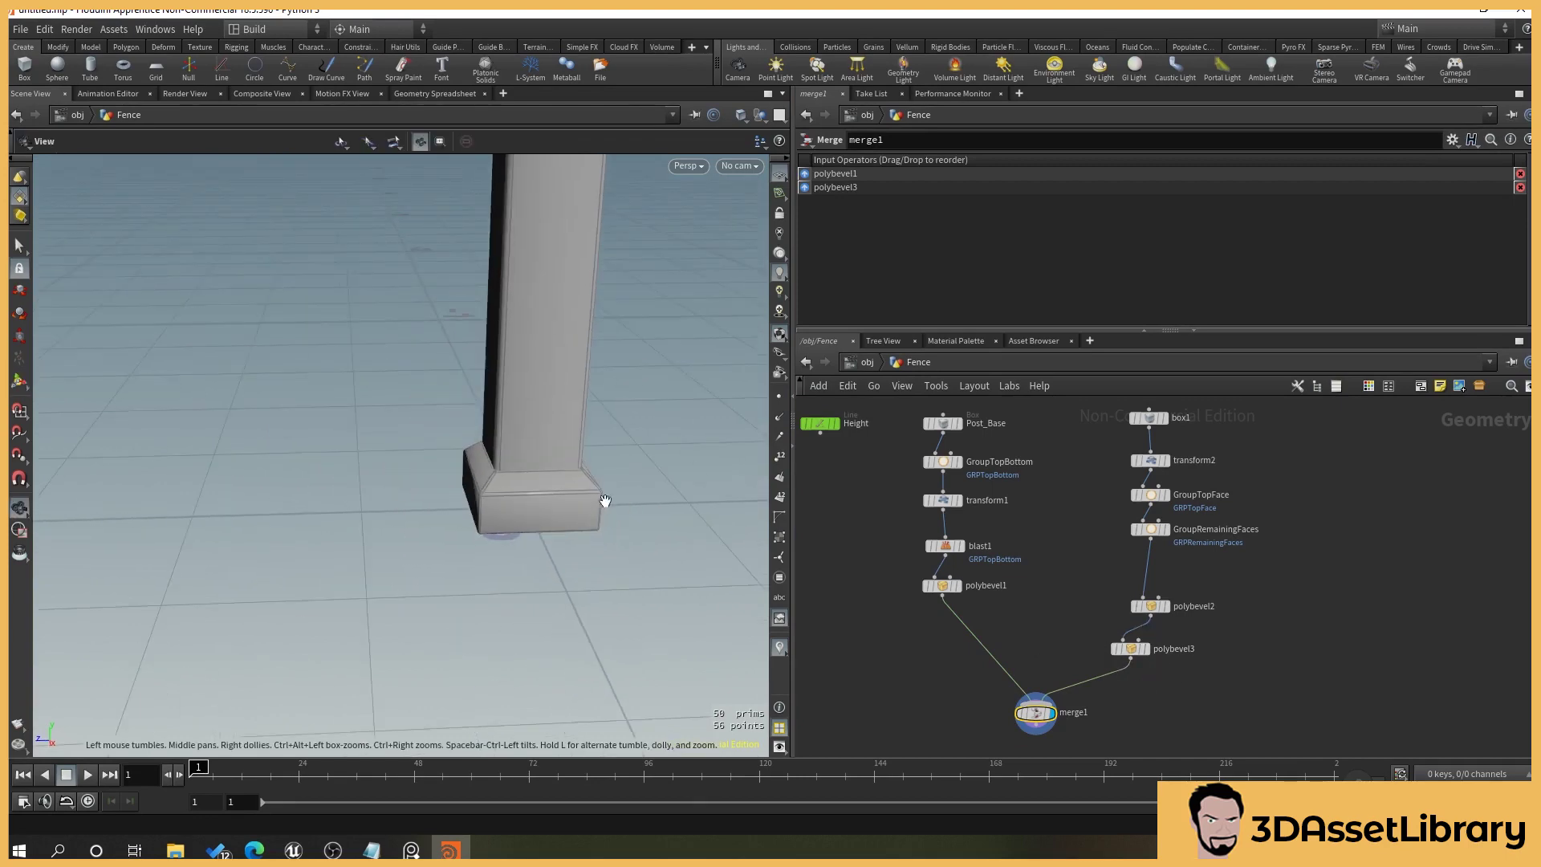
pyautogui.scroll(-8, 605, 500)
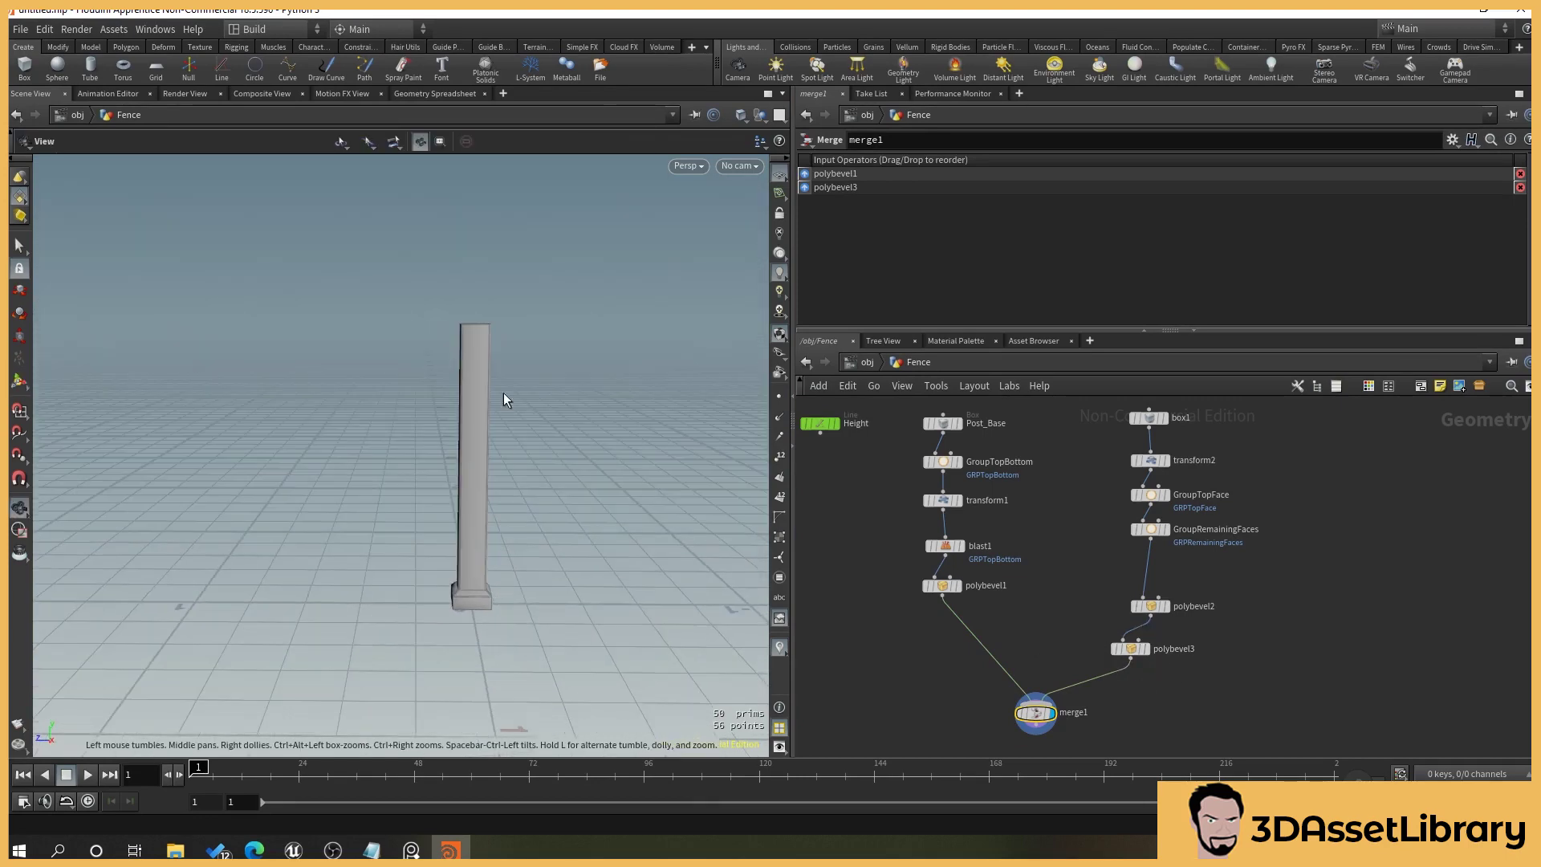
pyautogui.press('Return')
# Show the point markers and point numbers again and display the Height line node.
pyautogui.click(827, 446)
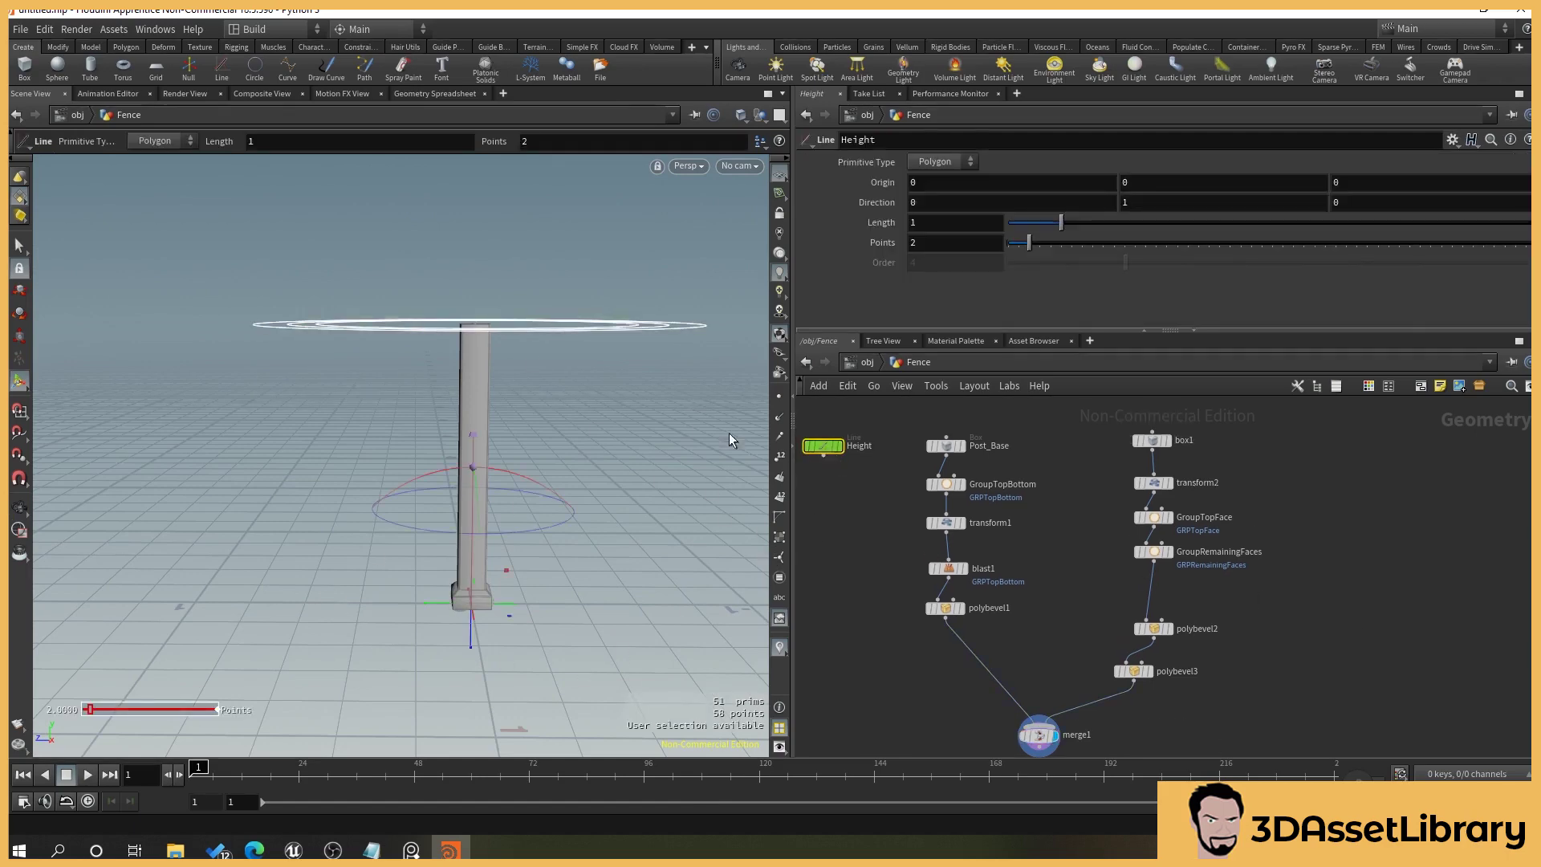
pyautogui.click(781, 396)
pyautogui.click(779, 456)
pyautogui.keyDown('alt'); pyautogui.moveTo(634, 526); pyautogui.dragTo(537, 563); pyautogui.keyUp('alt')
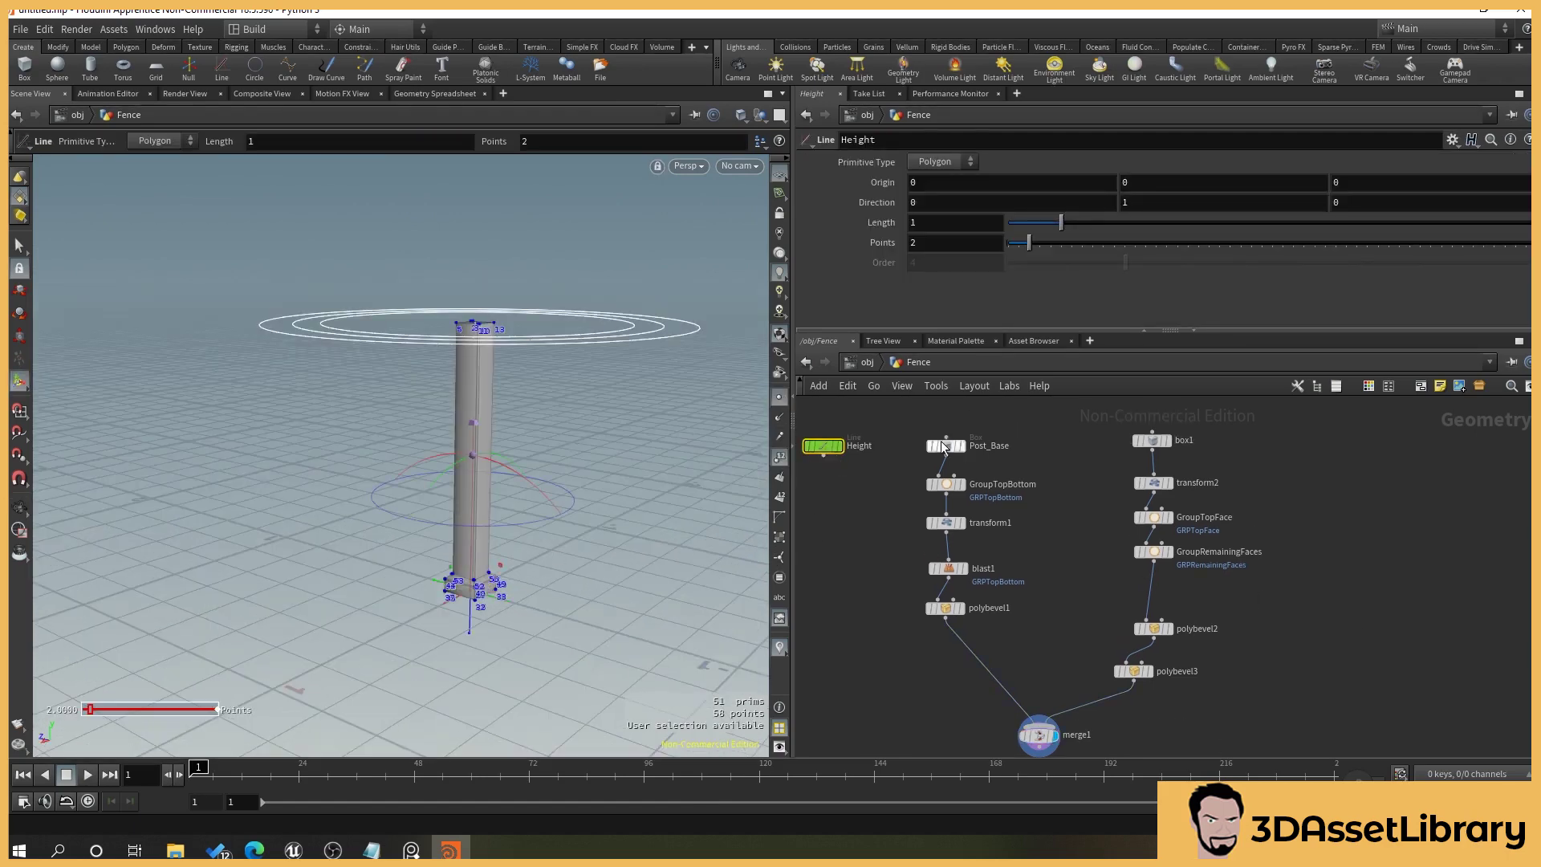
pyautogui.click(840, 447)
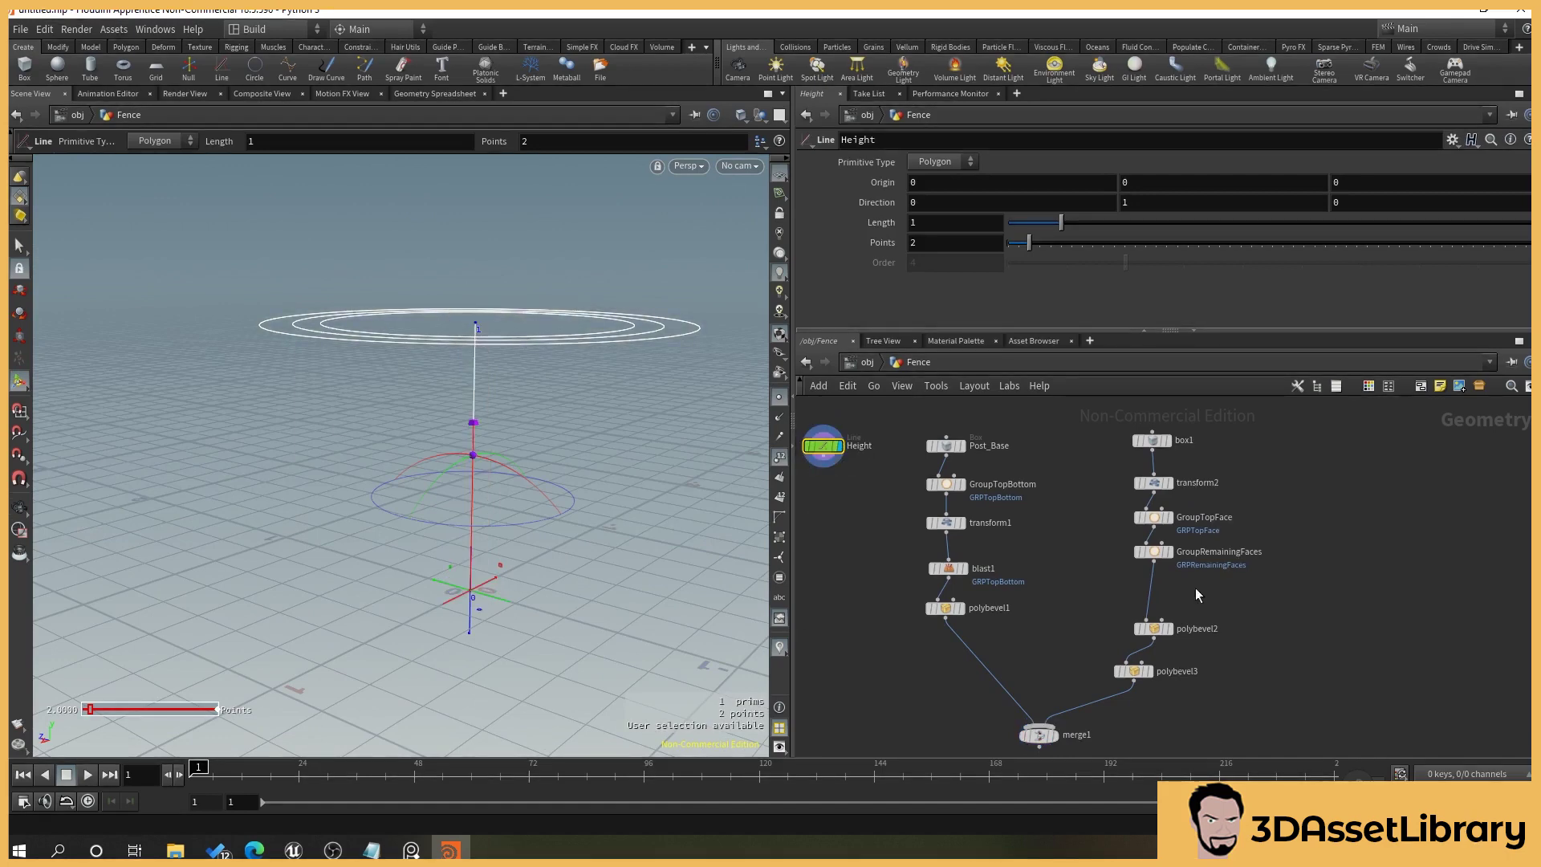
# Disconnect polybevel3 from merge1 and align both cap bevel nodes beneath GroupRemainingFaces.
pyautogui.moveTo(1210, 698); pyautogui.dragTo(1160, 669, button='middle')
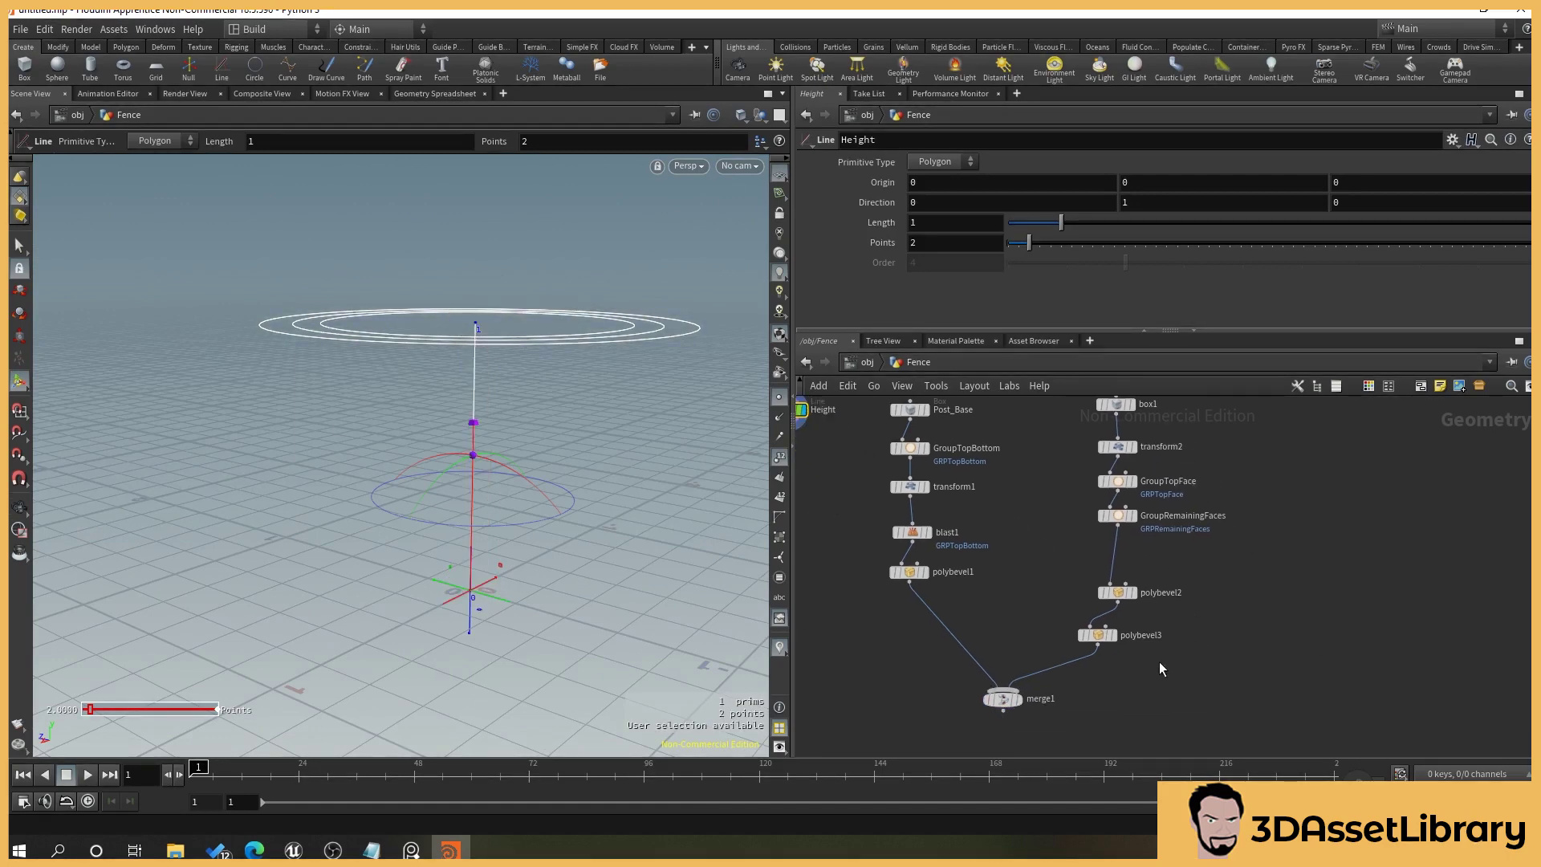
pyautogui.click(1064, 672)
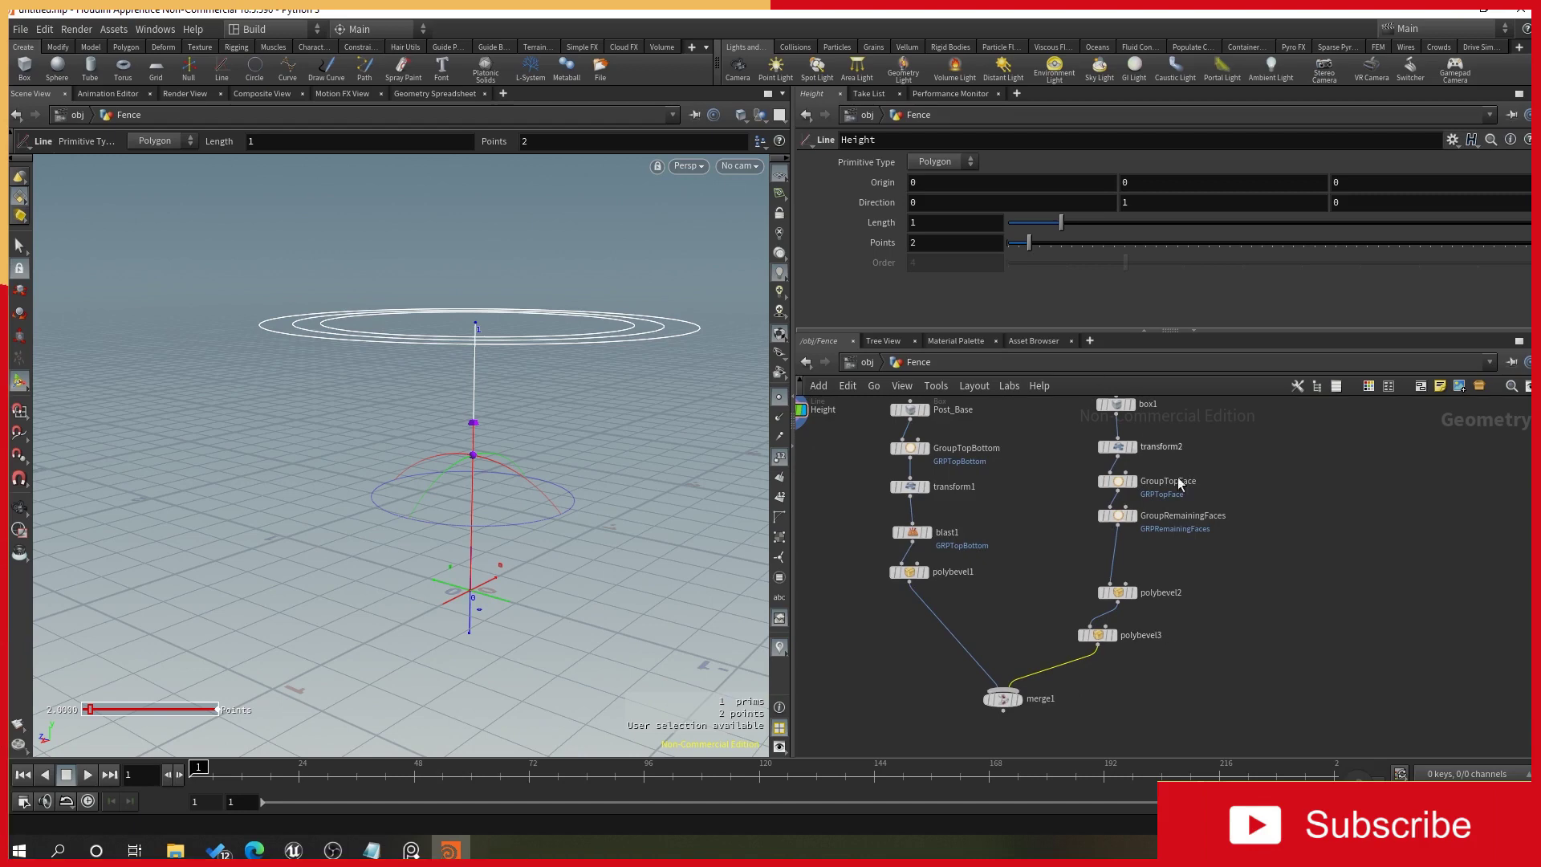
pyautogui.moveTo(1138, 622); pyautogui.dragTo(1102, 588)
pyautogui.moveTo(1135, 659); pyautogui.dragTo(1101, 586)
pyautogui.moveTo(1102, 588); pyautogui.dragTo(1117, 556)
pyautogui.click(1186, 634)
pyautogui.press('Delete')
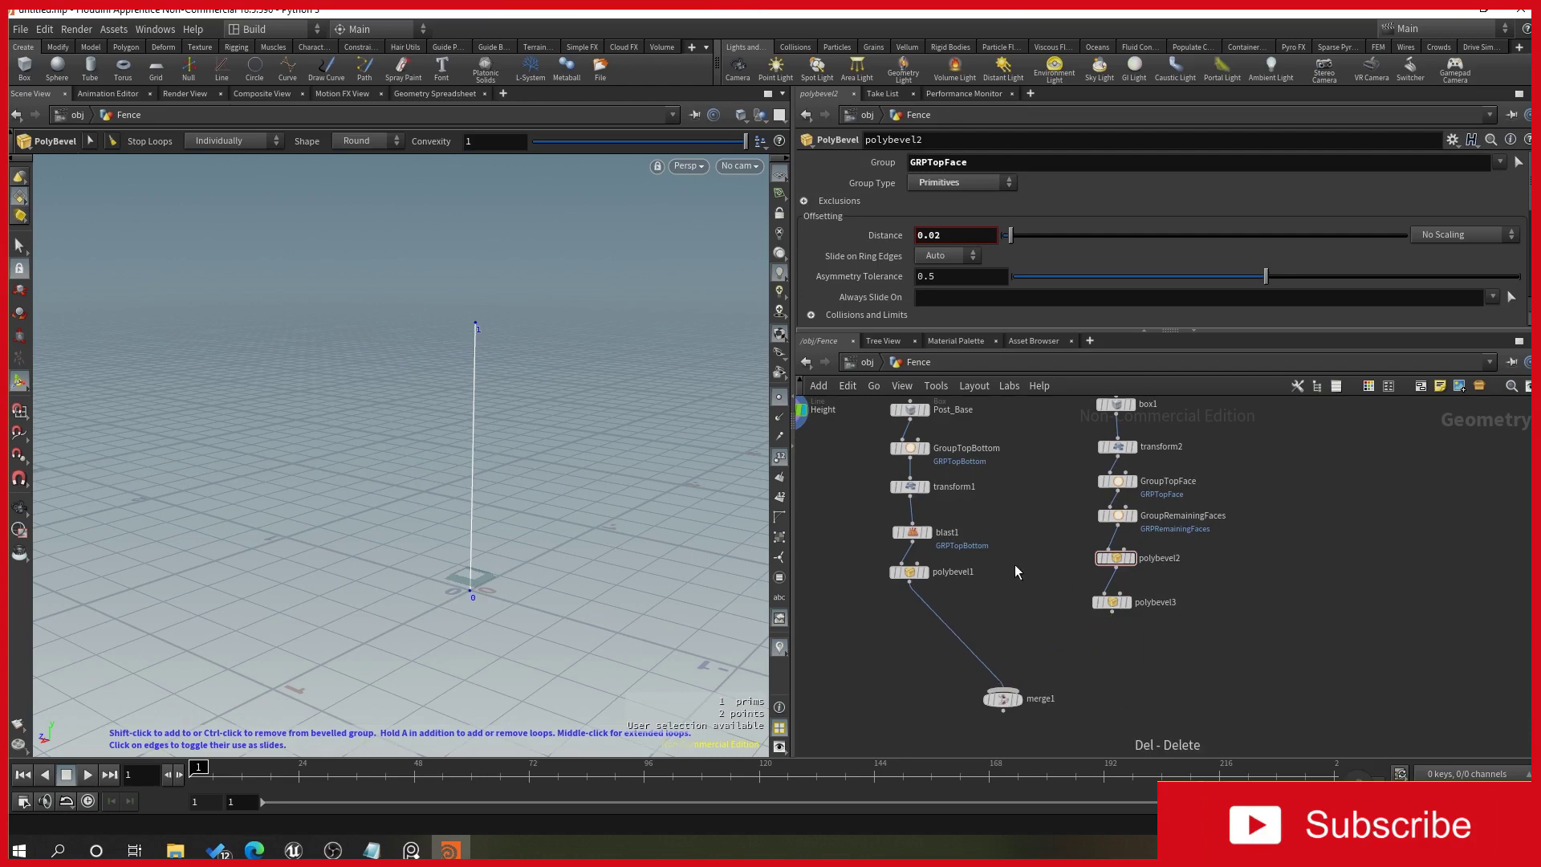
# Move the Height node beside box1, on the far side of the cap's chain from Post_Base.
pyautogui.scroll(-2, 1002, 564)
pyautogui.moveTo(855, 455); pyautogui.dragTo(1203, 457)
pyautogui.scroll(2, 1249, 562)
pyautogui.scroll(-3, 1236, 554)
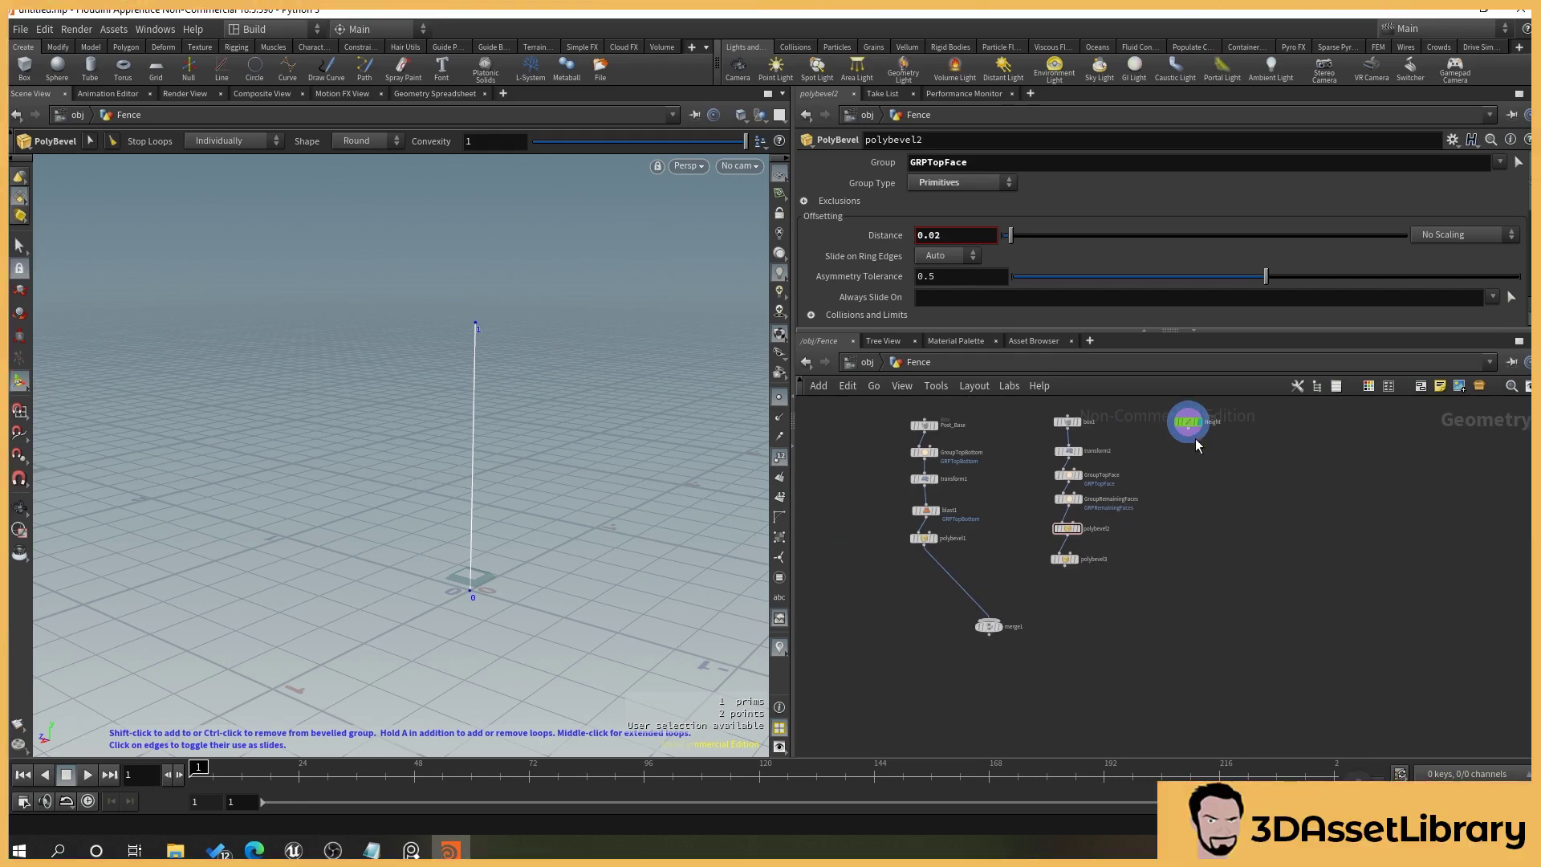
# Add a Group by Range node connected to the Height node's output and display it.
pyautogui.moveTo(1188, 439); pyautogui.dragTo(1194, 464)
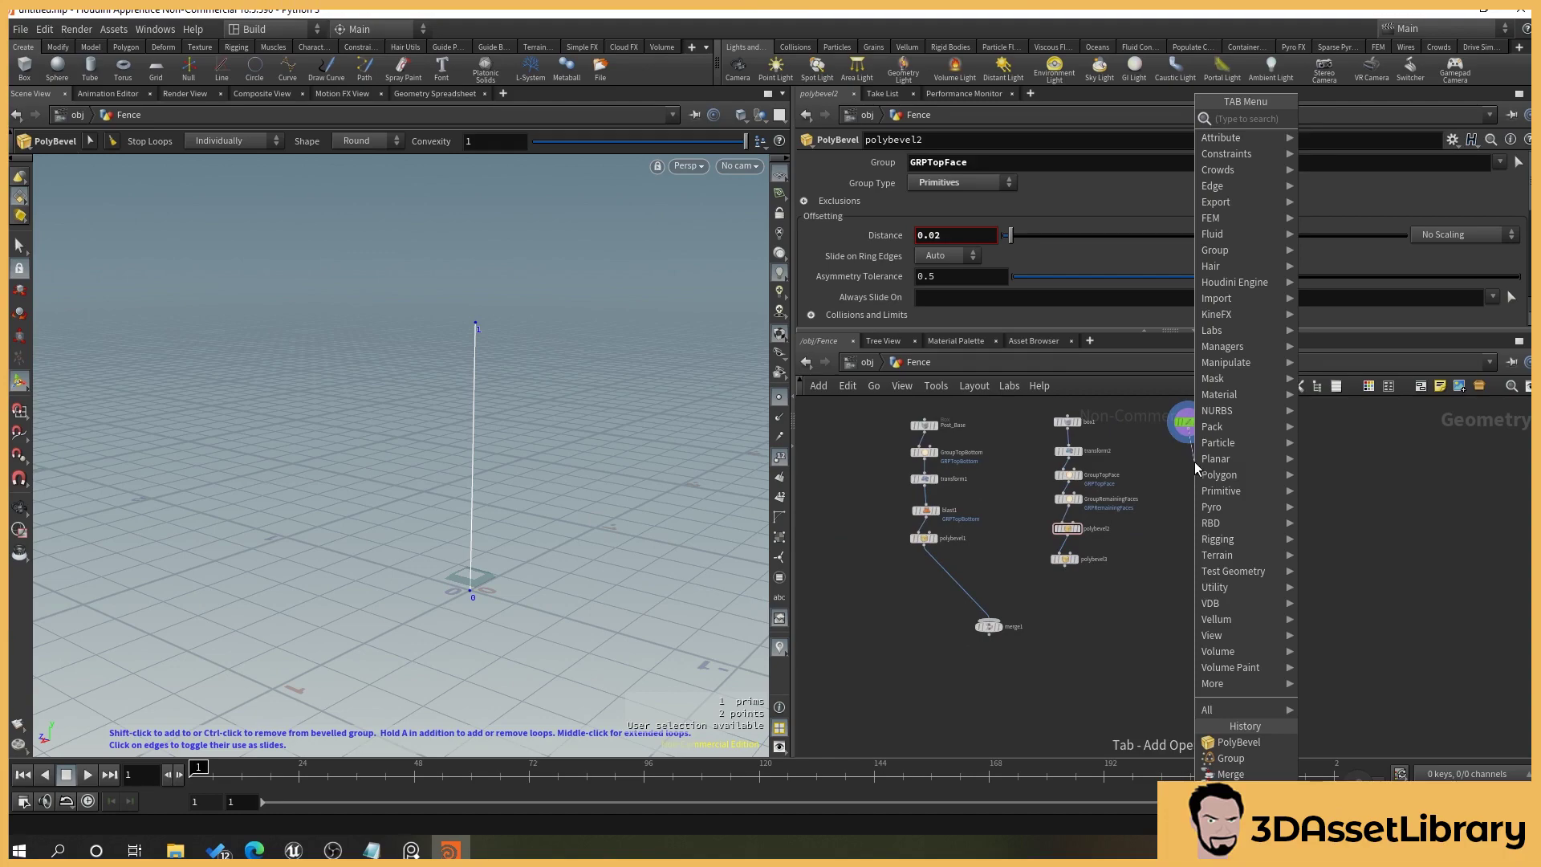
pyautogui.write('group')
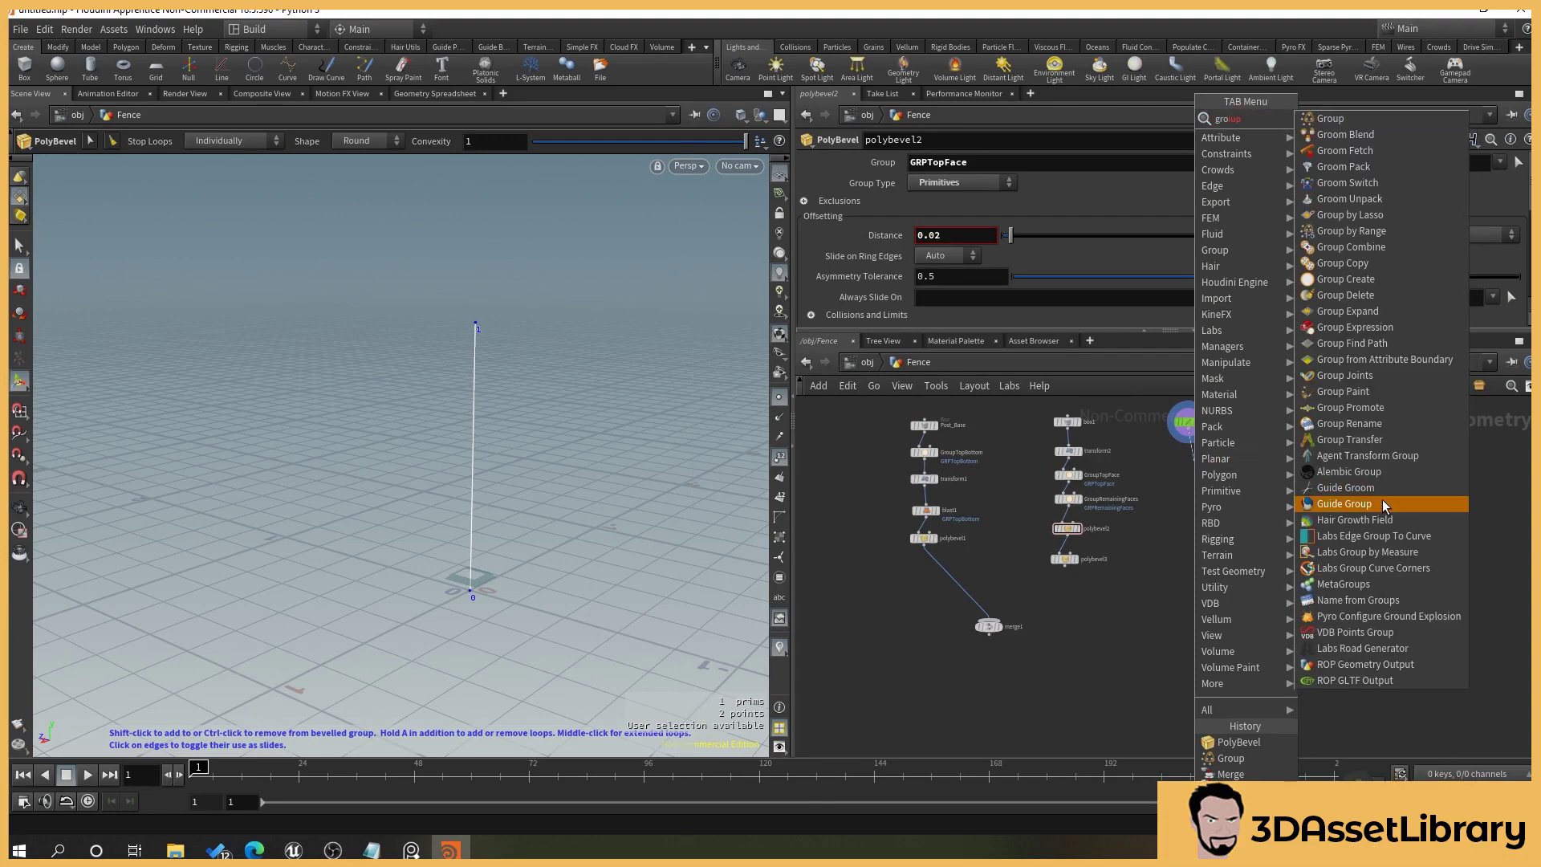
pyautogui.press('BackSpace')
pyautogui.press('BackSpace')
pyautogui.press('BackSpace')
pyautogui.write('oup')
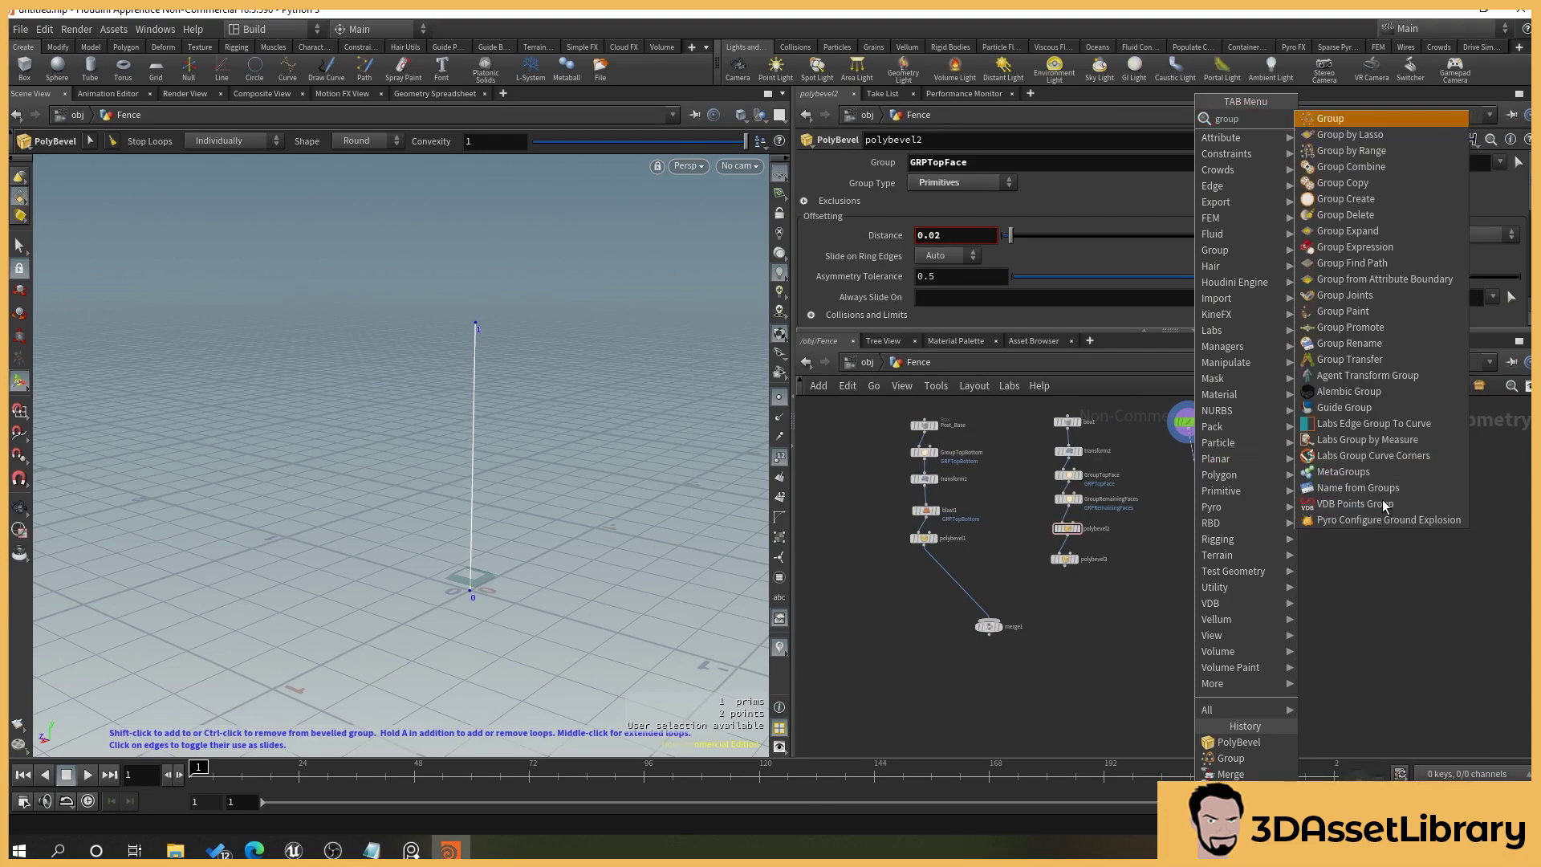
pyautogui.click(1364, 151)
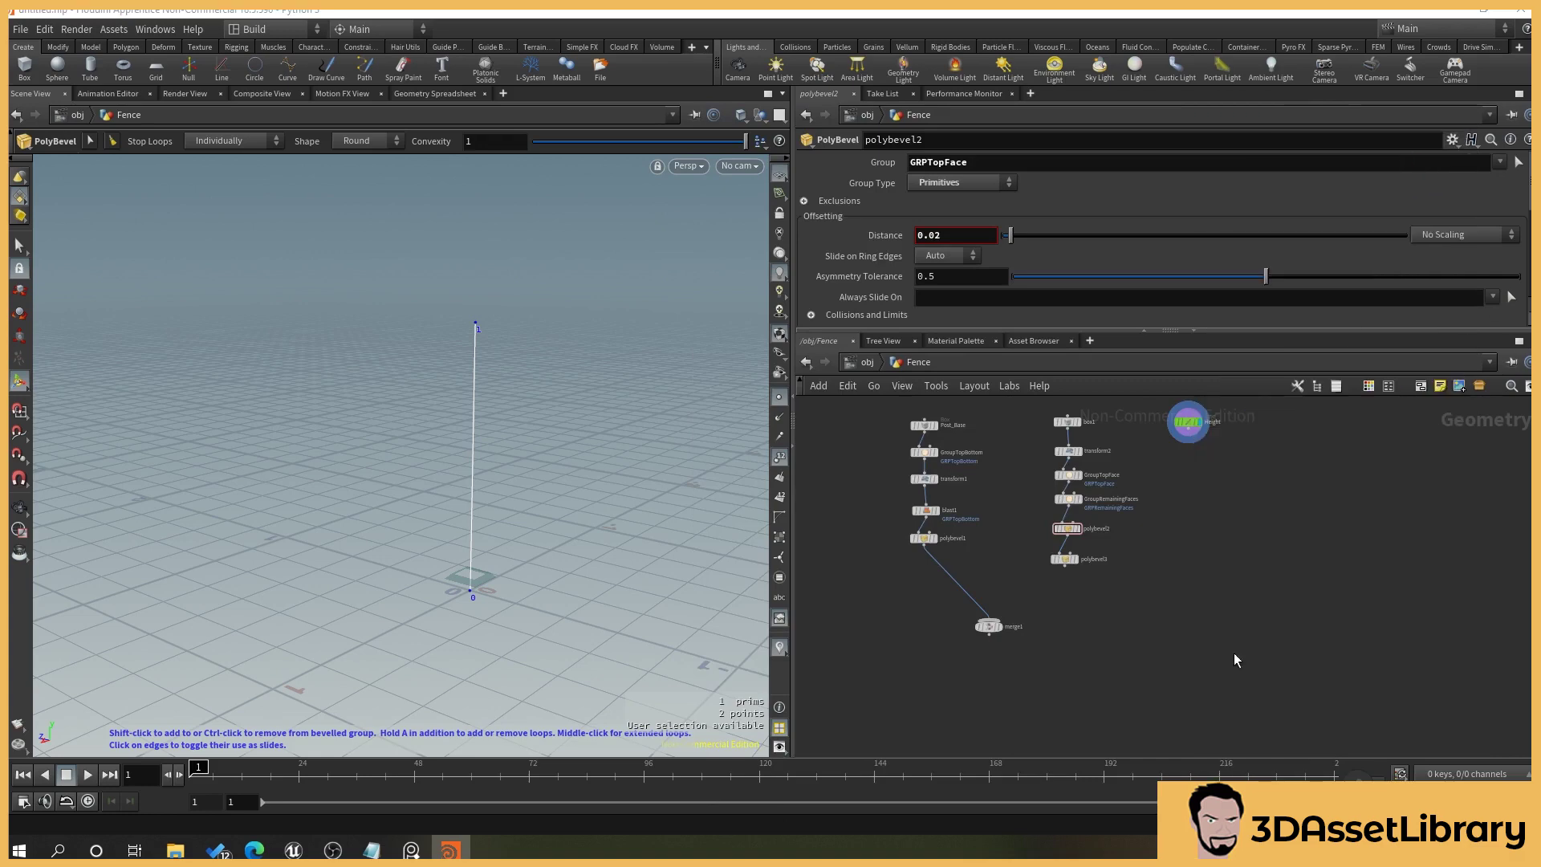
pyautogui.scroll(3, 1149, 455)
pyautogui.scroll(-4, 1091, 492)
pyautogui.moveTo(1196, 492); pyautogui.dragTo(1200, 595, button='middle')
pyautogui.scroll(3, 1143, 449)
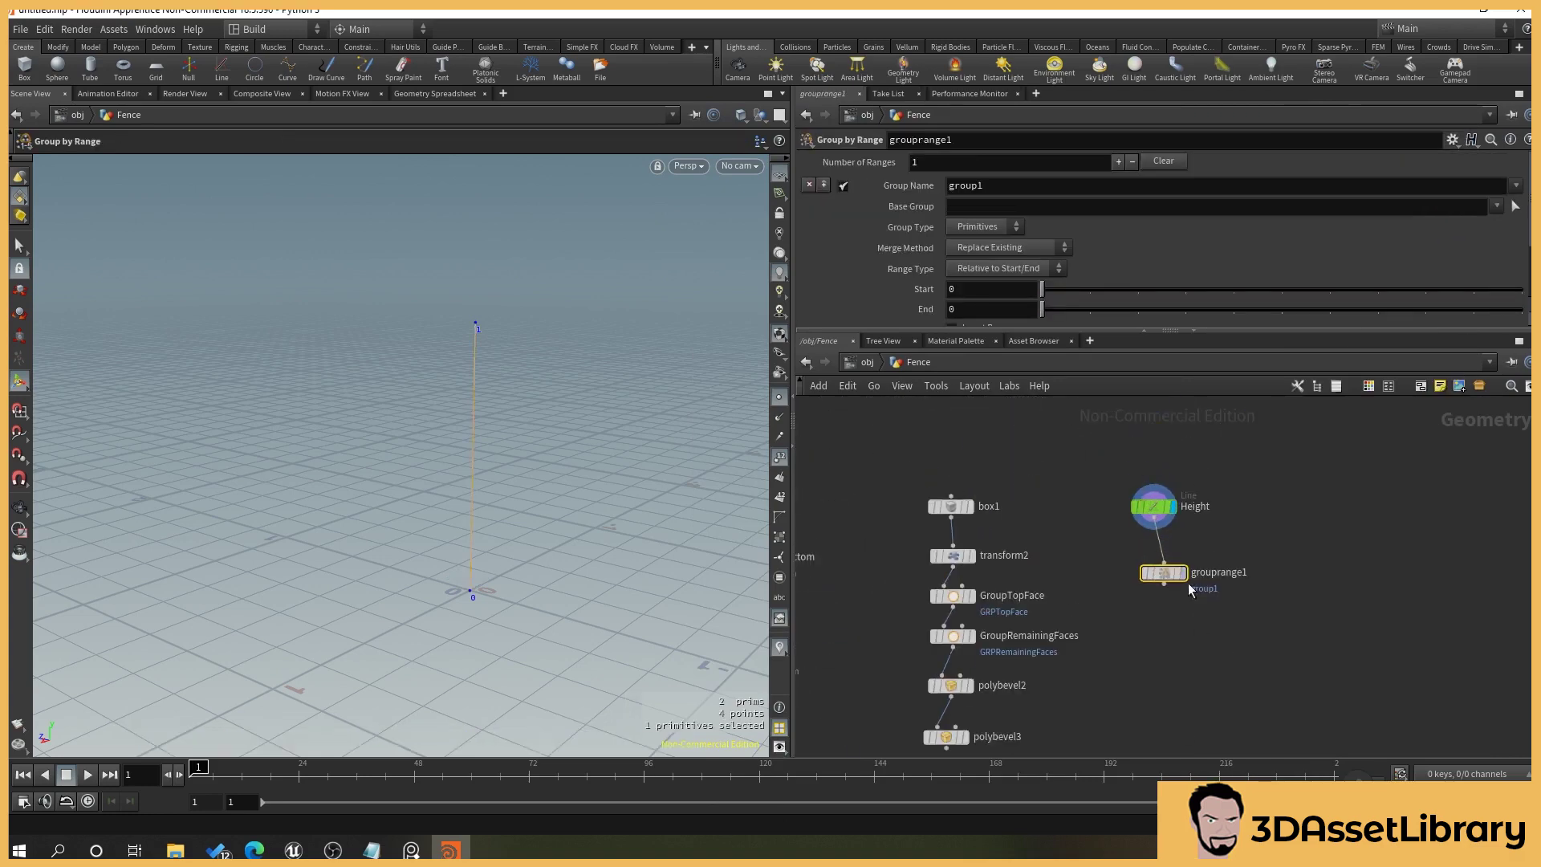
pyautogui.click(1182, 572)
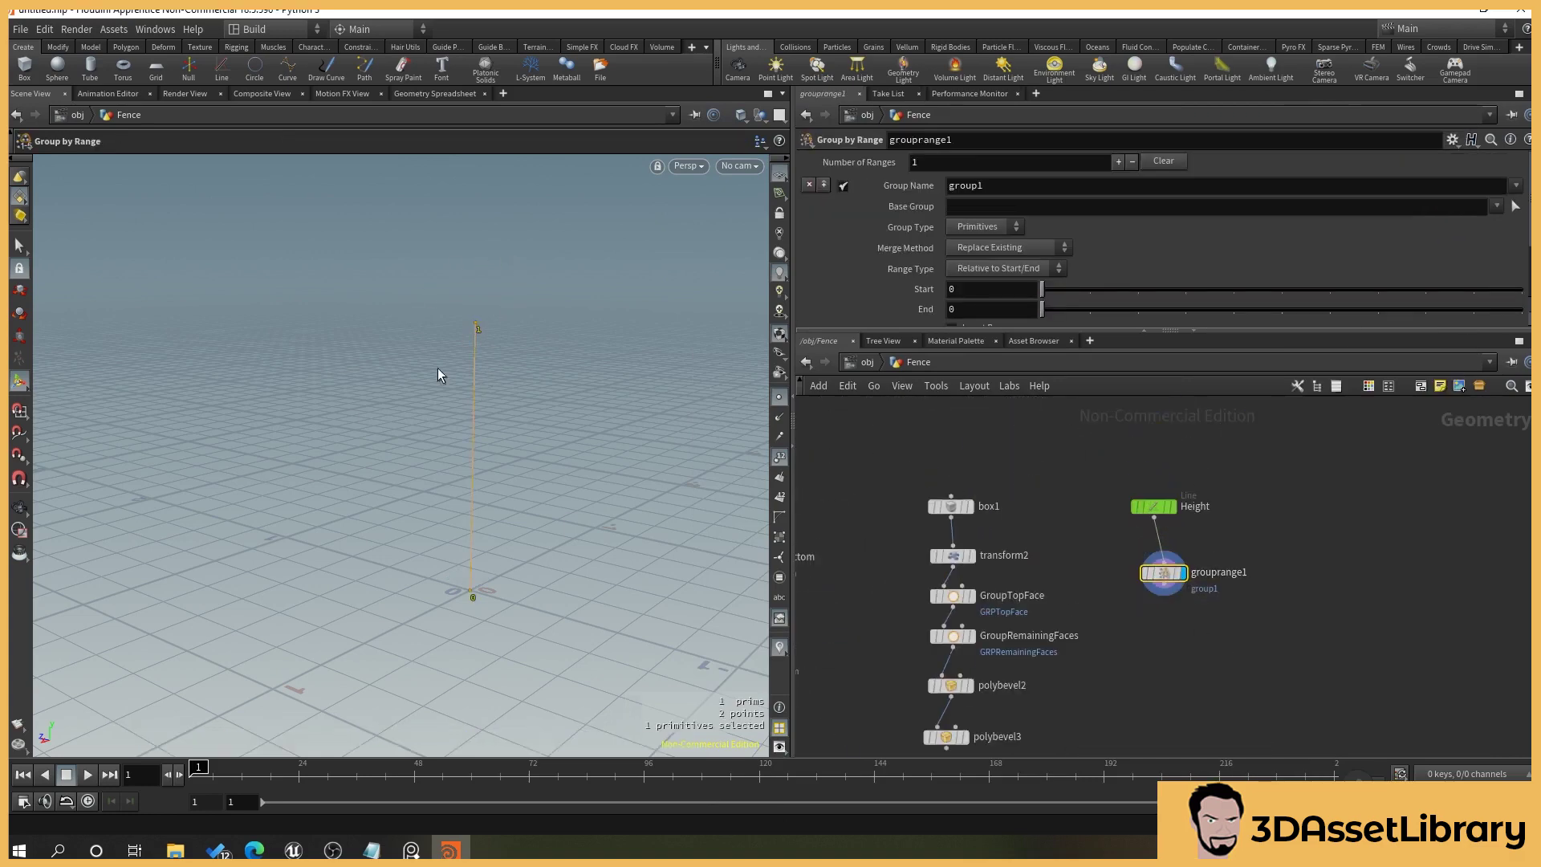
# Set the range group's type to Points and its range start to 1.
pyautogui.moveTo(1043, 289)
pyautogui.mouseDown()
pyautogui.moveTo(1079, 295)
pyautogui.moveTo(1048, 289)
pyautogui.moveTo(1077, 311)
pyautogui.moveTo(1046, 303)
pyautogui.mouseUp()
pyautogui.click(980, 227)
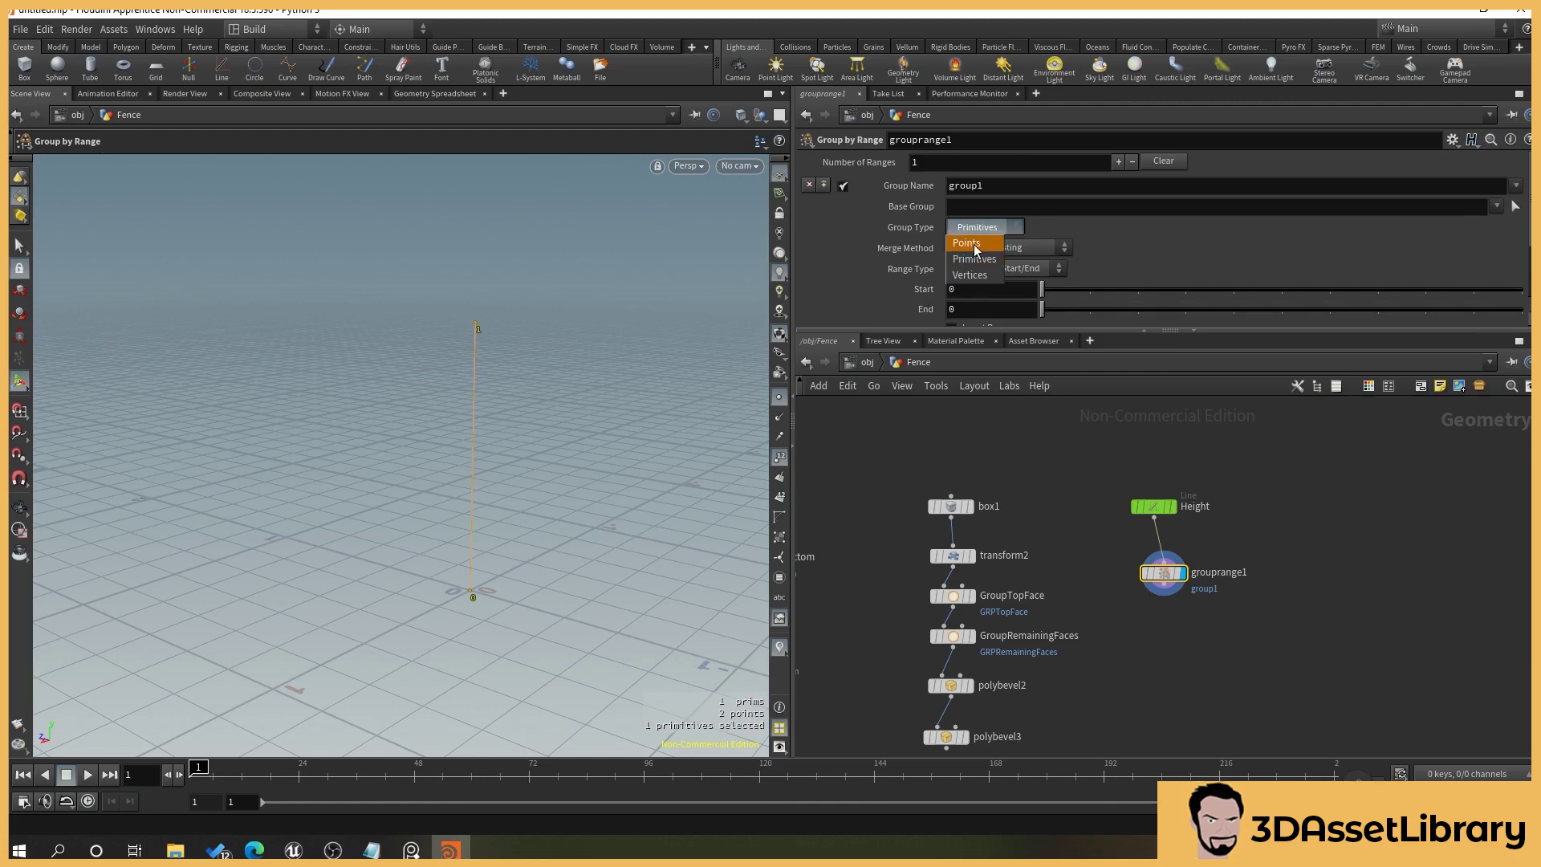
pyautogui.click(967, 242)
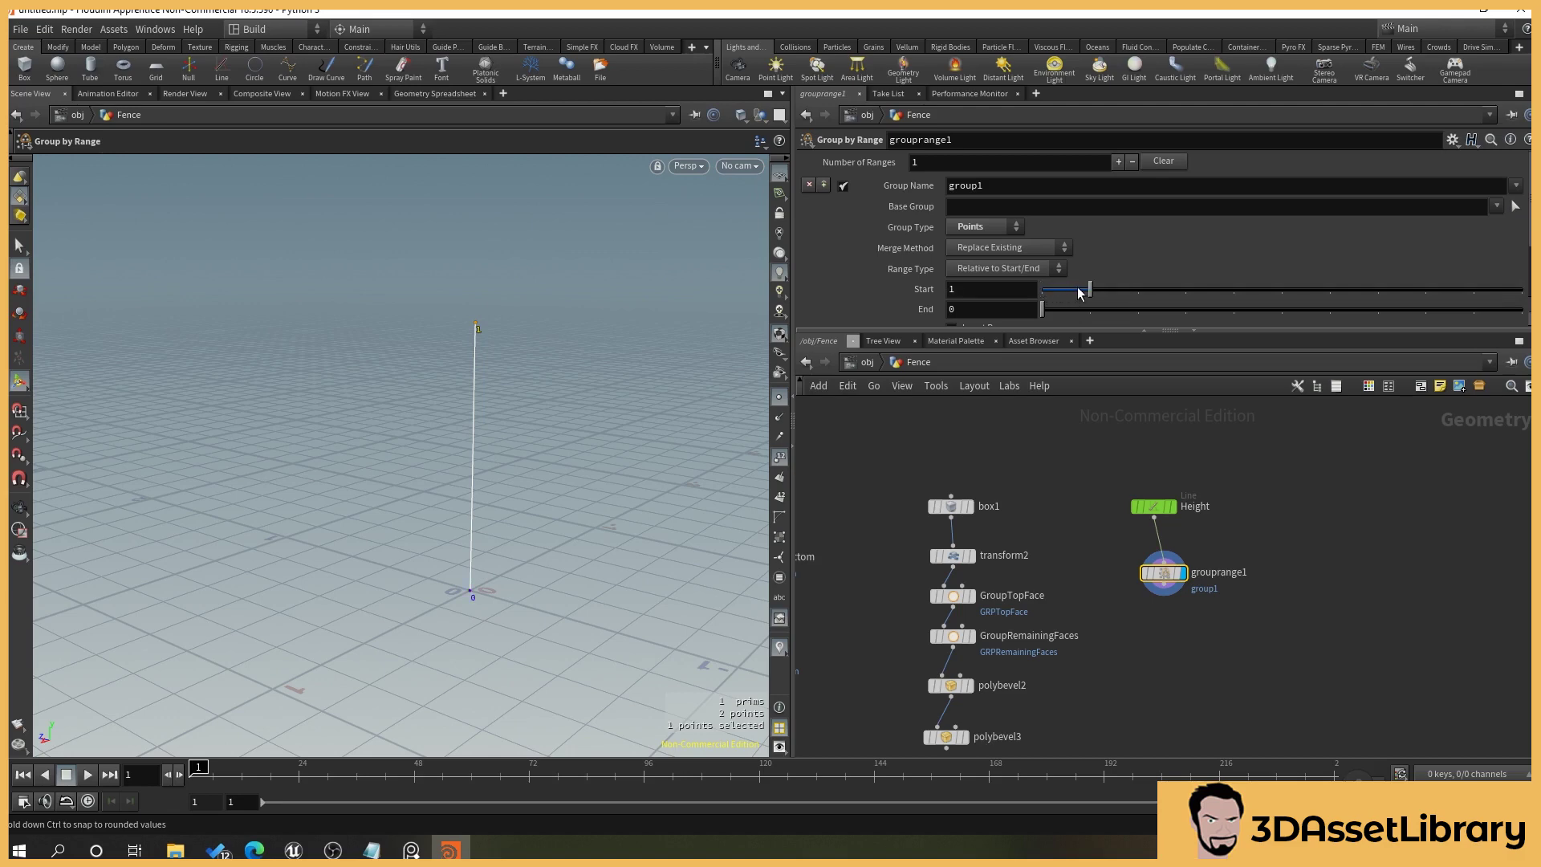
# Add a Blast node below the Group by Range node, connected to its output, and display it.
pyautogui.moveTo(1165, 618); pyautogui.dragTo(1143, 553, button='middle')
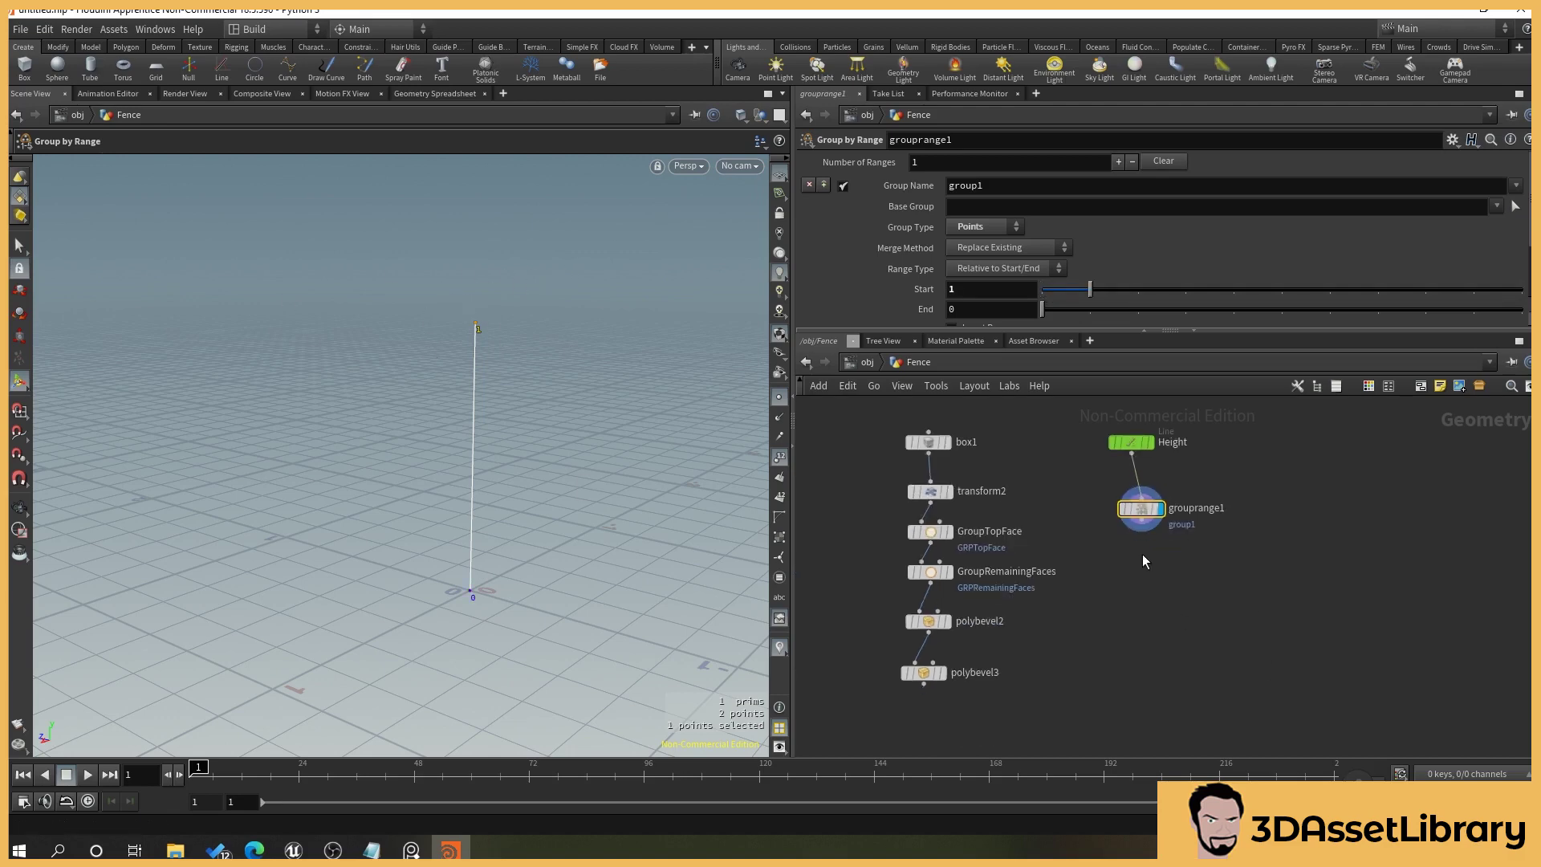
pyautogui.moveTo(1141, 515); pyautogui.dragTo(1134, 570)
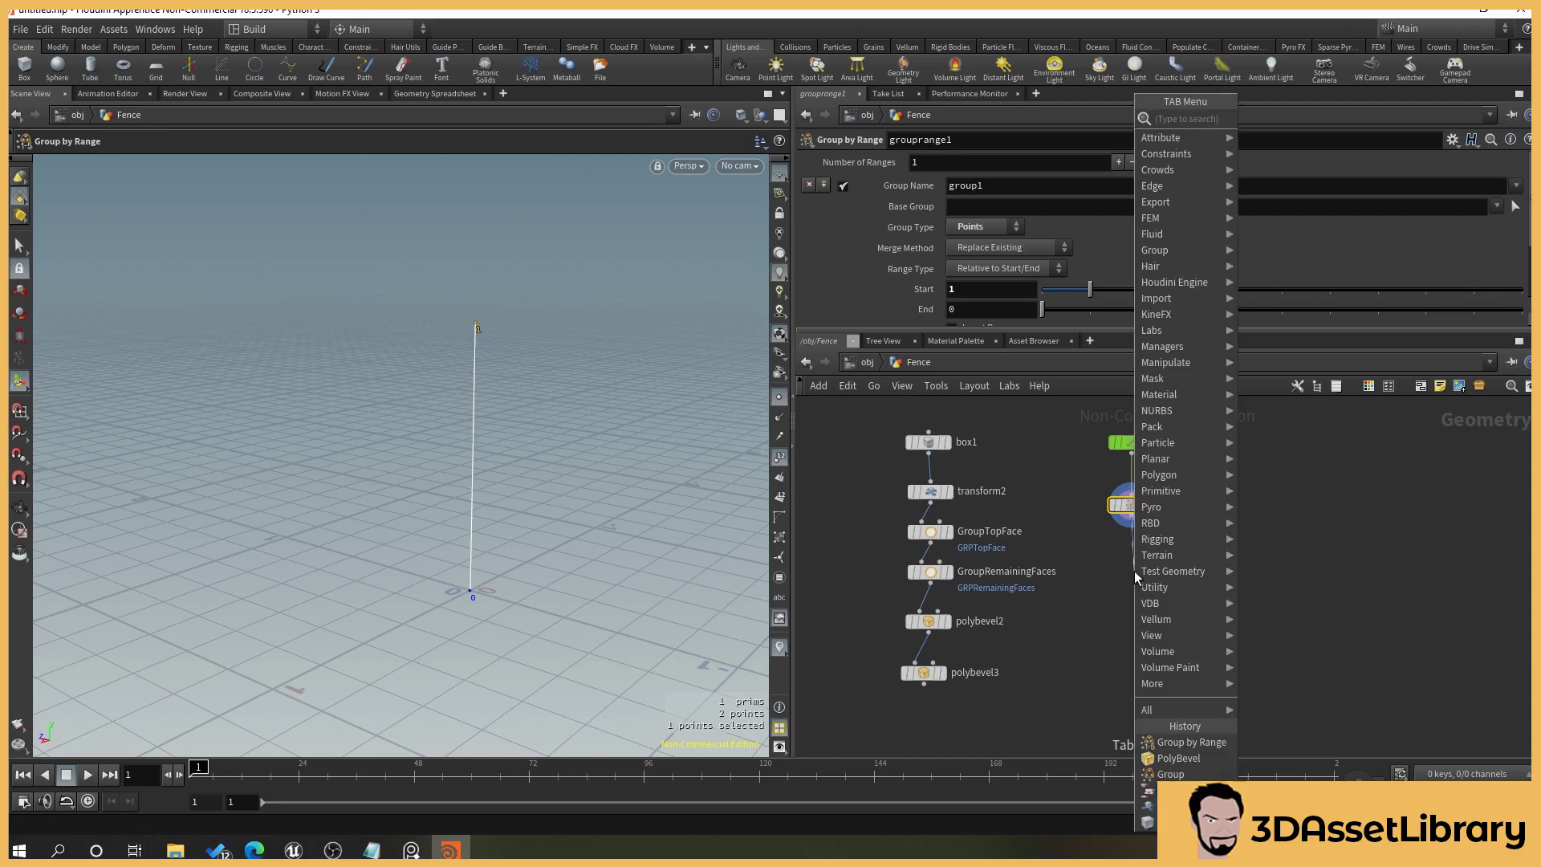
pyautogui.write('blas')
pyautogui.press('Return')
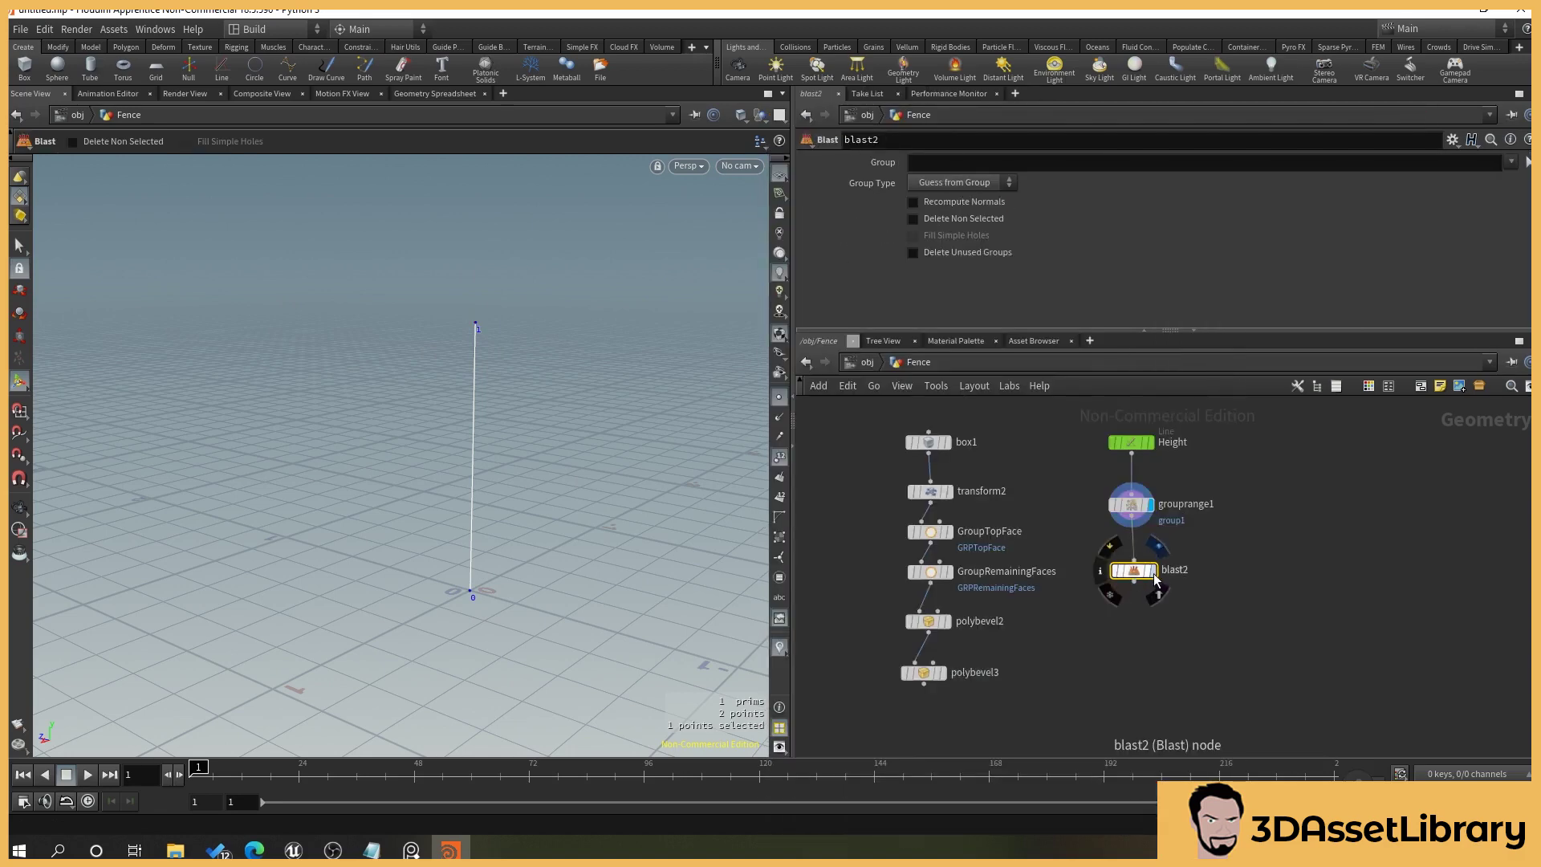
pyautogui.click(1133, 570)
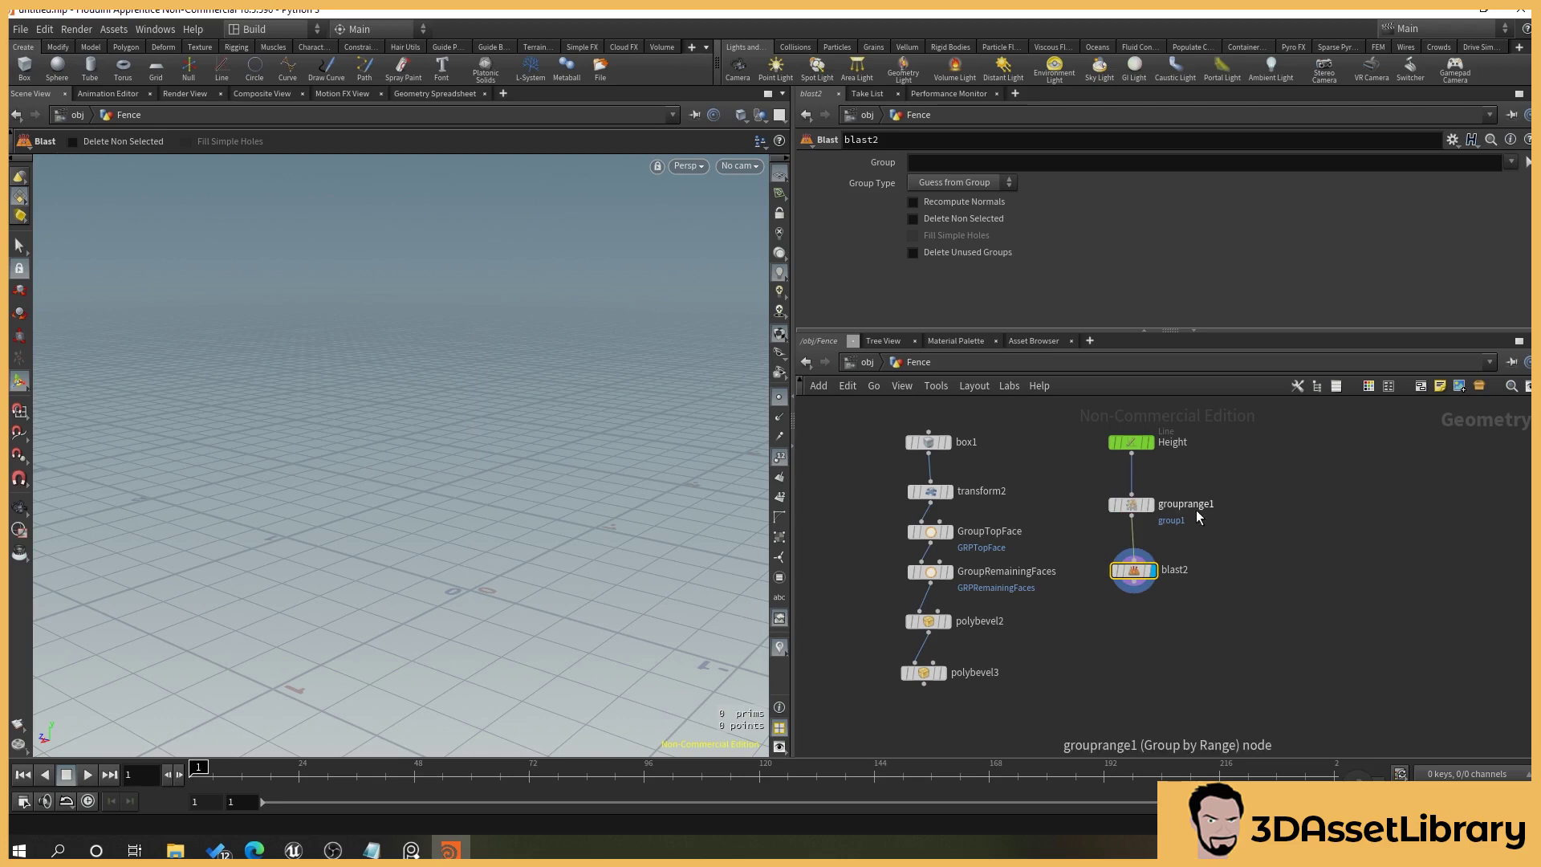
# Rename the Group by Range node to GroupTopPoint.
pyautogui.click(1133, 505)
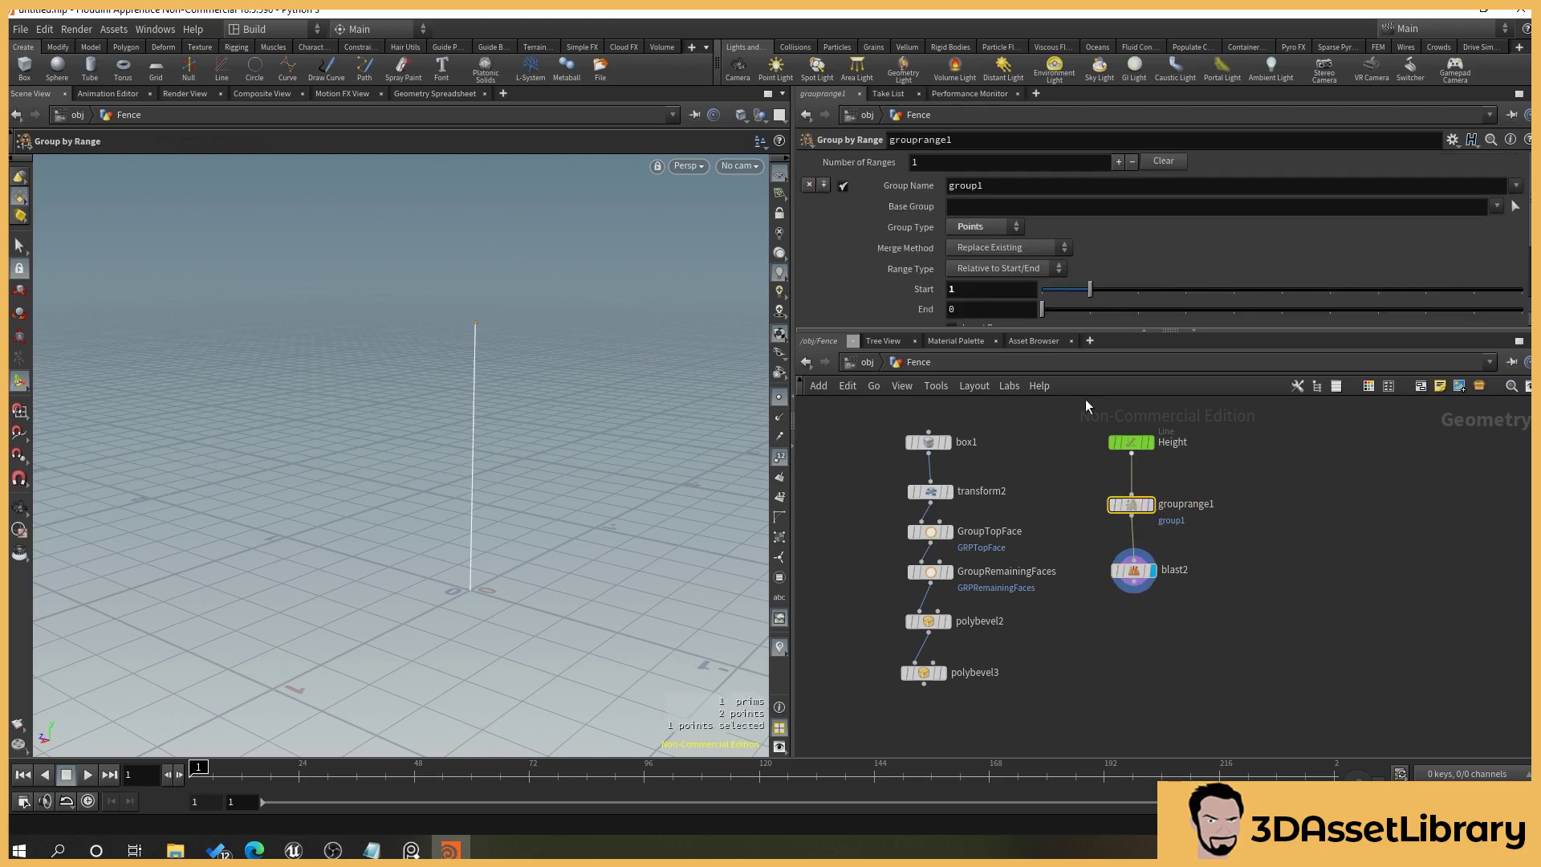
pyautogui.doubleClick(952, 142)
pyautogui.write('GroupTop')
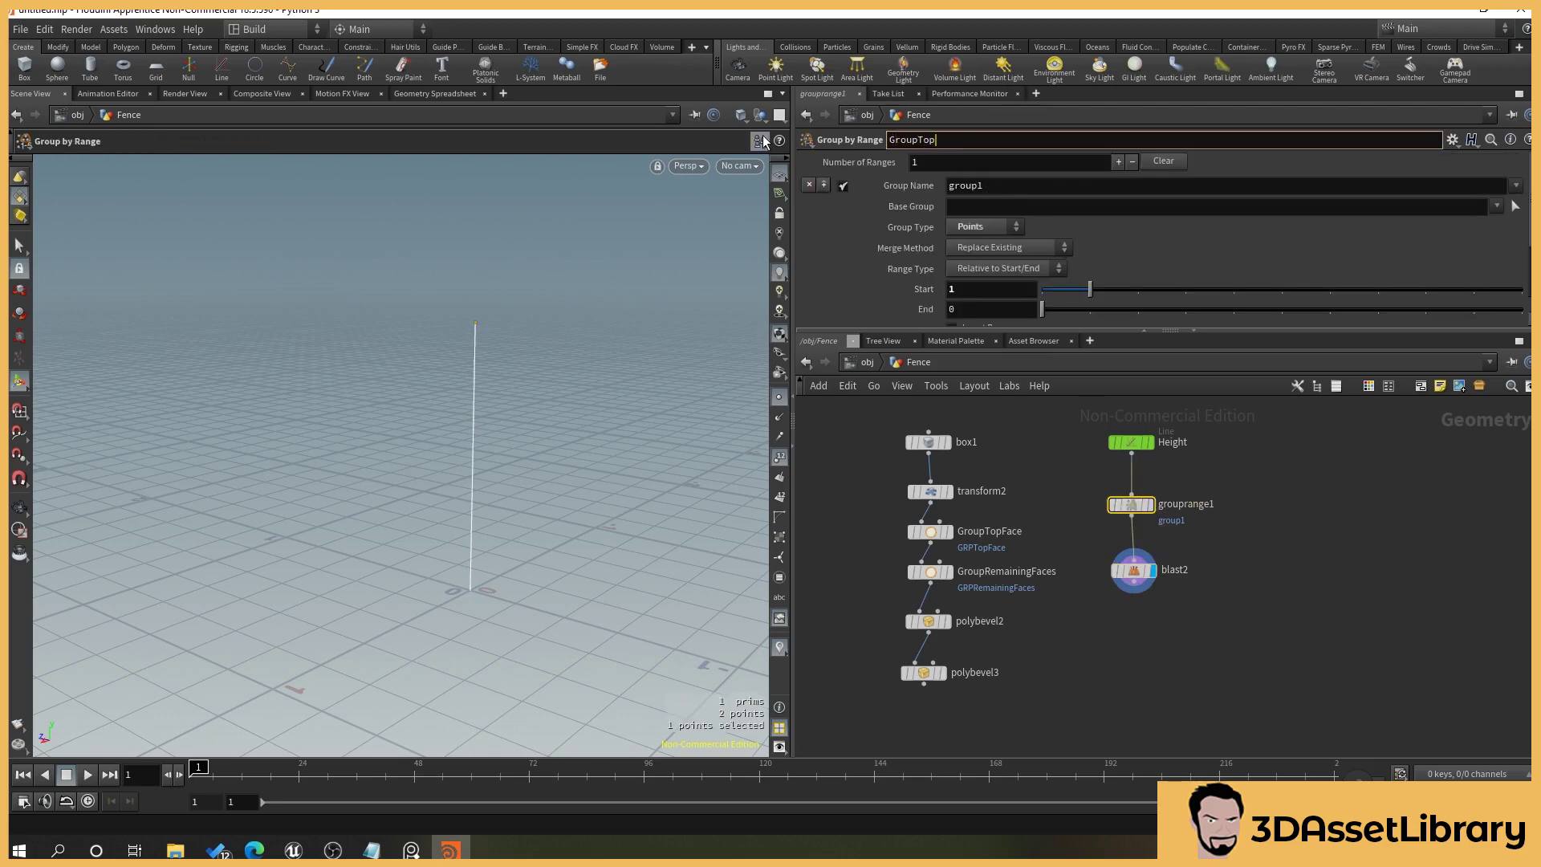
pyautogui.write('Point')
pyautogui.press('Return')
# Name the point group in the GroupTopPoint node GRPTopPoint.
pyautogui.hotkey('ctrl', 'c')
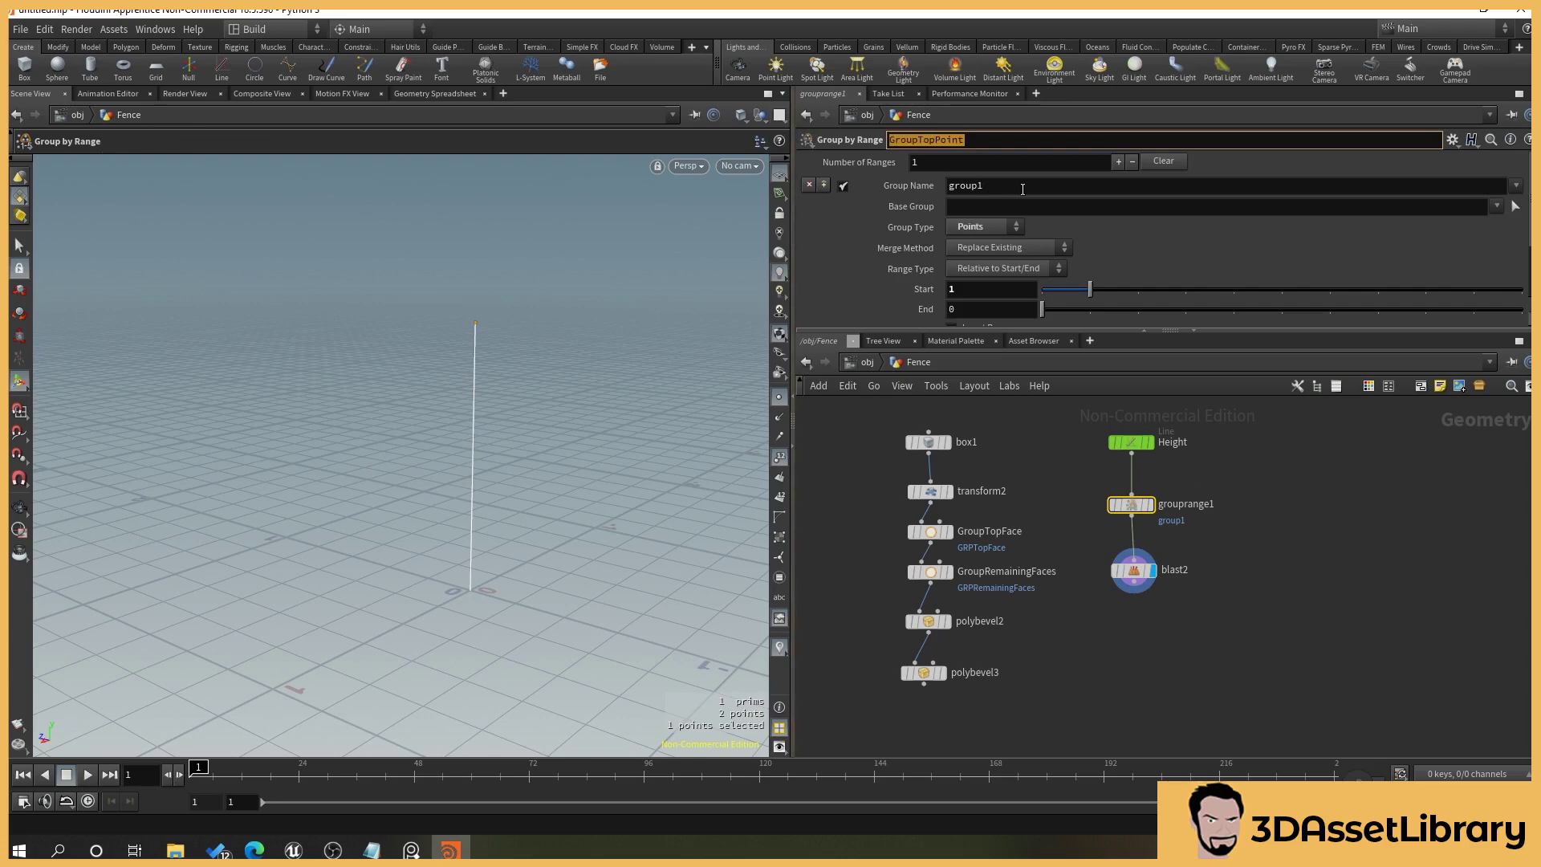
pyautogui.doubleClick(955, 184)
pyautogui.hotkey('ctrl', 'v')
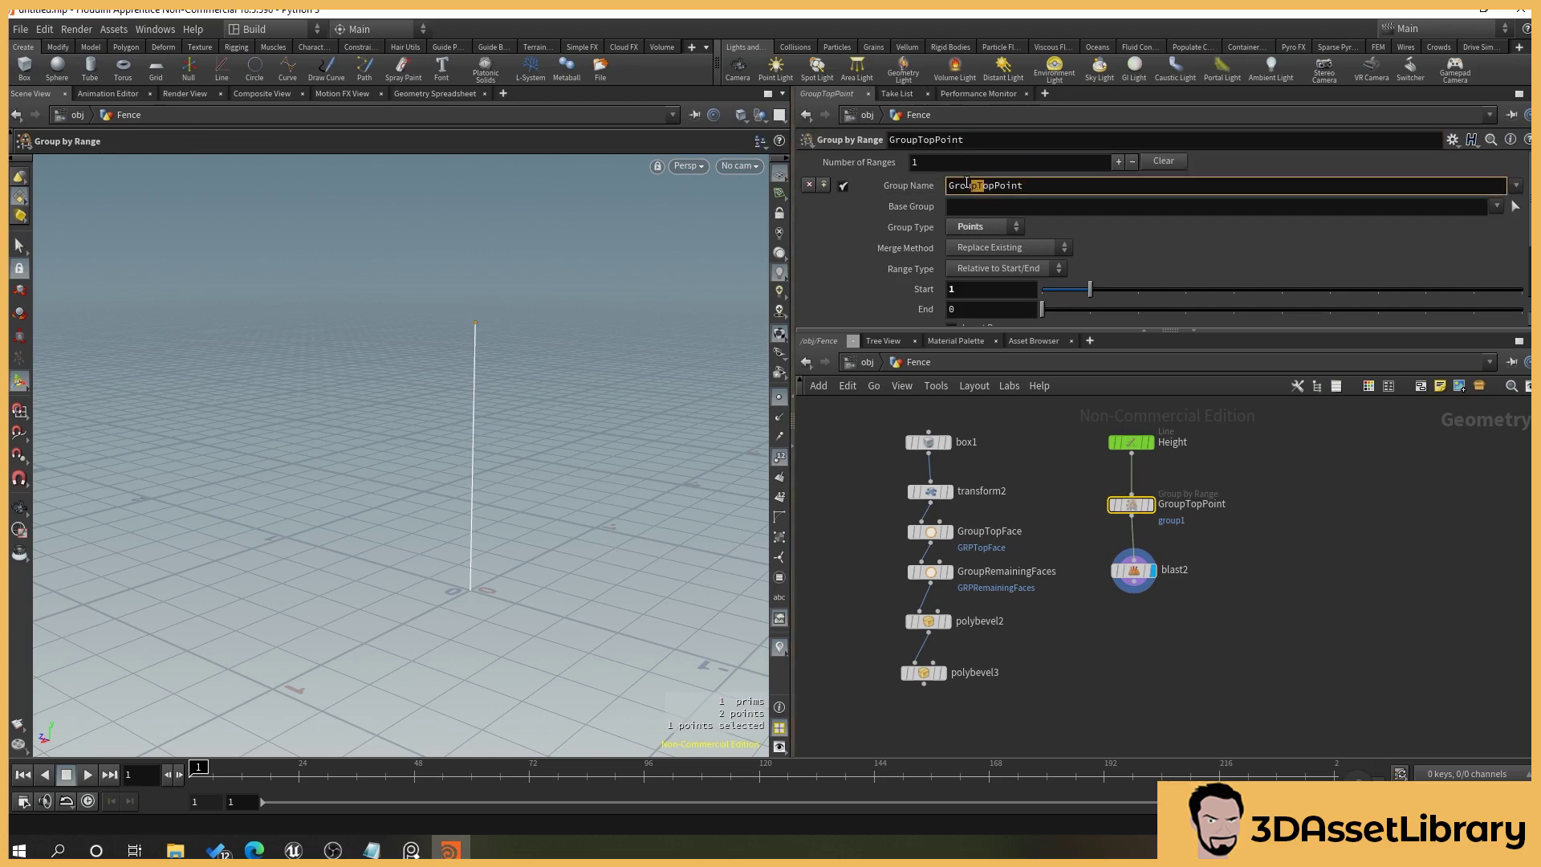
pyautogui.write('GRP')
pyautogui.press('Return')
# Set the blast2 node's group to GRPTopPoint and enable deletion of everything not selected.
pyautogui.click(1133, 570)
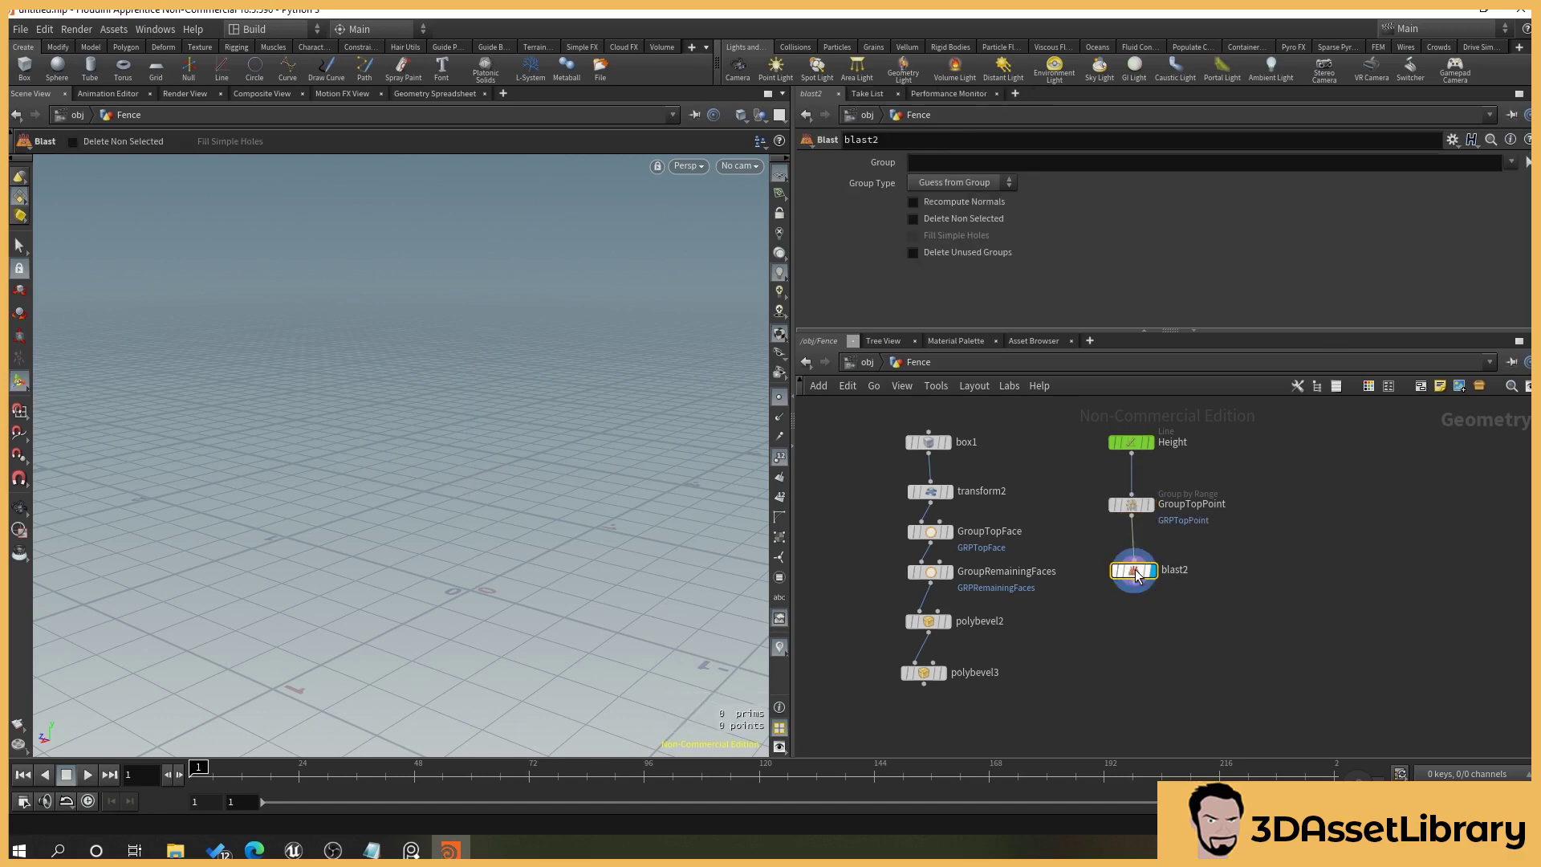
pyautogui.click(1512, 163)
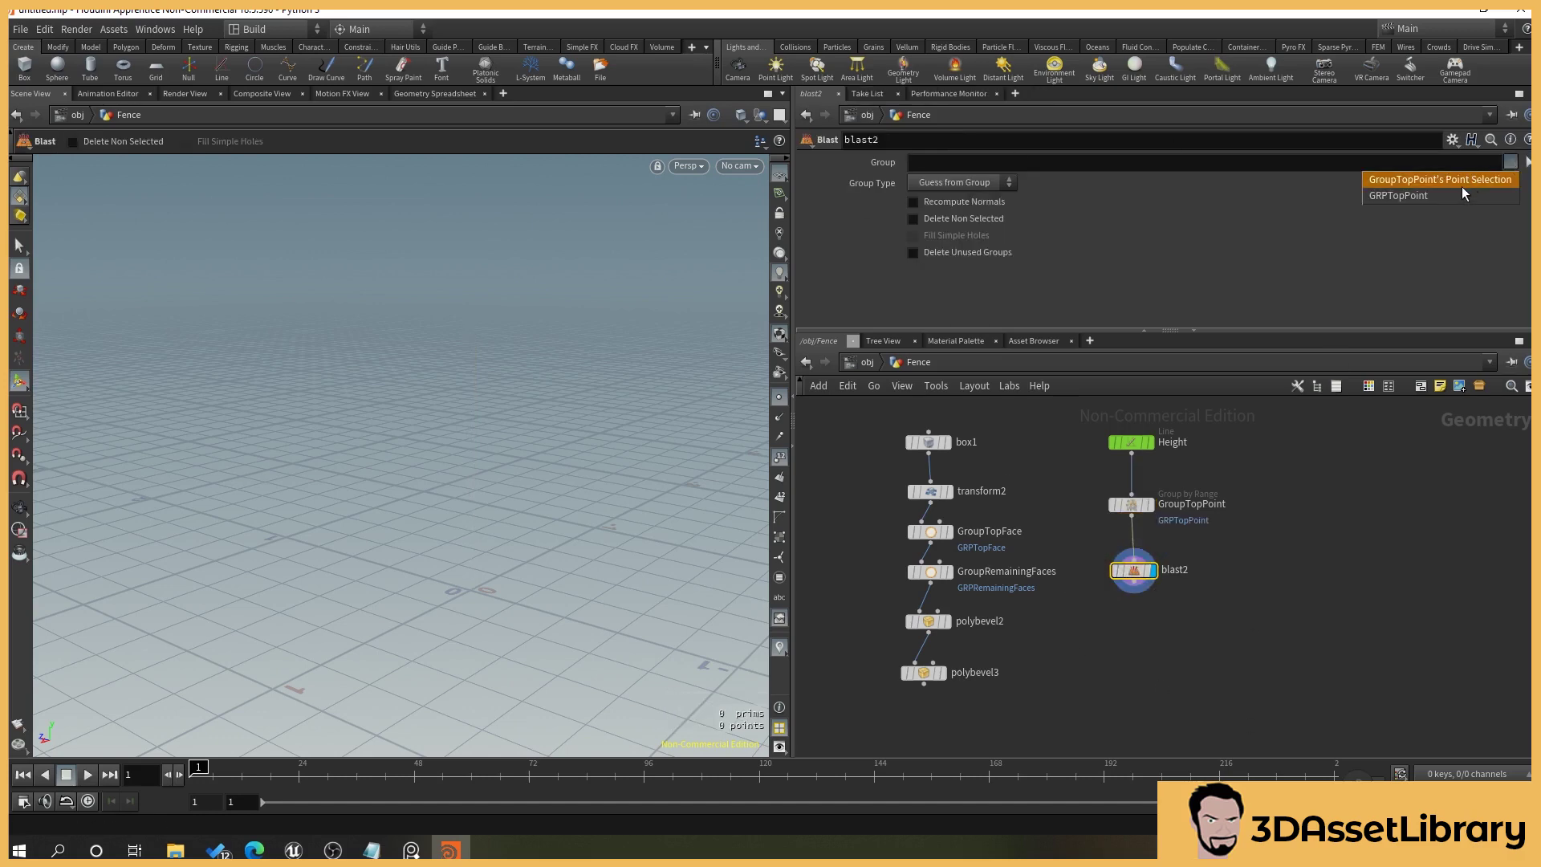
pyautogui.click(1426, 196)
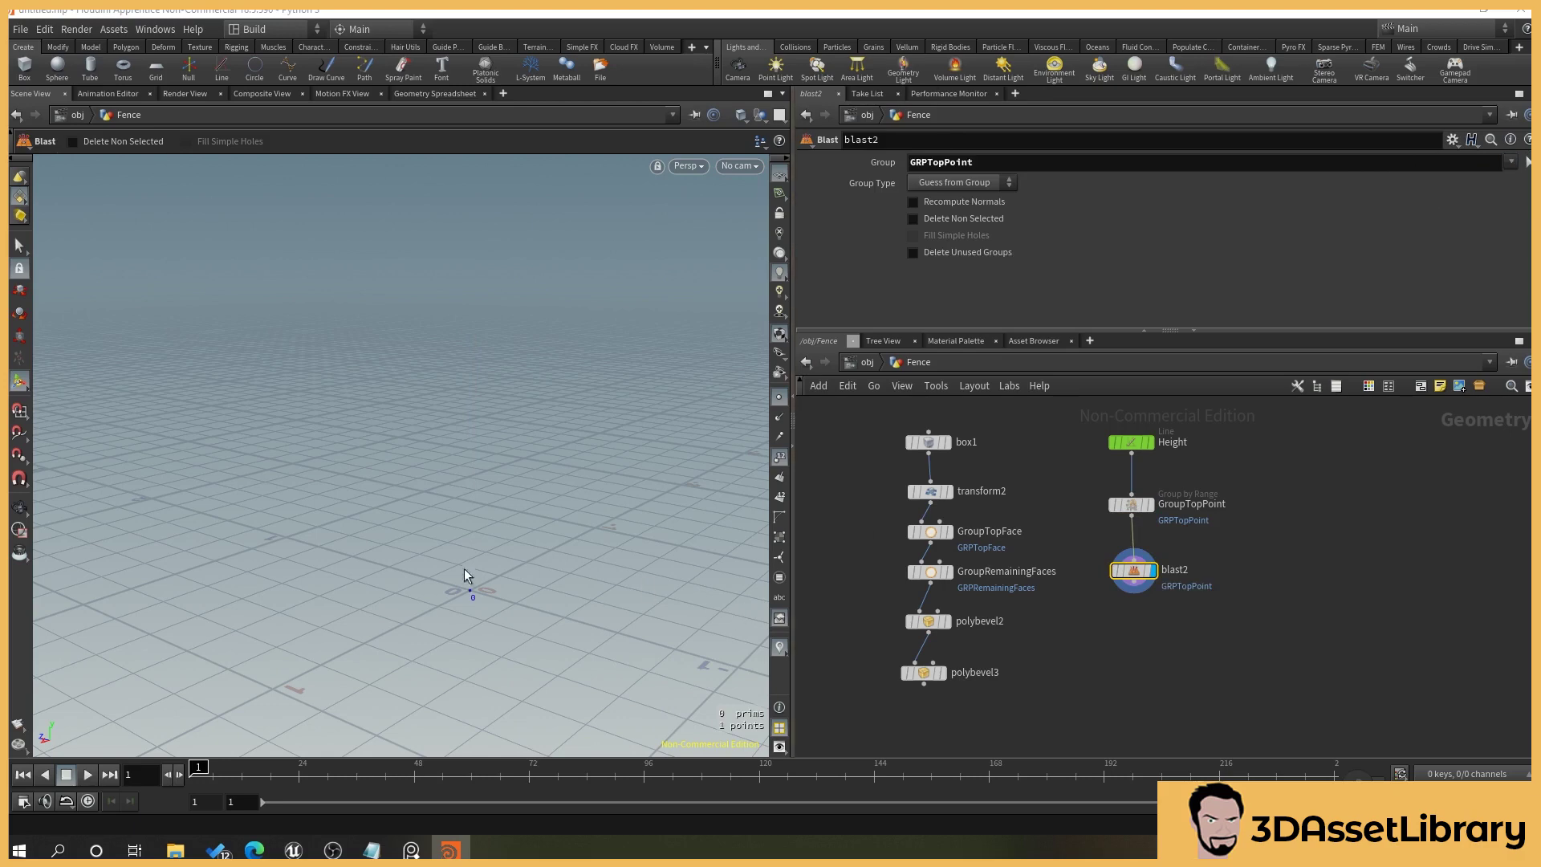
pyautogui.click(913, 219)
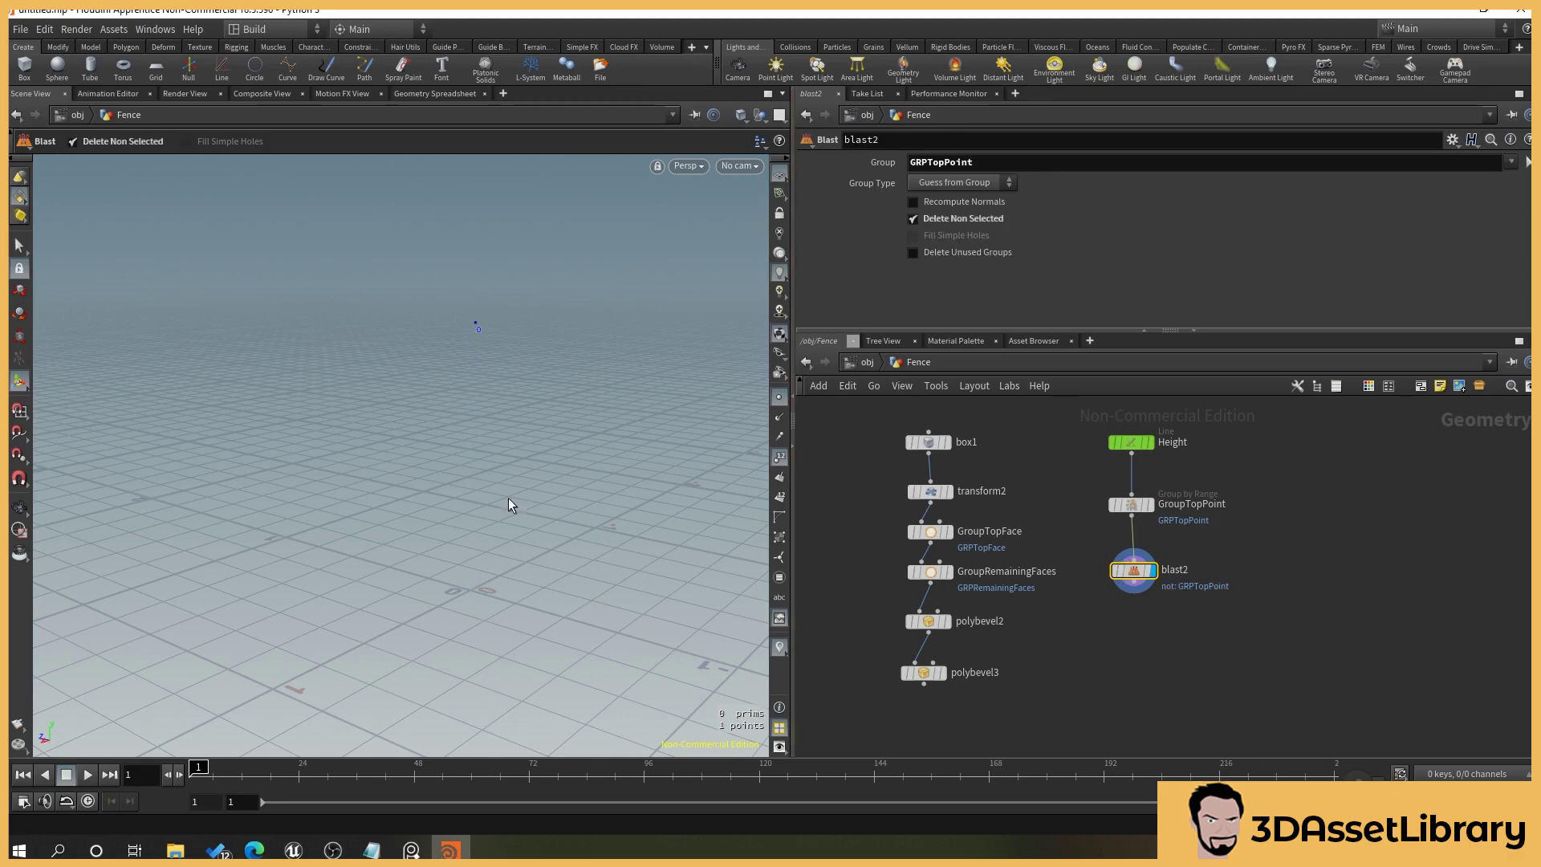
pyautogui.keyDown('alt'); pyautogui.moveTo(560, 458); pyautogui.dragTo(547, 337); pyautogui.keyUp('alt')
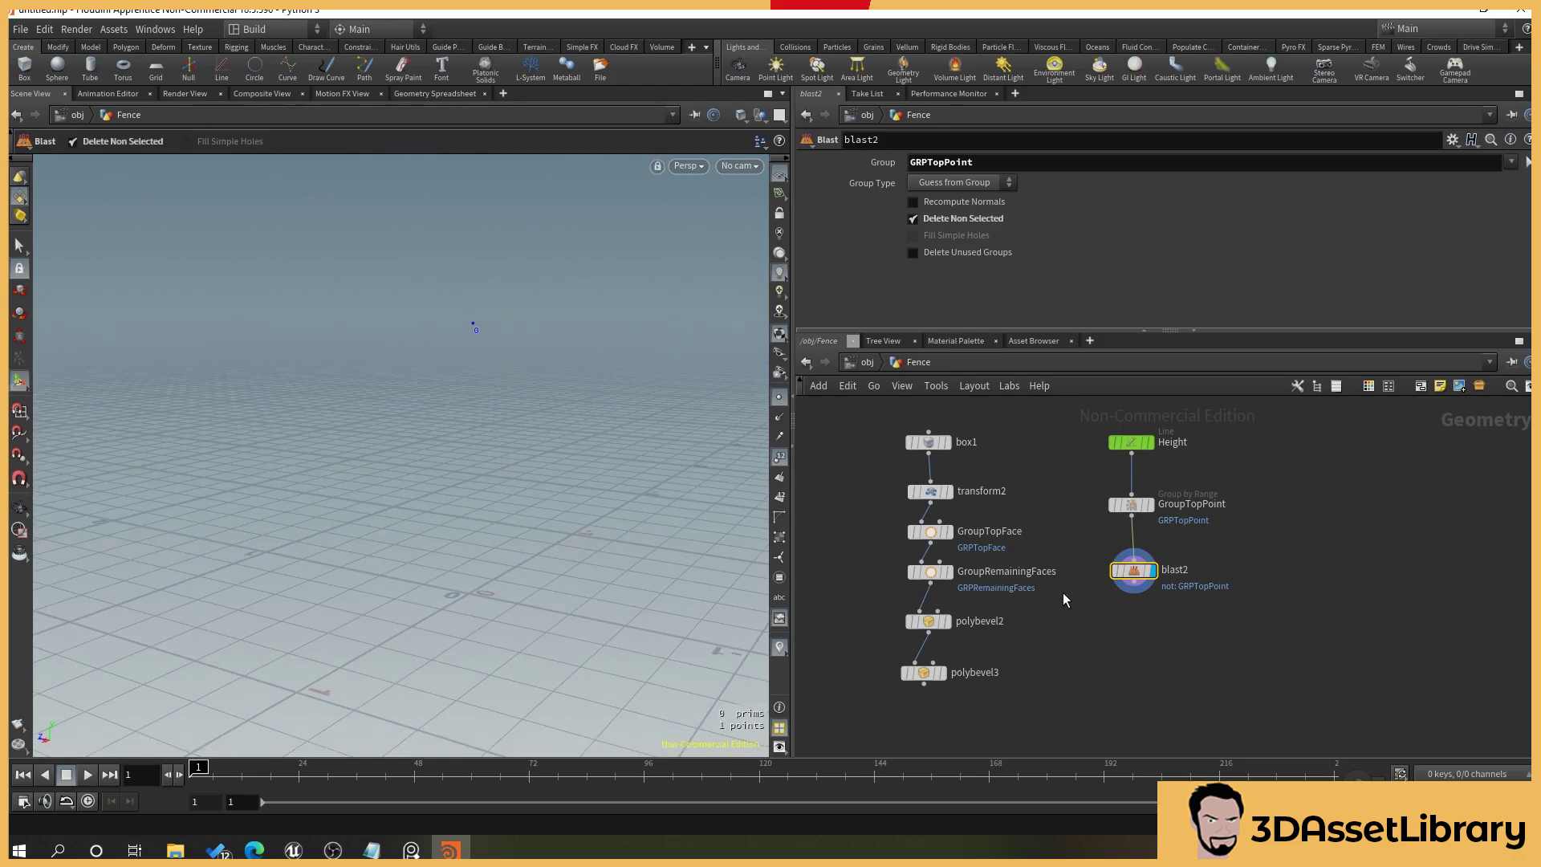
# Add a Copy to Points node with polybevel3 as source and blast2 as target points, feed it into merge1, and display merge1.
pyautogui.moveTo(905, 728); pyautogui.dragTo(911, 631, button='middle')
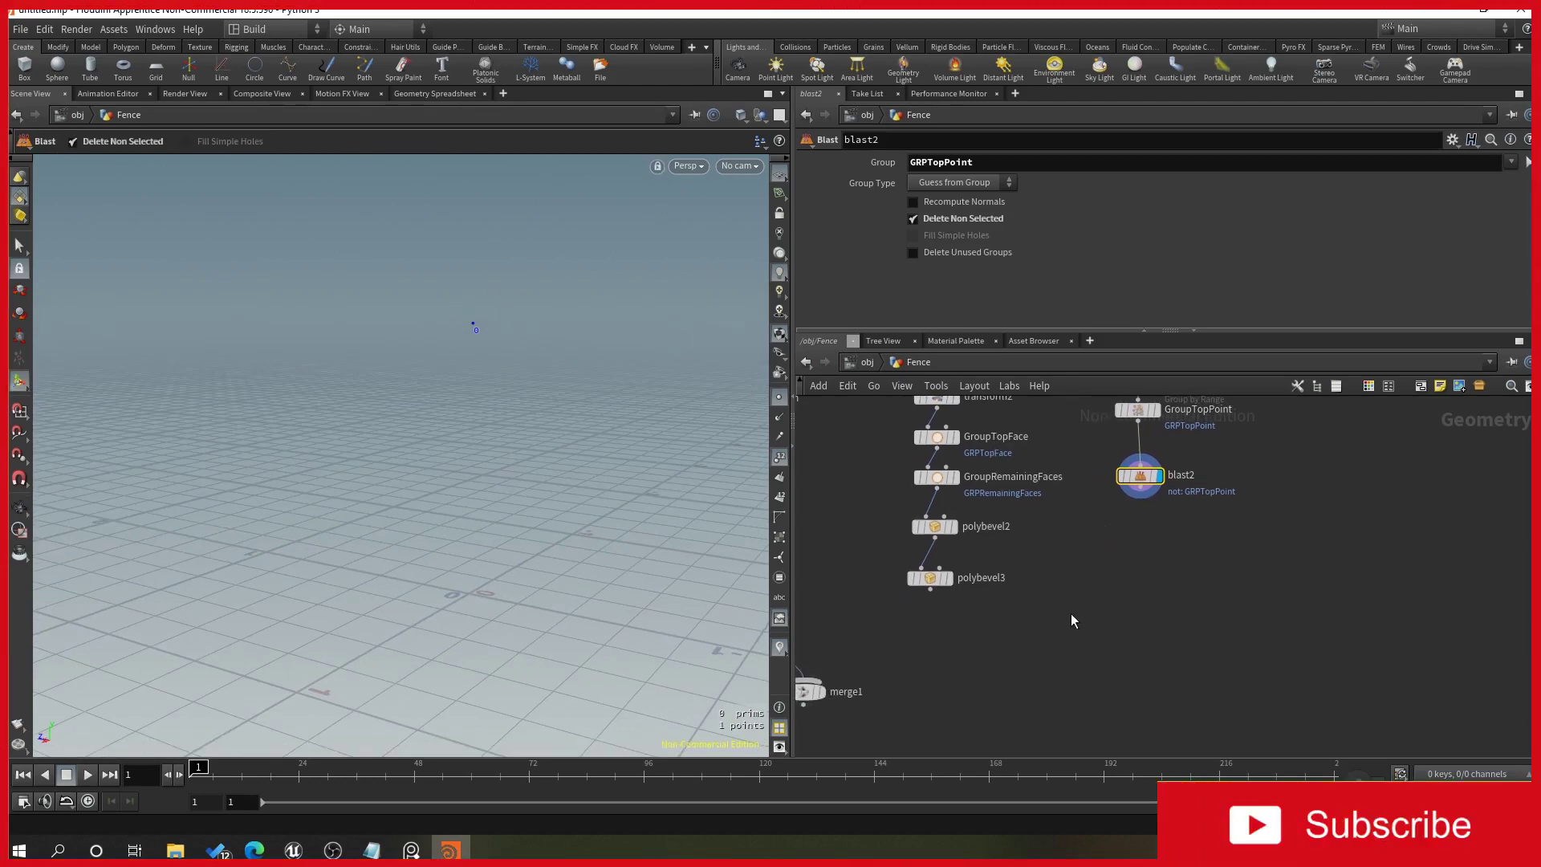
pyautogui.press('Tab')
pyautogui.write('copy to p')
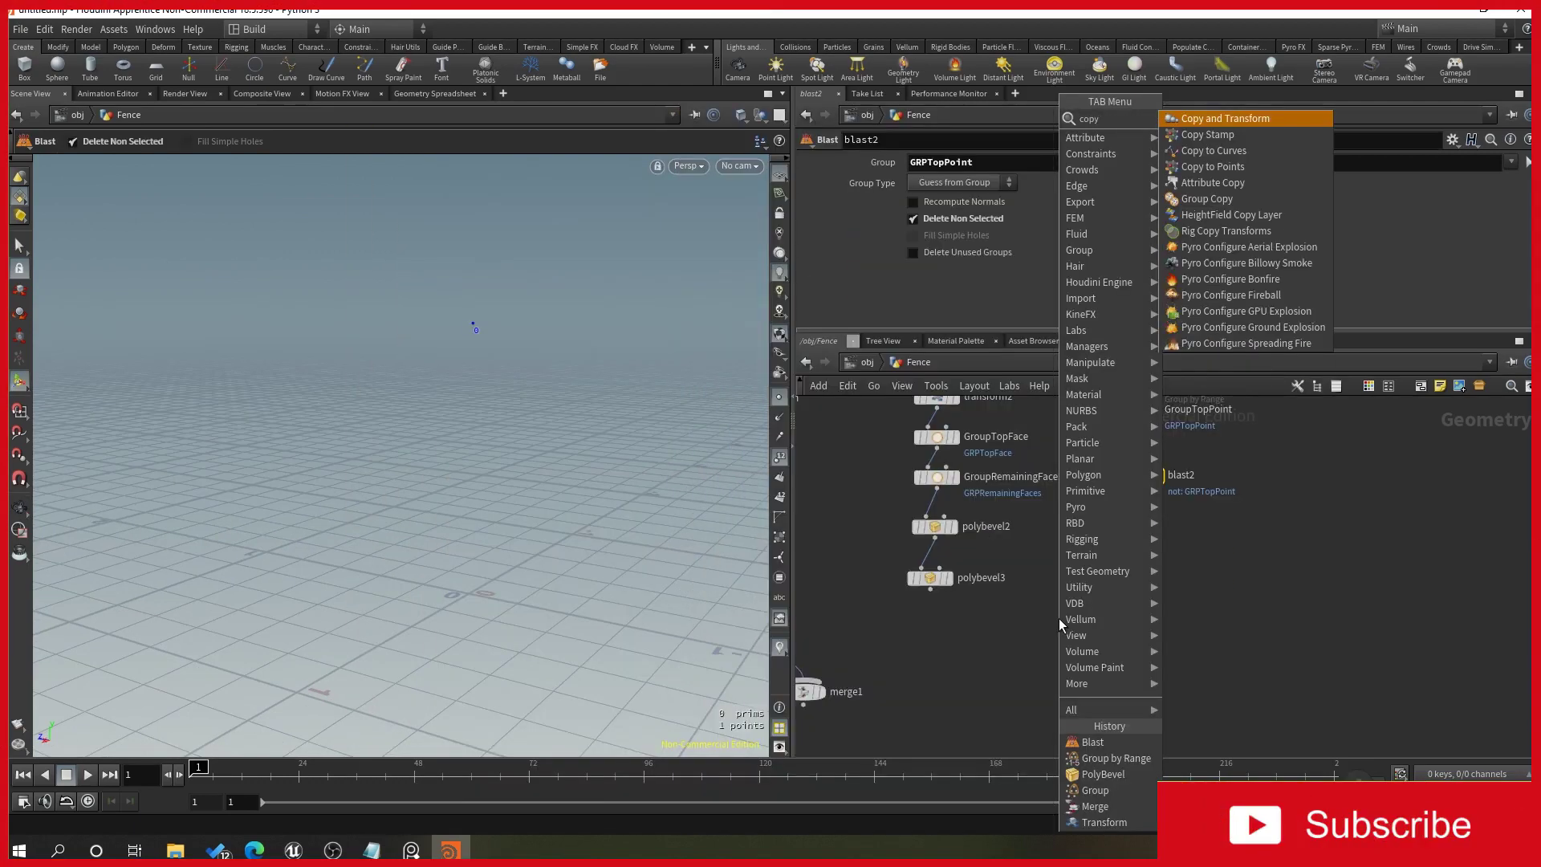
pyautogui.press('Return')
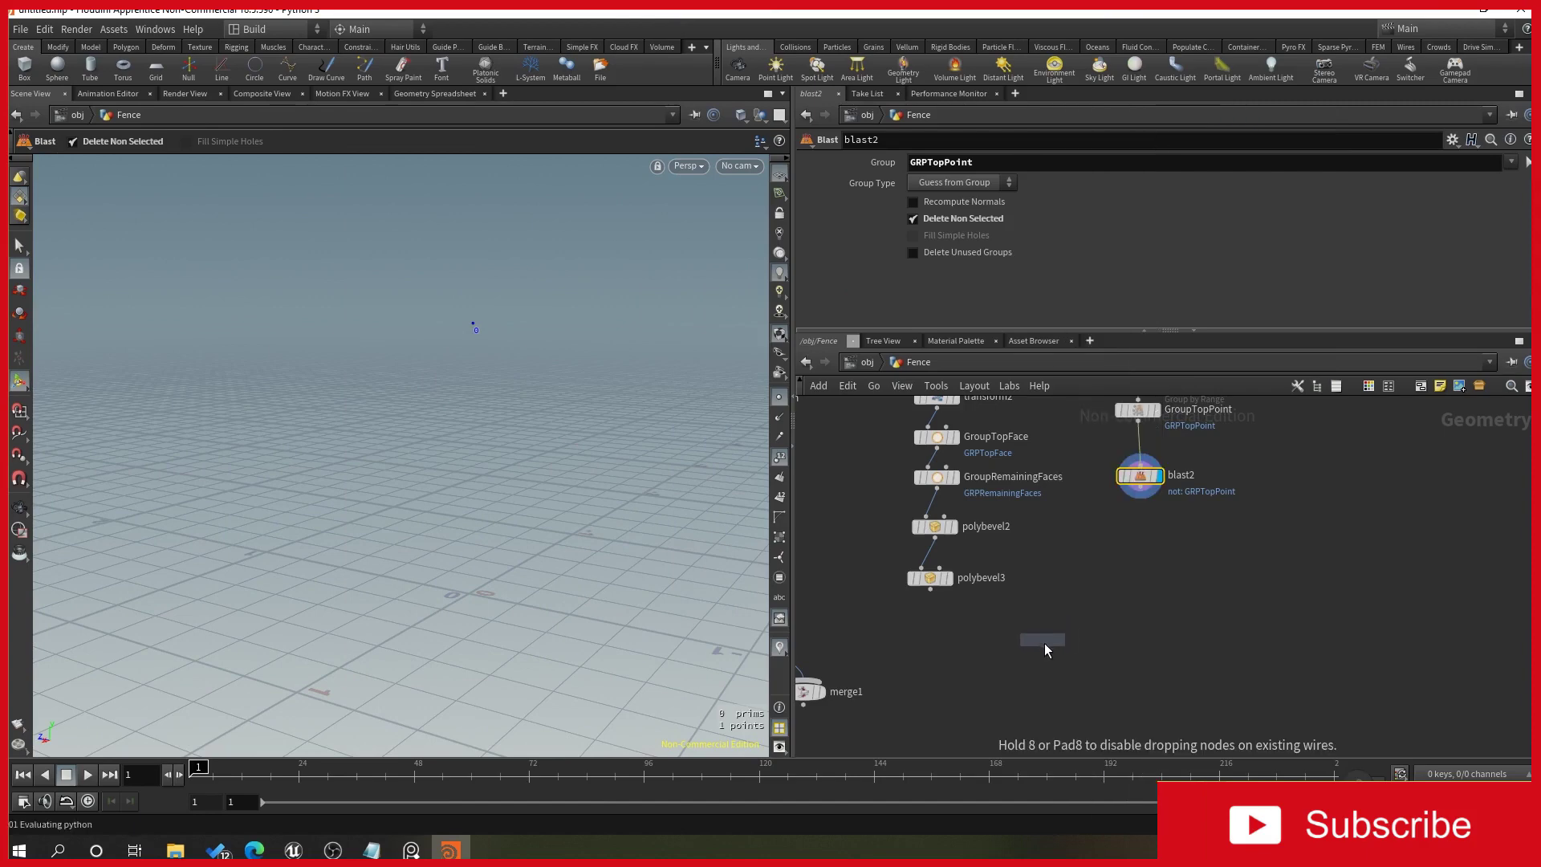
pyautogui.click(1044, 642)
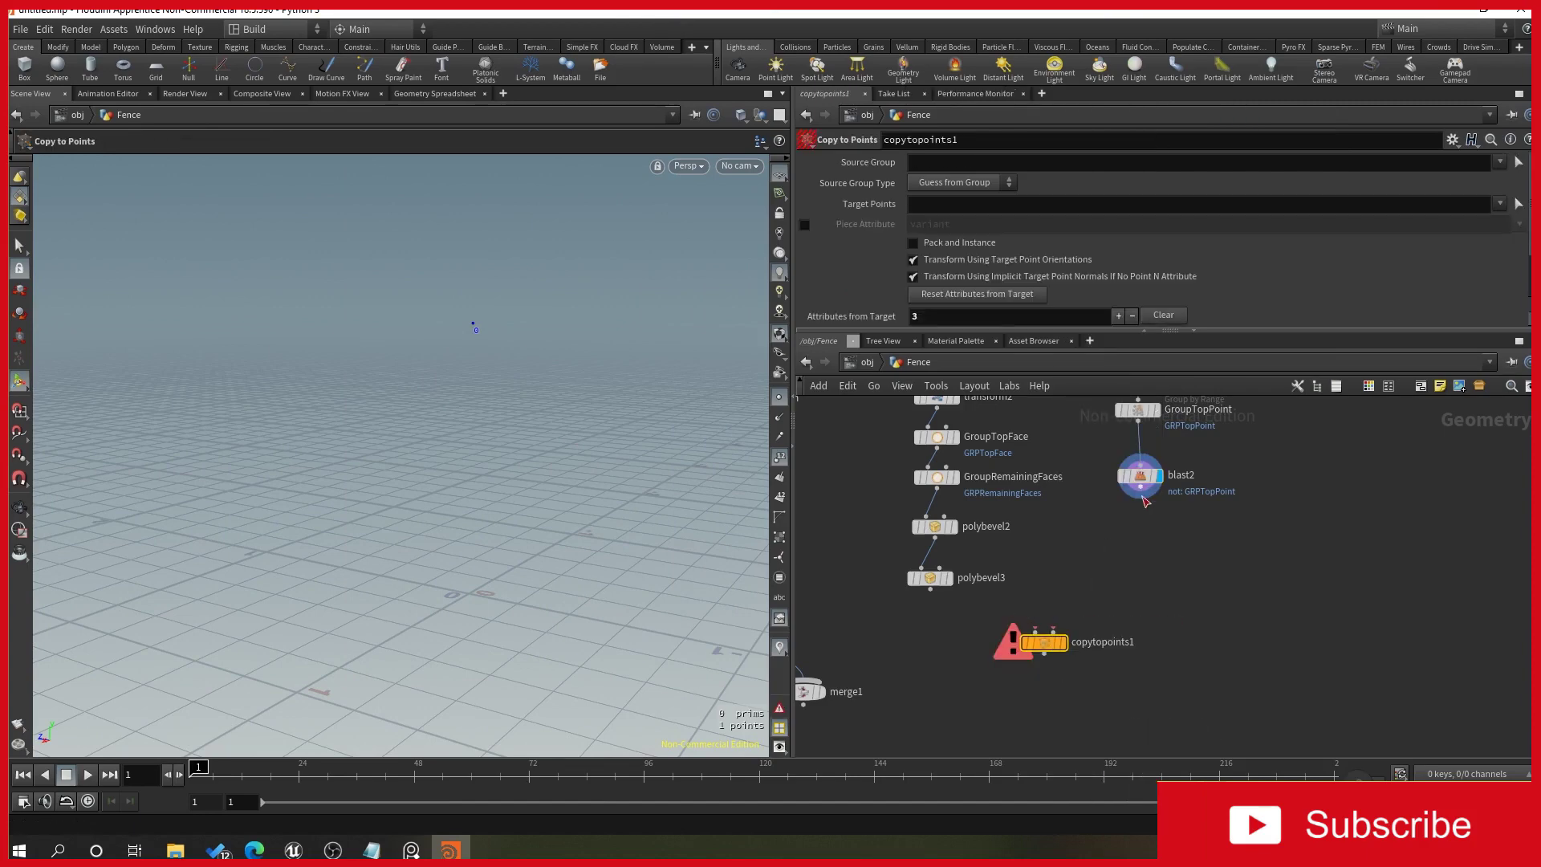
pyautogui.moveTo(1140, 491); pyautogui.dragTo(1053, 629)
pyautogui.moveTo(929, 588); pyautogui.dragTo(816, 694)
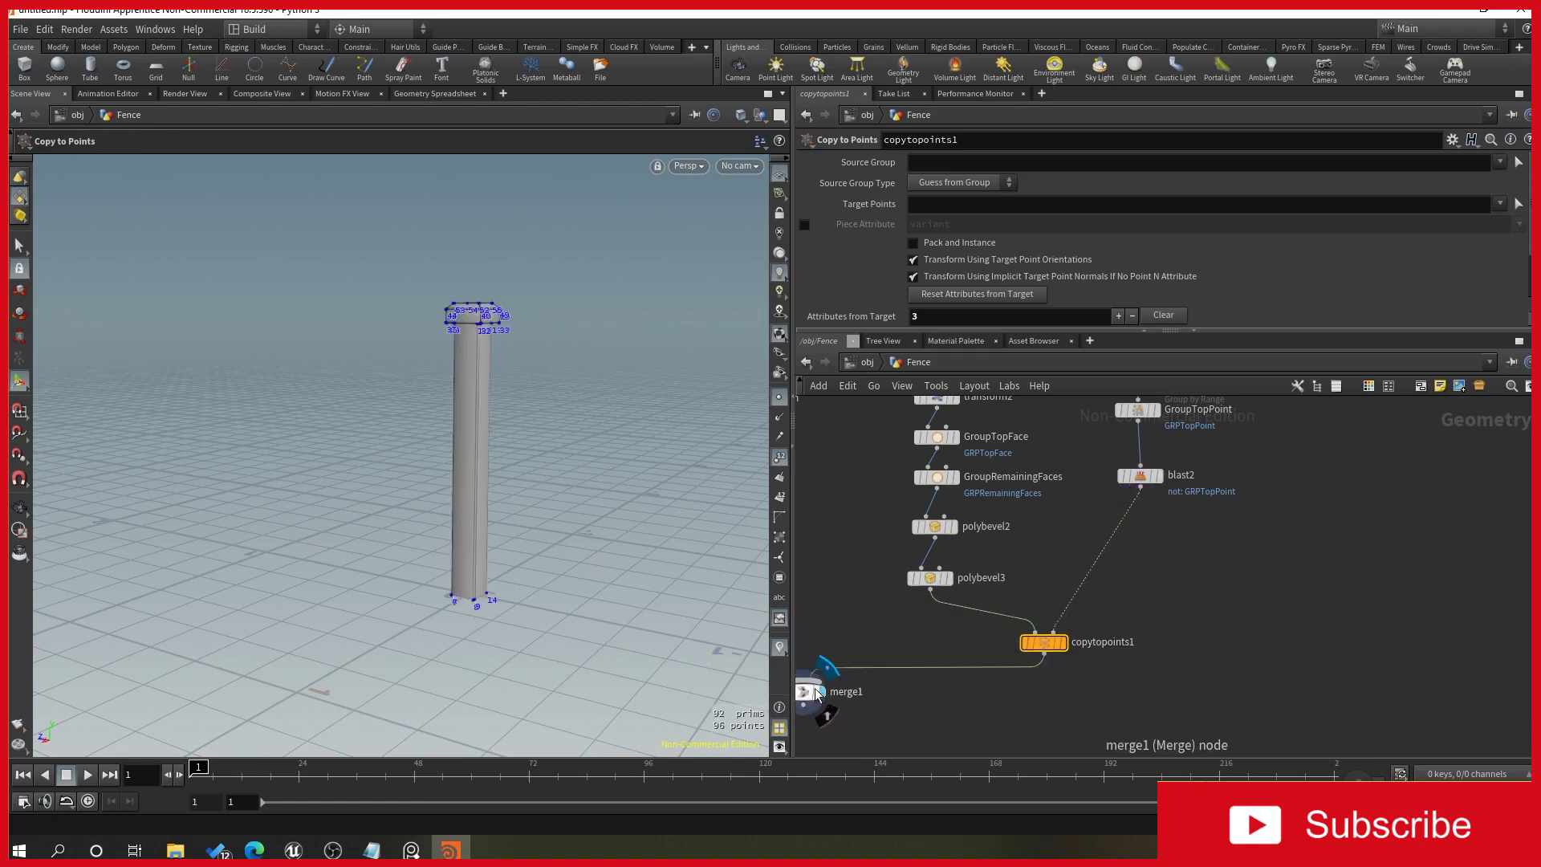
# Hide the point markers and point numbers in the viewport and inspect the cap on top of the post.
pyautogui.keyDown('alt'); pyautogui.moveTo(614, 614); pyautogui.dragTo(564, 591); pyautogui.keyUp('alt')
pyautogui.scroll(2, 582, 485)
pyautogui.keyDown('alt'); pyautogui.moveTo(579, 451); pyautogui.dragTo(631, 566); pyautogui.keyUp('alt')
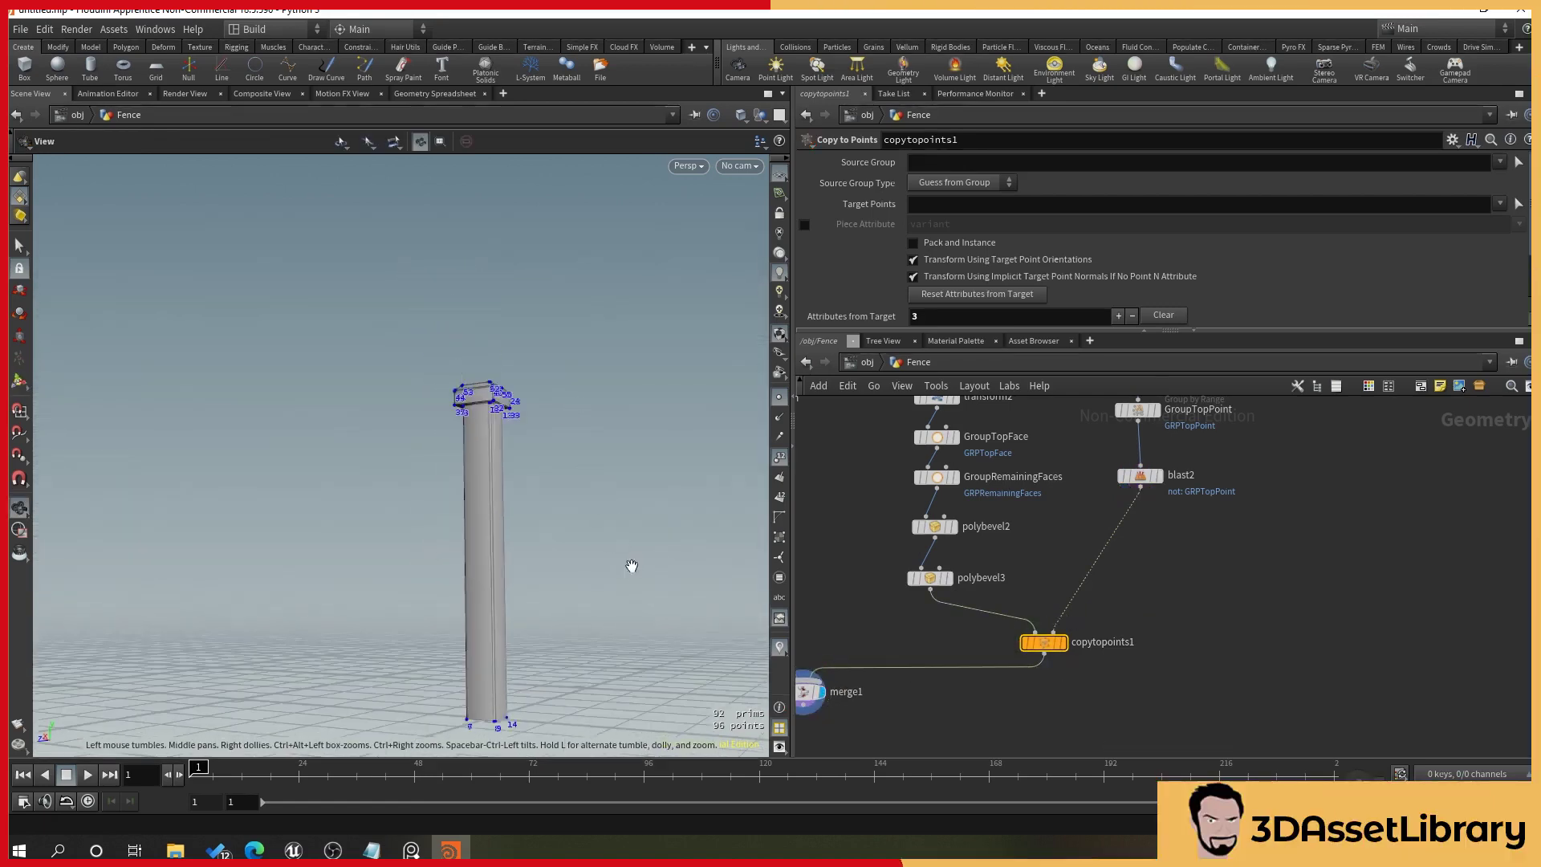
pyautogui.scroll(3, 585, 433)
pyautogui.keyDown('alt'); pyautogui.moveTo(585, 423); pyautogui.dragTo(634, 497); pyautogui.keyUp('alt')
pyautogui.click(781, 398)
pyautogui.click(781, 458)
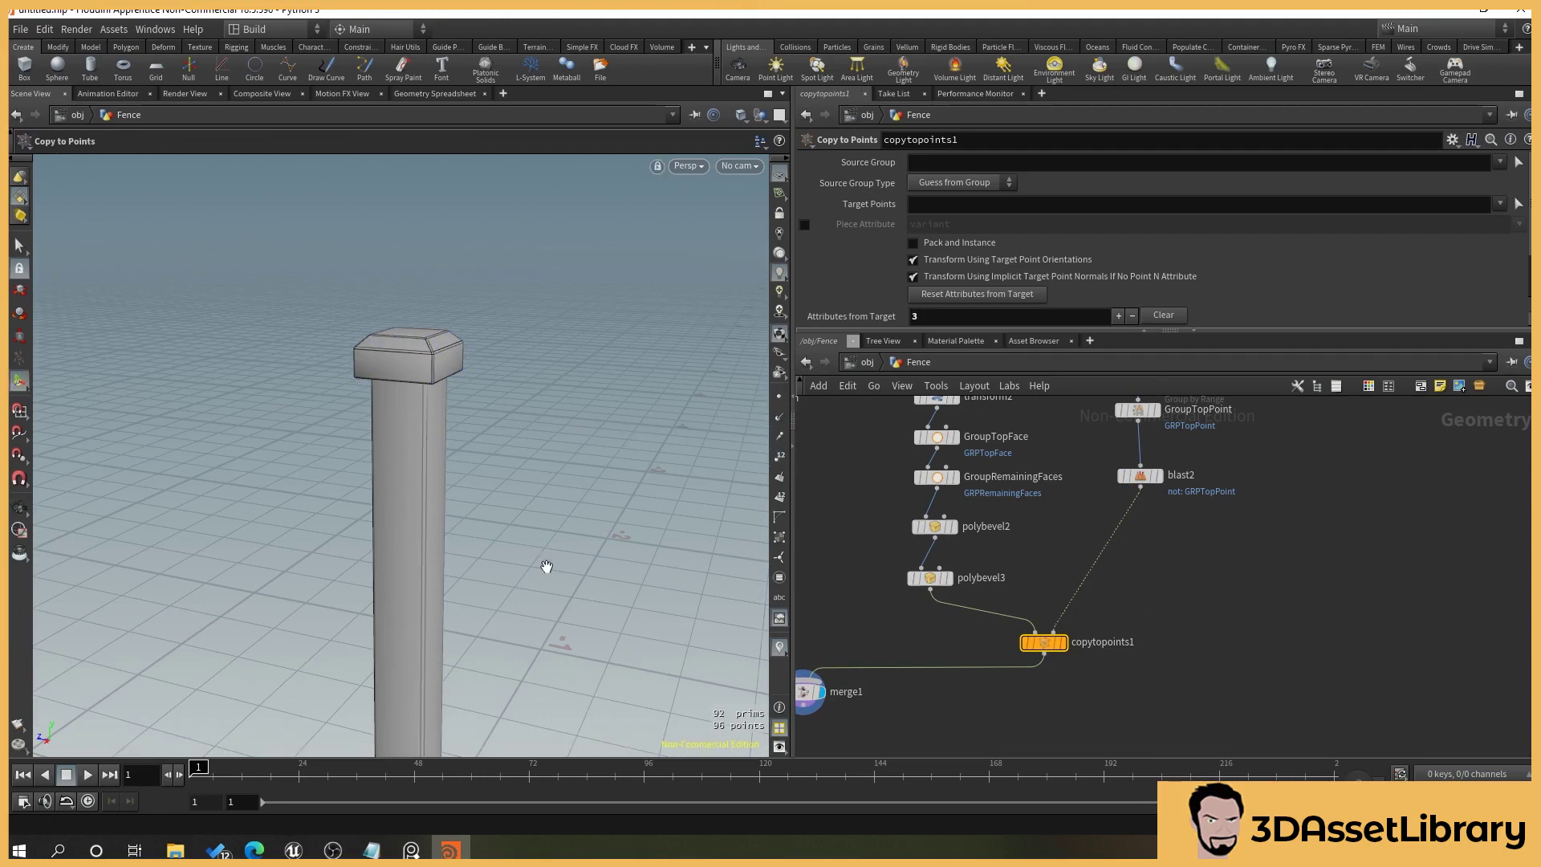
pyautogui.keyDown('alt'); pyautogui.moveTo(547, 567); pyautogui.dragTo(594, 546); pyautogui.keyUp('alt')
pyautogui.keyDown('alt'); pyautogui.moveTo(447, 402); pyautogui.dragTo(491, 506); pyautogui.keyUp('alt')
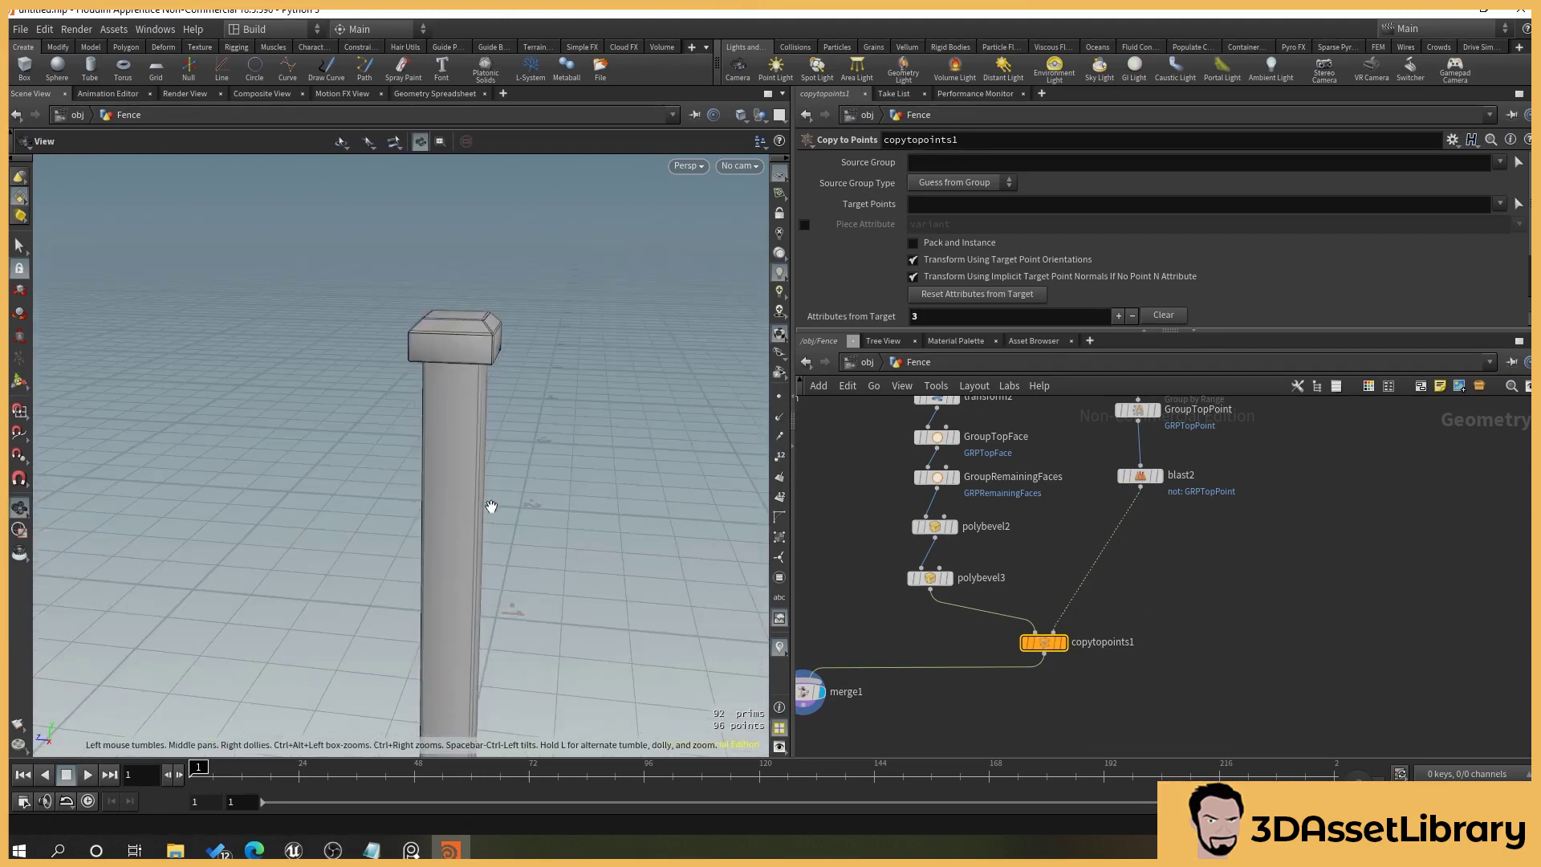
pyautogui.keyDown('alt'); pyautogui.moveTo(491, 507); pyautogui.dragTo(543, 429, button='middle'); pyautogui.keyUp('alt')
pyautogui.scroll(-3, 1113, 648)
pyautogui.scroll(4, 1017, 494)
# Enlarge the post cap by setting the transform2 node's uniform scale to 0.132.
pyautogui.moveTo(1276, 585); pyautogui.dragTo(1228, 553, button='middle')
pyautogui.click(924, 482)
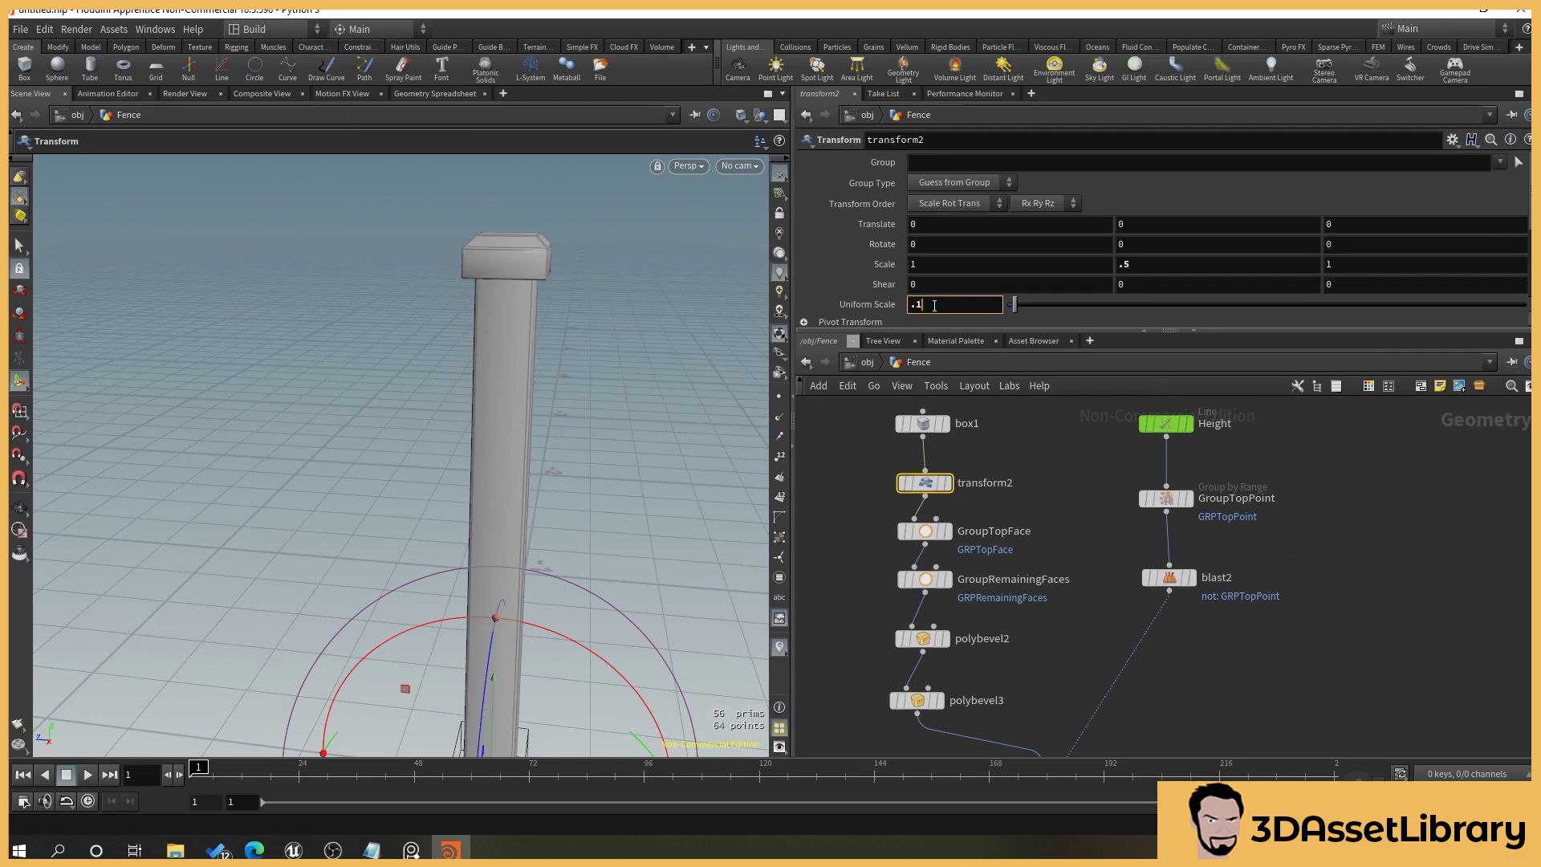
pyautogui.click(934, 305)
pyautogui.write('.12')
pyautogui.press('Return')
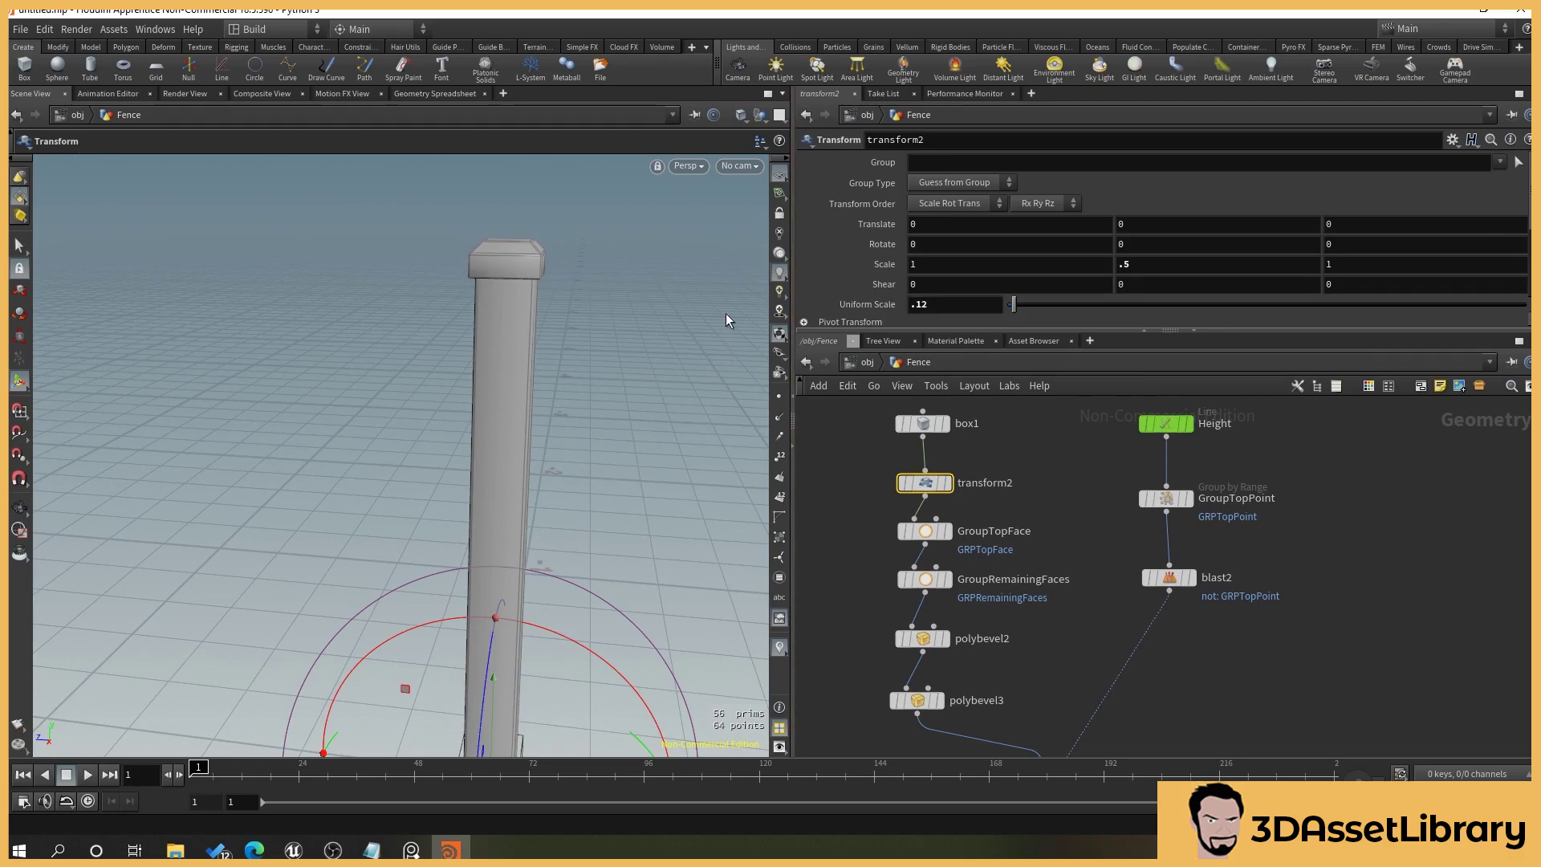
pyautogui.keyDown('alt'); pyautogui.moveTo(622, 445); pyautogui.dragTo(516, 310); pyautogui.keyUp('alt')
pyautogui.keyDown('alt'); pyautogui.moveTo(516, 310); pyautogui.dragTo(521, 363, button='right'); pyautogui.keyUp('alt')
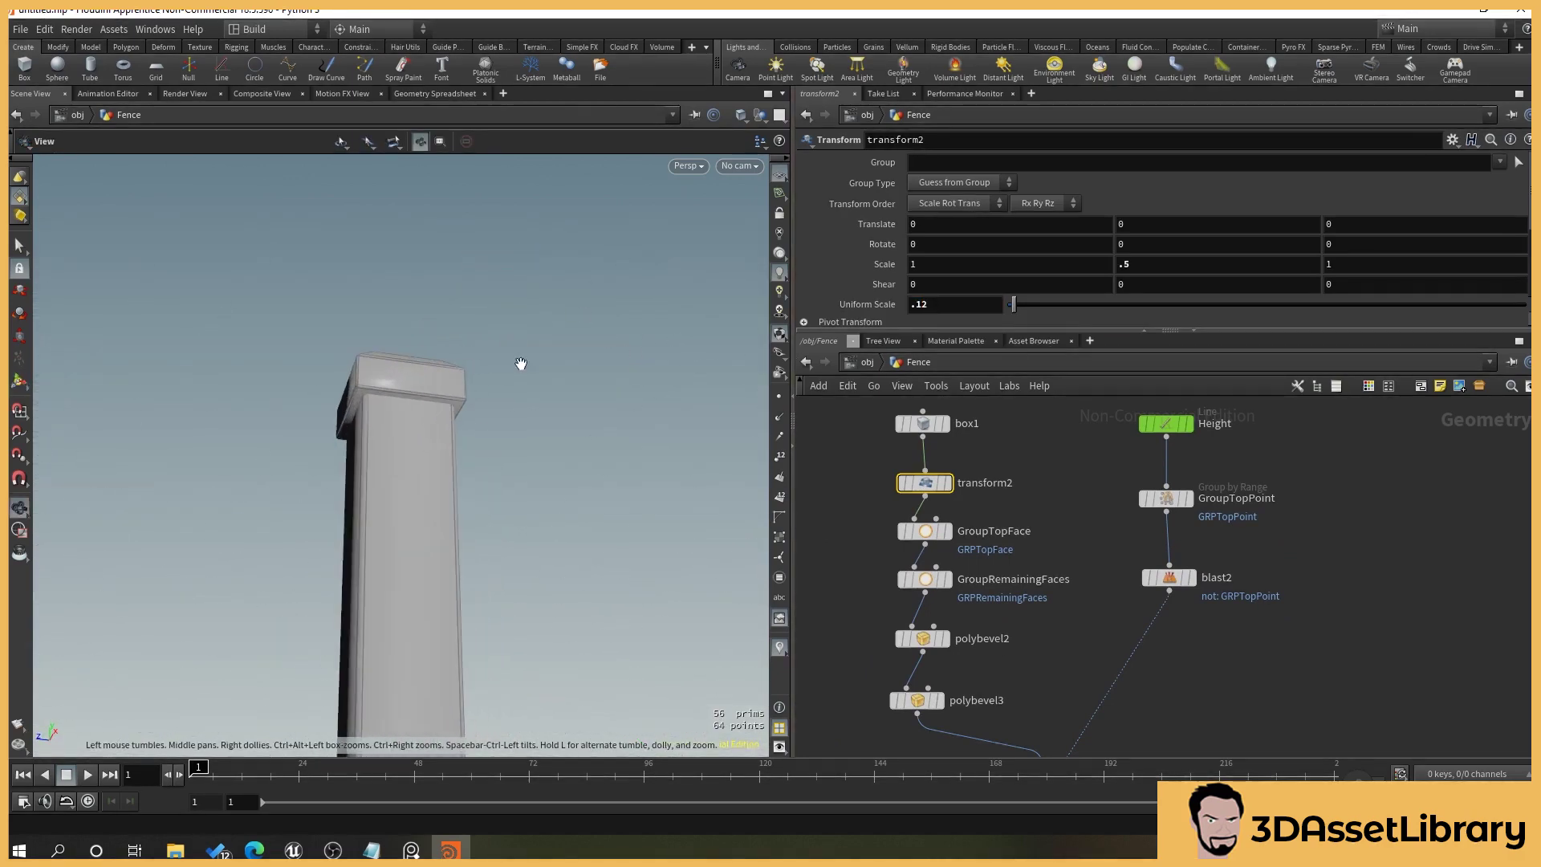
pyautogui.press('Return')
pyautogui.write('32')
pyautogui.press('Return')
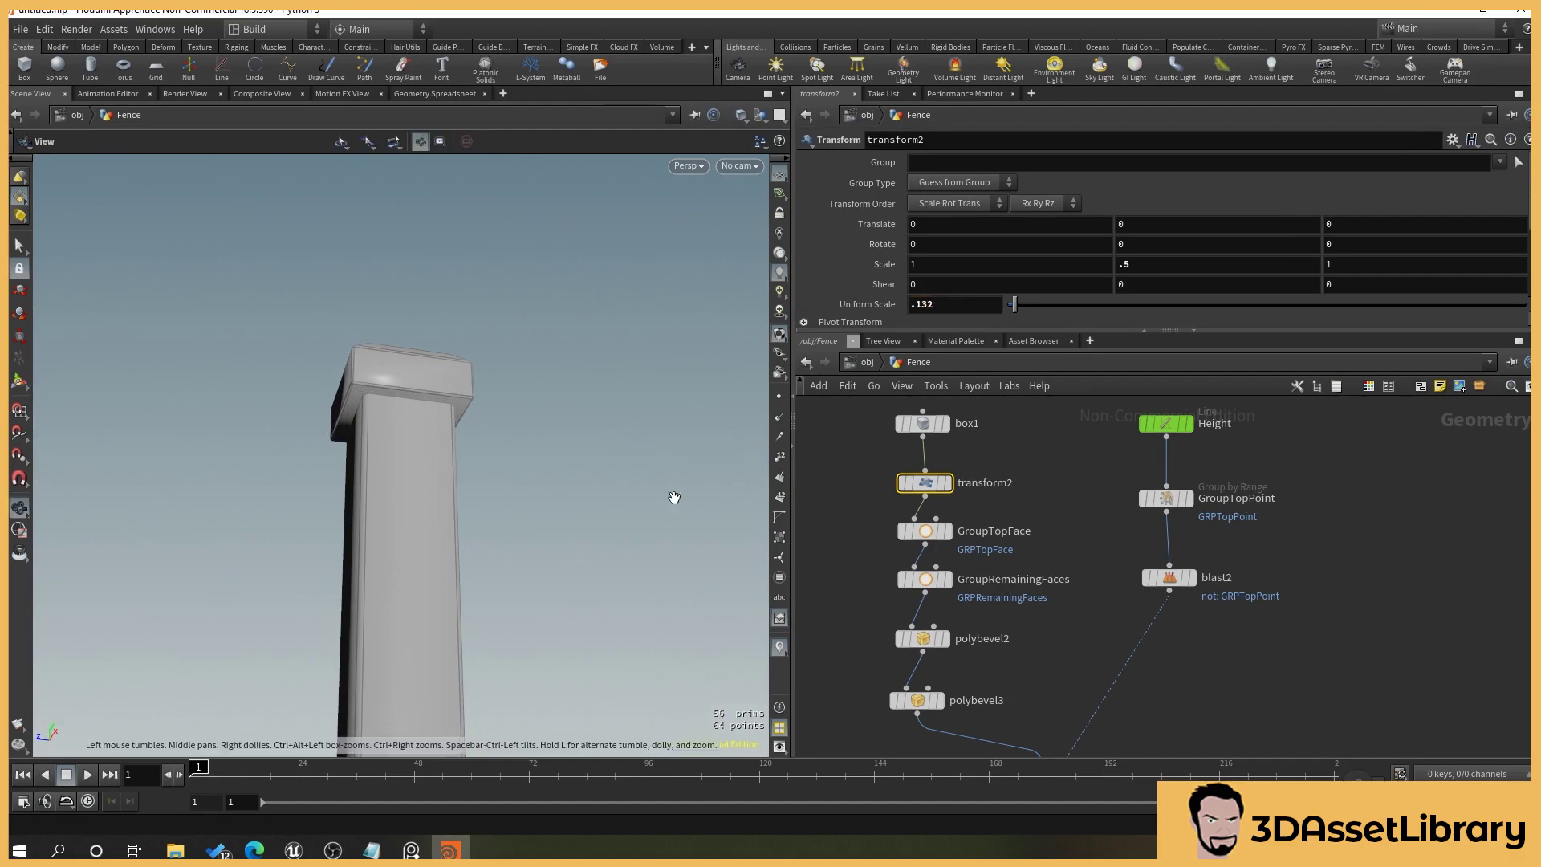
# Try Y scales of 0.8 and 0.4 on the cap's transform2 node and return it to 0.5.
pyautogui.keyDown('alt'); pyautogui.moveTo(673, 498); pyautogui.dragTo(651, 536); pyautogui.keyUp('alt')
pyautogui.keyDown('alt'); pyautogui.moveTo(652, 536); pyautogui.dragTo(677, 519, button='right'); pyautogui.keyUp('alt')
pyautogui.keyDown('alt'); pyautogui.moveTo(690, 535); pyautogui.dragTo(620, 515); pyautogui.keyUp('alt')
pyautogui.click(1229, 265)
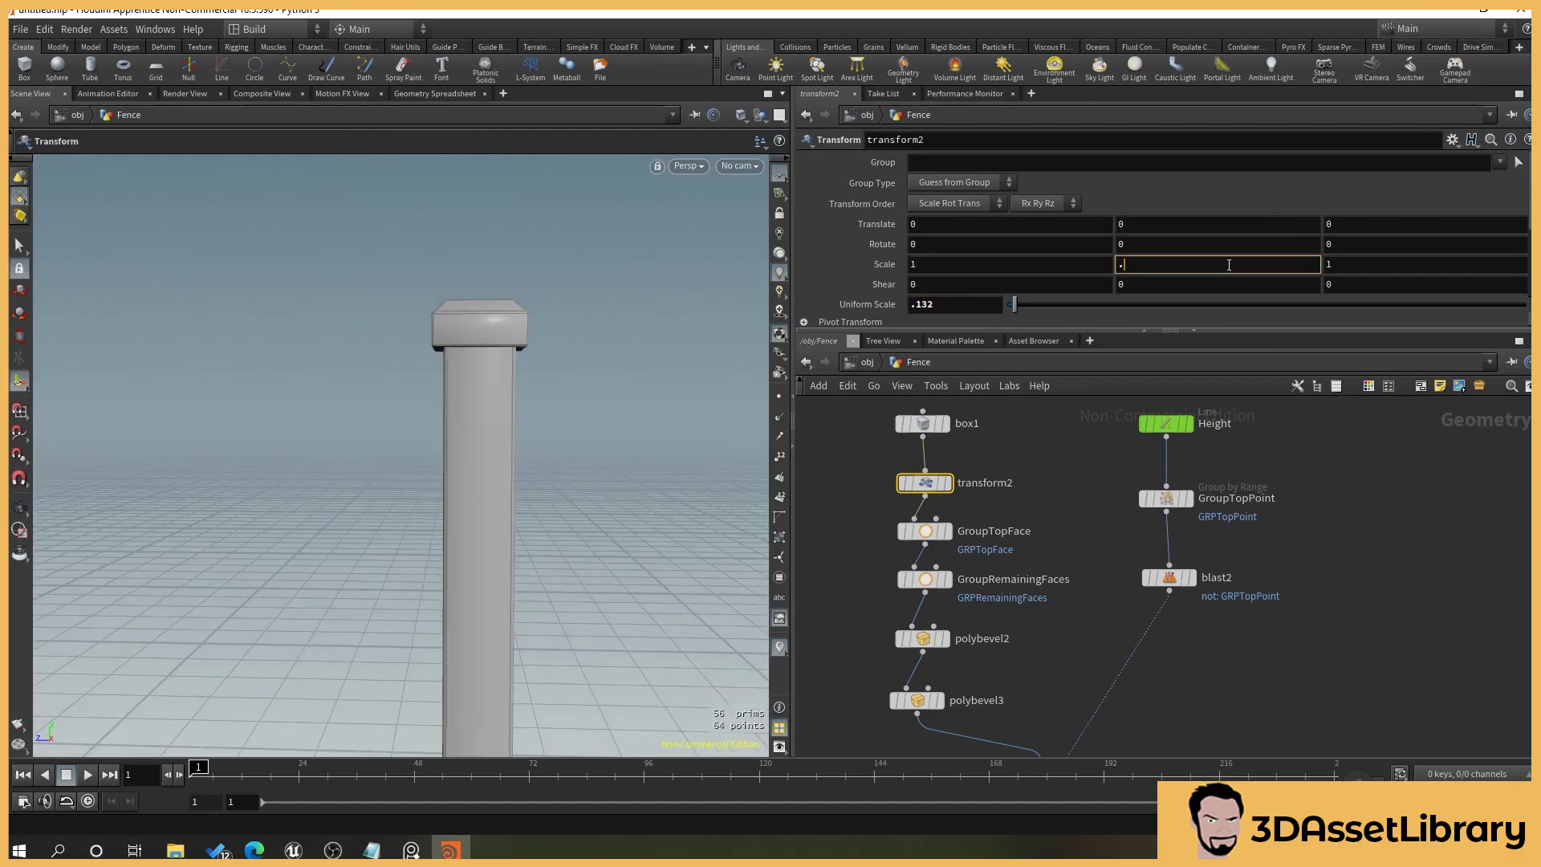
pyautogui.write('8')
pyautogui.press('Return')
pyautogui.moveTo(596, 422); pyautogui.dragTo(634, 450)
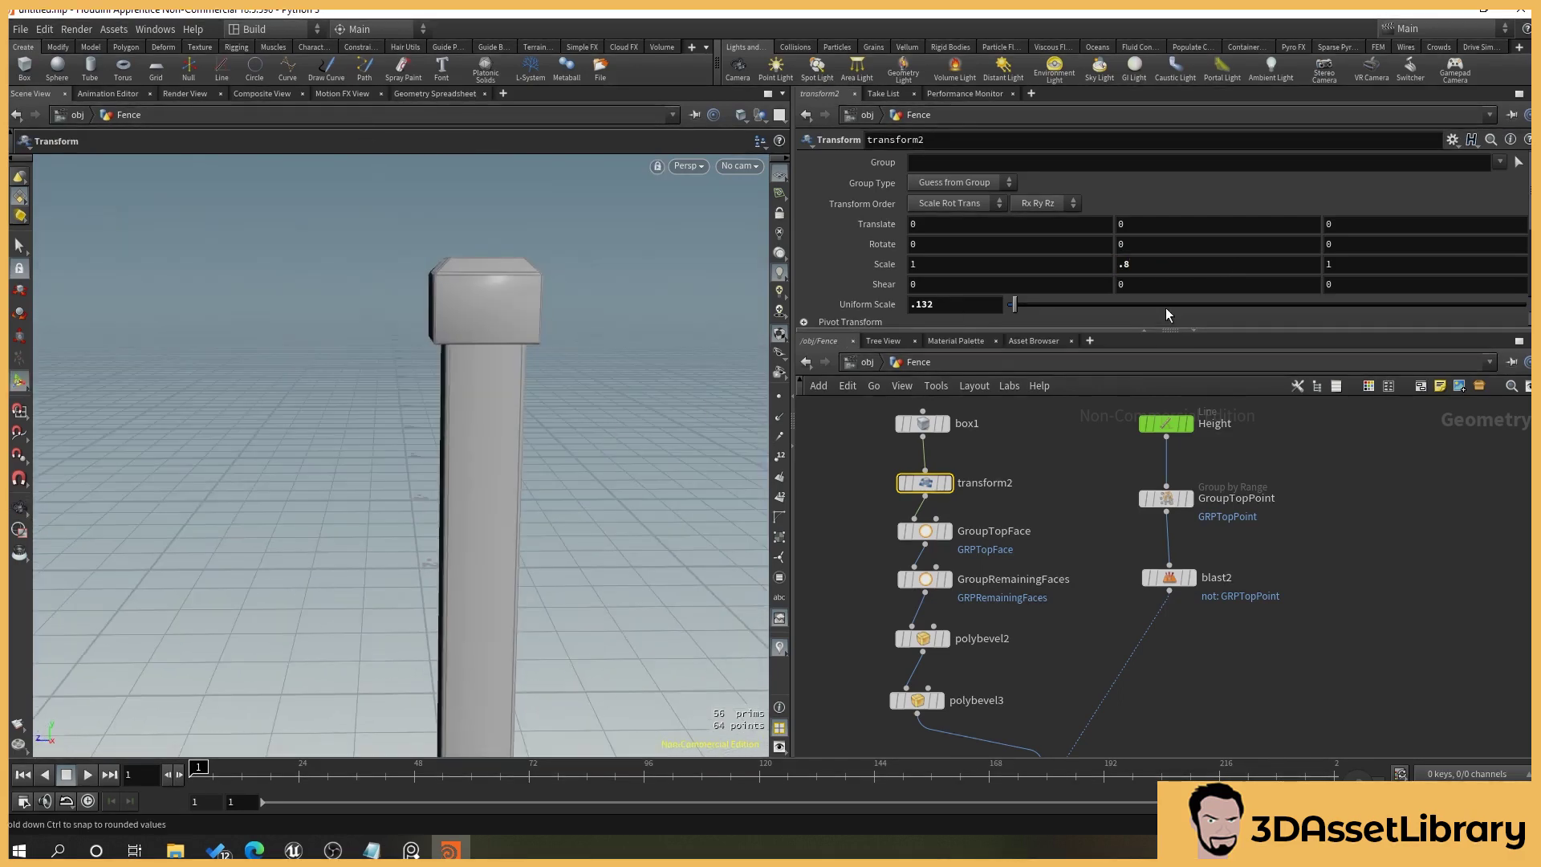
pyautogui.click(1173, 266)
pyautogui.write('.4')
pyautogui.press('Return')
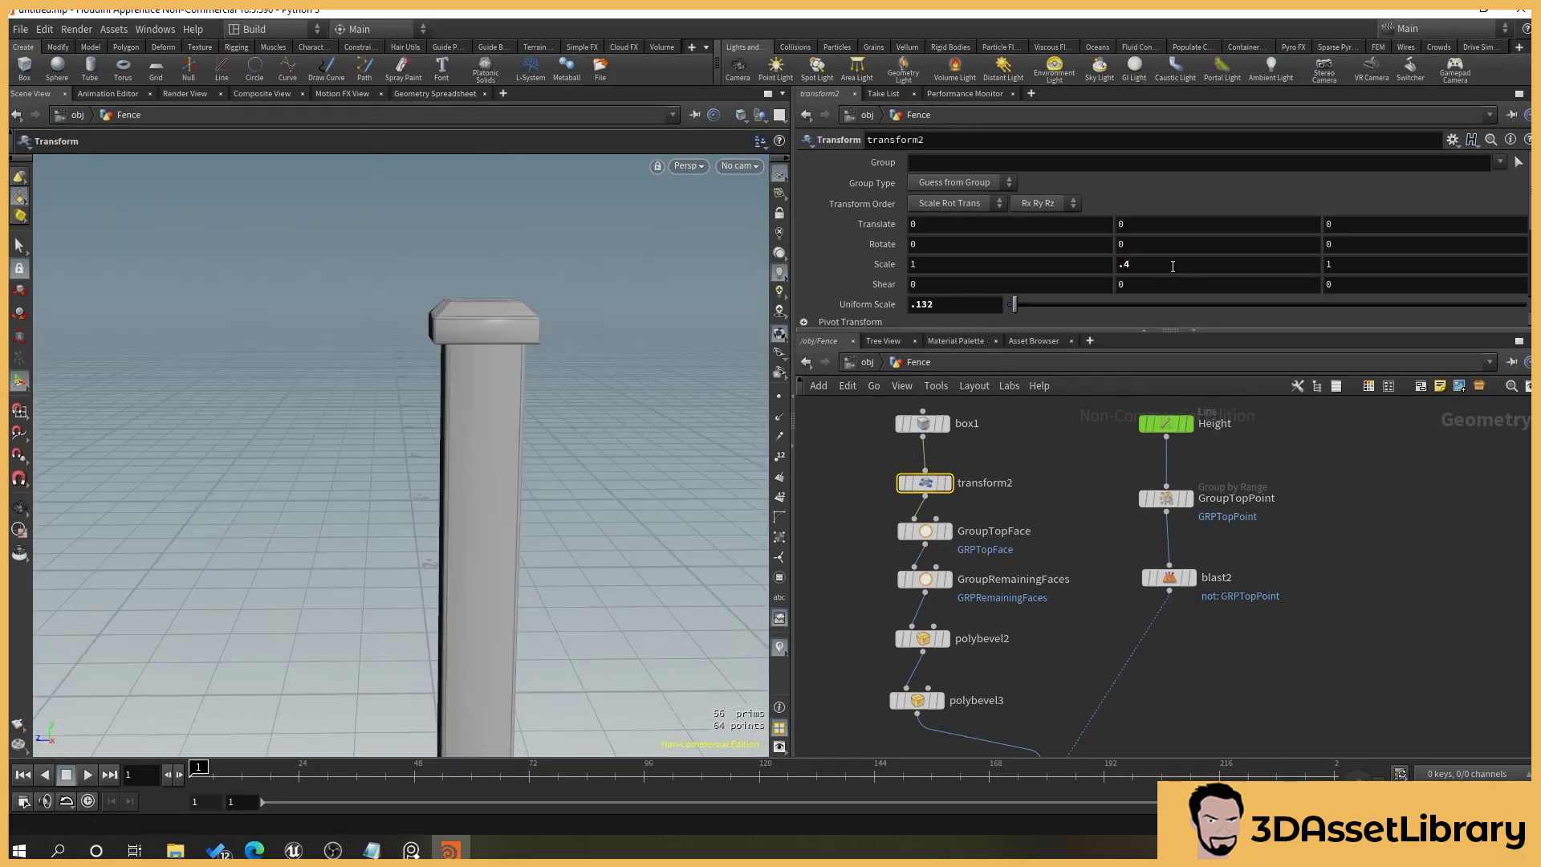
pyautogui.click(1172, 266)
pyautogui.write('.')
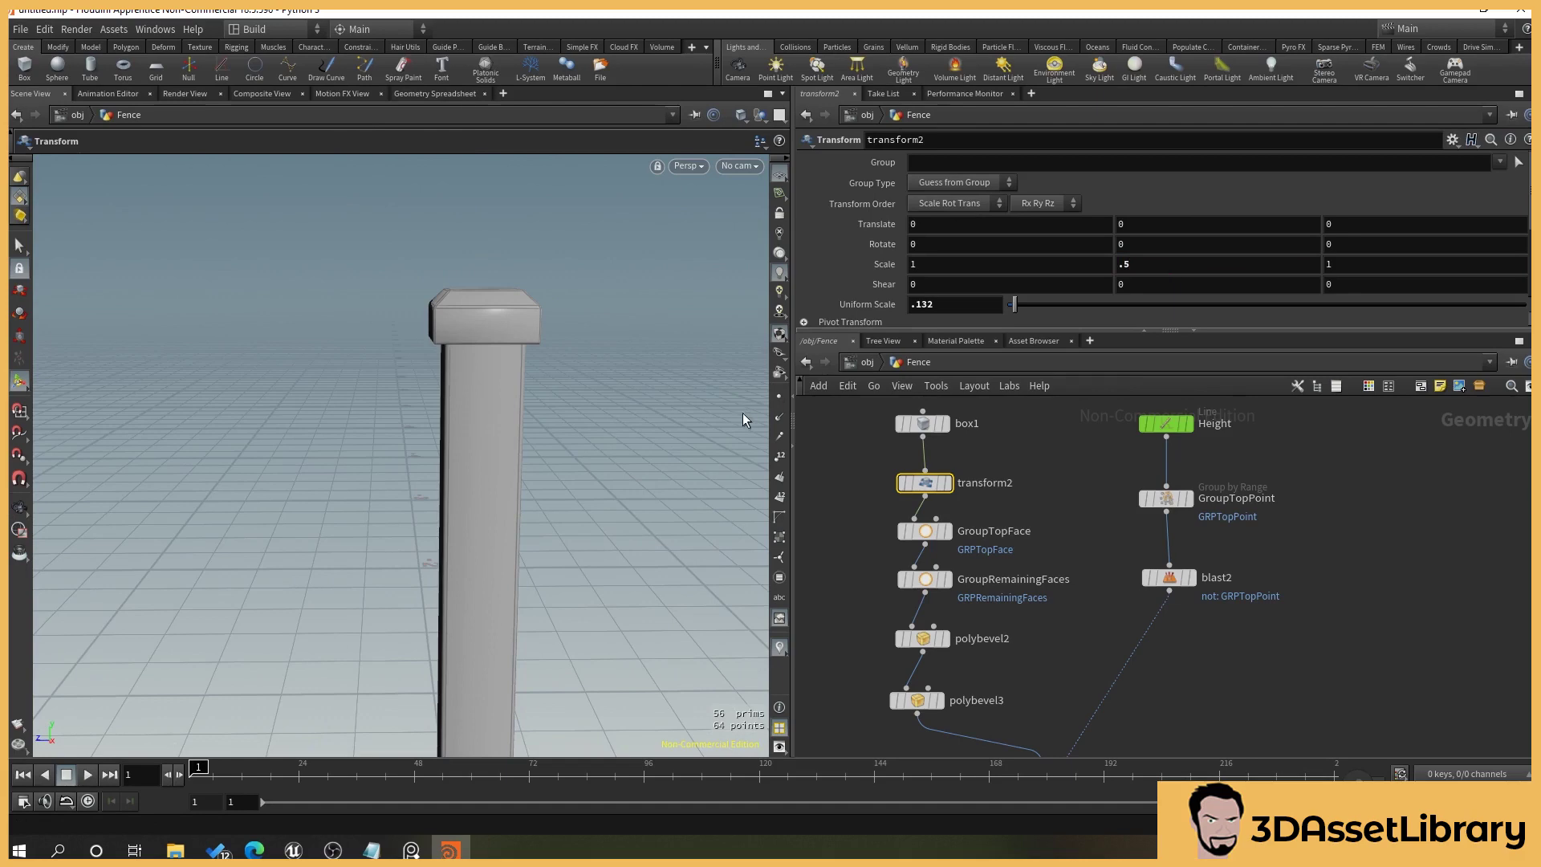
# Examine the base of the post and compare the post with the reference fence photos.
pyautogui.keyDown('alt'); pyautogui.scroll(-4, 636, 440); pyautogui.keyUp('alt')
pyautogui.keyDown('alt'); pyautogui.moveTo(637, 448); pyautogui.dragTo(586, 199, button='middle'); pyautogui.keyUp('alt')
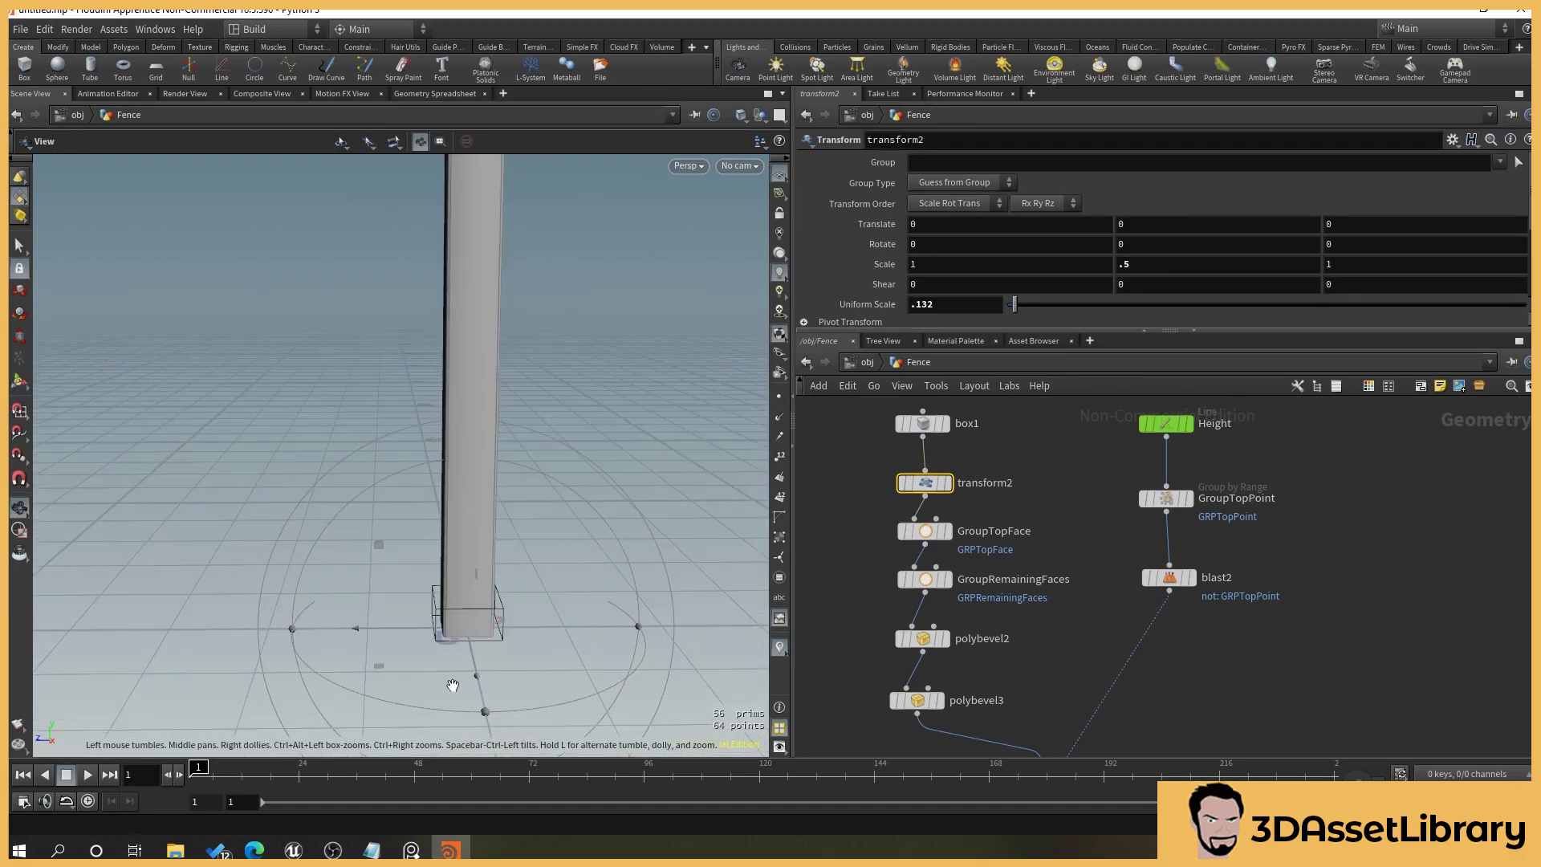
pyautogui.keyDown('alt'); pyautogui.moveTo(453, 685); pyautogui.dragTo(499, 671); pyautogui.keyUp('alt')
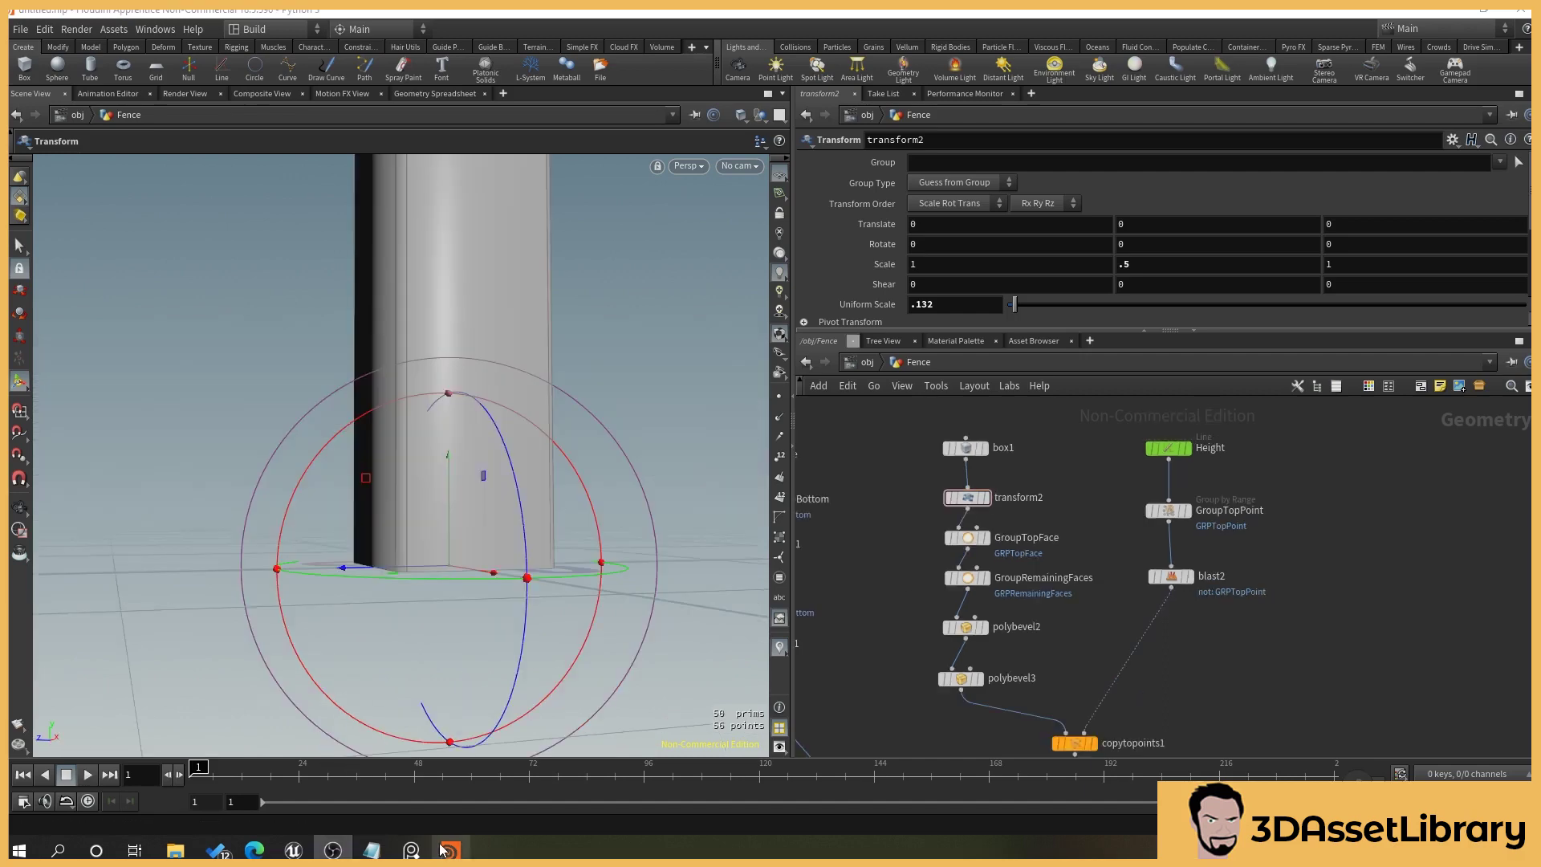
pyautogui.click(448, 850)
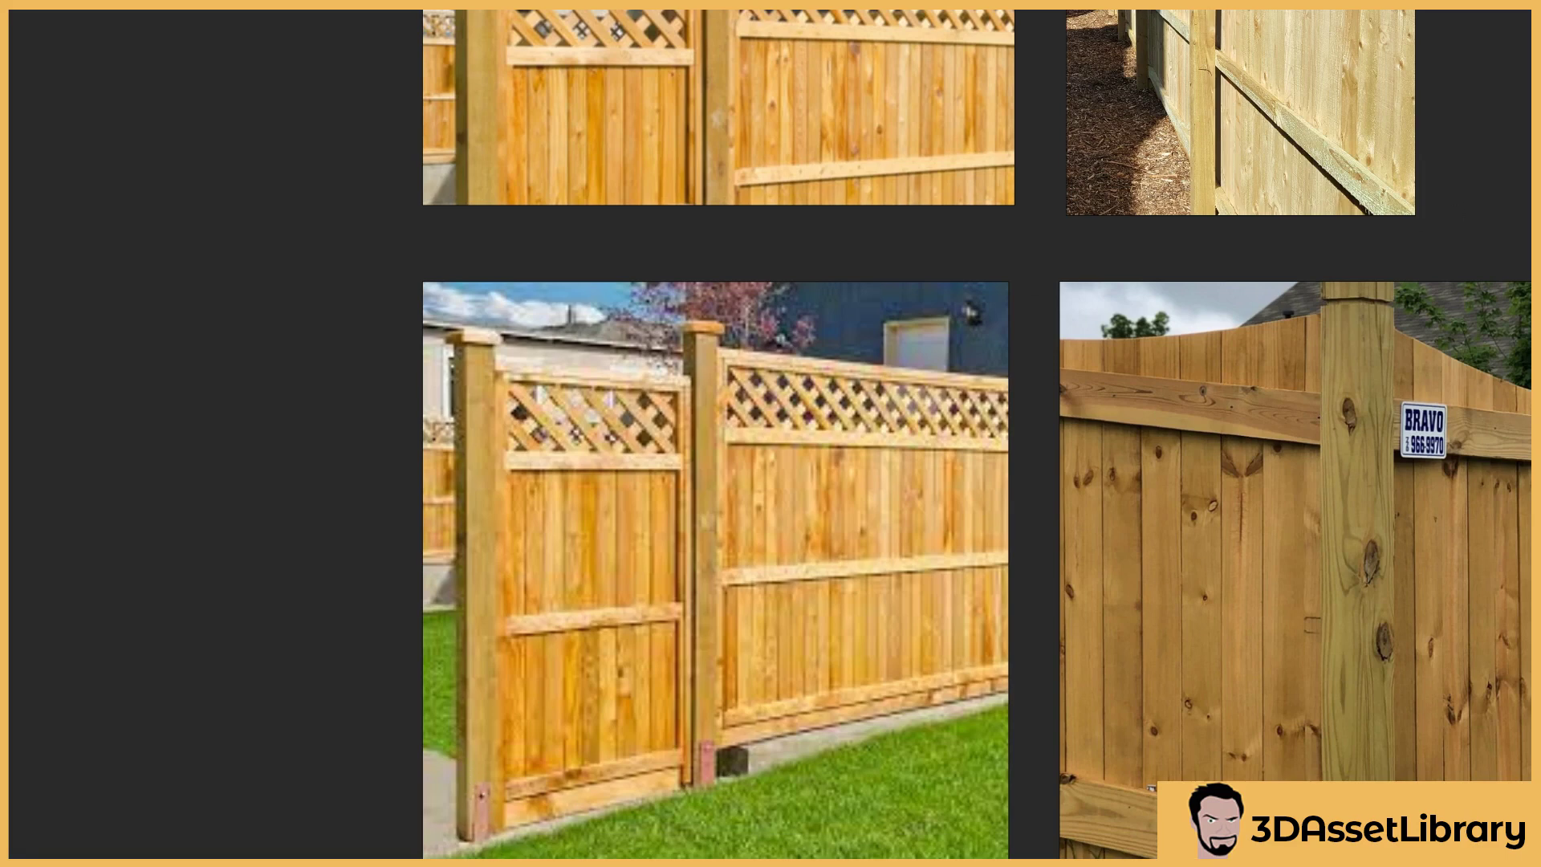
pyautogui.hotkey('alt', 'Tab')
pyautogui.keyDown('alt'); pyautogui.moveTo(638, 375); pyautogui.dragTo(660, 429); pyautogui.keyUp('alt')
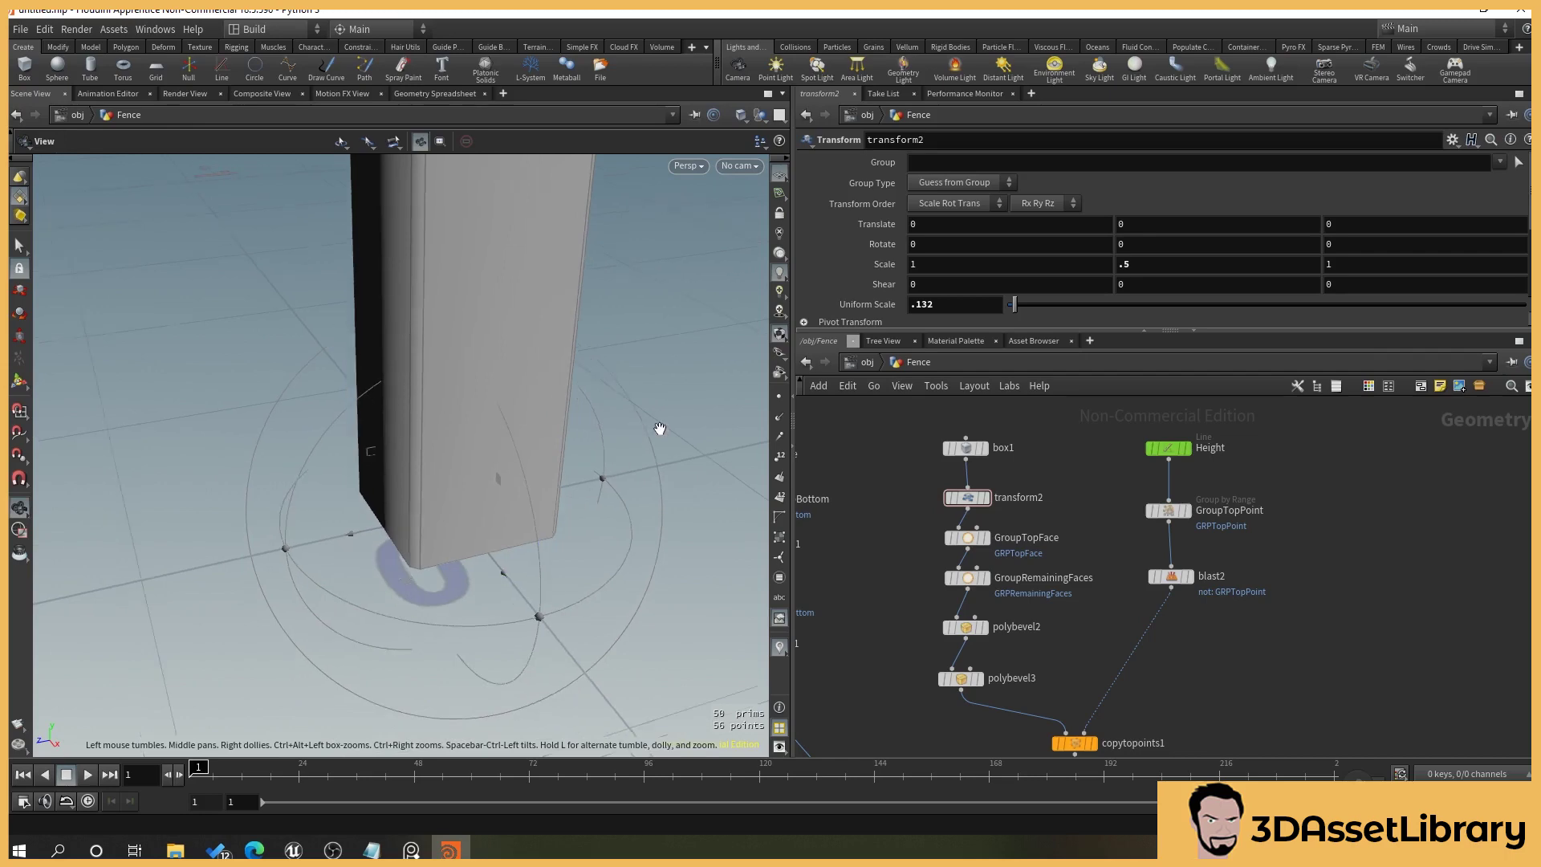
pyautogui.keyDown('alt'); pyautogui.scroll(-6, 652, 418); pyautogui.keyUp('alt')
pyautogui.keyDown('alt'); pyautogui.moveTo(596, 510); pyautogui.dragTo(396, 577, button='middle'); pyautogui.keyUp('alt')
pyautogui.keyDown('alt'); pyautogui.scroll(-2, 482, 443); pyautogui.keyUp('alt')
pyautogui.keyDown('alt'); pyautogui.moveTo(568, 394); pyautogui.dragTo(627, 256); pyautogui.keyUp('alt')
# Add a Cube node in the empty network space beside the Height branch.
pyautogui.moveTo(1403, 587); pyautogui.dragTo(1304, 539, button='middle')
pyautogui.press('Tab')
pyautogui.write('curve')
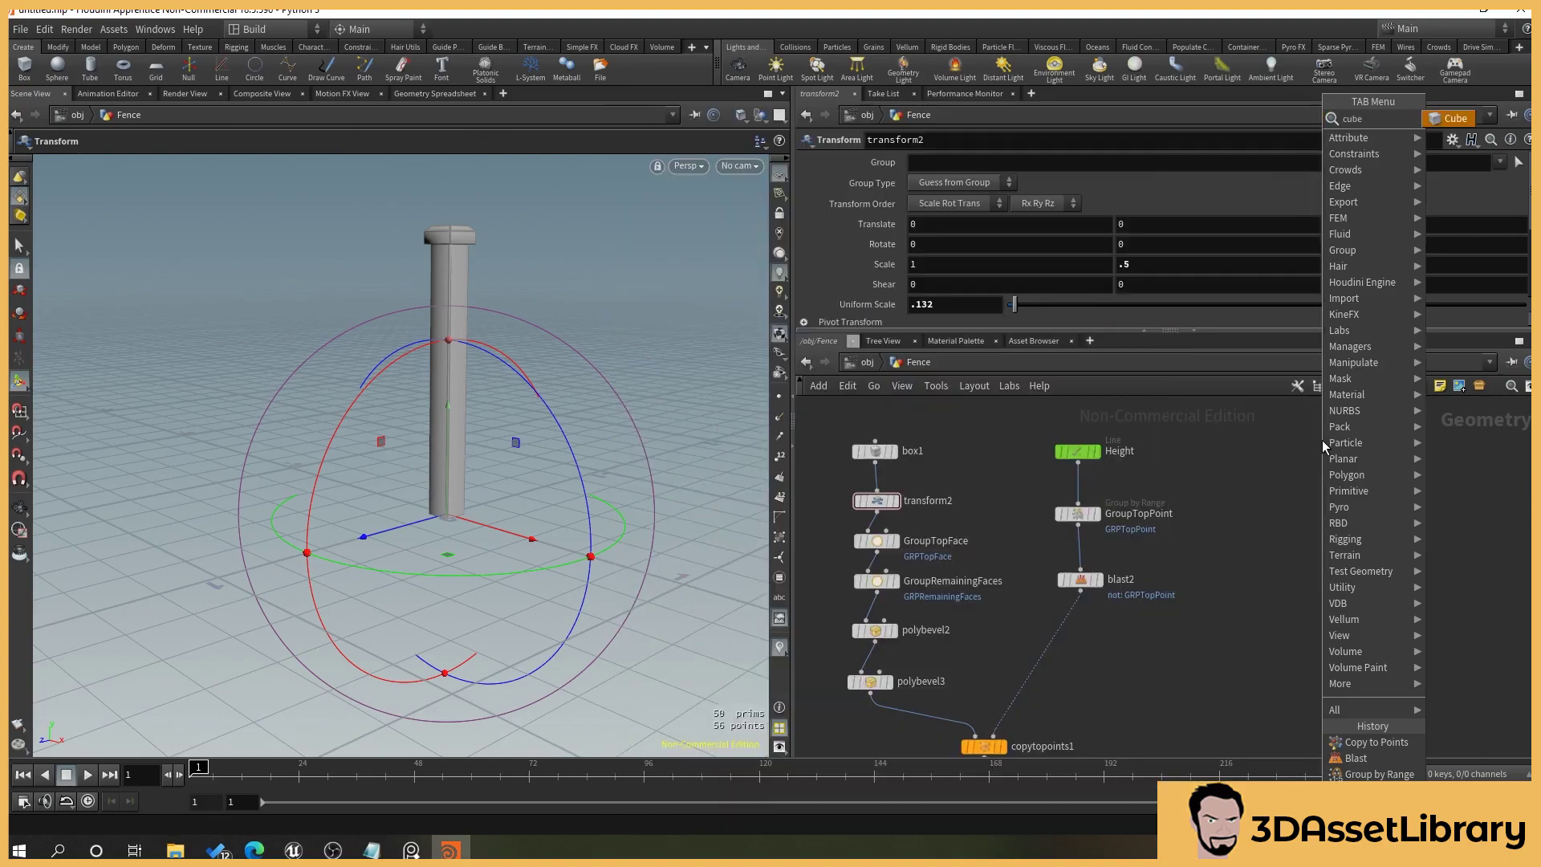
pyautogui.press('Return')
pyautogui.click(1320, 455)
pyautogui.scroll(2, 1340, 505)
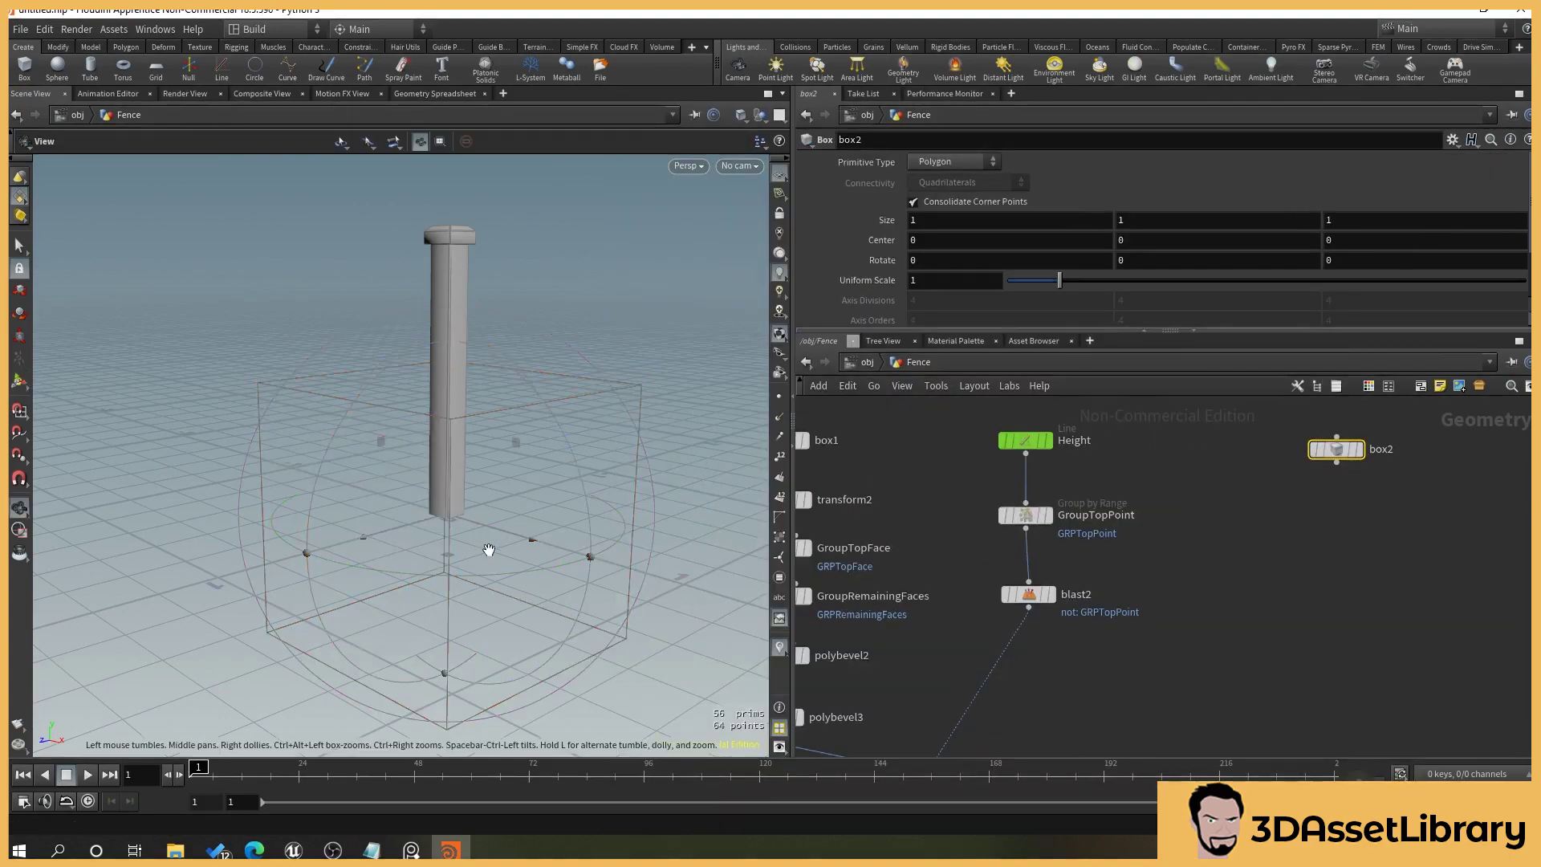
# Set box2's primitive type to Polygon Mesh with 2 axis divisions in each direction, and display the box.
pyautogui.click(935, 161)
pyautogui.click(939, 179)
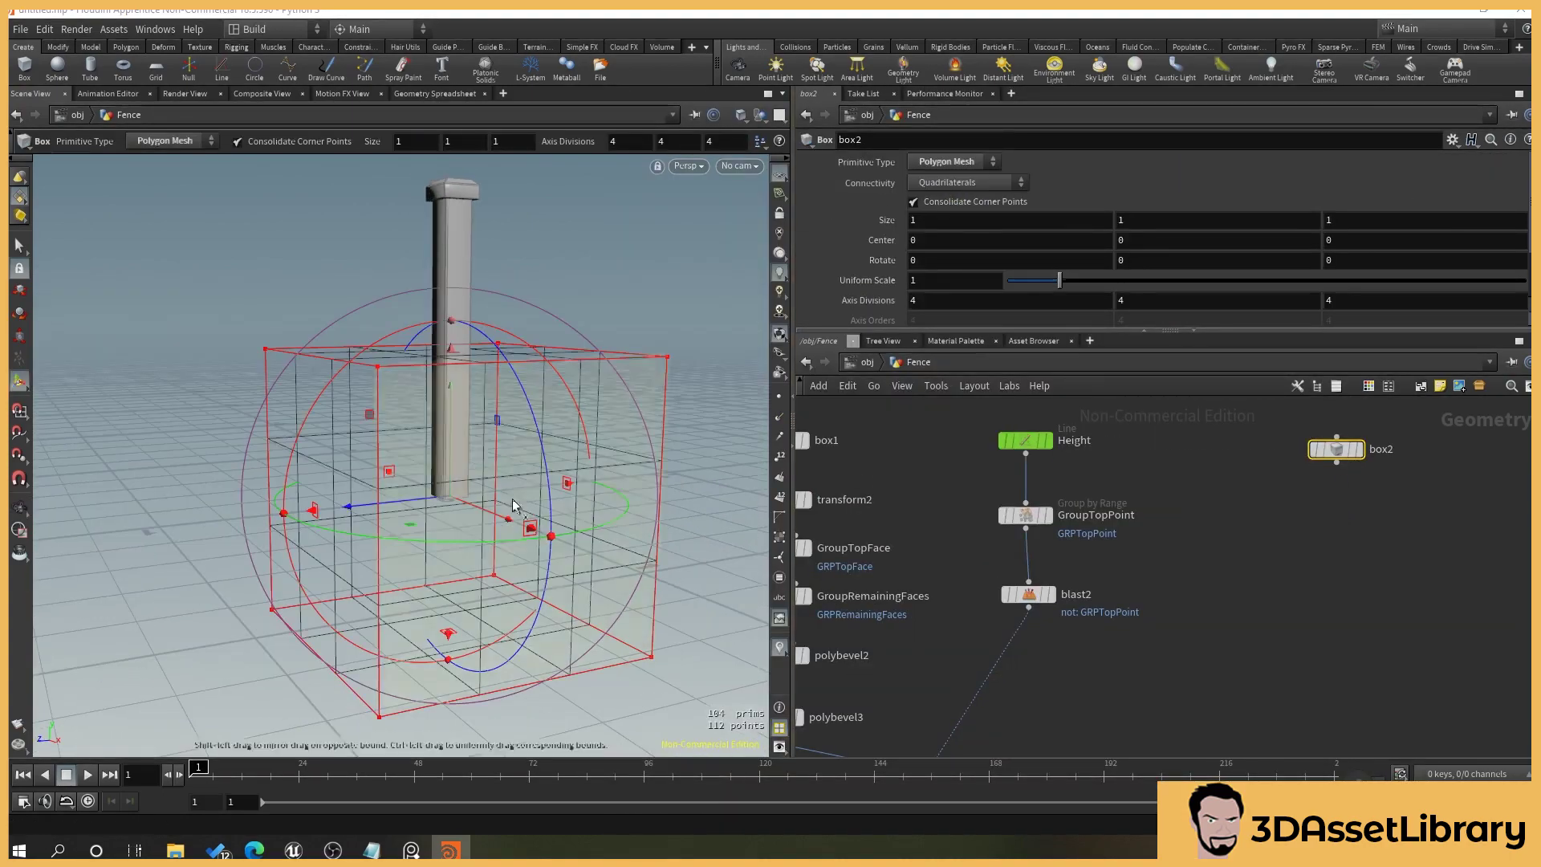
pyautogui.click(959, 297)
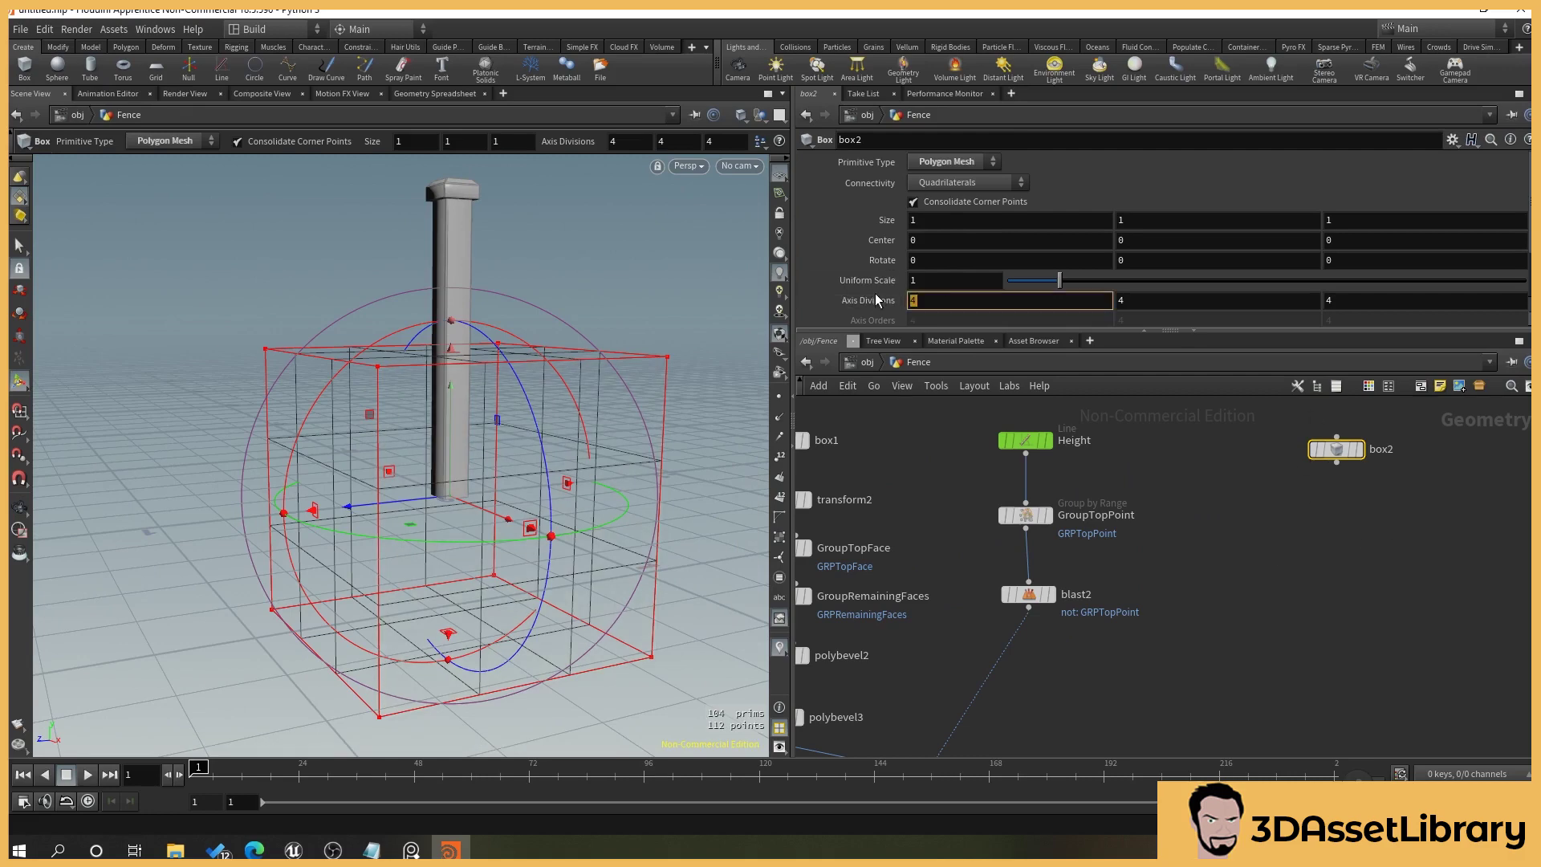
pyautogui.write('2')
pyautogui.press('Return')
pyautogui.press('Tab')
pyautogui.write('2')
pyautogui.press('Tab')
pyautogui.write('2')
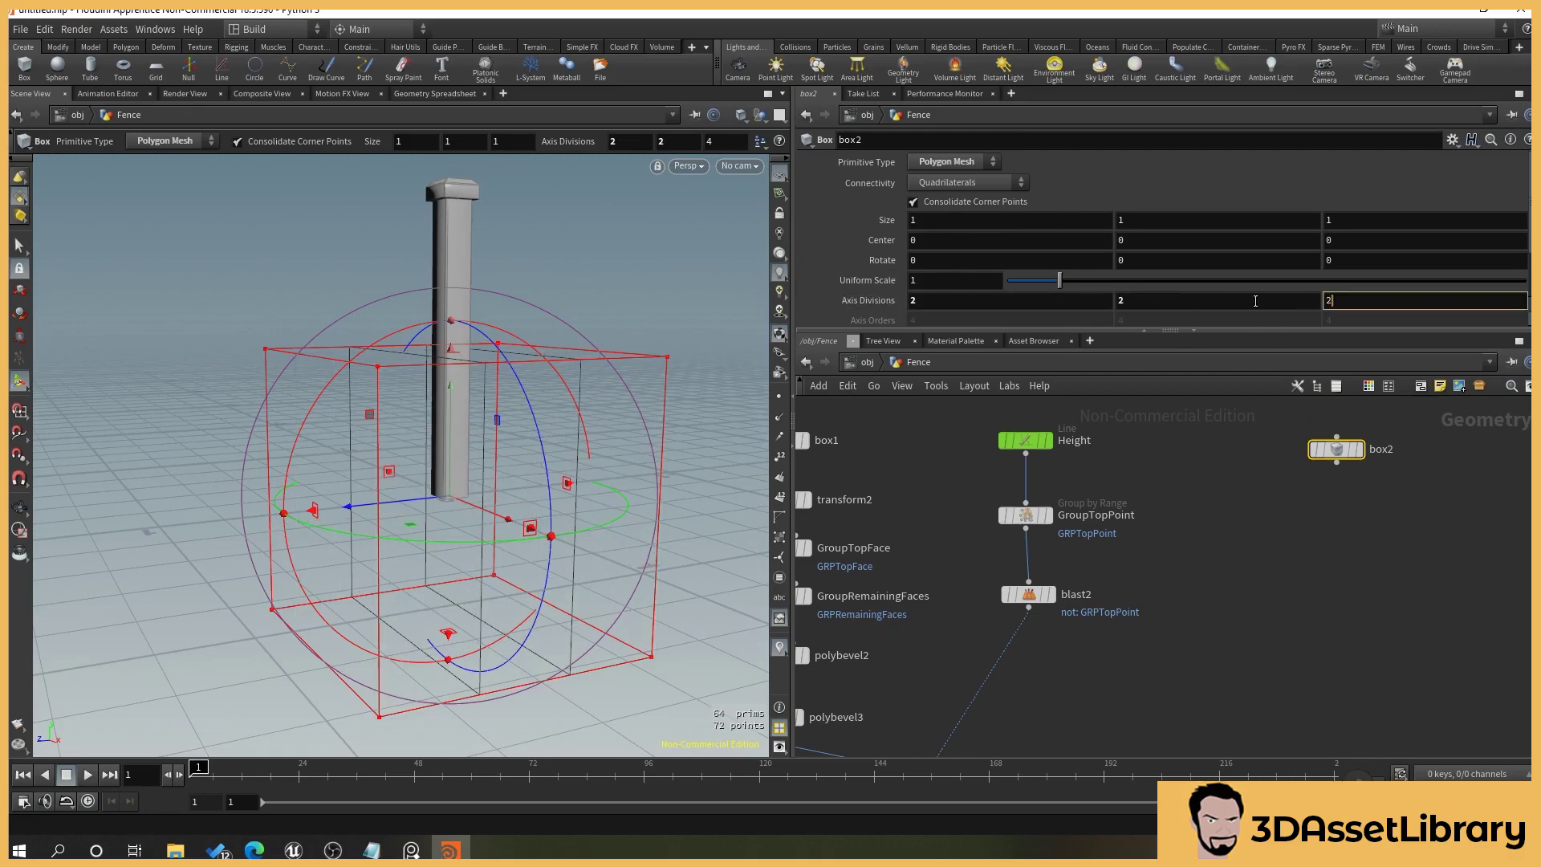
pyautogui.press('Return')
pyautogui.click(1359, 449)
pyautogui.keyDown('alt'); pyautogui.moveTo(678, 502); pyautogui.dragTo(612, 546); pyautogui.keyUp('alt')
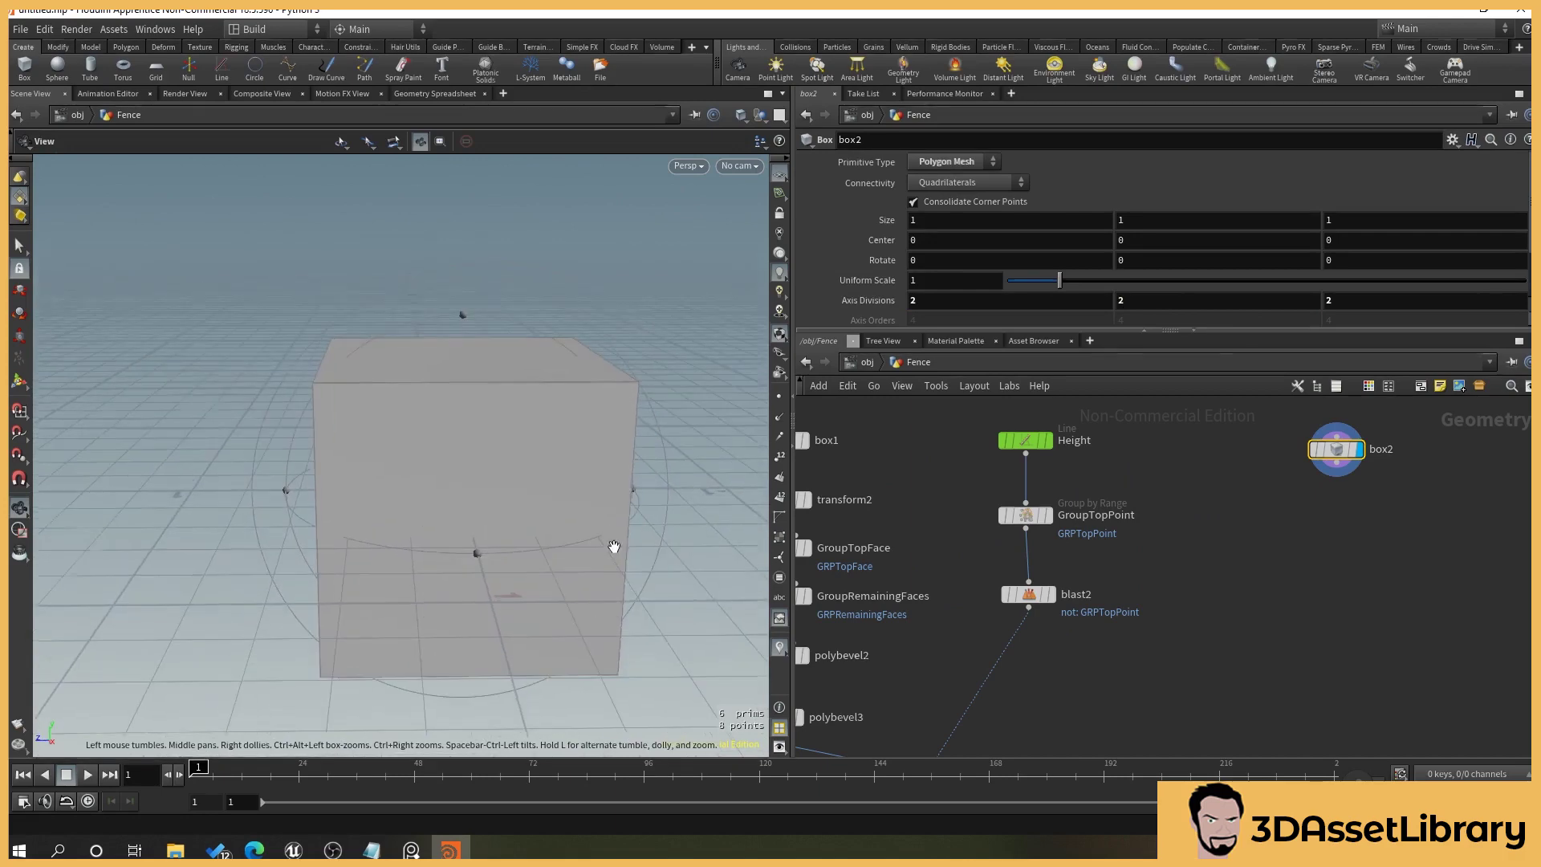
# Add a Transform node below box2, connected to its output, and display it.
pyautogui.press('Tab')
pyautogui.write('transform')
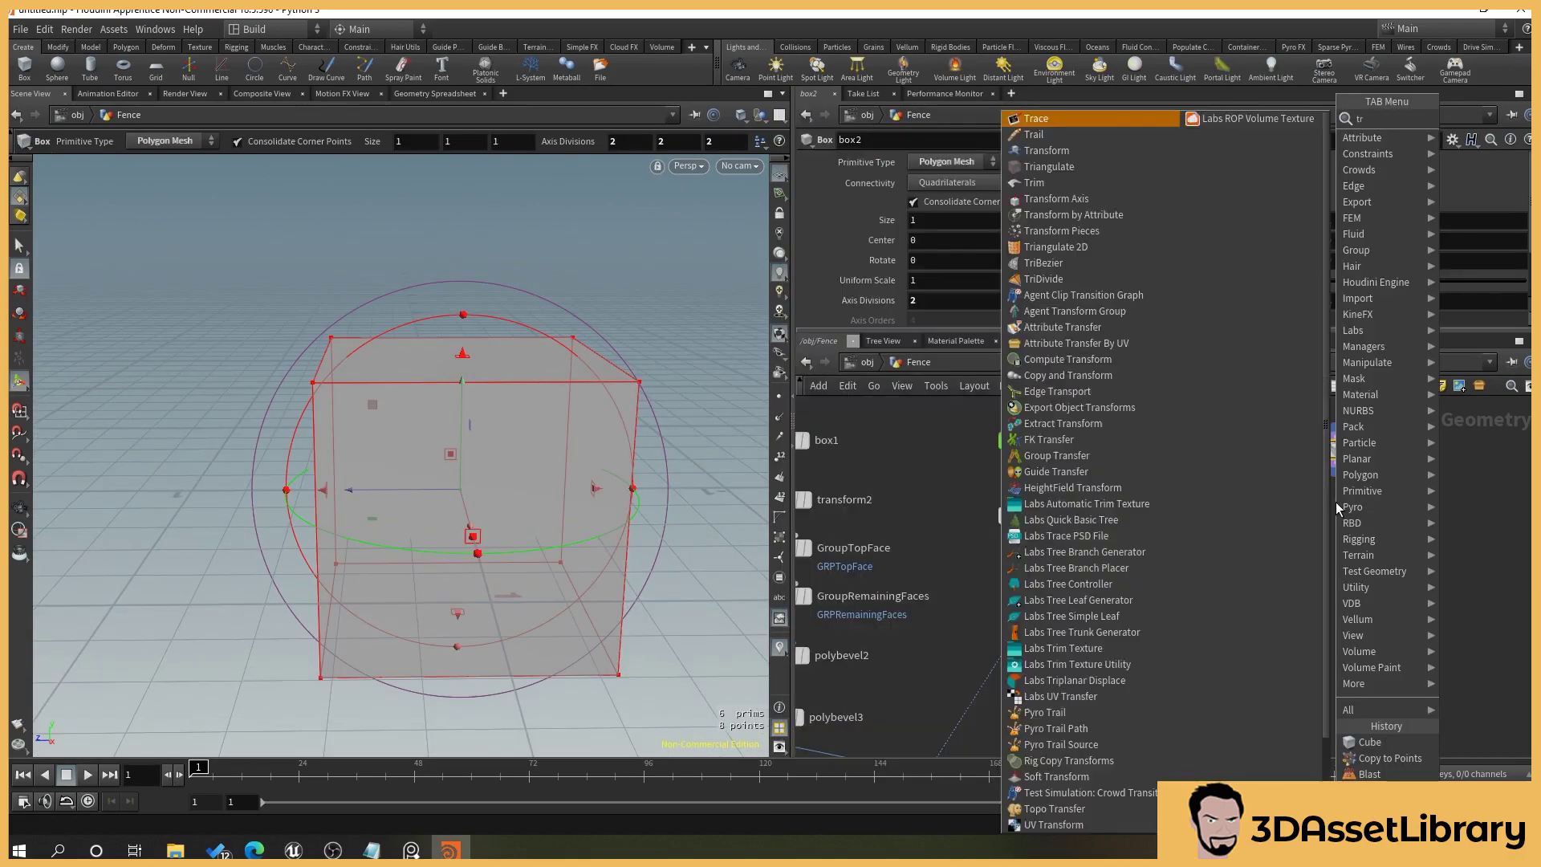
pyautogui.press('Return')
pyautogui.click(1359, 503)
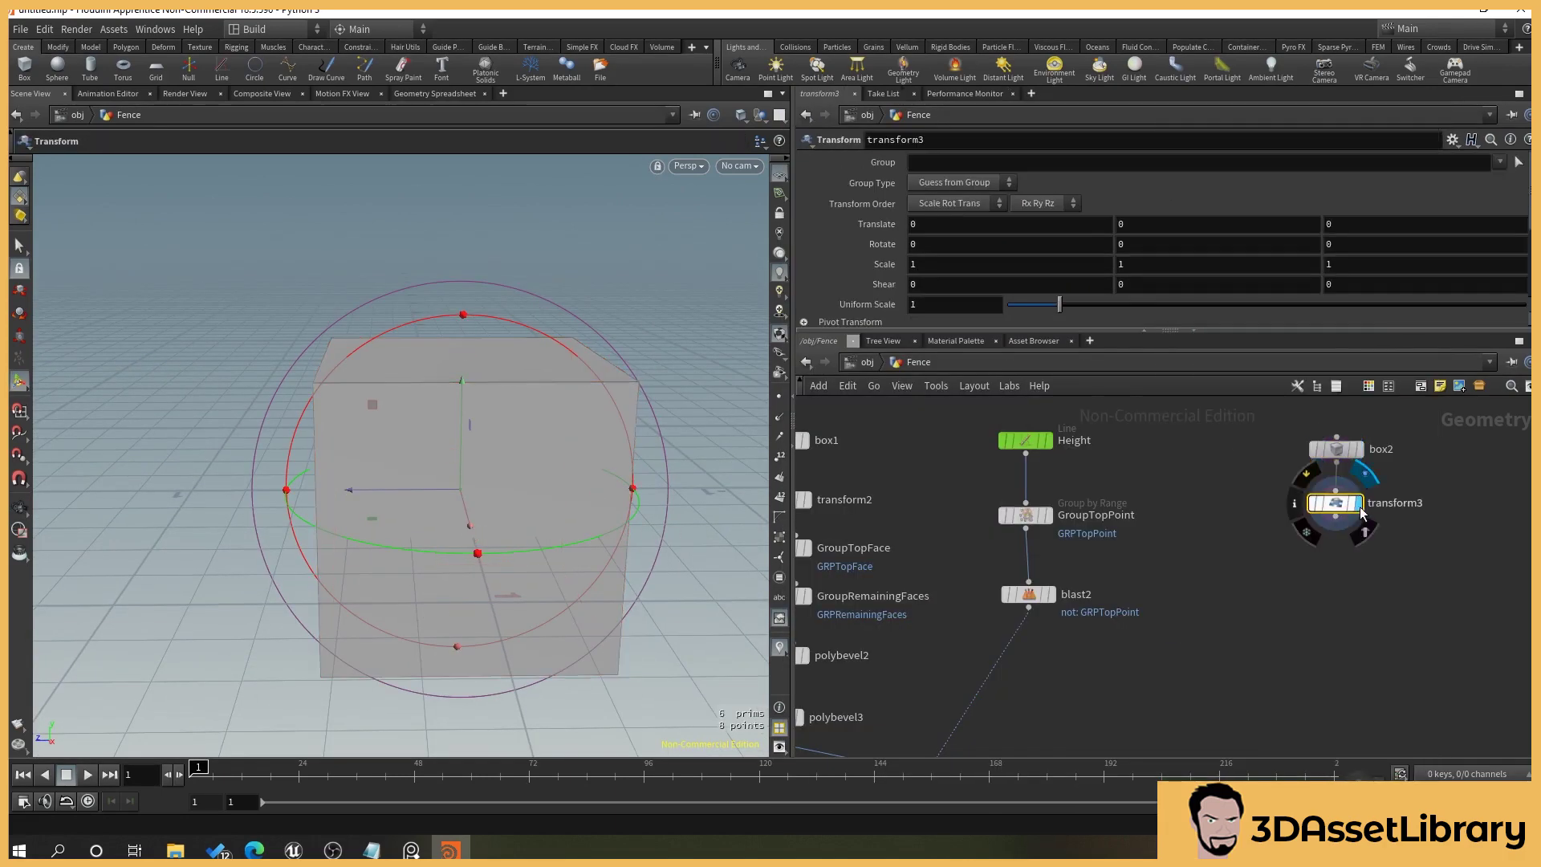
# Try flattening the box with a Y scale of .5 on transform3, and undo the change.
pyautogui.keyDown('alt'); pyautogui.moveTo(504, 616); pyautogui.dragTo(517, 588); pyautogui.keyUp('alt')
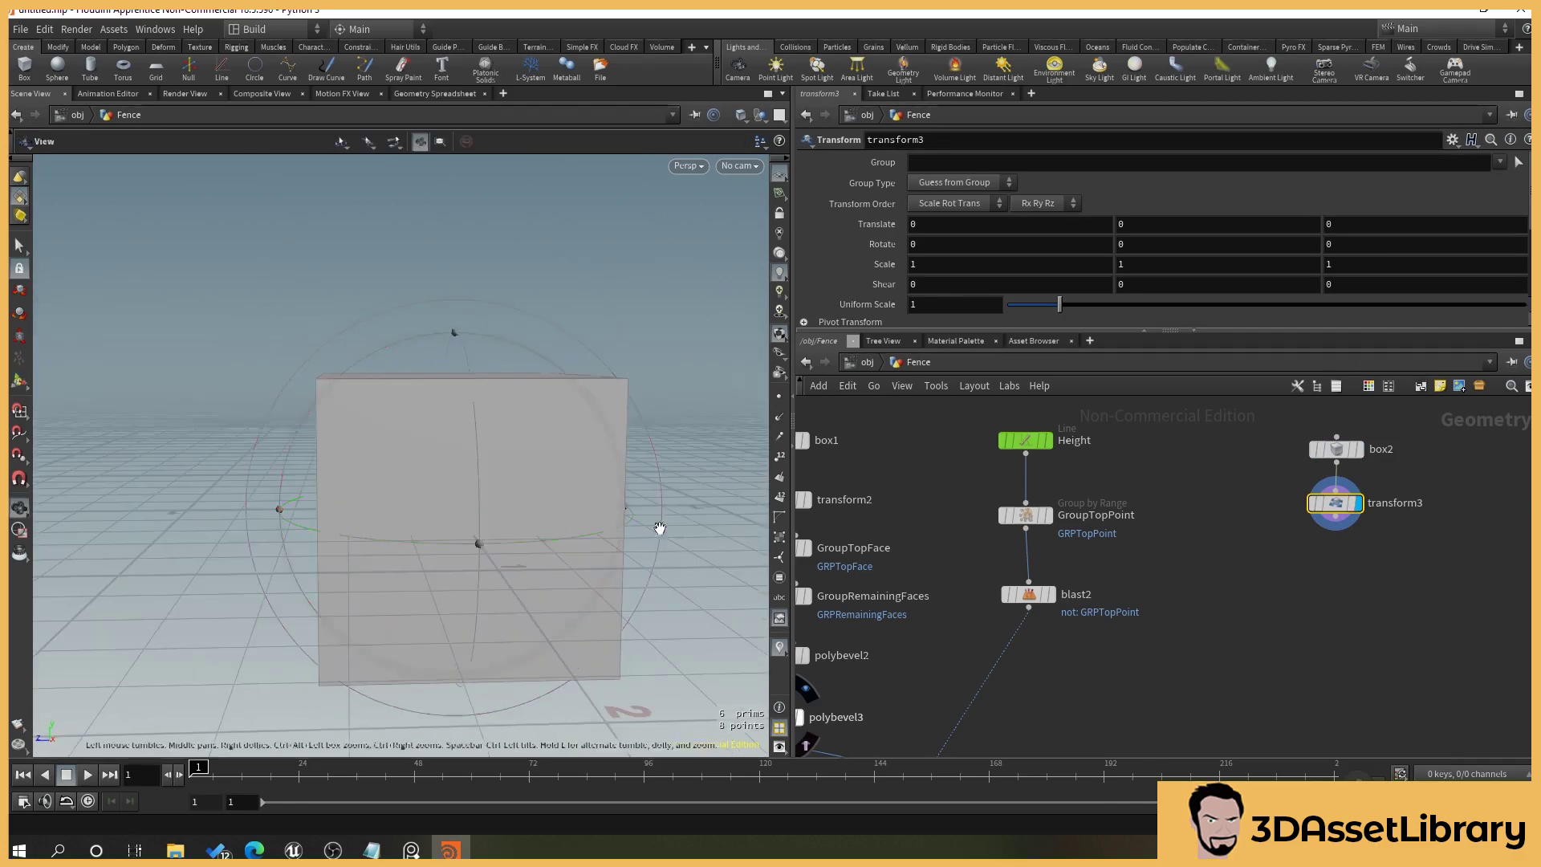
pyautogui.keyDown('alt'); pyautogui.moveTo(659, 529); pyautogui.dragTo(694, 525); pyautogui.keyUp('alt')
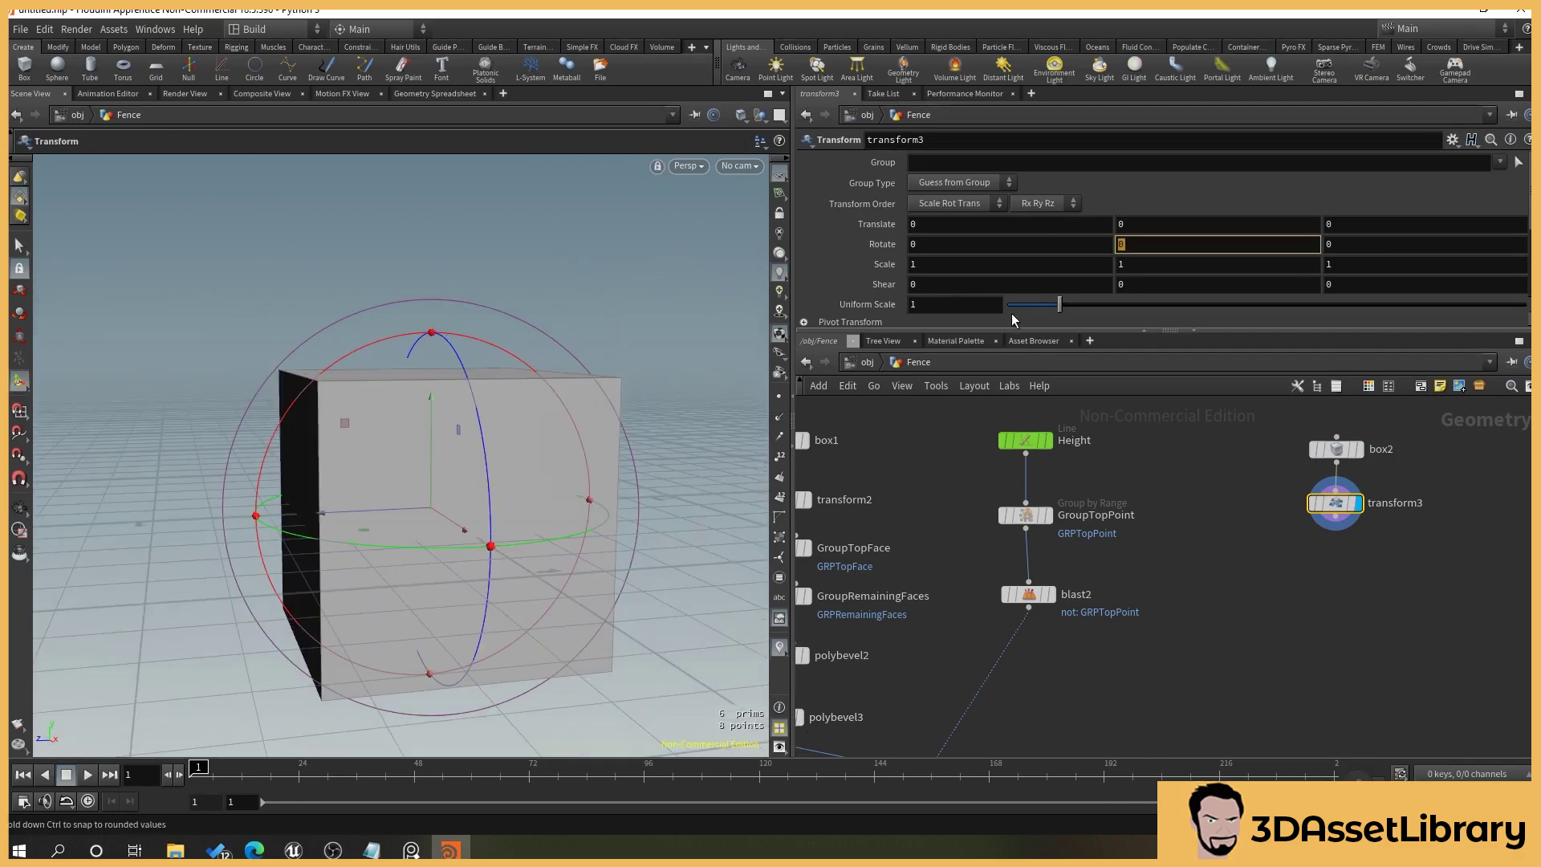
pyautogui.click(1164, 264)
pyautogui.write('.5')
pyautogui.press('Return')
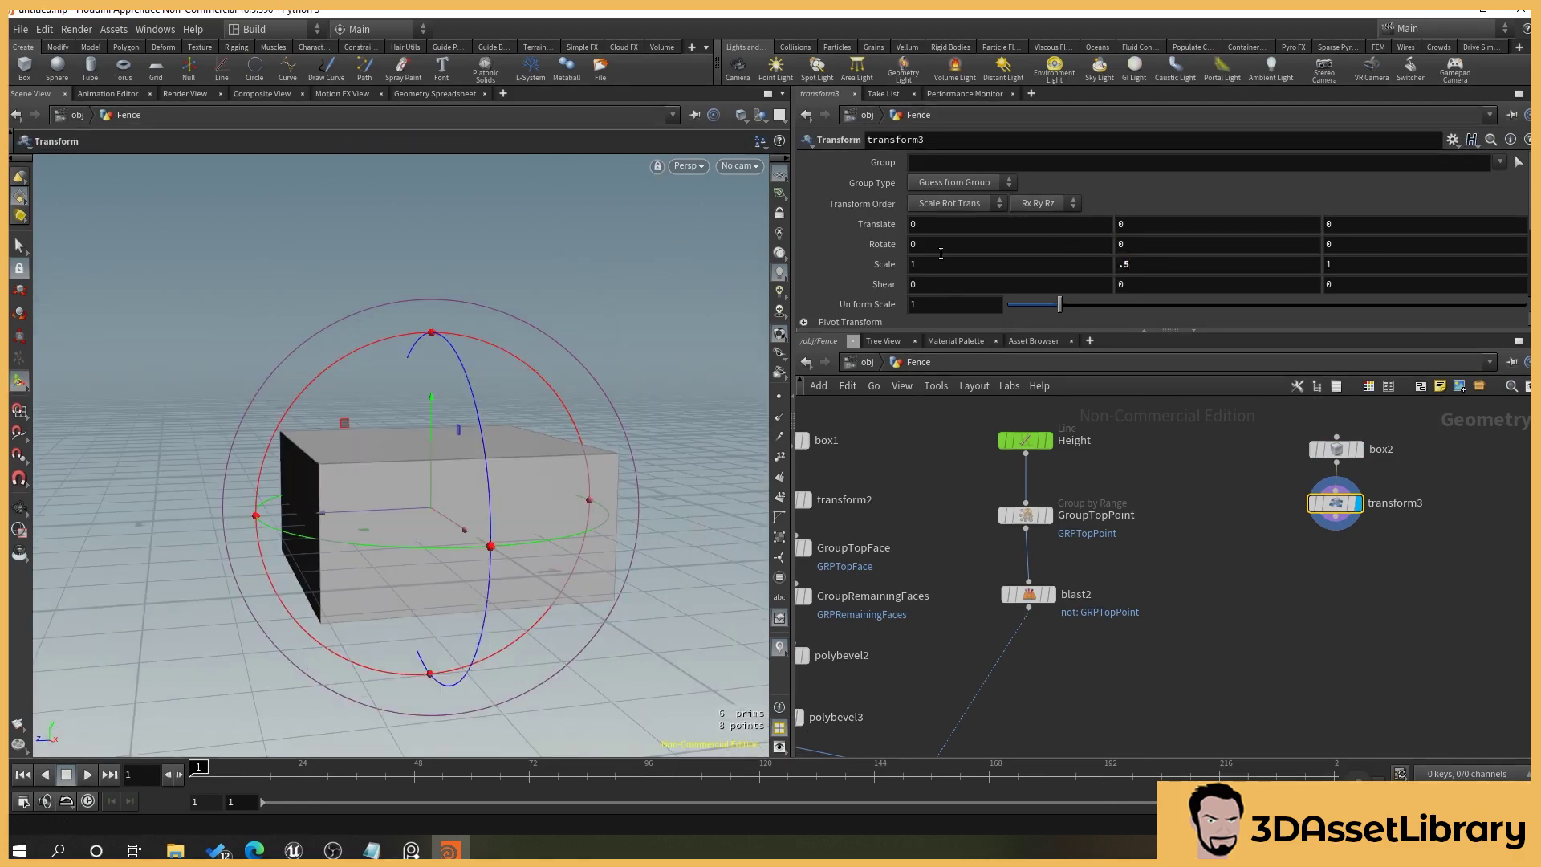
pyautogui.hotkey('ctrl', 'z')
# Raise box2 onto the ground plane by setting its Y center to .5.
pyautogui.click(1336, 449)
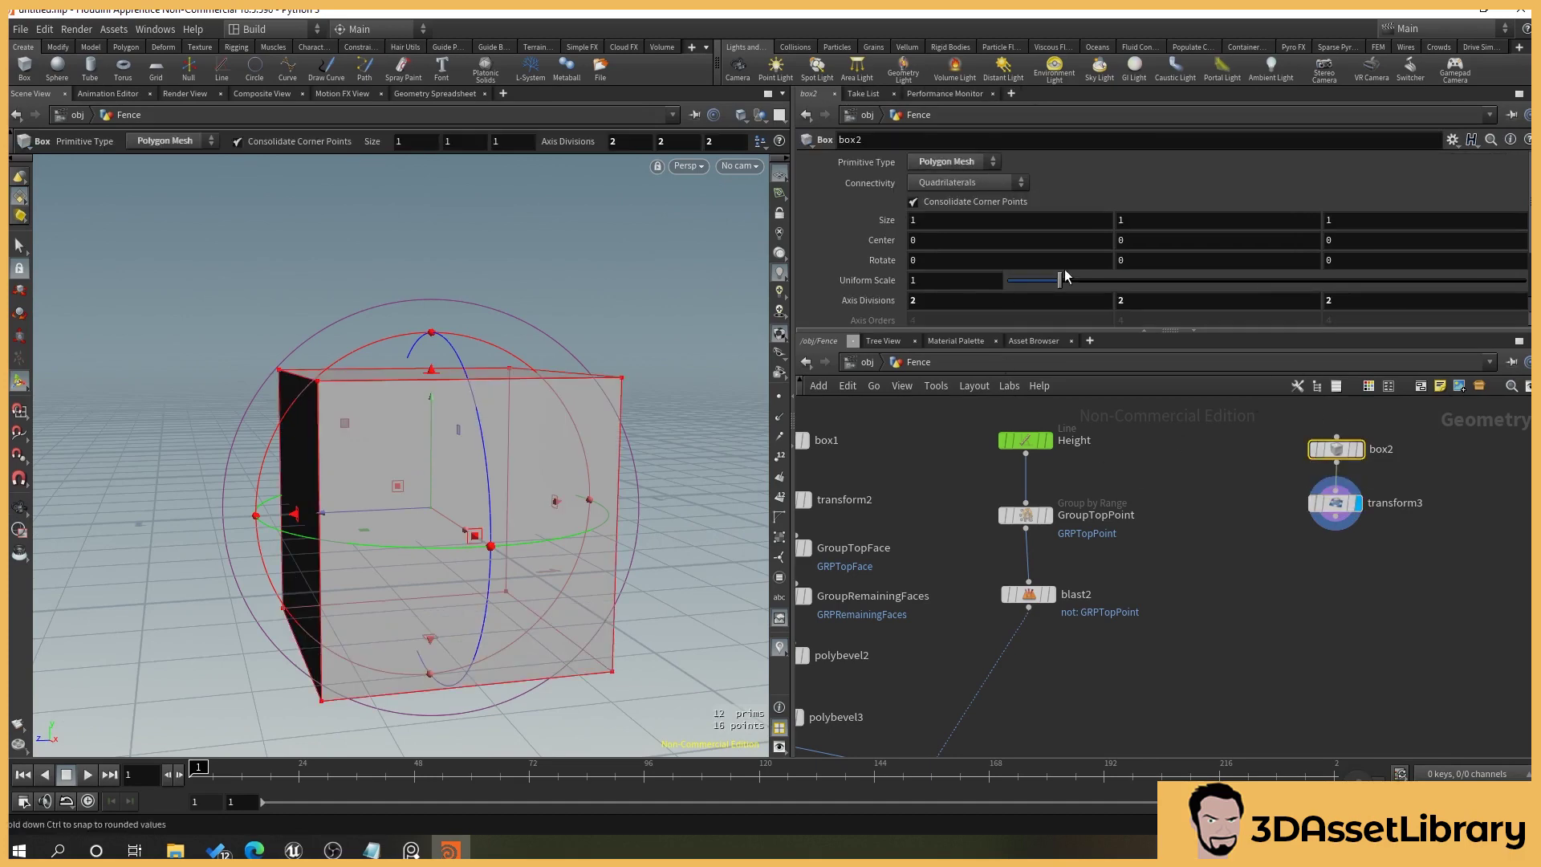
pyautogui.click(1164, 239)
pyautogui.write('.5')
pyautogui.press('Return')
pyautogui.press('Escape')
pyautogui.moveTo(96, 413); pyautogui.dragTo(650, 514)
# Set transform3's uniform scale to .1 and connect its output to merge1 alongside the post and cap.
pyautogui.click(1353, 506)
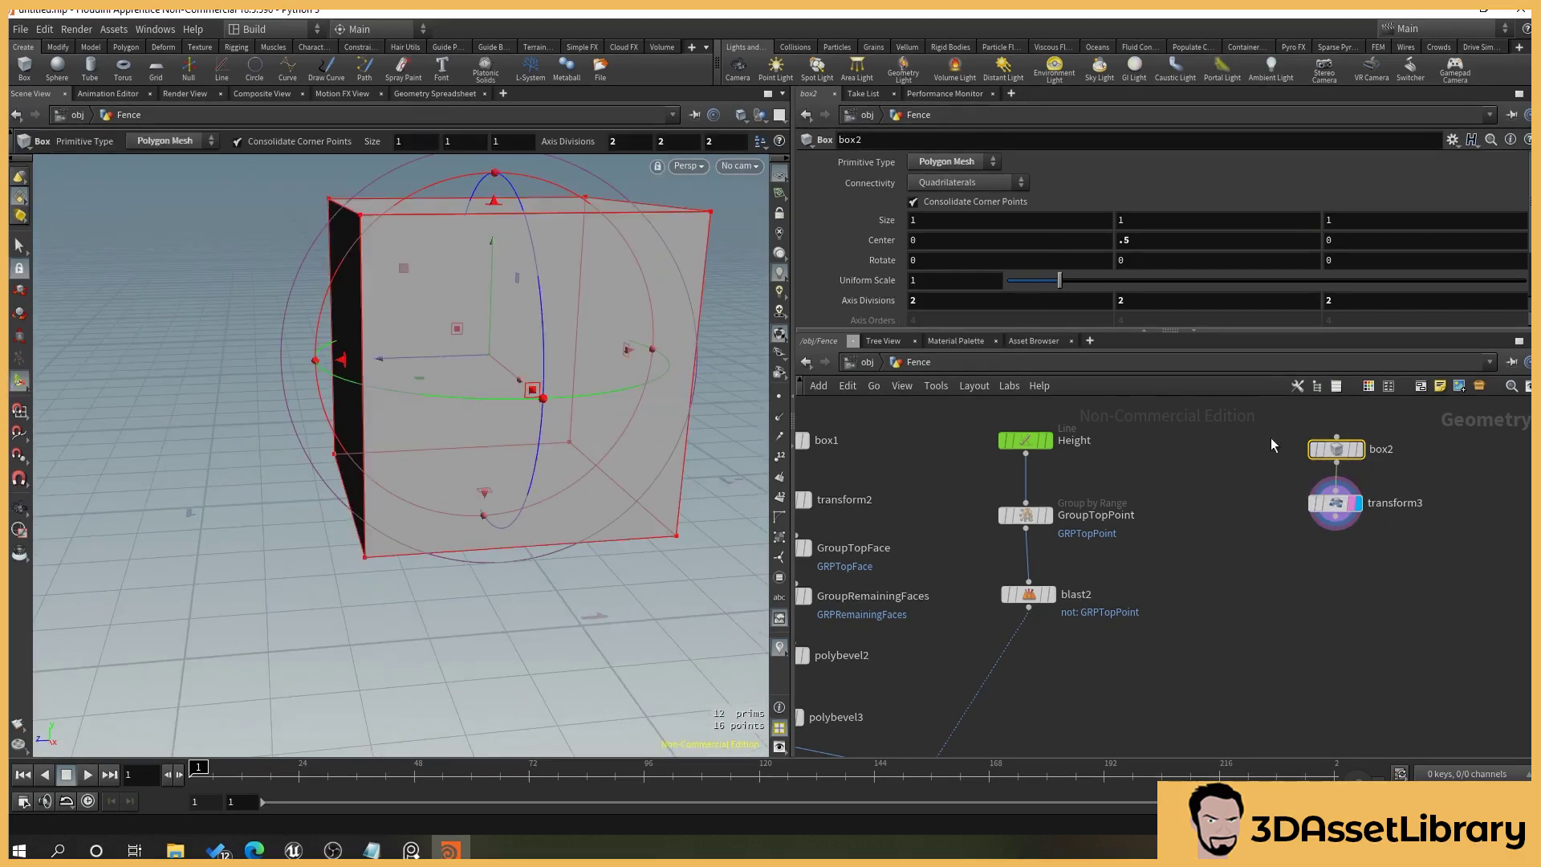
pyautogui.click(1340, 503)
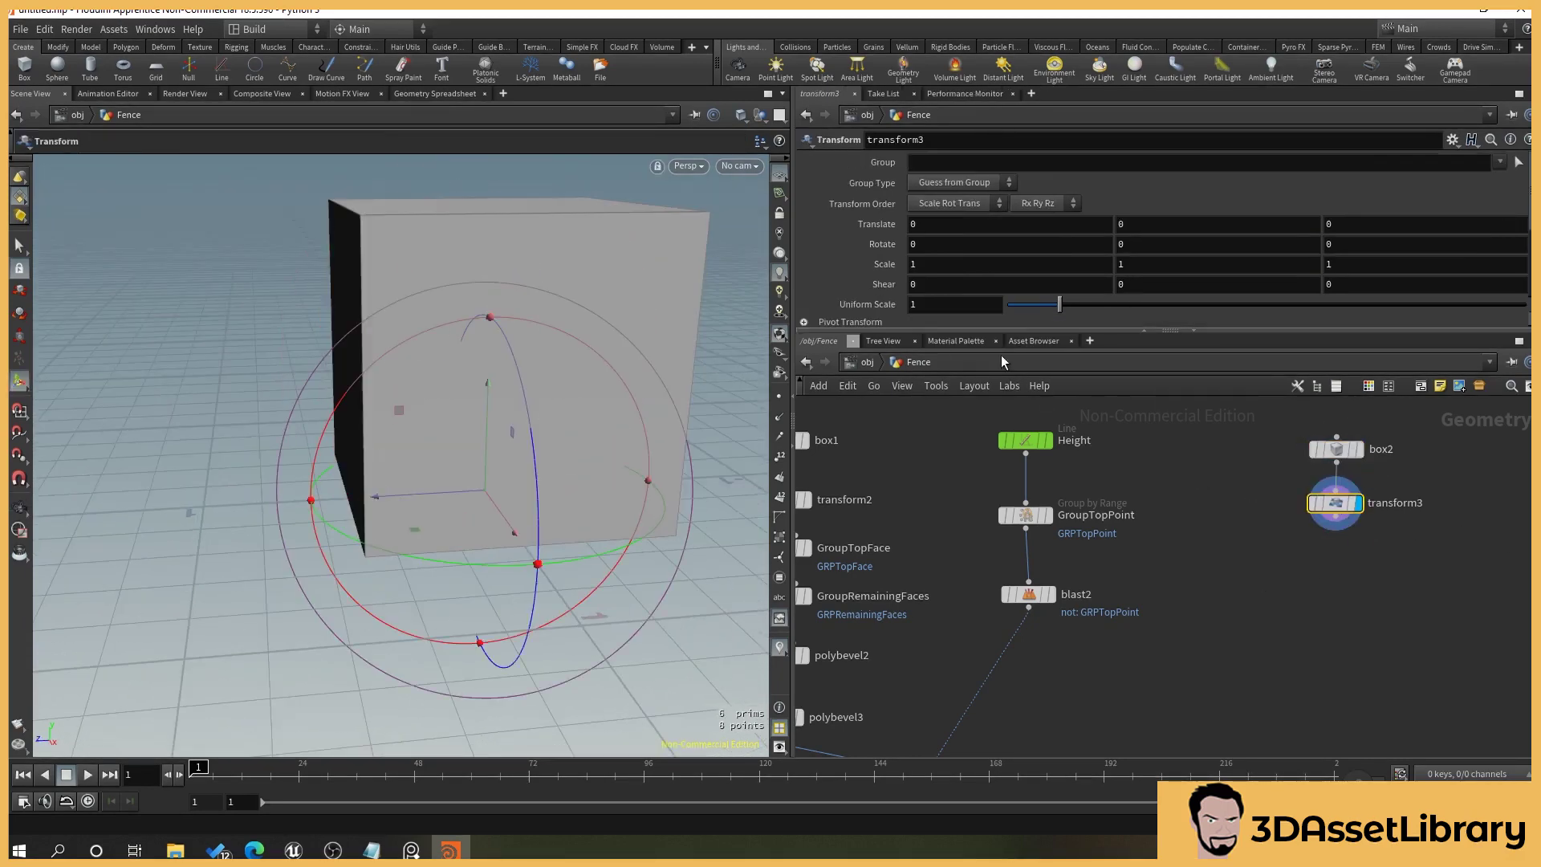
pyautogui.click(973, 305)
pyautogui.write('.1')
pyautogui.press('Return')
pyautogui.scroll(-5, 1132, 612)
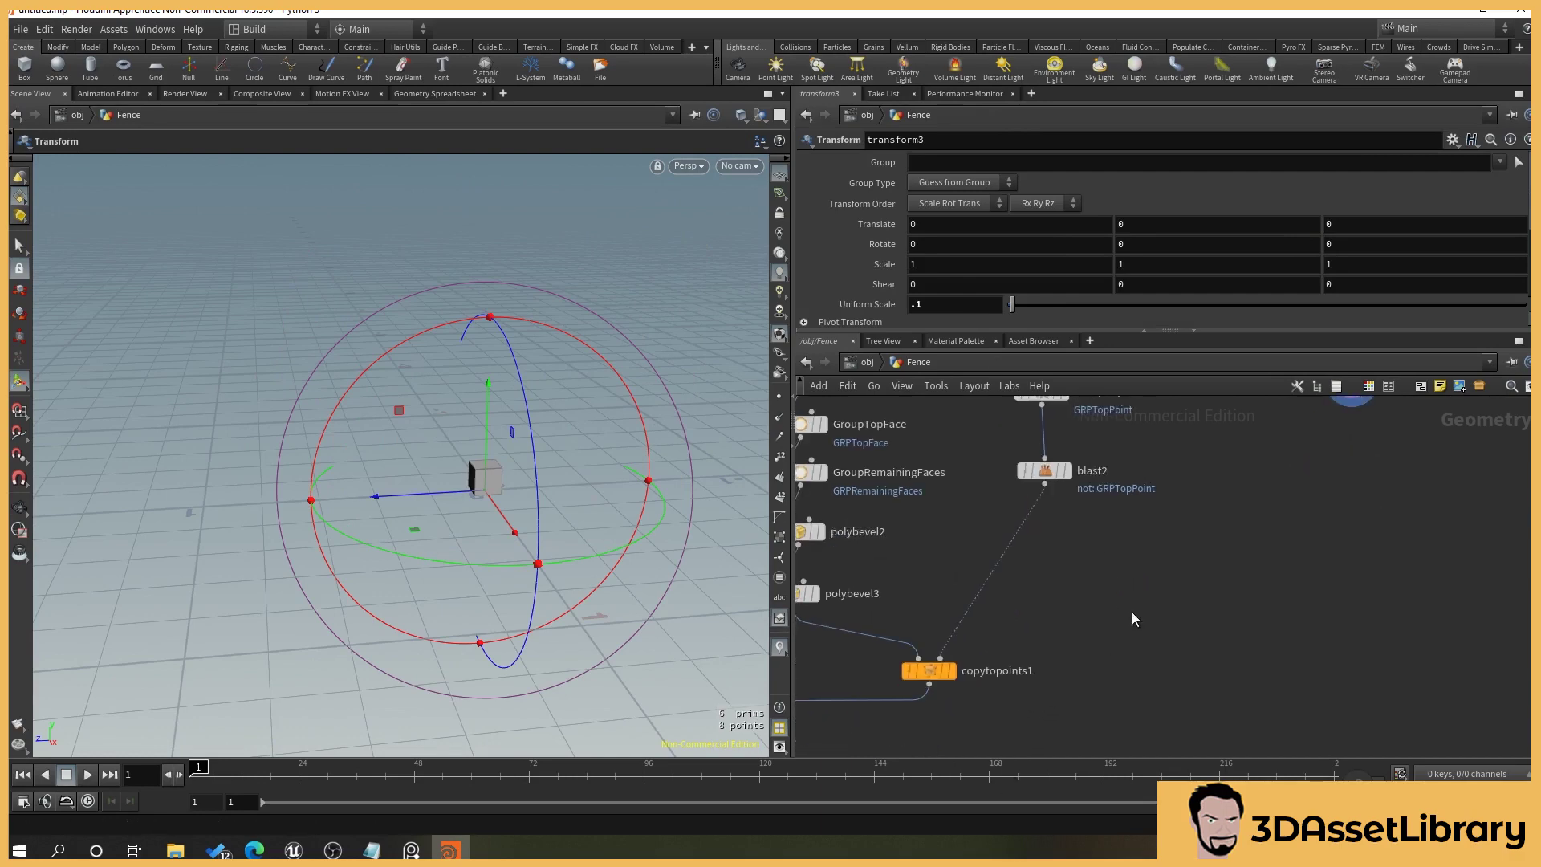
pyautogui.moveTo(837, 674); pyautogui.dragTo(962, 706)
pyautogui.moveTo(1243, 474); pyautogui.dragTo(985, 686)
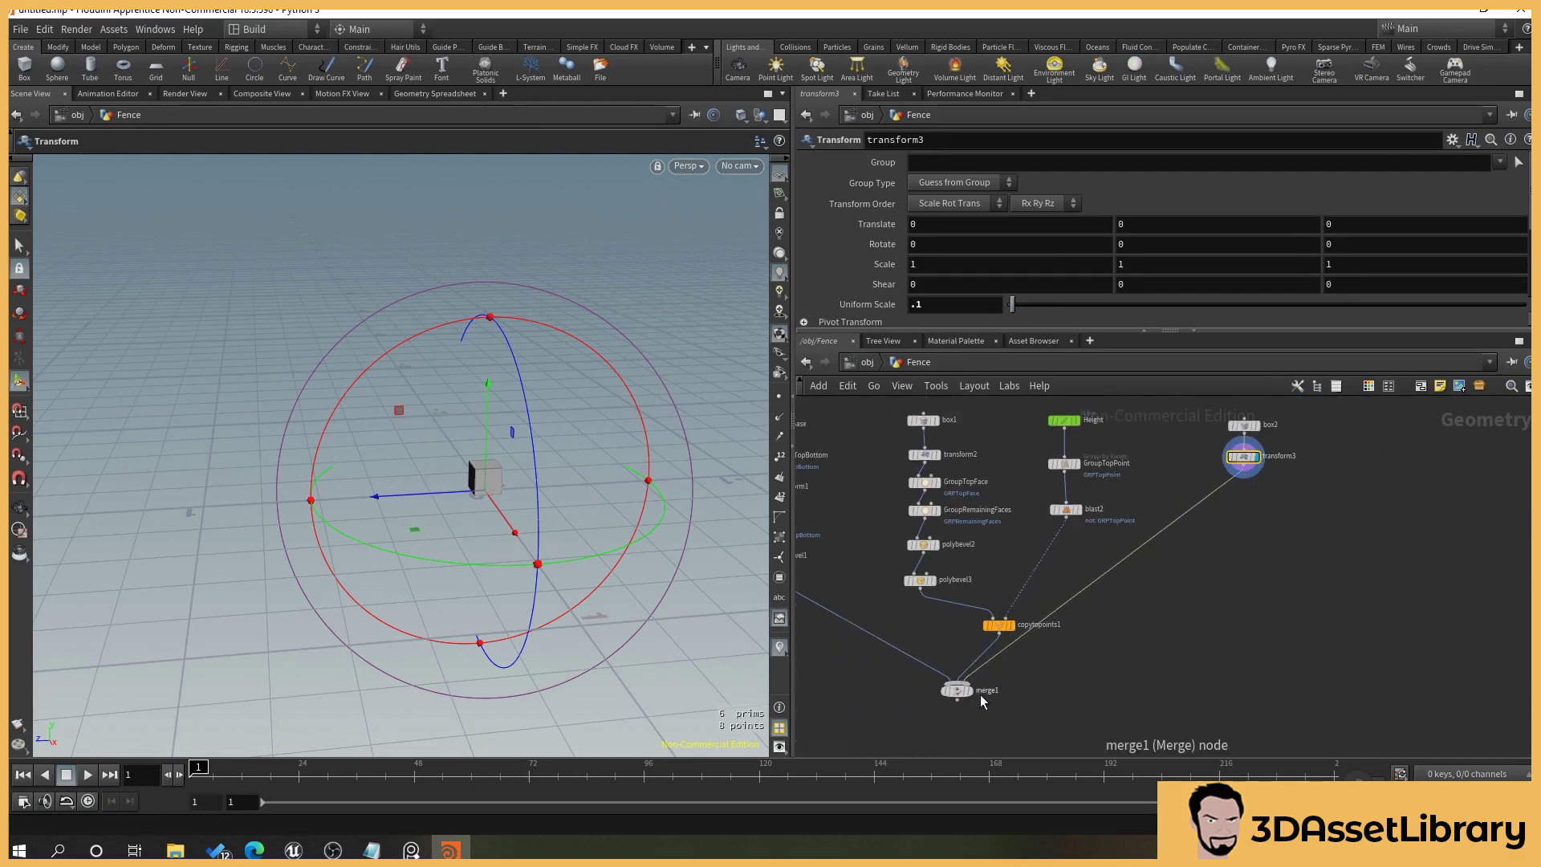
# Display merge1 and enlarge the block at the post's base by setting transform3's uniform scale to .21.
pyautogui.click(968, 693)
pyautogui.keyDown('alt'); pyautogui.moveTo(433, 484); pyautogui.dragTo(480, 499, button='right'); pyautogui.keyUp('alt')
pyautogui.keyDown('alt'); pyautogui.moveTo(506, 548); pyautogui.dragTo(451, 561, button='middle'); pyautogui.keyUp('alt')
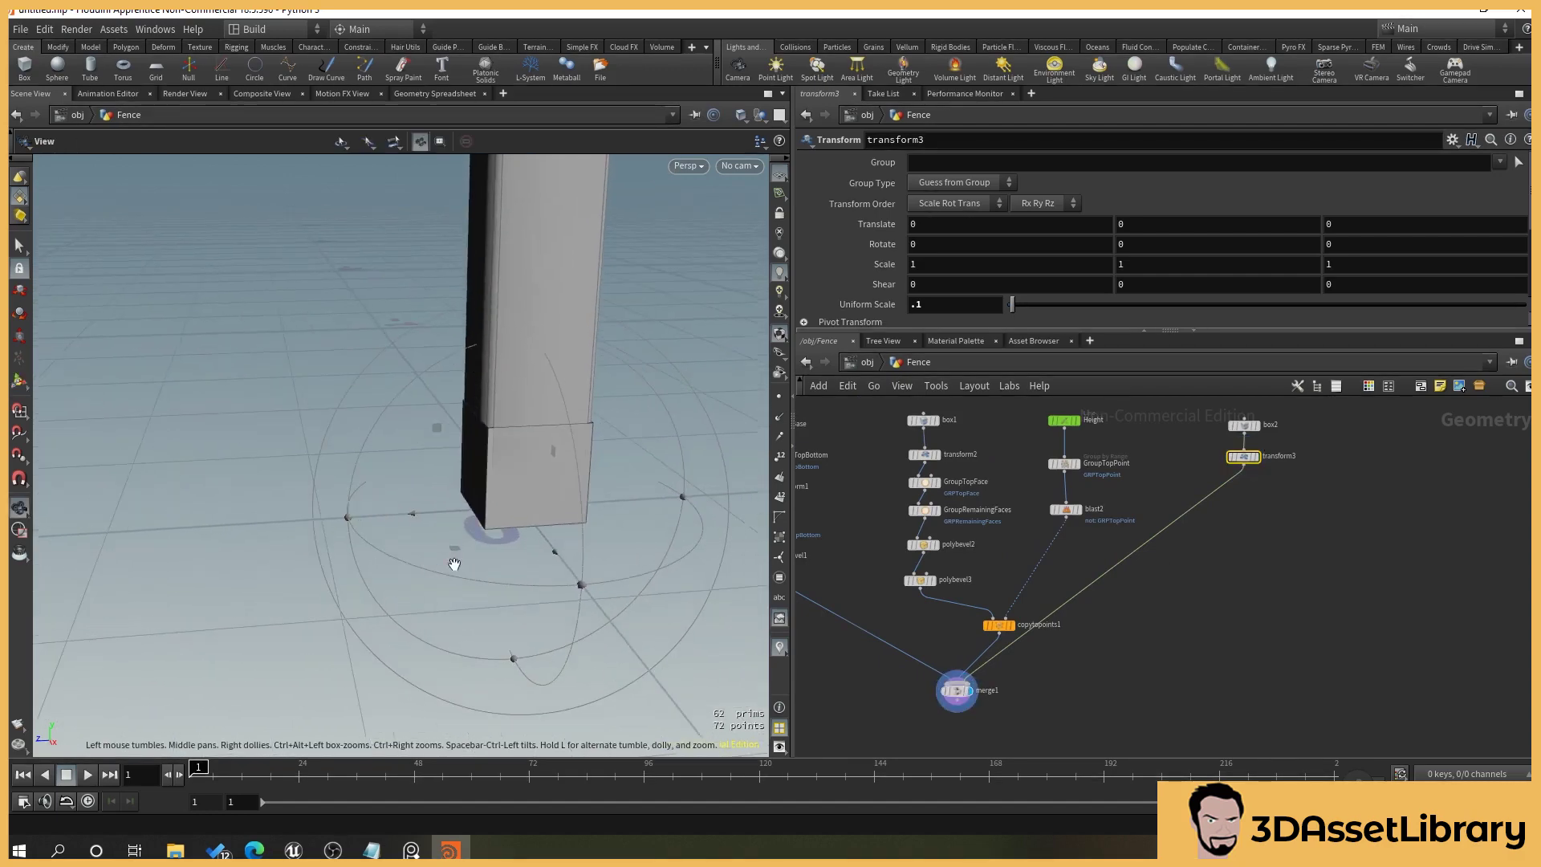
pyautogui.keyDown('alt'); pyautogui.moveTo(552, 543); pyautogui.dragTo(488, 561, button='middle'); pyautogui.keyUp('alt')
pyautogui.keyDown('alt'); pyautogui.scroll(5, 501, 490); pyautogui.keyUp('alt')
pyautogui.scroll(-10, 517, 518)
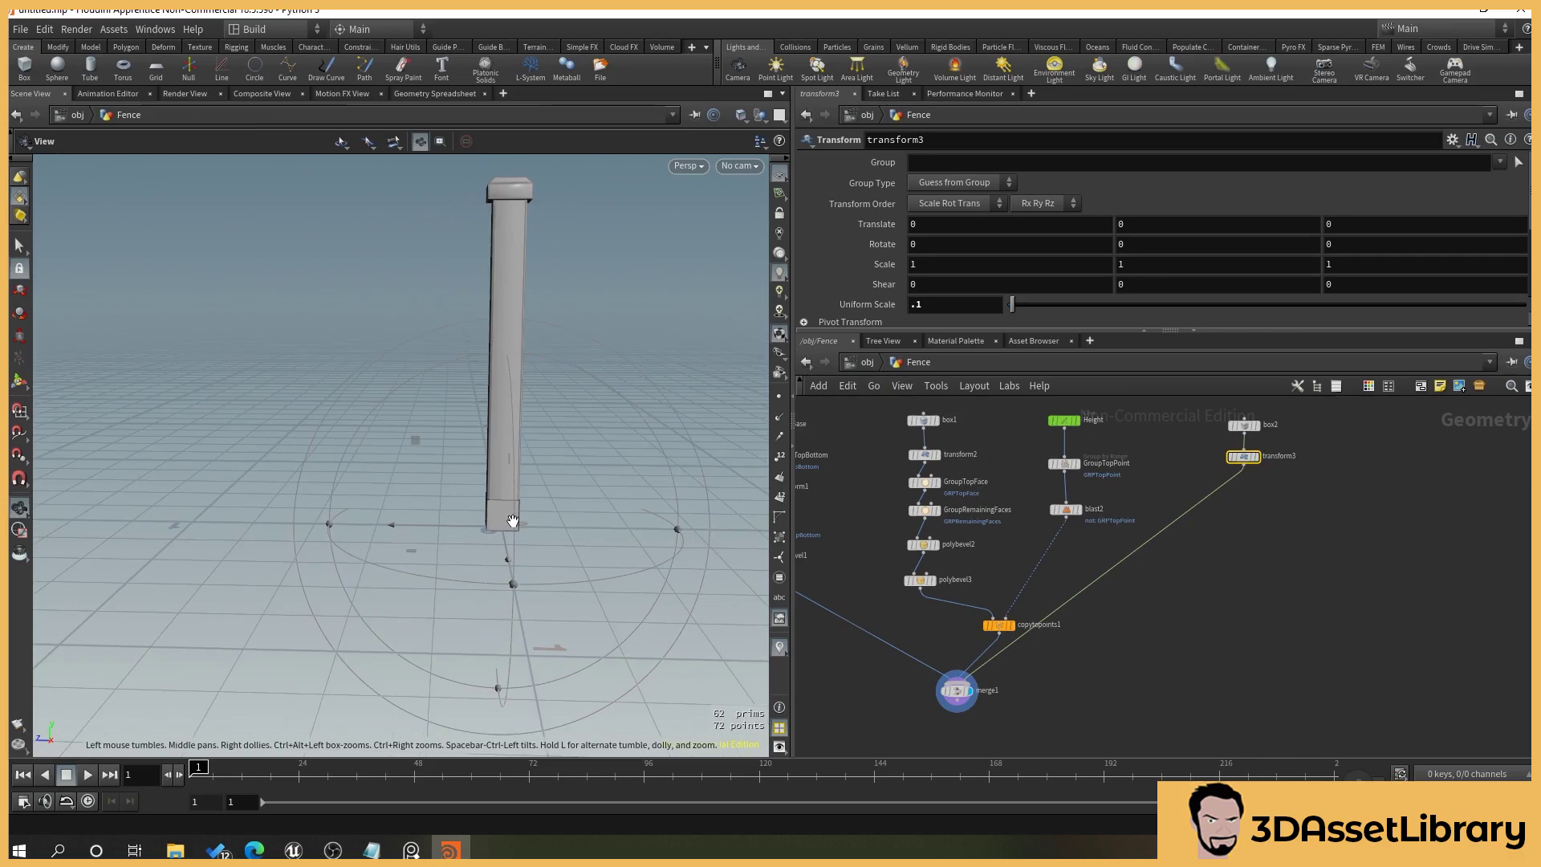
pyautogui.scroll(5, 514, 517)
pyautogui.press('Return')
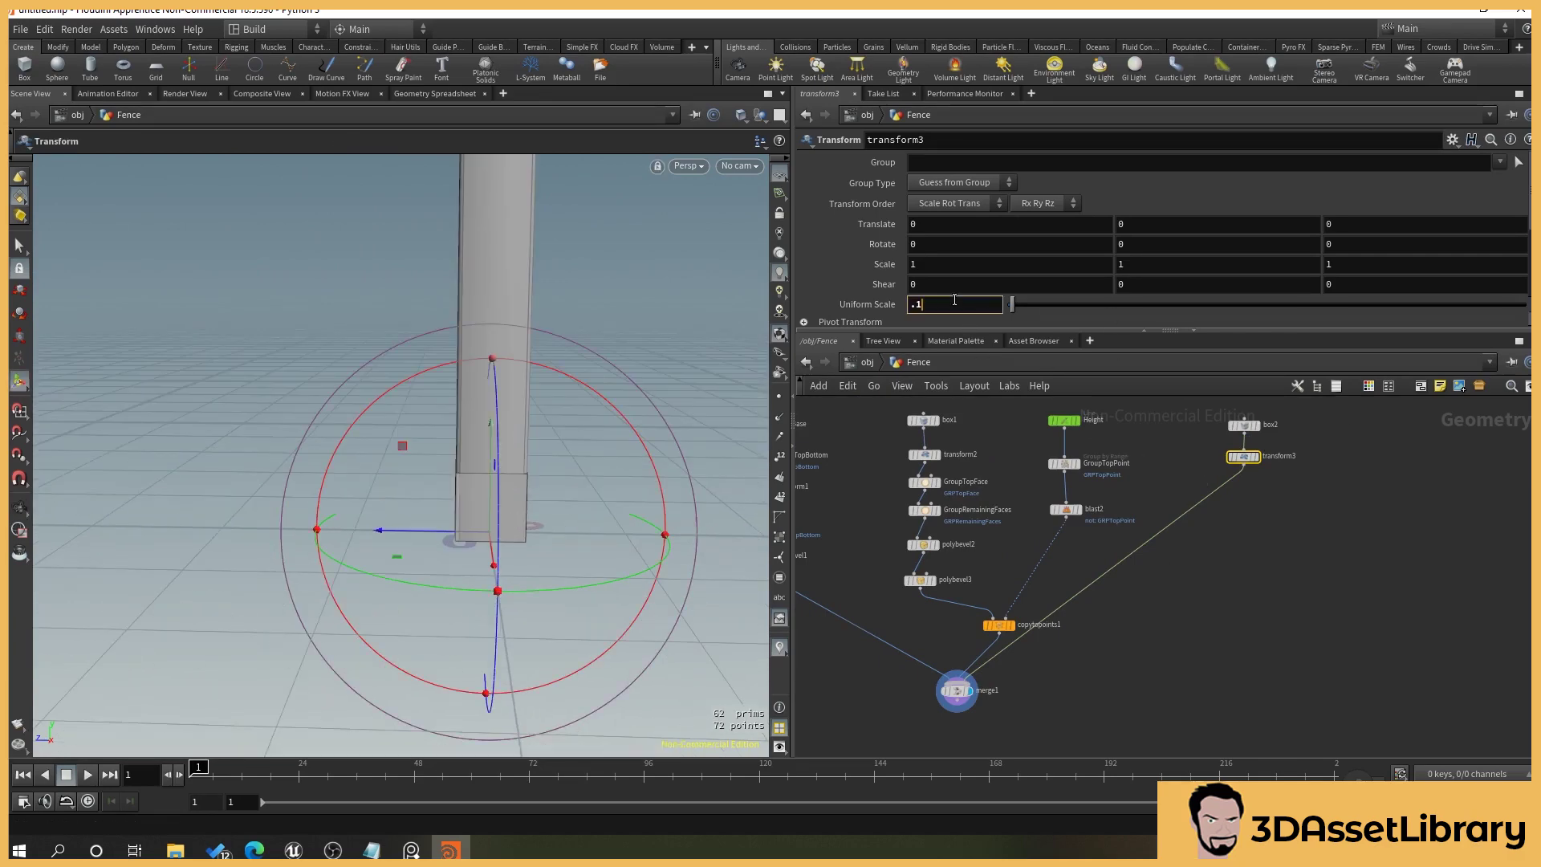
pyautogui.press('Return')
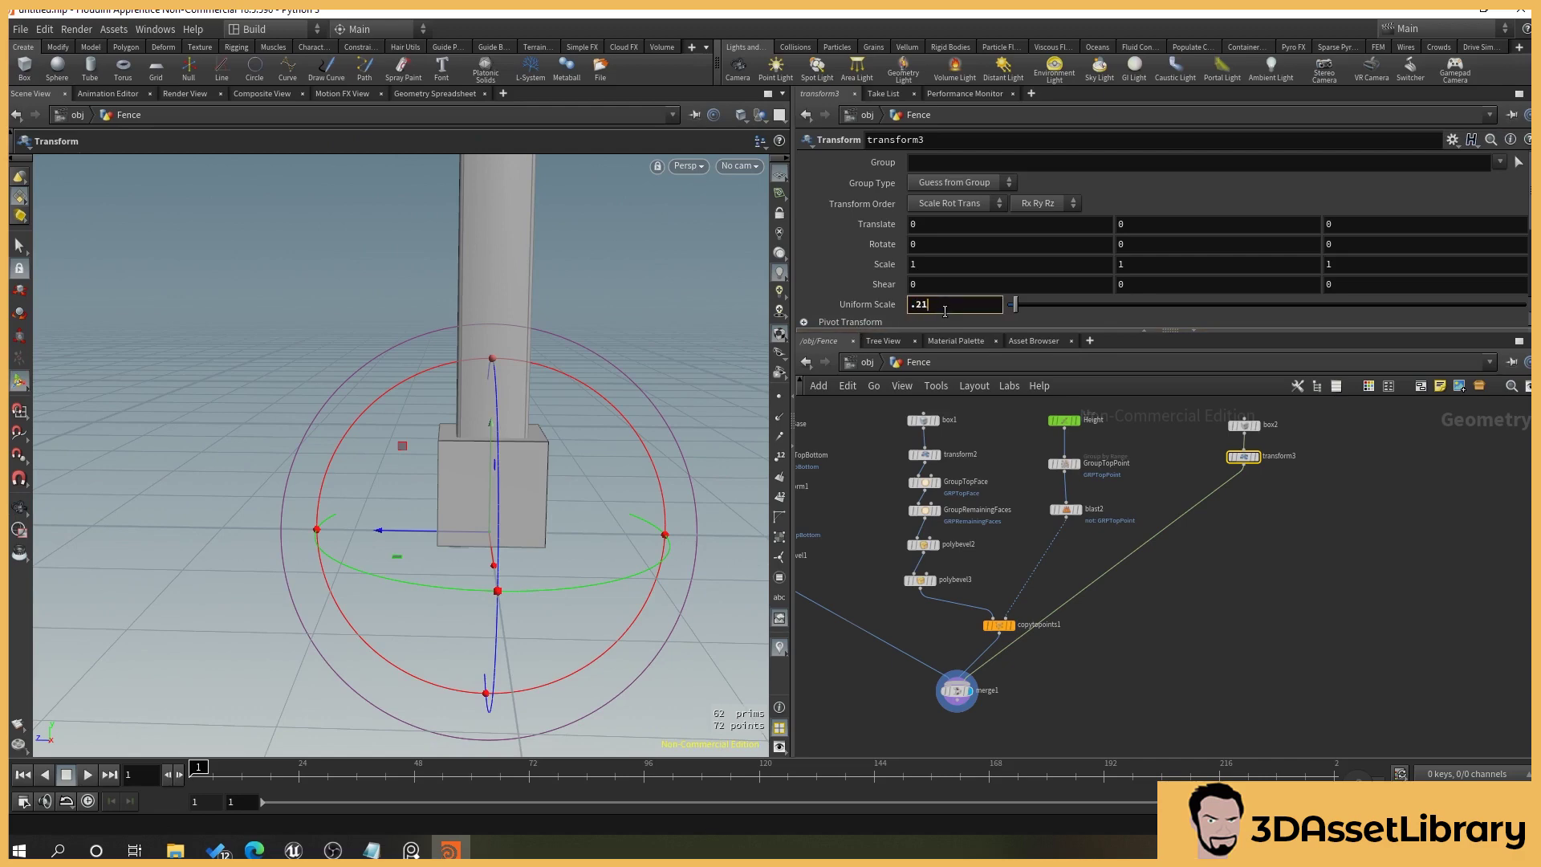
pyautogui.press('Return')
# Thin the base block along X with transform3's X scale, trying .2 and settling on .1.
pyautogui.press('BackSpace')
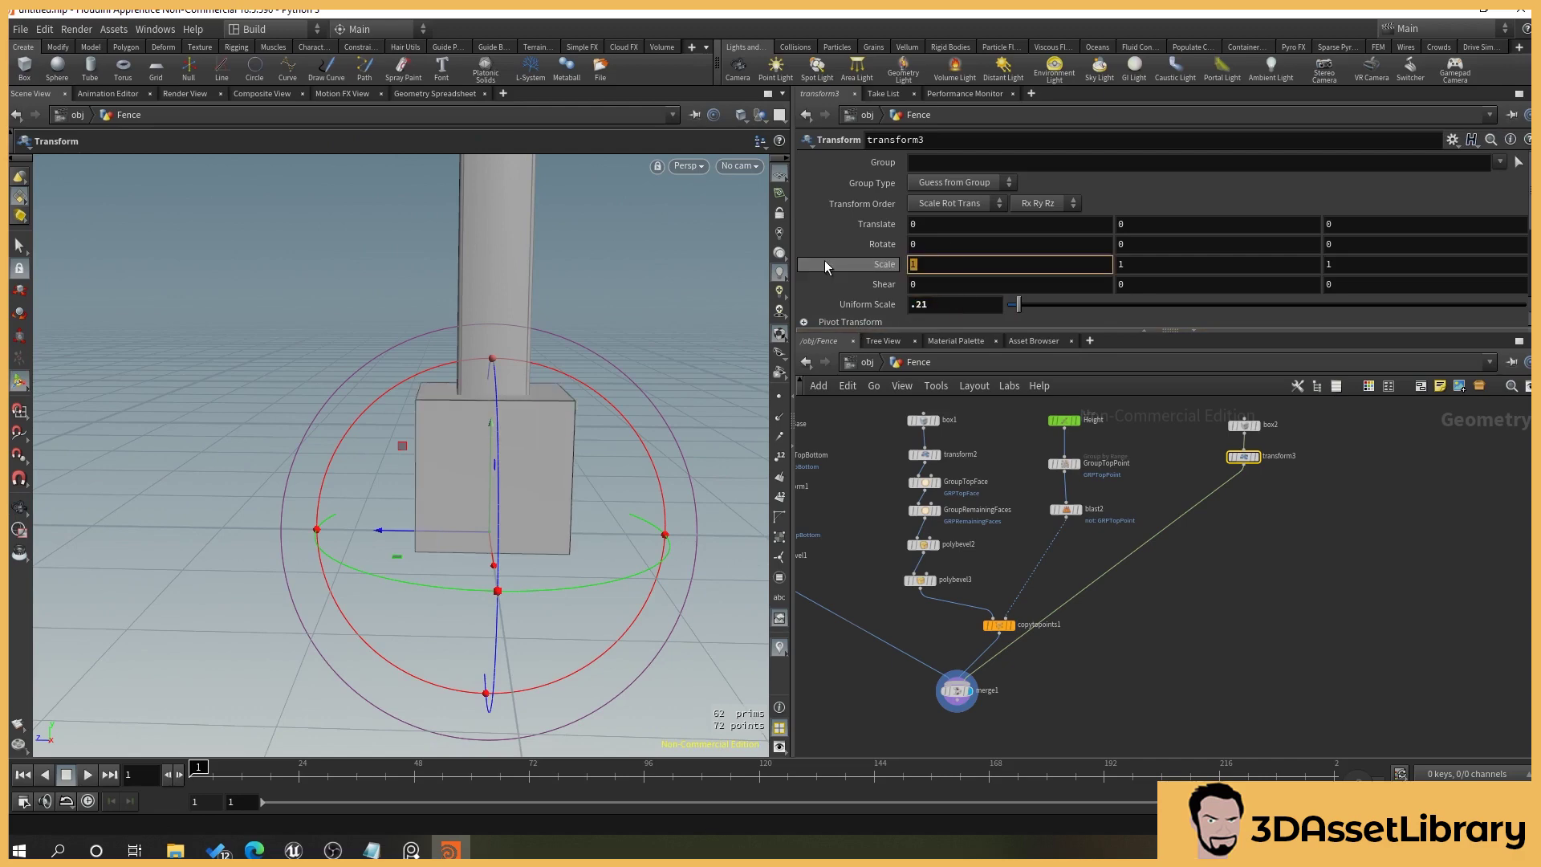
pyautogui.write('.2')
pyautogui.press('Return')
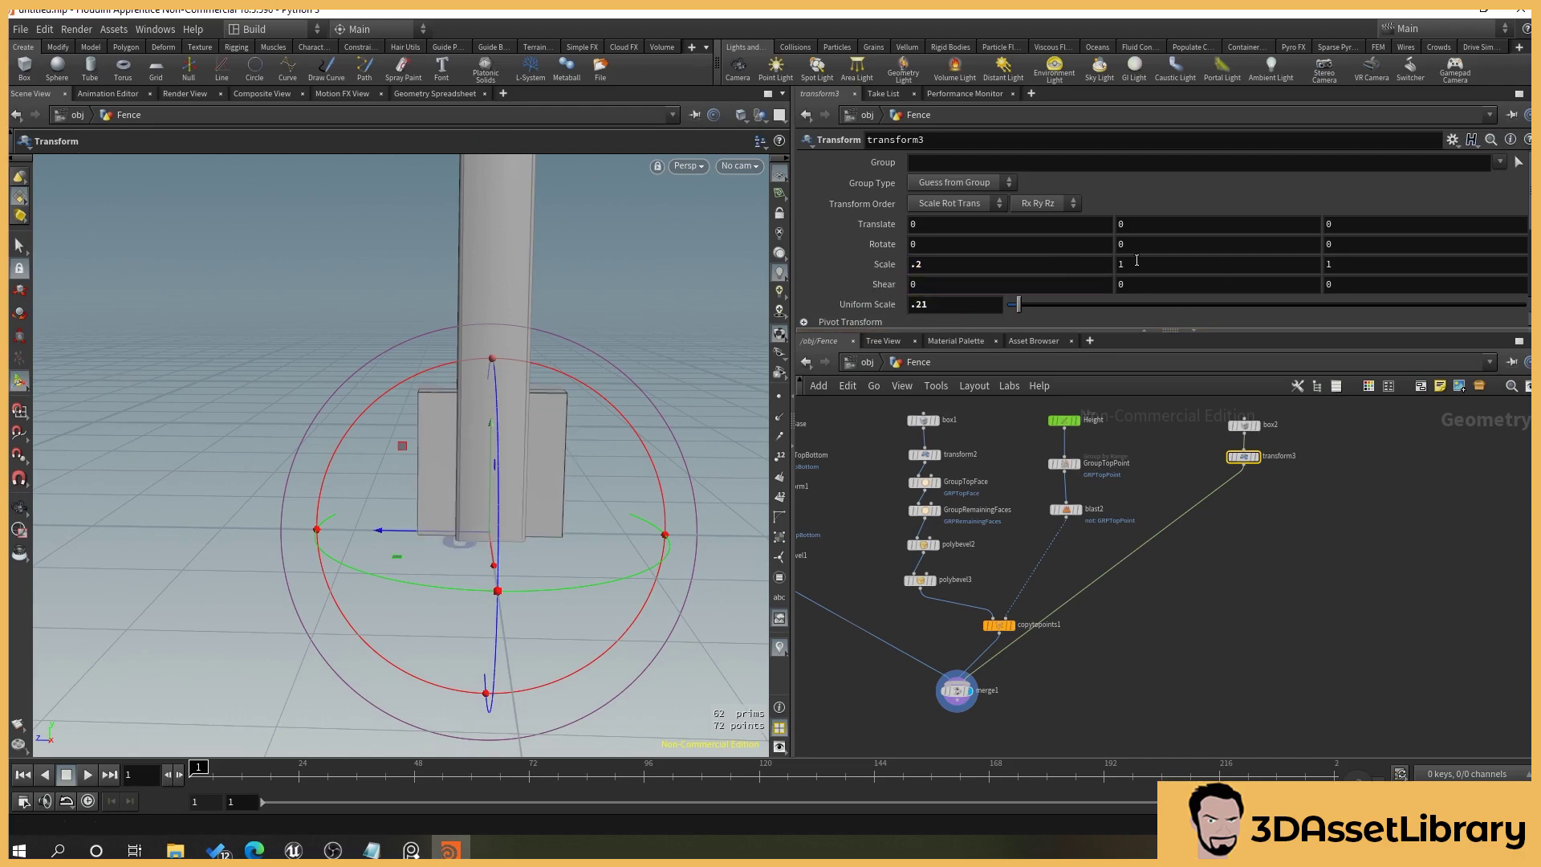
pyautogui.keyDown('alt'); pyautogui.moveTo(414, 566); pyautogui.dragTo(562, 450); pyautogui.keyUp('alt')
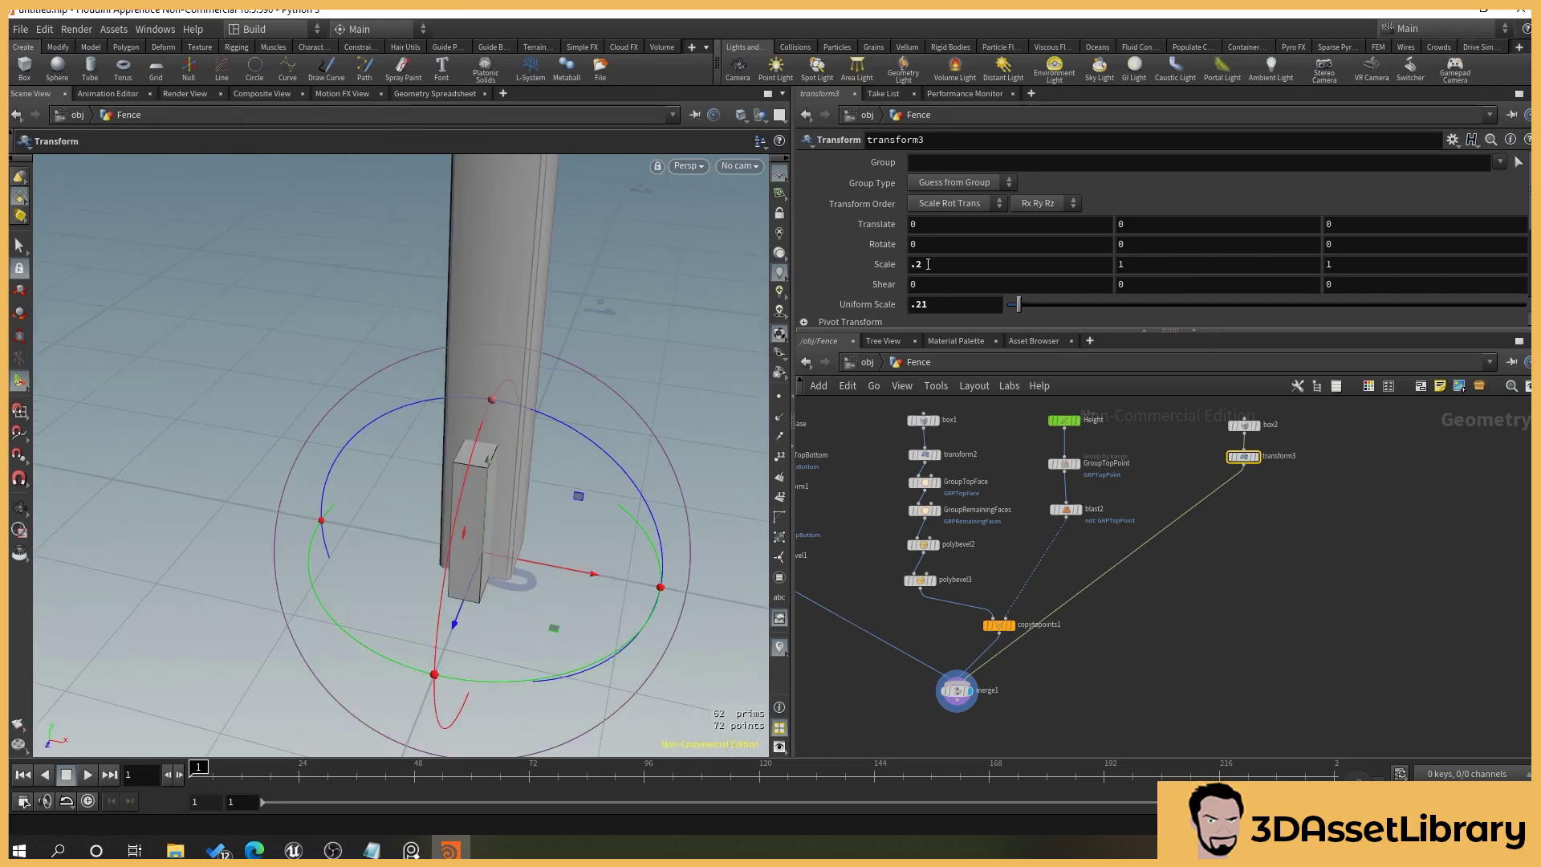
pyautogui.moveTo(928, 264); pyautogui.dragTo(916, 266)
pyautogui.write('1')
pyautogui.press('Return')
# Set transform3's Z scale to .1 to narrow the base block along Z.
pyautogui.keyDown('alt'); pyautogui.moveTo(631, 396); pyautogui.dragTo(561, 337); pyautogui.keyUp('alt')
pyautogui.moveTo(1359, 258); pyautogui.dragTo(1282, 255)
pyautogui.write('.1]')
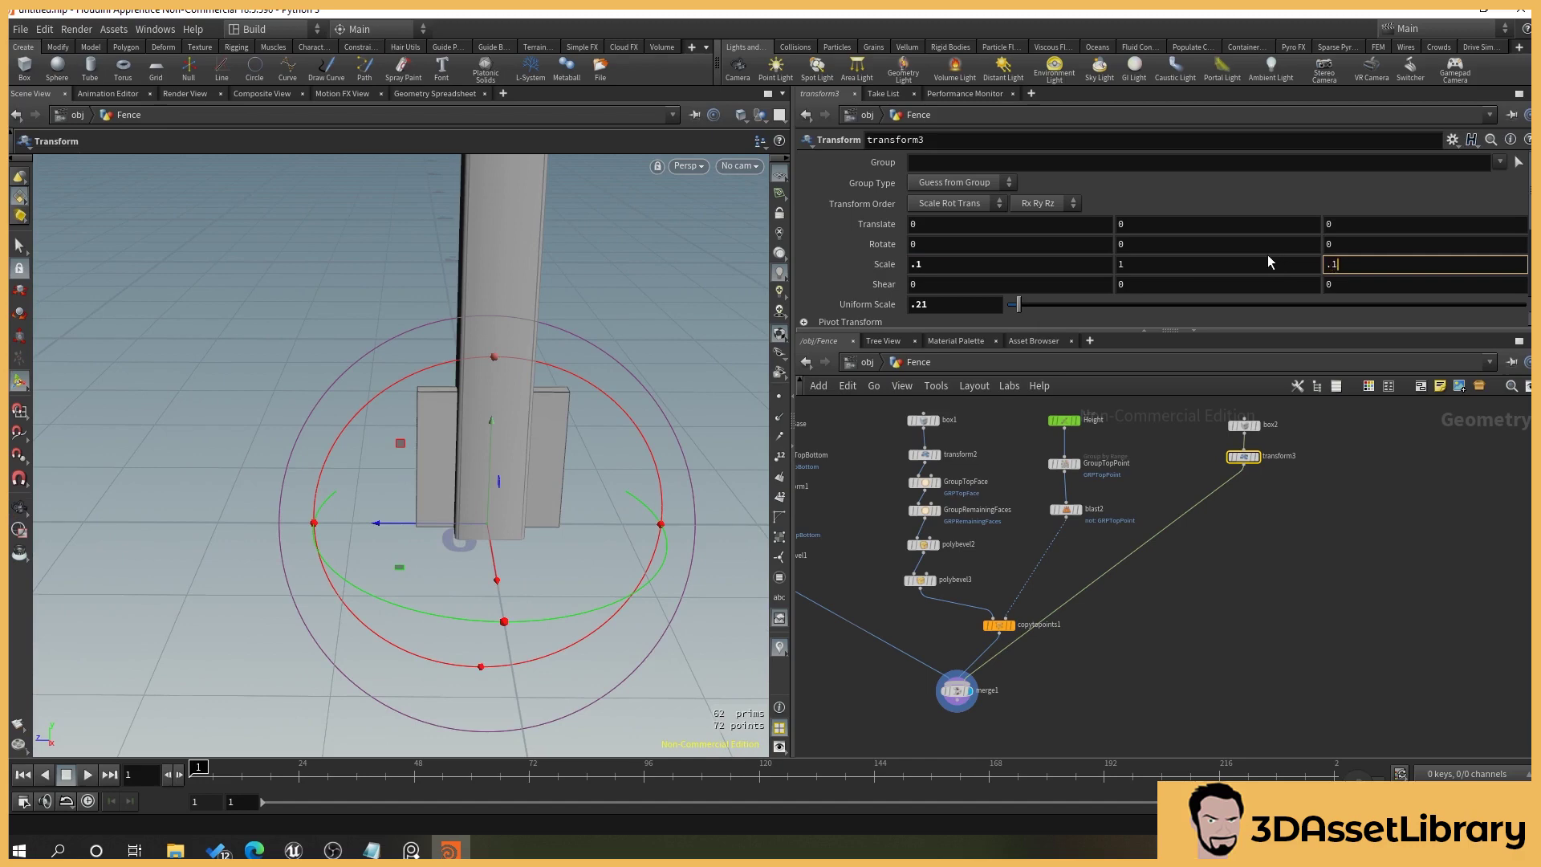
pyautogui.press('Return')
pyautogui.press('Return')
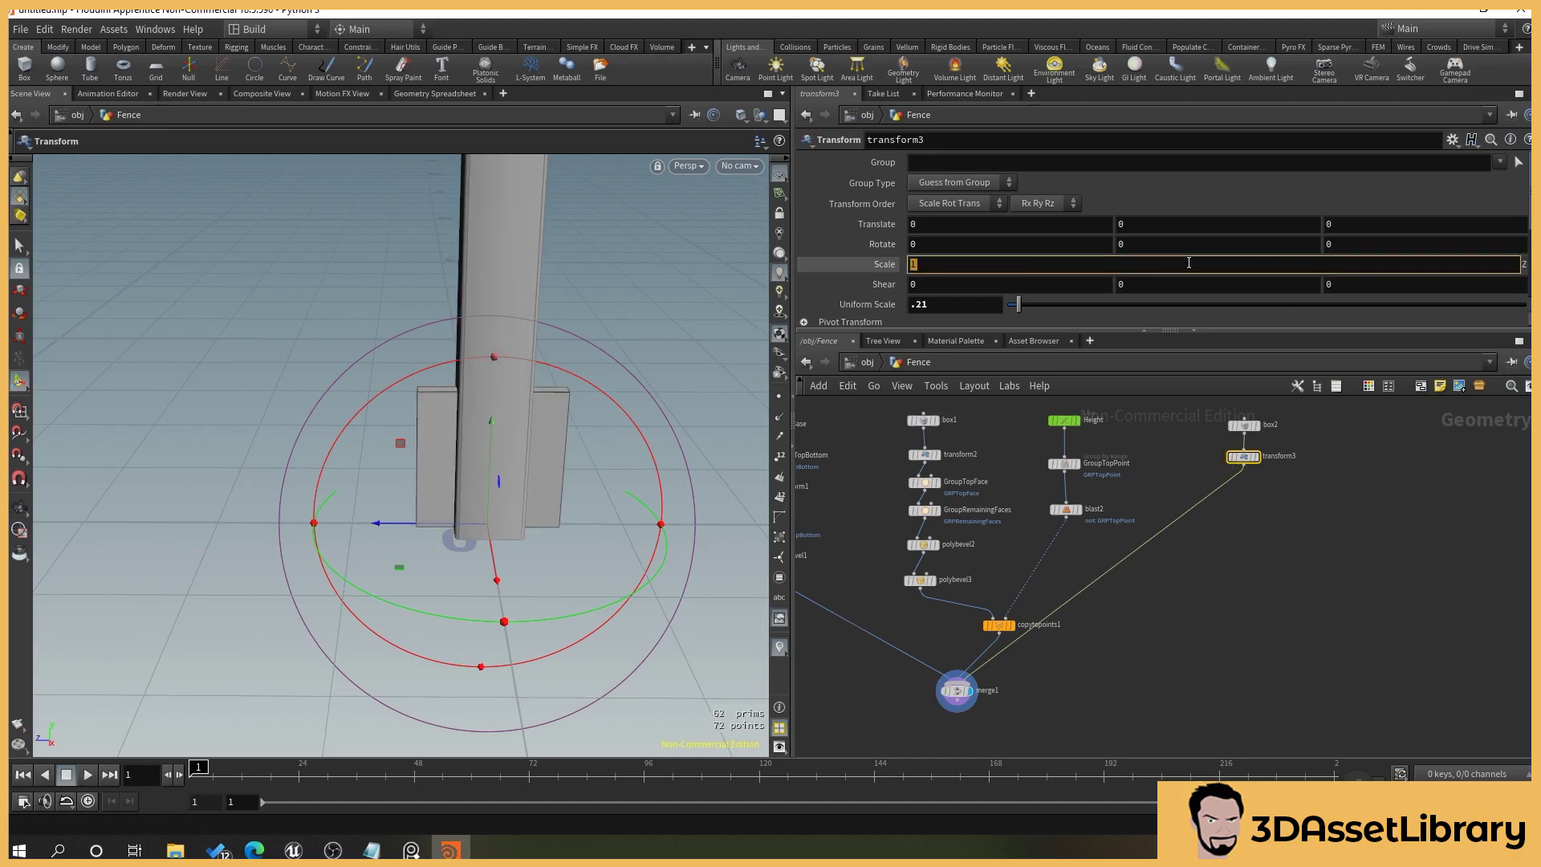
pyautogui.moveTo(533, 520)
pyautogui.keyDown('alt'); pyautogui.mouseDown()
pyautogui.moveTo(567, 478)
pyautogui.moveTo(513, 514)
pyautogui.mouseUp(); pyautogui.keyUp('alt')
# Display transform3 alone and widen the slat along Z, trying a Z scale of 0.2 and settling on 0.3.
pyautogui.click(1255, 457)
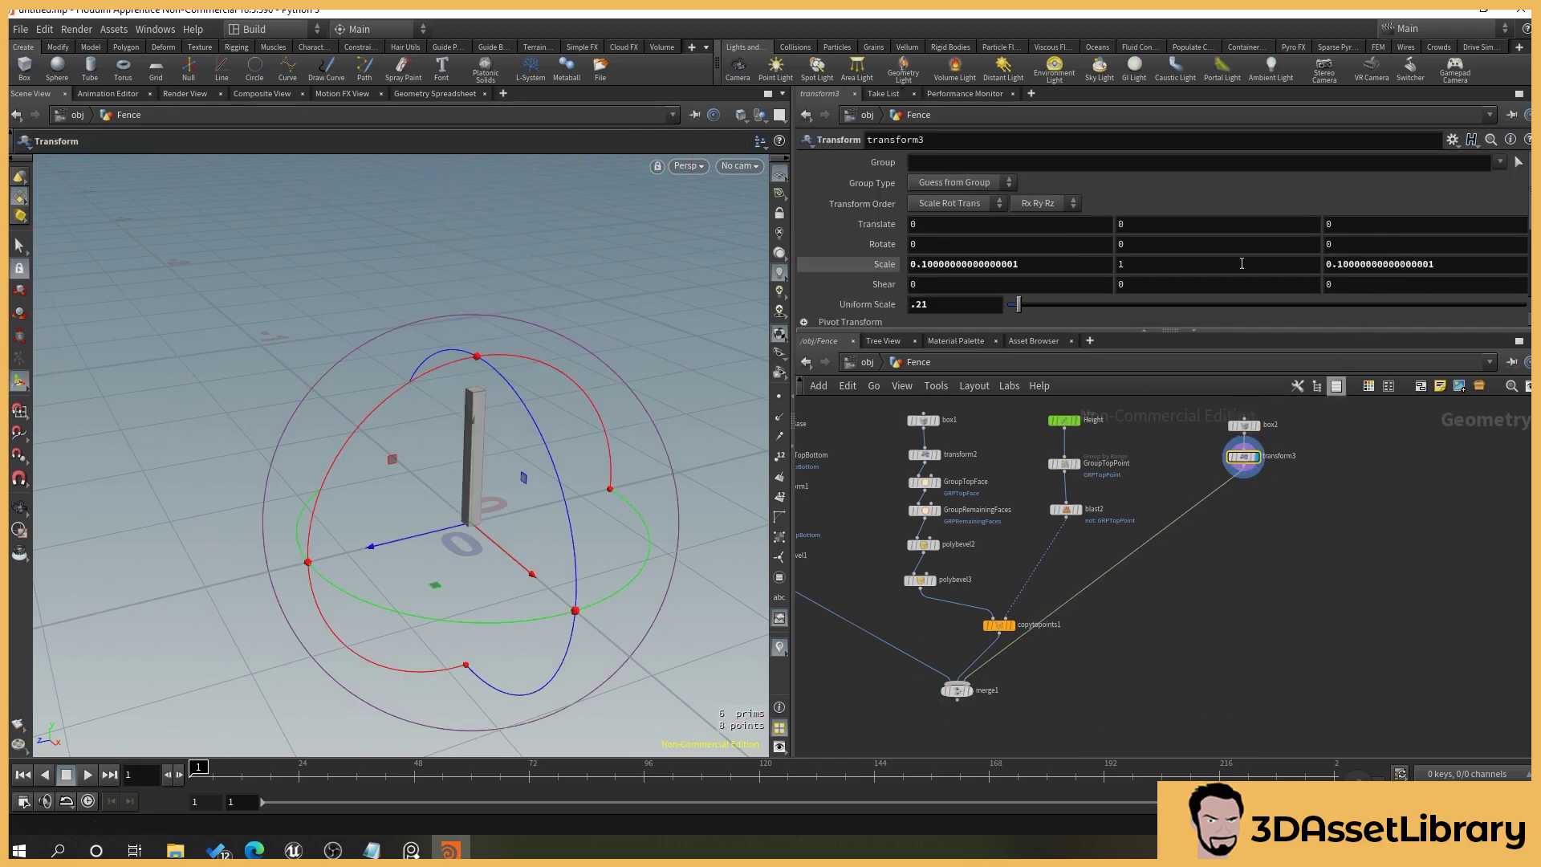
pyautogui.click(1360, 268)
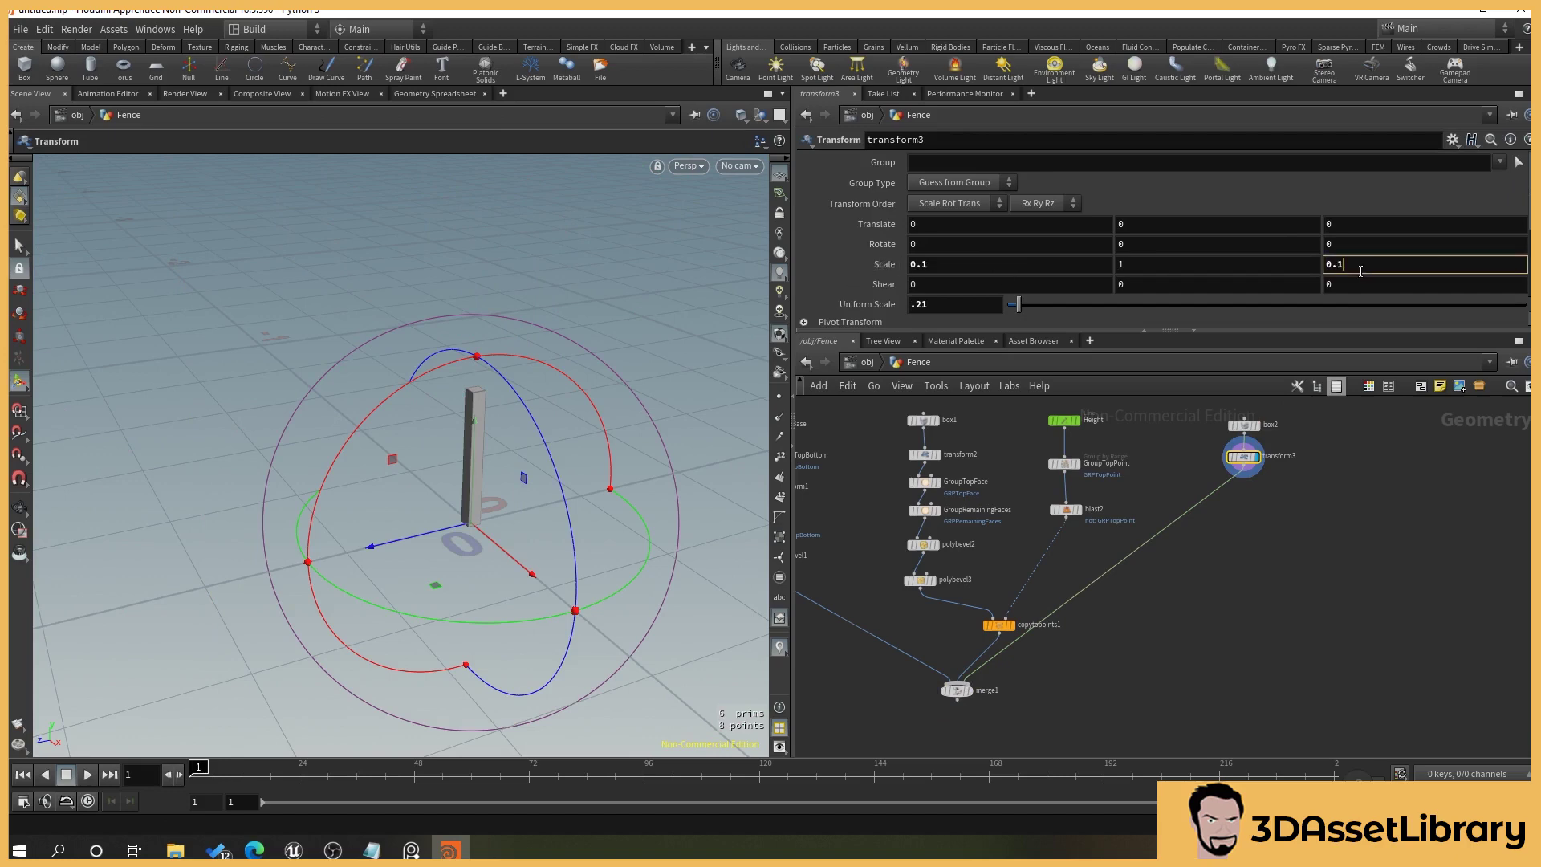
pyautogui.press('BackSpace')
pyautogui.write('2')
pyautogui.press('Return')
pyautogui.click(1361, 270)
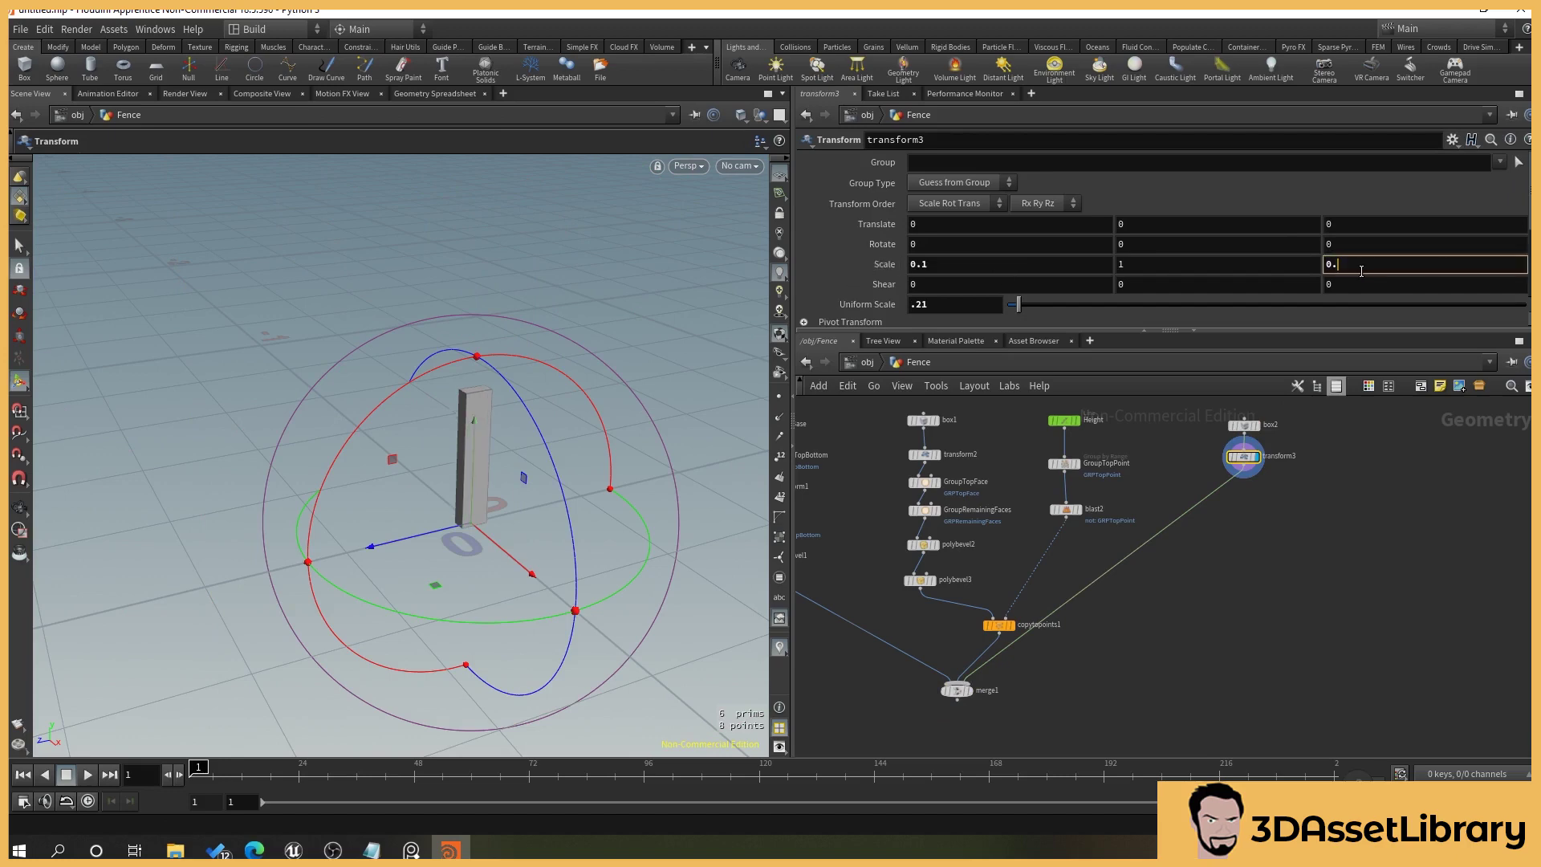
pyautogui.write('3')
pyautogui.press('Return')
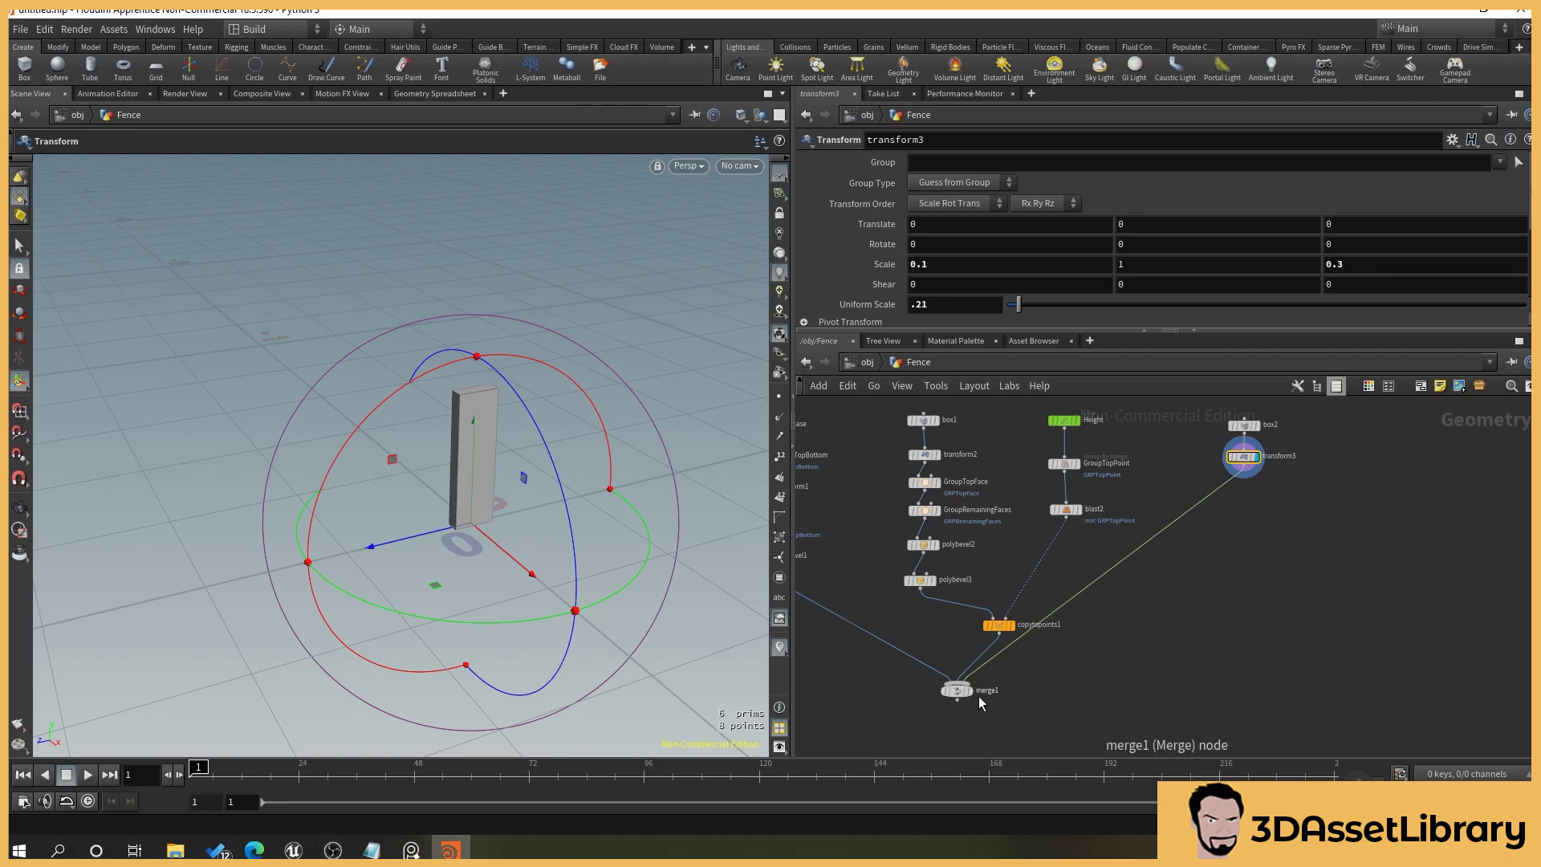
# Display merge1 to check the slat against the post's base, and select transform3 for editing.
pyautogui.click(957, 693)
pyautogui.keyDown('alt'); pyautogui.moveTo(482, 572); pyautogui.dragTo(618, 506); pyautogui.keyUp('alt')
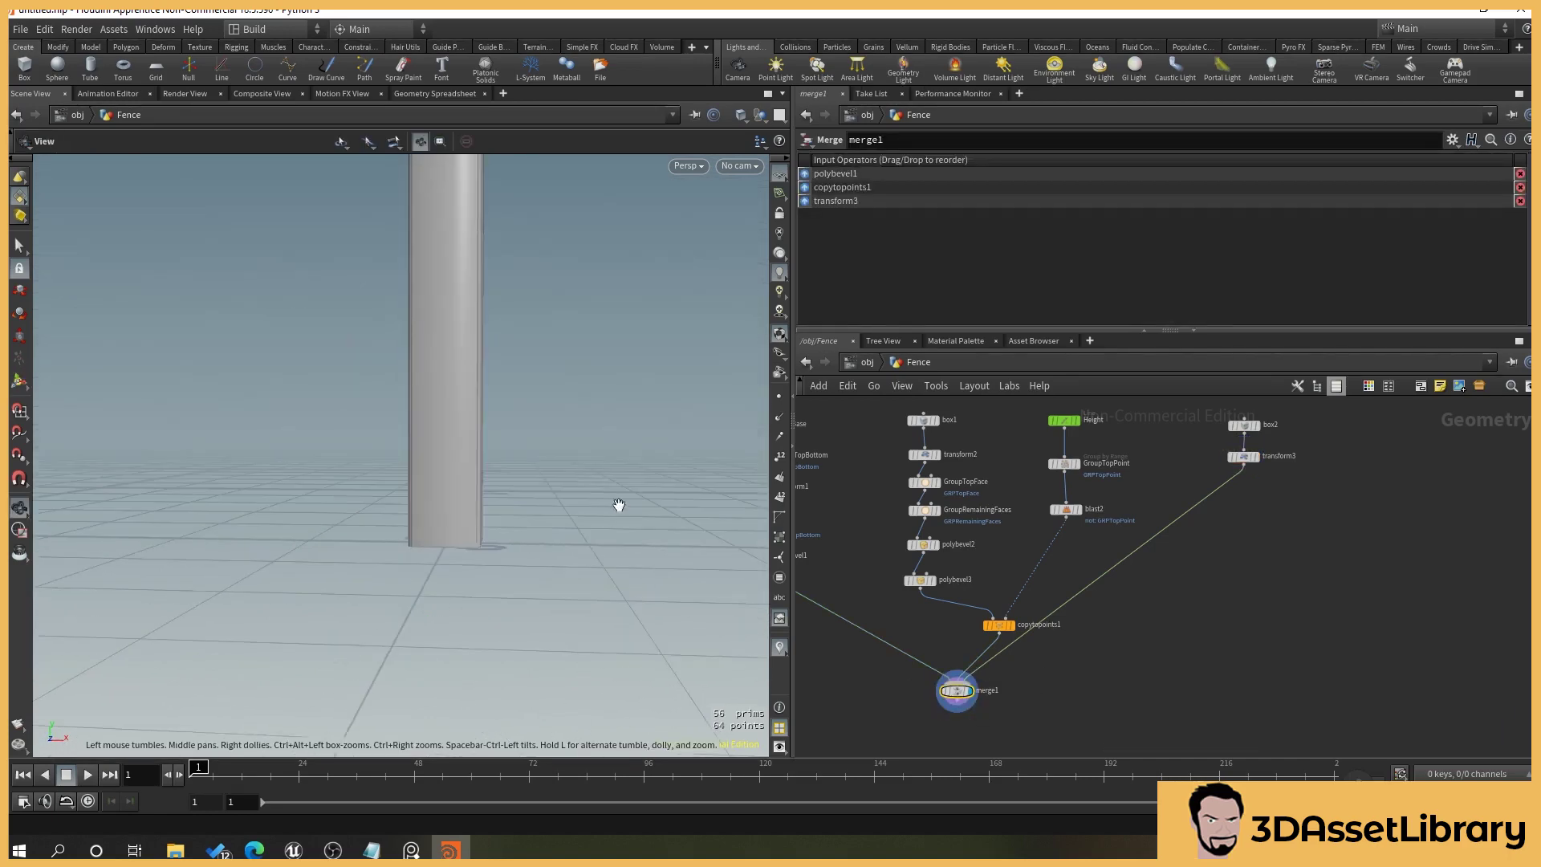
pyautogui.keyDown('alt'); pyautogui.moveTo(513, 520); pyautogui.dragTo(526, 523); pyautogui.keyUp('alt')
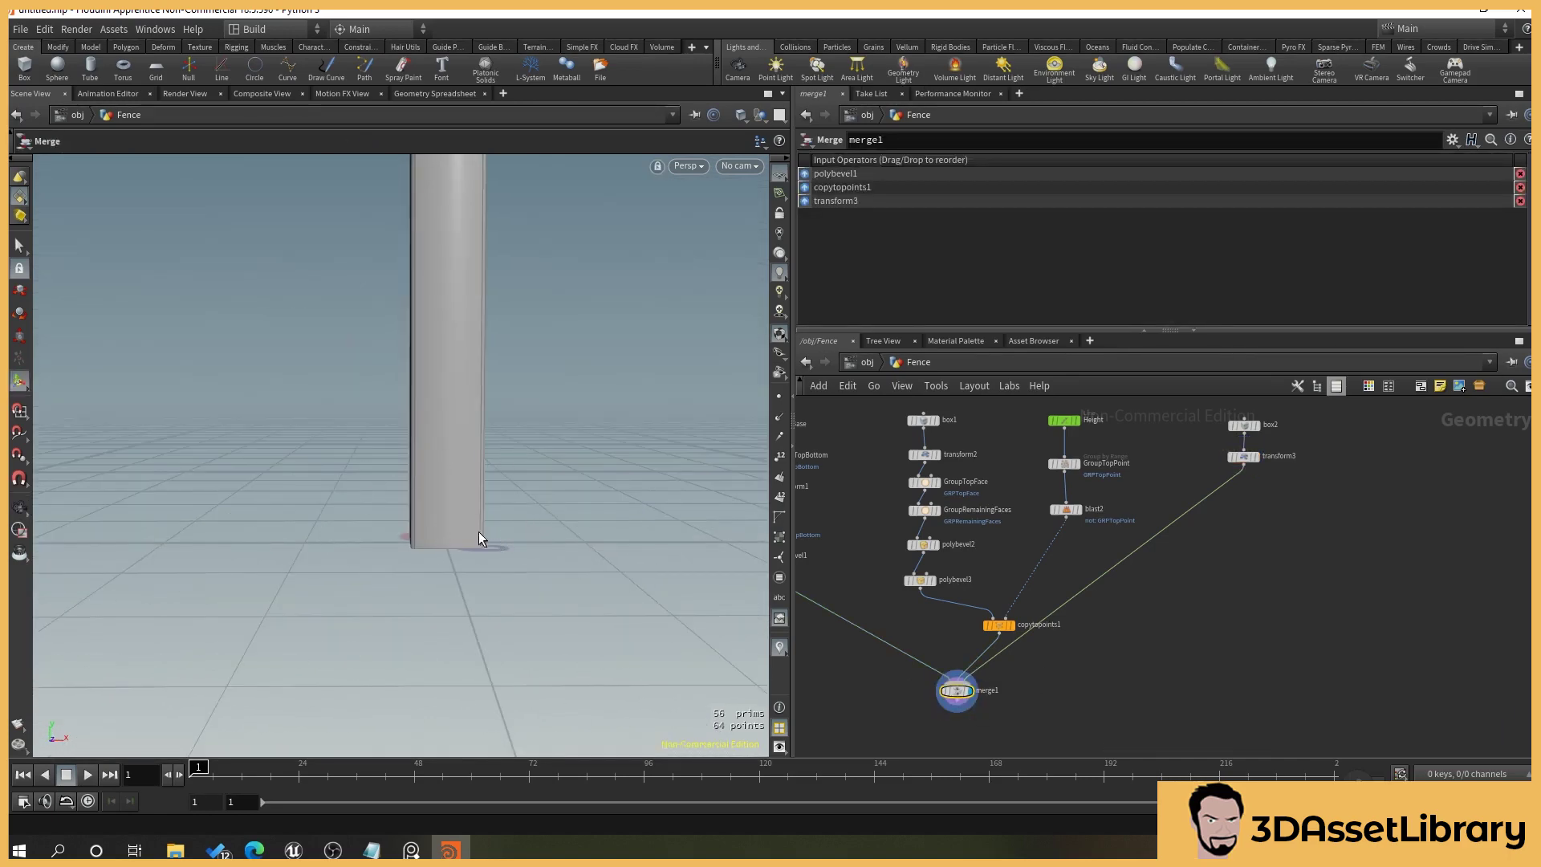
pyautogui.scroll(3, 1271, 443)
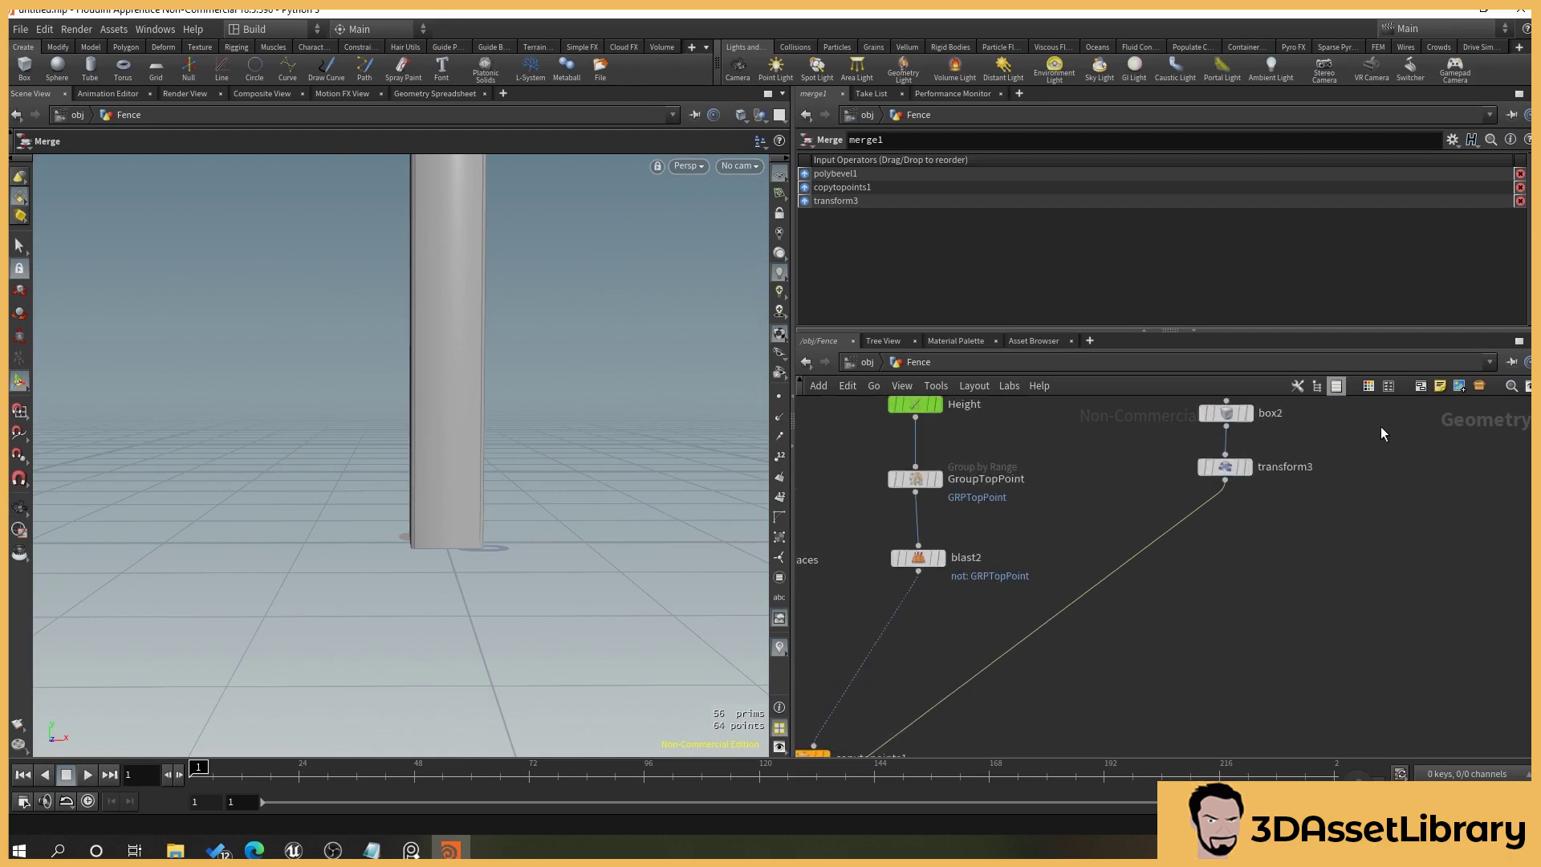
pyautogui.click(1224, 514)
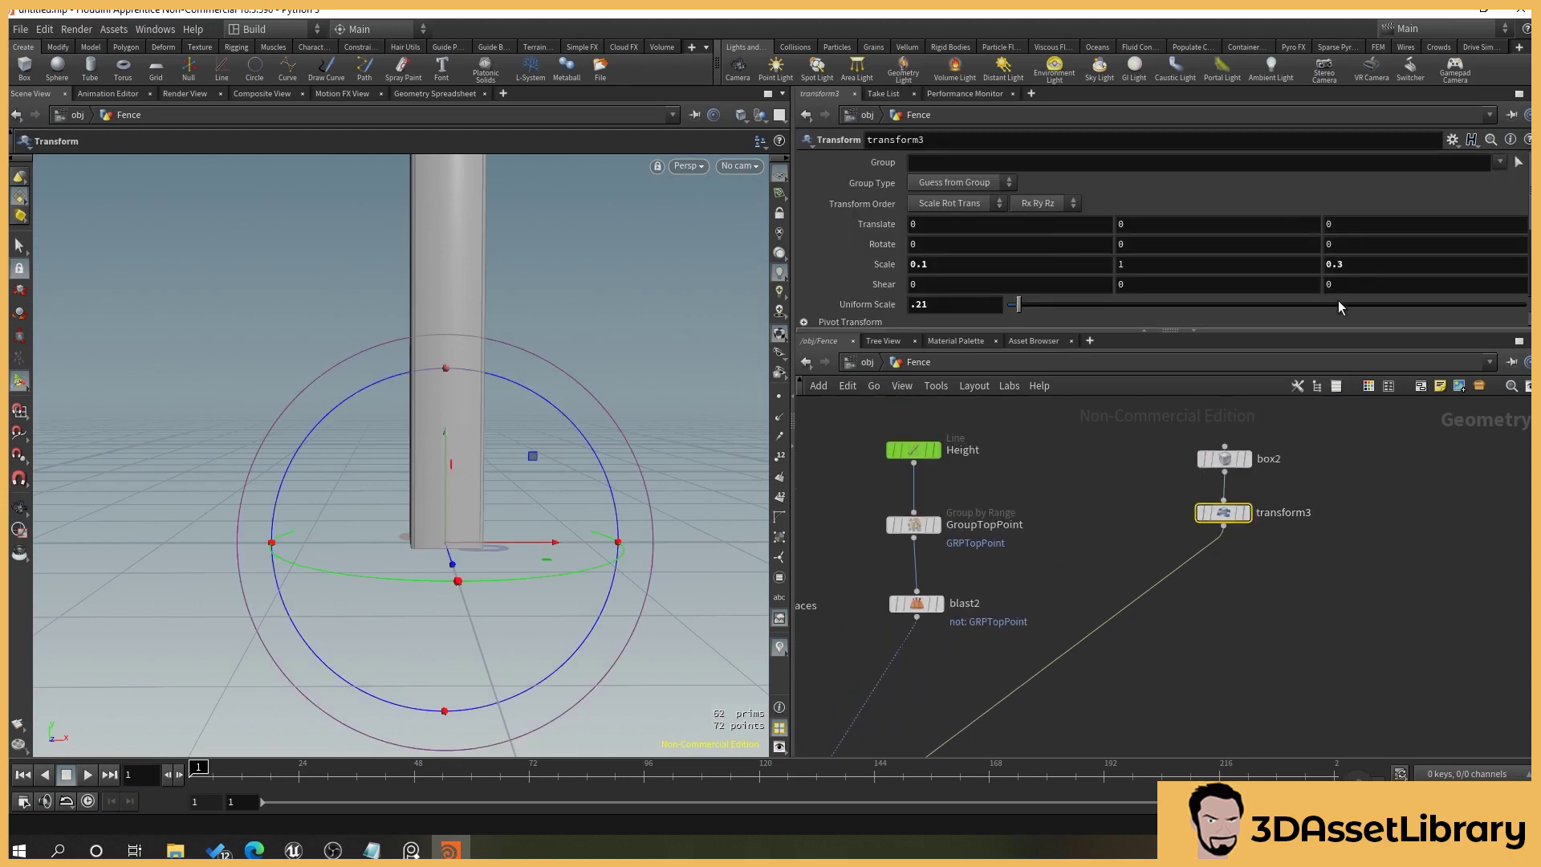
# Try shifting the slat with transform3's Y and Z translate values, undoing each change.
pyautogui.moveTo(1182, 224); pyautogui.dragTo(1205, 198, button='middle')
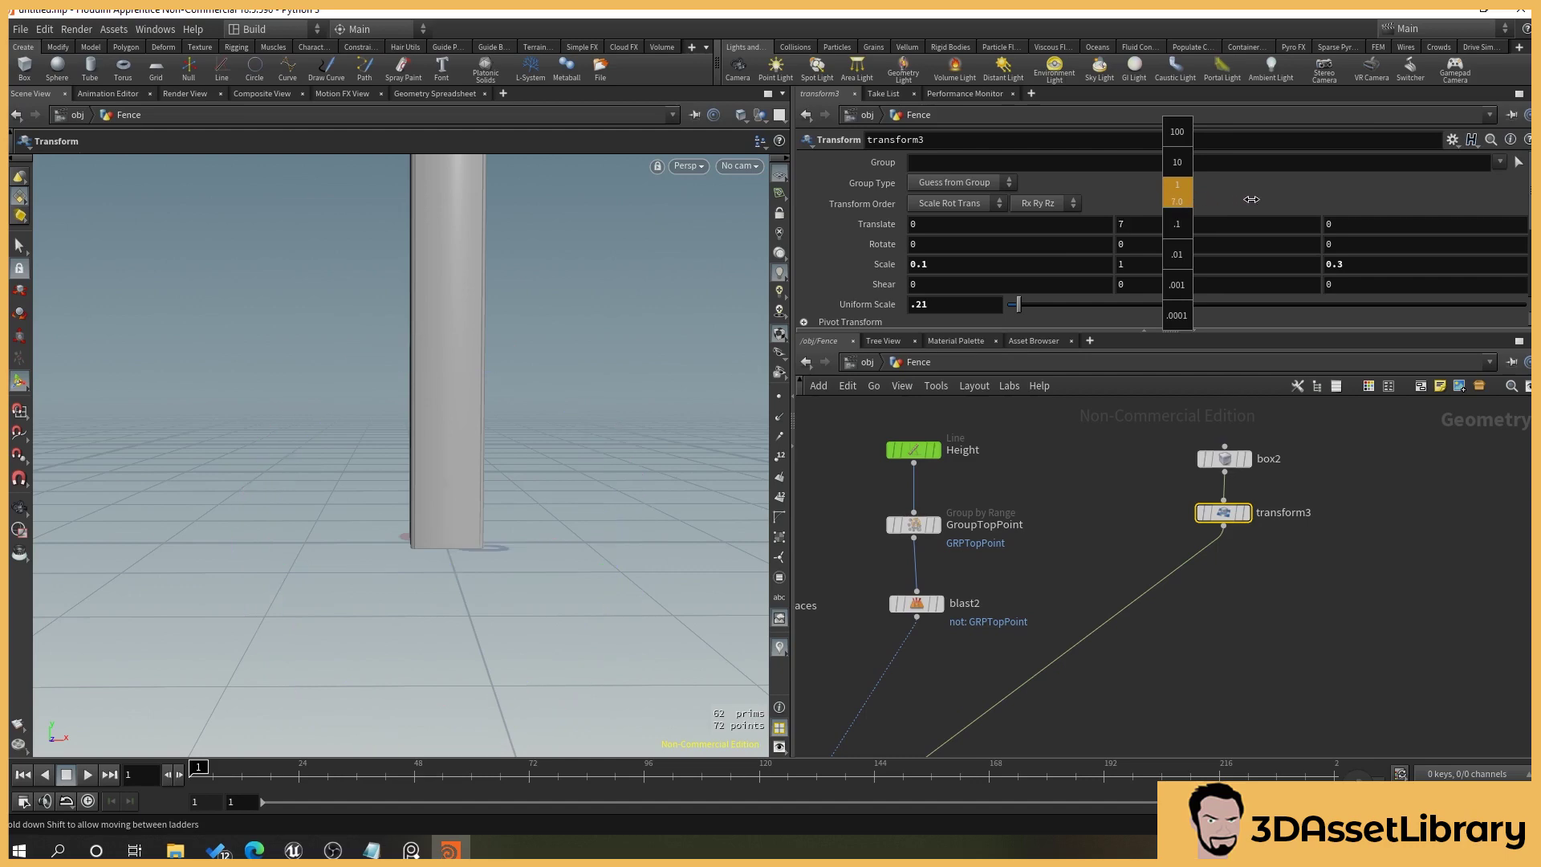
pyautogui.moveTo(1306, 205); pyautogui.dragTo(1307, 205, button='middle')
pyautogui.keyDown('alt'); pyautogui.moveTo(592, 413); pyautogui.dragTo(421, 423); pyautogui.keyUp('alt')
pyautogui.hotkey('ctrl', 'z')
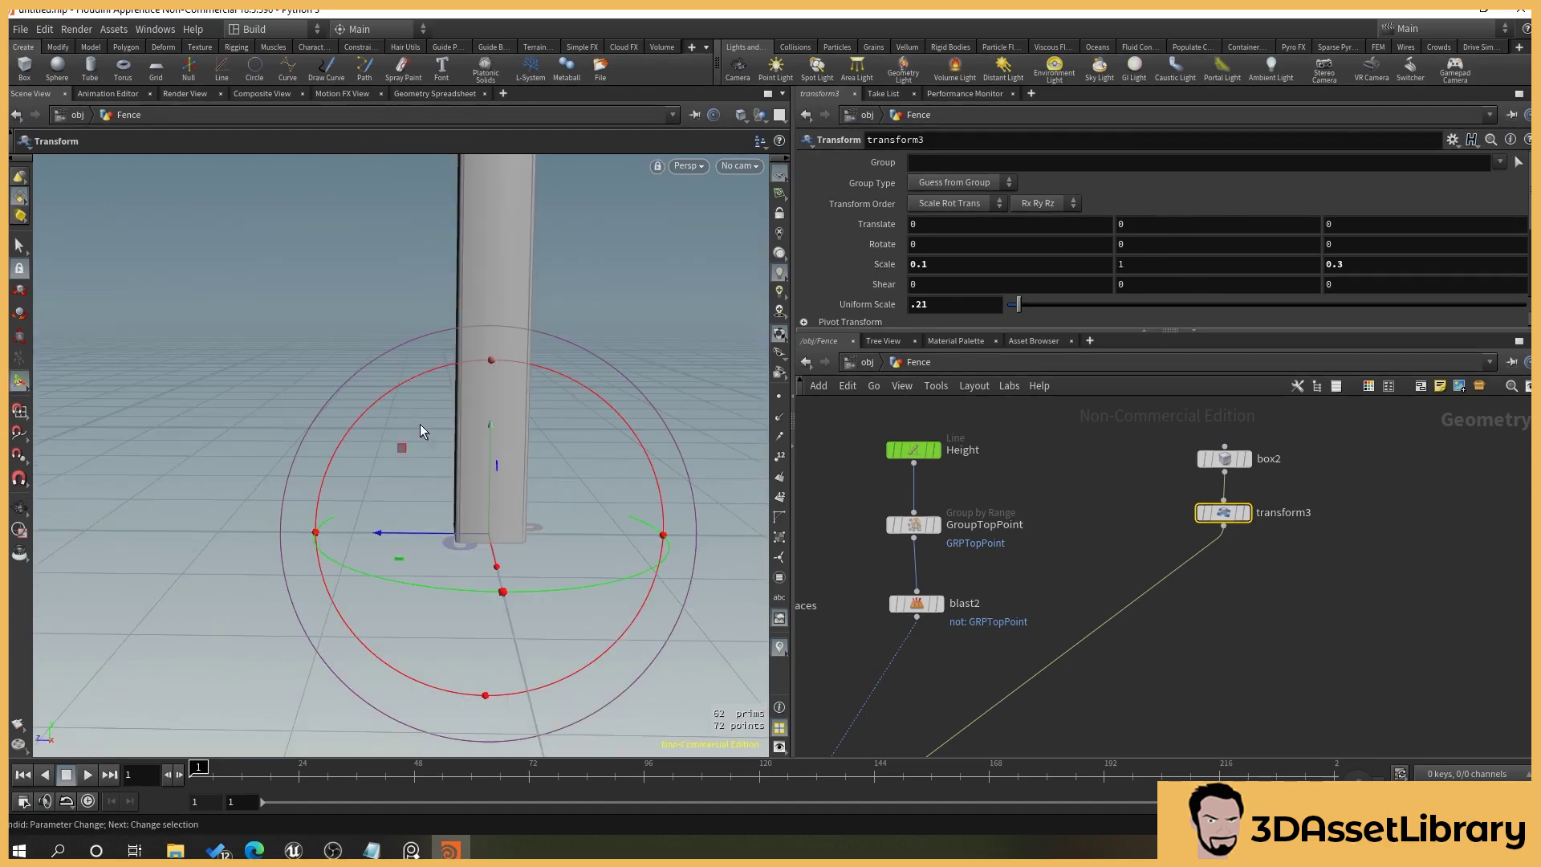
pyautogui.moveTo(1329, 218); pyautogui.dragTo(1386, 193, button='middle')
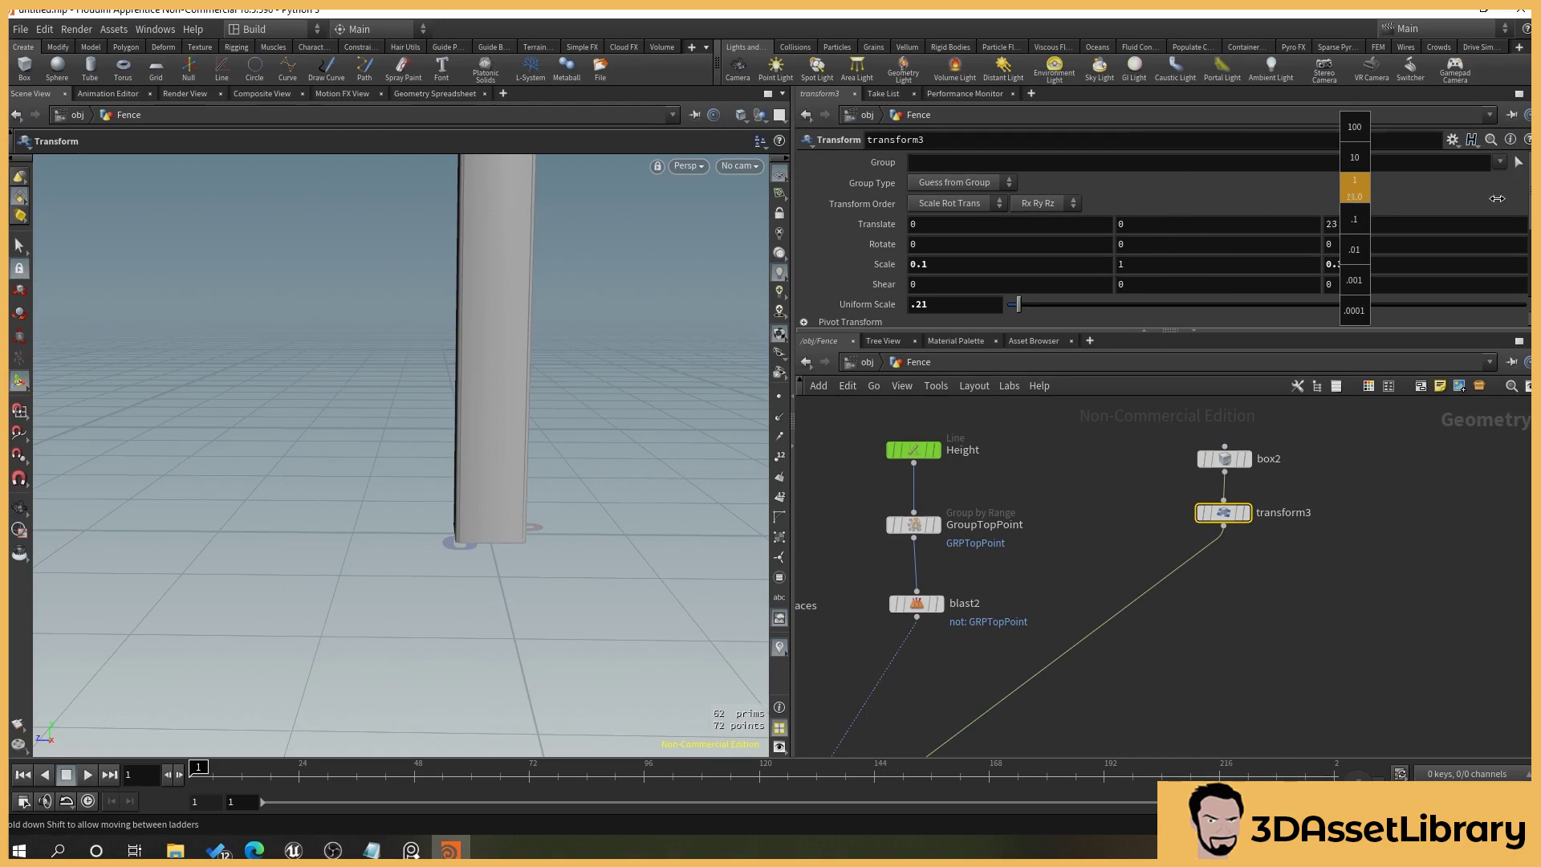
pyautogui.moveTo(1496, 198); pyautogui.dragTo(1356, 213, button='middle')
pyautogui.hotkey('ctrl', 'z')
pyautogui.moveTo(987, 227); pyautogui.dragTo(984, 228, button='middle')
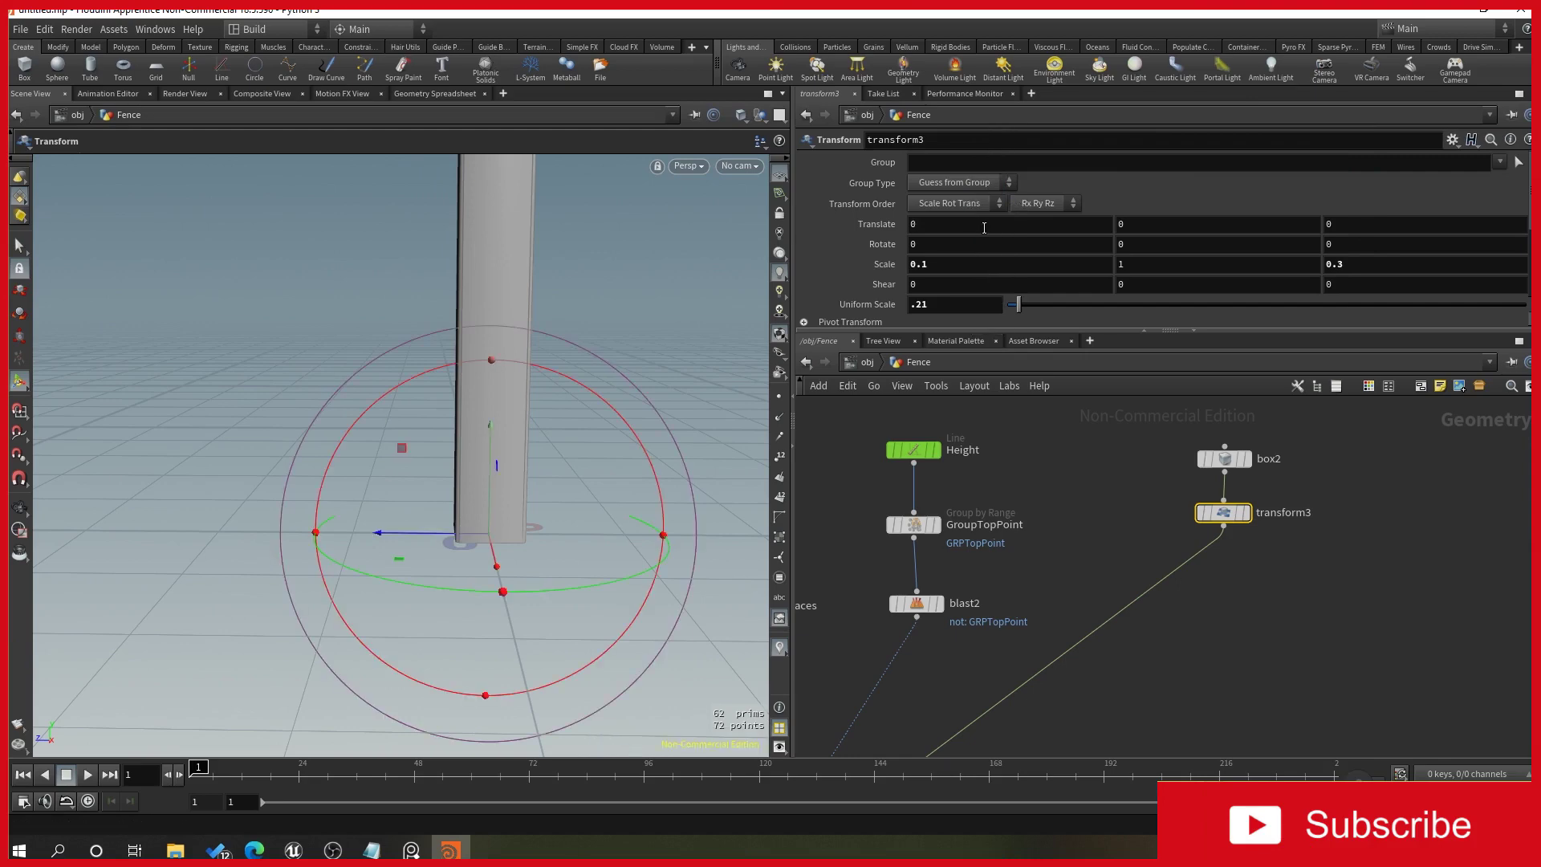
# Move the slat to the post's side face with transform3's X translate, trying .1 and settling on .06.
pyautogui.keyDown('alt'); pyautogui.moveTo(461, 510); pyautogui.dragTo(650, 506); pyautogui.keyUp('alt')
pyautogui.moveTo(929, 223); pyautogui.dragTo(840, 228)
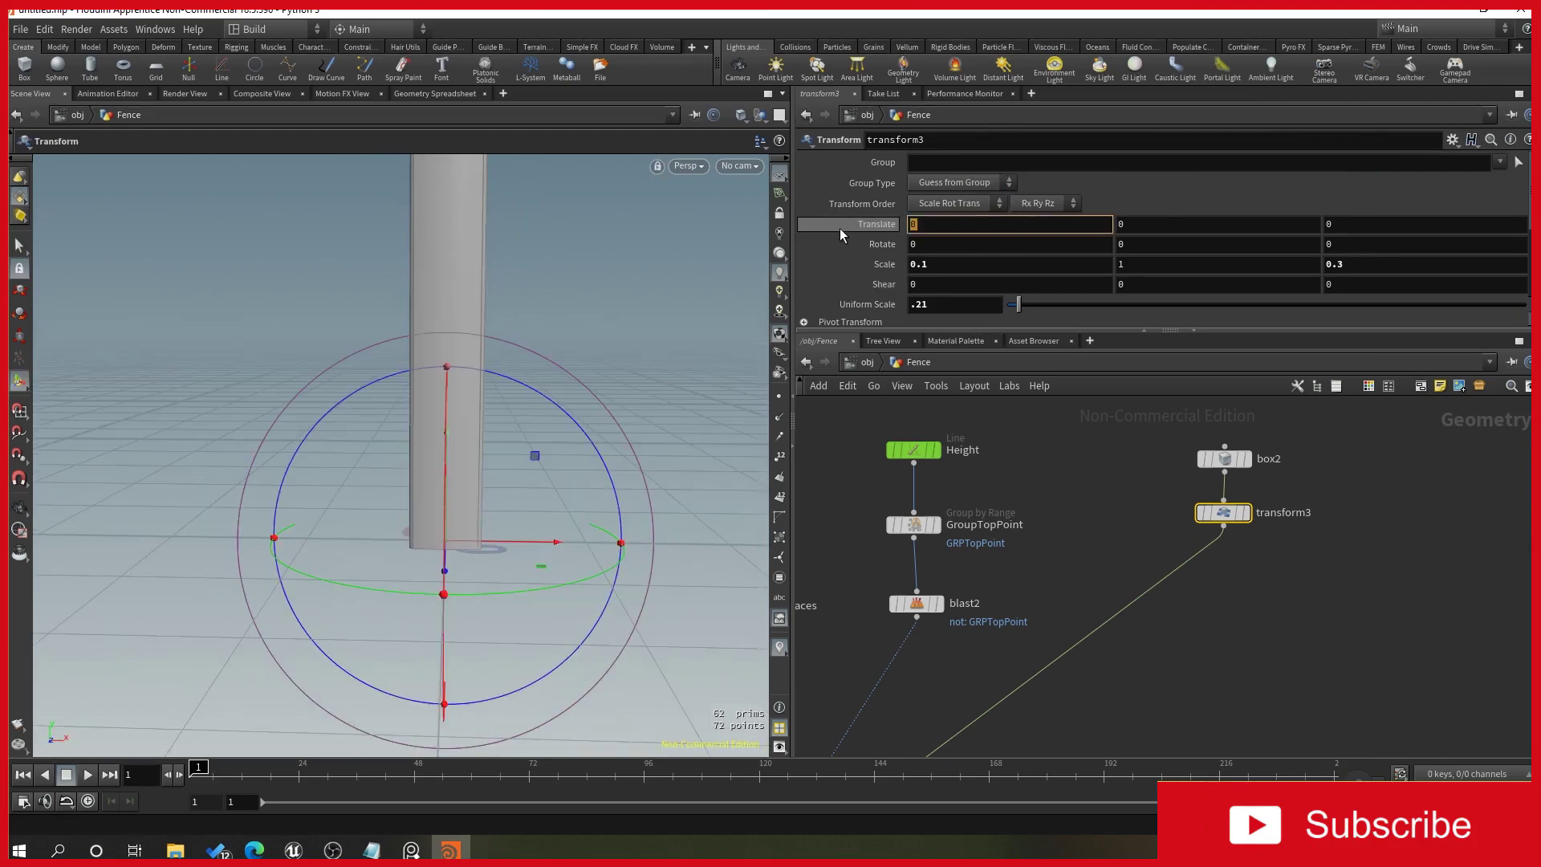
pyautogui.write('.1')
pyautogui.press('Return')
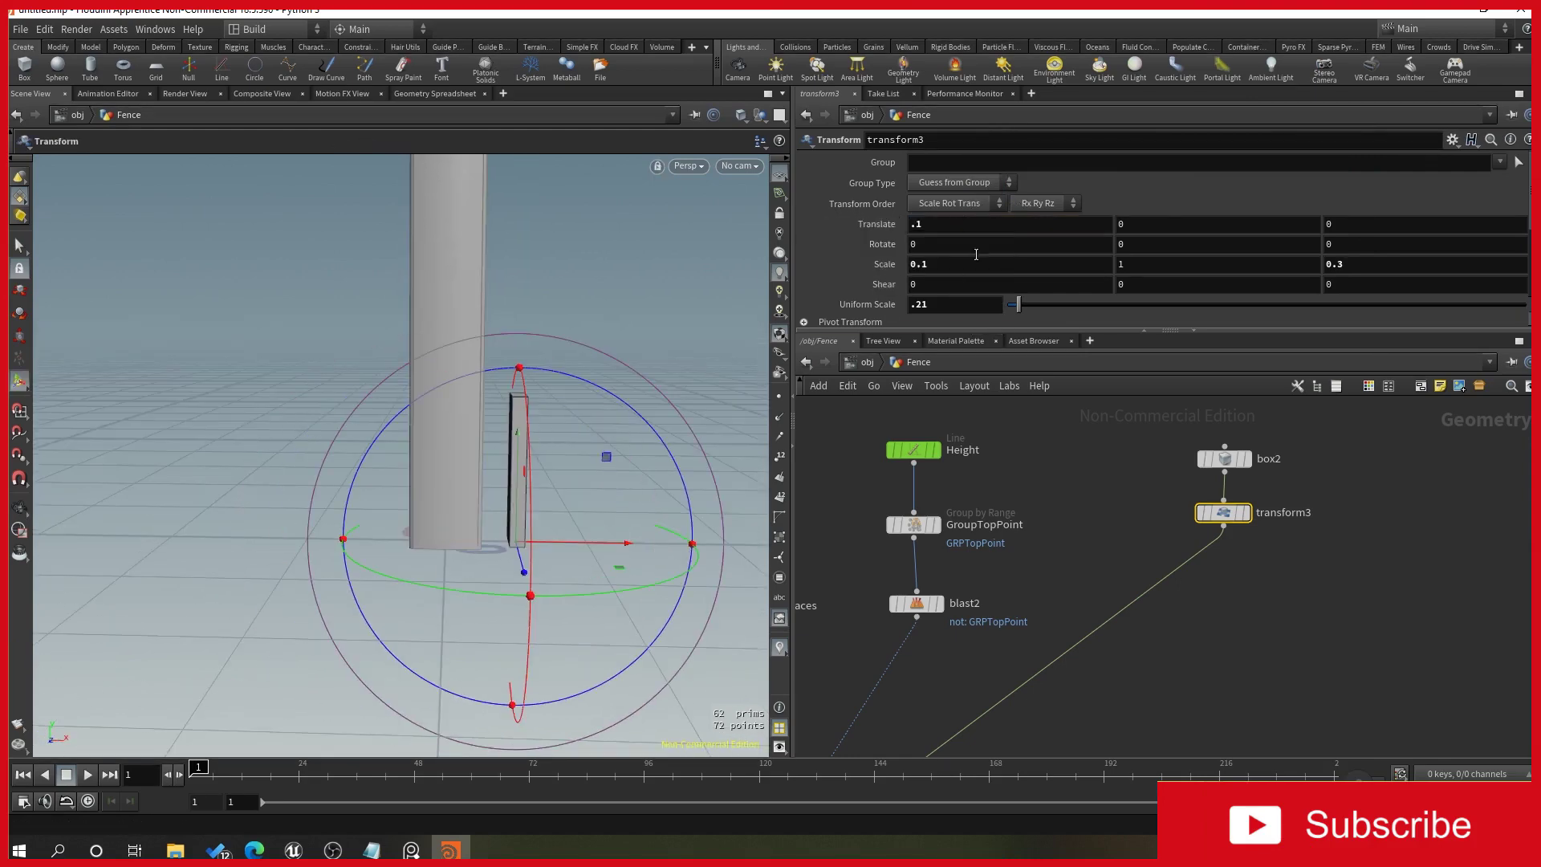
pyautogui.click(958, 224)
pyautogui.press('Return')
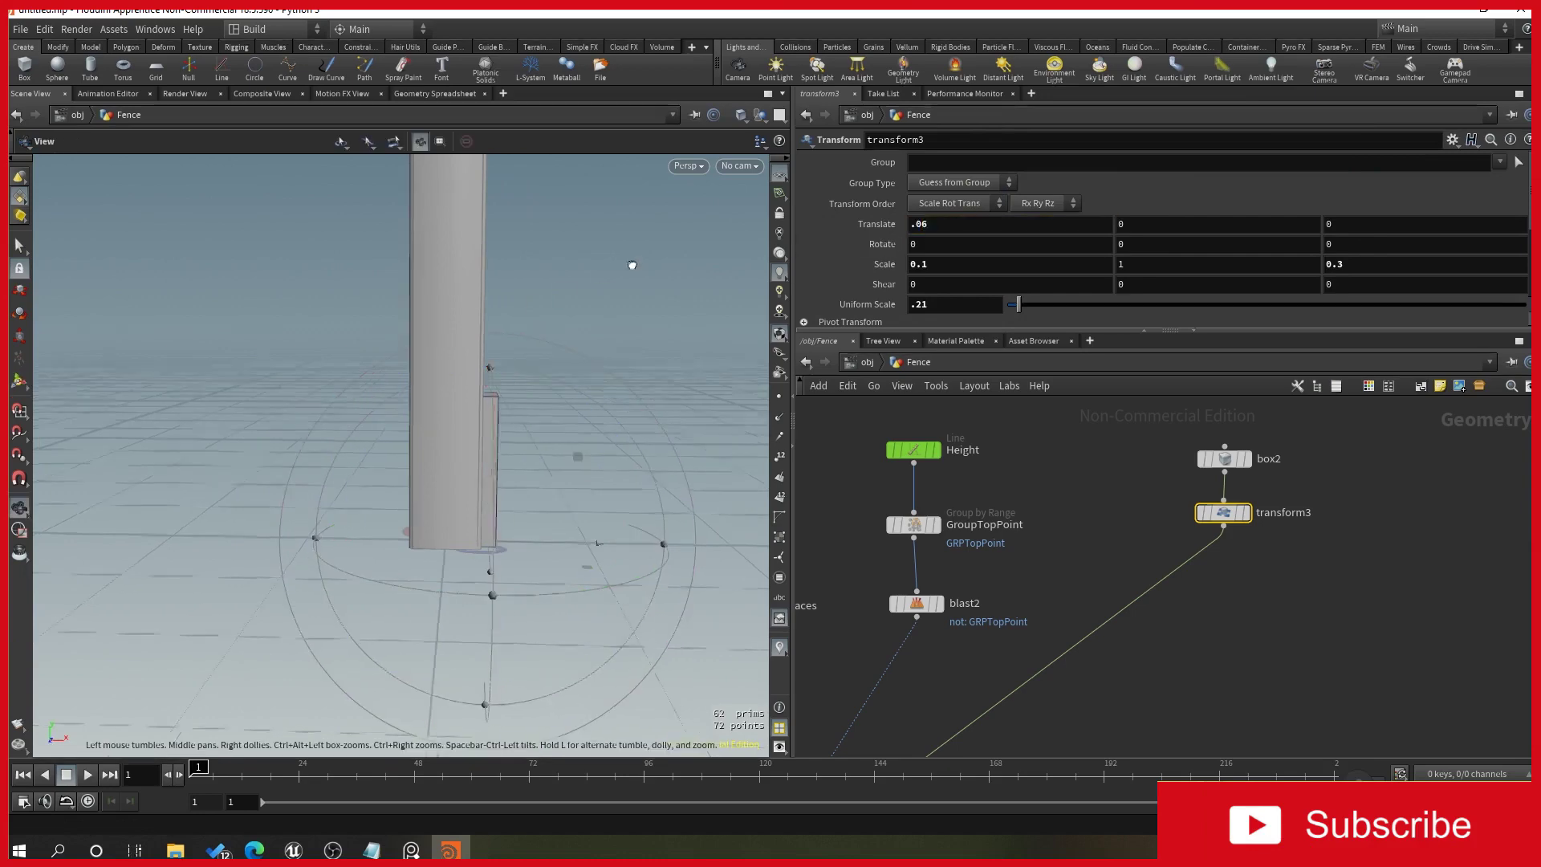
# Thin the slat by setting transform3's X scale to 0.05.
pyautogui.keyDown('alt'); pyautogui.moveTo(633, 265); pyautogui.dragTo(667, 324); pyautogui.keyUp('alt')
pyautogui.scroll(4, 619, 276)
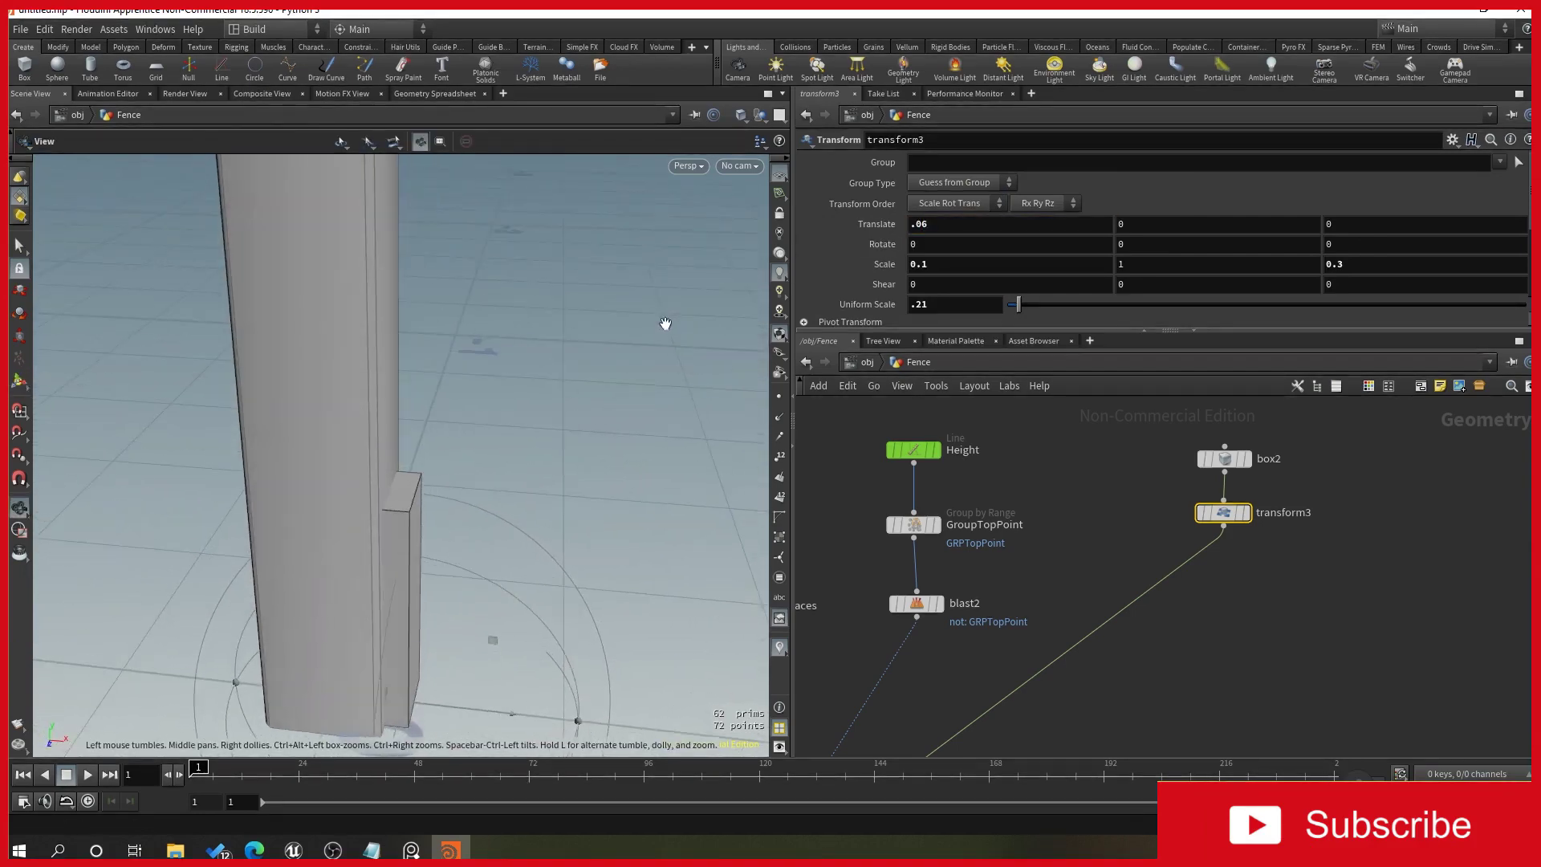
pyautogui.keyDown('alt'); pyautogui.moveTo(666, 323); pyautogui.dragTo(670, 243, button='middle'); pyautogui.keyUp('alt')
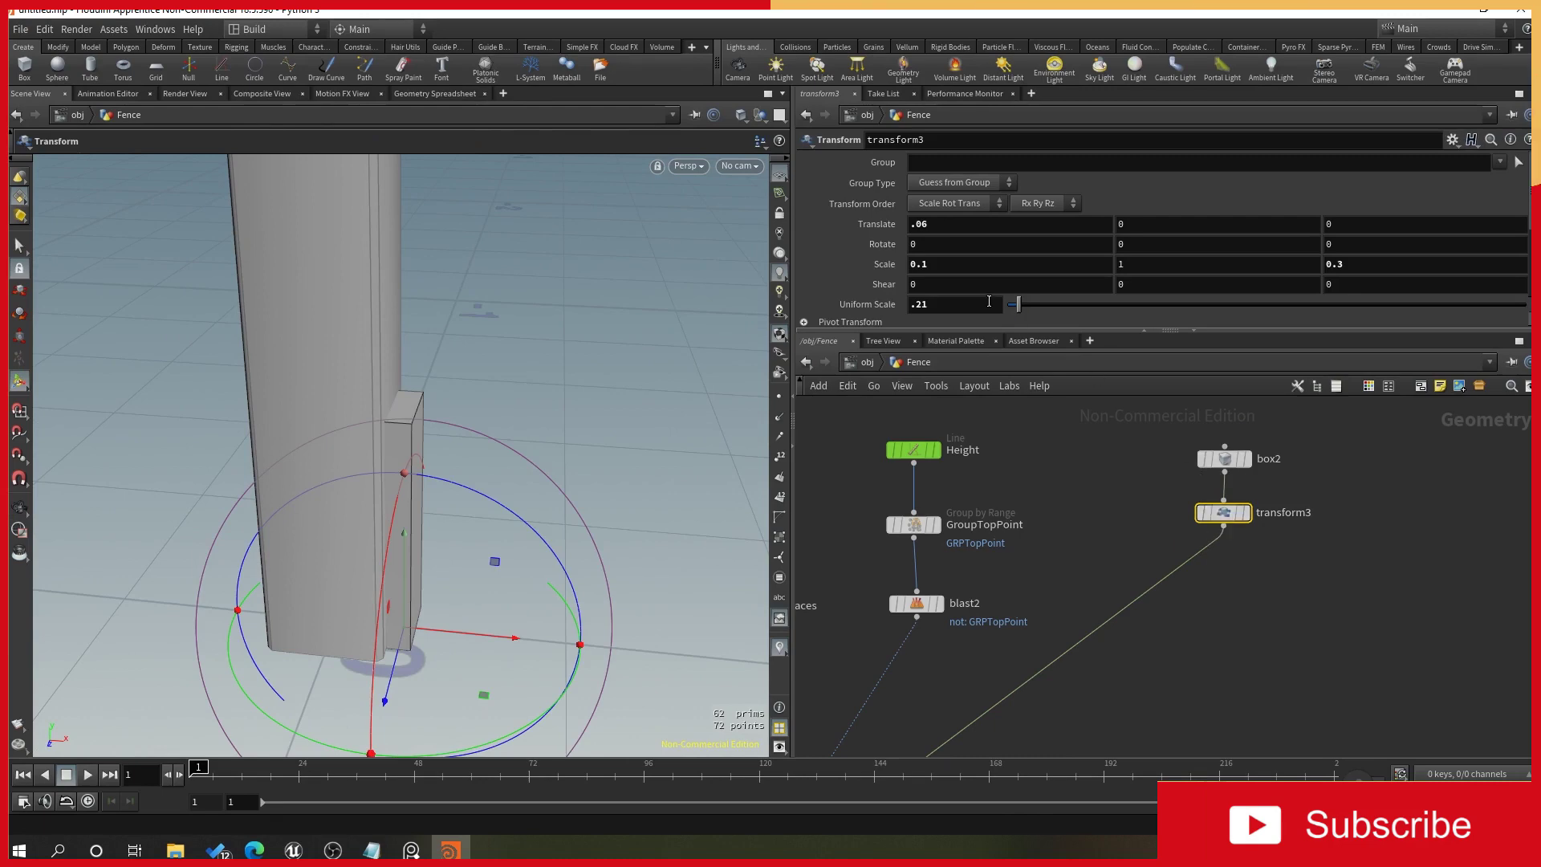
pyautogui.click(970, 267)
pyautogui.press('BackSpace')
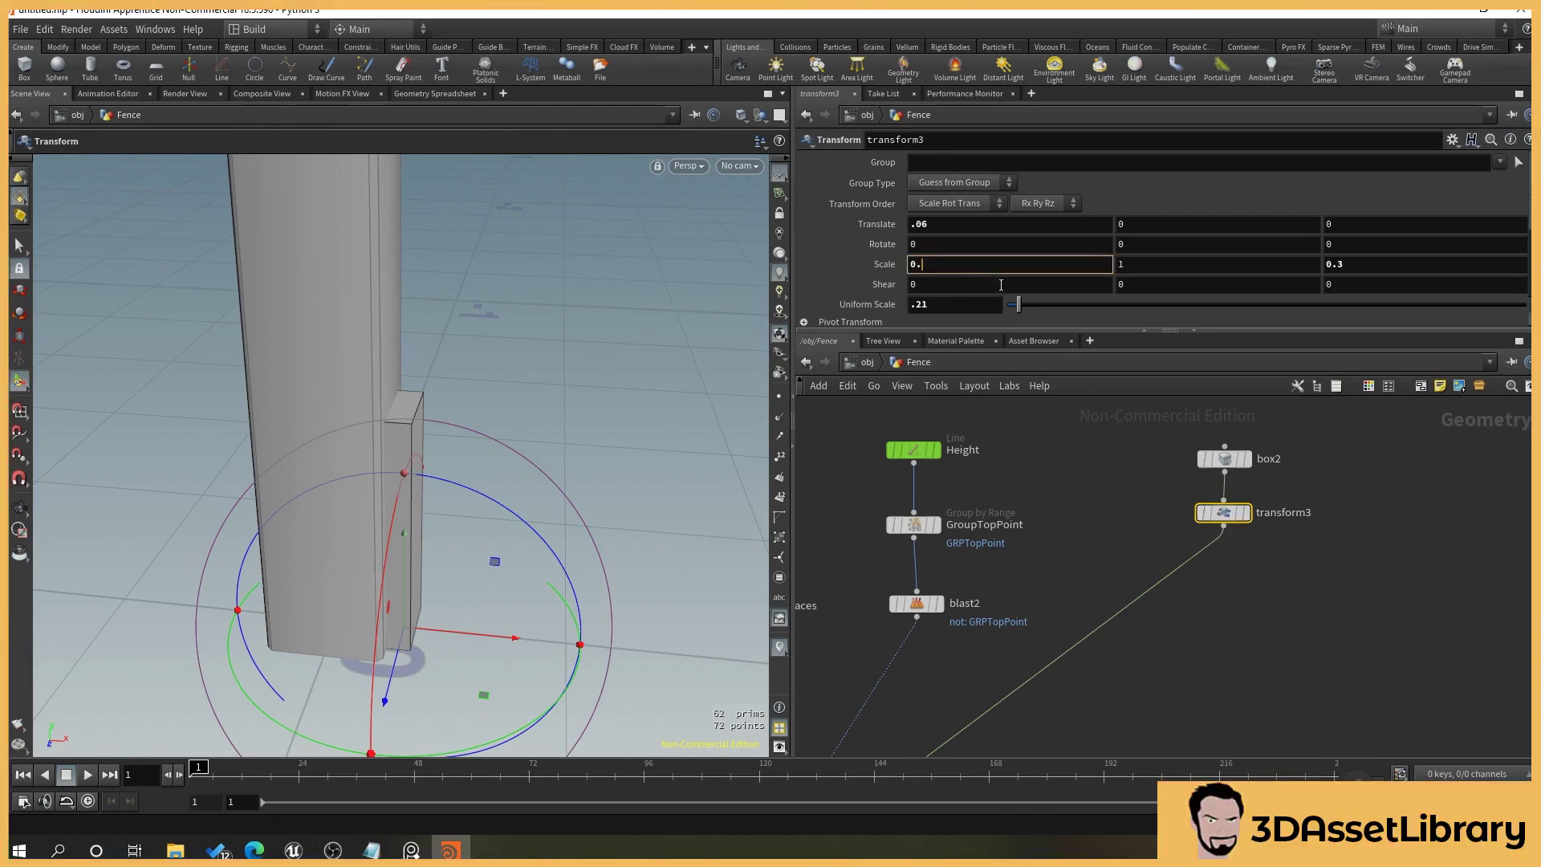
pyautogui.write('05')
pyautogui.press('Return')
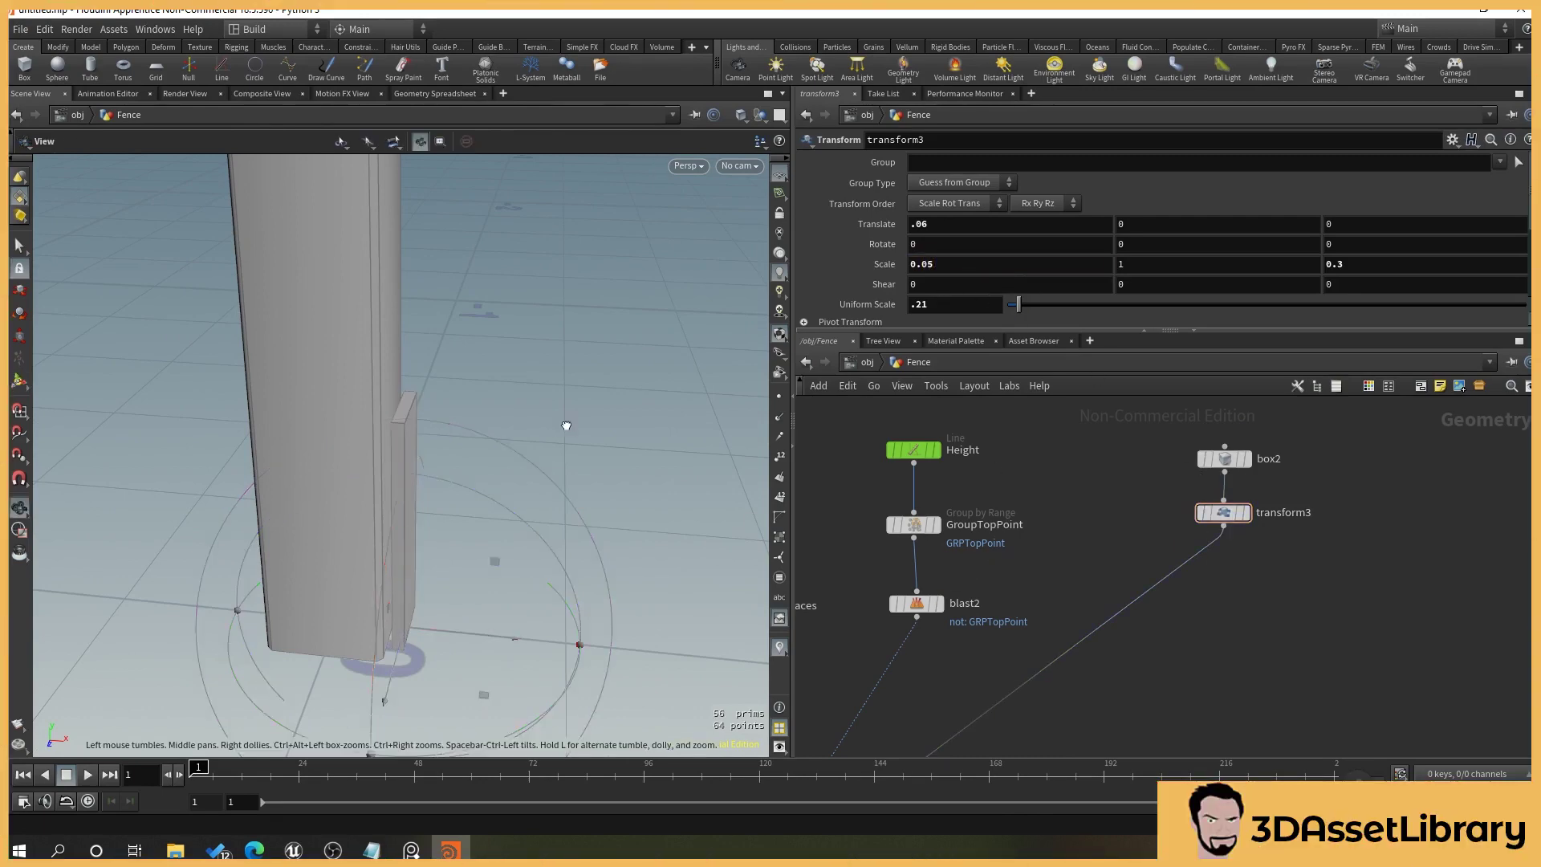
# Bring the thinned slat closer to the post's face by setting transform3's X translate to .05.
pyautogui.keyDown('alt'); pyautogui.moveTo(564, 426); pyautogui.dragTo(574, 413); pyautogui.keyUp('alt')
pyautogui.moveTo(1232, 462)
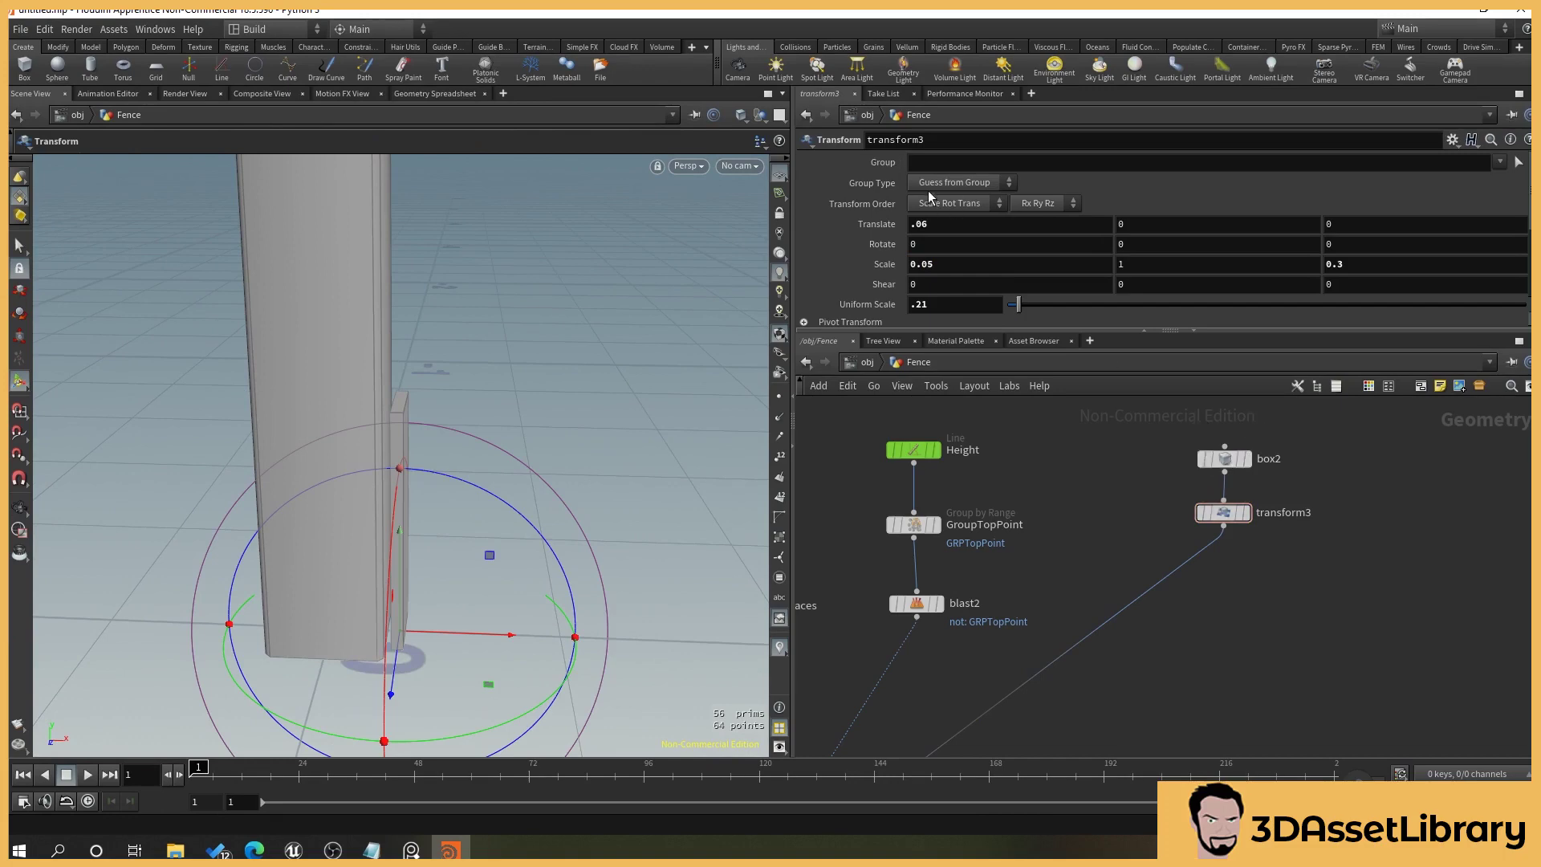
pyautogui.click(957, 218)
pyautogui.press('Return')
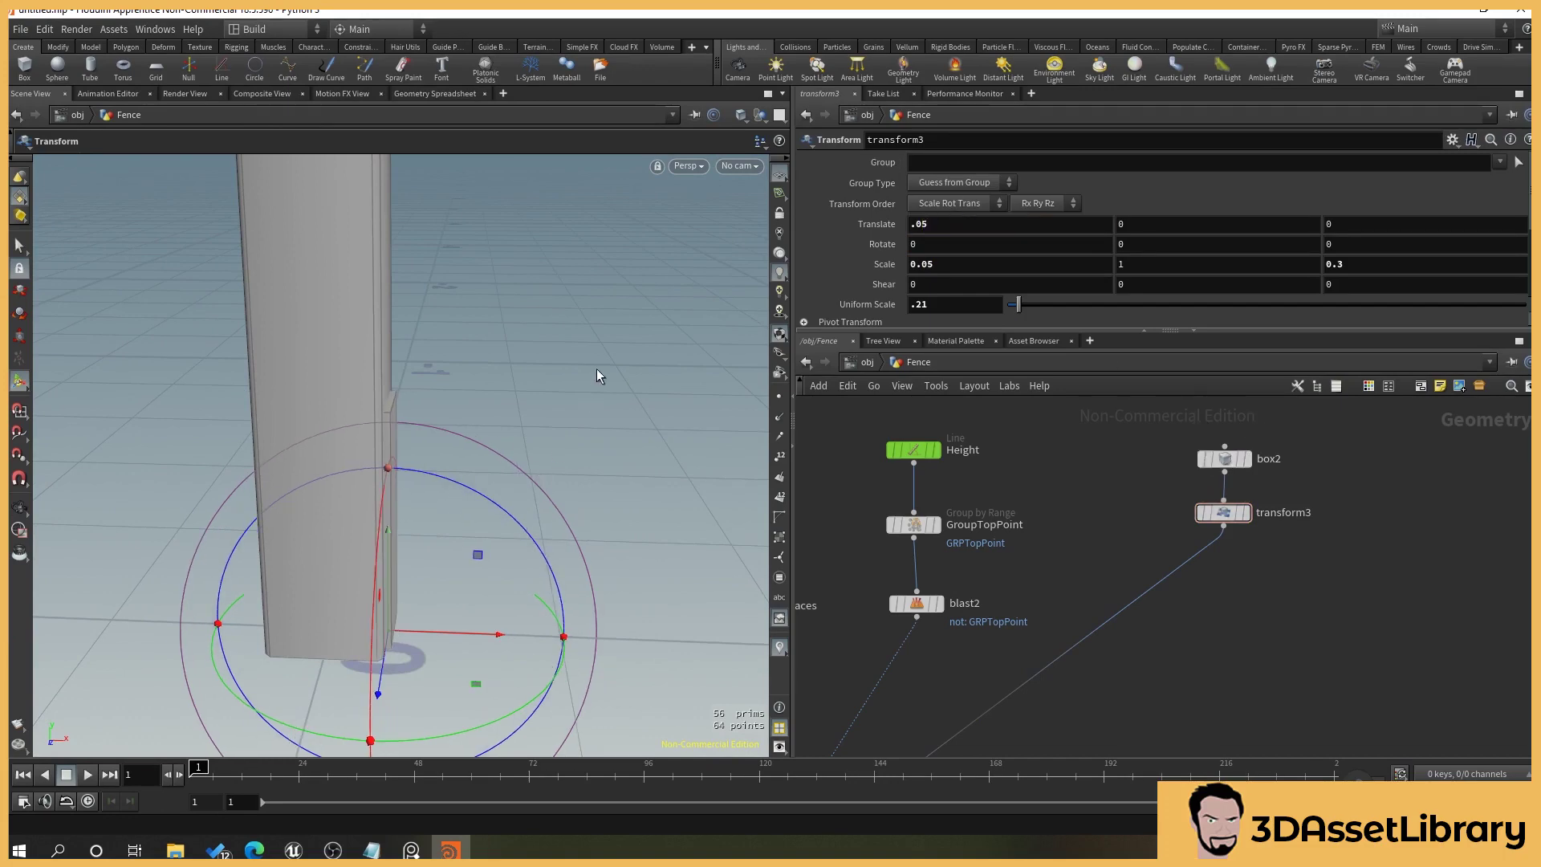
pyautogui.moveTo(597, 375); pyautogui.dragTo(504, 418)
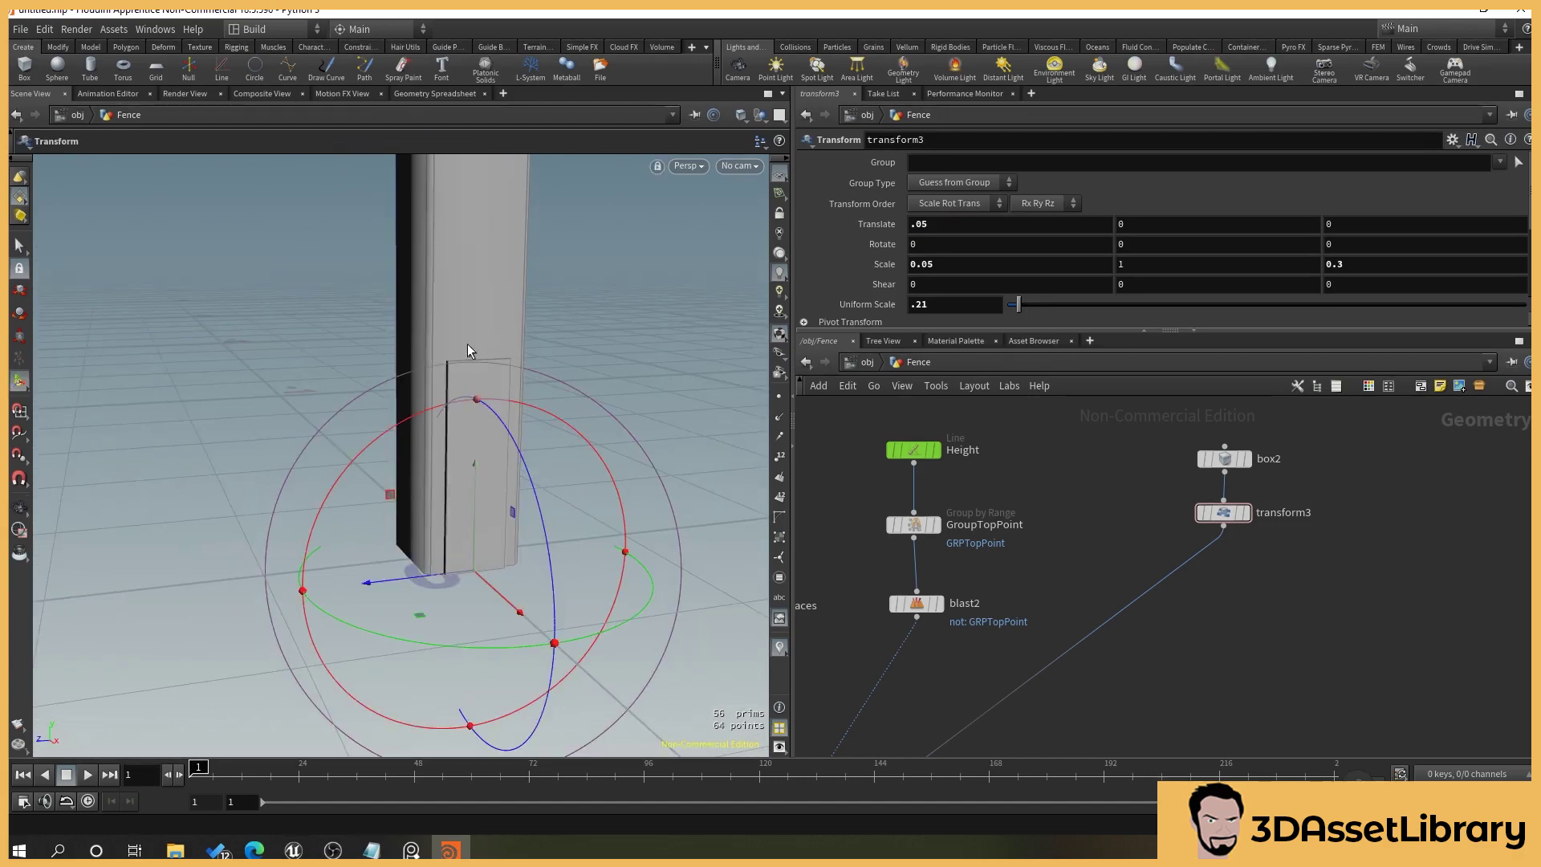
# Add a sphere node beside box2 and set its primitive type to Polygon Mesh.
pyautogui.moveTo(1330, 504); pyautogui.dragTo(1224, 531, button='middle')
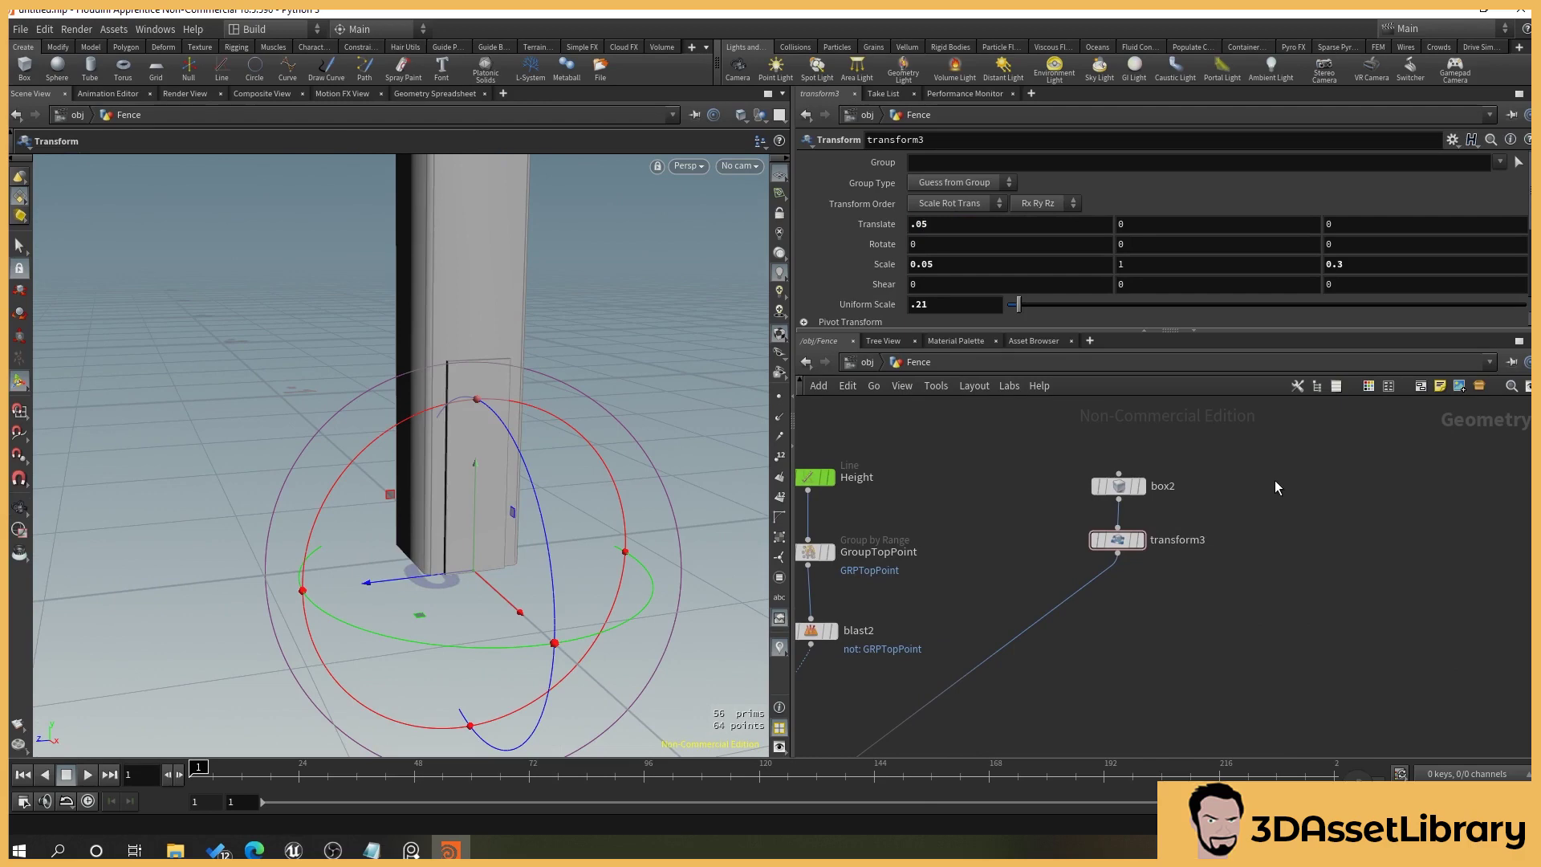
pyautogui.press('Tab')
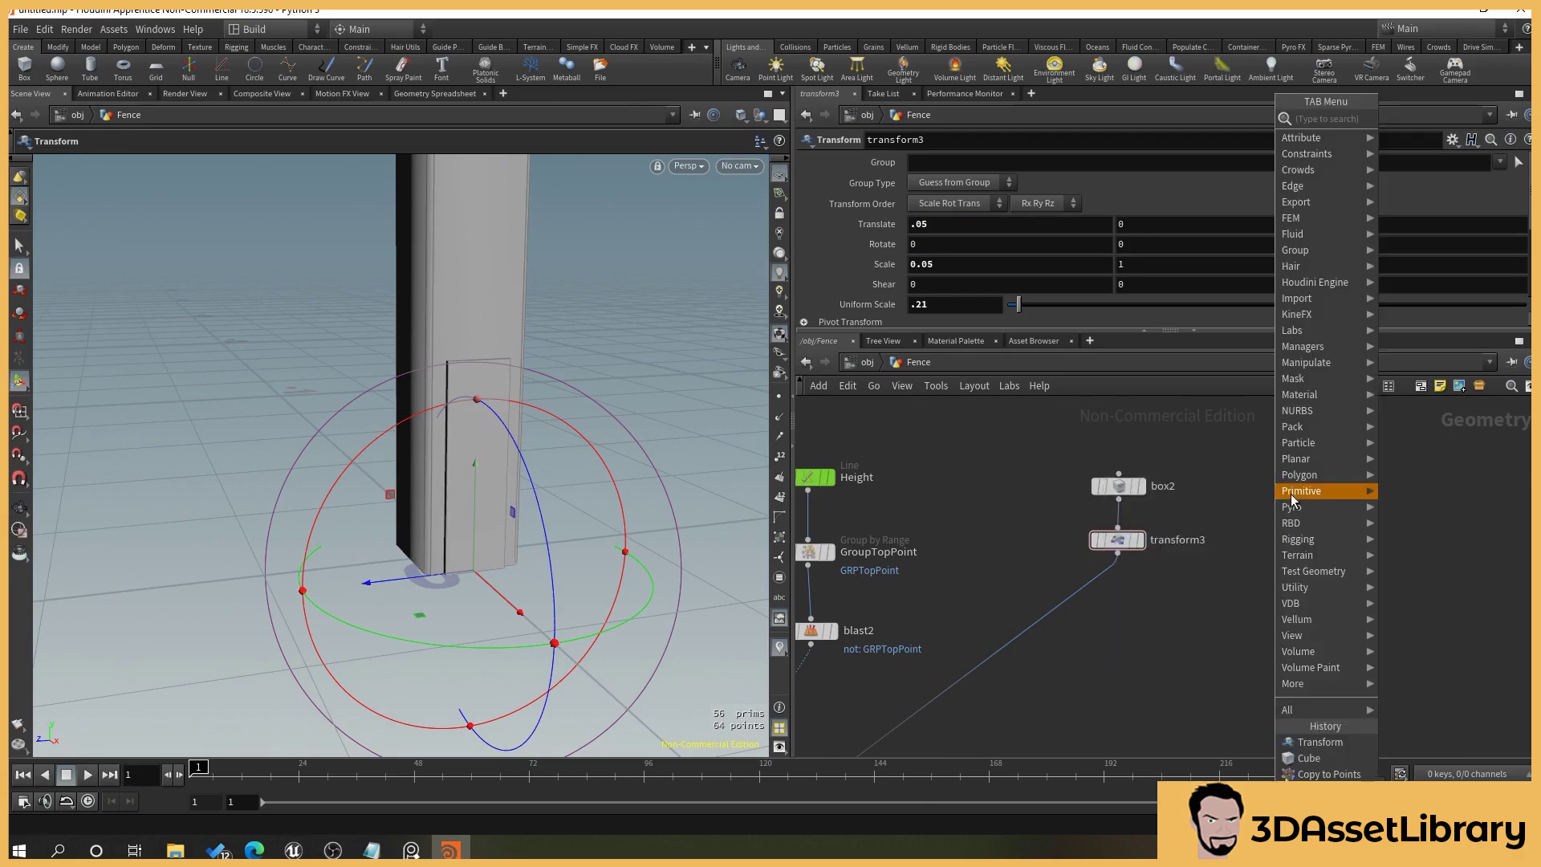
pyautogui.write('sph')
pyautogui.press('Return')
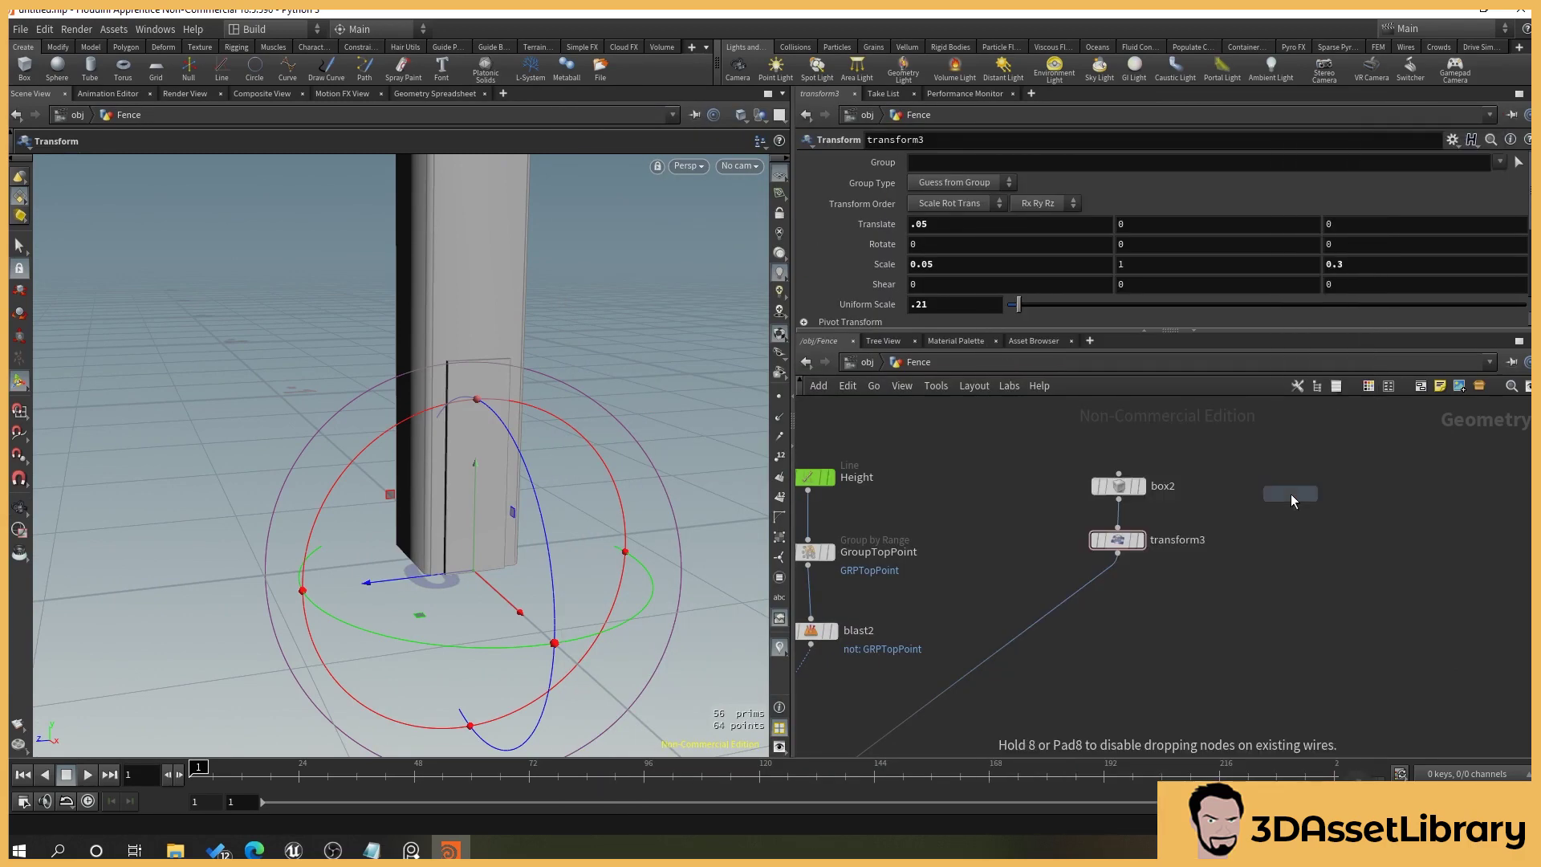
pyautogui.click(1319, 486)
pyautogui.click(950, 161)
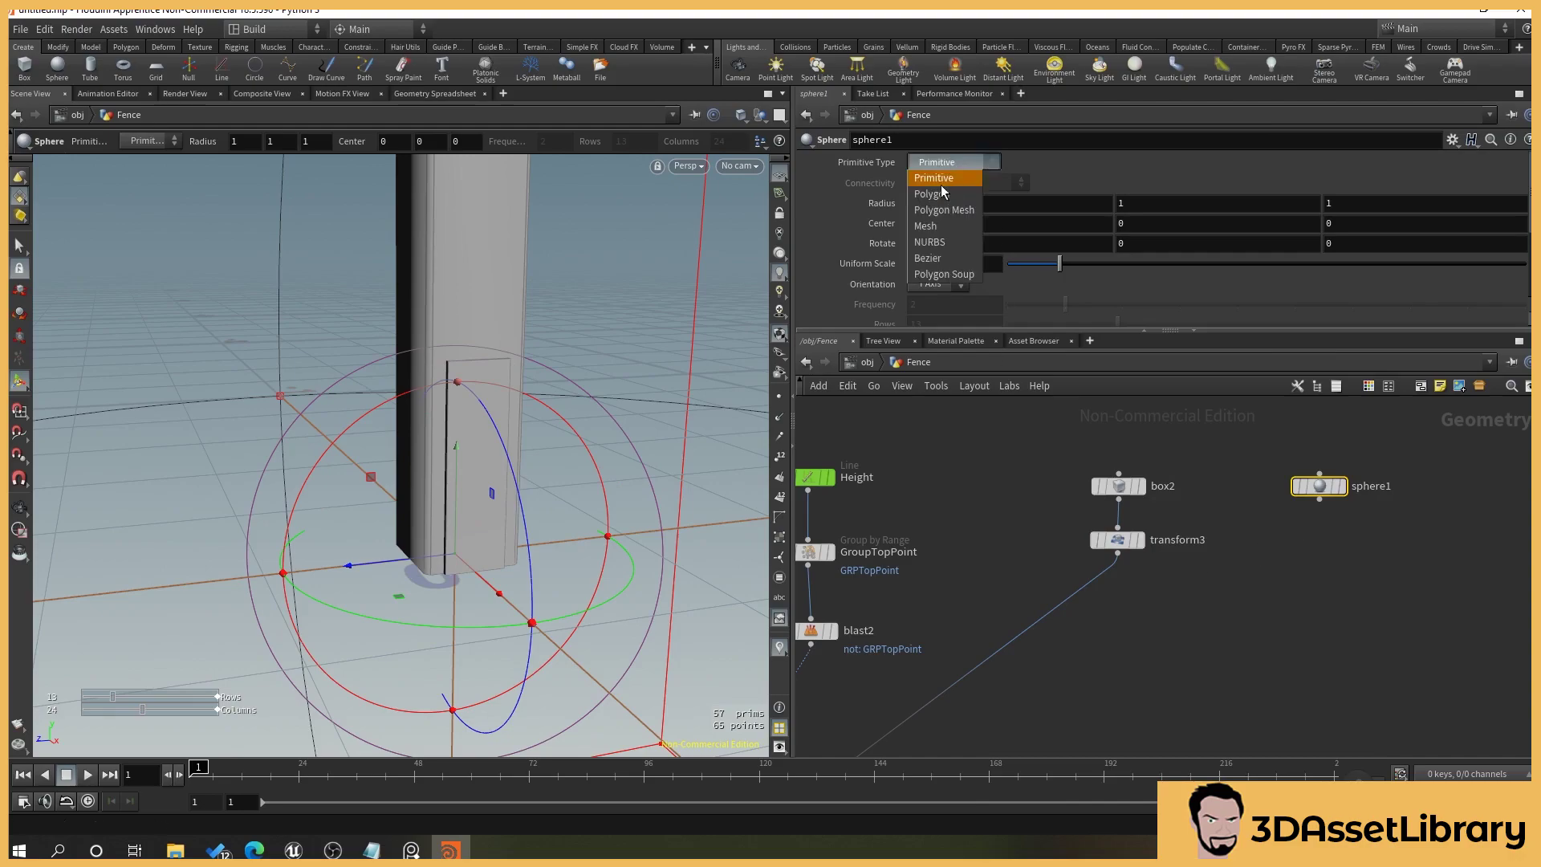
pyautogui.click(942, 210)
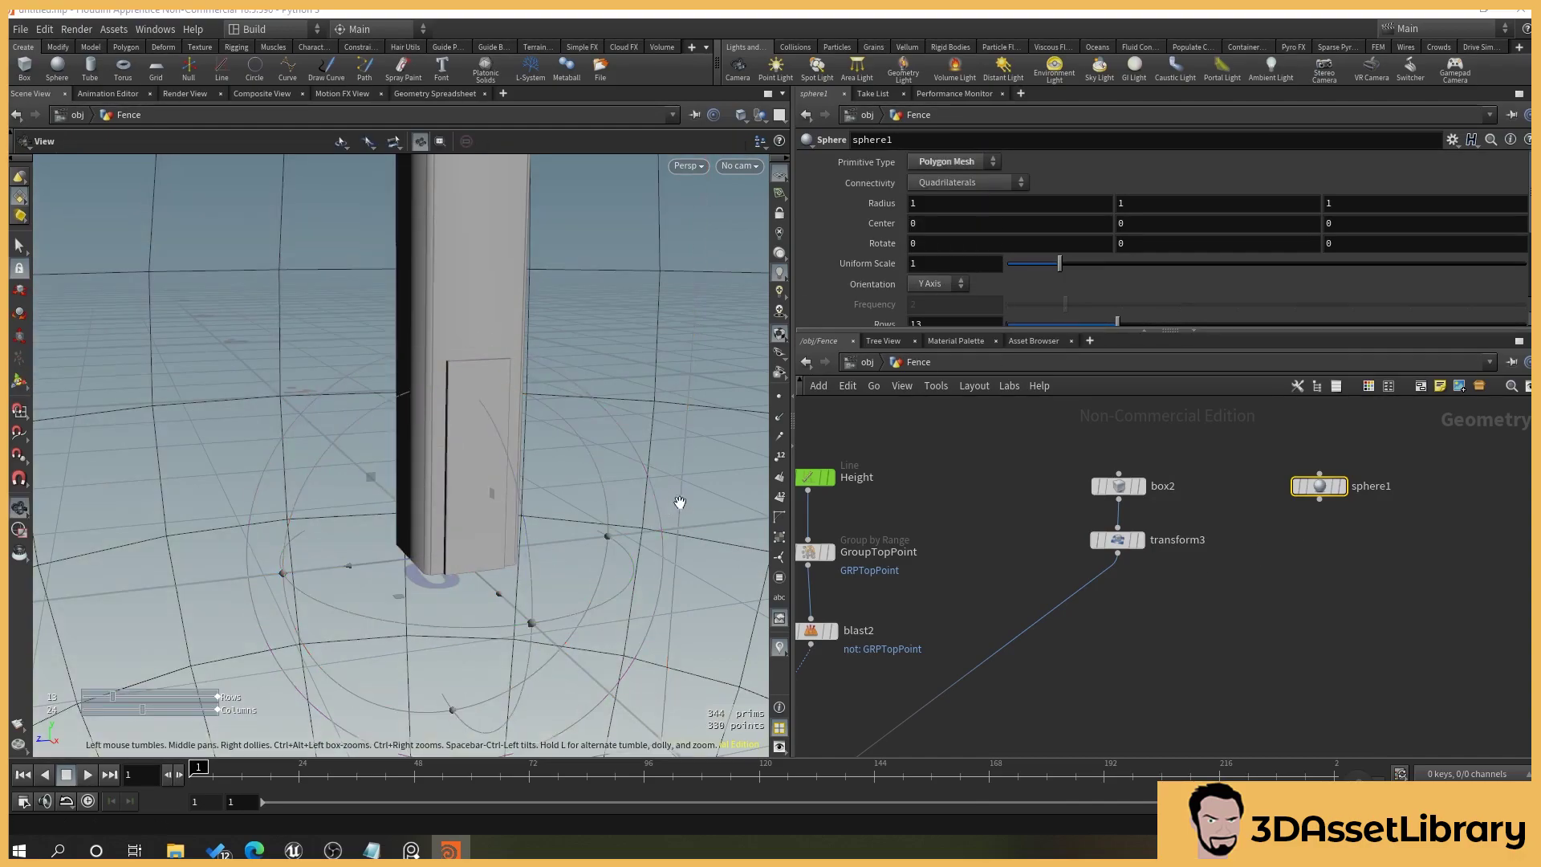
# Reduce the sphere's resolution to 12 columns and 8 rows.
pyautogui.scroll(-5, 484, 465)
pyautogui.scroll(-5, 483, 466)
pyautogui.scroll(2, 484, 464)
pyautogui.moveTo(483, 464); pyautogui.dragTo(398, 492)
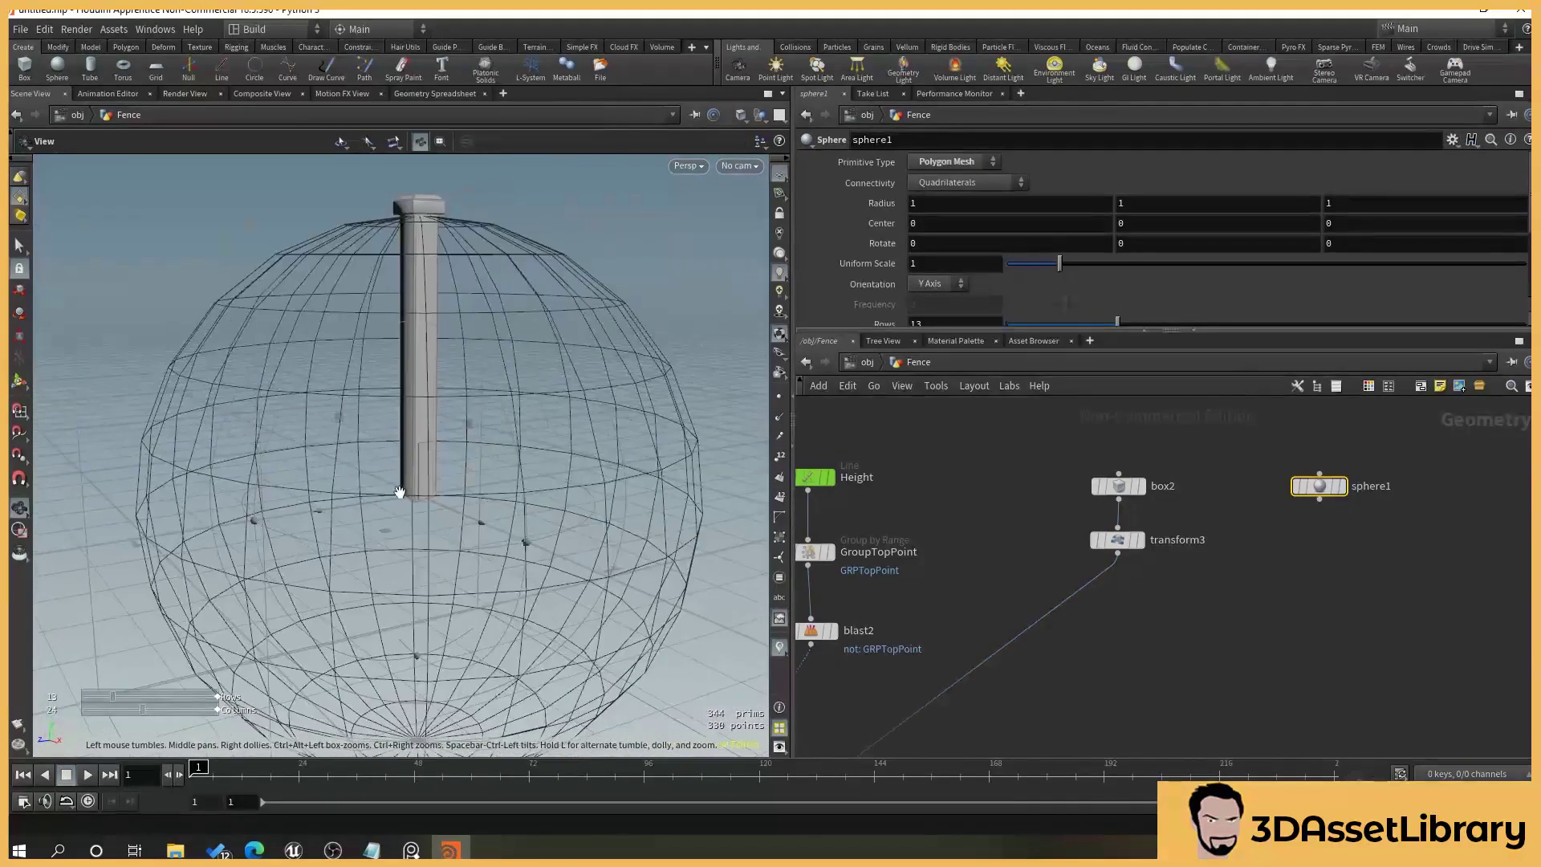
pyautogui.scroll(2, 399, 492)
pyautogui.scroll(-2, 965, 263)
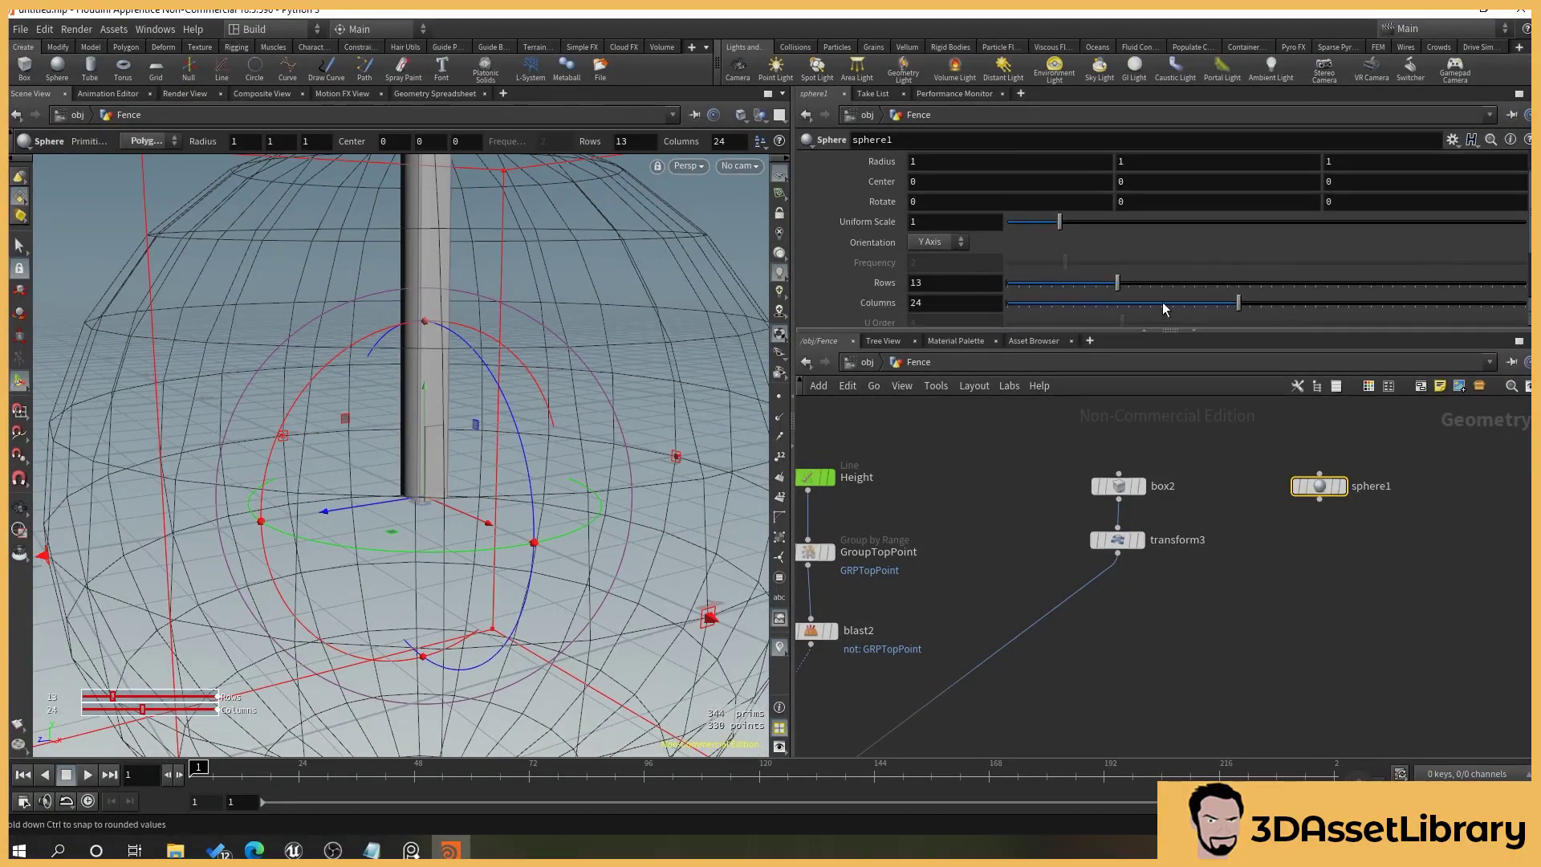
pyautogui.doubleClick(916, 303)
pyautogui.write('12')
pyautogui.press('Return')
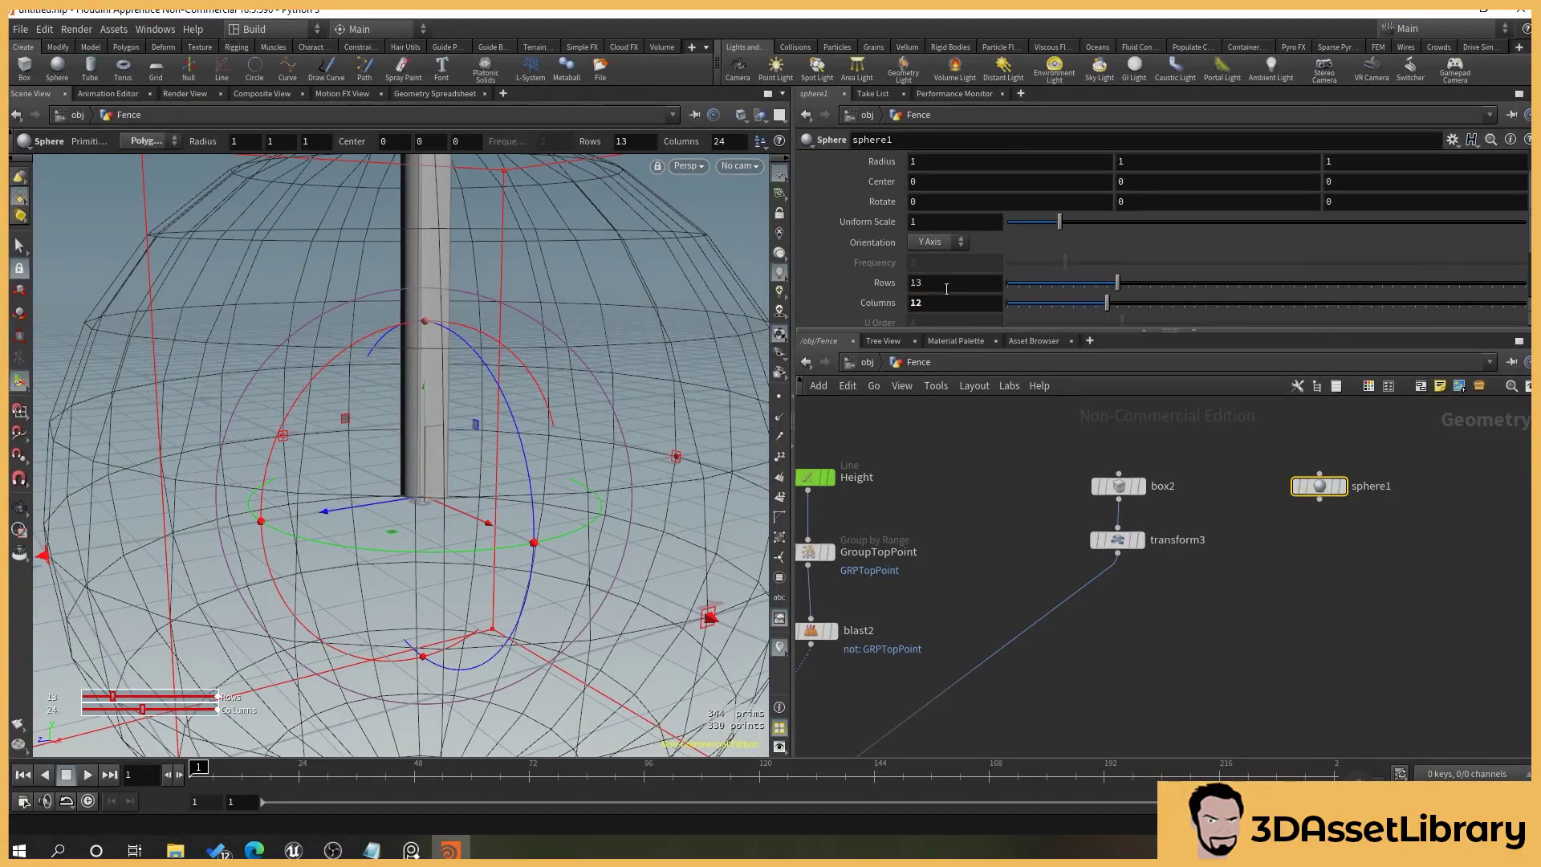
pyautogui.moveTo(944, 284); pyautogui.dragTo(798, 267)
pyautogui.write('8')
pyautogui.press('Return')
pyautogui.scroll(-4, 433, 413)
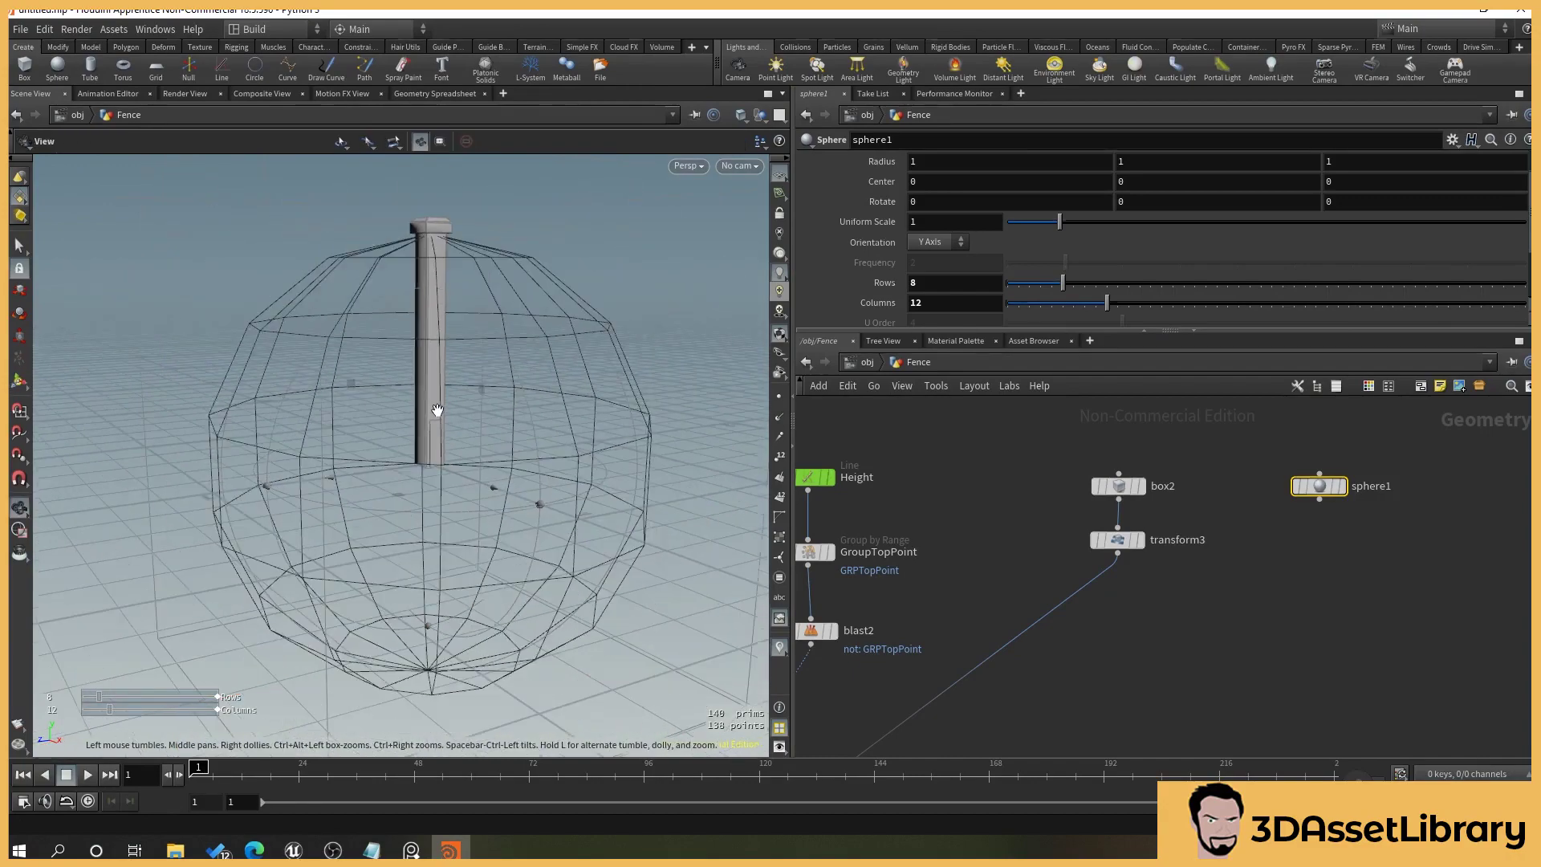
pyautogui.keyDown('alt'); pyautogui.moveTo(431, 501); pyautogui.dragTo(461, 483); pyautogui.keyUp('alt')
pyautogui.press('Return')
pyautogui.scroll(3, 1329, 514)
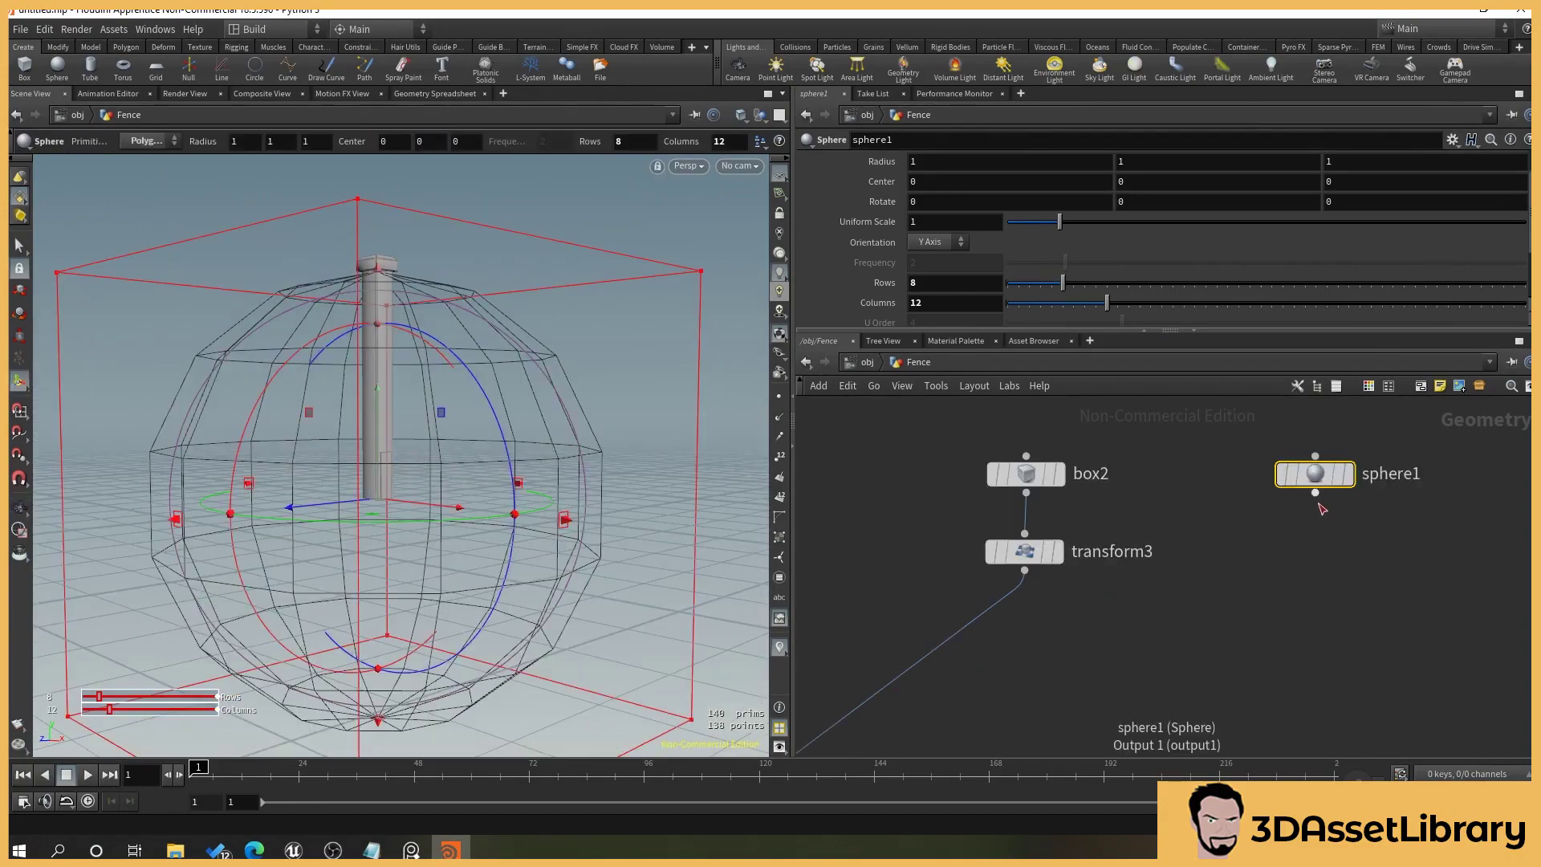
# Add a displayed Transform node below sphere1 and set its uniform scale to .1.
pyautogui.press('Tab')
pyautogui.write('tran')
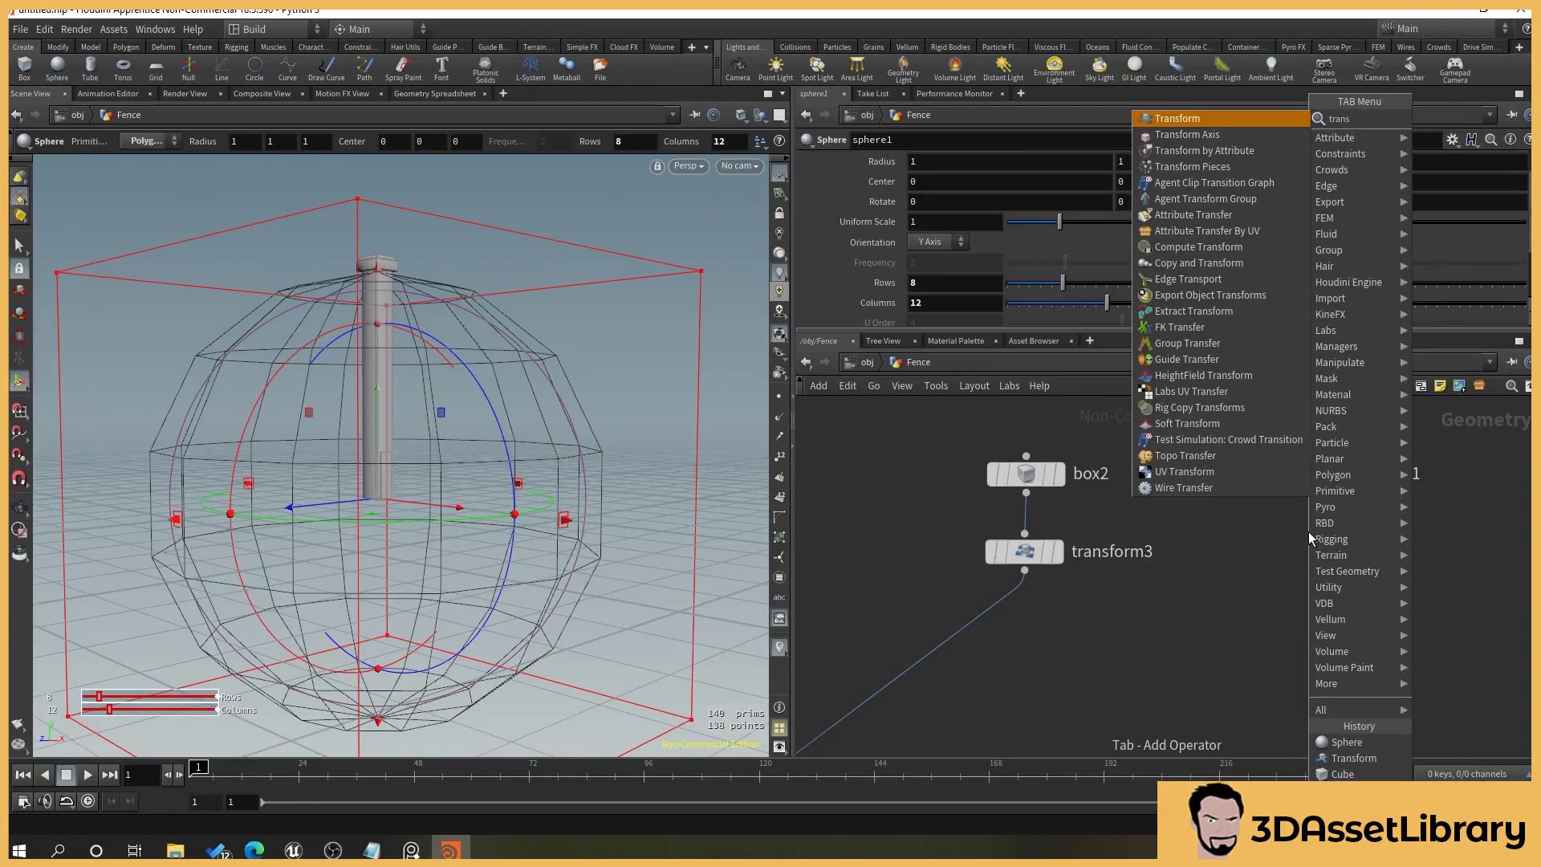
pyautogui.press('Return')
pyautogui.click(1341, 551)
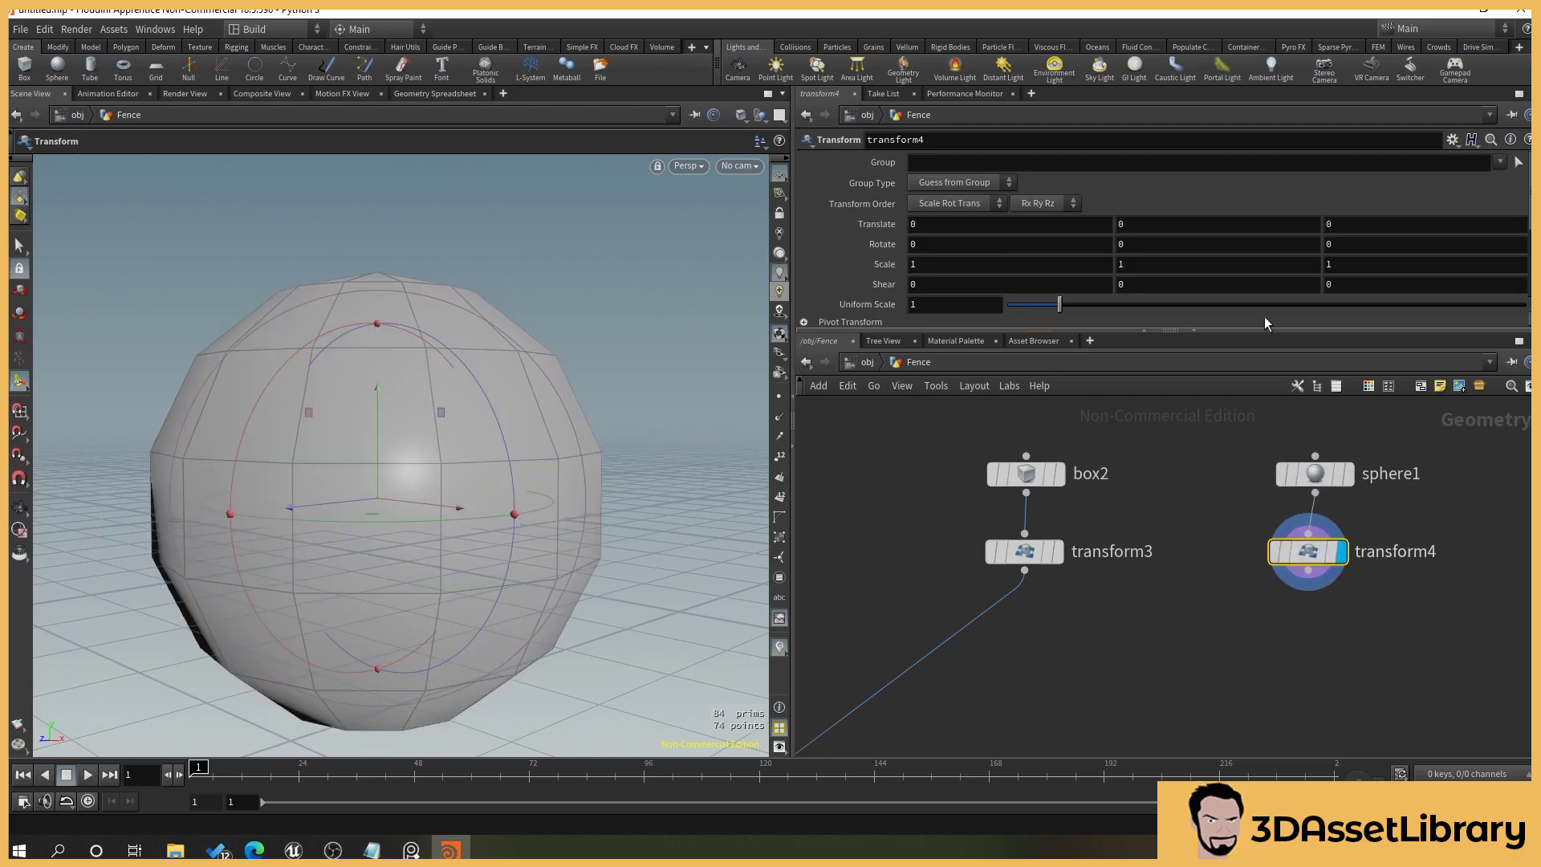
pyautogui.click(930, 304)
pyautogui.write('.1')
pyautogui.press('Return')
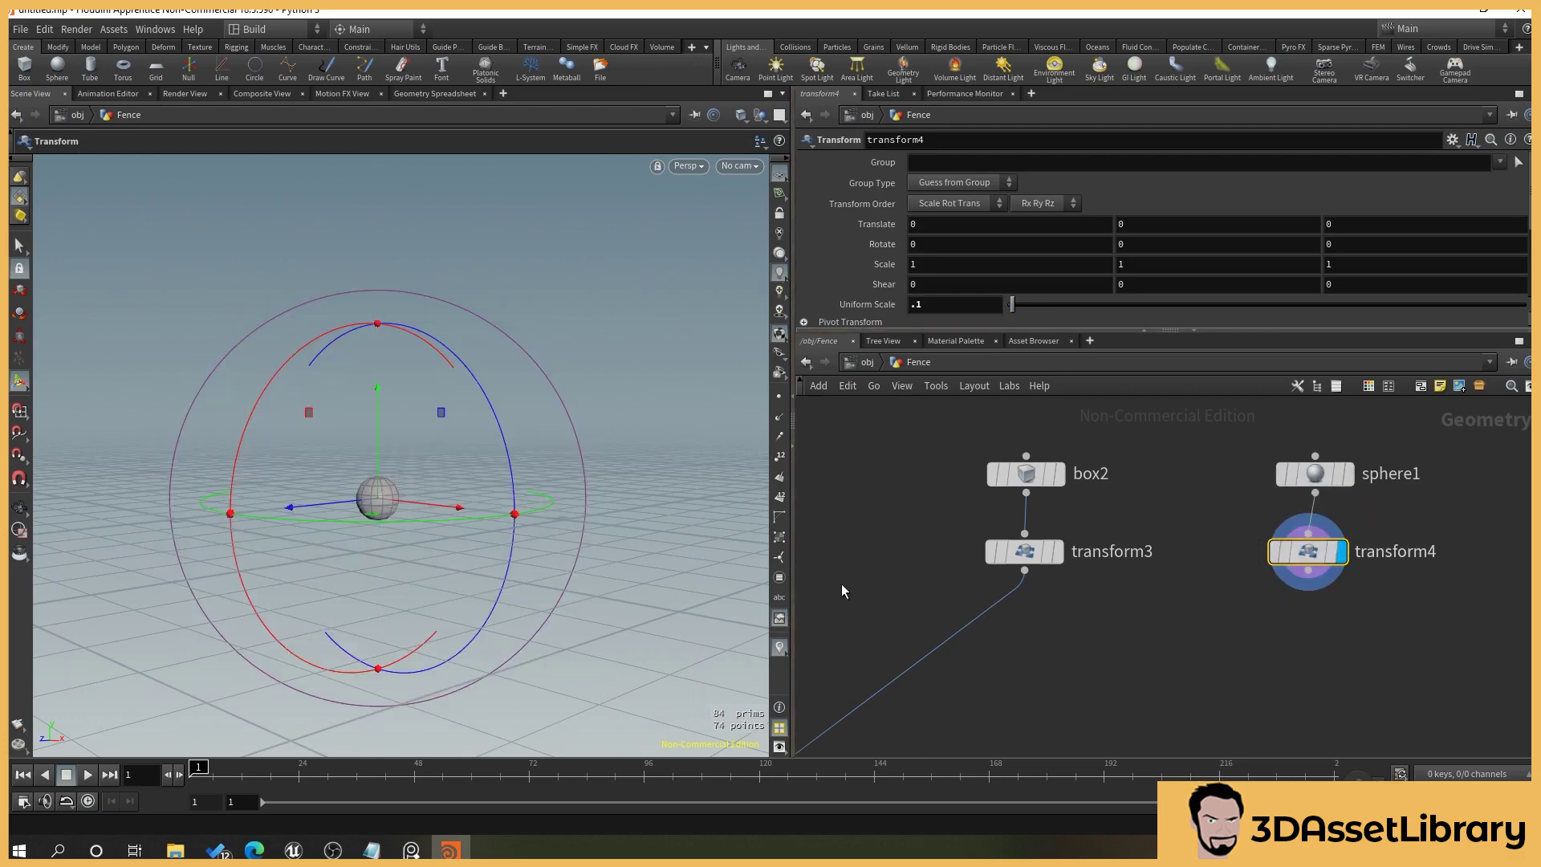
# Add a second Merge node and wire transform3 and transform4 into it.
pyautogui.press('h')
pyautogui.press('Tab')
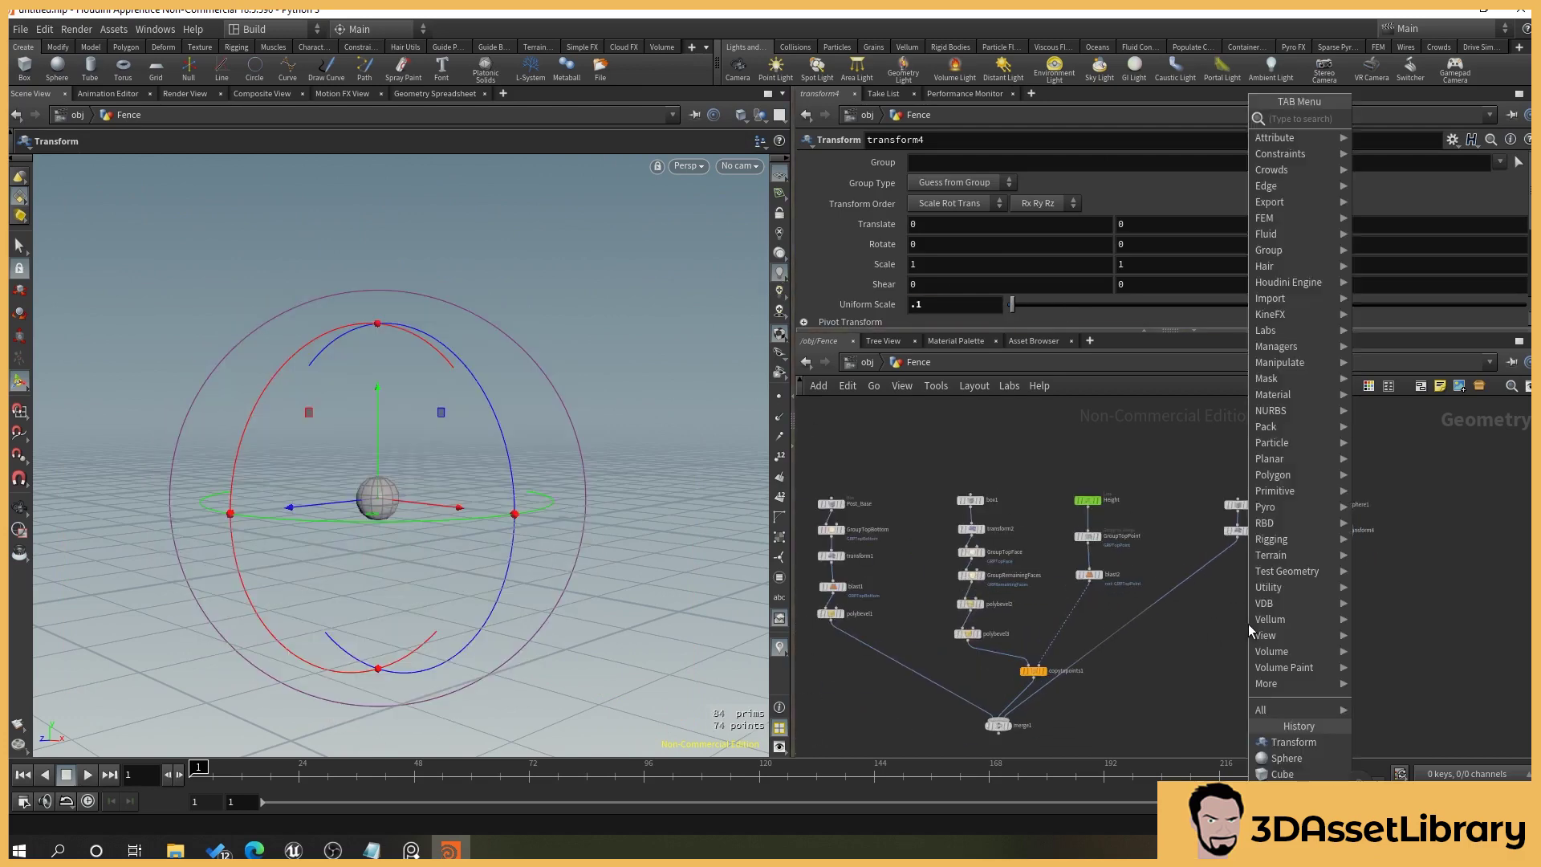
pyautogui.write('merge')
pyautogui.press('Return')
pyautogui.click(1288, 640)
pyautogui.scroll(3, 1288, 642)
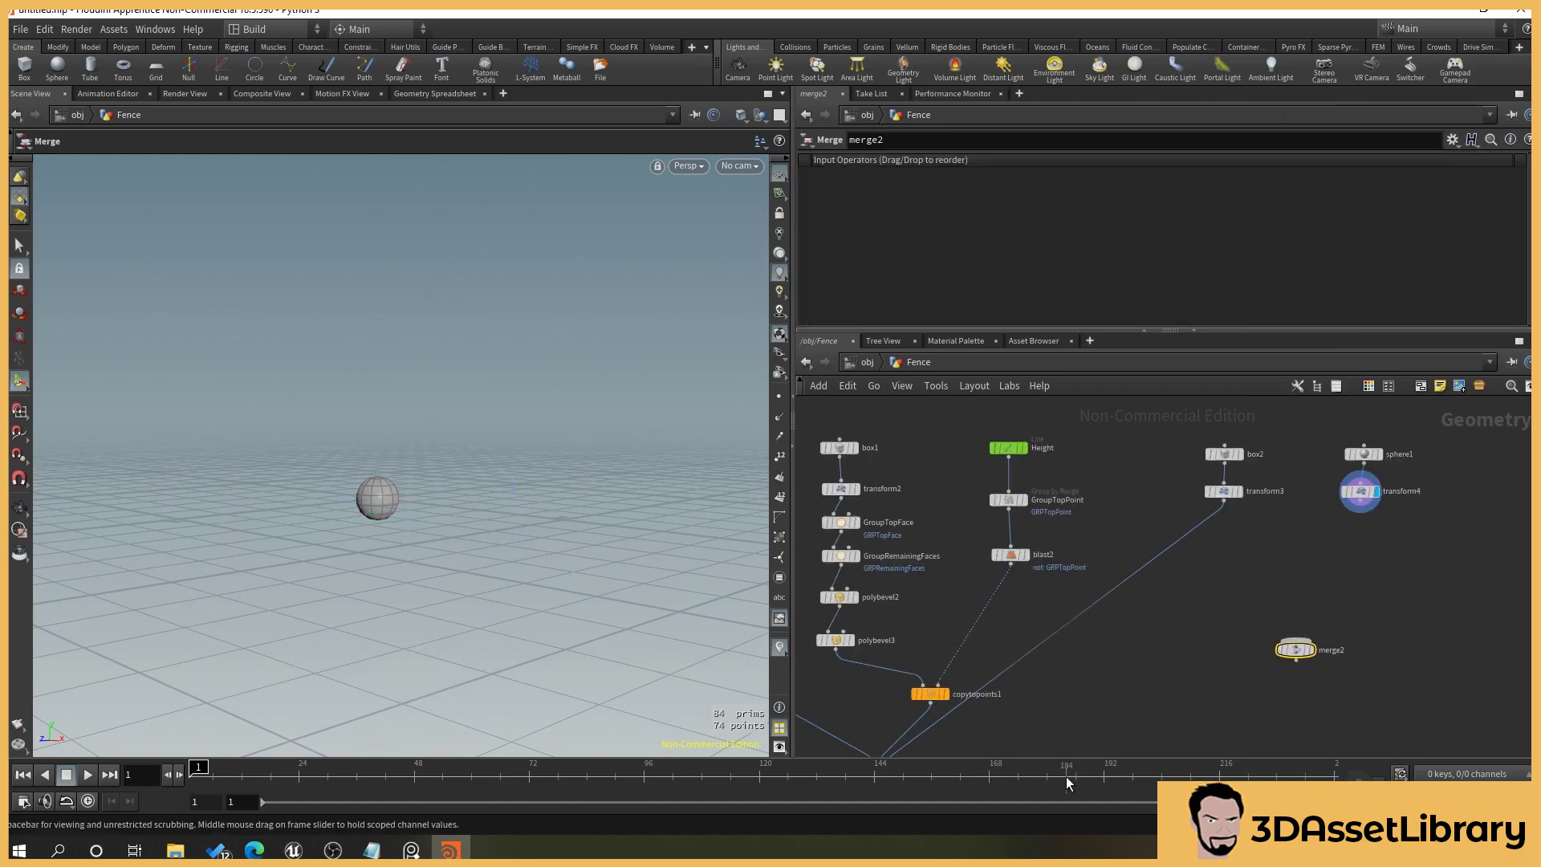
pyautogui.click(1289, 642)
pyautogui.click(1360, 506)
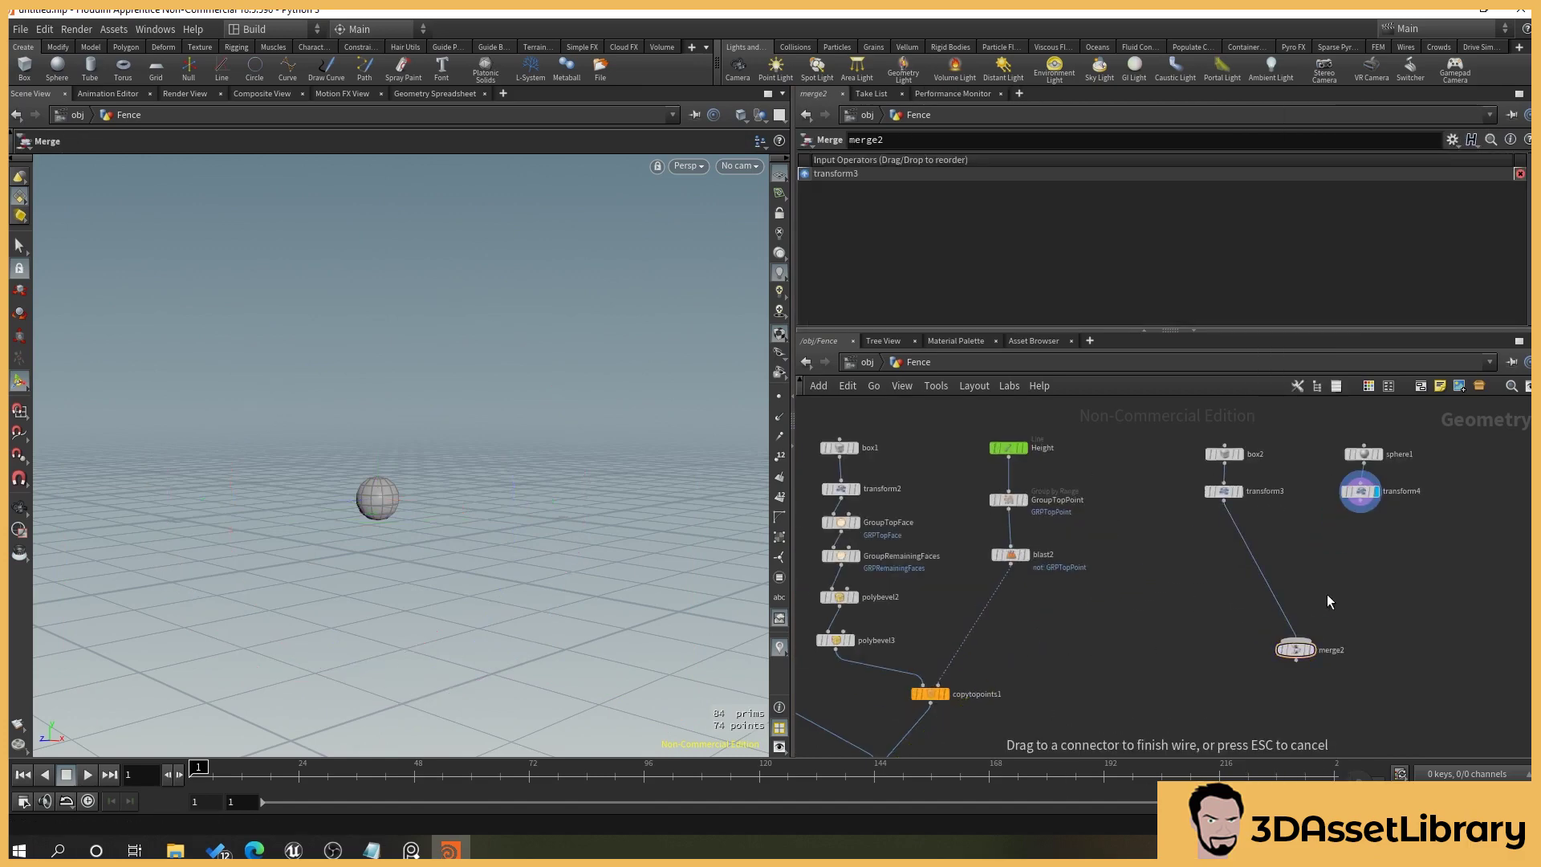
pyautogui.click(1295, 646)
# Reposition merge2 below the two transforms and connect its output to merge1.
pyautogui.moveTo(1306, 655); pyautogui.dragTo(1266, 585)
pyautogui.scroll(-2, 1256, 604)
pyautogui.moveTo(1255, 604); pyautogui.dragTo(1305, 497, button='middle')
pyautogui.moveTo(1307, 489); pyautogui.dragTo(1018, 630)
pyautogui.scroll(2, 1325, 477)
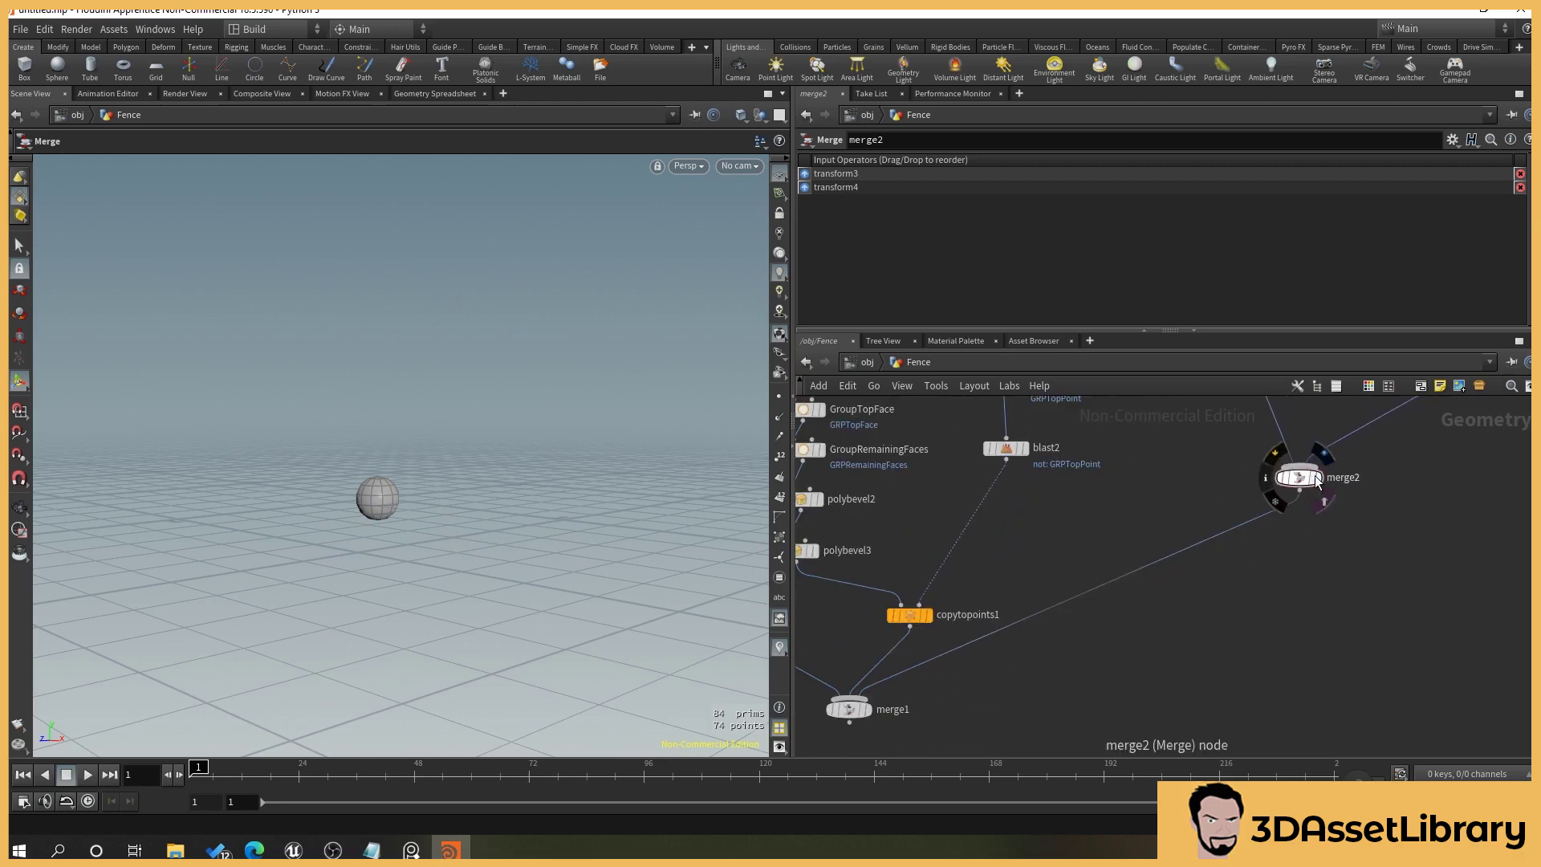
# Display merge2 and shrink the sphere by setting transform4's uniform scale to .02.
pyautogui.click(1317, 478)
pyautogui.scroll(6, 377, 501)
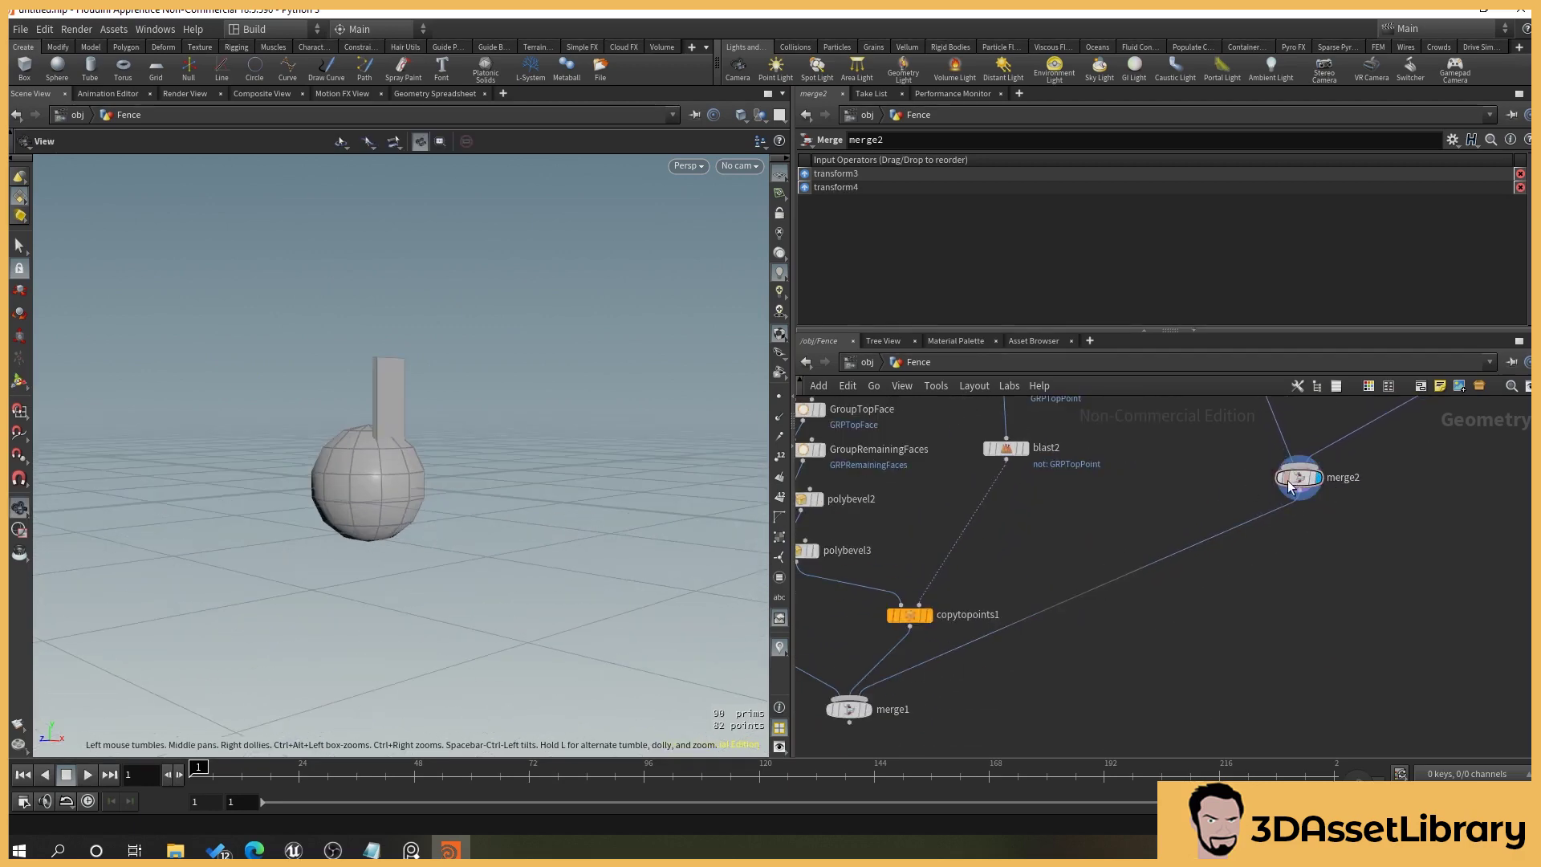
pyautogui.moveTo(1354, 481); pyautogui.dragTo(1203, 612, button='middle')
pyautogui.scroll(2, 1292, 508)
pyautogui.click(1265, 506)
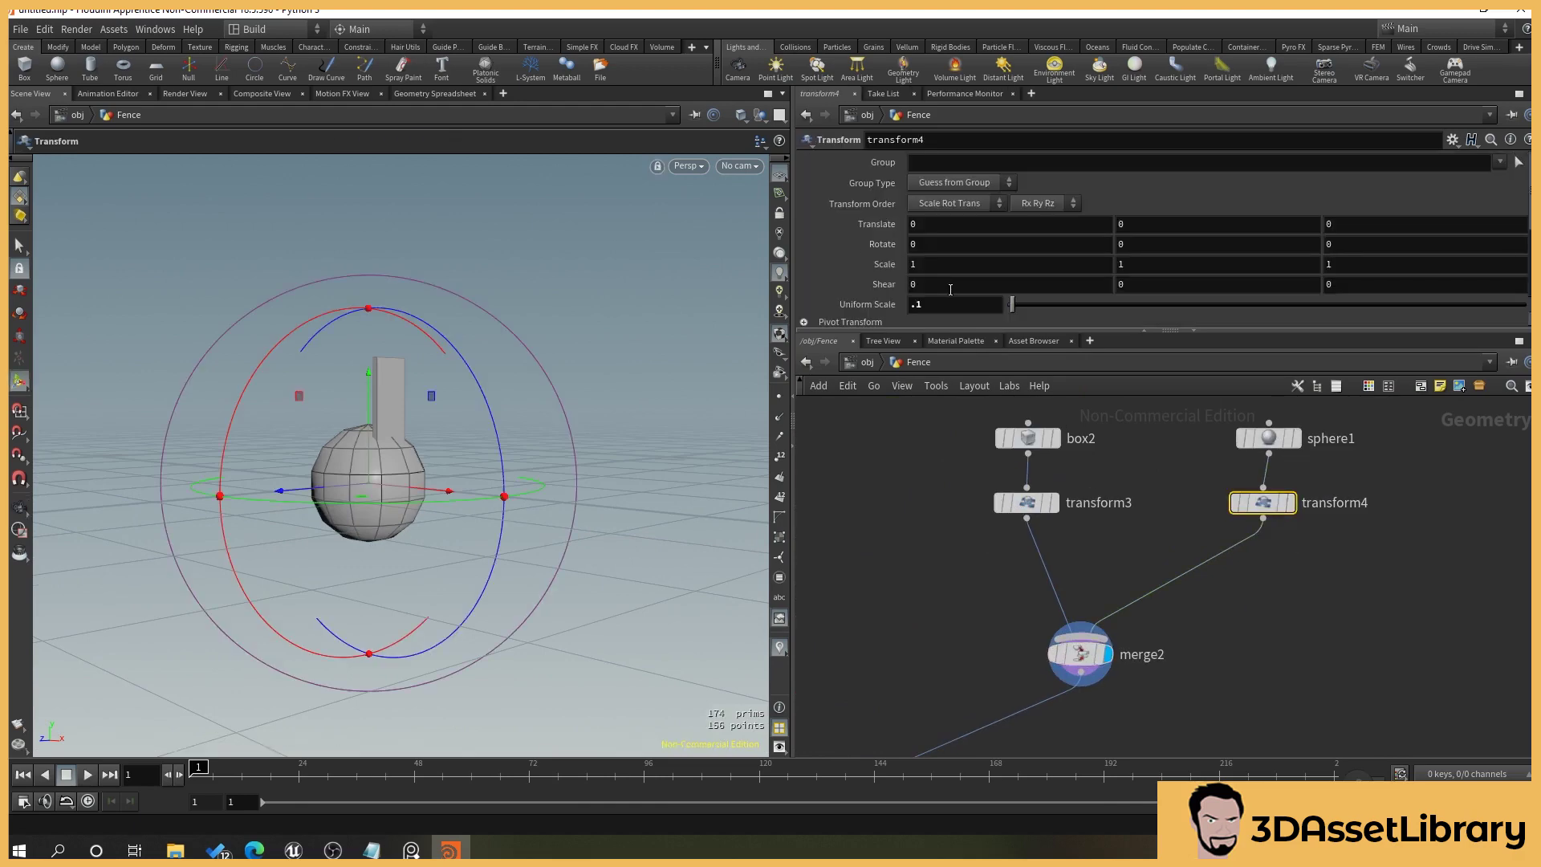
pyautogui.press('Return')
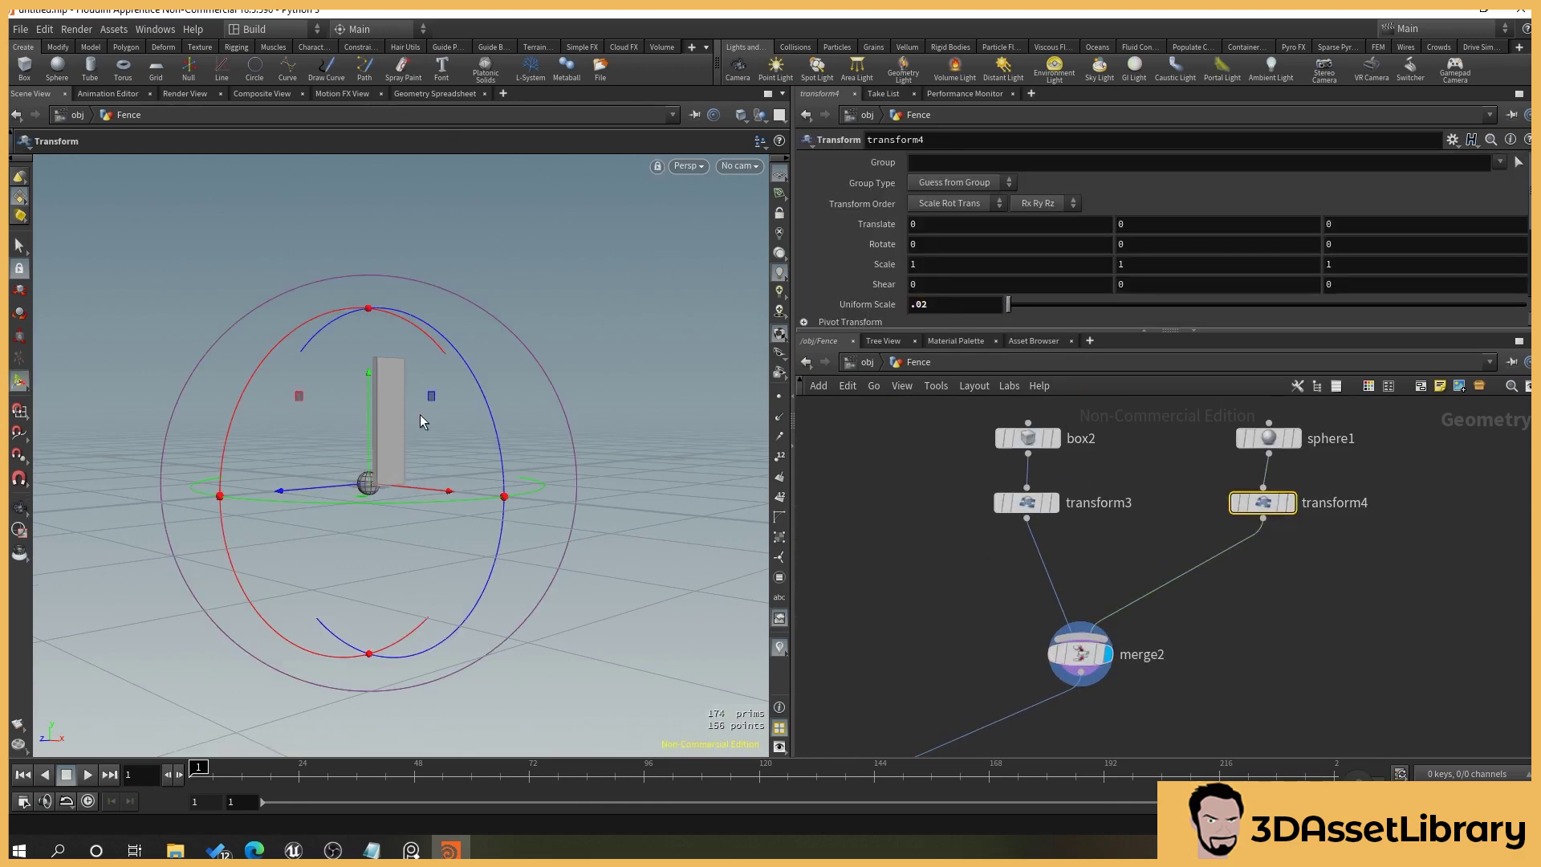
# Examine the small sphere's size, position and pole direction against the slat from several sides.
pyautogui.scroll(5, 441, 433)
pyautogui.keyDown('alt'); pyautogui.moveTo(460, 447); pyautogui.dragTo(214, 439); pyautogui.keyUp('alt')
pyautogui.moveTo(213, 439); pyautogui.dragTo(220, 492, button='middle')
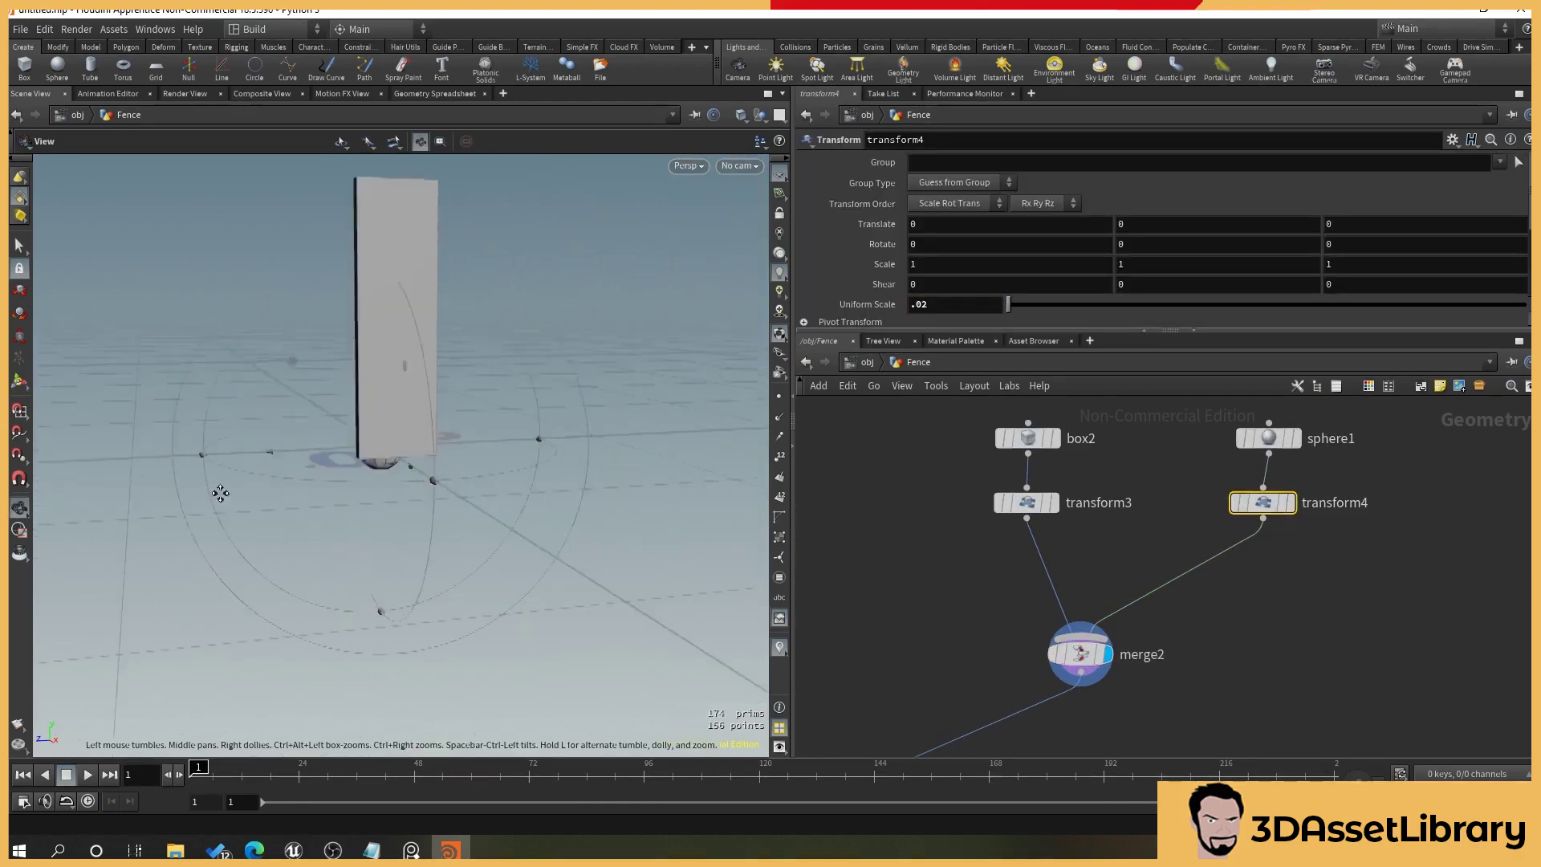
pyautogui.moveTo(219, 492); pyautogui.dragTo(457, 447)
pyautogui.moveTo(457, 447); pyautogui.dragTo(440, 450, button='middle')
pyautogui.moveTo(440, 450); pyautogui.dragTo(495, 581)
pyautogui.keyDown('alt'); pyautogui.moveTo(494, 581); pyautogui.dragTo(520, 705, button='middle'); pyautogui.keyUp('alt')
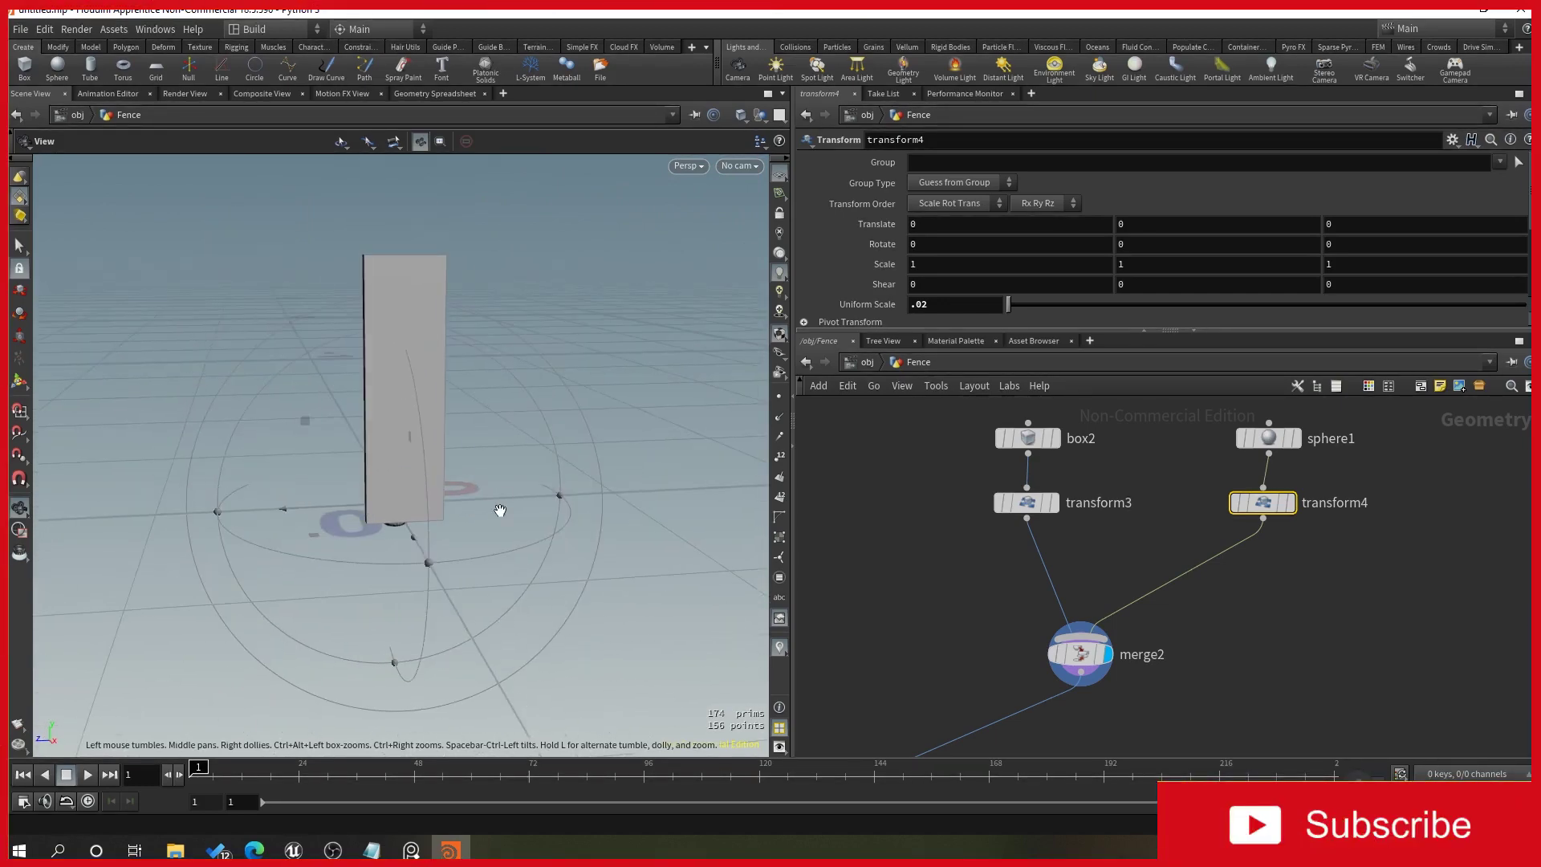
pyautogui.keyDown('alt'); pyautogui.moveTo(491, 498); pyautogui.dragTo(539, 501); pyautogui.keyUp('alt')
pyautogui.scroll(3, 447, 504)
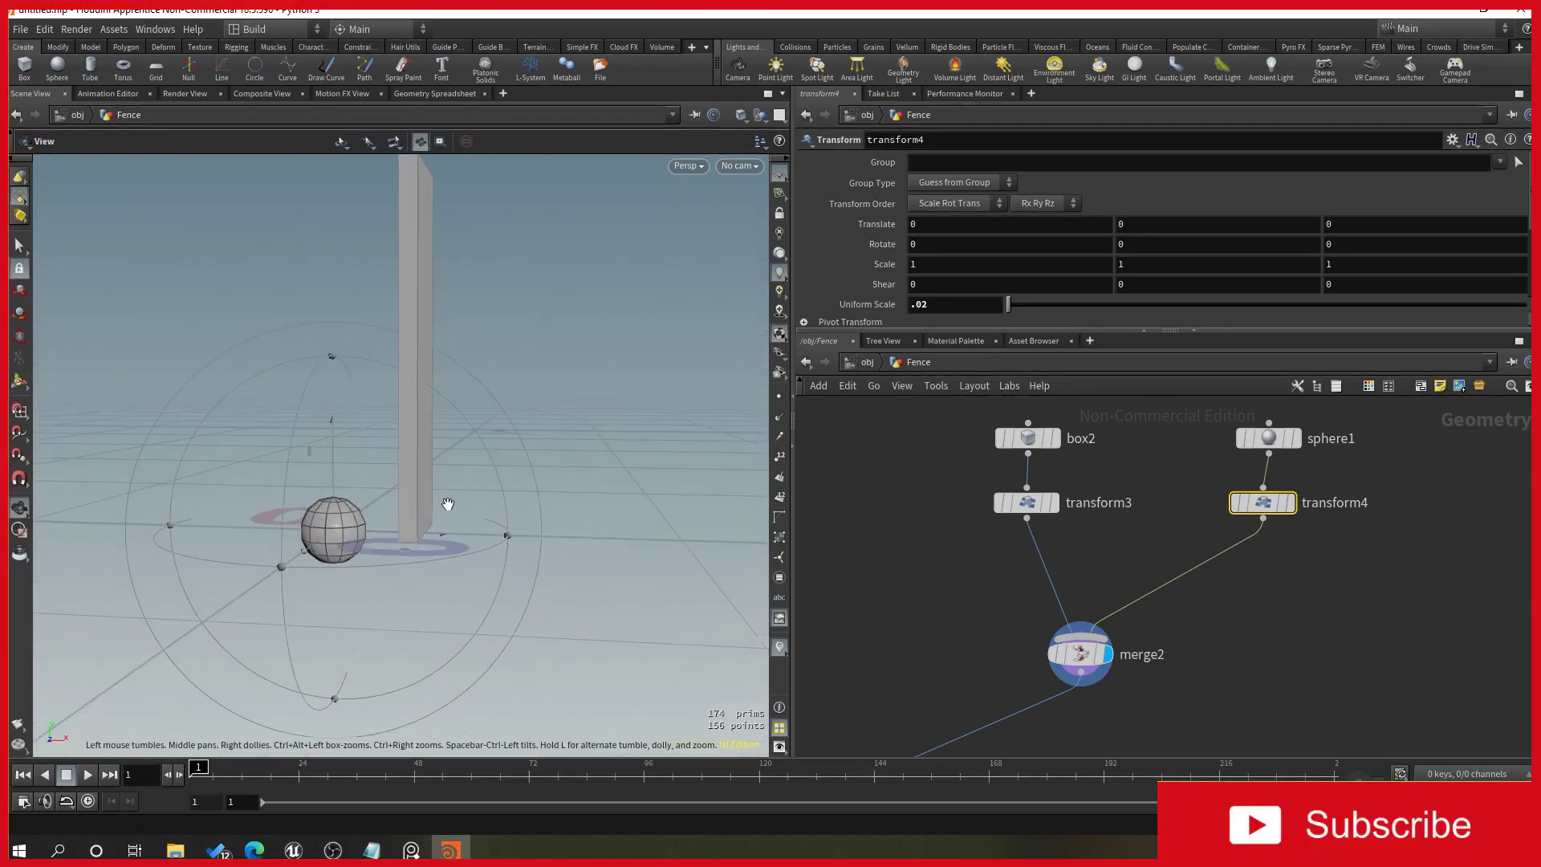
pyautogui.scroll(1, 316, 526)
pyautogui.moveTo(316, 526); pyautogui.dragTo(455, 401, button='middle')
pyautogui.moveTo(455, 401); pyautogui.dragTo(410, 498)
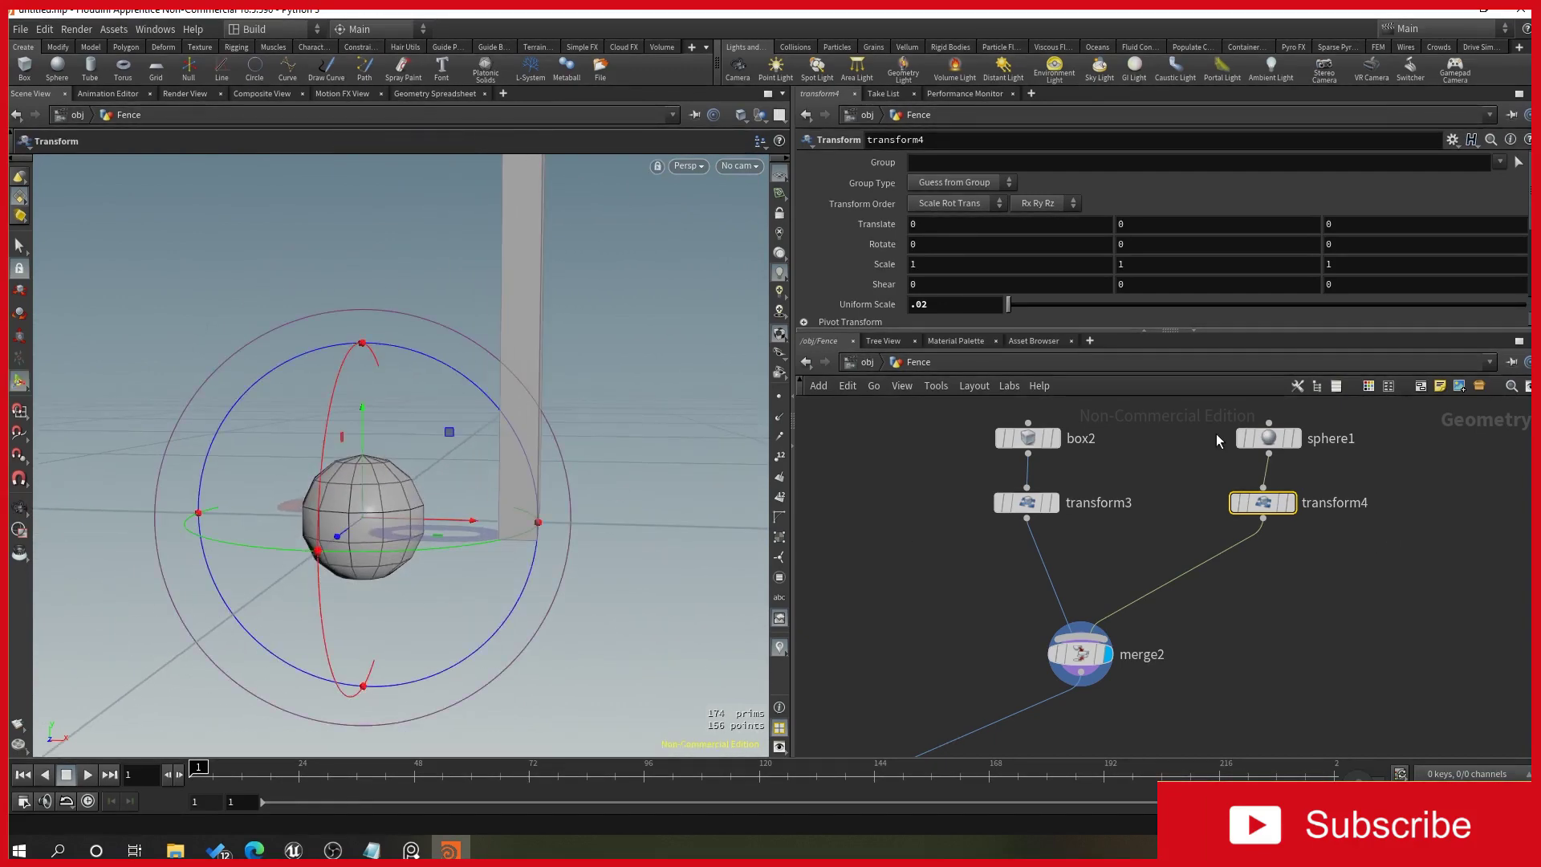
# Try rotating the sphere 90 degrees about X with transform4, and undo the rotation.
pyautogui.click(998, 241)
pyautogui.write('90')
pyautogui.press('Return')
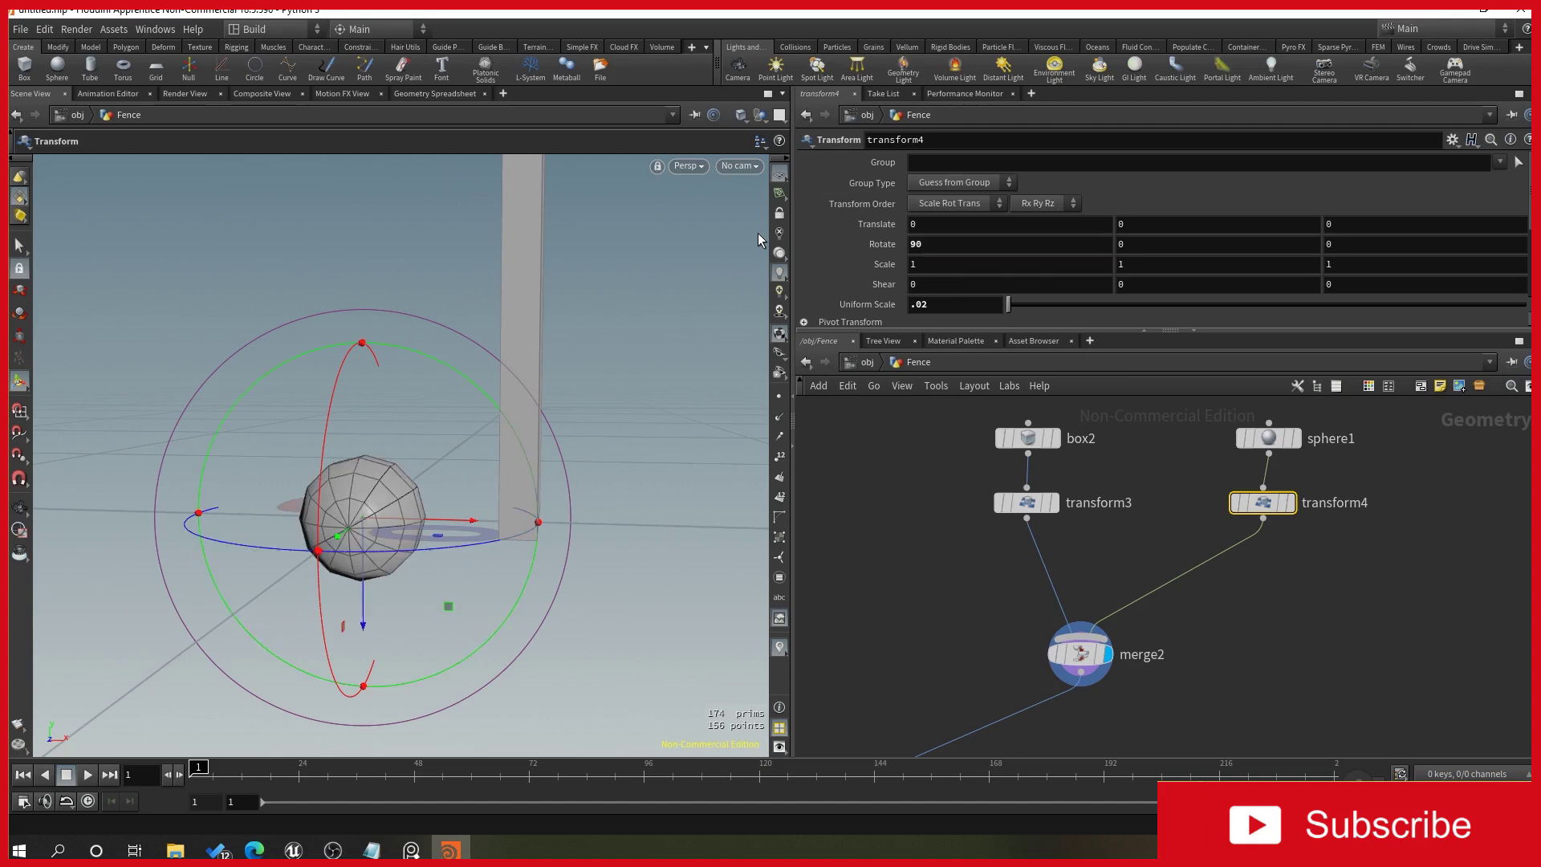
pyautogui.hotkey('ctrl', 'z')
# Rotate the sphere by setting transform4's Z rotation to 90 degrees.
pyautogui.write('90')
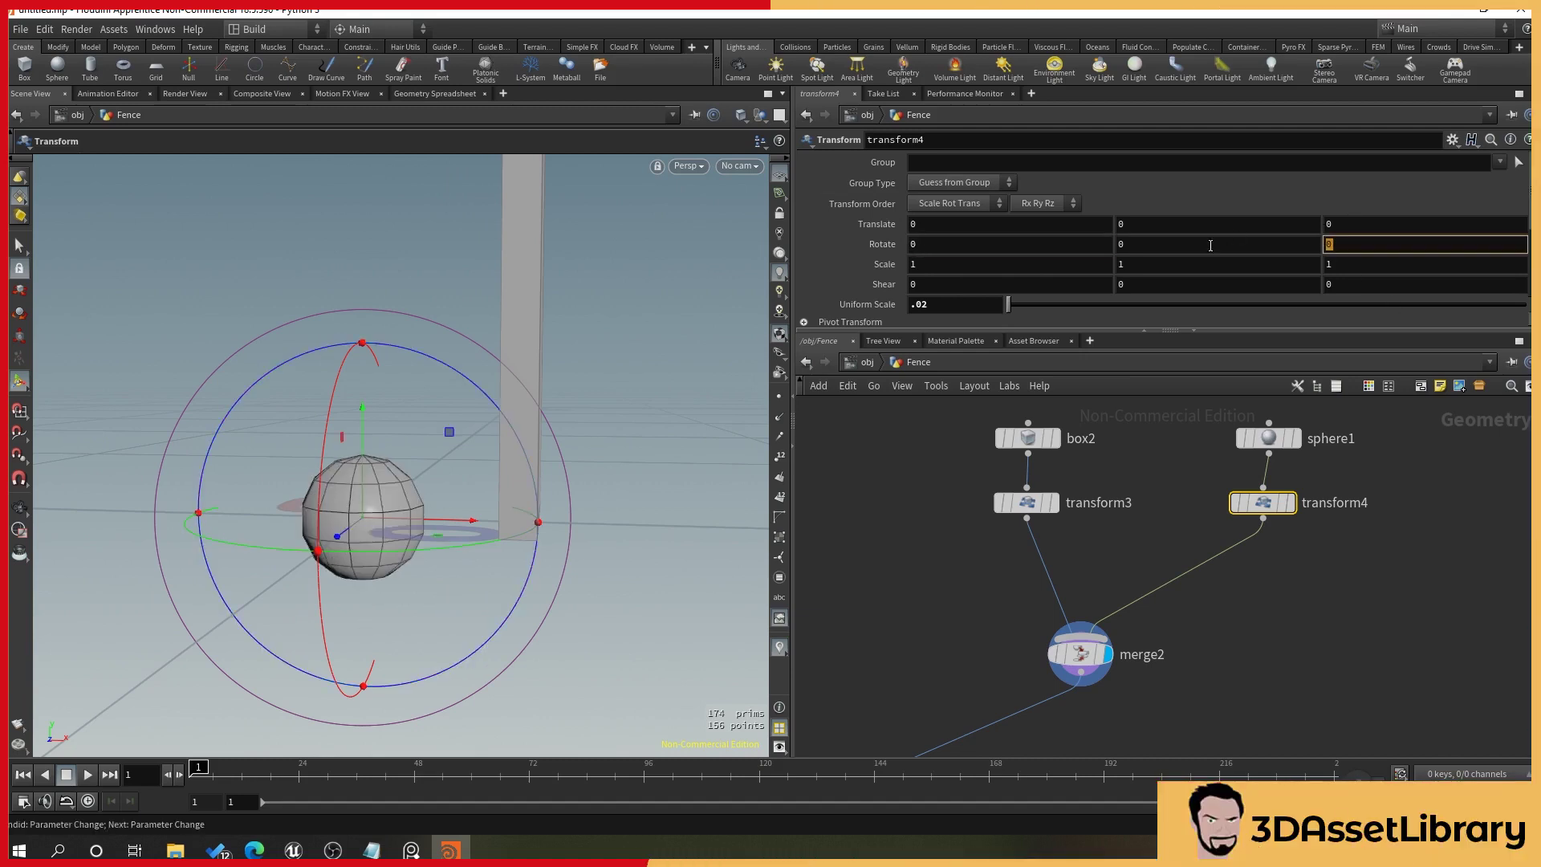
pyautogui.press('Return')
pyautogui.keyDown('alt'); pyautogui.moveTo(590, 426); pyautogui.dragTo(466, 539); pyautogui.keyUp('alt')
pyautogui.scroll(-4, 469, 448)
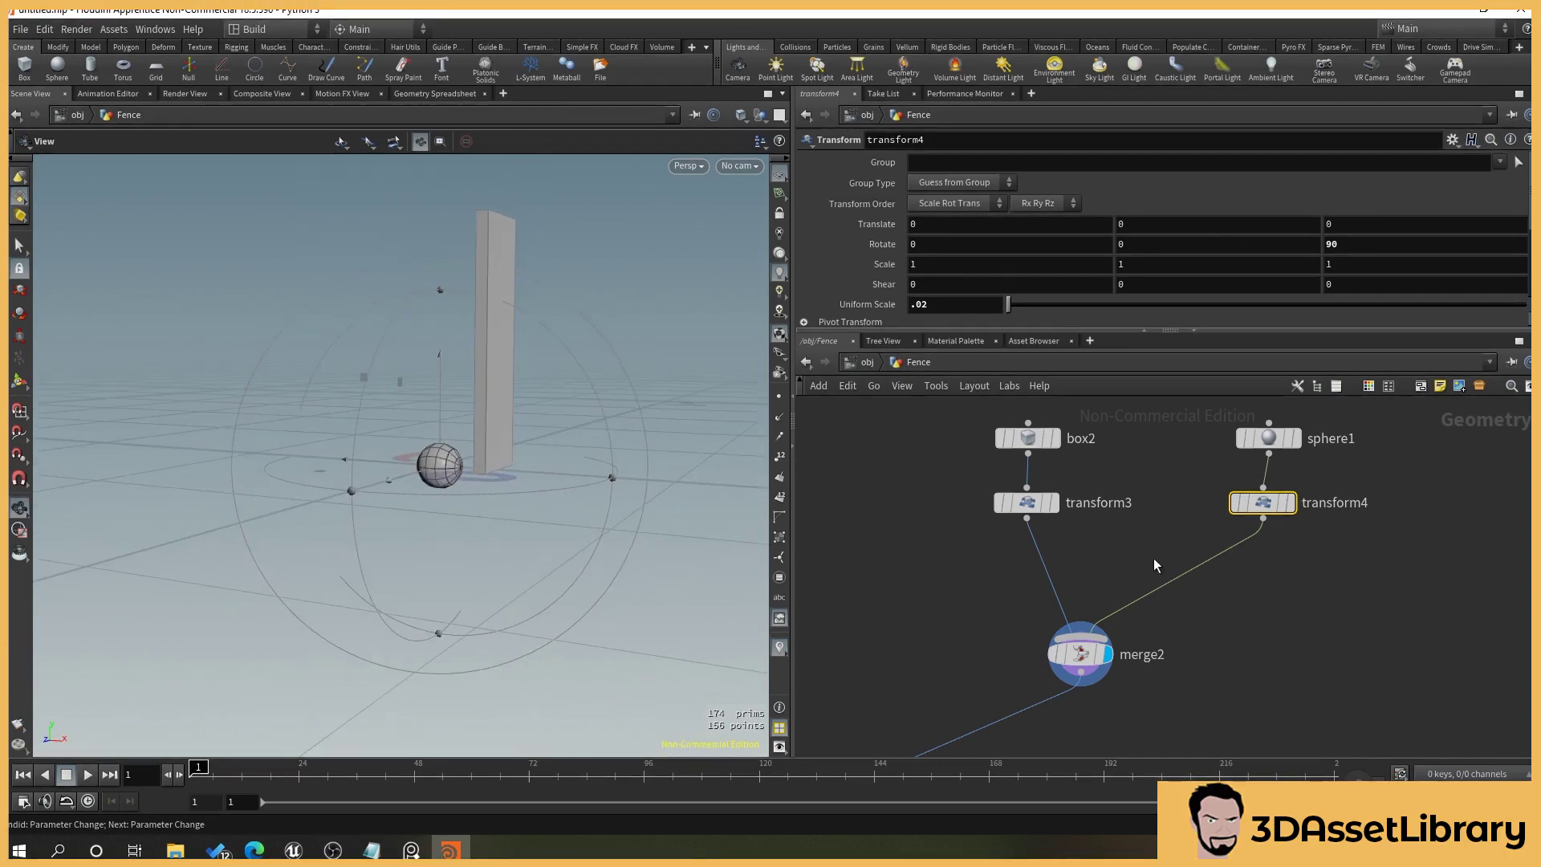
# Move the sphere outward by setting transform4's X translate to .01, and increase it to .05.
pyautogui.click(940, 219)
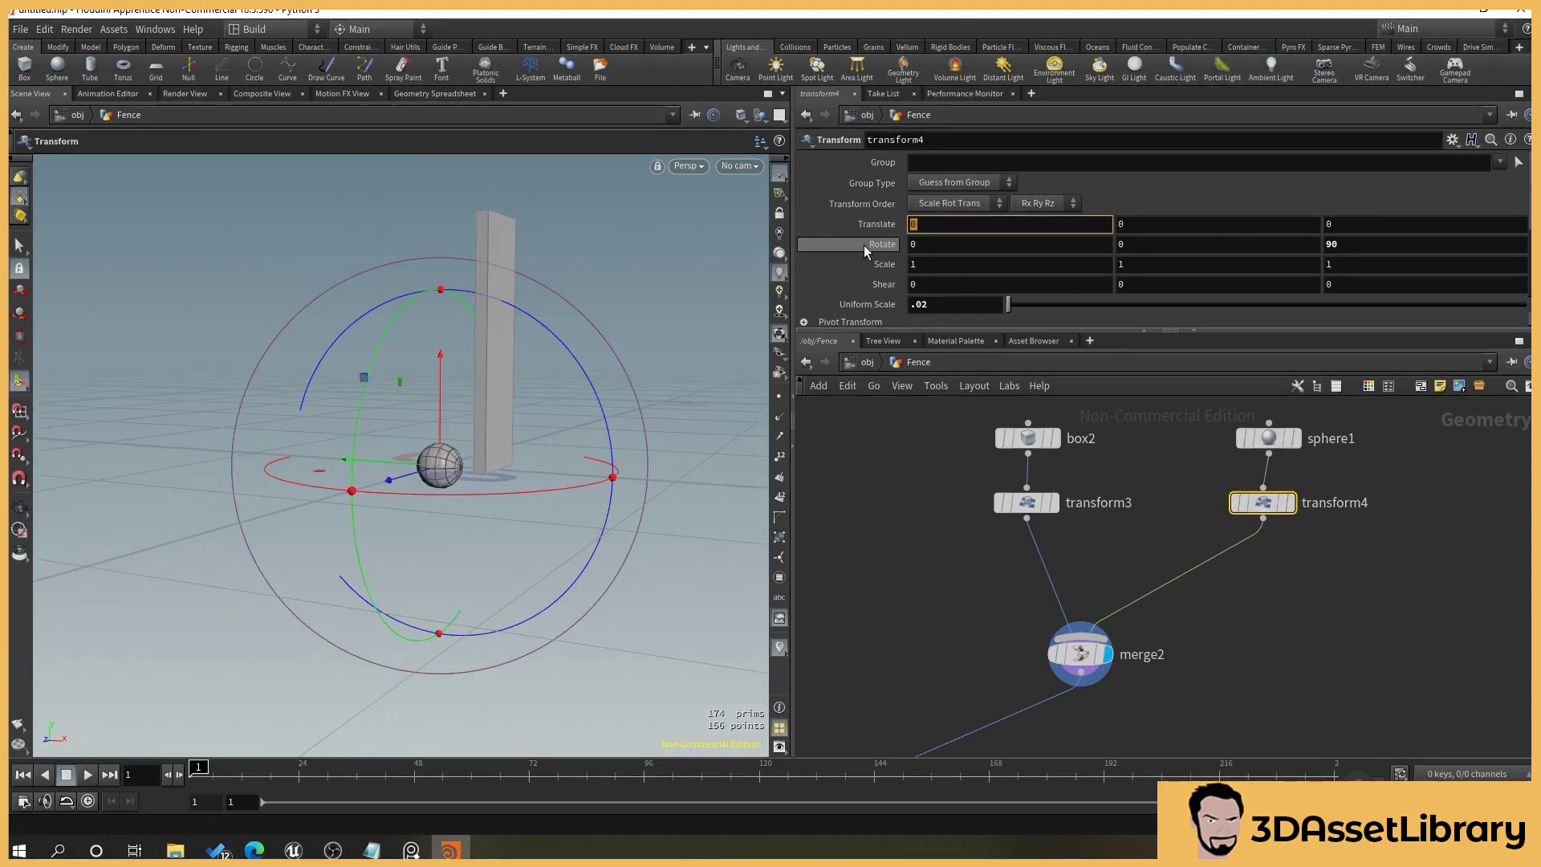
pyautogui.write('.01')
pyautogui.press('Return')
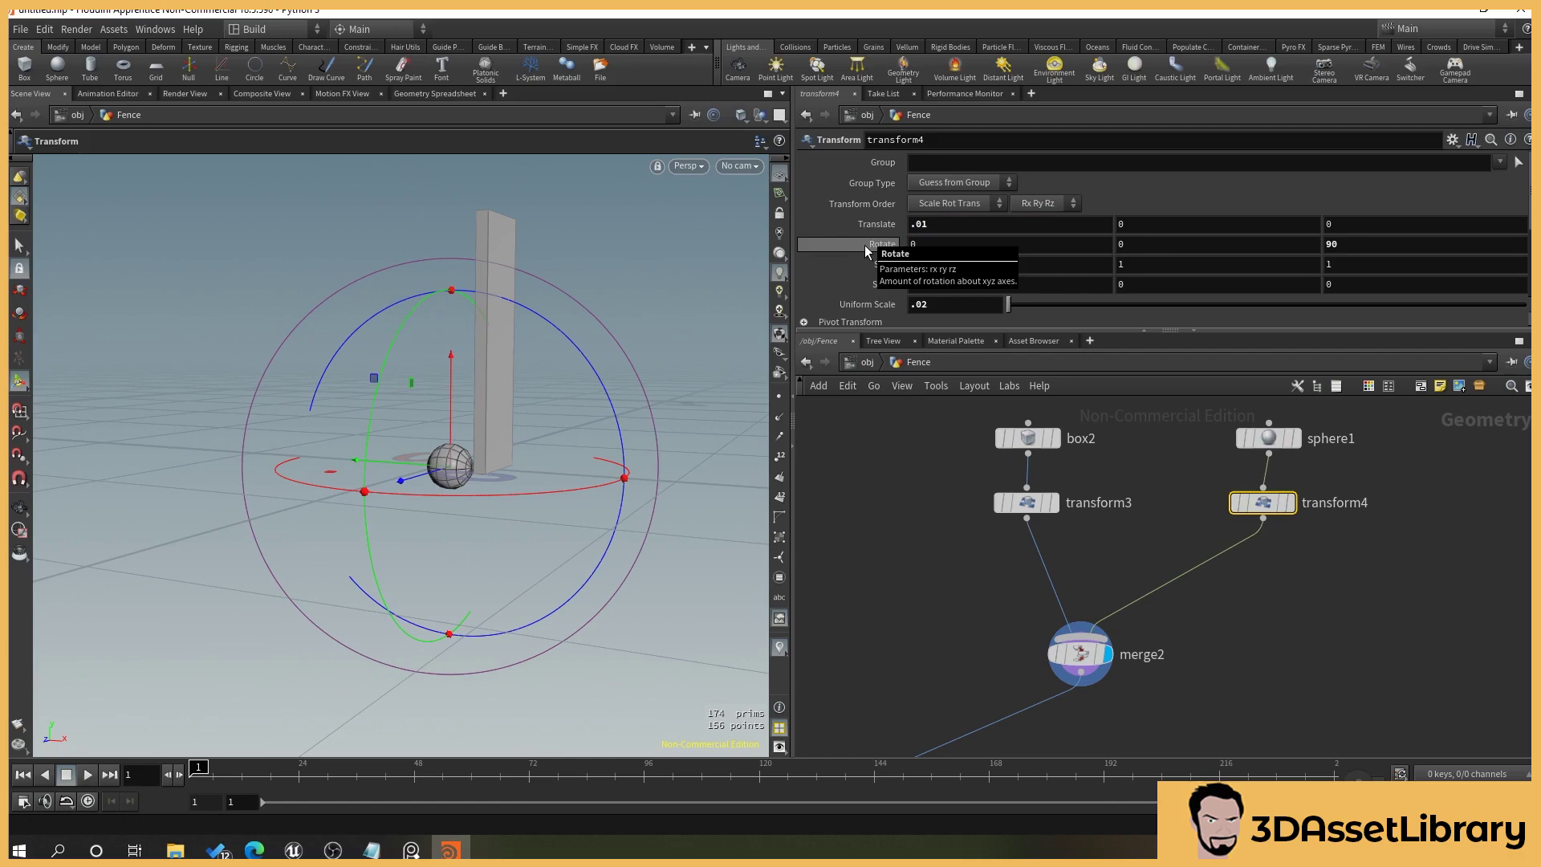
pyautogui.click(955, 224)
pyautogui.write('.05')
pyautogui.press('Return')
pyautogui.keyDown('alt'); pyautogui.moveTo(638, 397); pyautogui.dragTo(536, 426); pyautogui.keyUp('alt')
pyautogui.press('Return')
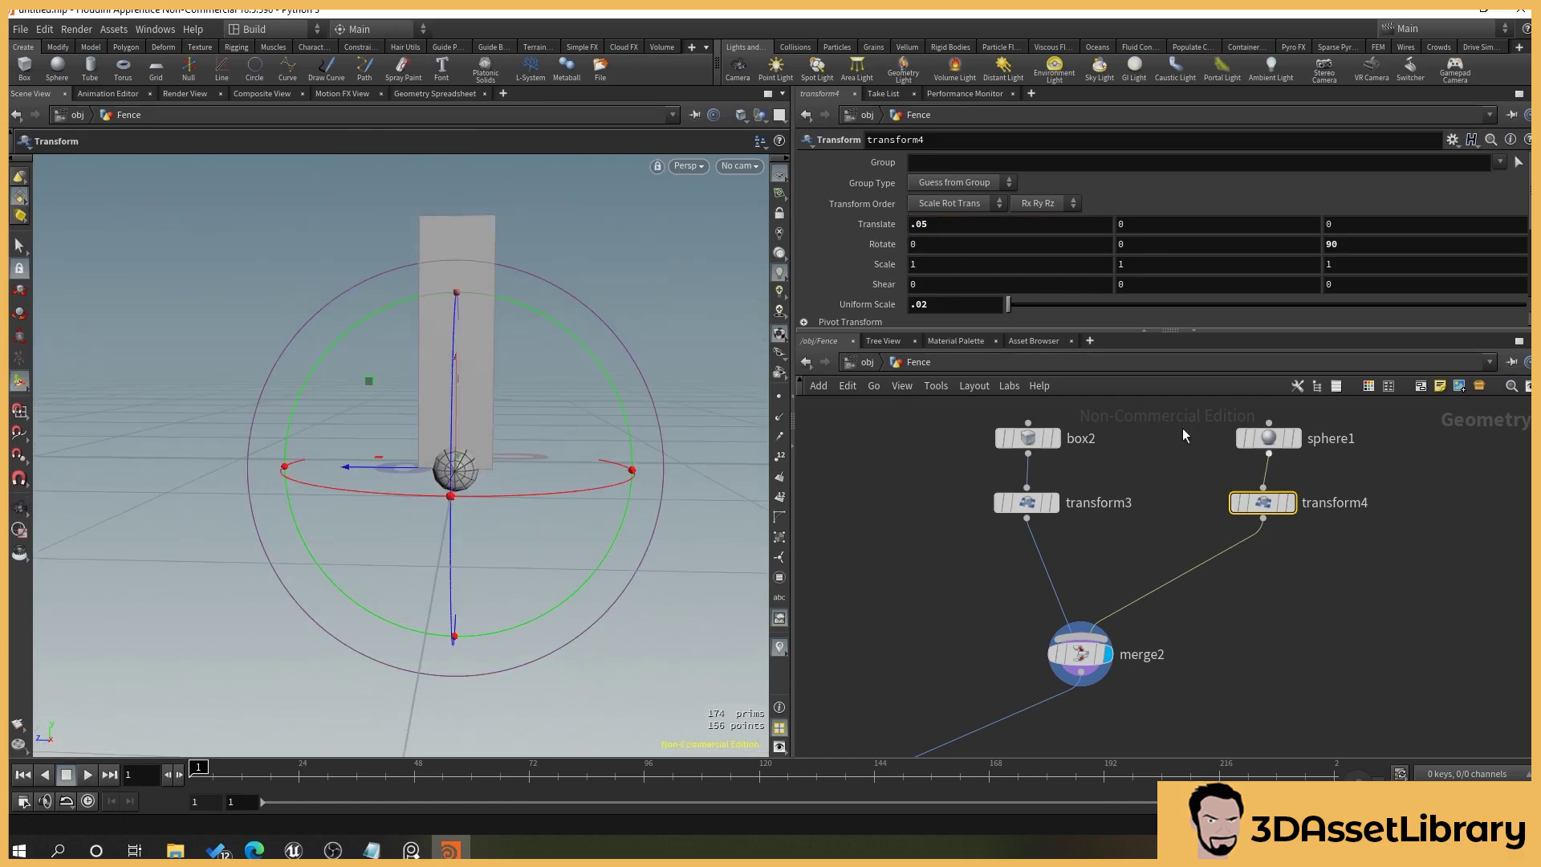
# Try raising the sphere with transform4's Y translate at 1, .5 and .1.
pyautogui.click(1157, 228)
pyautogui.write('1')
pyautogui.press('Return')
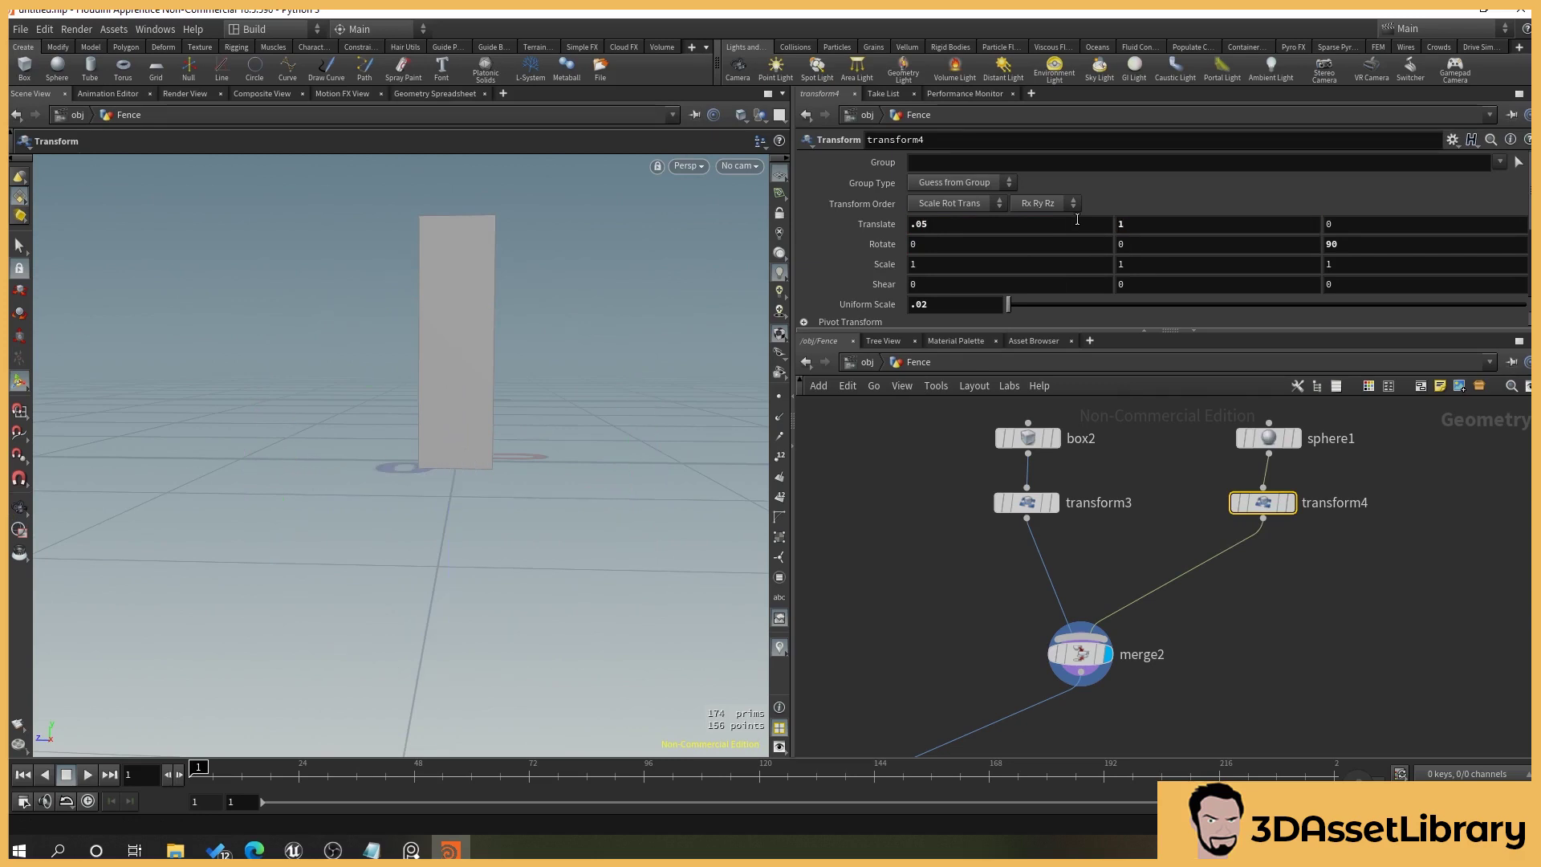
pyautogui.click(1143, 223)
pyautogui.write('.5')
pyautogui.press('Return')
pyautogui.click(1151, 222)
pyautogui.write('.1')
pyautogui.press('Return')
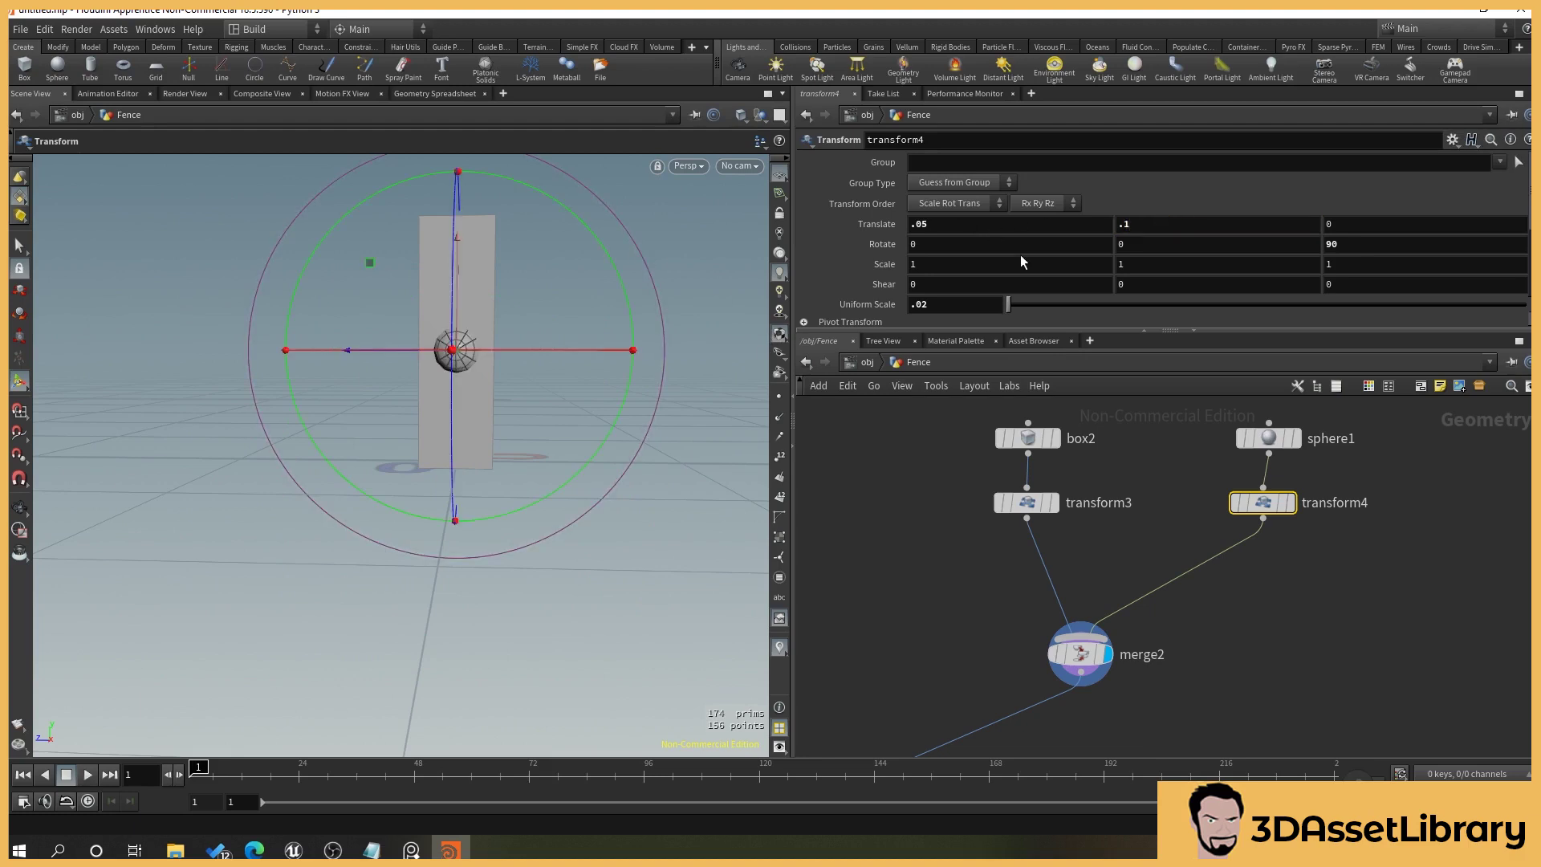
# Place the sphere near the slat's upper end, trying Y translate .2 and .15 and settling on .17.
pyautogui.click(1162, 223)
pyautogui.write('.2')
pyautogui.press('Return')
pyautogui.click(1161, 222)
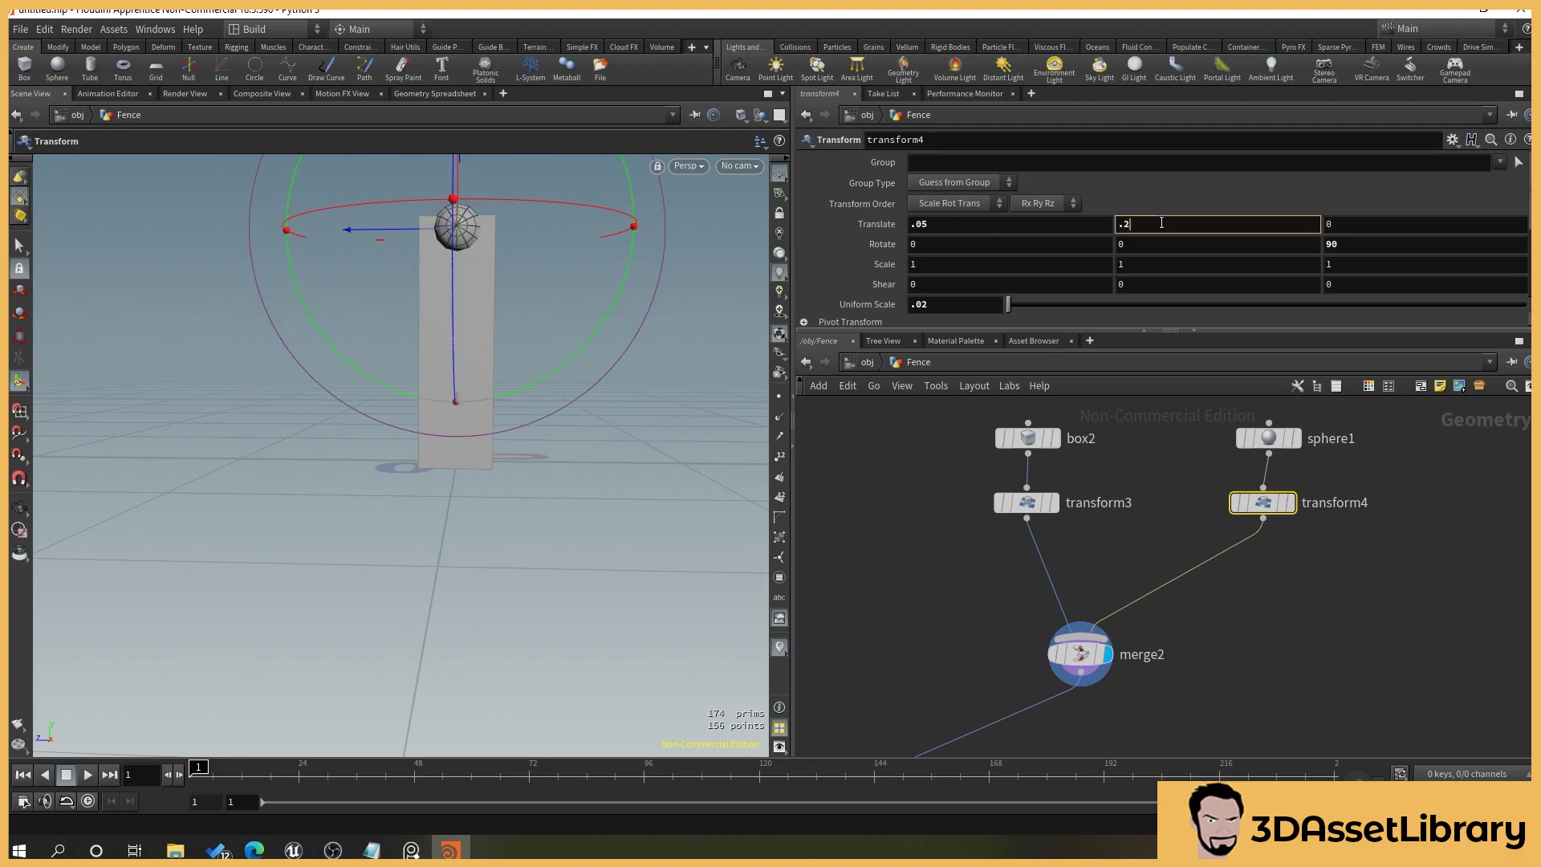
pyautogui.write('.15')
pyautogui.press('Return')
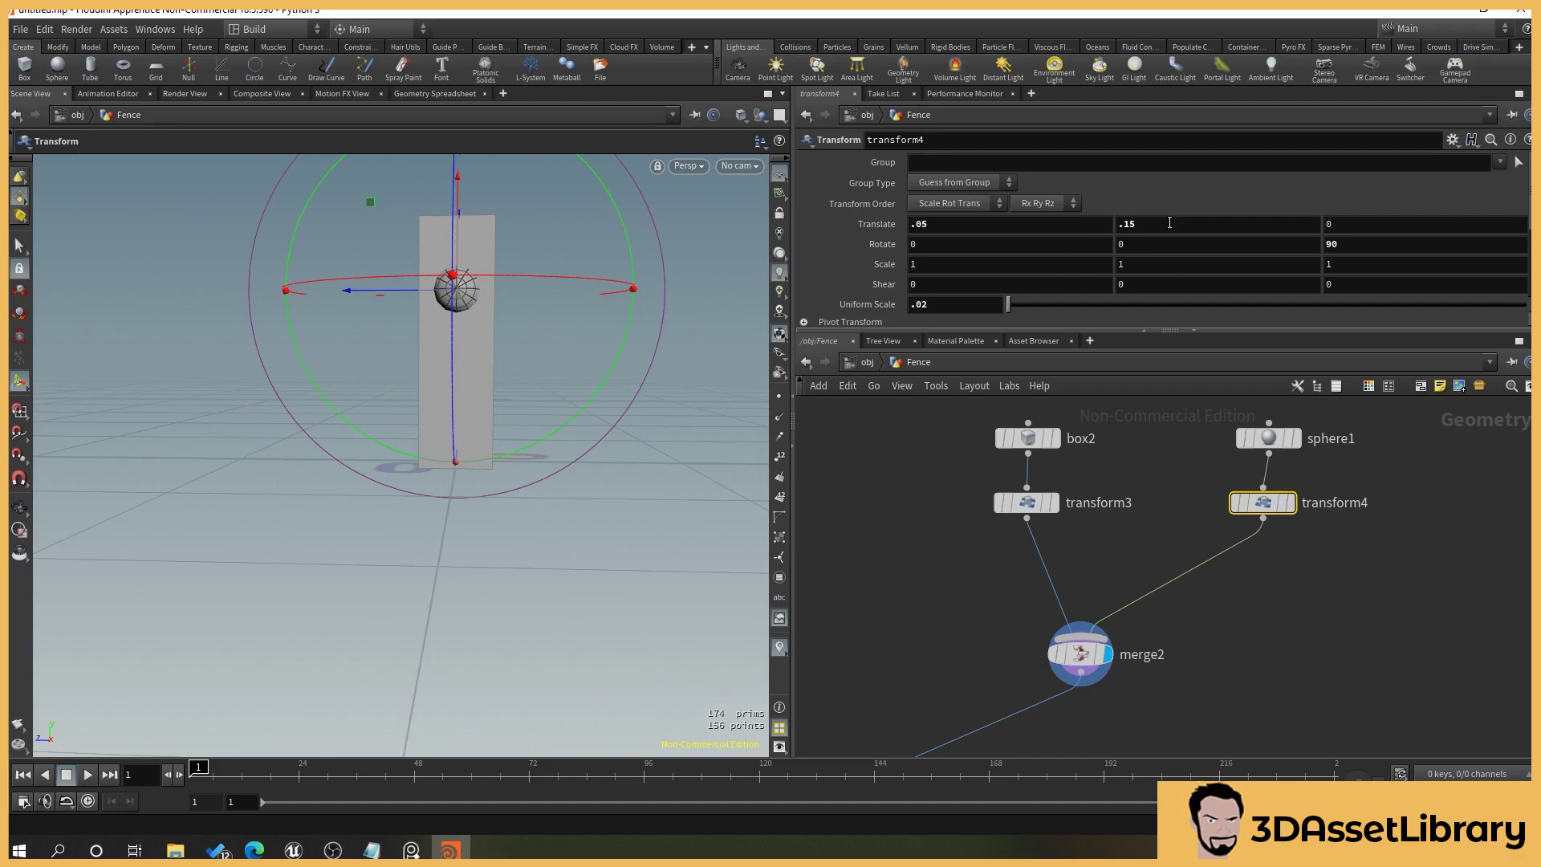
pyautogui.click(1169, 223)
pyautogui.write('.17')
pyautogui.press('Return')
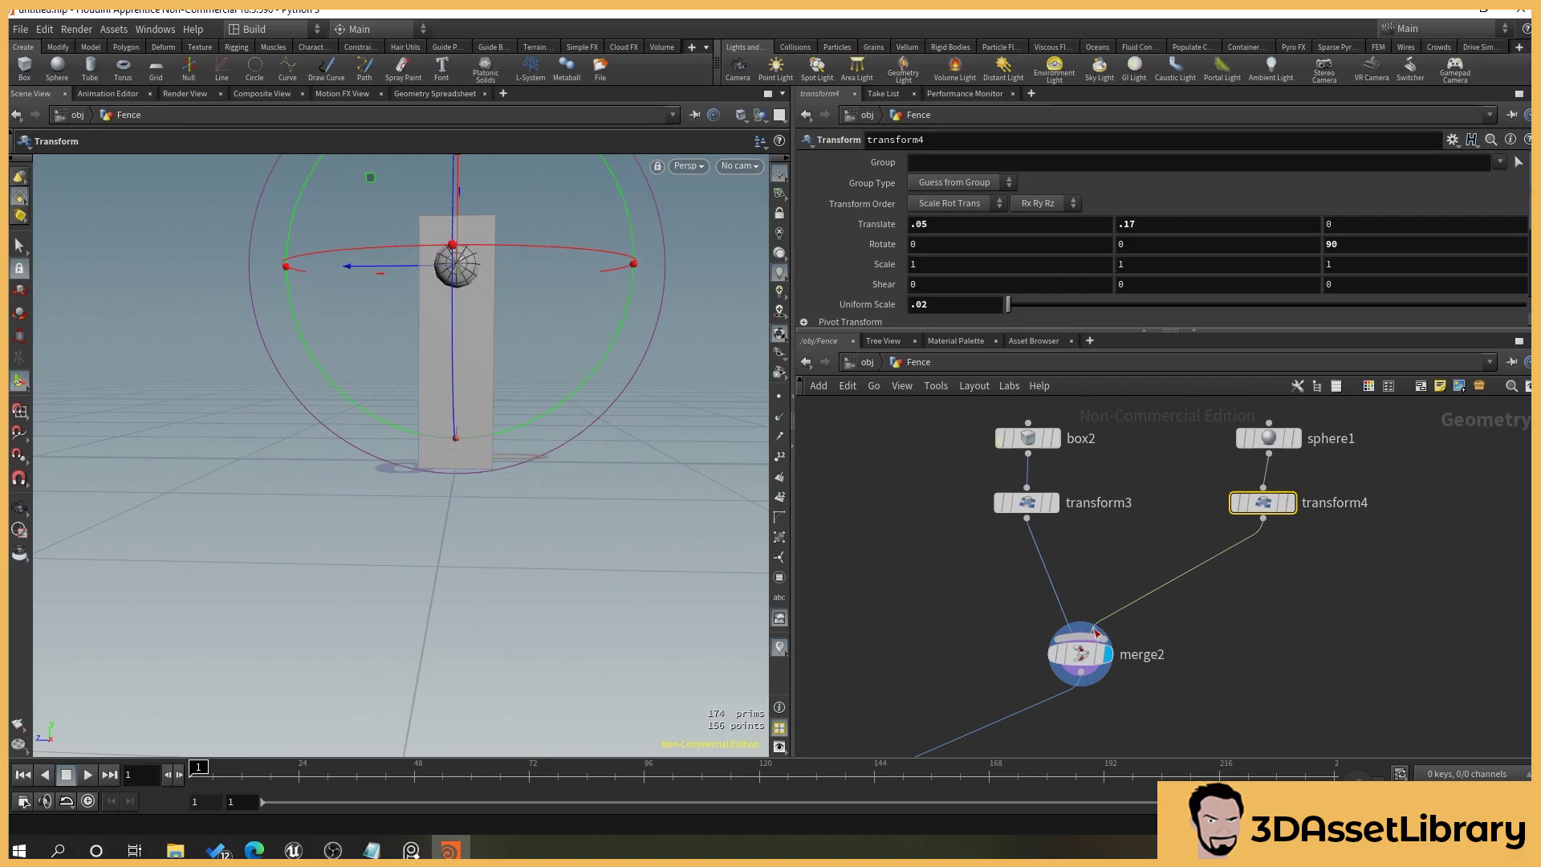
# Shrink the sphere by setting transform4's uniform scale to .016.
pyautogui.press('Escape')
pyautogui.moveTo(498, 481); pyautogui.dragTo(526, 373)
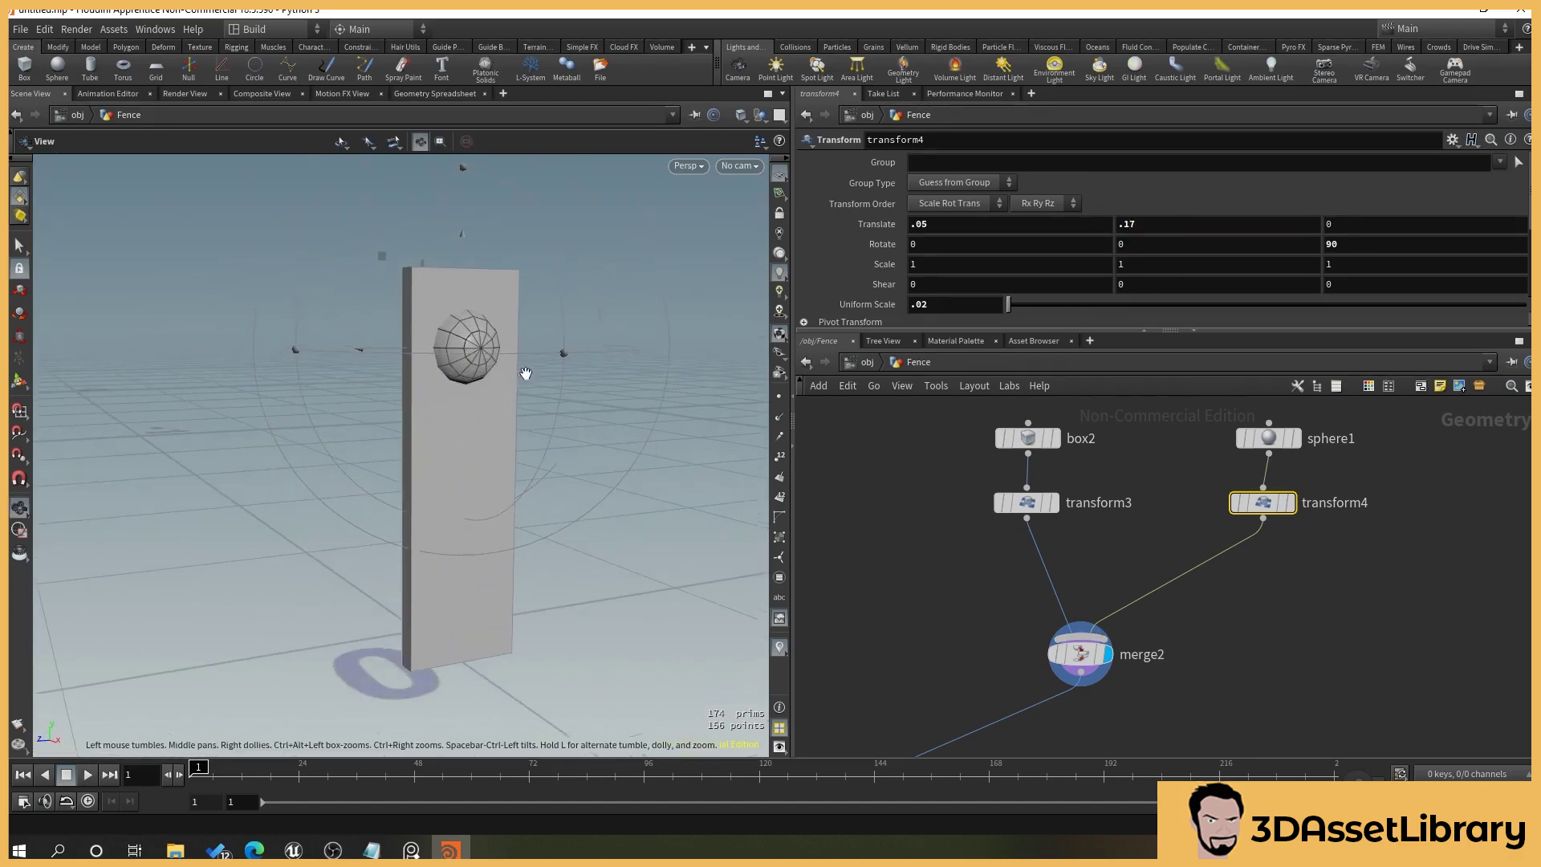
pyautogui.press('Return')
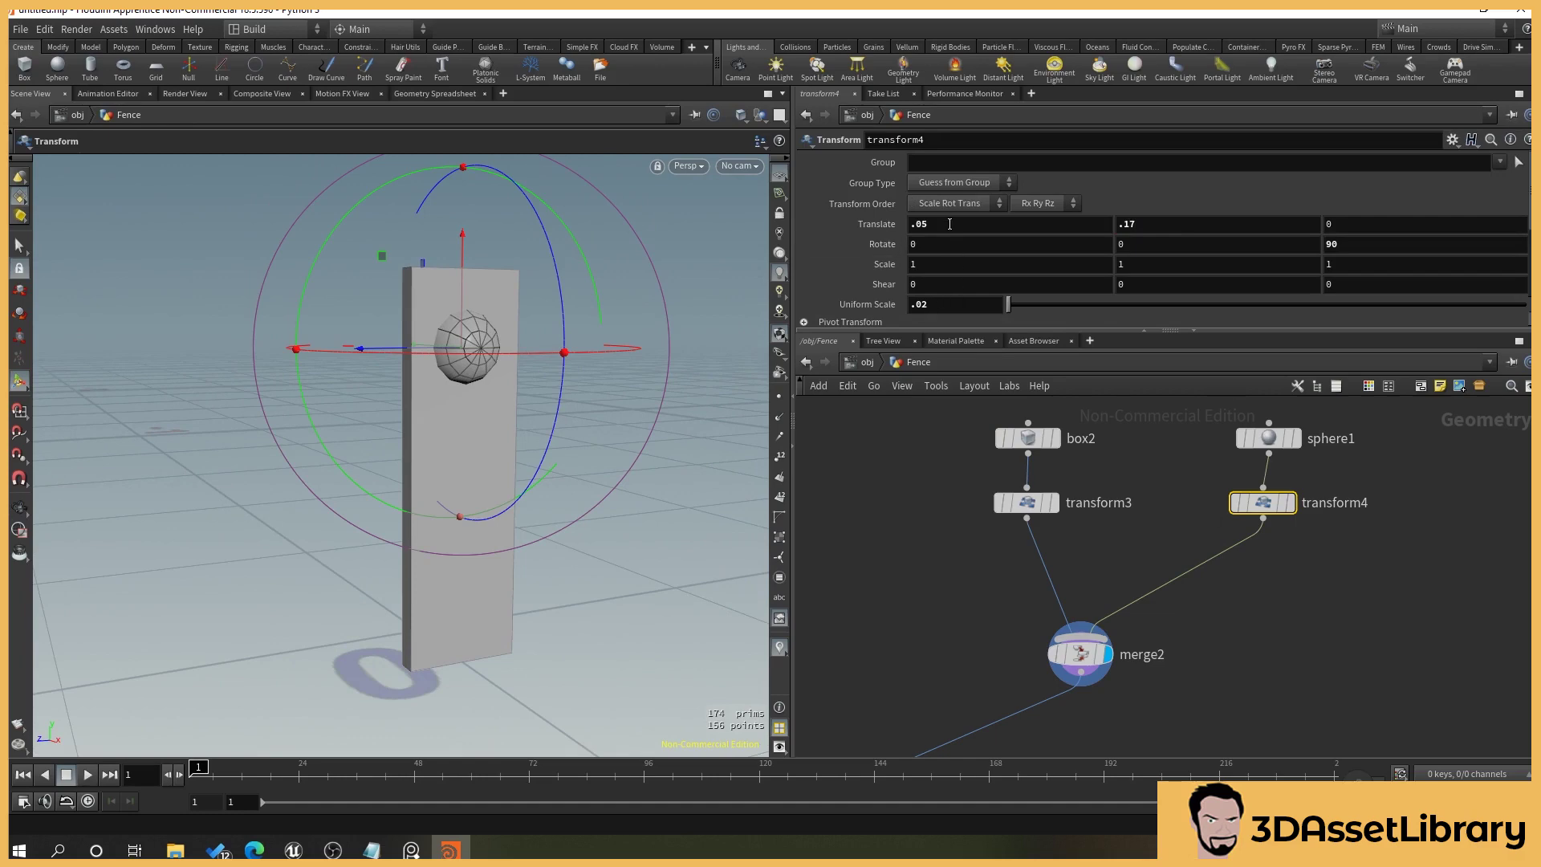
pyautogui.click(953, 305)
pyautogui.press('Return')
# Display merge1 to check the slat bracket and sphere against the post's base.
pyautogui.scroll(-5, 1111, 660)
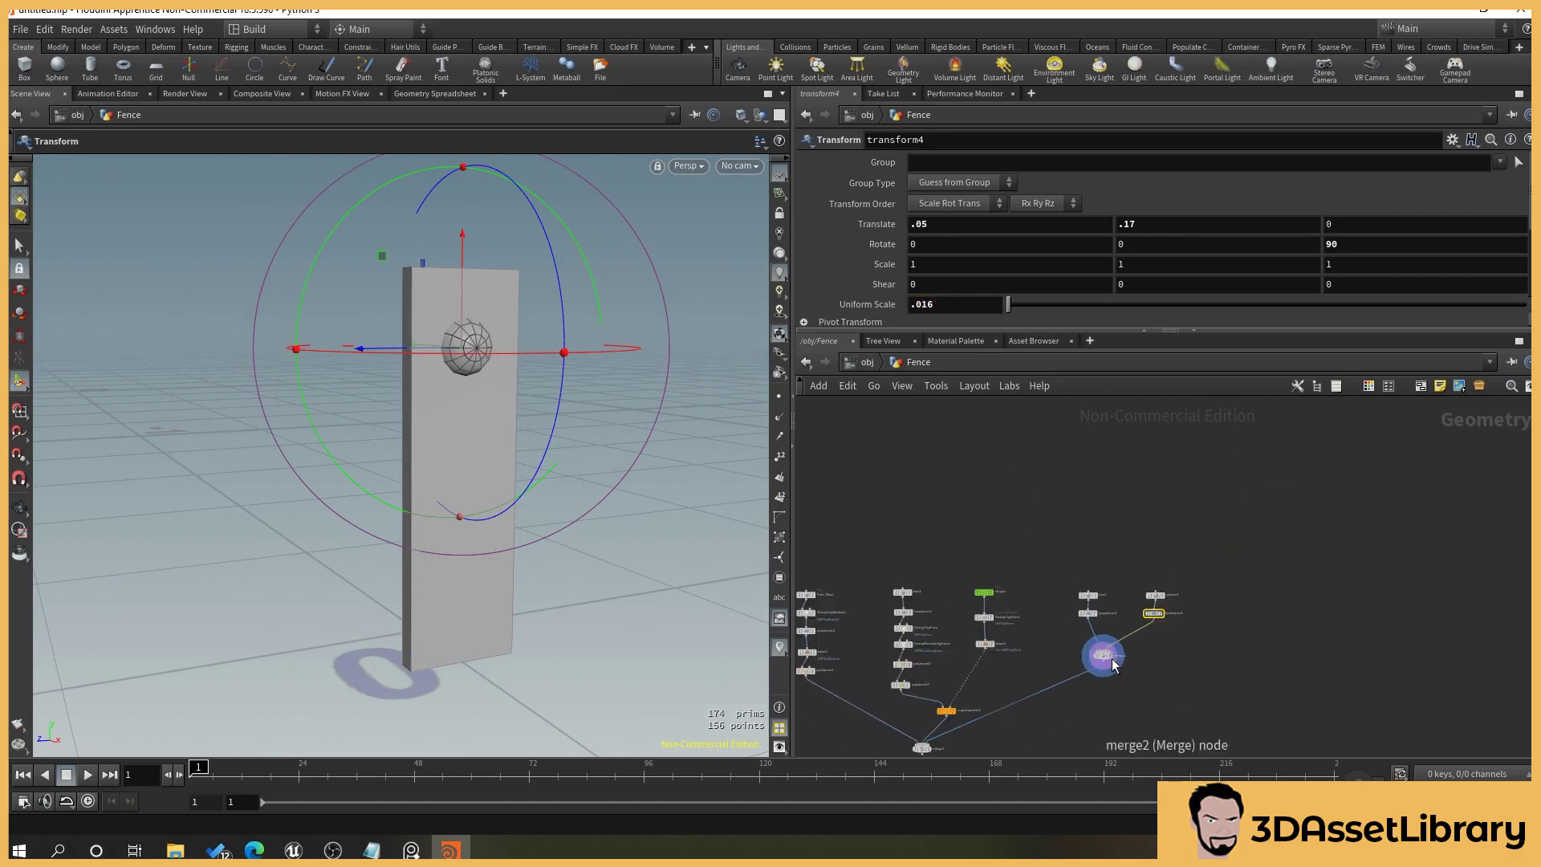
pyautogui.moveTo(917, 726); pyautogui.dragTo(970, 598, button='middle')
pyautogui.scroll(3, 971, 600)
pyautogui.click(999, 641)
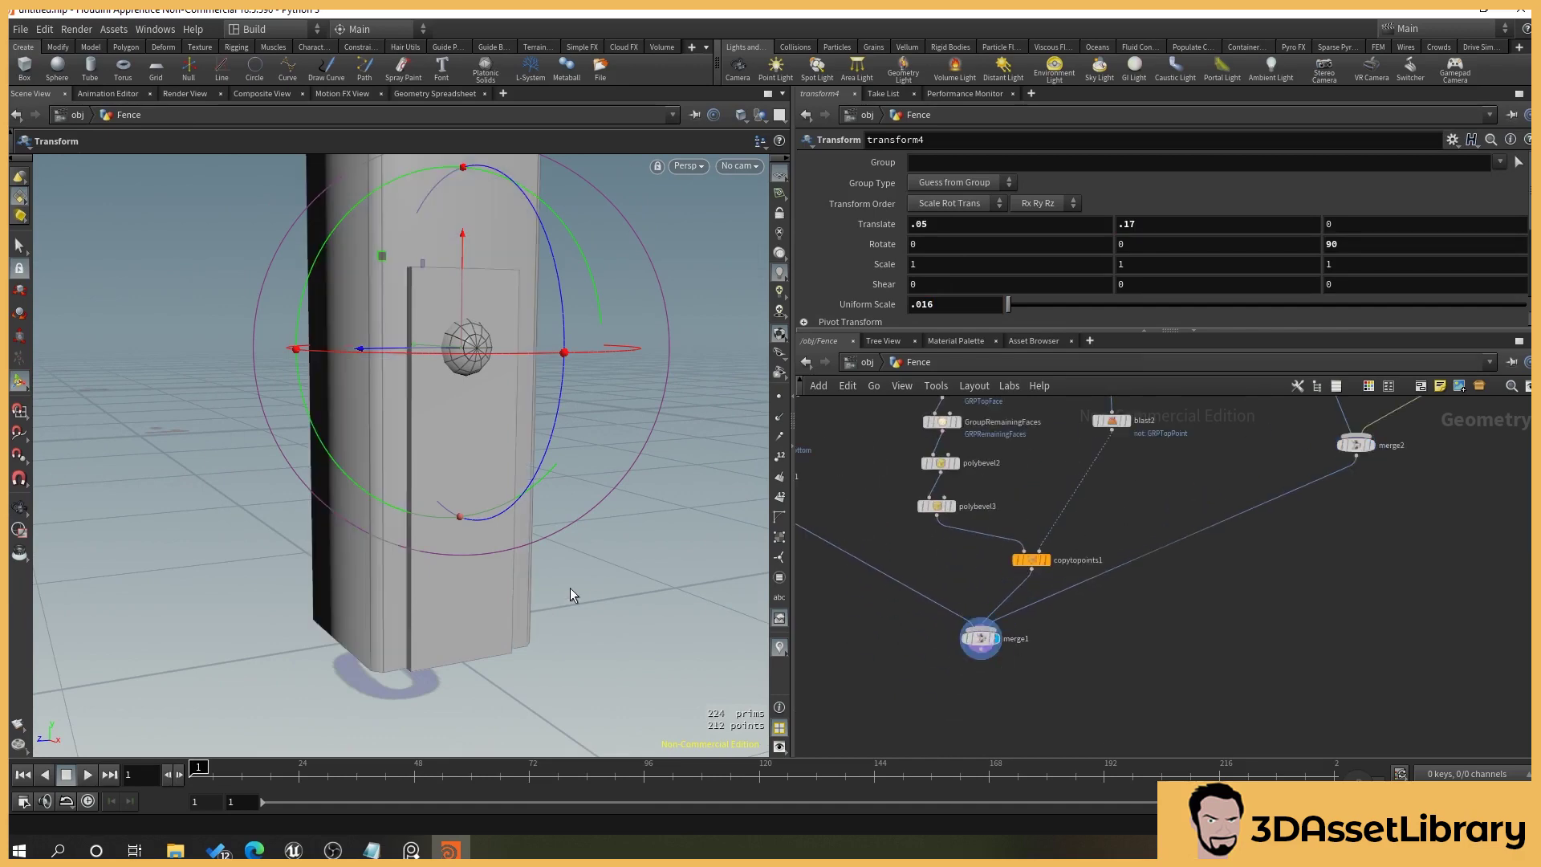
pyautogui.scroll(-3, 578, 583)
pyautogui.keyDown('alt'); pyautogui.moveTo(577, 582); pyautogui.dragTo(452, 598); pyautogui.keyUp('alt')
pyautogui.press('Return')
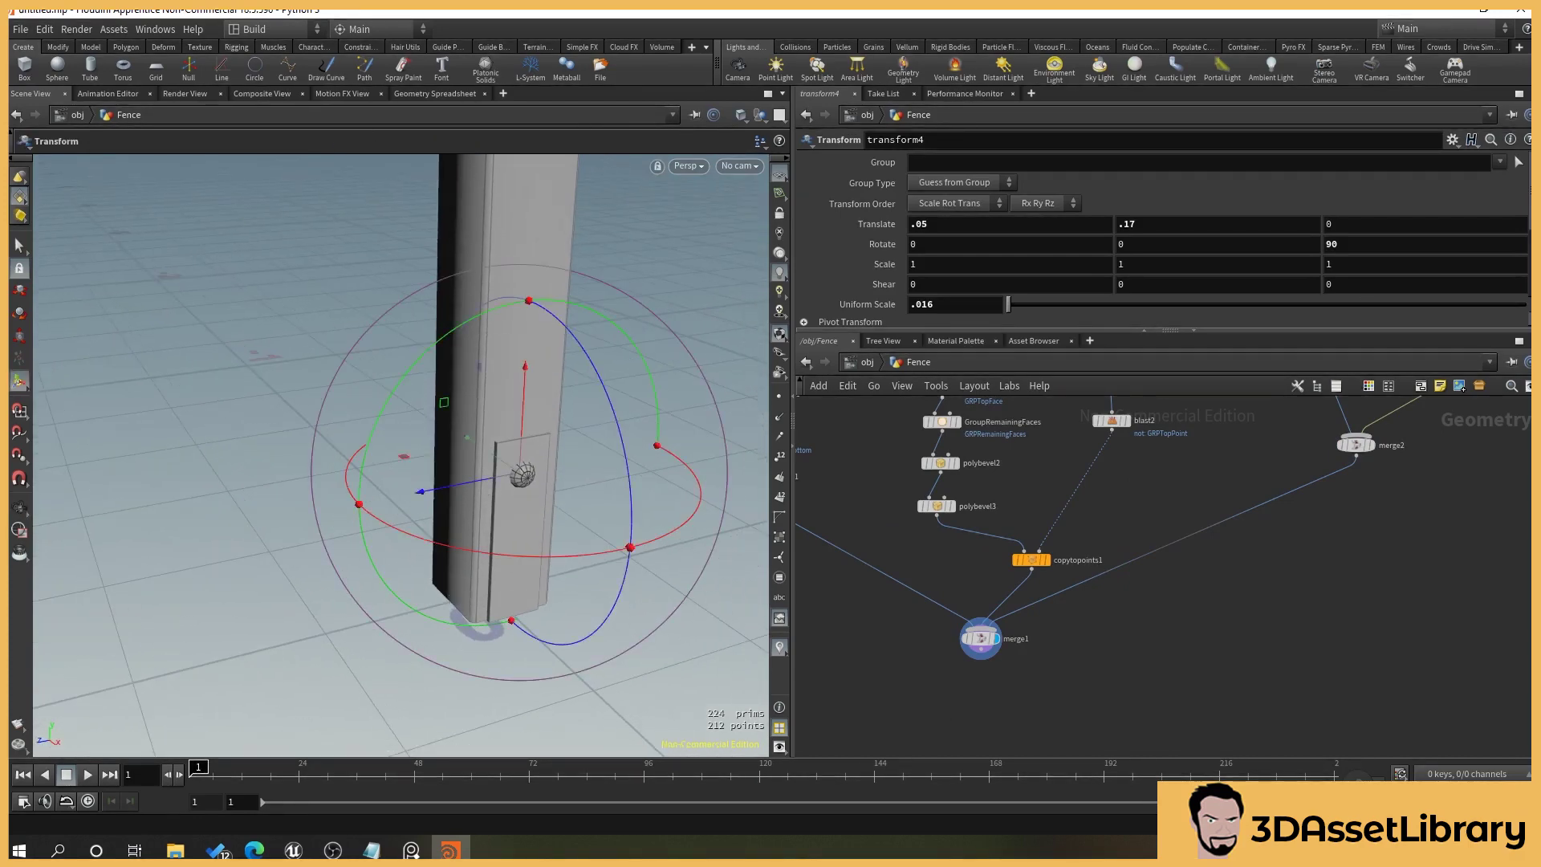
# Insert a Mirror node between merge2 and merge1 to duplicate the slat and sphere on the post's opposite side.
pyautogui.press('Delete')
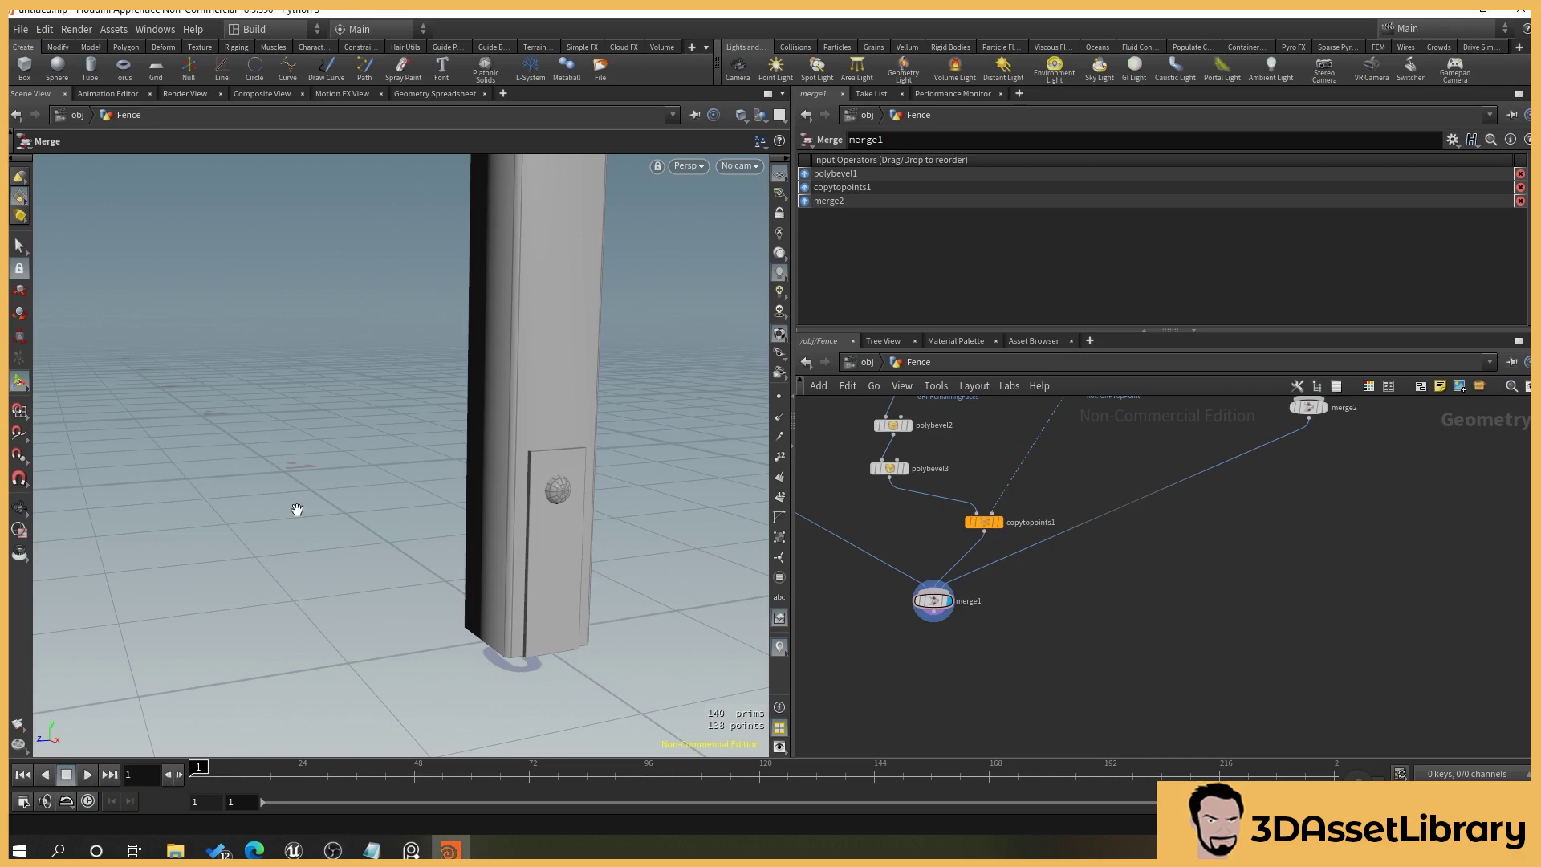
pyautogui.press('Escape')
pyautogui.moveTo(292, 508); pyautogui.dragTo(434, 610)
pyautogui.press('Return')
pyautogui.press('Tab')
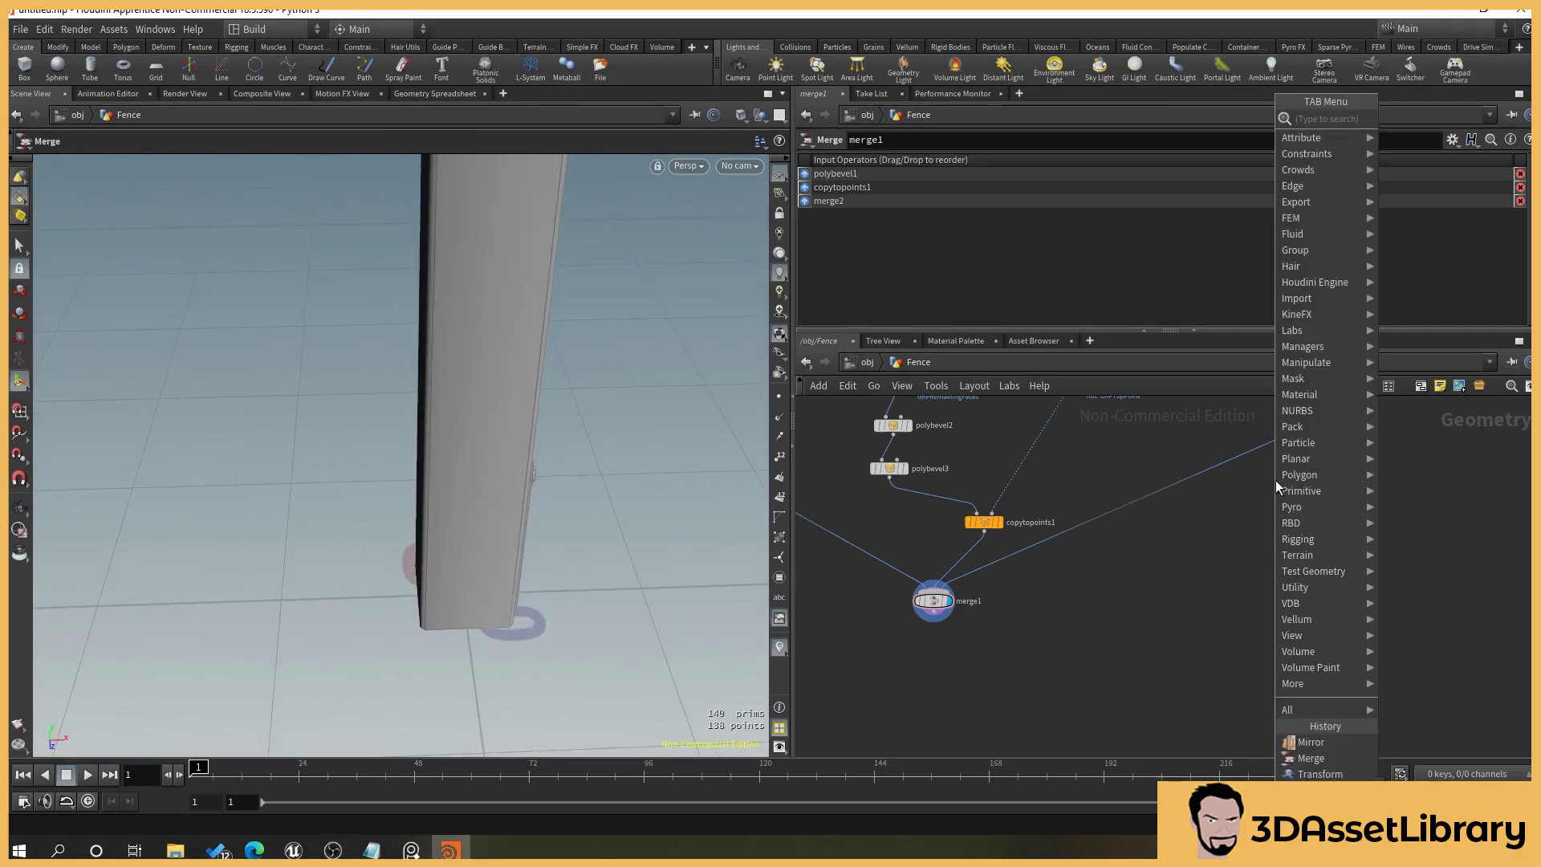
pyautogui.write('tra')
pyautogui.press('Return')
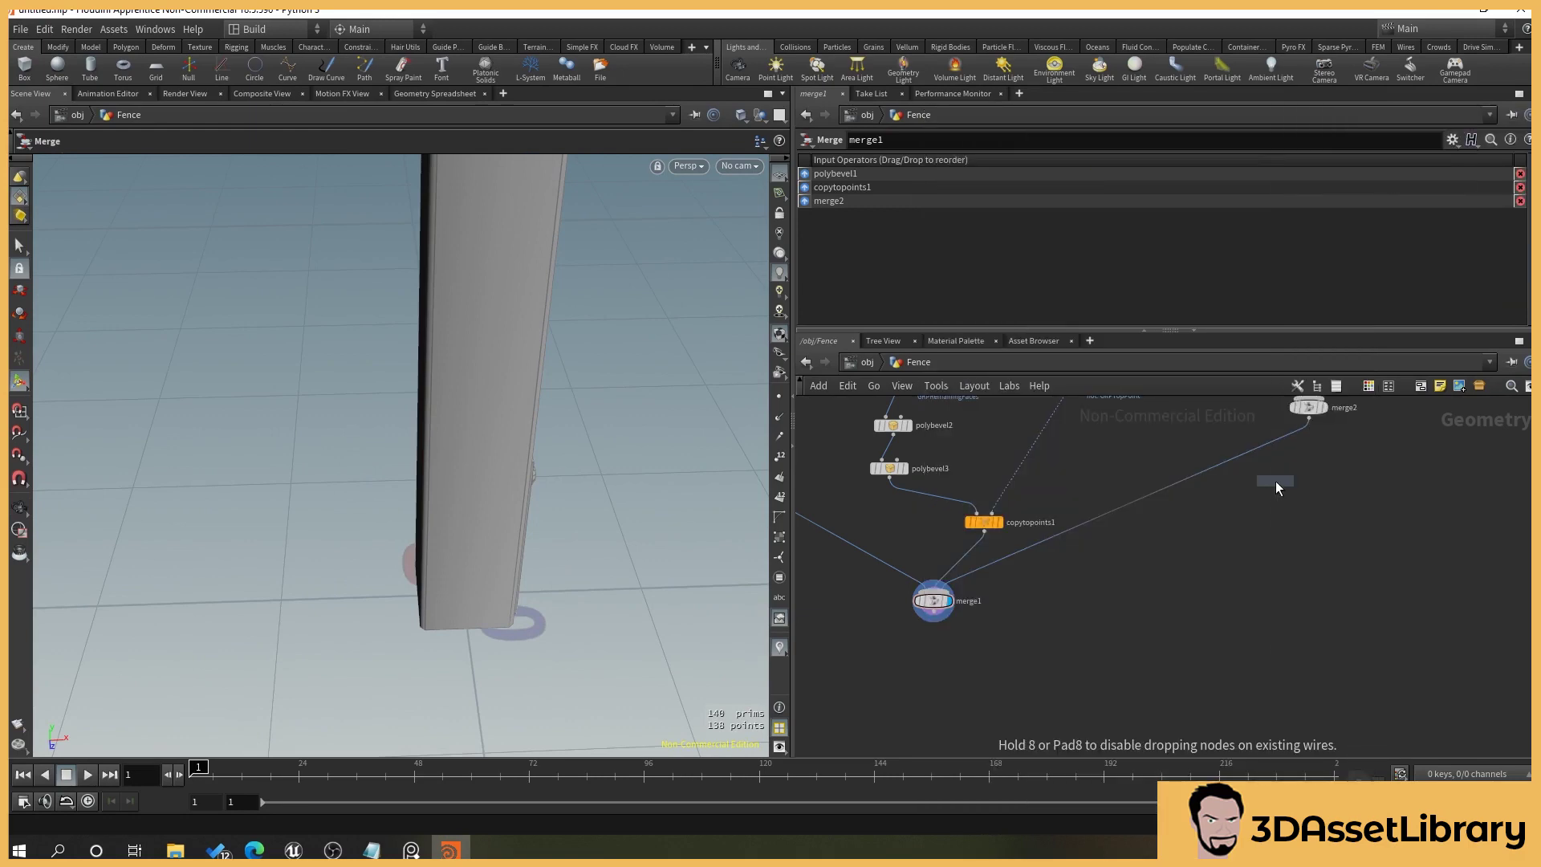
pyautogui.click(1220, 465)
pyautogui.press('h')
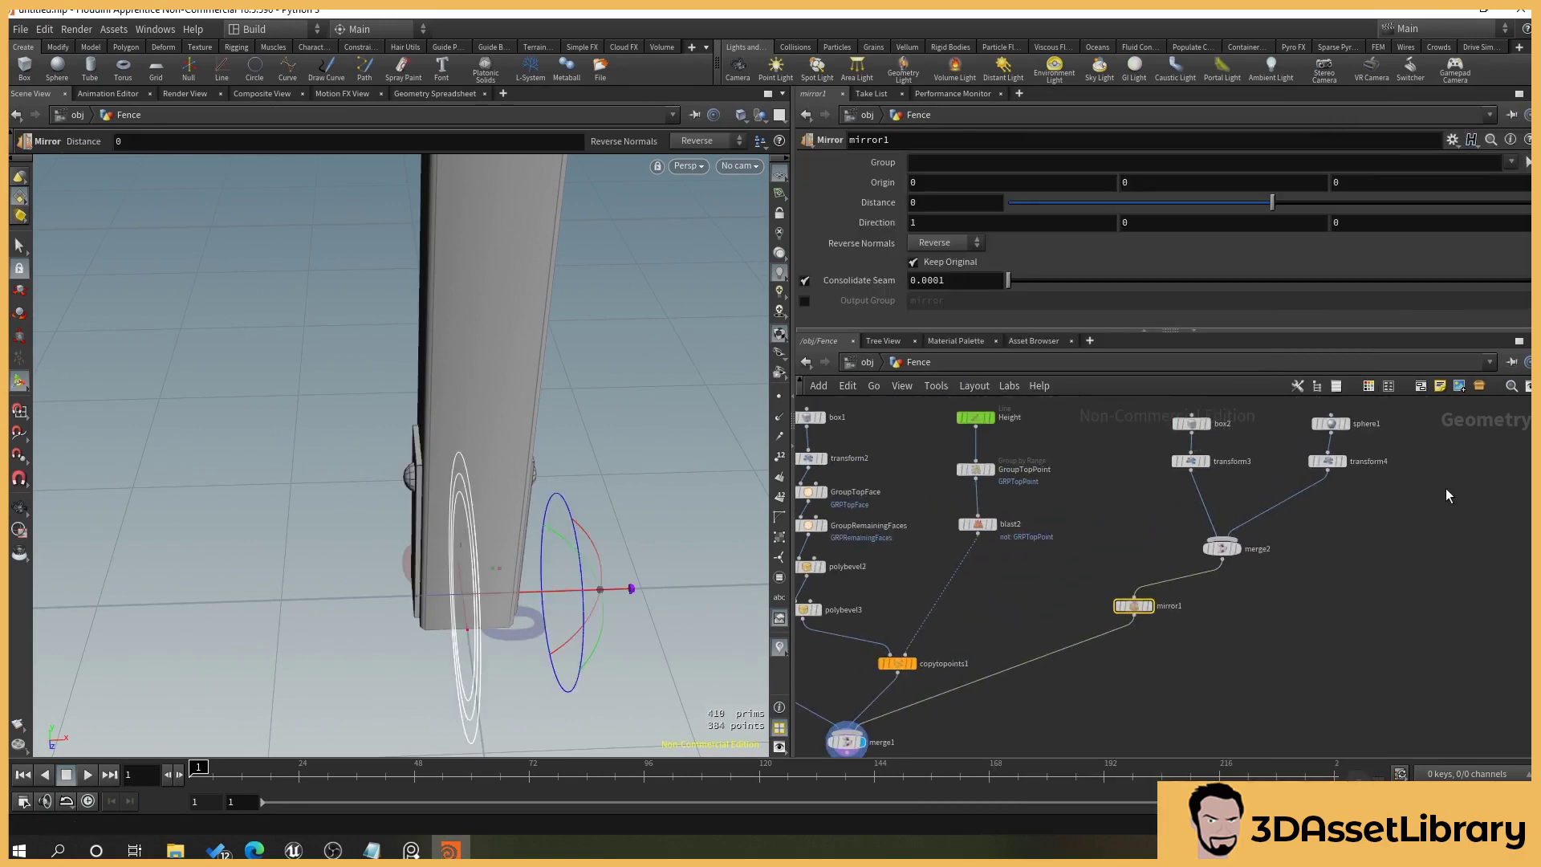
# Set the Height line's length to 0.74 to change the post's height.
pyautogui.keyDown('alt'); pyautogui.moveTo(650, 541); pyautogui.dragTo(457, 358); pyautogui.keyUp('alt')
pyautogui.scroll(-3, 545, 463)
pyautogui.keyDown('alt'); pyautogui.moveTo(630, 508); pyautogui.dragTo(481, 602, button='middle'); pyautogui.keyUp('alt')
pyautogui.scroll(-6, 489, 558)
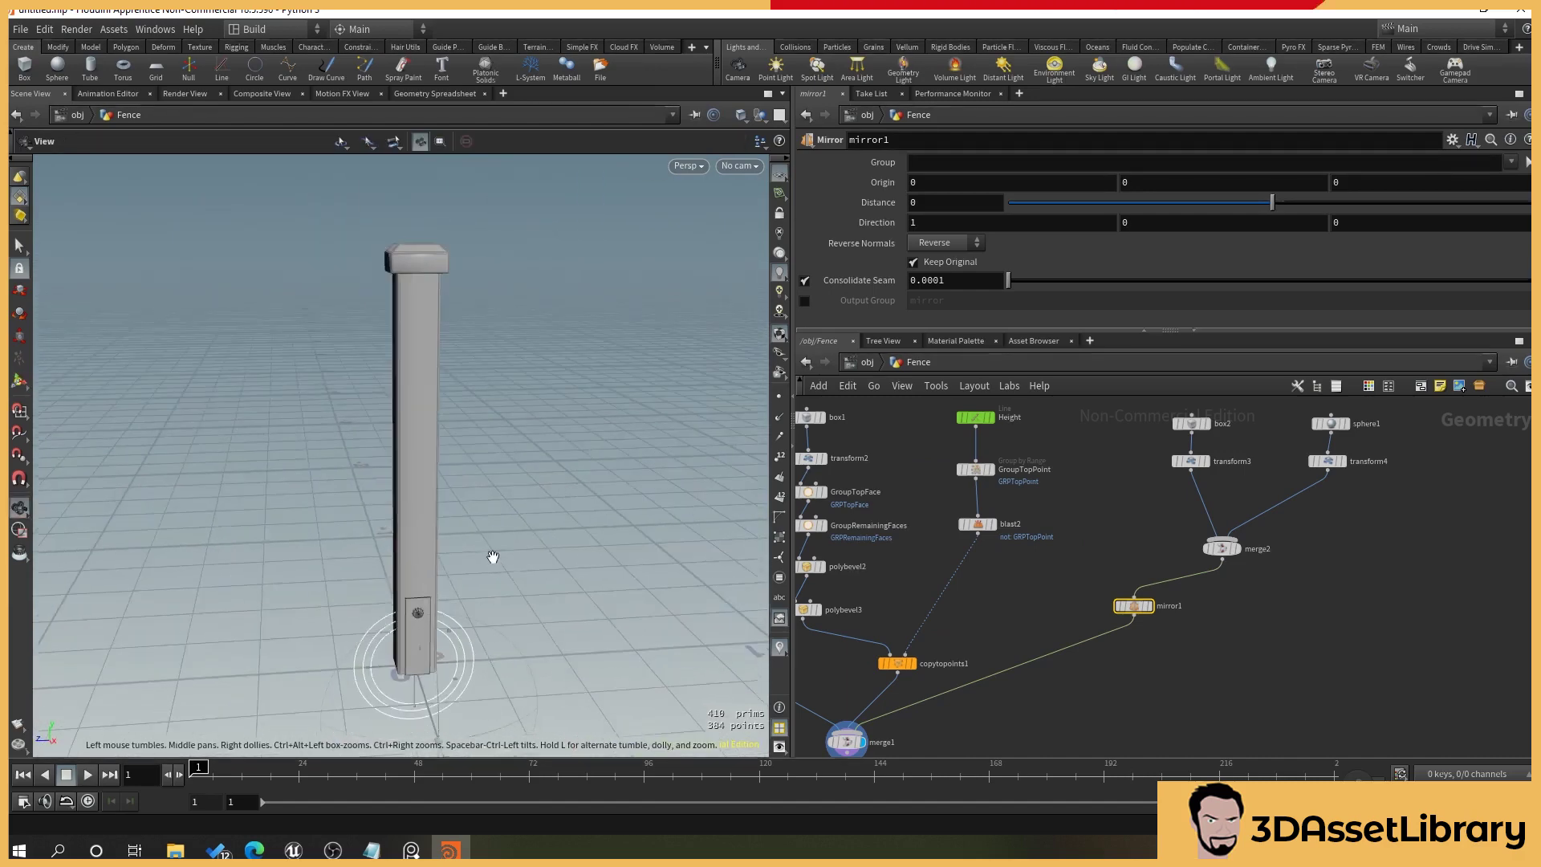
pyautogui.keyDown('alt'); pyautogui.moveTo(492, 557); pyautogui.dragTo(511, 598); pyautogui.keyUp('alt')
pyautogui.keyDown('alt'); pyautogui.moveTo(511, 597); pyautogui.dragTo(521, 551, button='middle'); pyautogui.keyUp('alt')
pyautogui.keyDown('alt'); pyautogui.moveTo(1043, 516); pyautogui.dragTo(1143, 576, button='middle'); pyautogui.keyUp('alt')
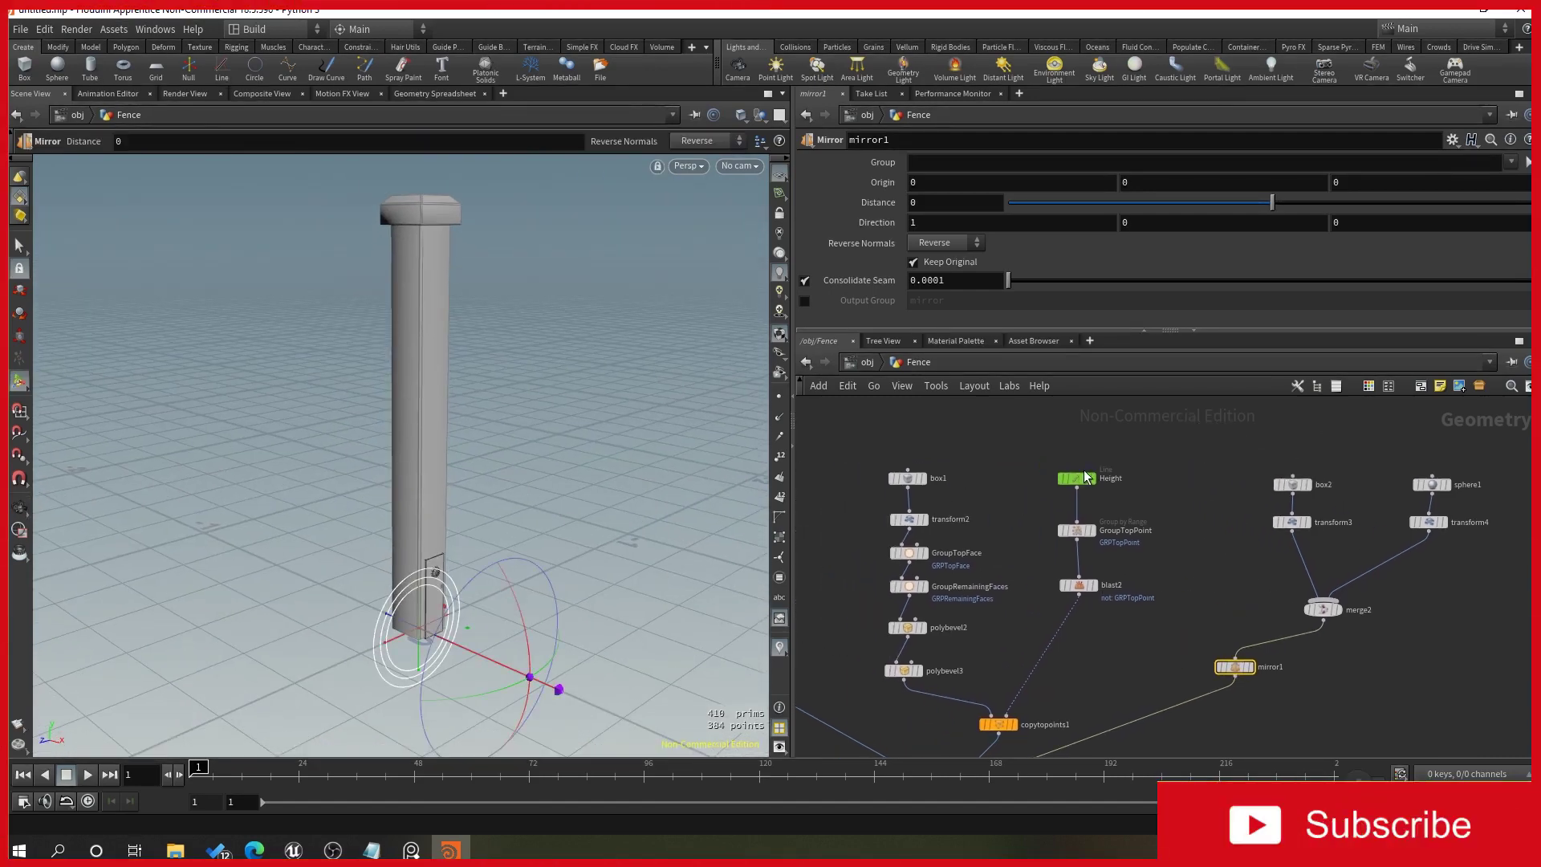
pyautogui.click(1084, 486)
pyautogui.moveTo(1060, 223)
pyautogui.mouseDown()
pyautogui.moveTo(1075, 225)
pyautogui.moveTo(1048, 224)
pyautogui.mouseUp()
# Examine the post, its cap and the mirrored base brackets from several sides and distances.
pyautogui.press('Escape')
pyautogui.scroll(-3, 539, 455)
pyautogui.press('Return')
pyautogui.press('Escape')
pyautogui.scroll(2, 561, 514)
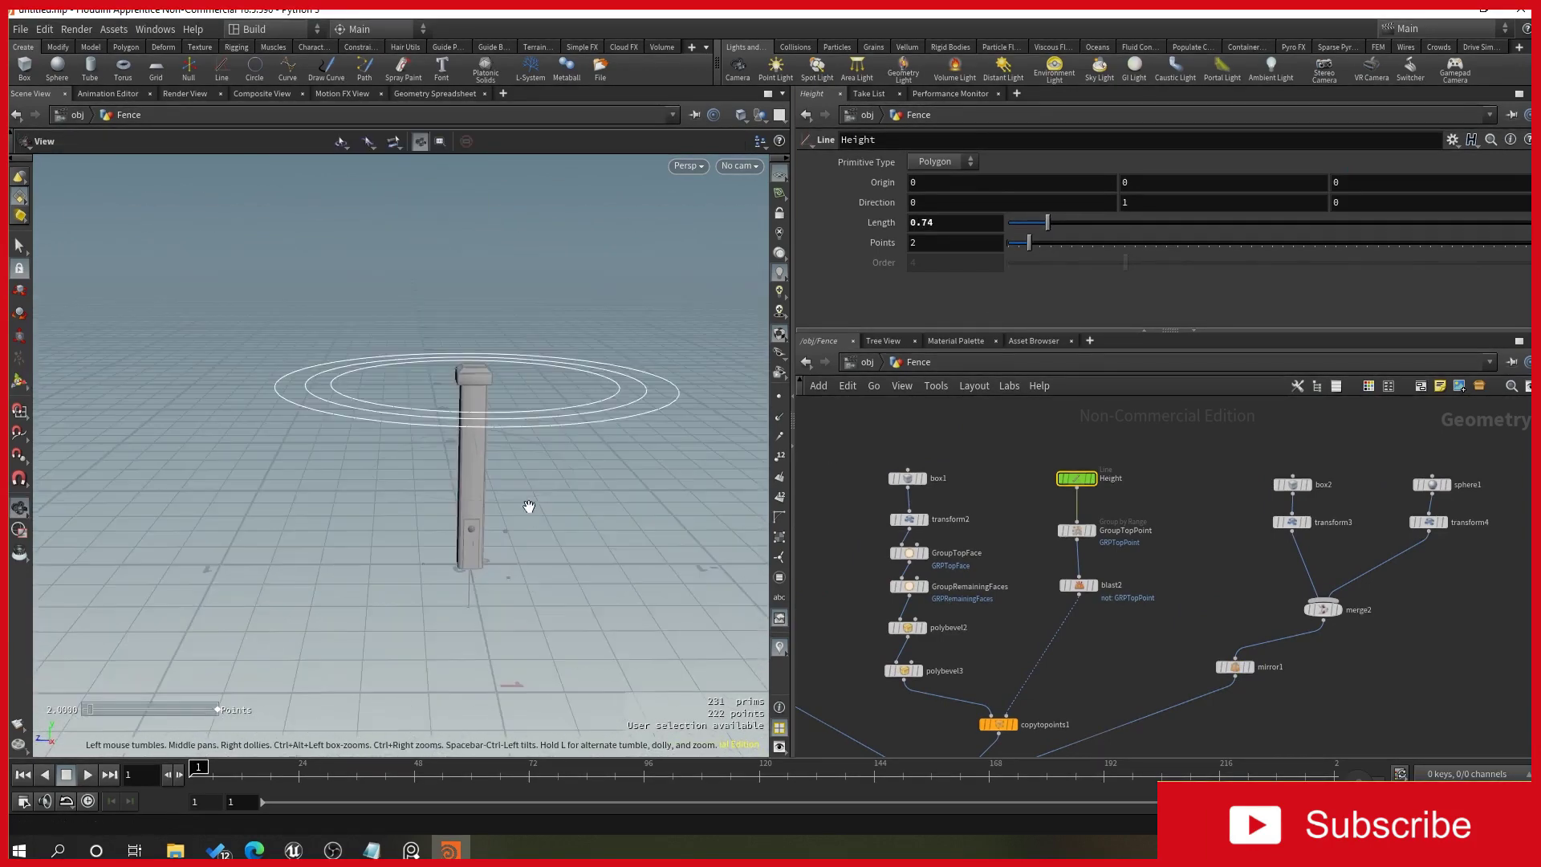
pyautogui.scroll(4, 509, 554)
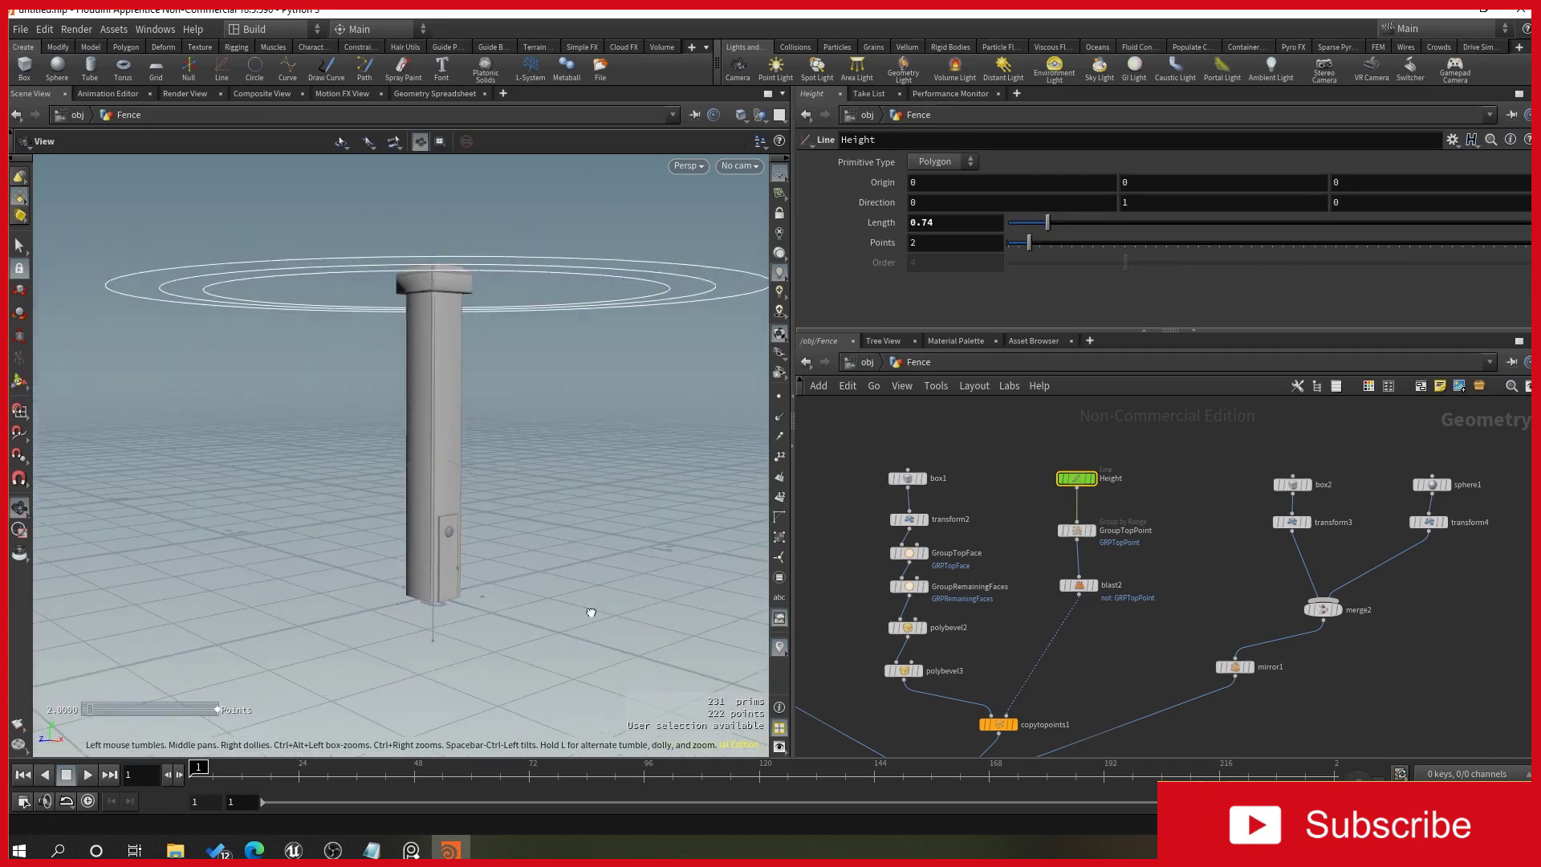
pyautogui.moveTo(591, 612); pyautogui.dragTo(592, 387)
pyautogui.press('Return')
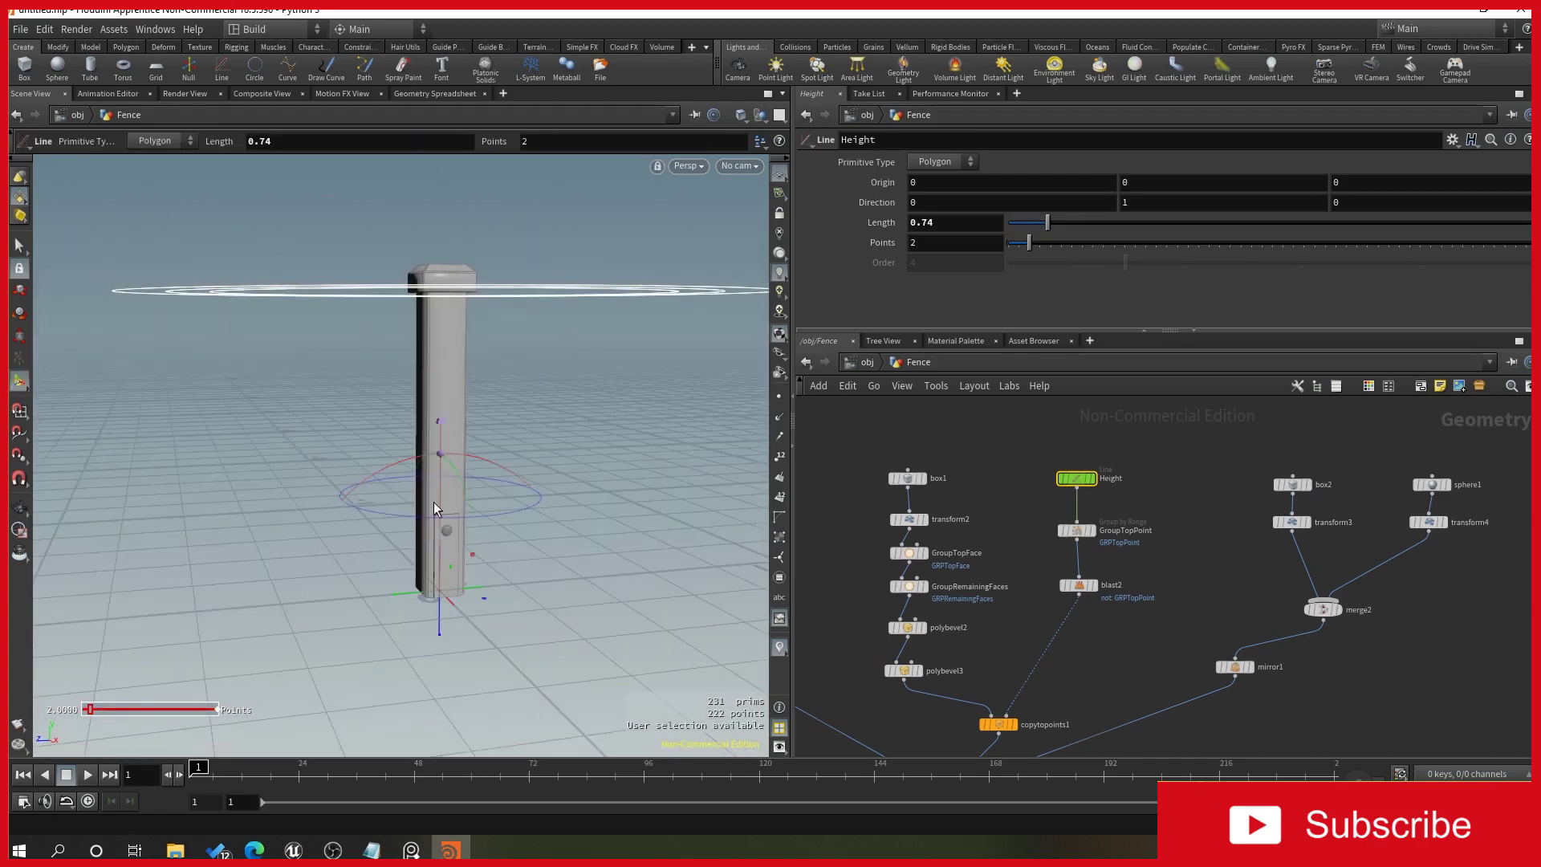
pyautogui.press('Escape')
pyautogui.scroll(-6, 612, 526)
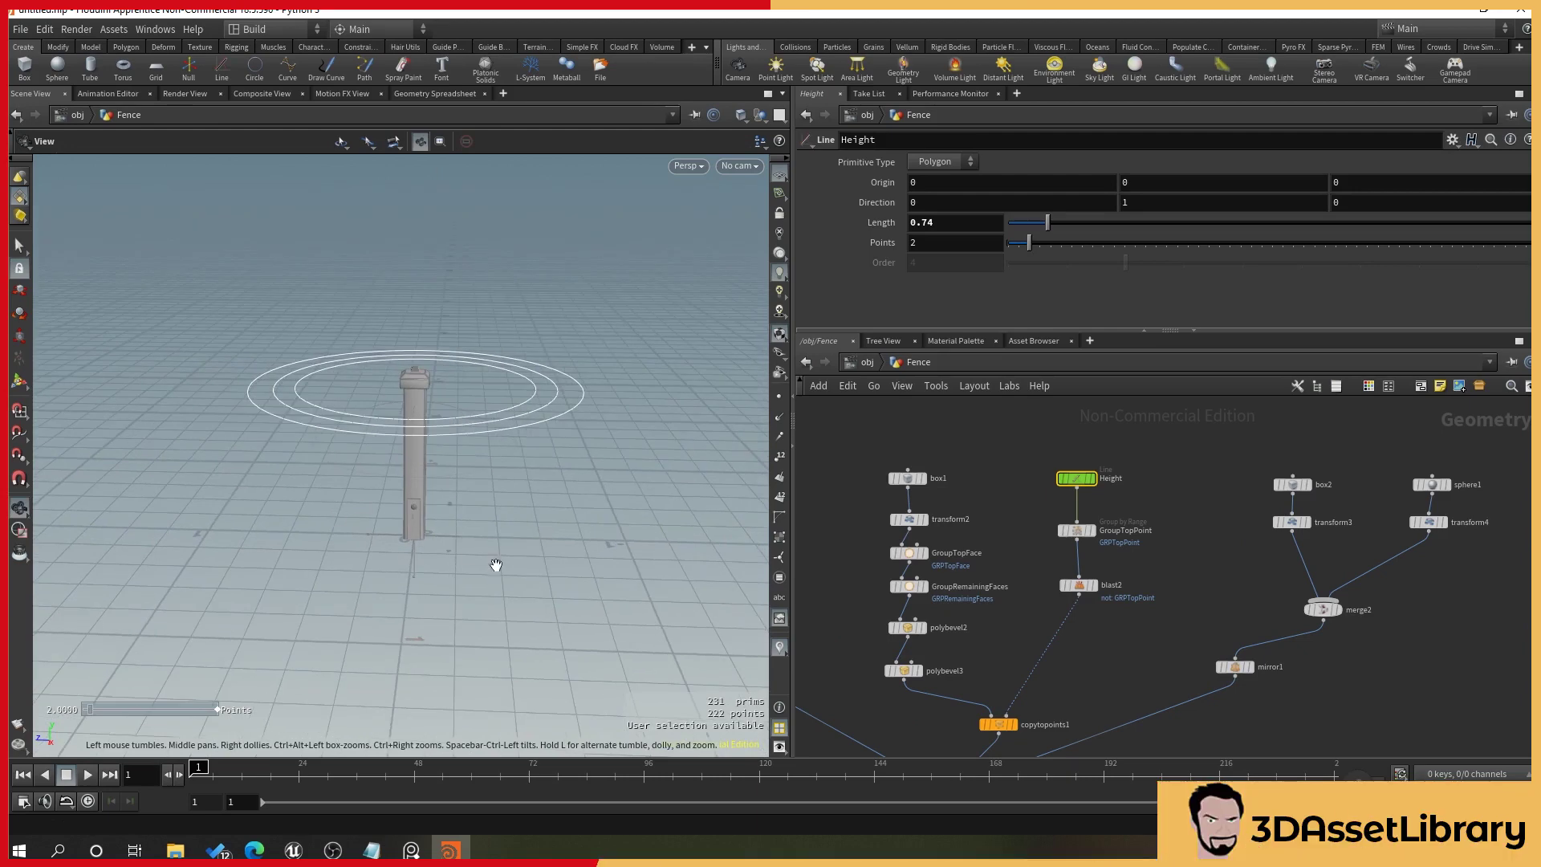
pyautogui.moveTo(496, 565); pyautogui.dragTo(409, 527)
pyautogui.press('Return')
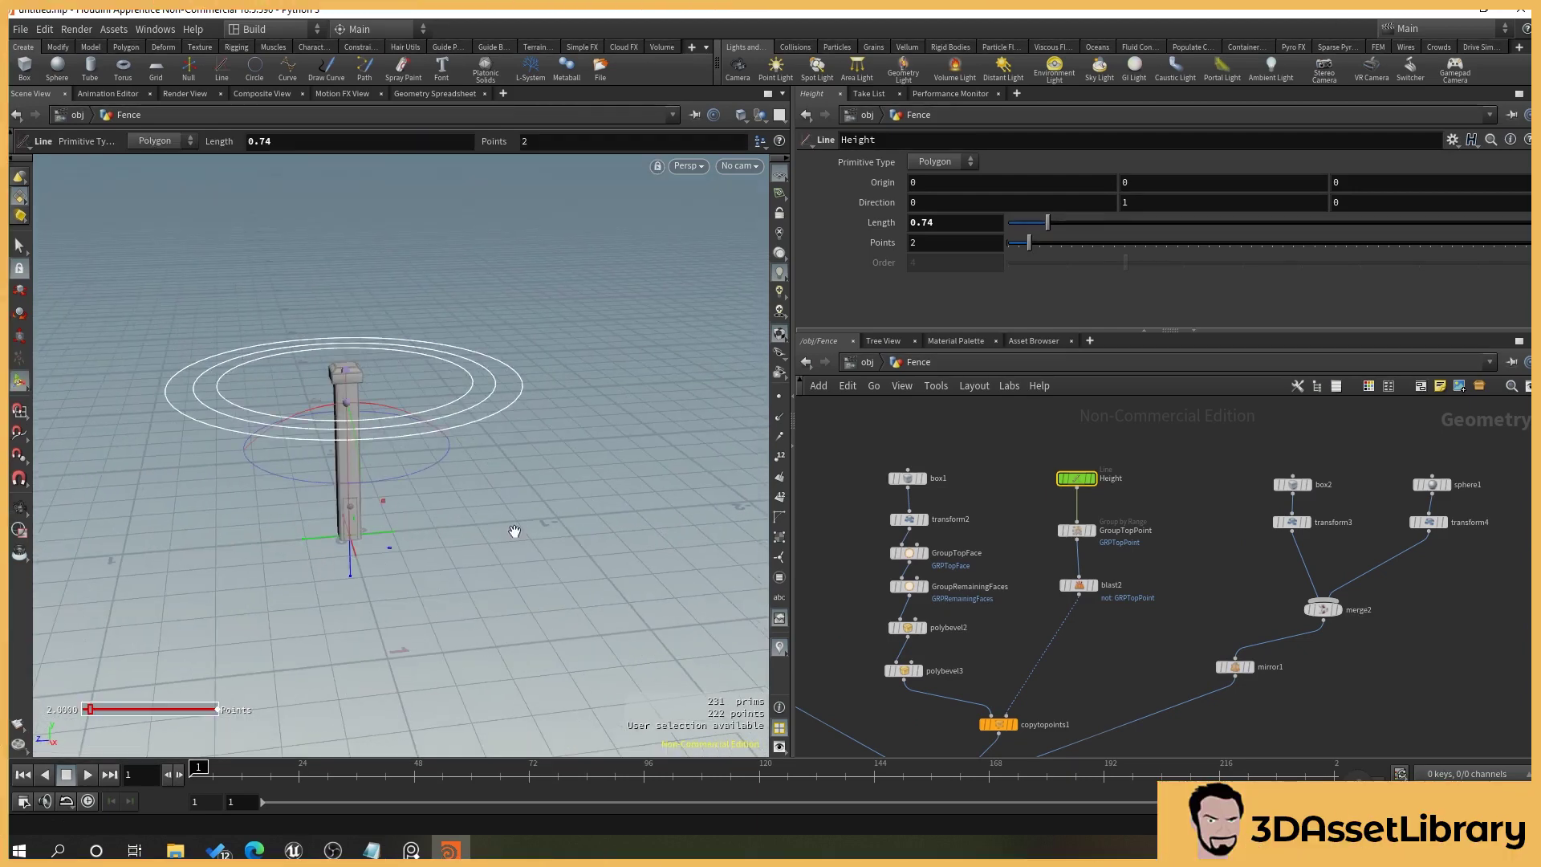
pyautogui.moveTo(515, 531); pyautogui.dragTo(423, 530, button='middle')
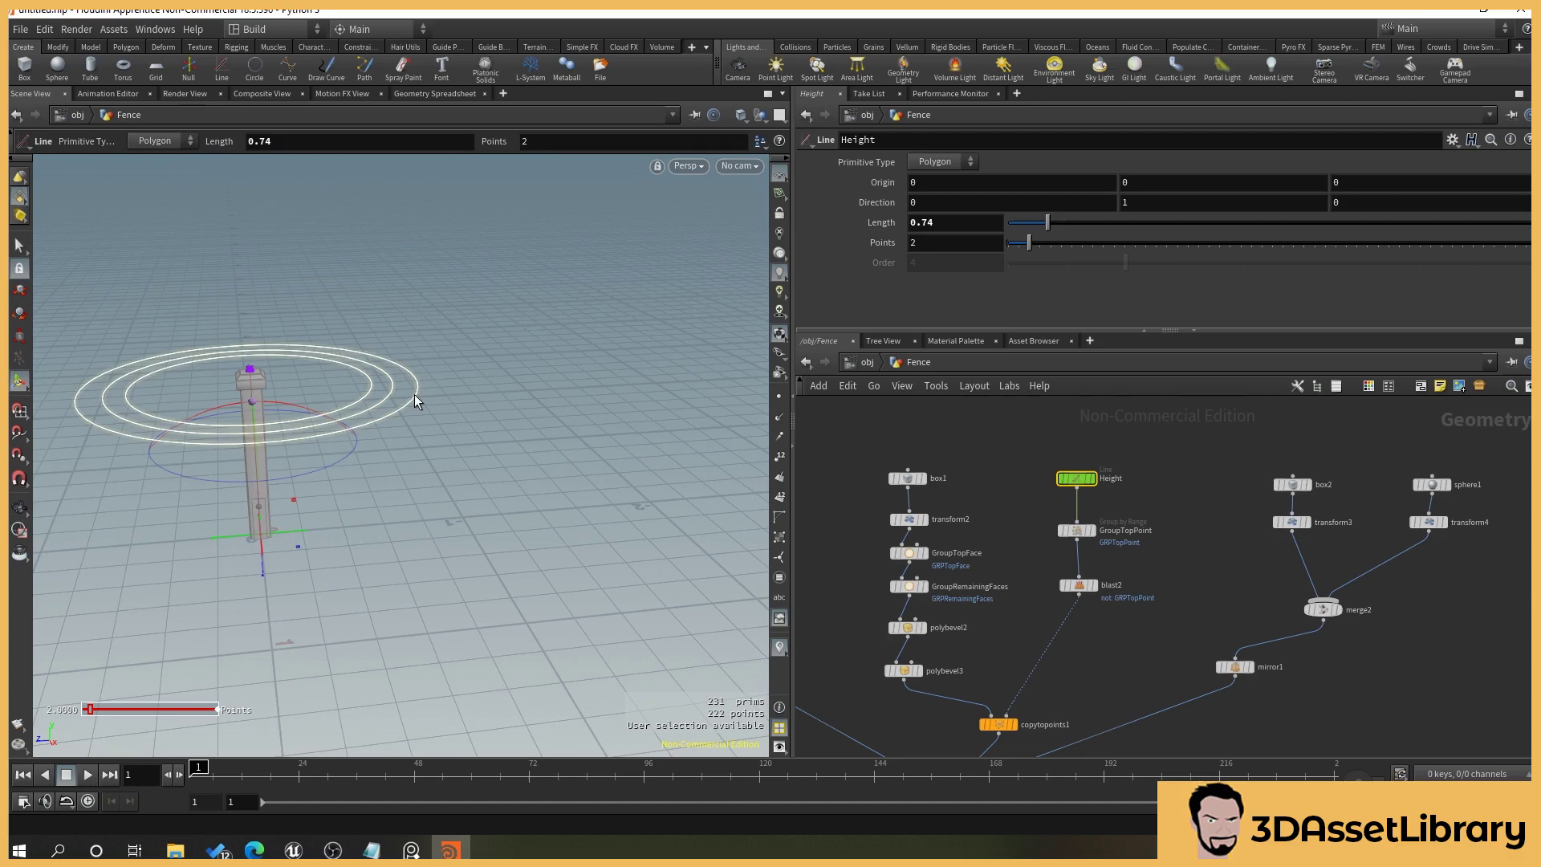
pyautogui.press('Escape')
pyautogui.moveTo(481, 578); pyautogui.dragTo(454, 523)
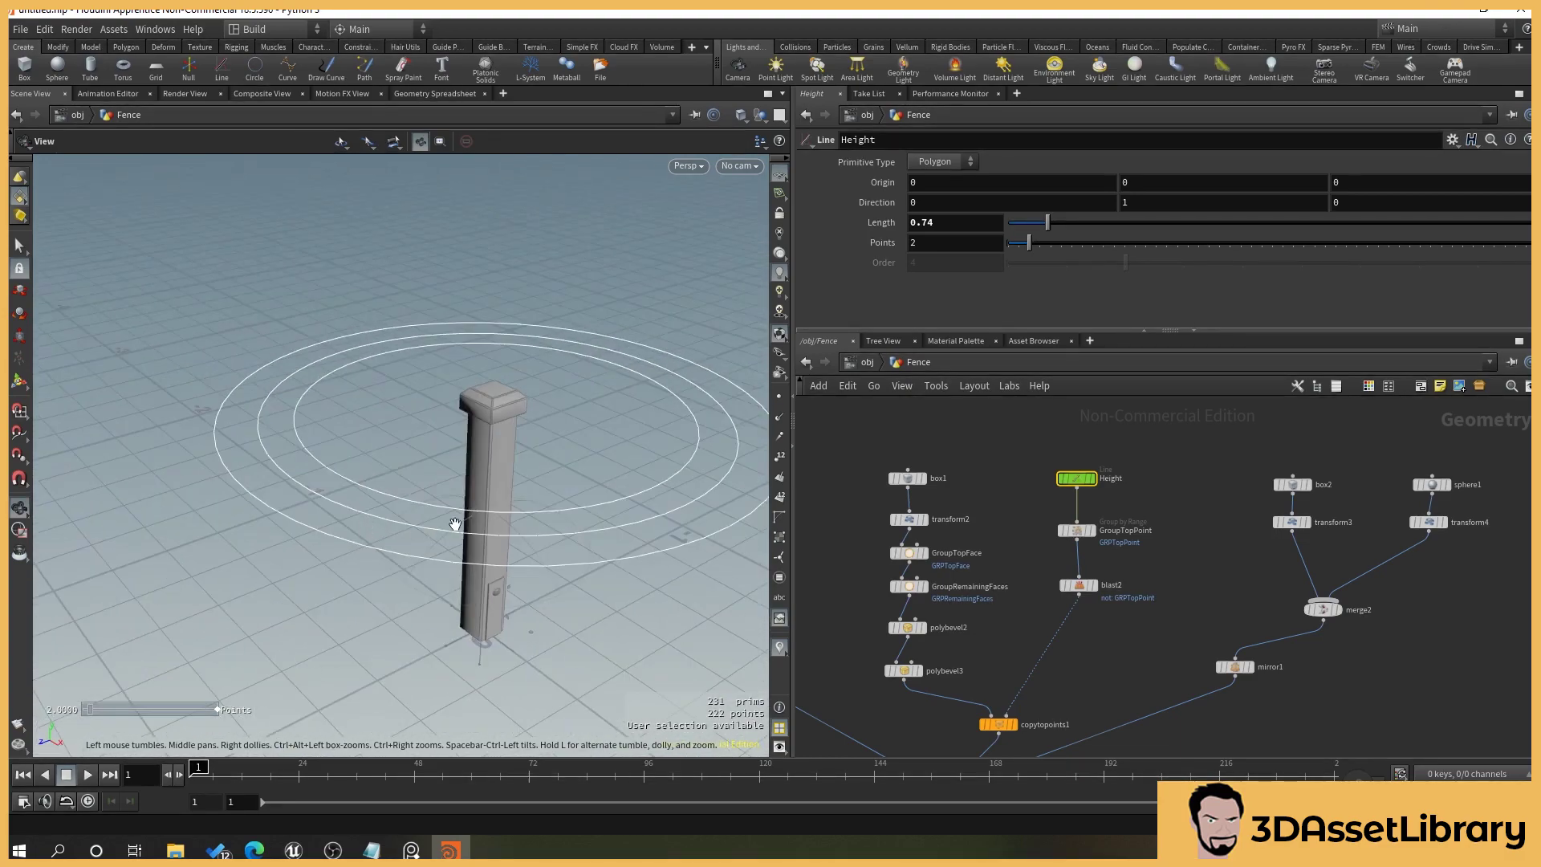
pyautogui.moveTo(455, 523); pyautogui.dragTo(288, 434, button='middle')
pyautogui.scroll(-3, 293, 431)
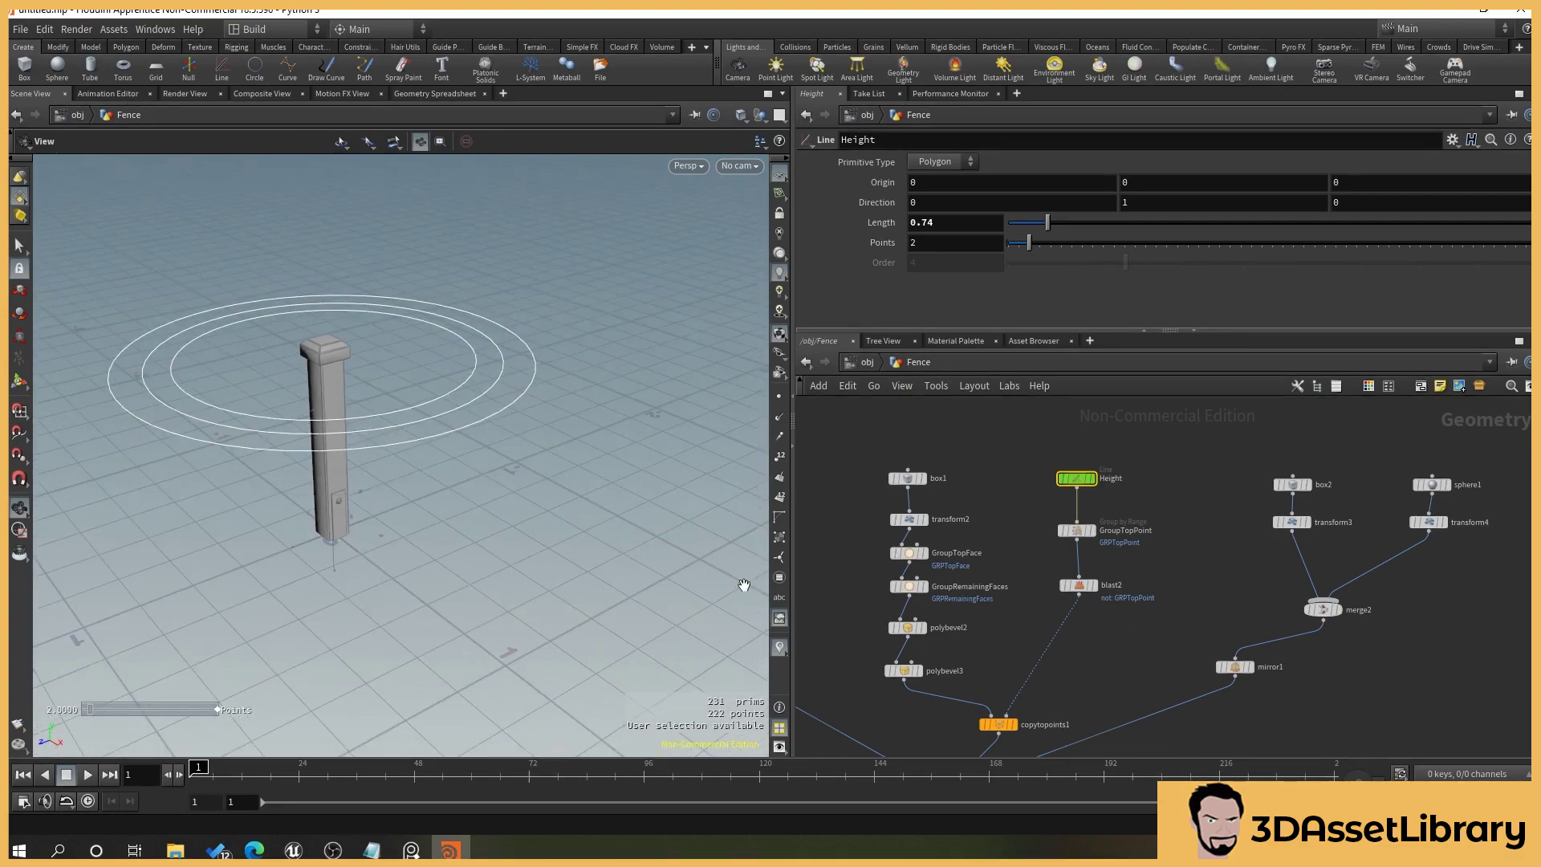
pyautogui.moveTo(388, 526); pyautogui.dragTo(425, 525)
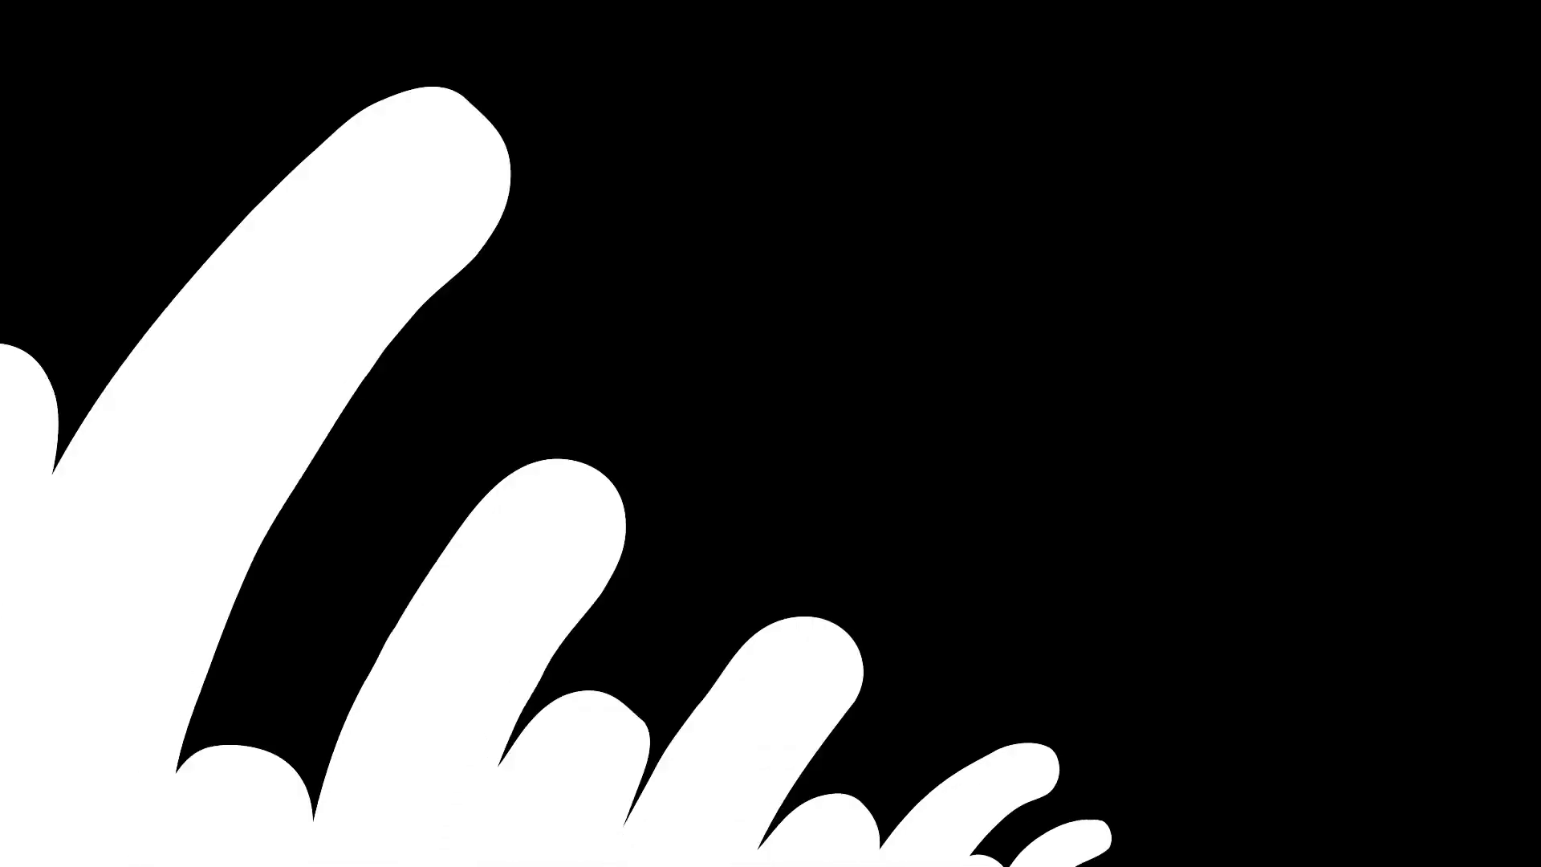